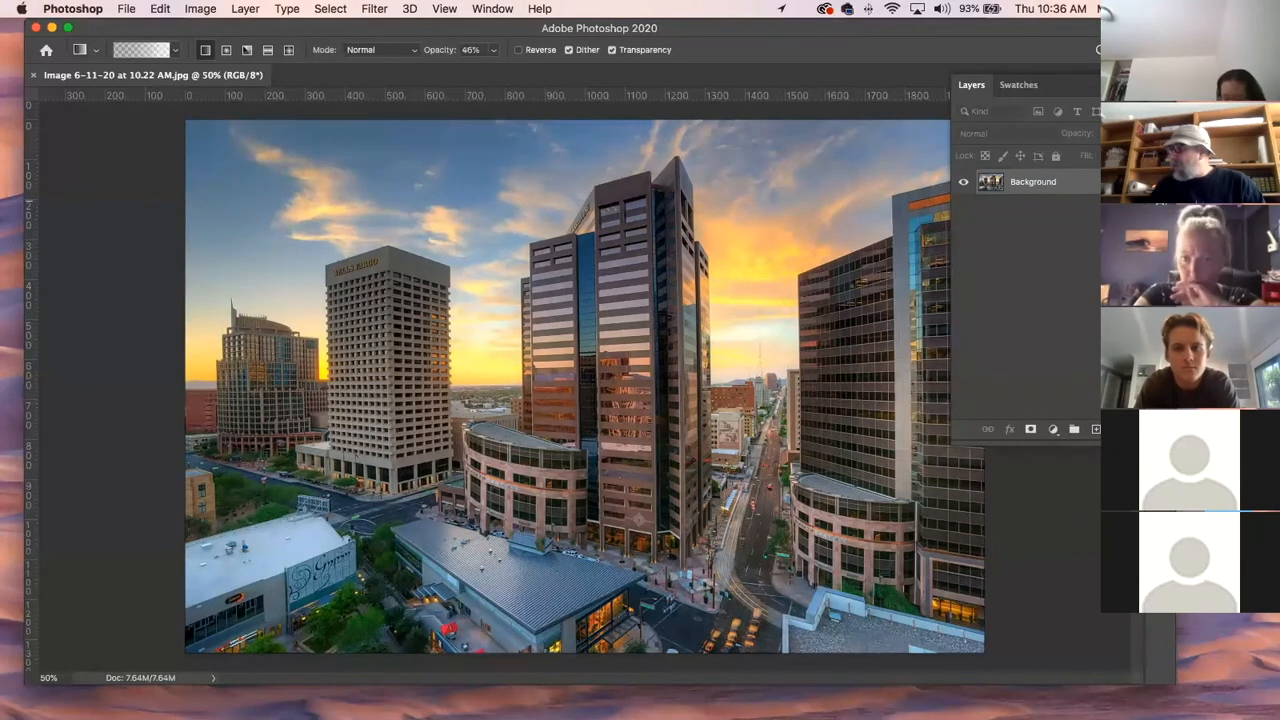
Hide the Layers panel and place the Tools panel in the empty area beside the image.
double_click(1078, 181)
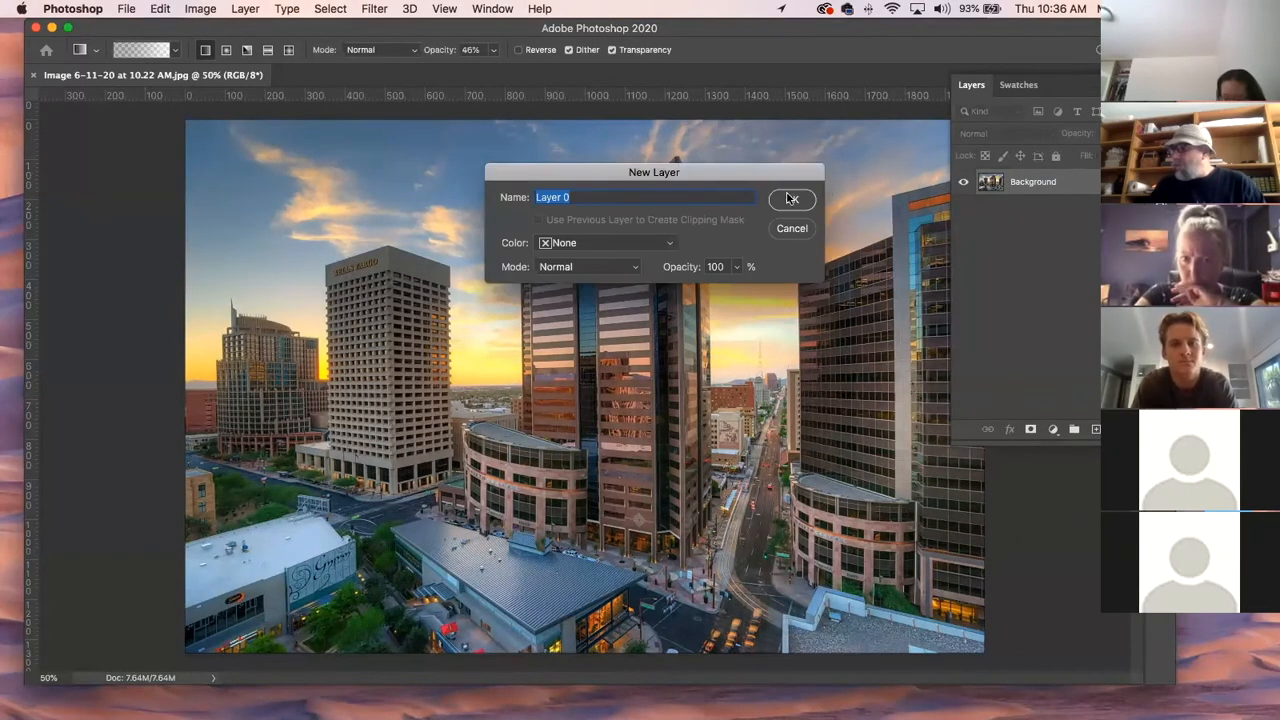
left_click(792, 228)
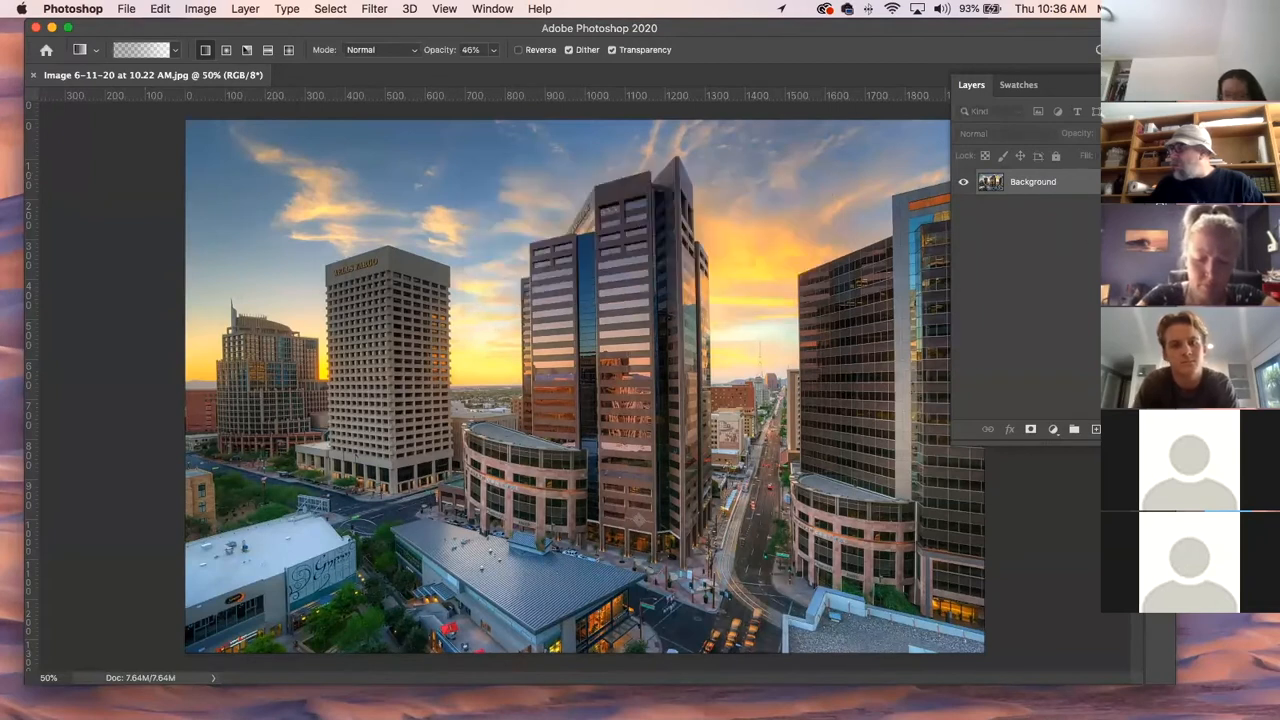
key("F7")
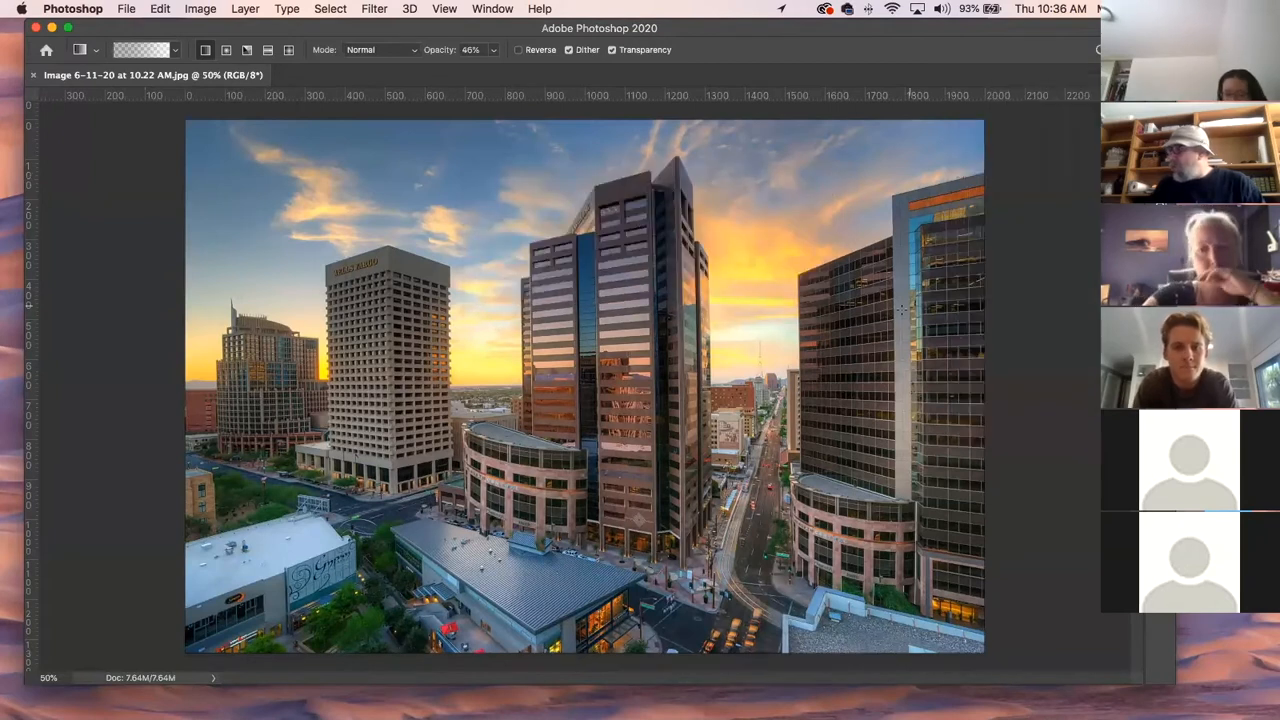
left_click_drag(194, 27, 231, 31)
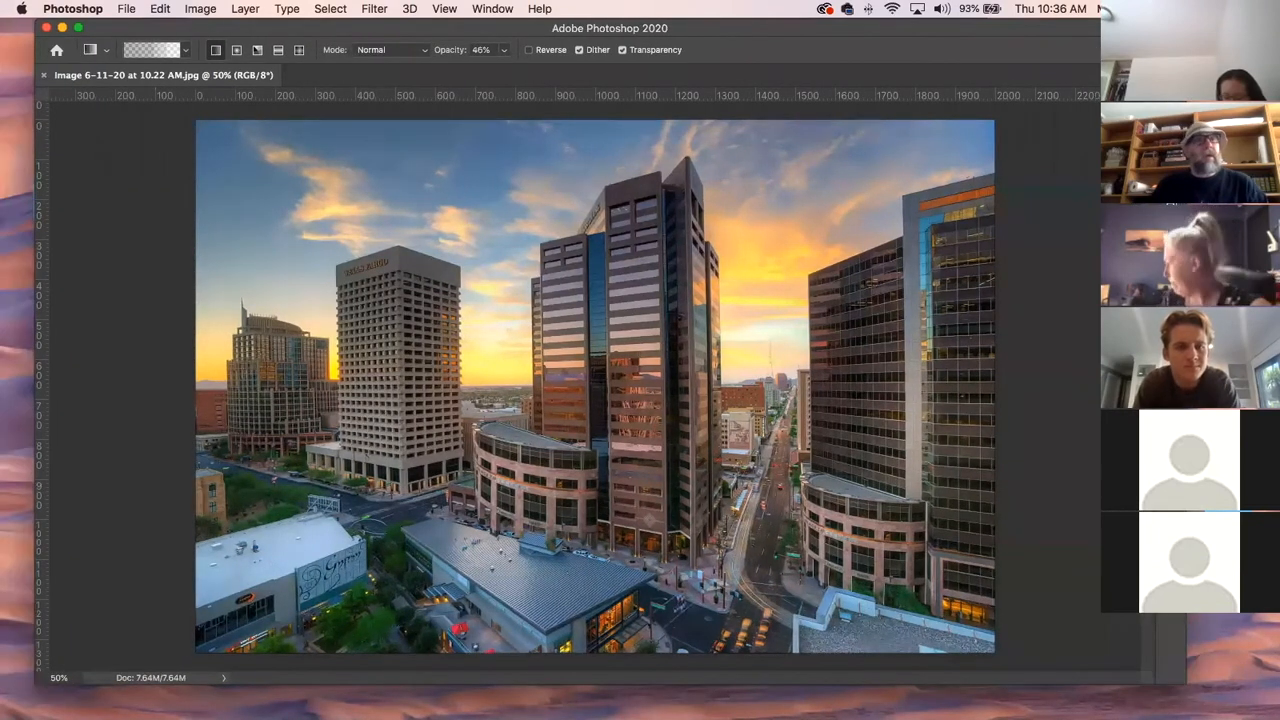
left_click_drag(398, 346, 92, 155)
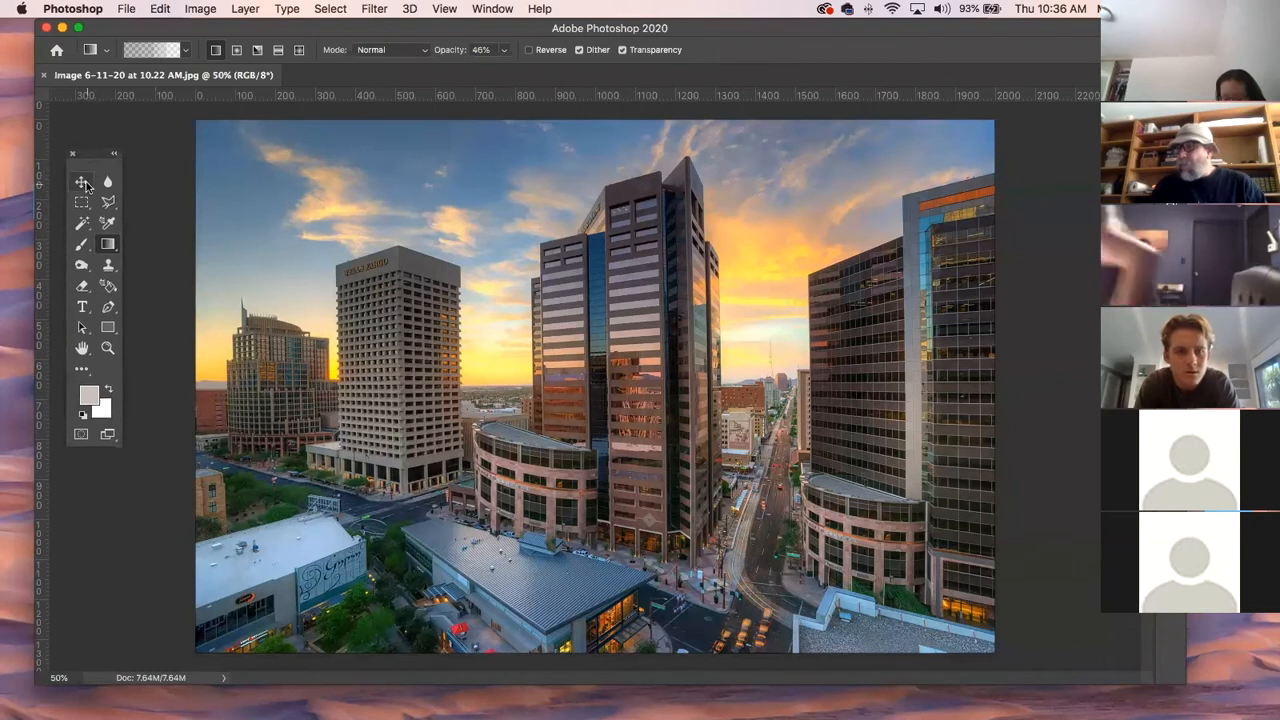
Trace a closed Pen path around the Wells Fargo building, including its low annex at street level.
left_click(110, 309)
left_click(333, 264)
left_click(398, 246)
left_click(460, 268)
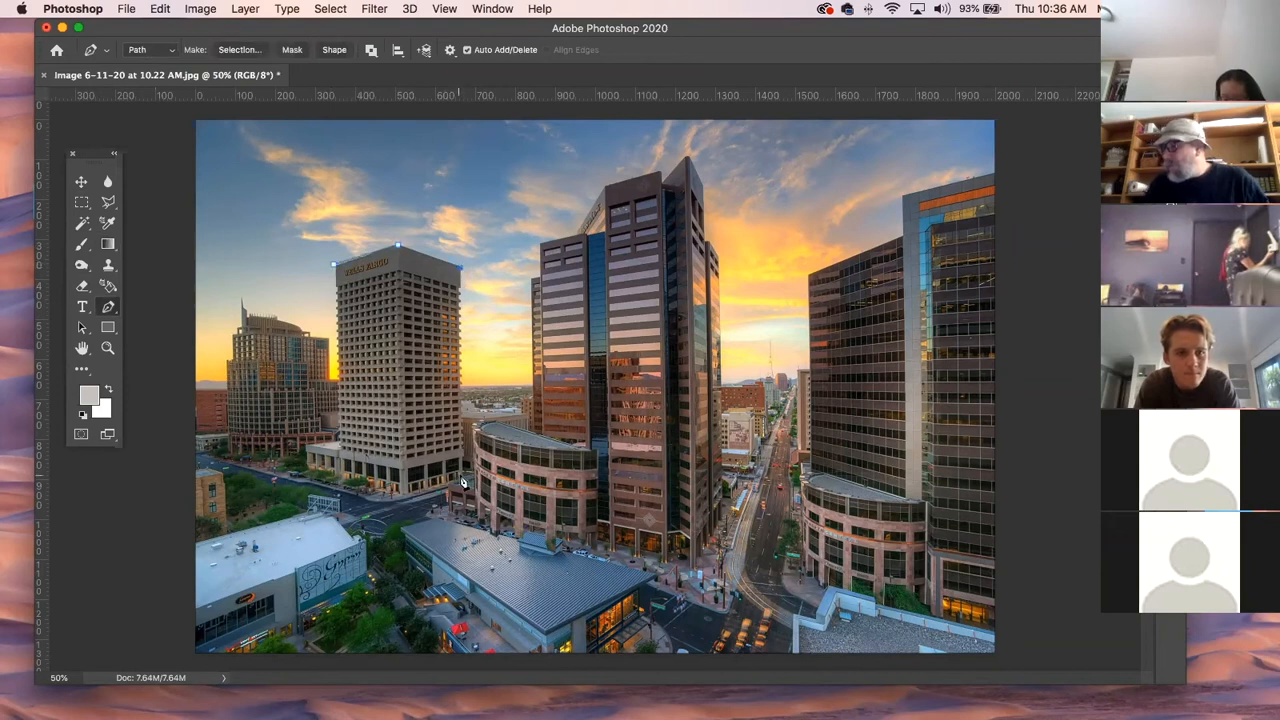
left_click(305, 470)
left_click(308, 446)
left_click(335, 443)
left_click(333, 266)
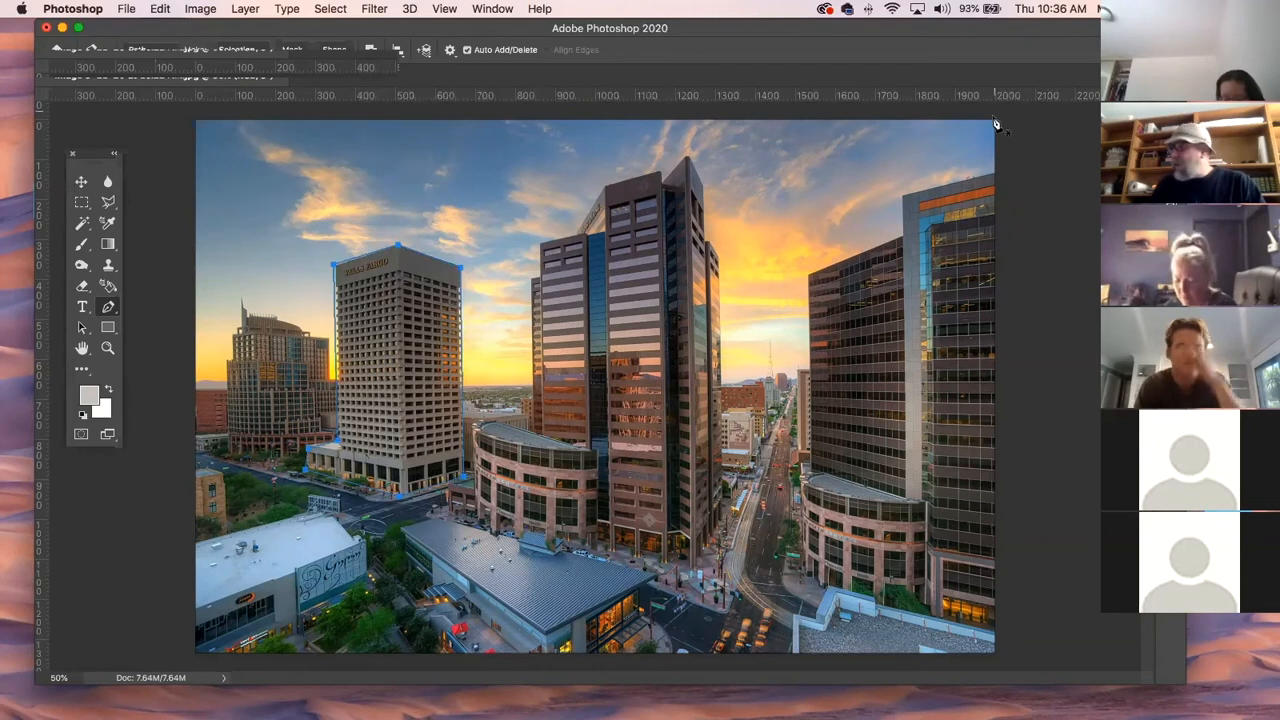
Show the Info panel and detach it from the group it shares with Properties.
left_click(485, 9)
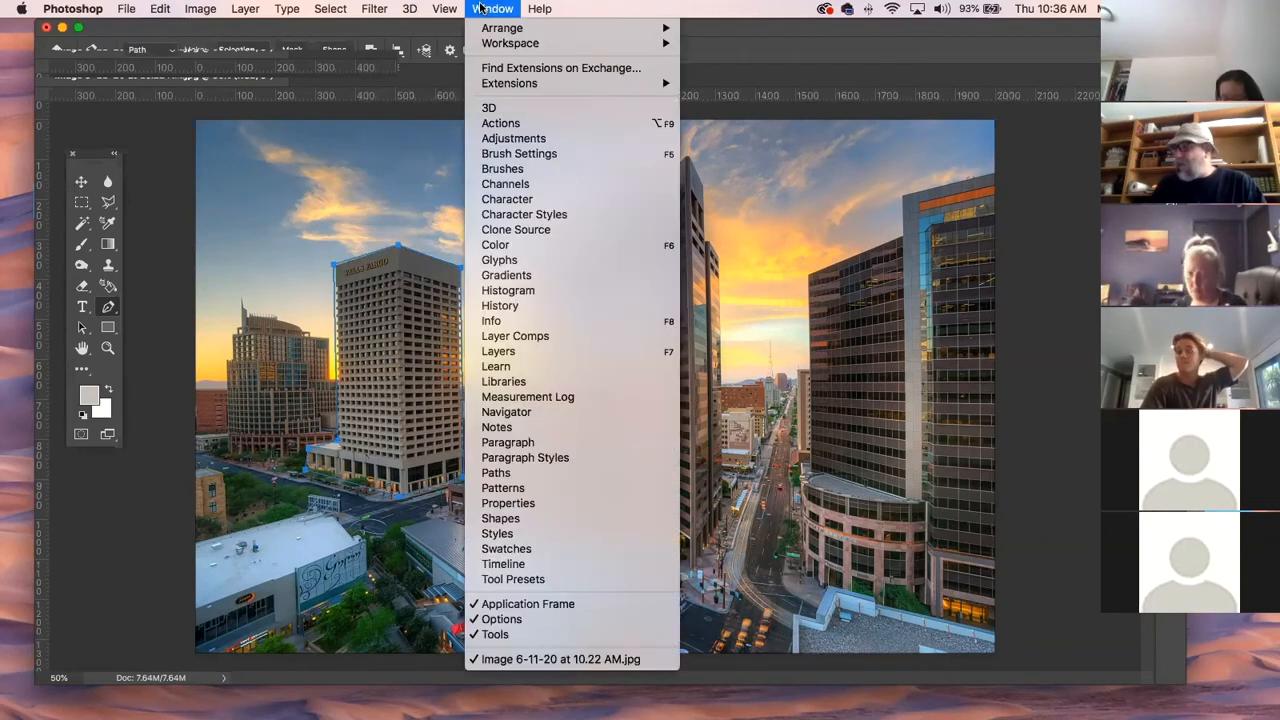
left_click(538, 321)
left_click_drag(1021, 261, 506, 225)
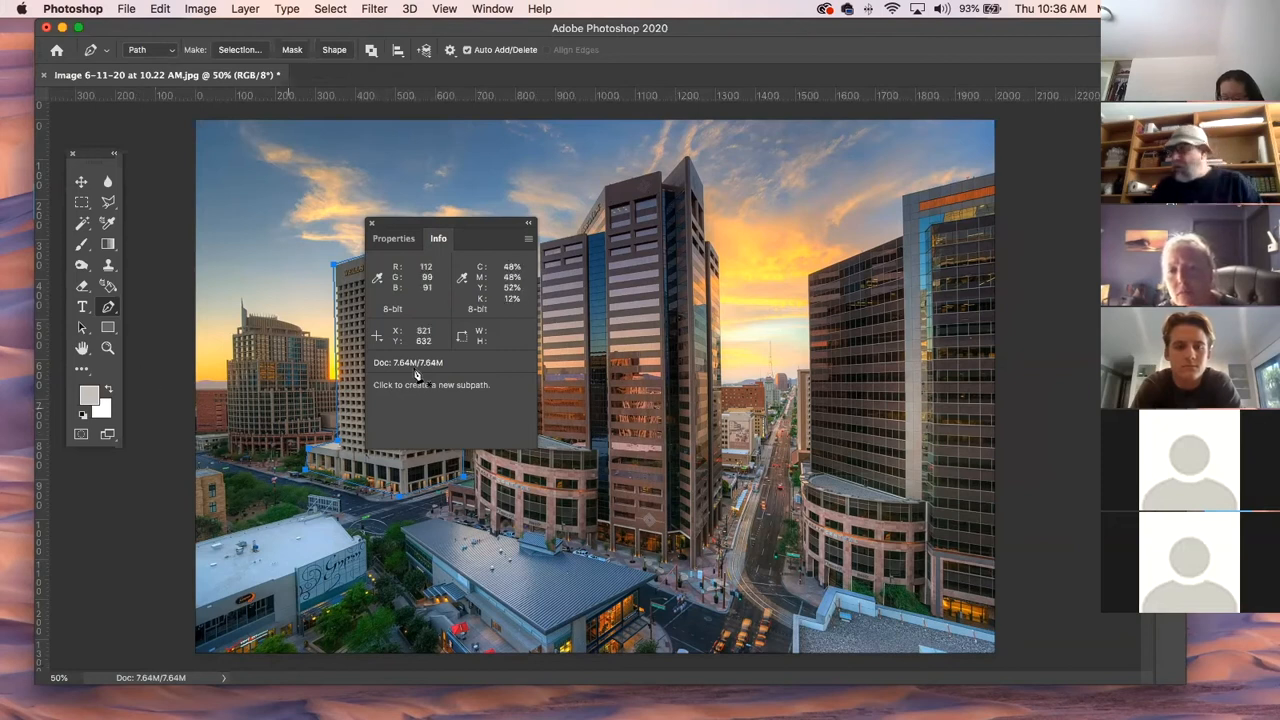
left_click_drag(437, 238, 1173, 390)
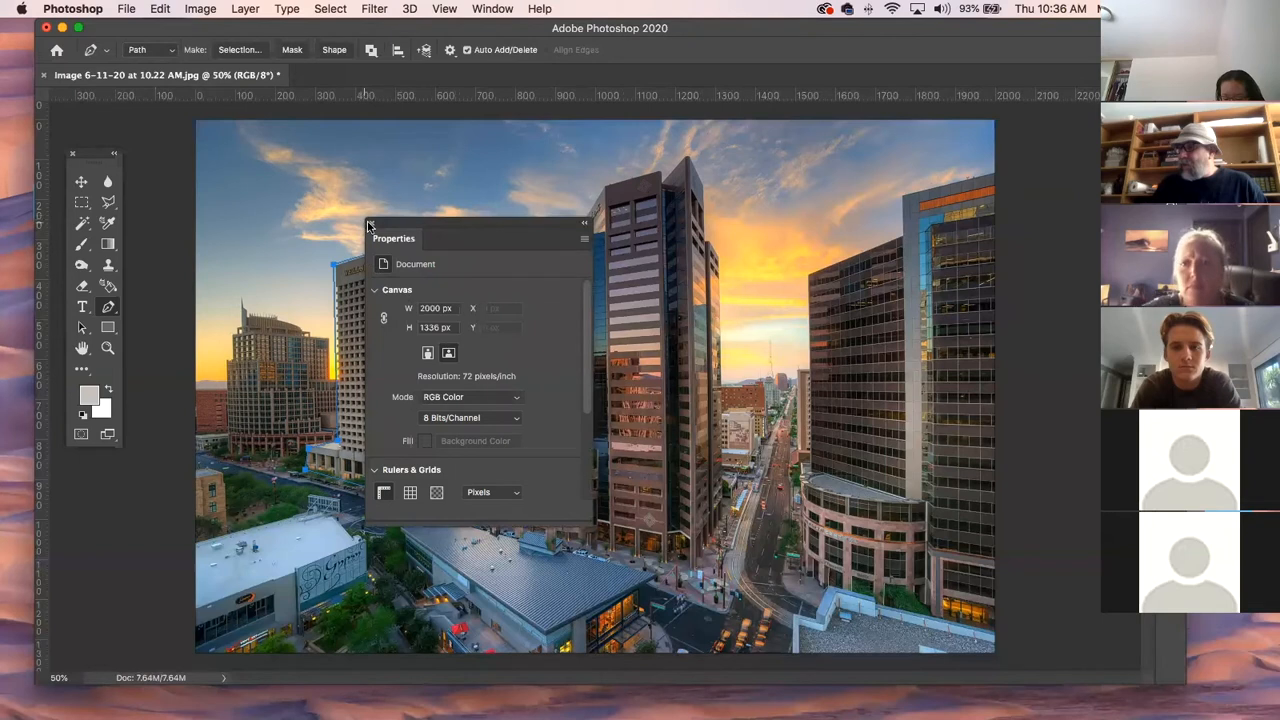
Toggle the visibility of the floating panels several times, leaving only the Tools panel and options bar shown.
key("shift+Tab")
key("shift+Tab")
key("shift+Tab")
key("shift+Tab")
key("shift+Tab")
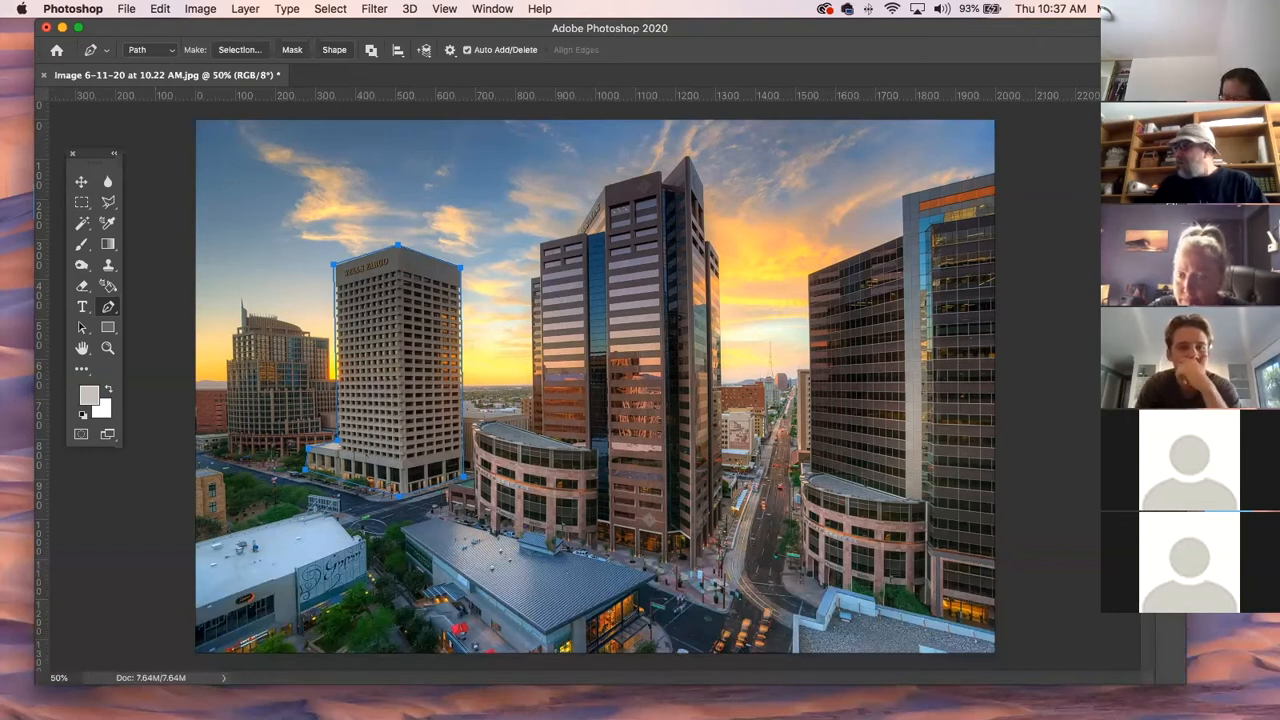
Save the current panel layout as a new workspace named with the owner's first name, without capturing shortcuts, menus or toolbar.
left_click(493, 9)
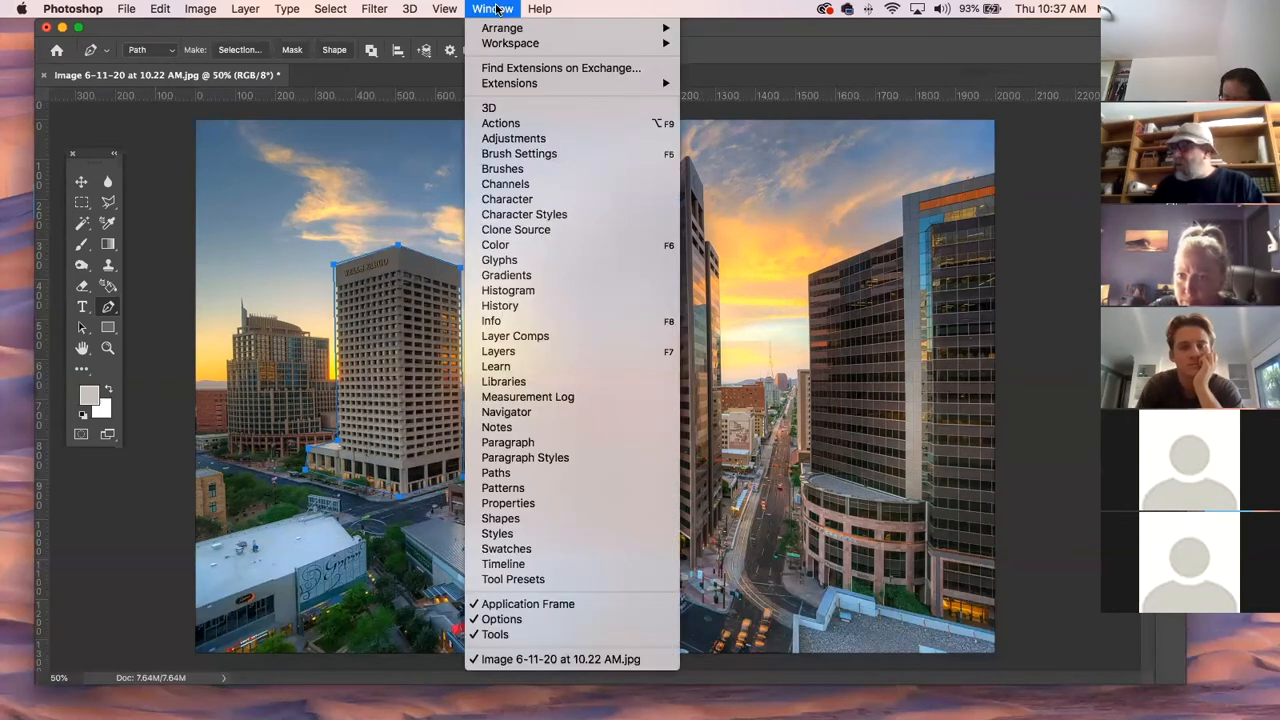
mouse_move(504, 45)
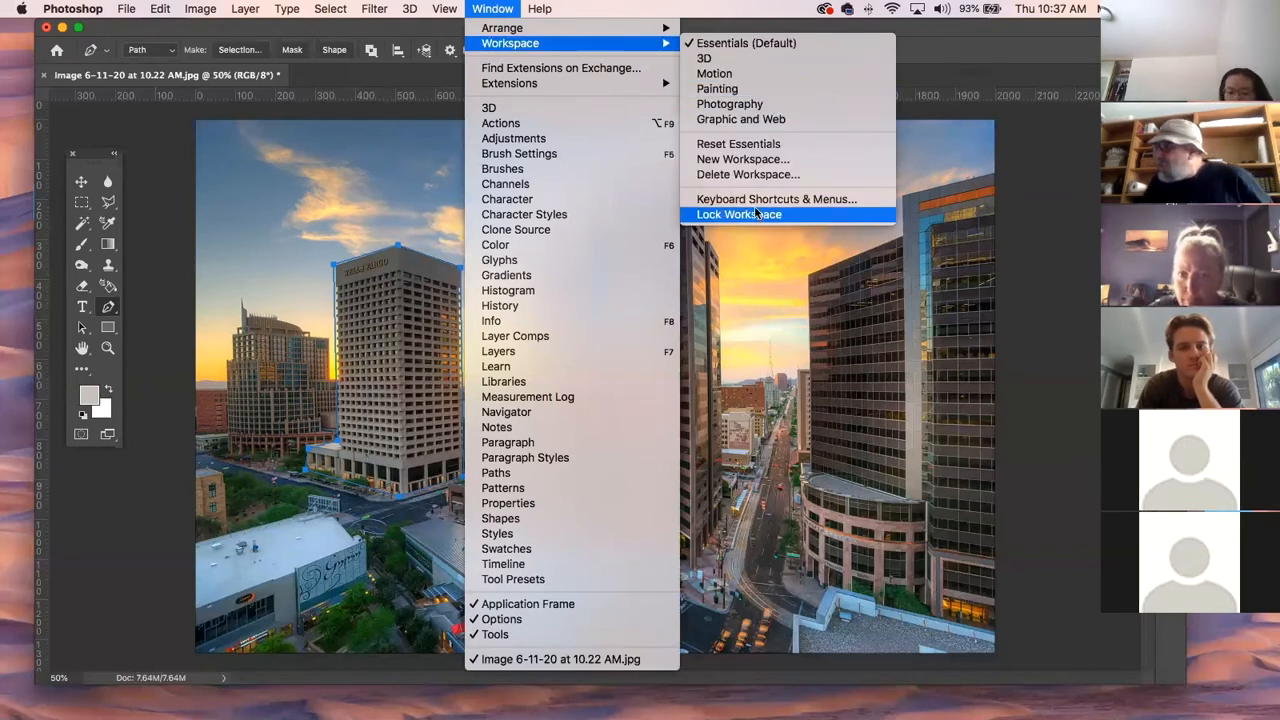
left_click(747, 160)
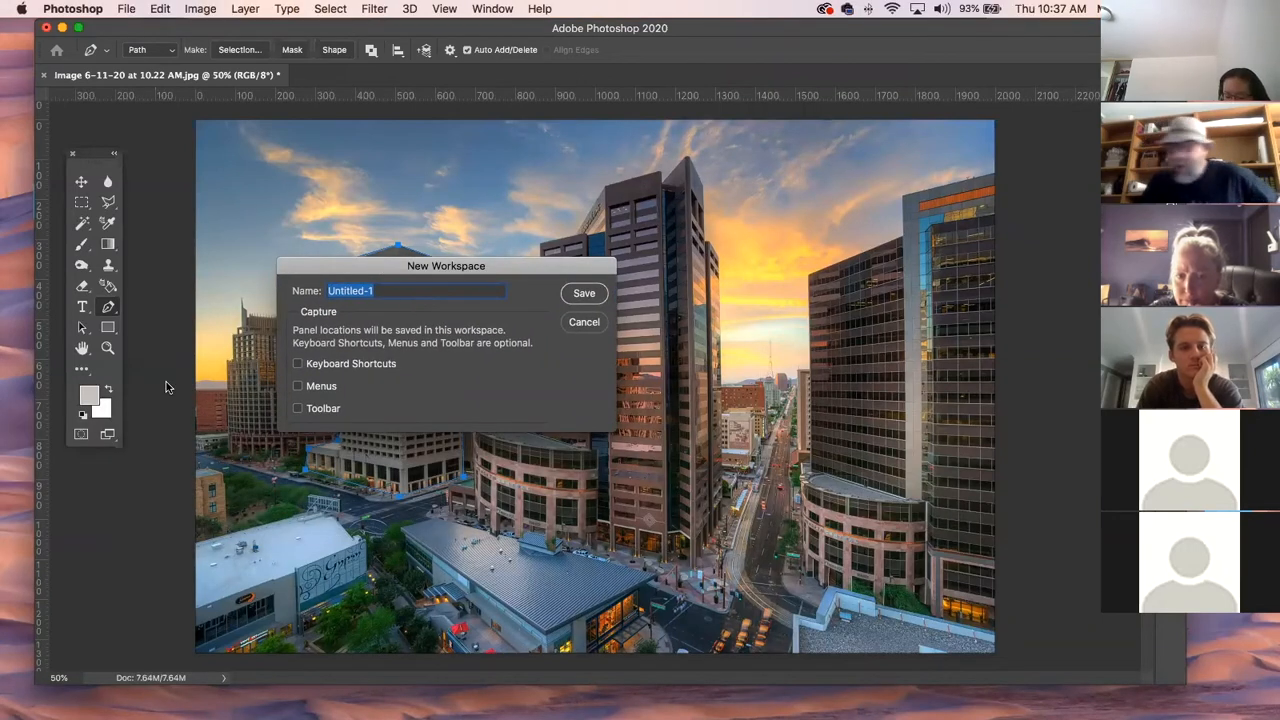
type("M")
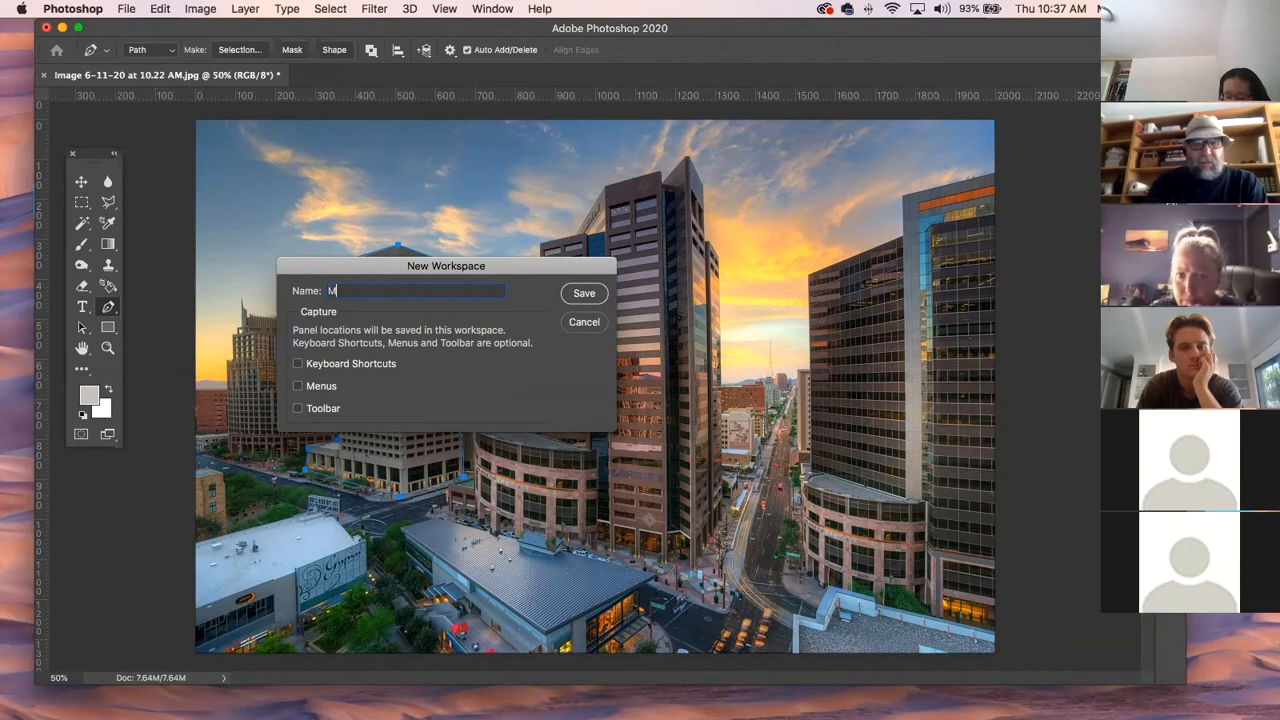
type("ike")
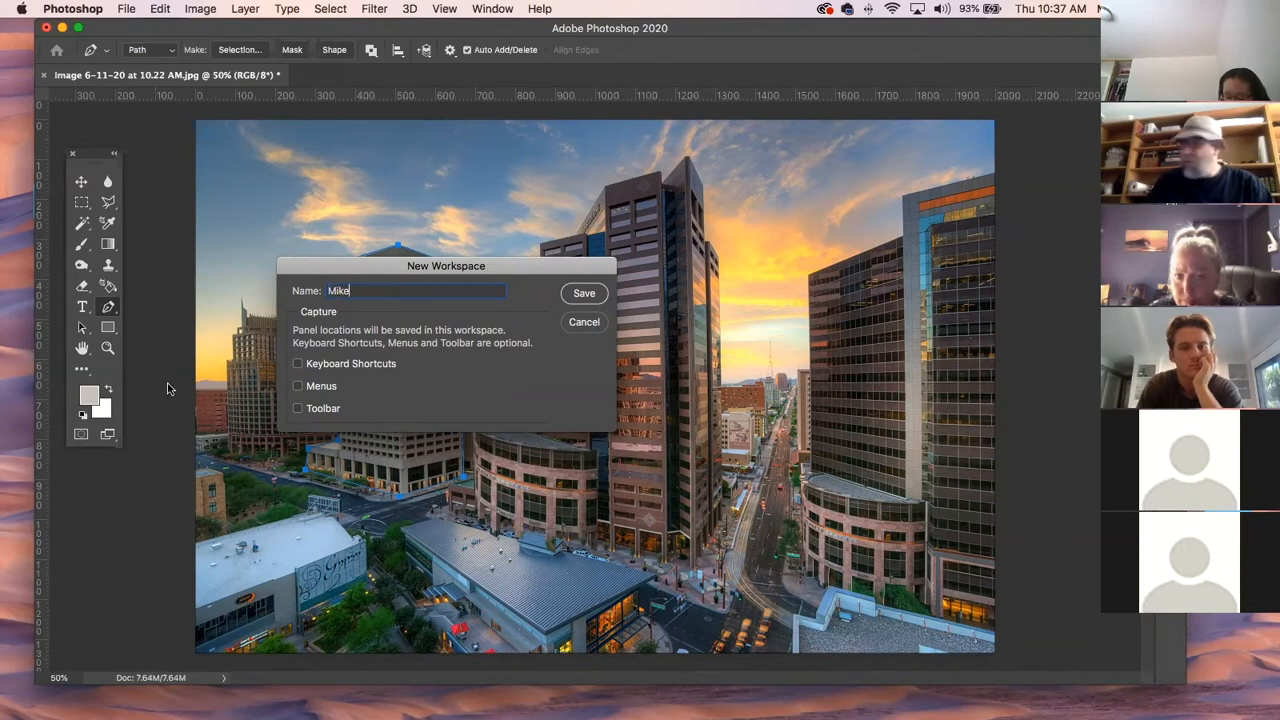
left_click(584, 291)
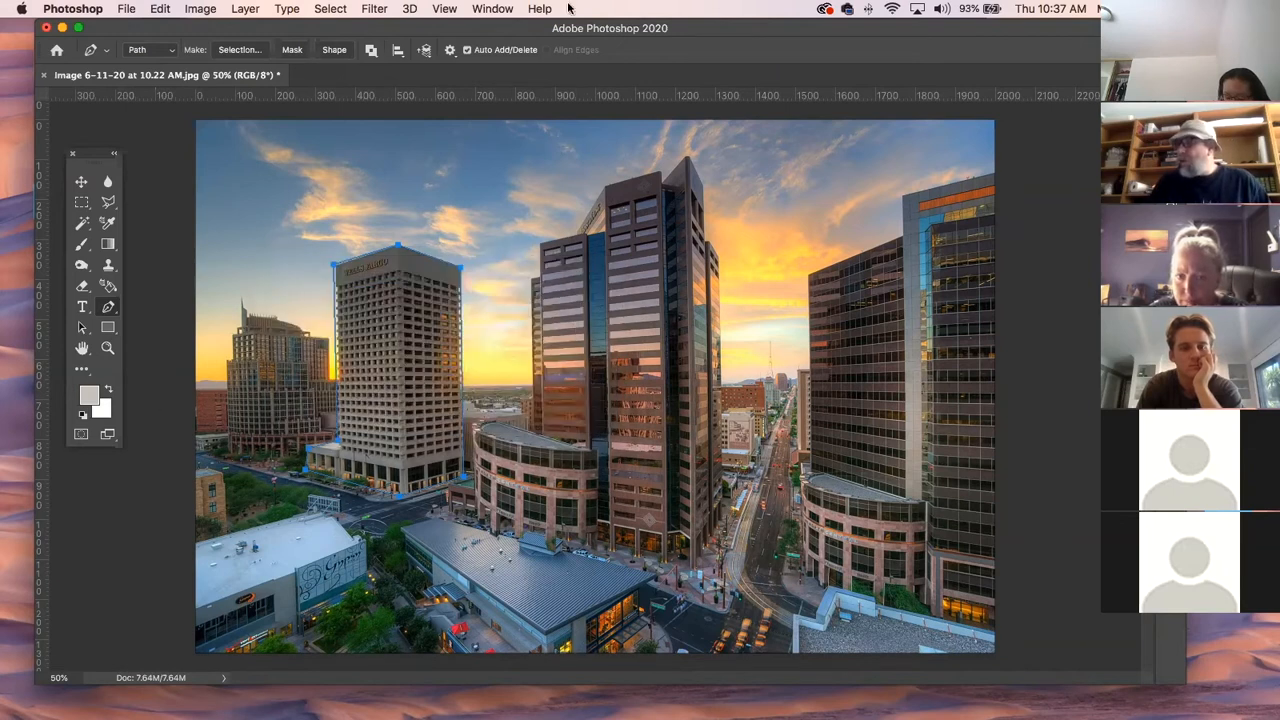
left_click_drag(810, 26, 827, 21)
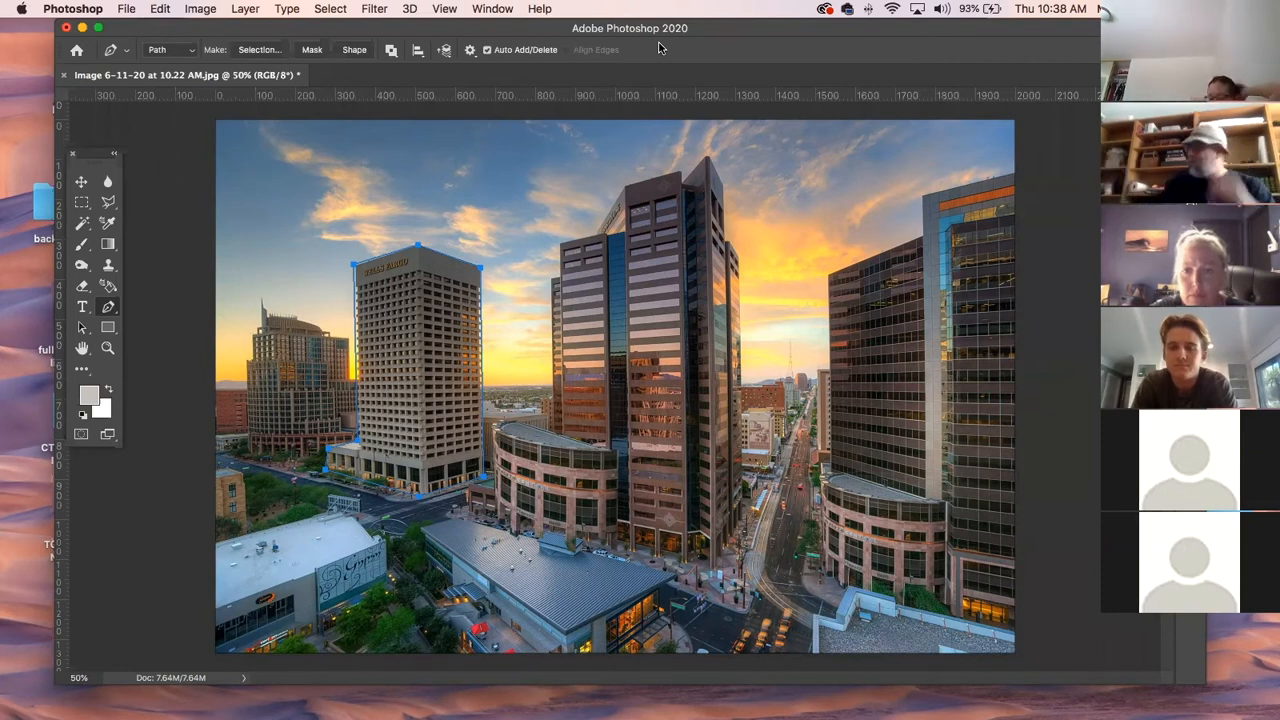
left_click_drag(726, 26, 708, 20)
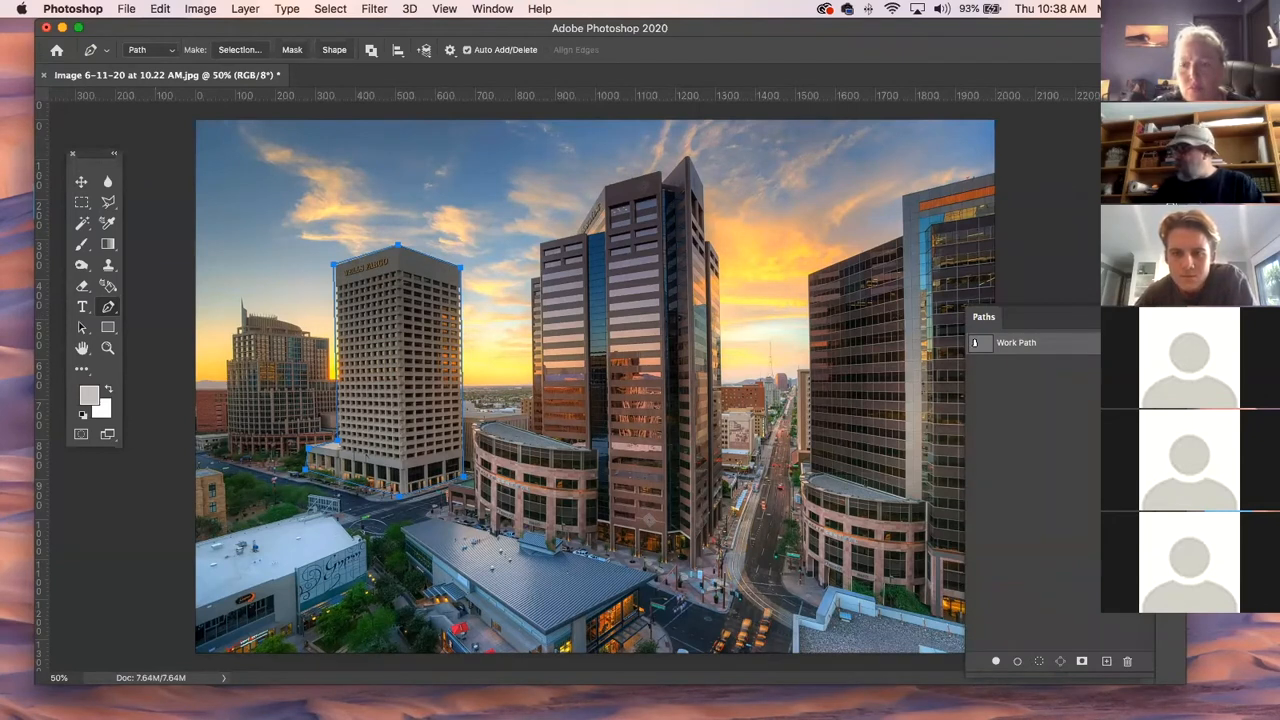
Cut the building enclosed by the Work Path out of the Background and paste it onto its own layer.
left_click(979, 344, "super")
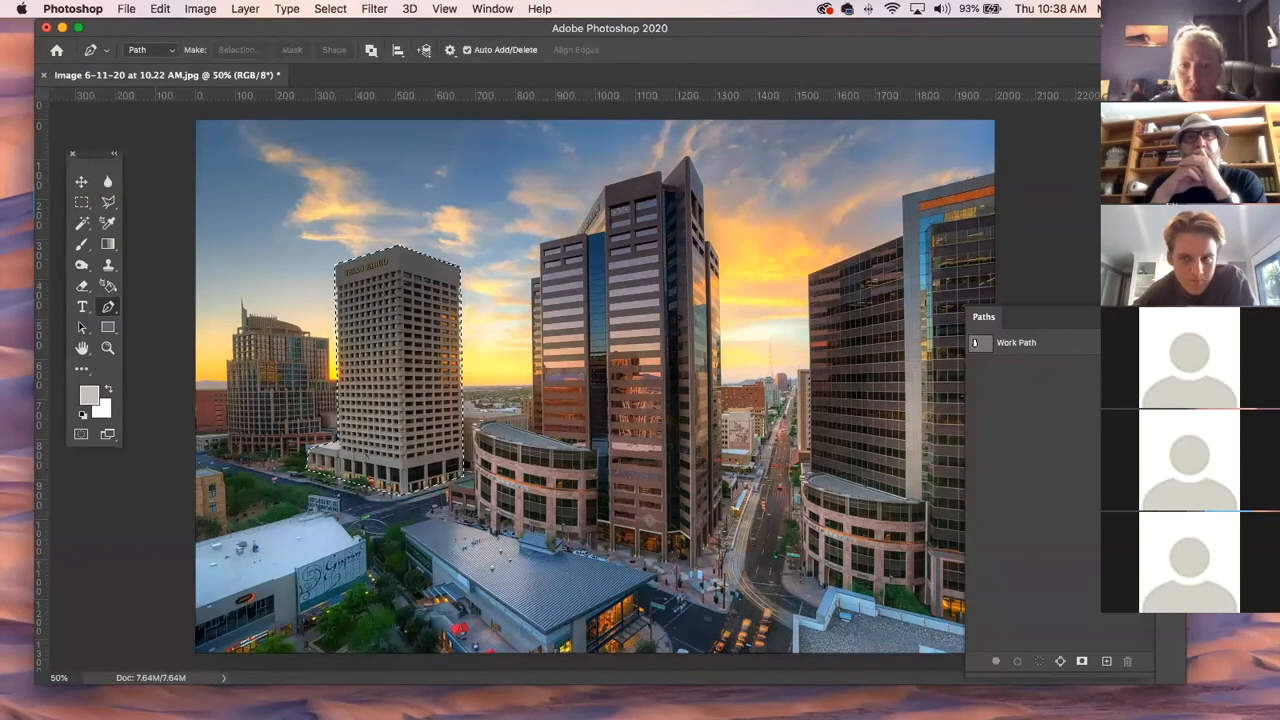
key("BackSpace")
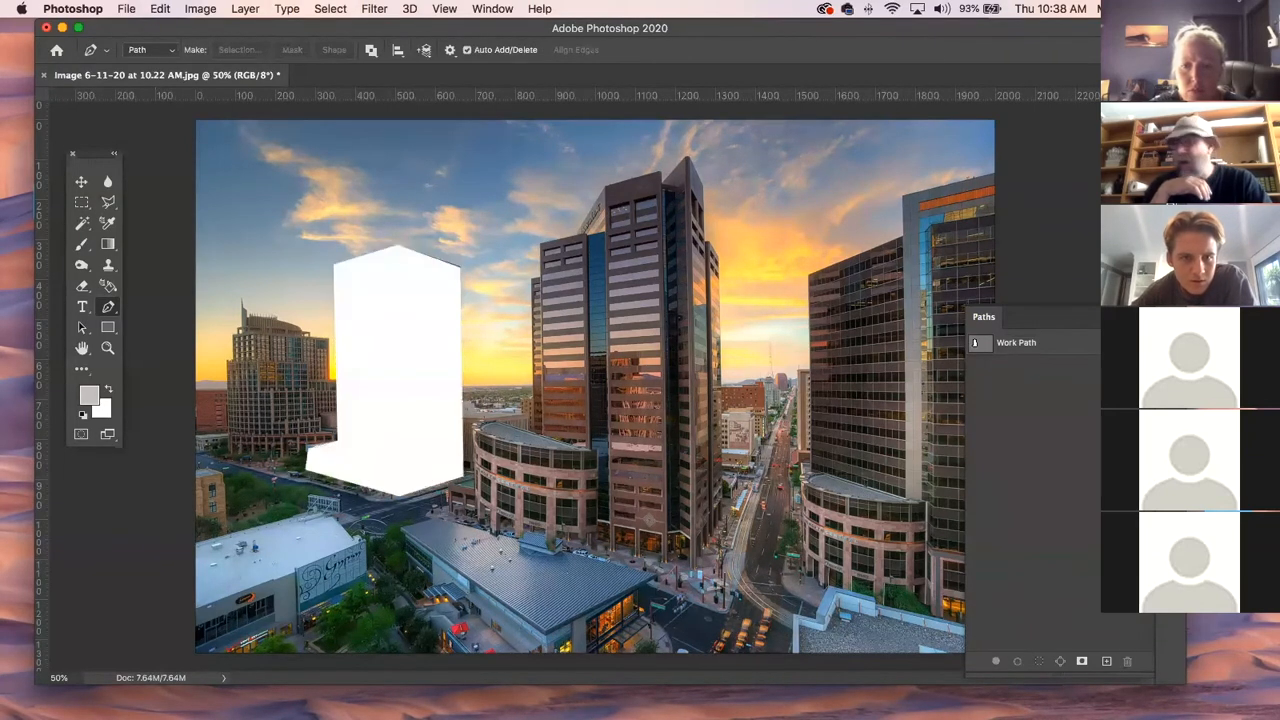
key("super+v")
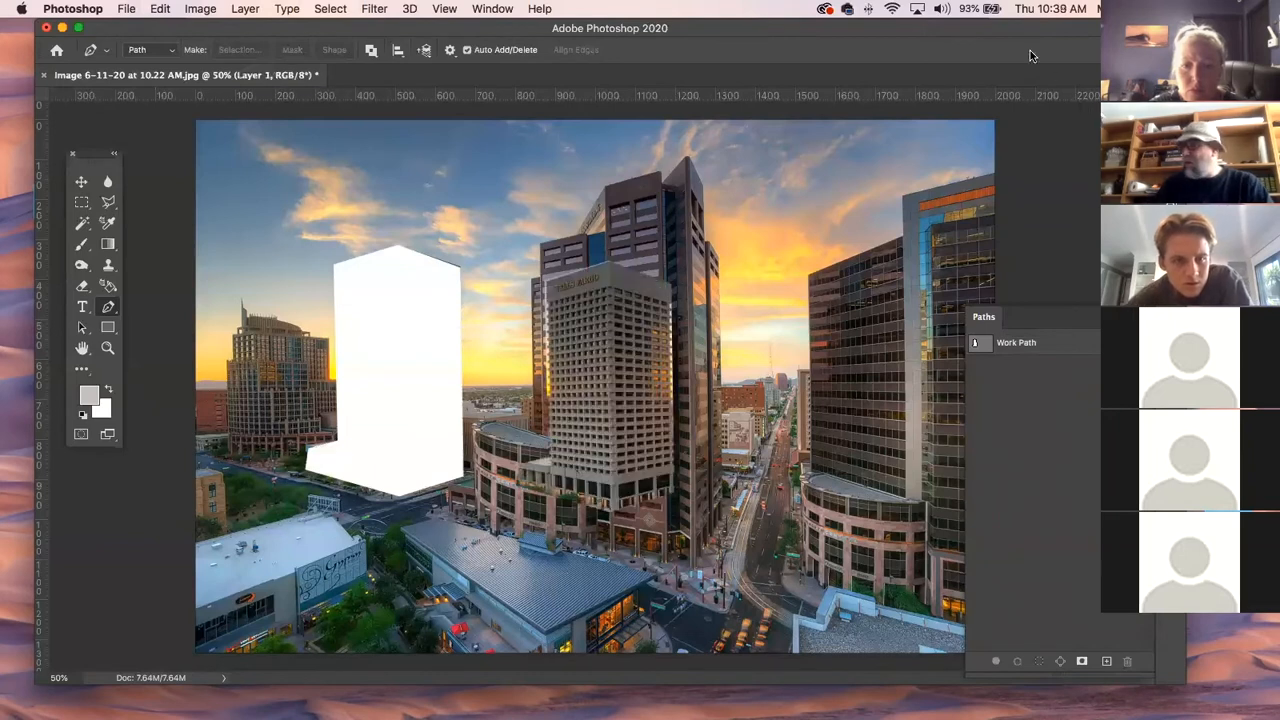
Move the pasted building partly over the white gap, then shift it further right with layer auto-select off.
left_click(81, 181)
left_click_drag(645, 365, 422, 347)
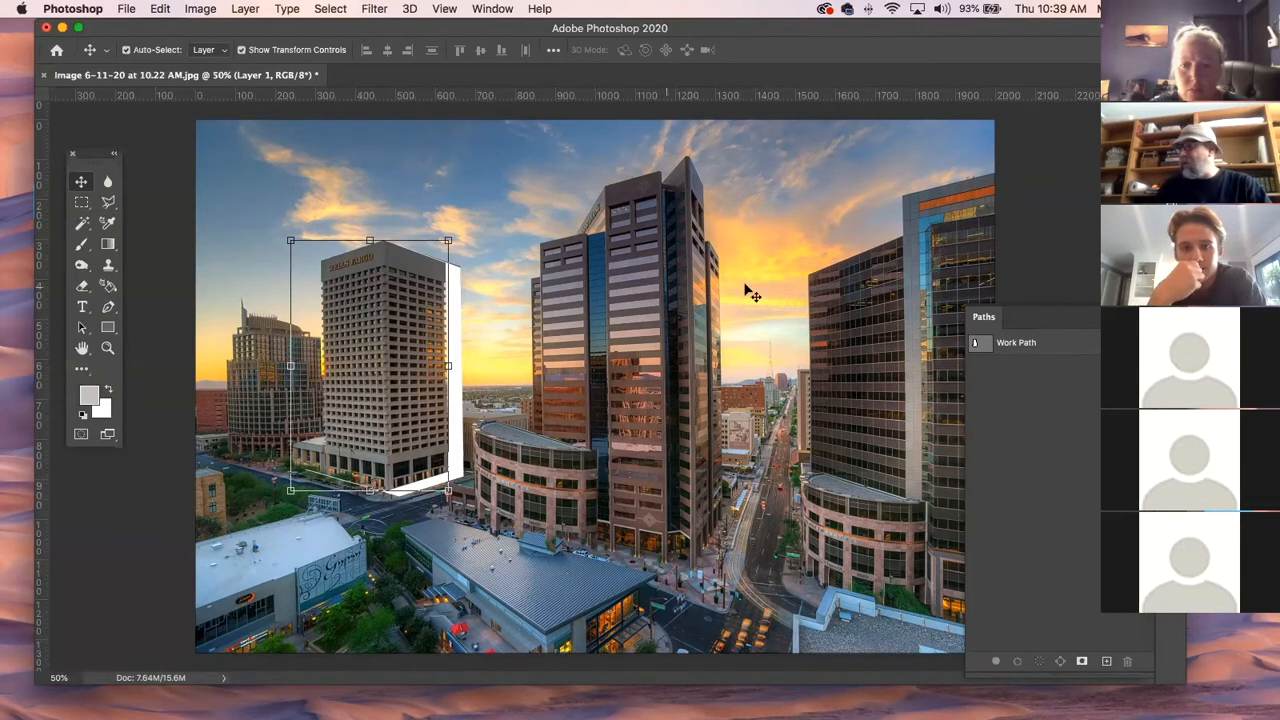
left_click(662, 280)
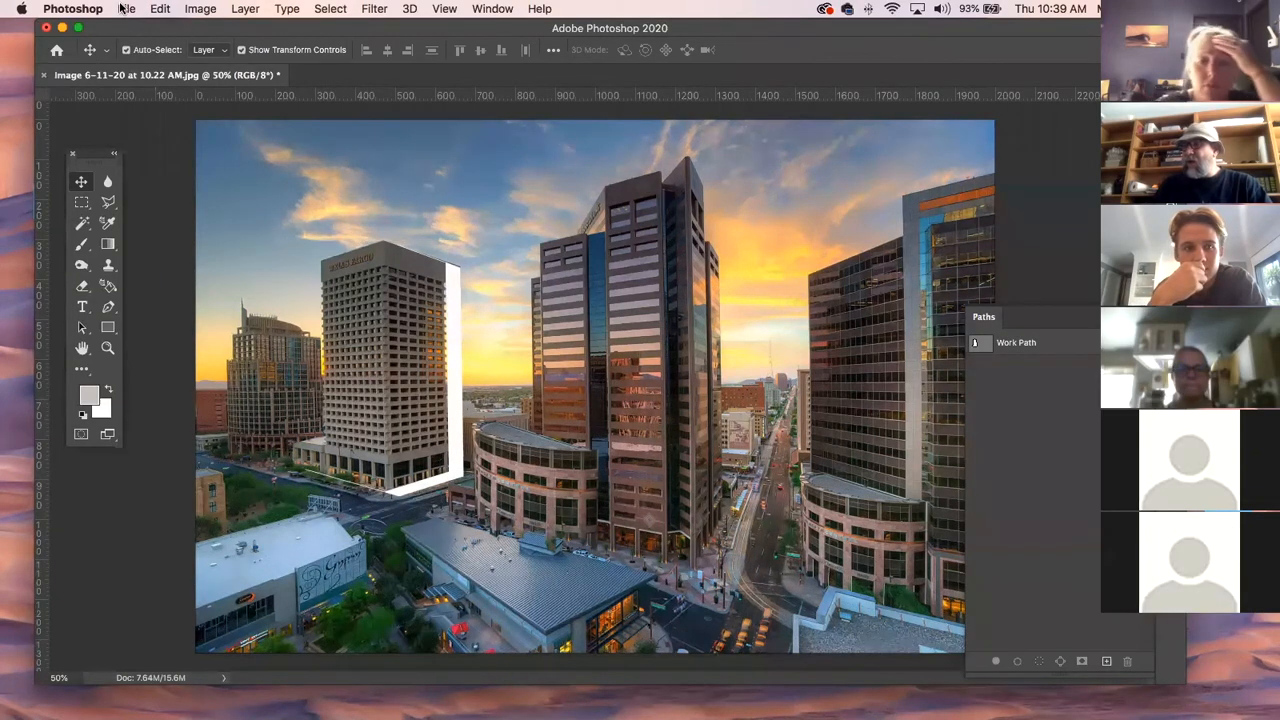
left_click_drag(345, 325, 416, 311)
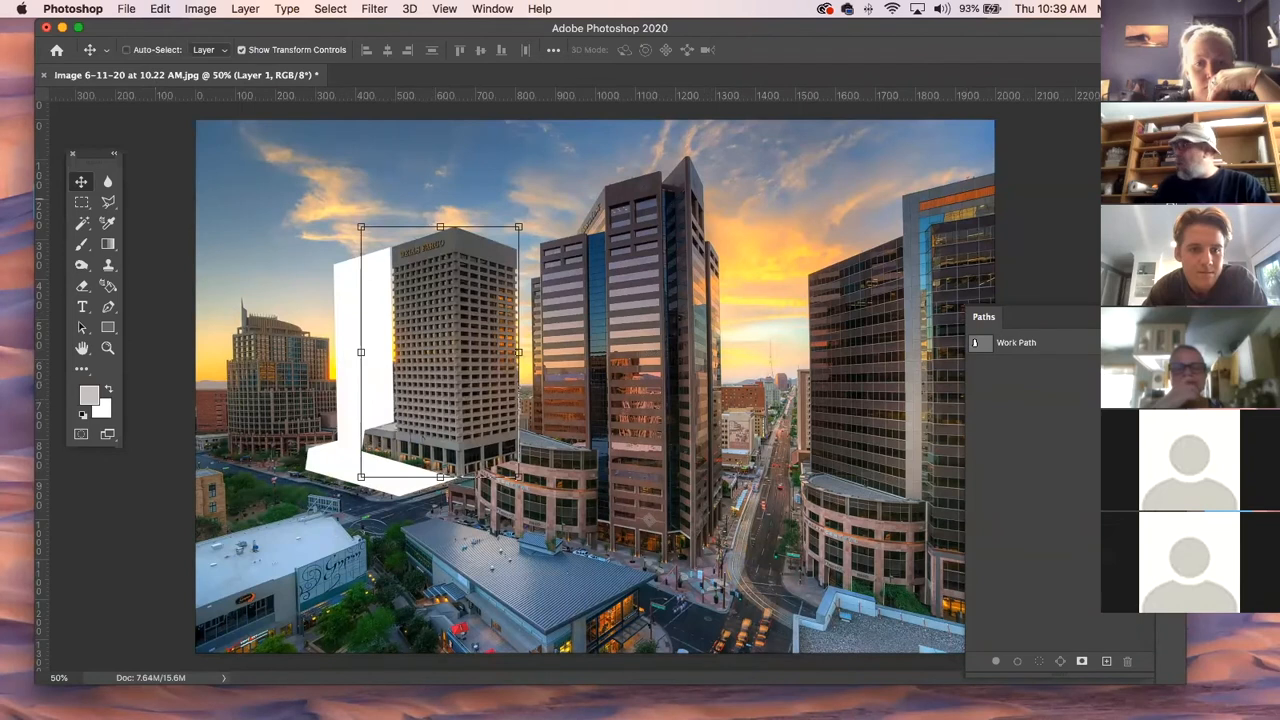
Show the Layers panel and, with Layer 1 selected, move the building back over the white gap.
key("F7")
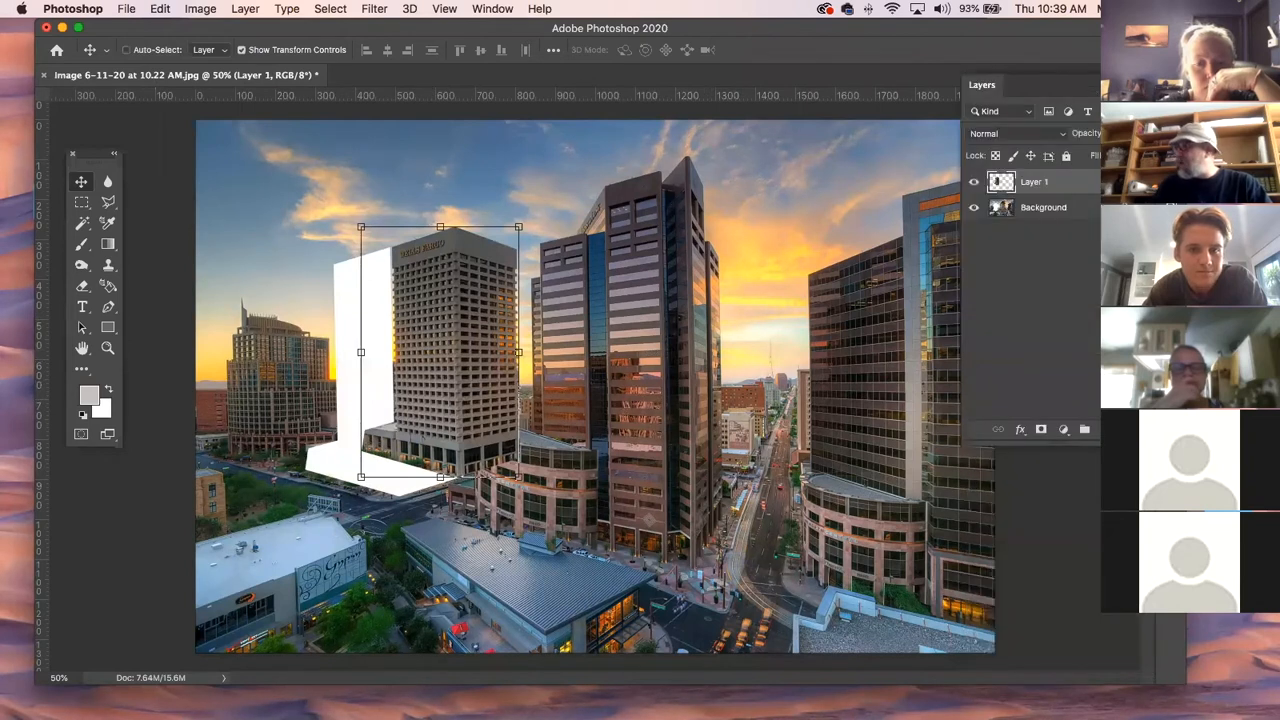
left_click(1051, 209)
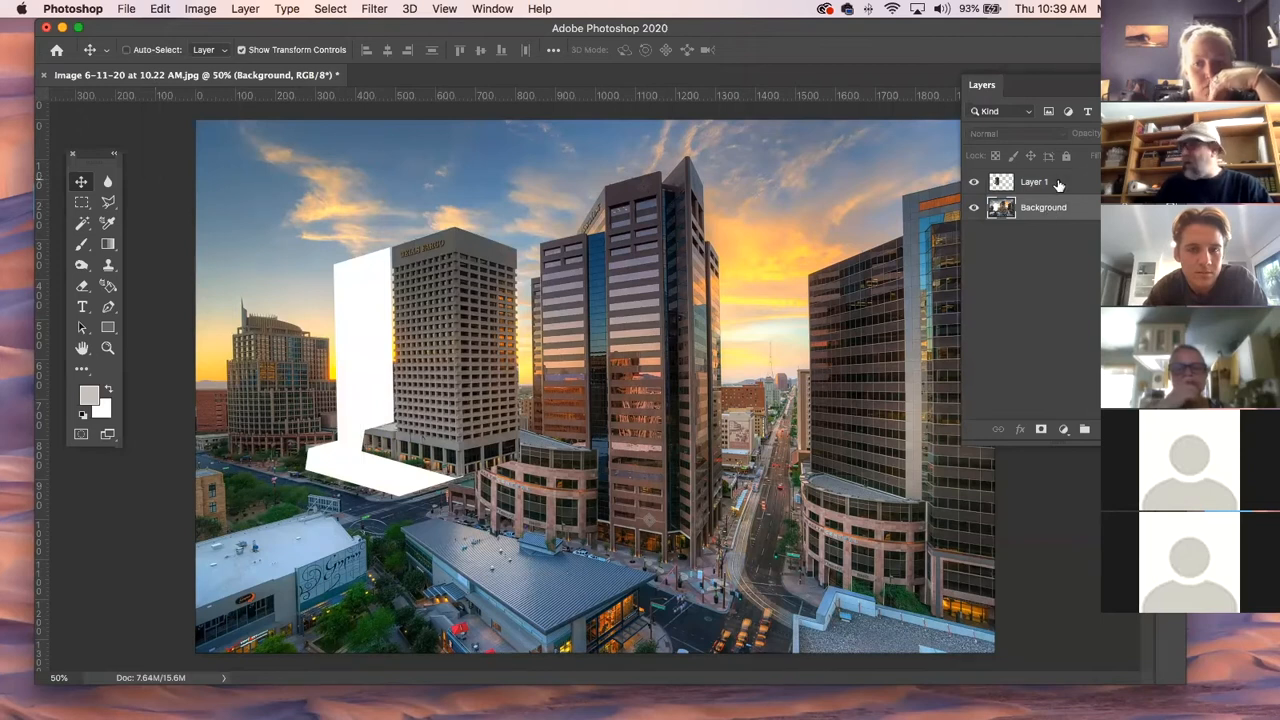
left_click(1040, 182)
left_click_drag(437, 303, 404, 292)
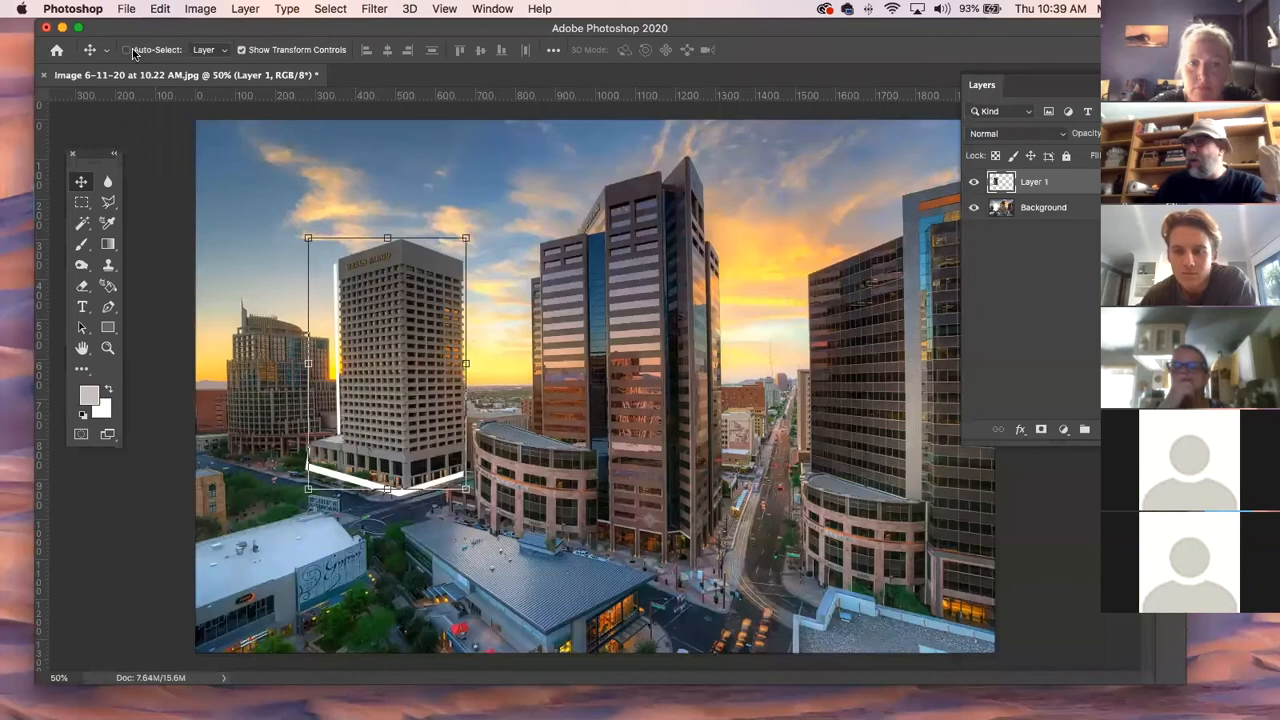
With layer auto-select on, move the pasted building up and to the right so it overlaps the central tower, then deselect the layer.
left_click(763, 338)
left_click(420, 340)
left_click(247, 172)
left_click(422, 330)
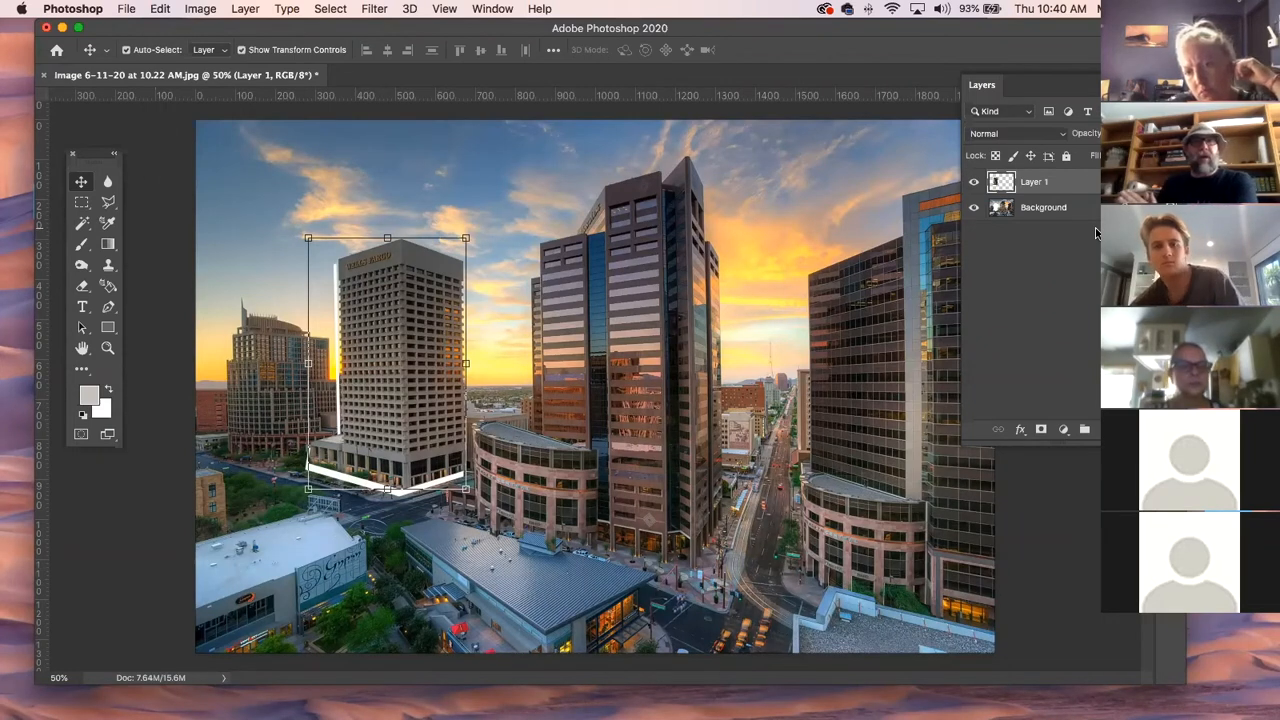
left_click_drag(439, 350, 508, 270)
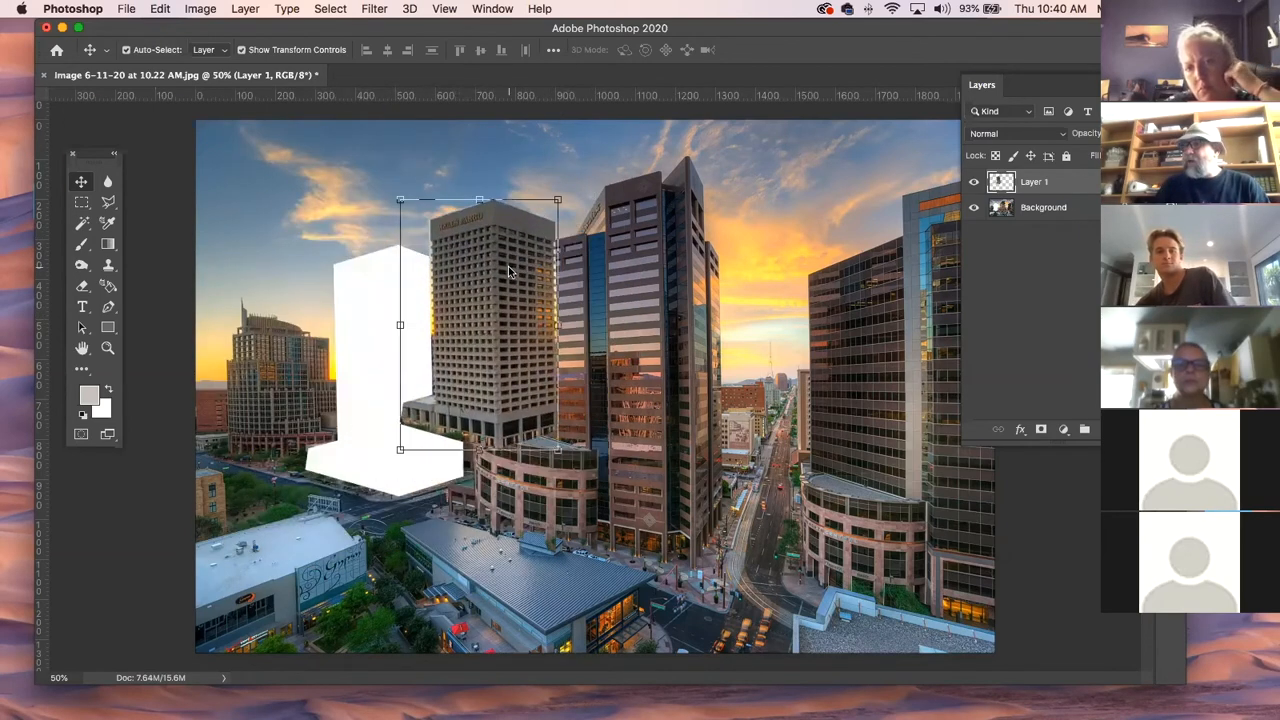
left_click(636, 332)
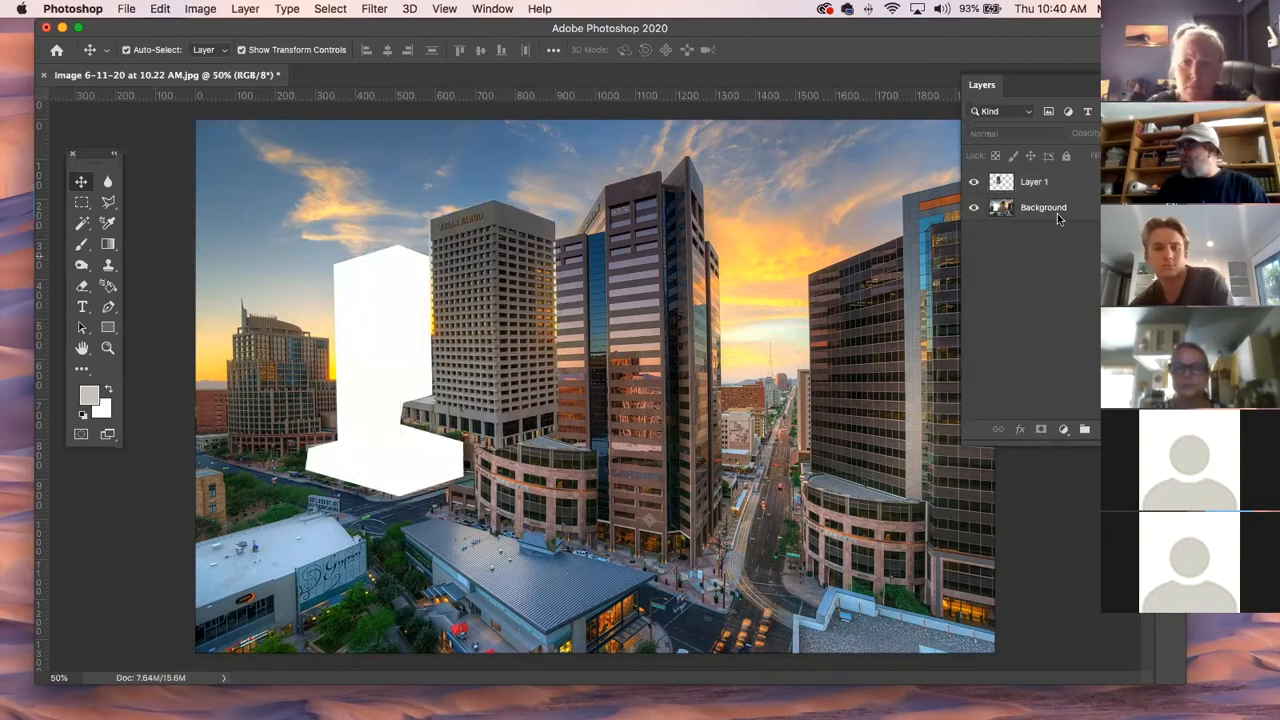
Load the outline of Layer 1's contents as a selection, then clear that selection.
left_click(1000, 181, "super")
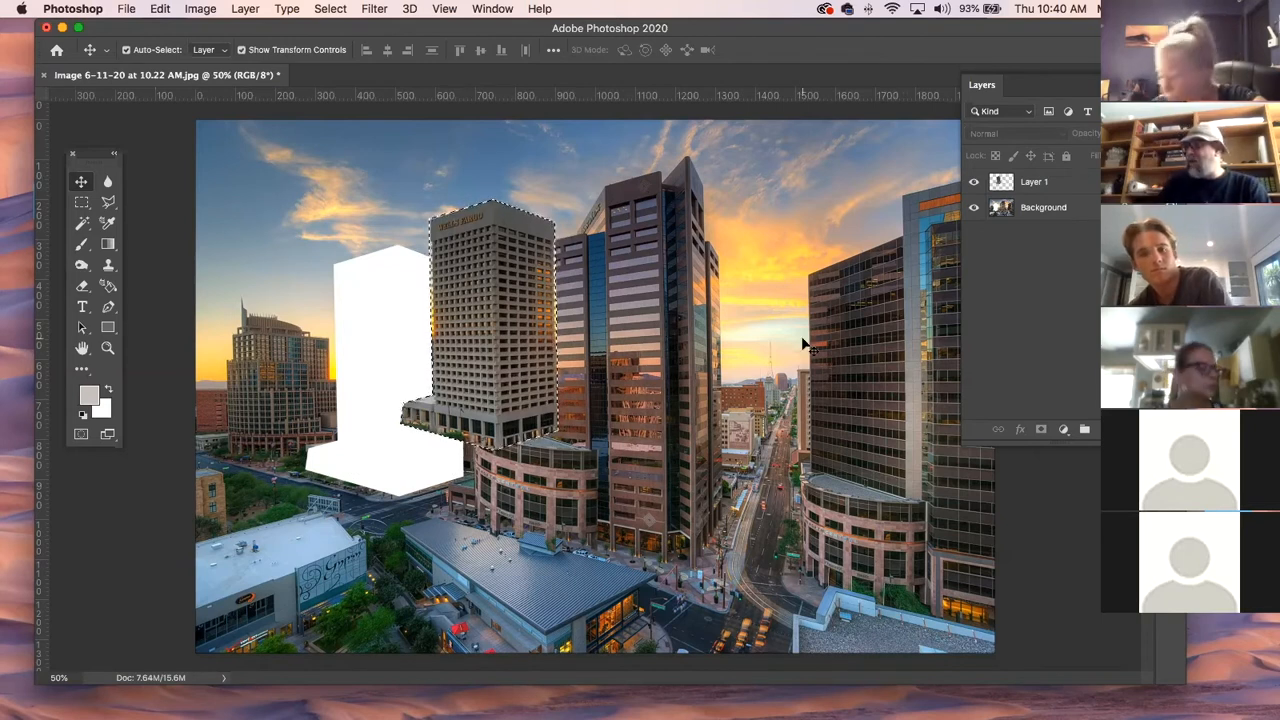
key("super+d")
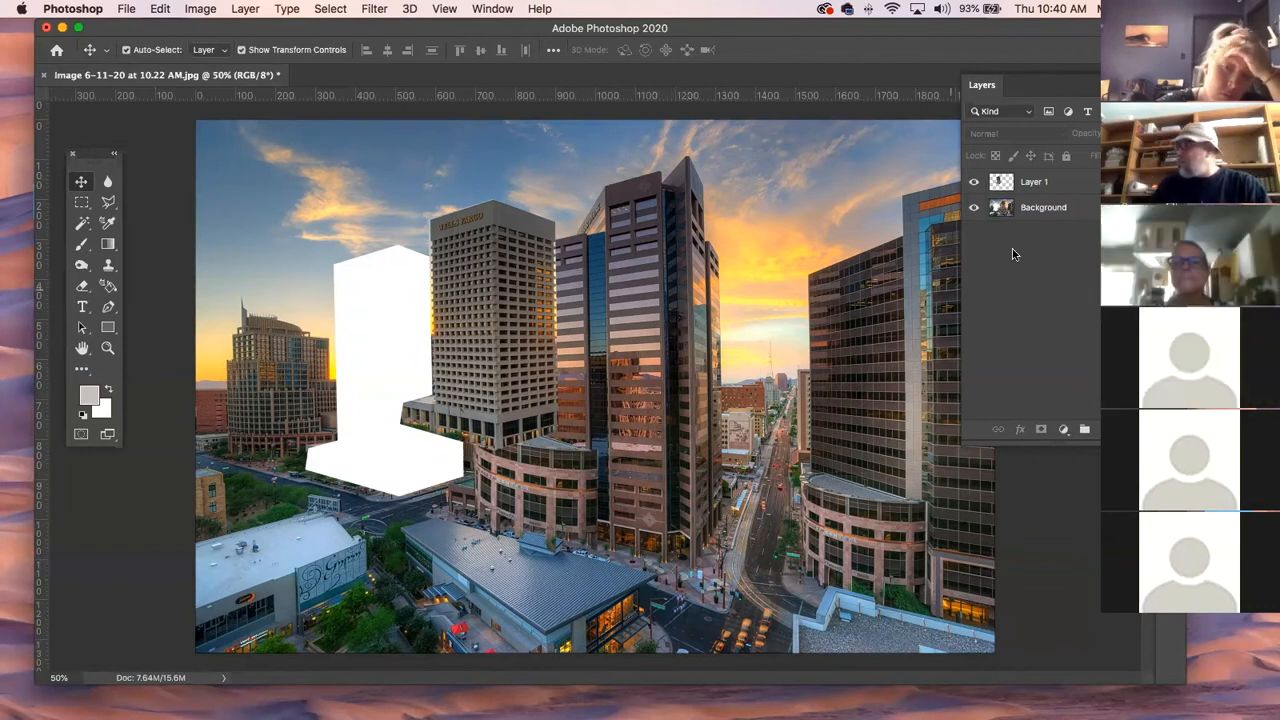
Convert the locked Background into a regular layer with the default settings.
left_click(1003, 207)
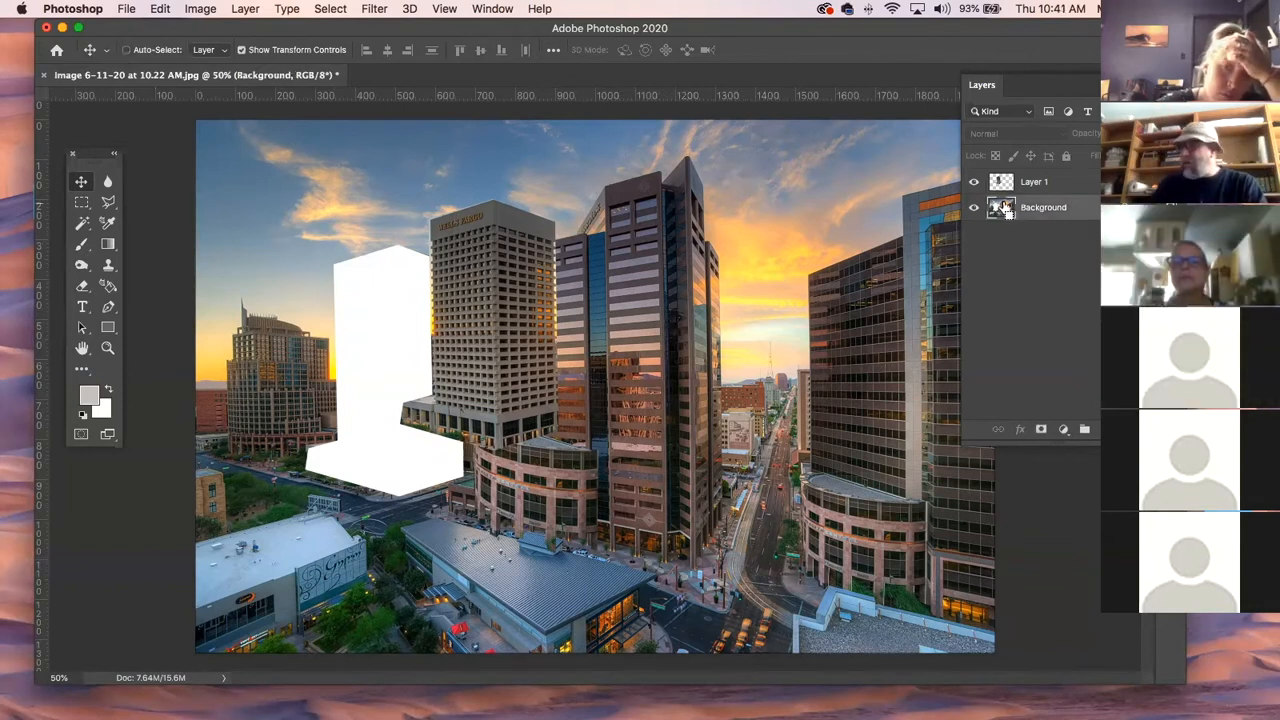
double_click(1084, 212)
left_click(785, 200)
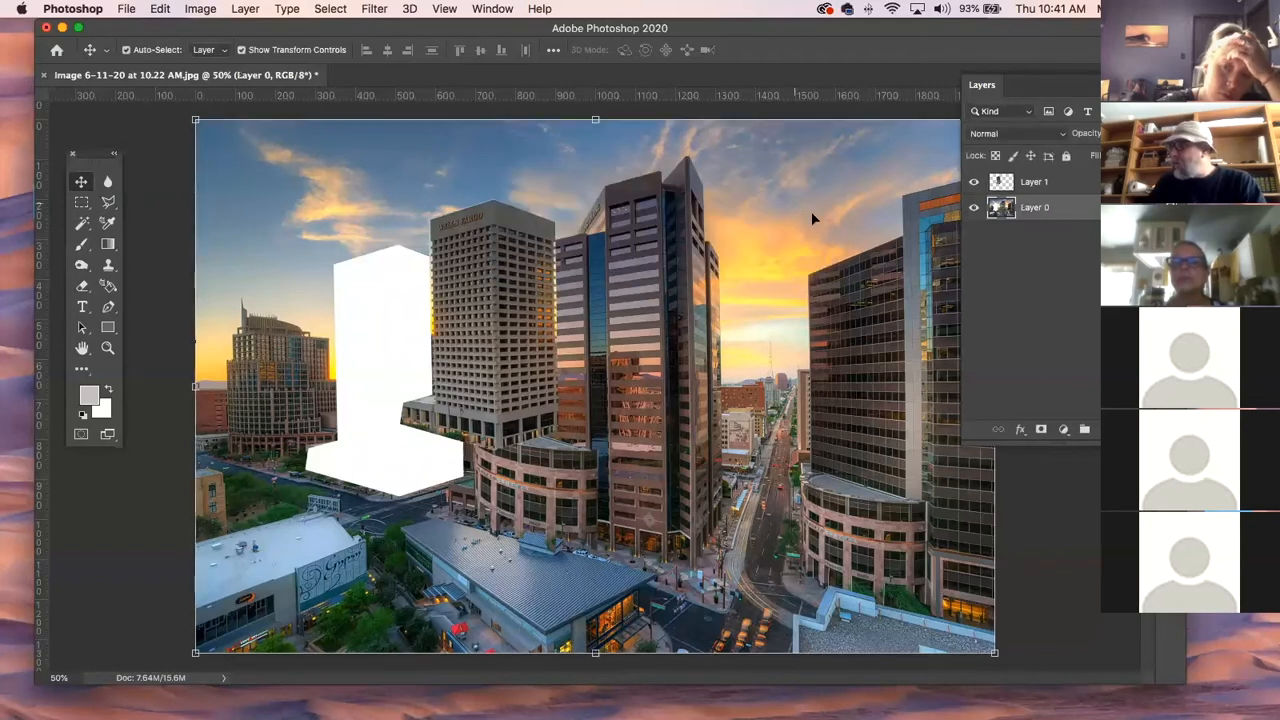
Load the outline of Layer 0's contents as a selection, then select and deselect Layer 1.
left_click(1003, 210, "super")
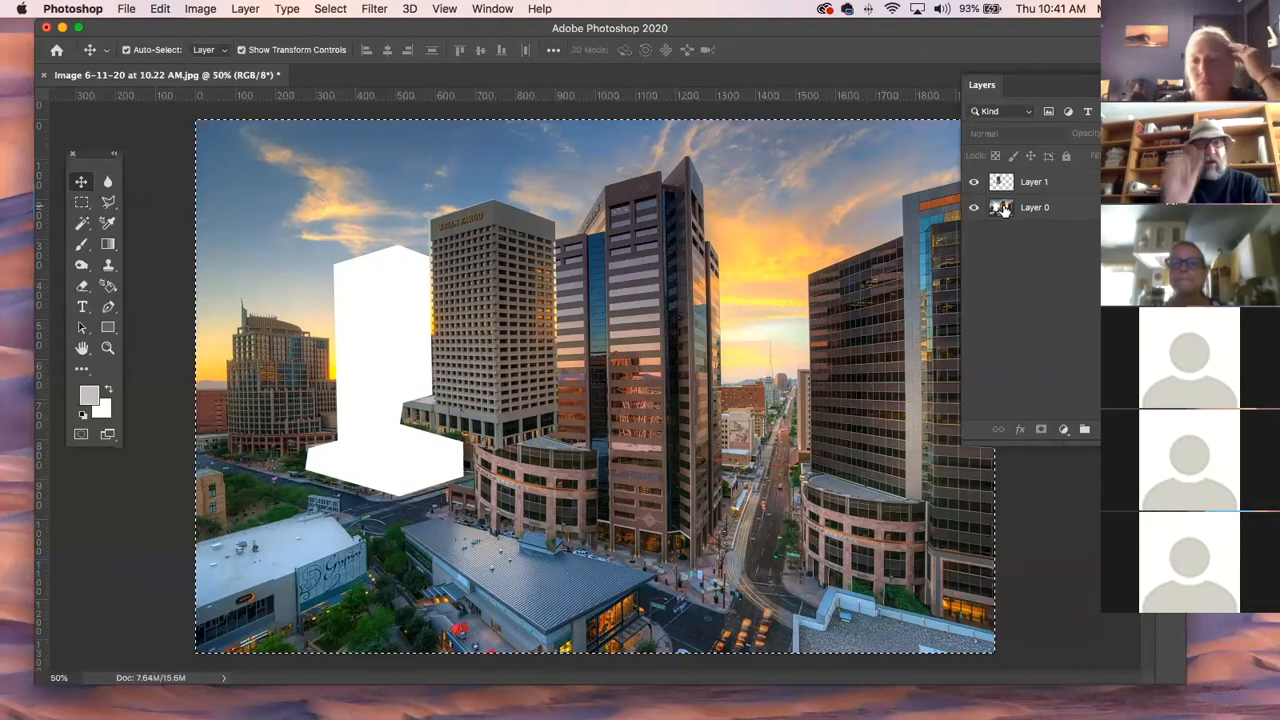
left_click(1084, 190)
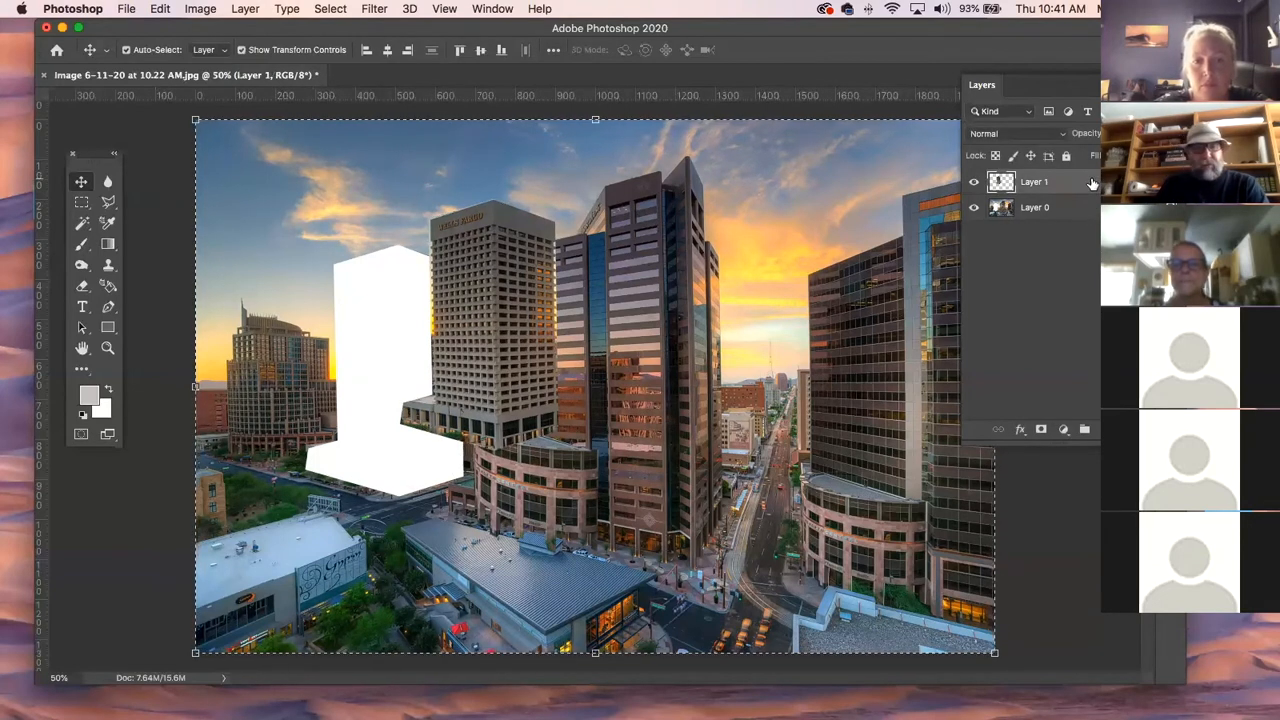
left_click(1091, 182, "super")
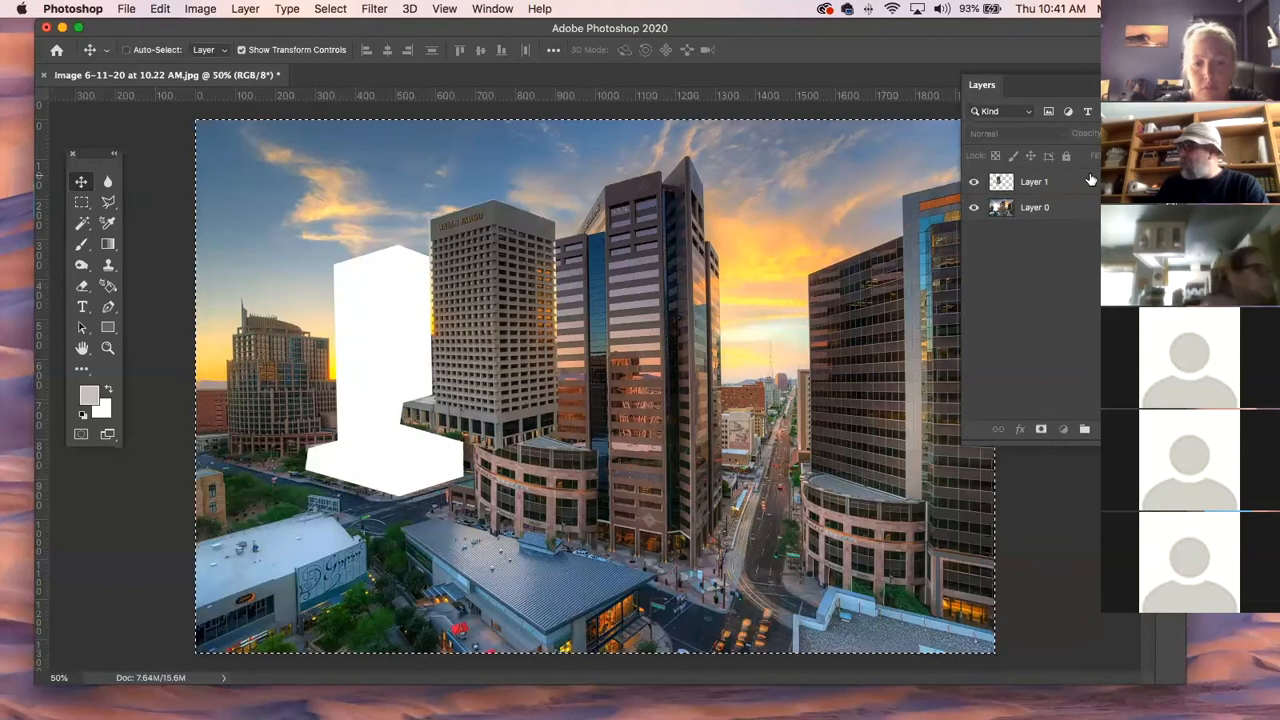
Try selecting and deselecting Layer 1, and open its name for editing without renaming it.
left_click(1053, 185)
left_click(1079, 282)
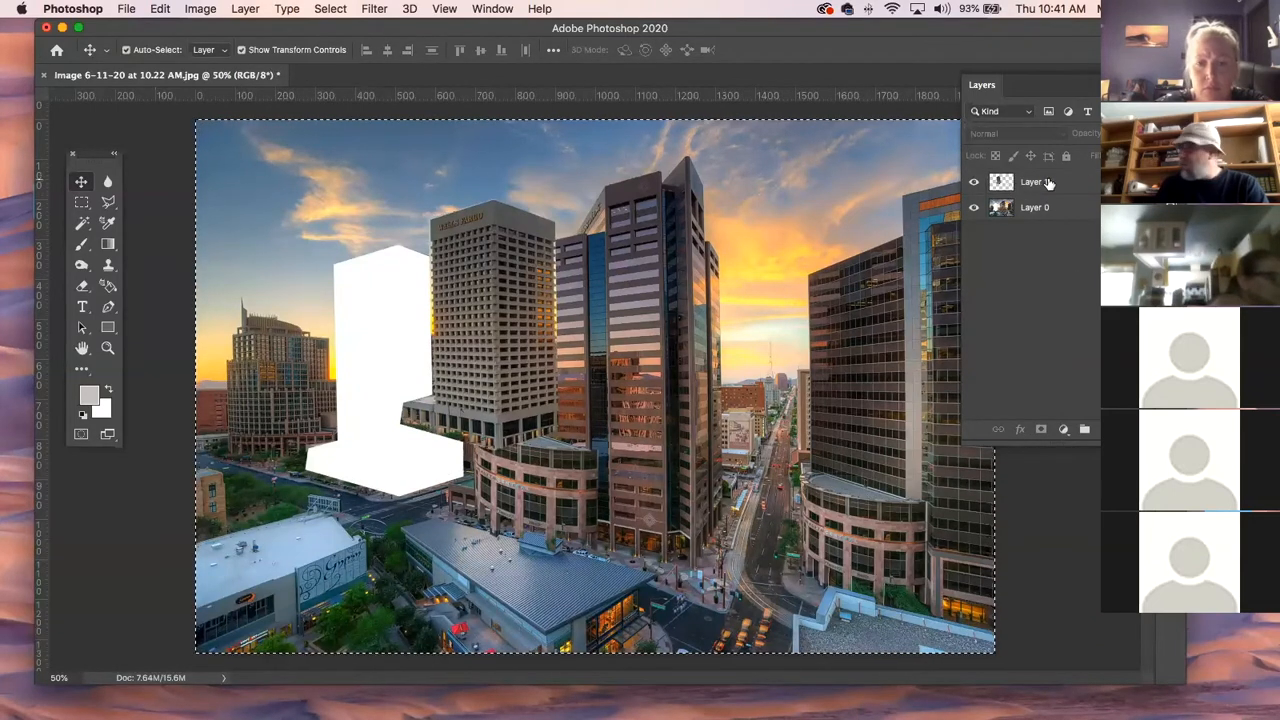
key("super")
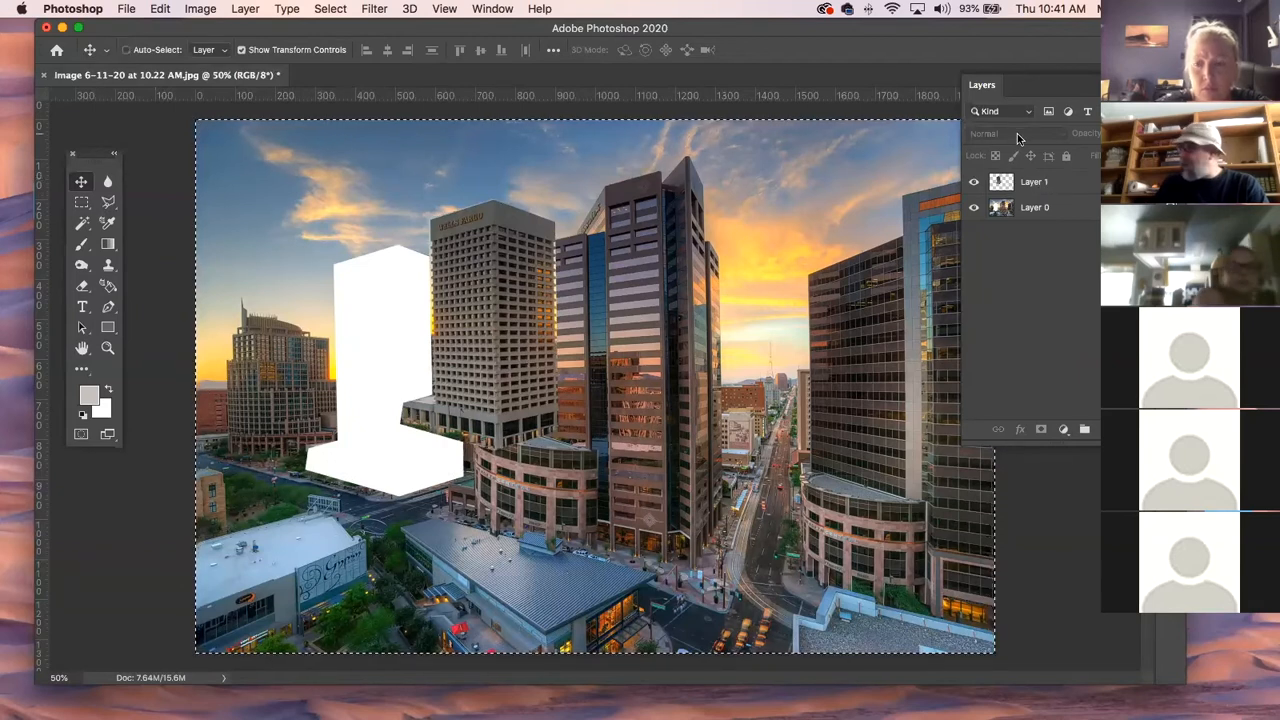
left_click(1034, 185)
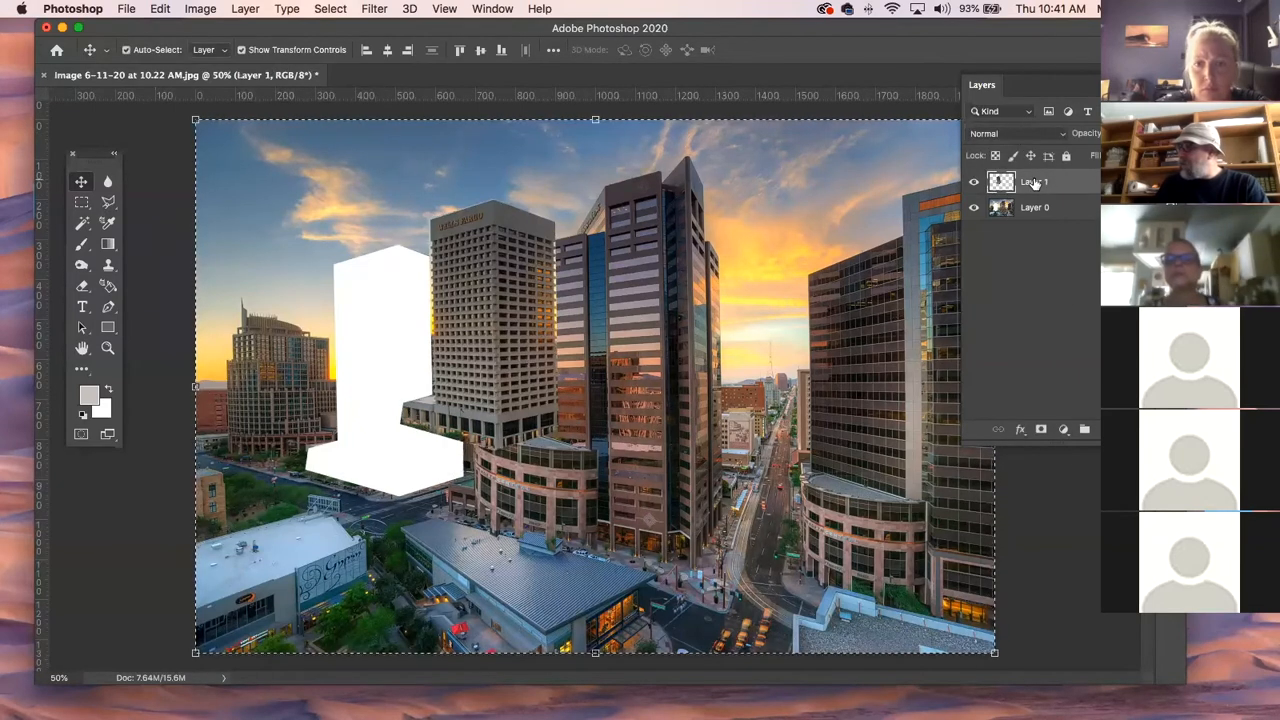
left_click(1065, 287)
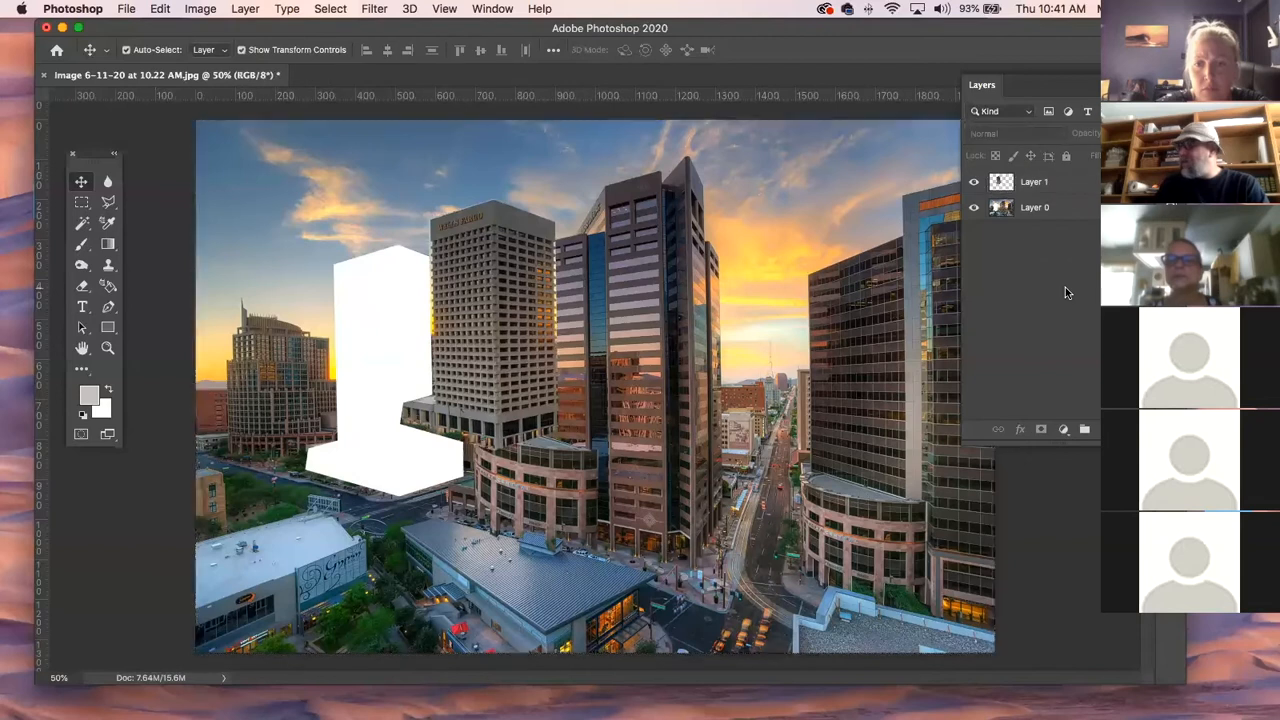
left_click(1041, 187)
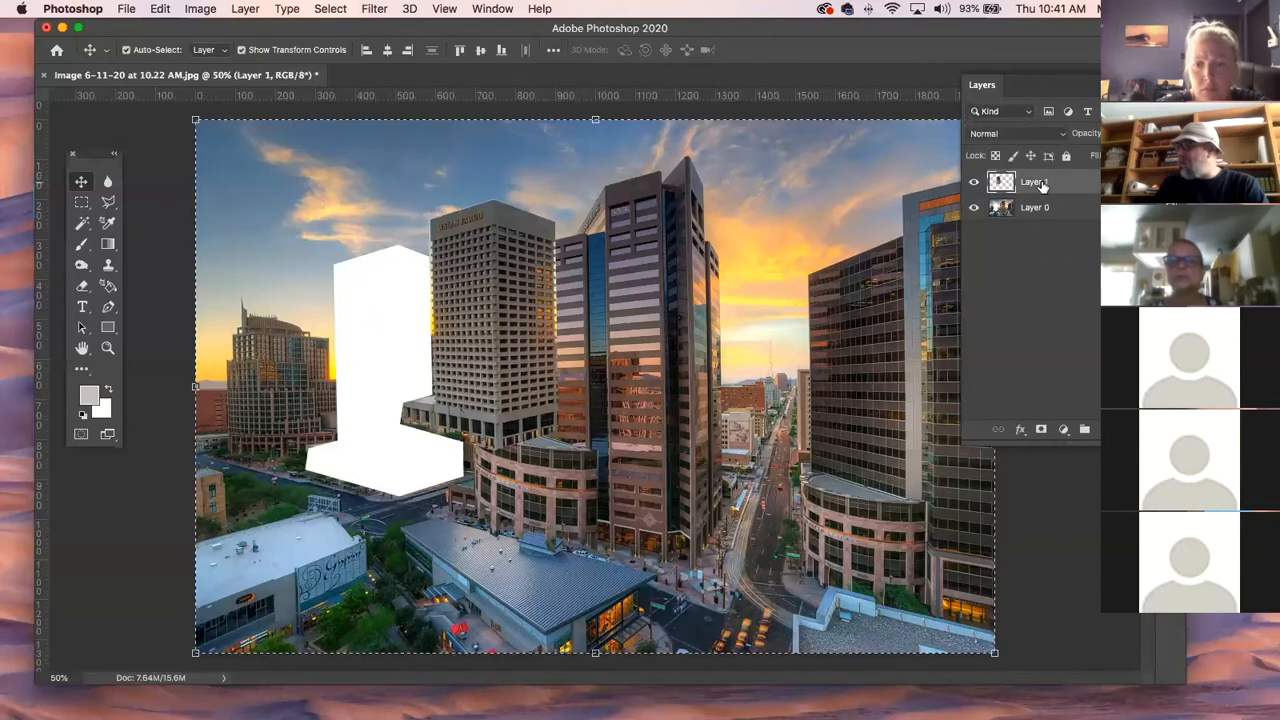
double_click(1035, 182)
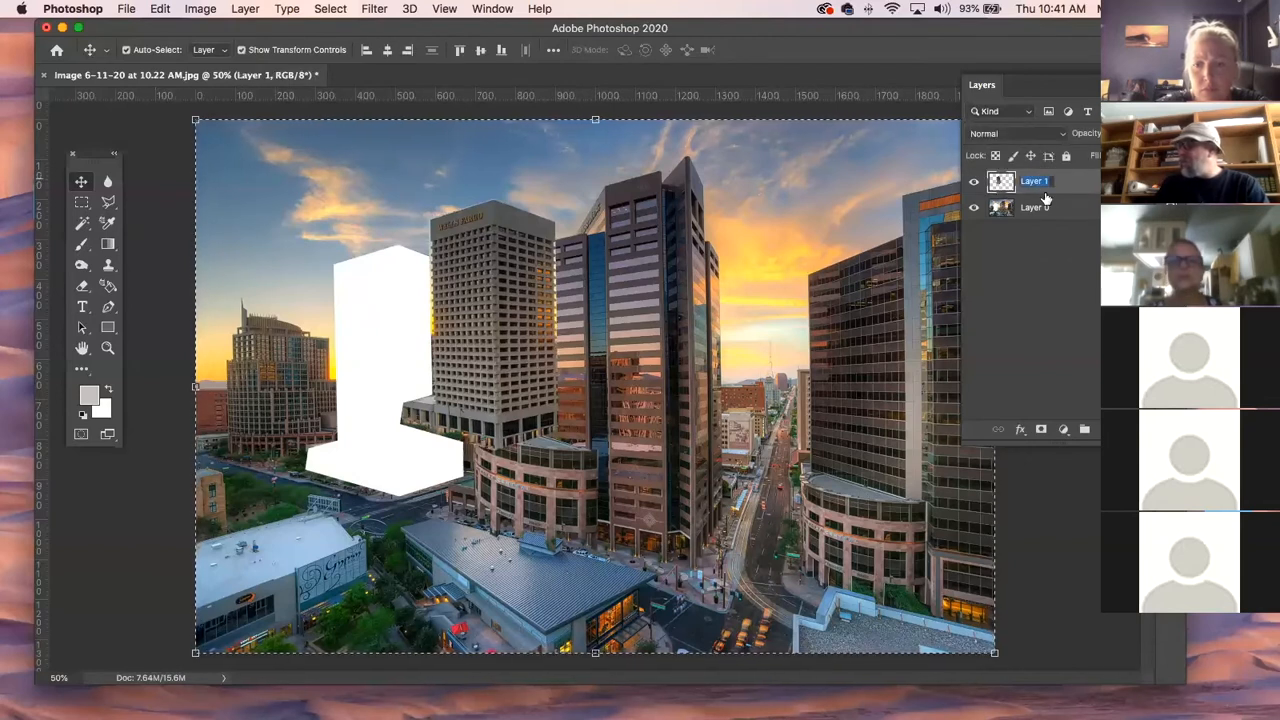
left_click(1057, 261)
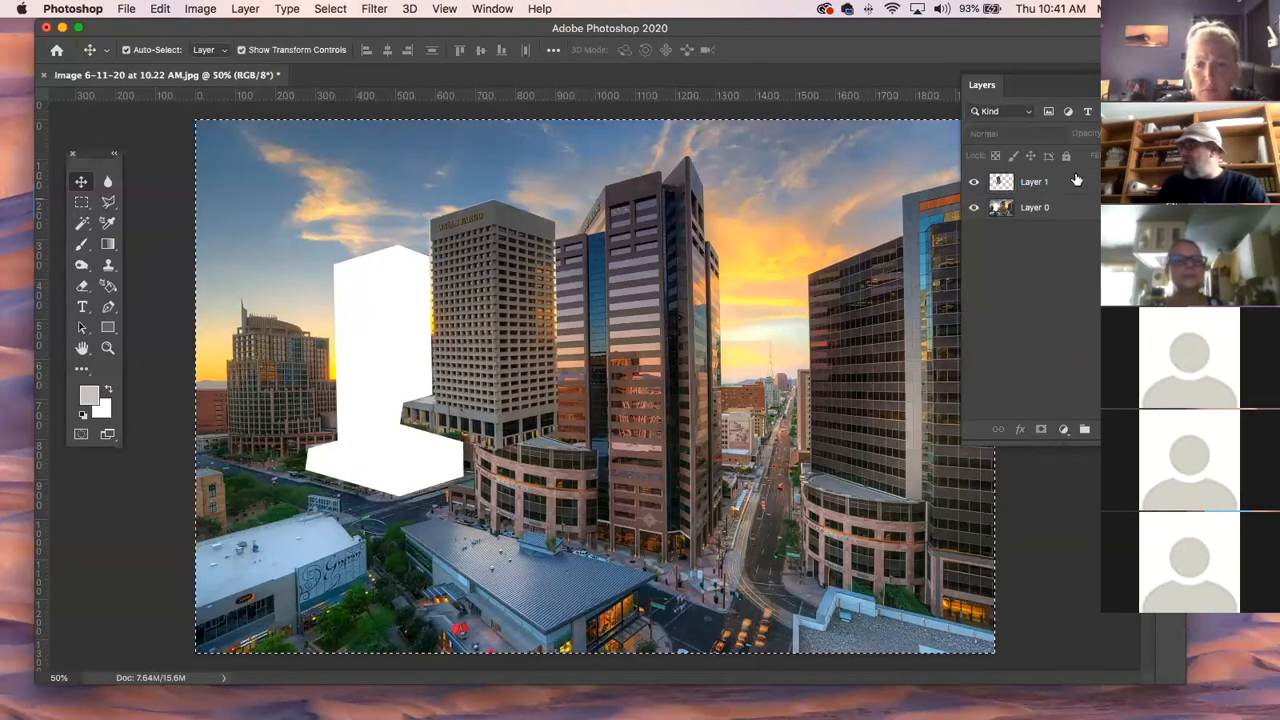
Show the Layer Style blending options for Layer 1, bring the dialog into view, and cancel without applying changes.
left_click(1087, 186)
key("space")
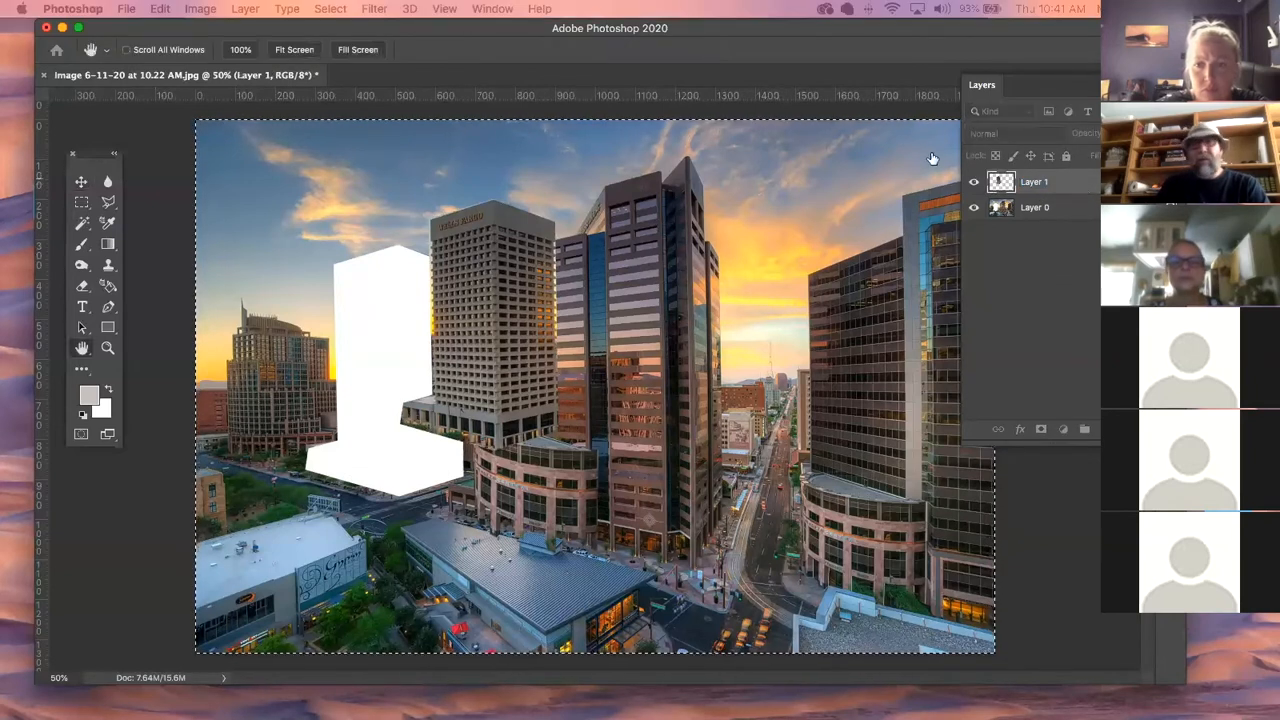
left_click(20, 8)
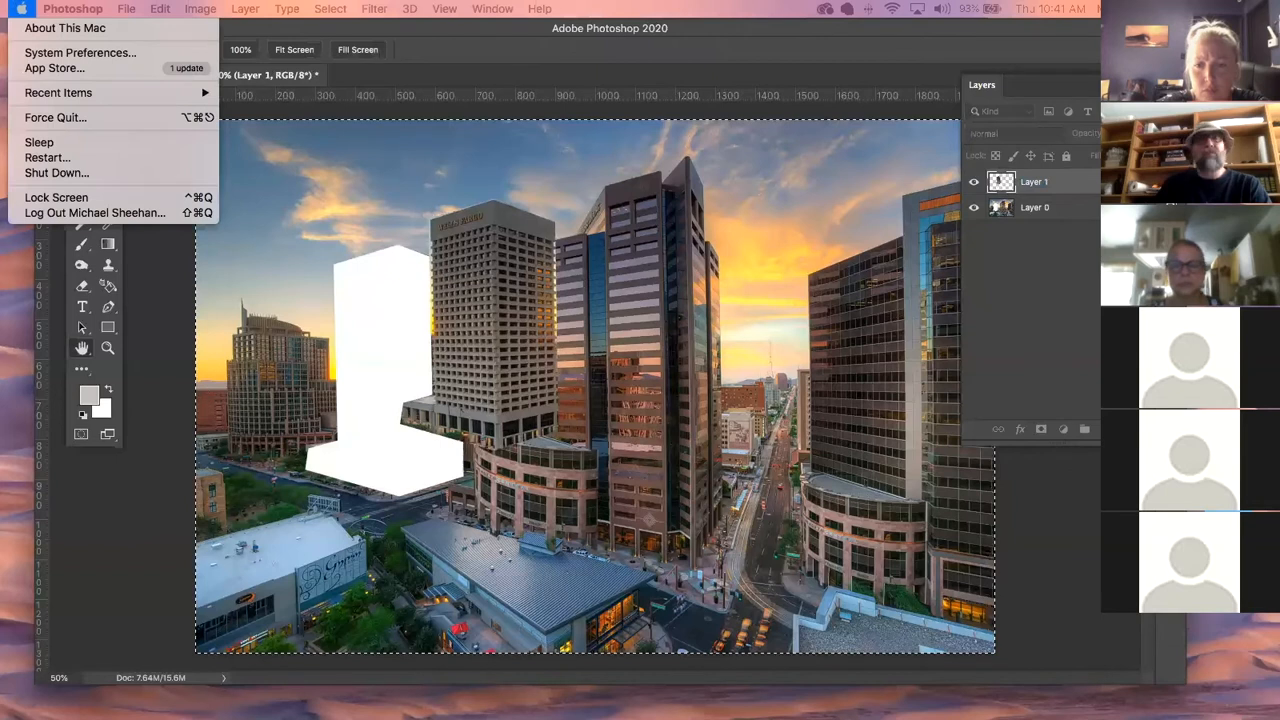
key("Escape")
left_click_drag(0, 175, 494, 135)
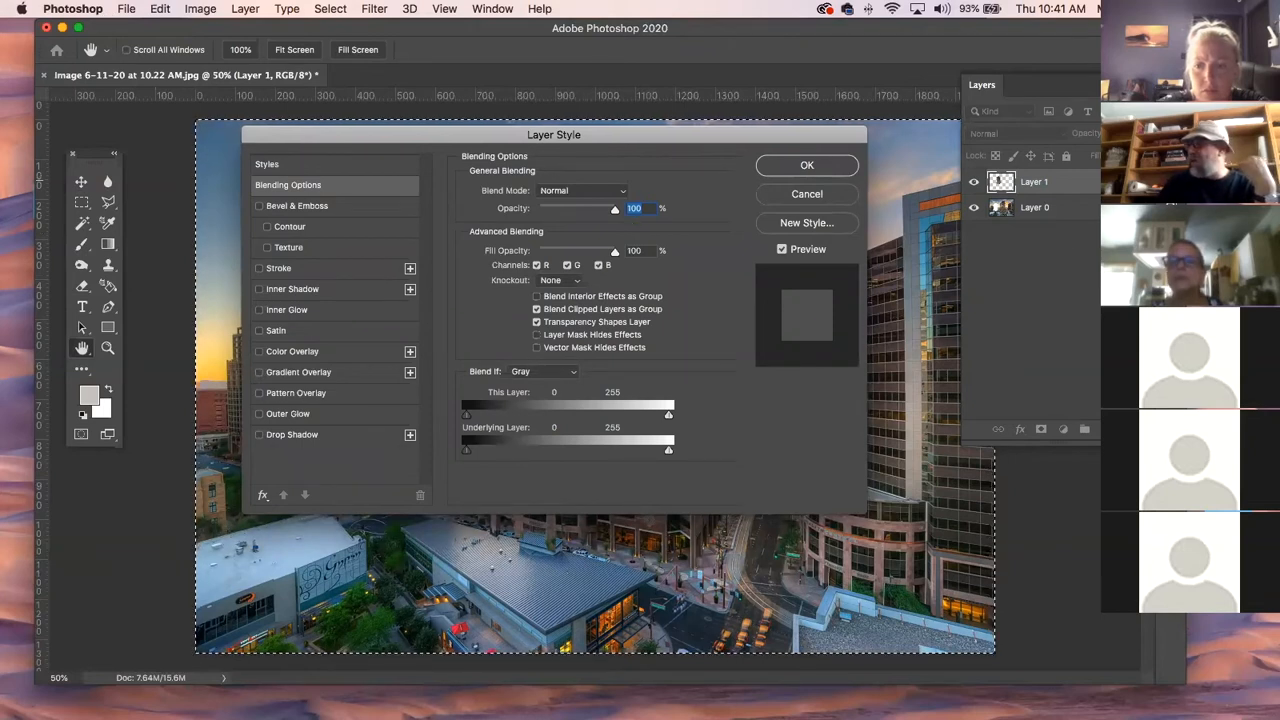
left_click(807, 194)
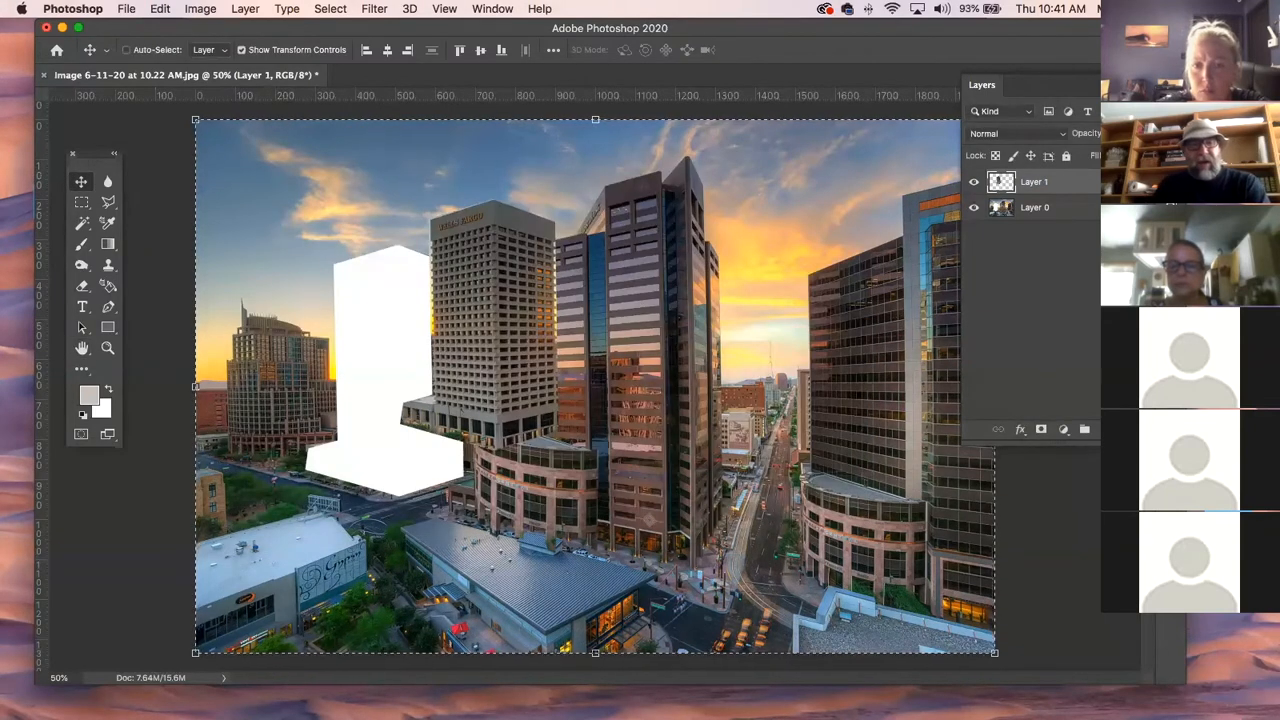
Clear the active selection, pick Layer 0 on the canvas, and leave no layer selected.
key("super+d")
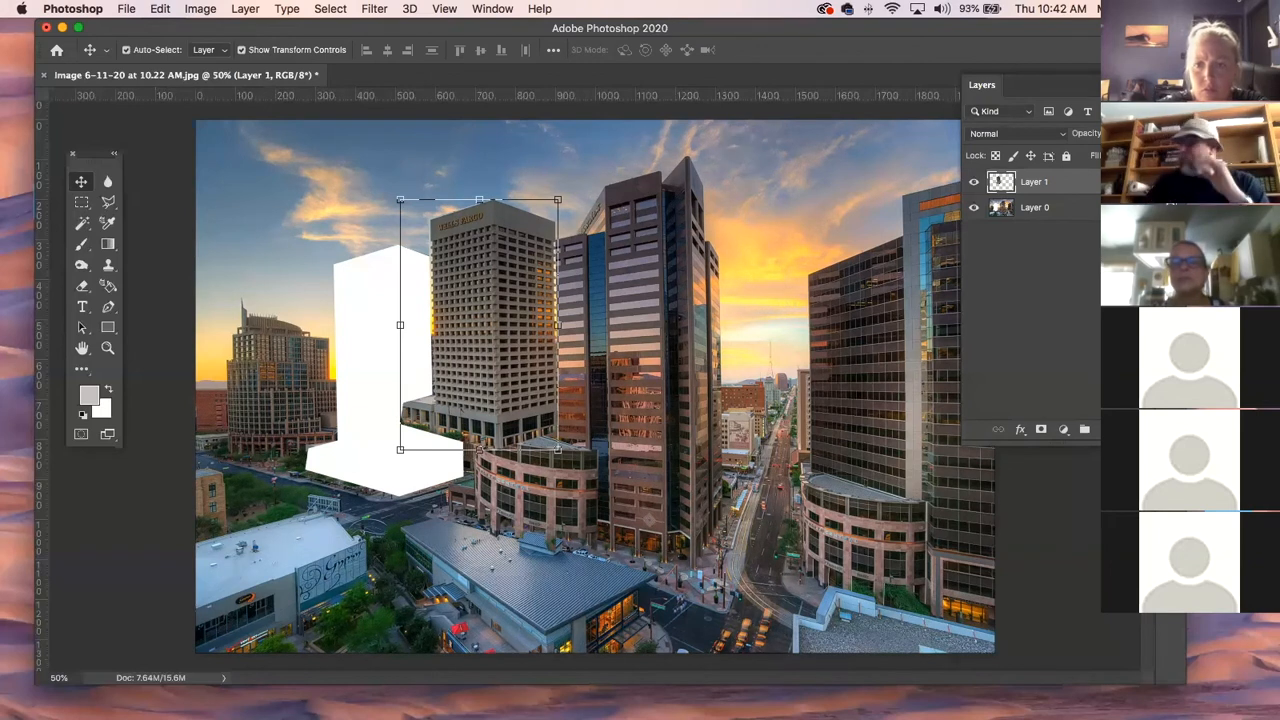
left_click(620, 435)
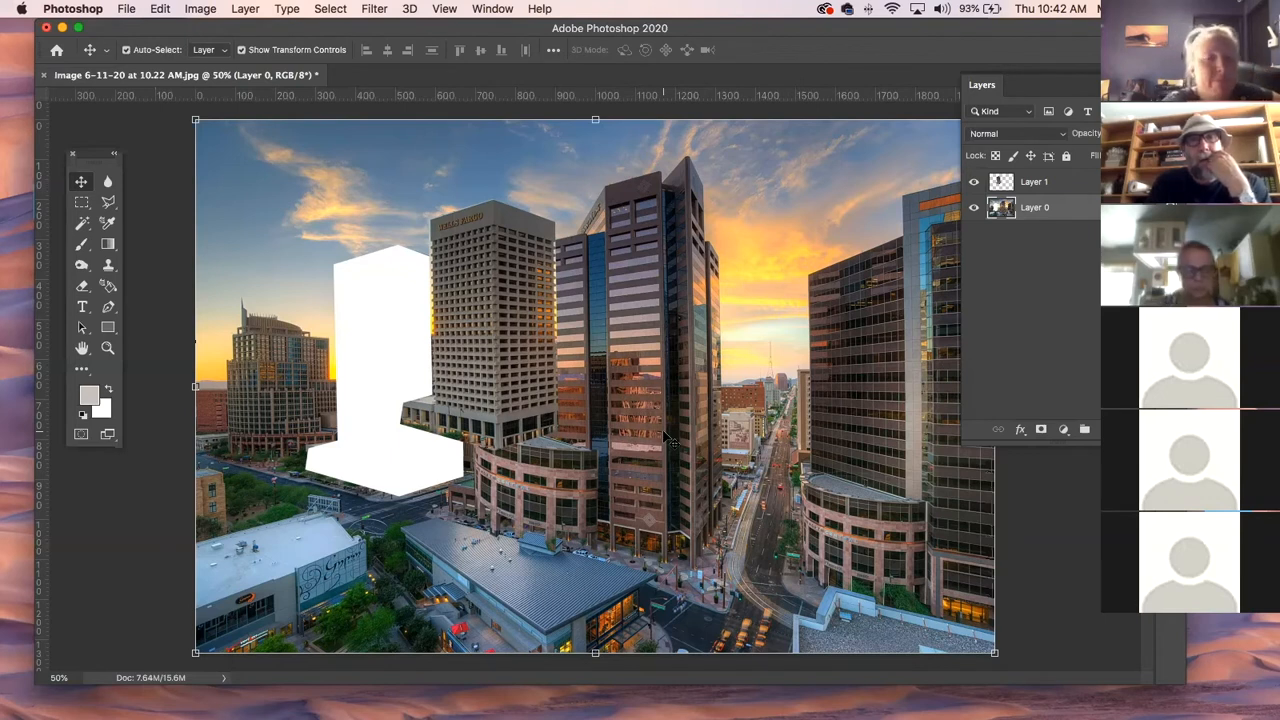
left_click(166, 220)
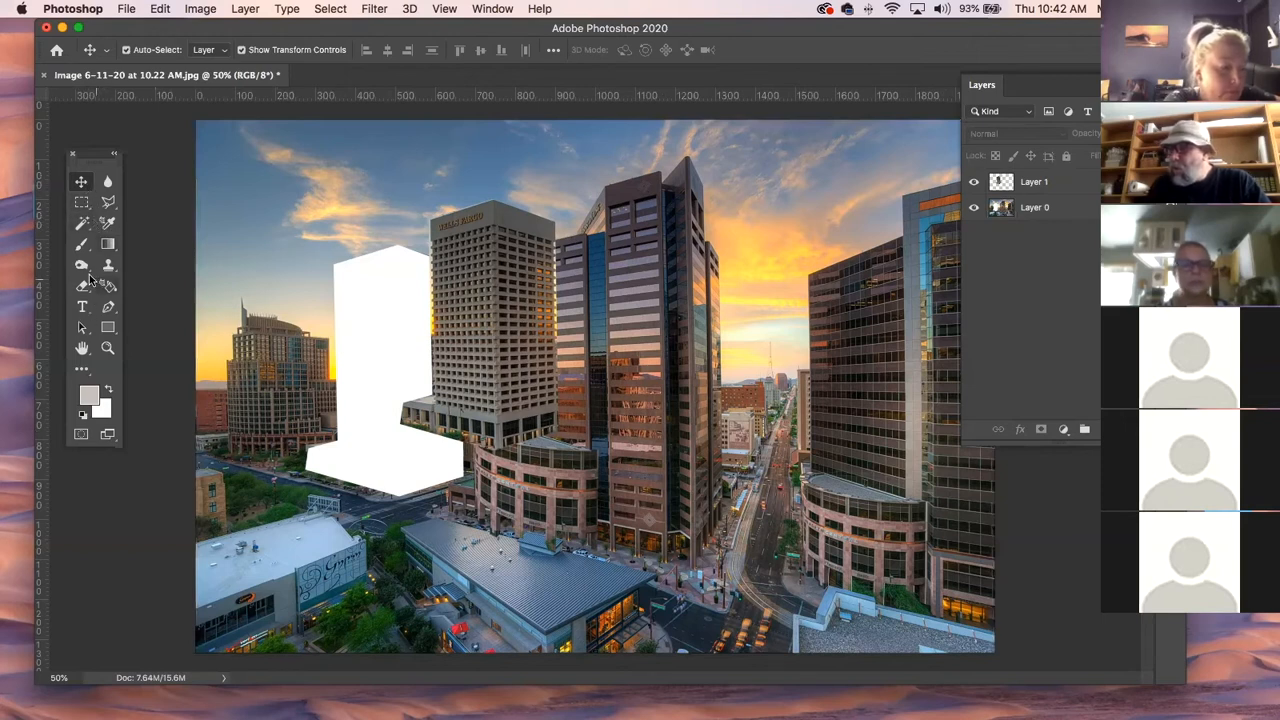
Draw a closed, curved Pen tool path from the white gap across the neighbouring building to the central tower and back.
left_click(108, 307)
left_click(372, 315)
left_click_drag(577, 341, 602, 425)
left_click_drag(506, 509, 408, 491)
left_click_drag(347, 430, 363, 349)
left_click(372, 315)
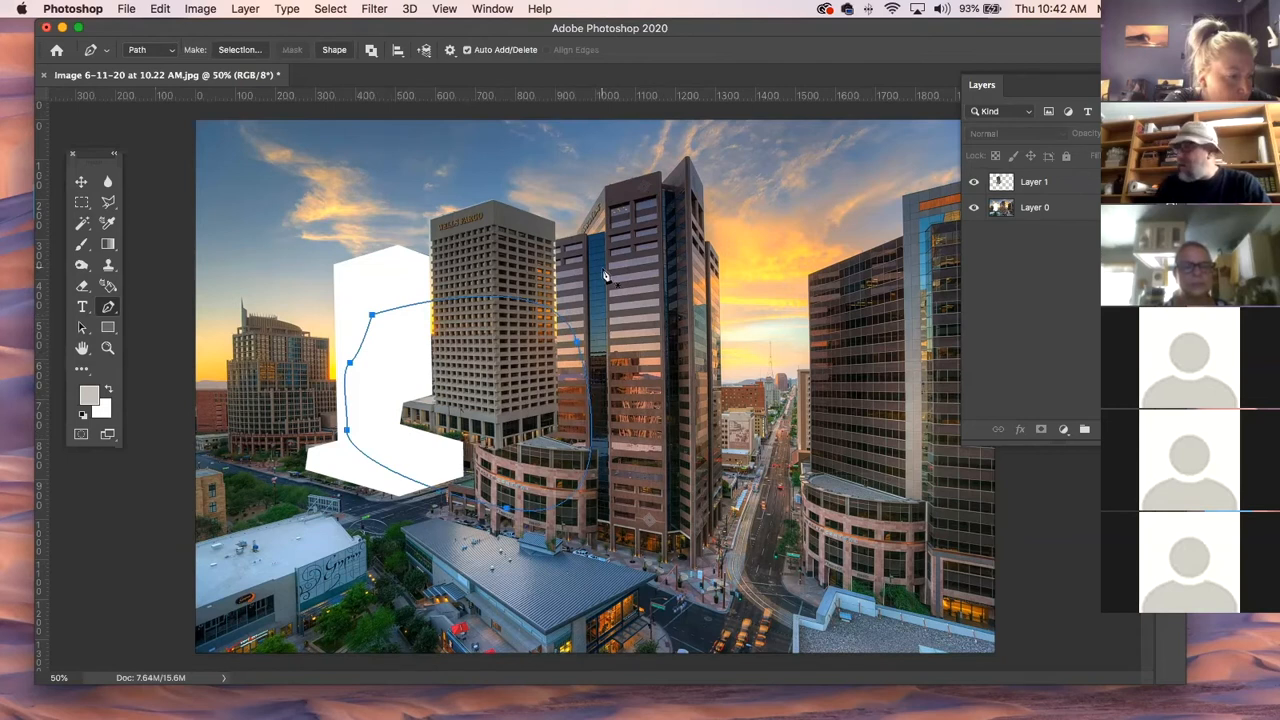
Raise the path's anchor point on the central tower and reshape the adjoining curves with its direction handle.
left_click_drag(579, 344, 577, 292)
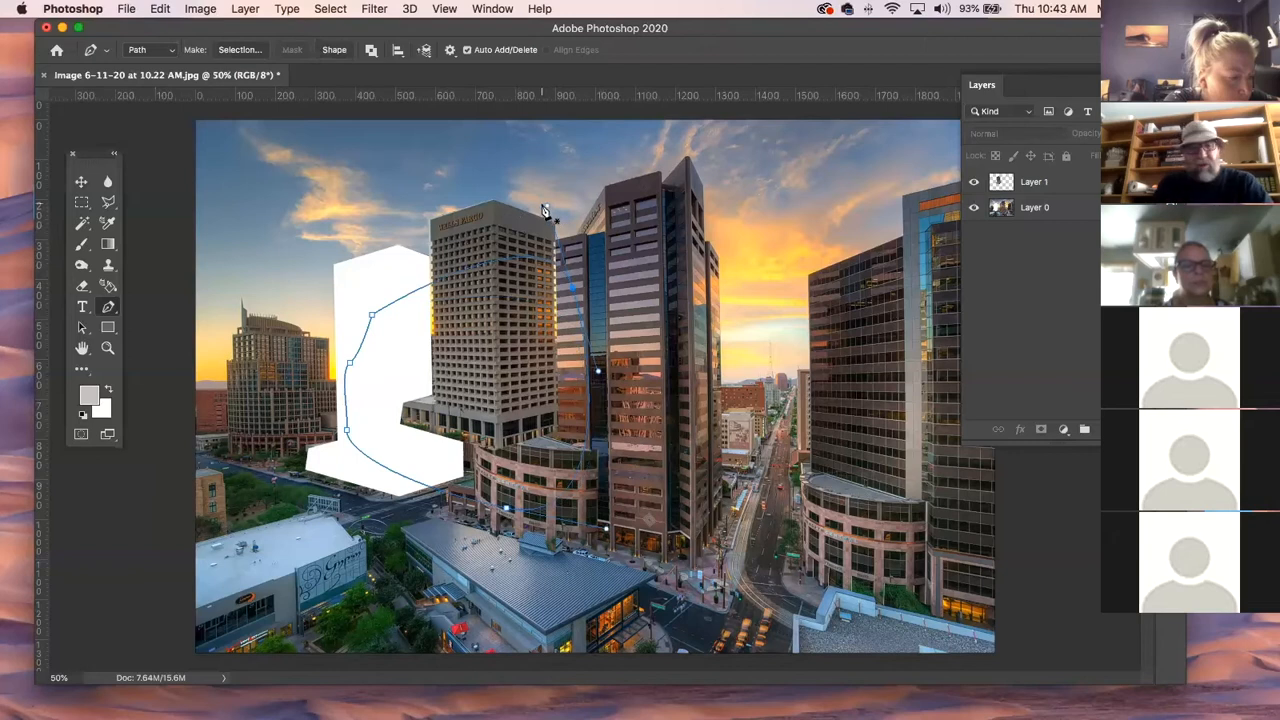
left_click_drag(546, 206, 487, 195)
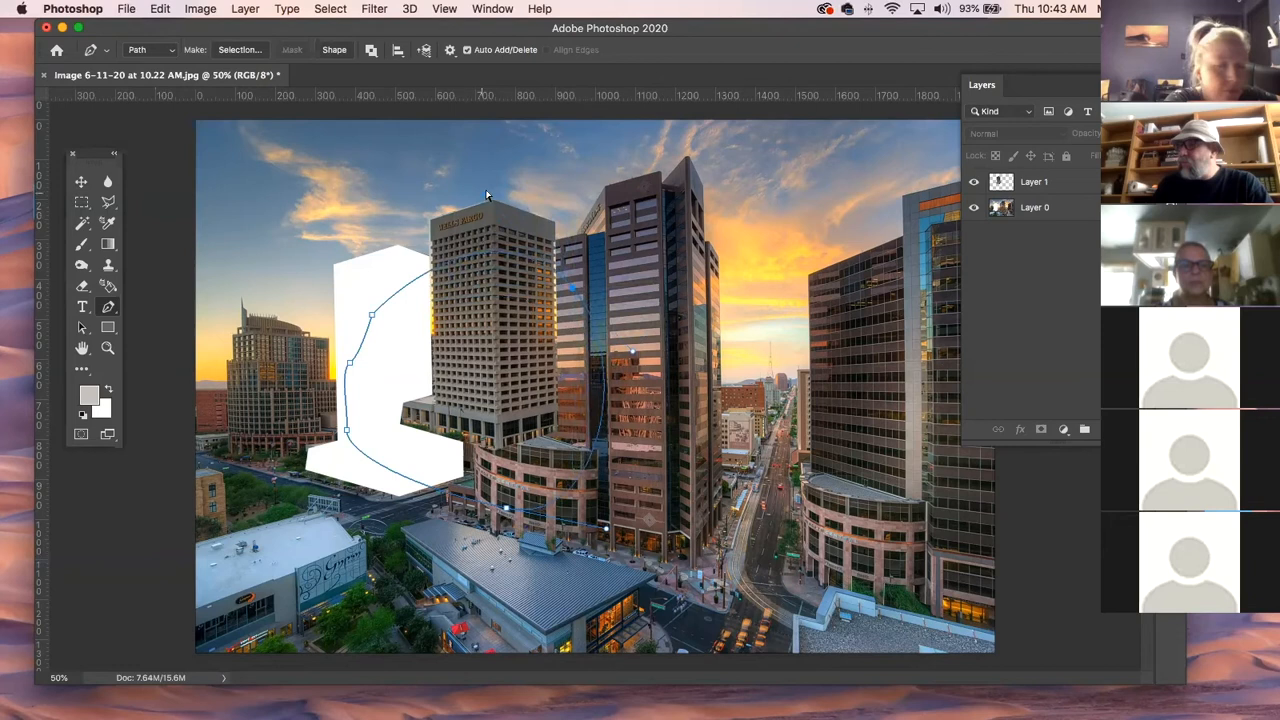
Hide the Layers panel and show the Paths panel containing the drawn work path.
left_click(245, 9)
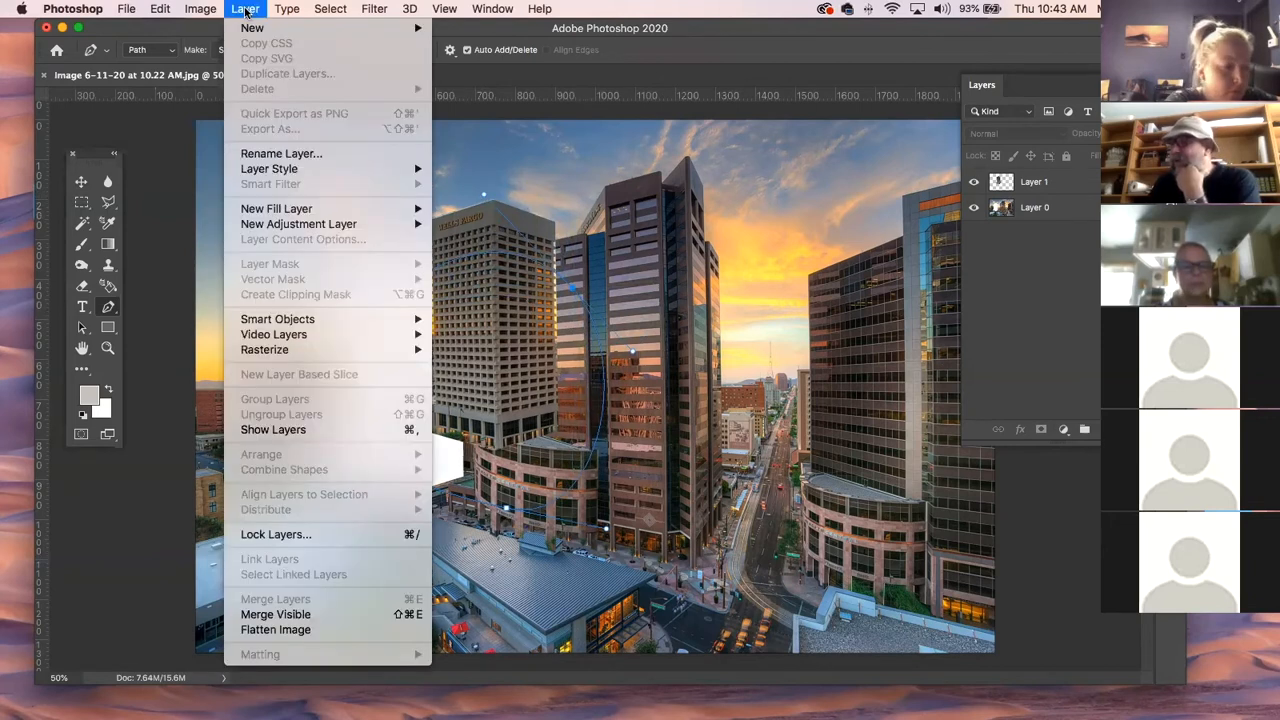
left_click(245, 9)
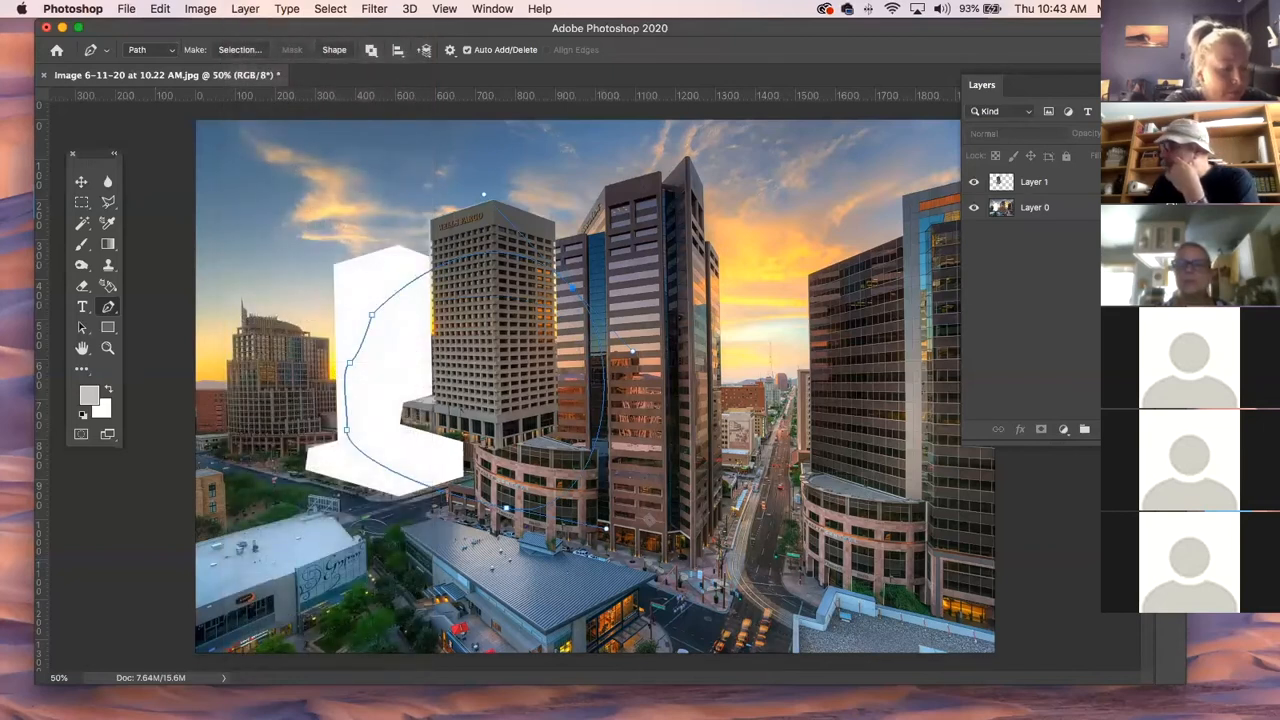
left_click(1163, 318)
left_click(1163, 318)
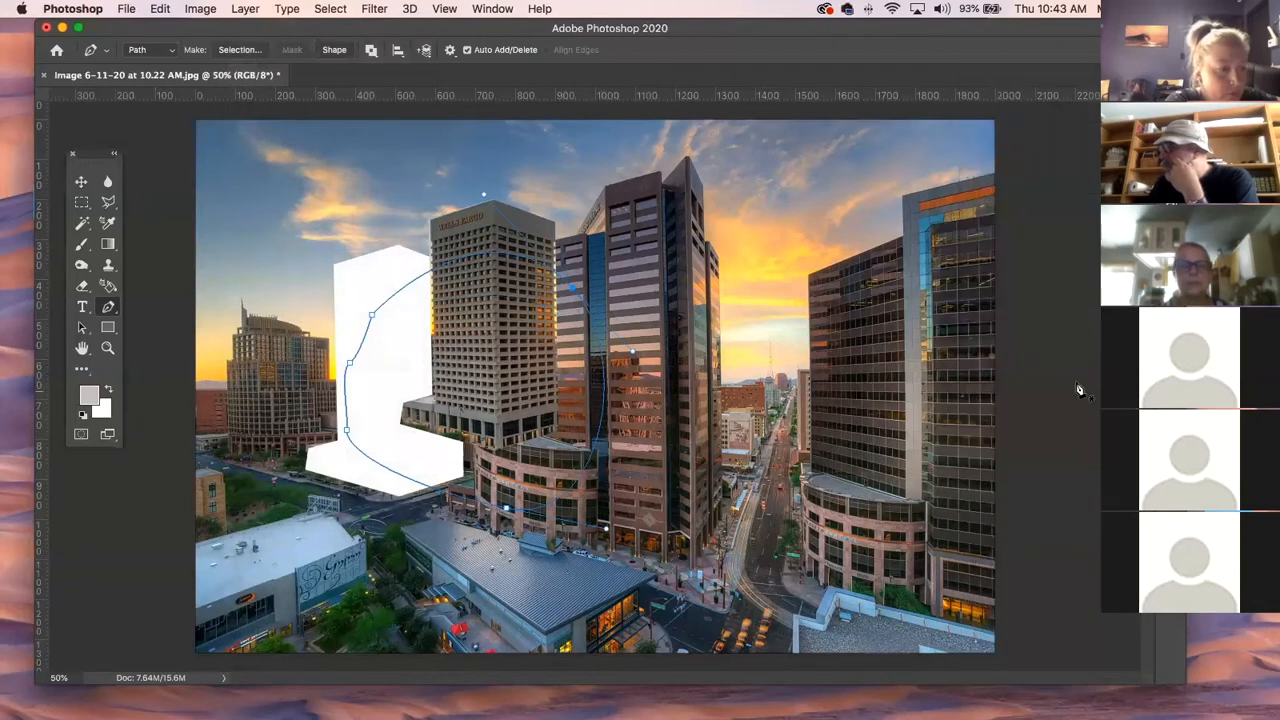
left_click(1163, 318)
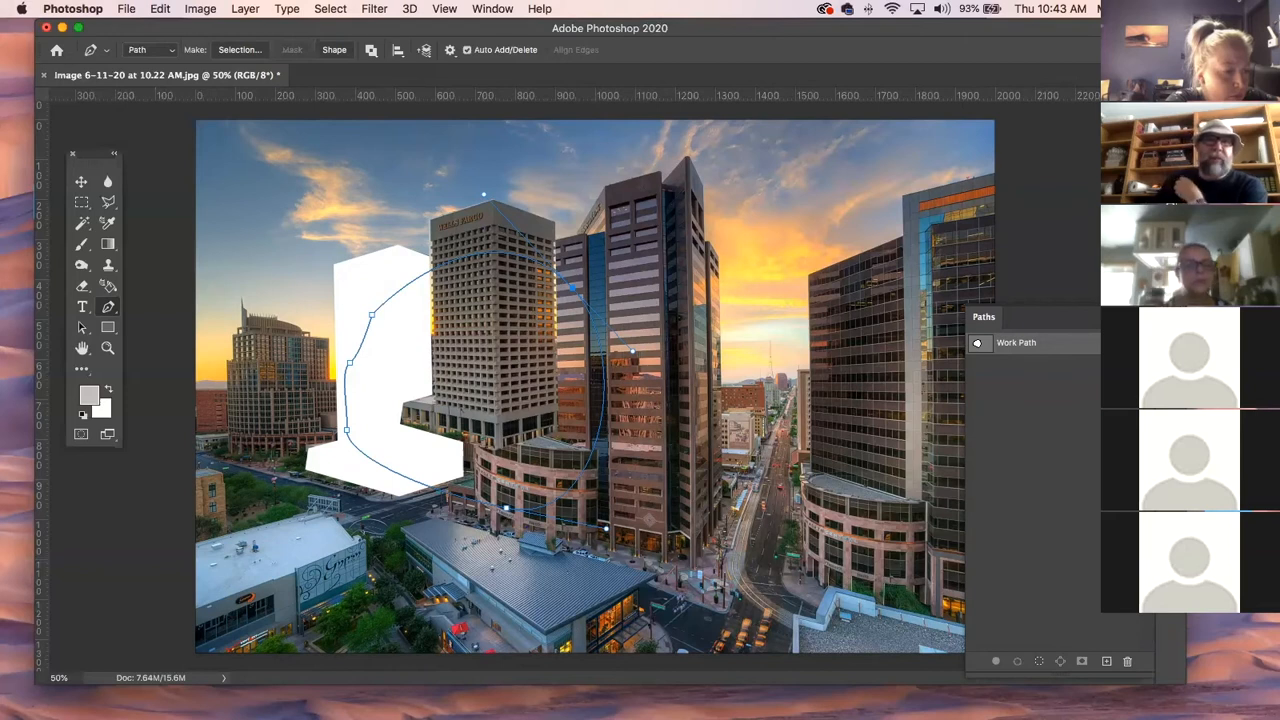
left_click(159, 8)
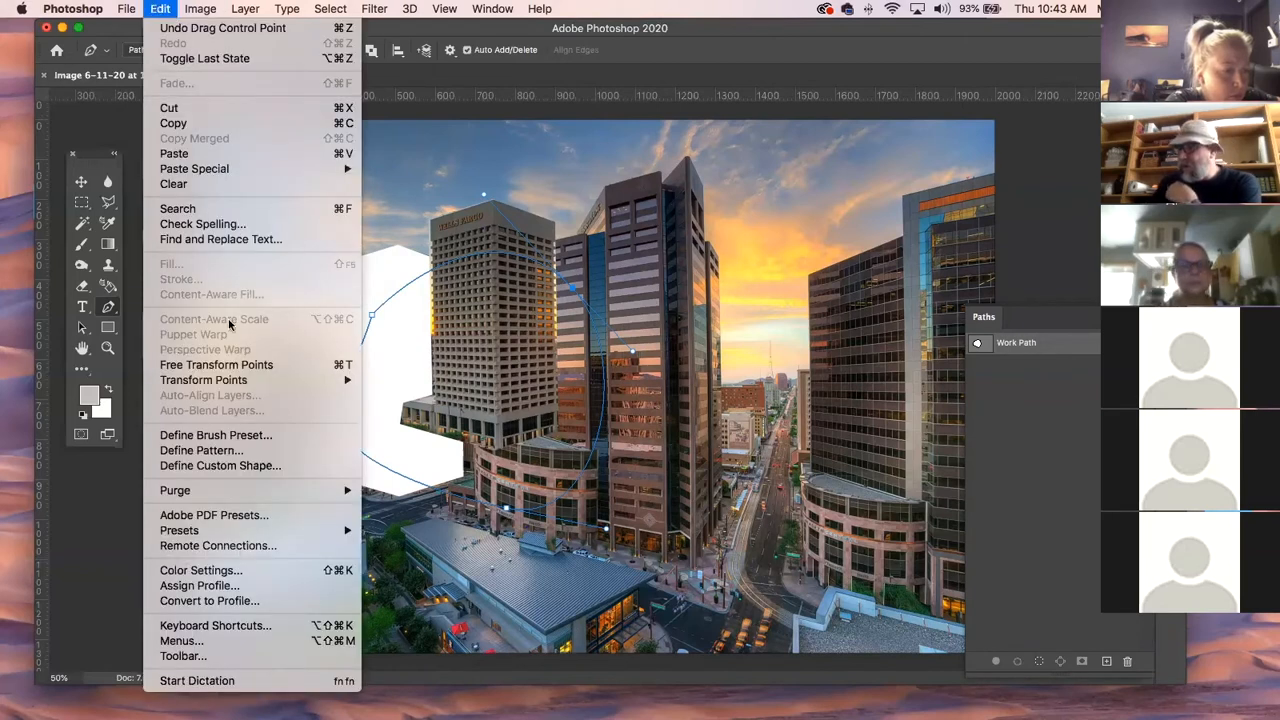
mouse_move(216, 382)
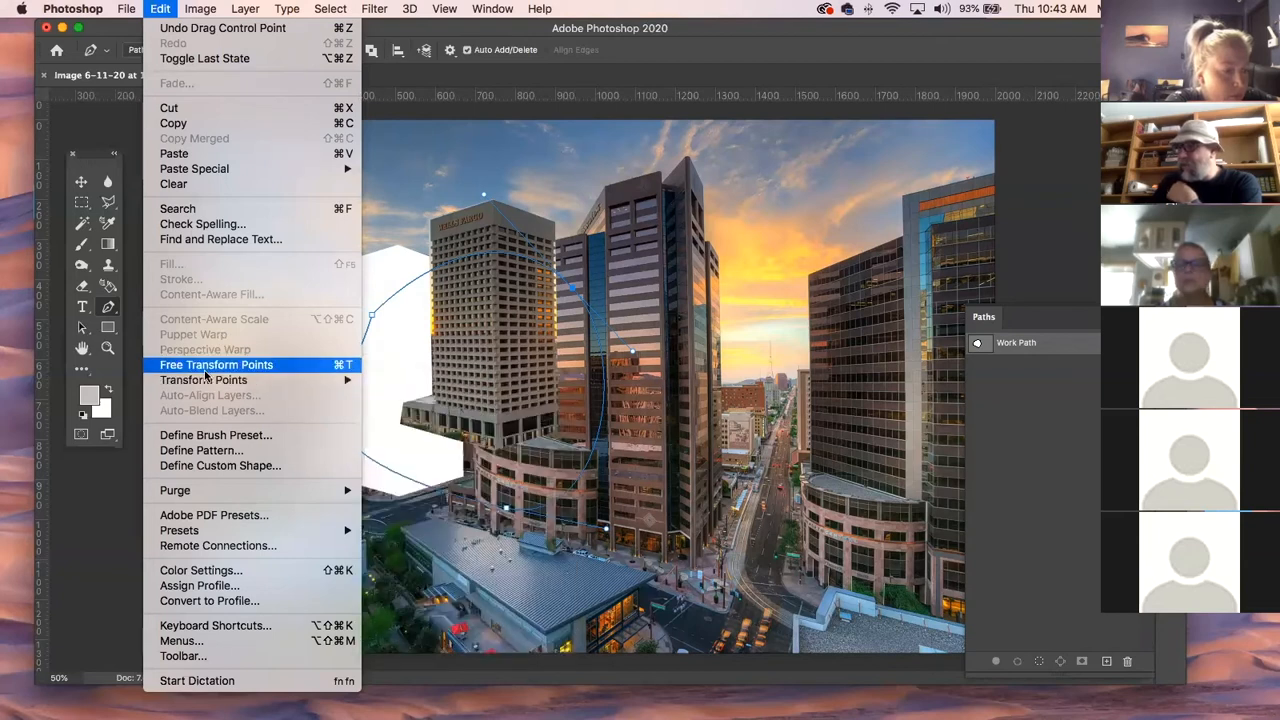
left_click(205, 370)
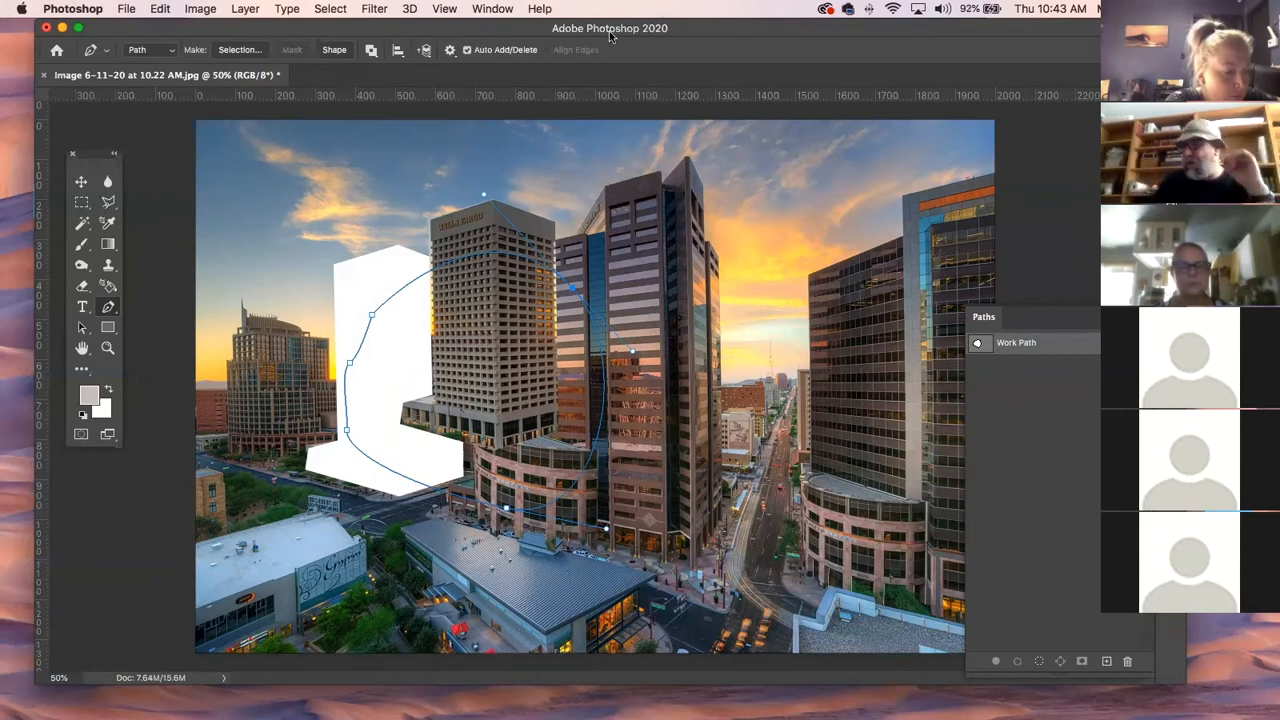
Remove the path's upper anchor point inside the white gap with the Delete Anchor Point tool.
left_click(109, 307)
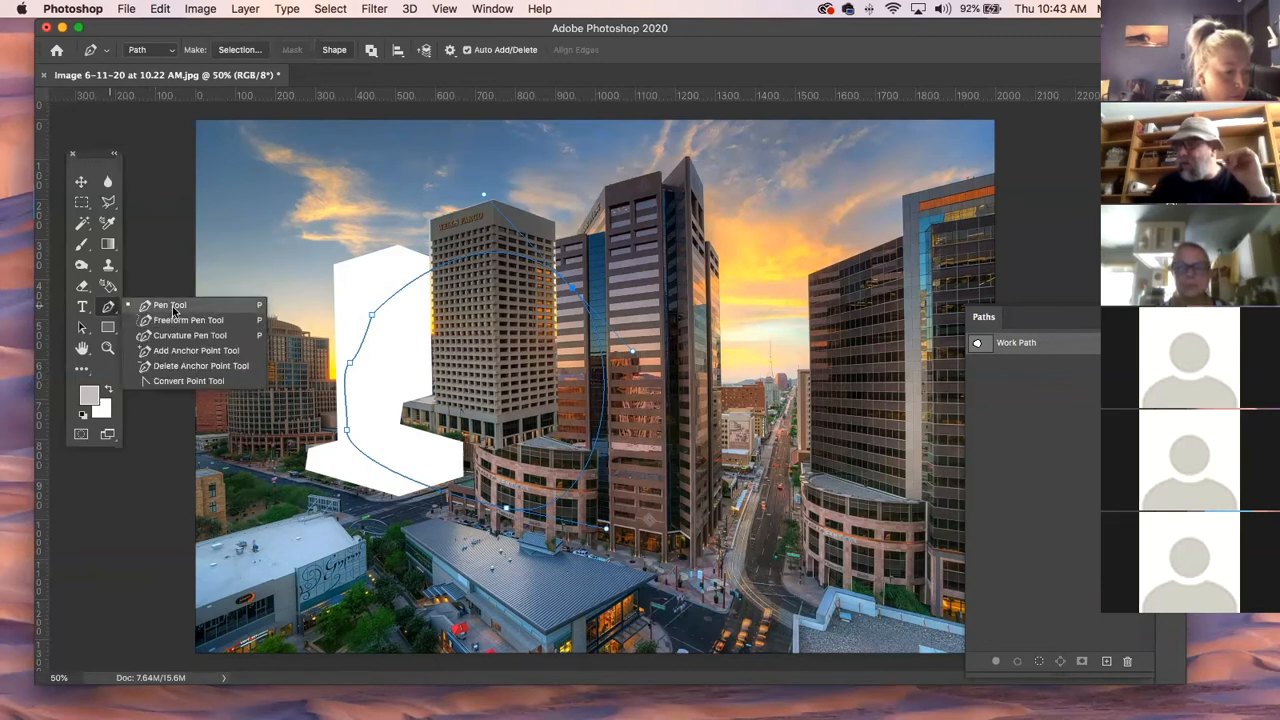
left_click(190, 366)
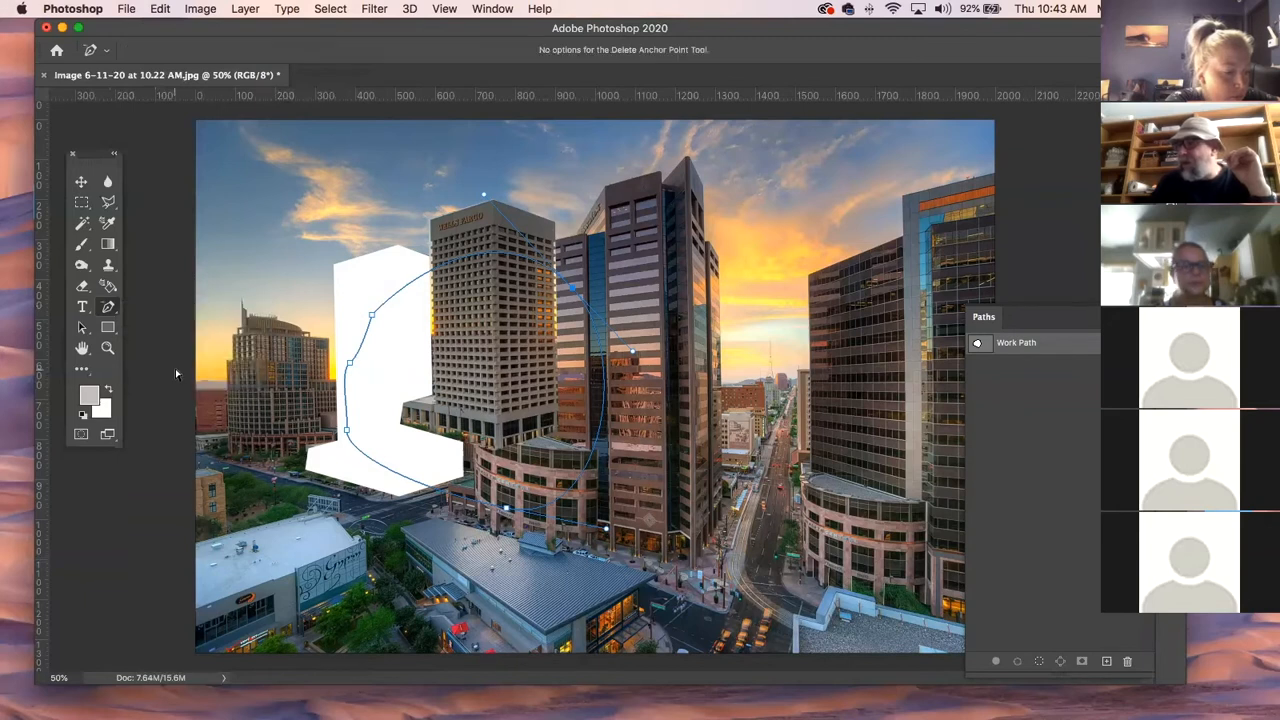
left_click(371, 317)
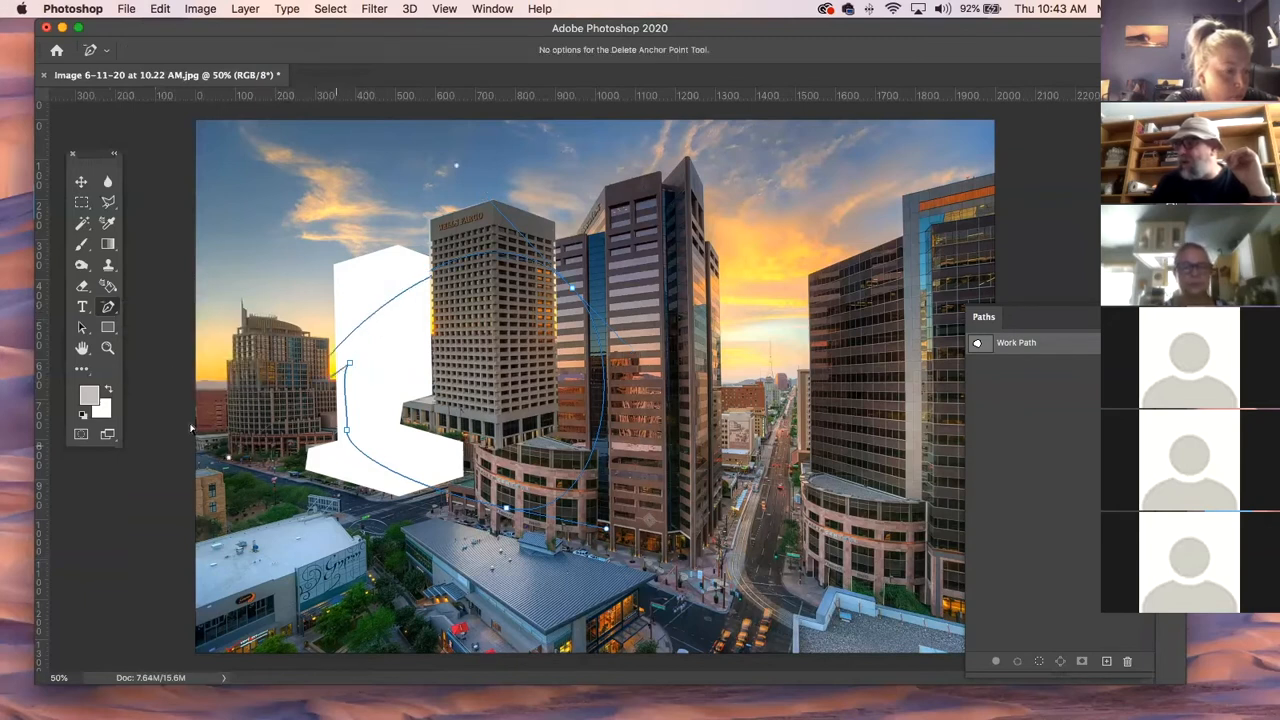
Add an anchor point on the path's upper curve inside the white gap with the Add Anchor Point tool.
left_click(109, 311)
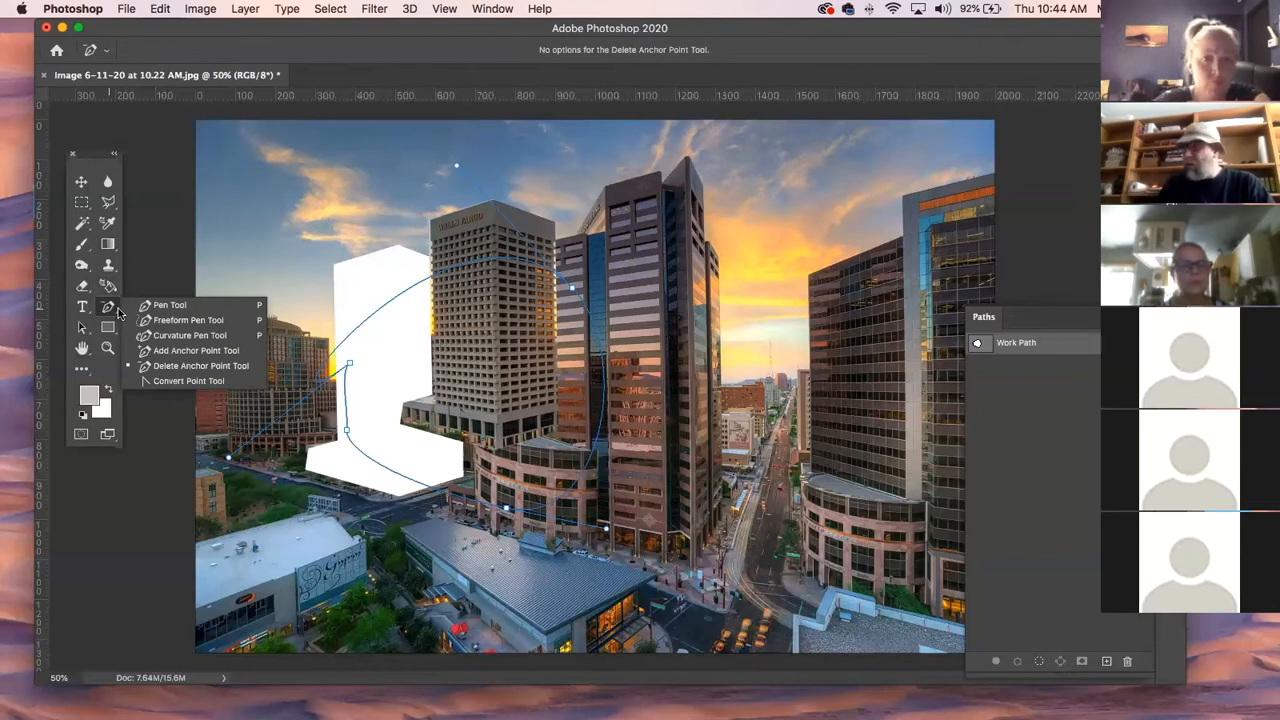
left_click(188, 352)
left_click(399, 296)
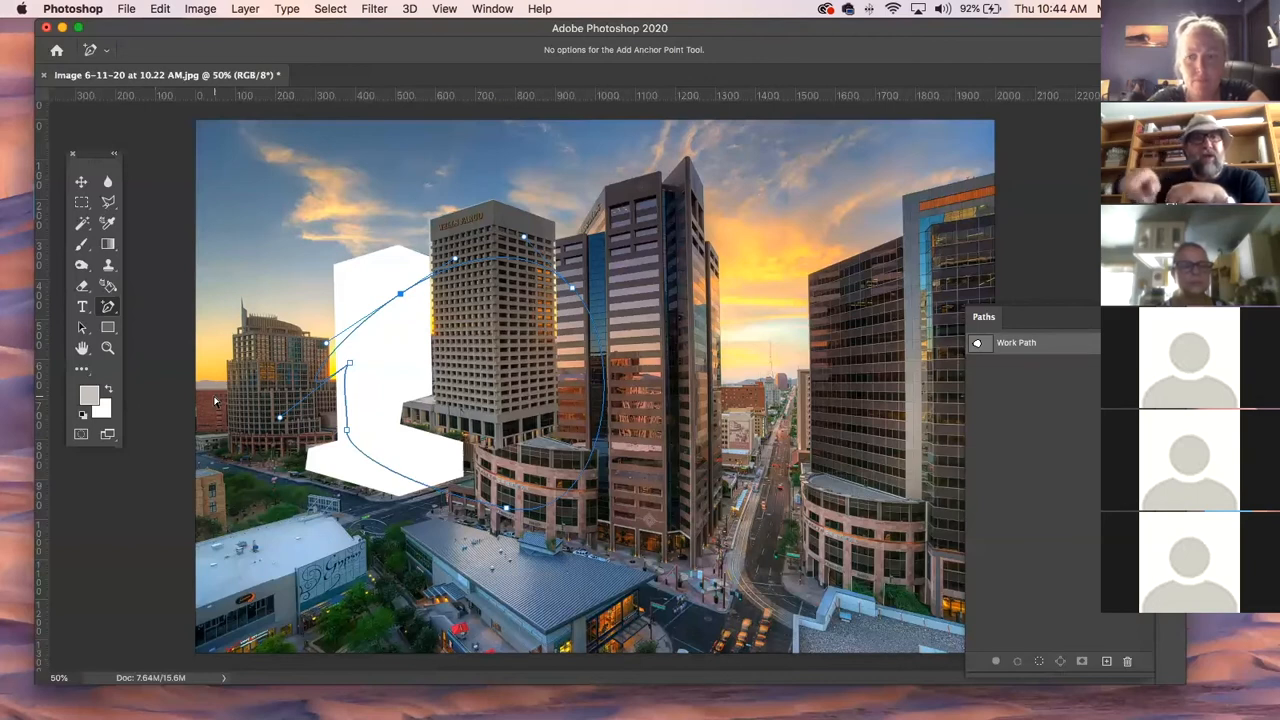
Return to the standard Pen tool, deselect the work path to hide it, and activate the Move tool.
left_click(106, 306)
left_click(165, 307)
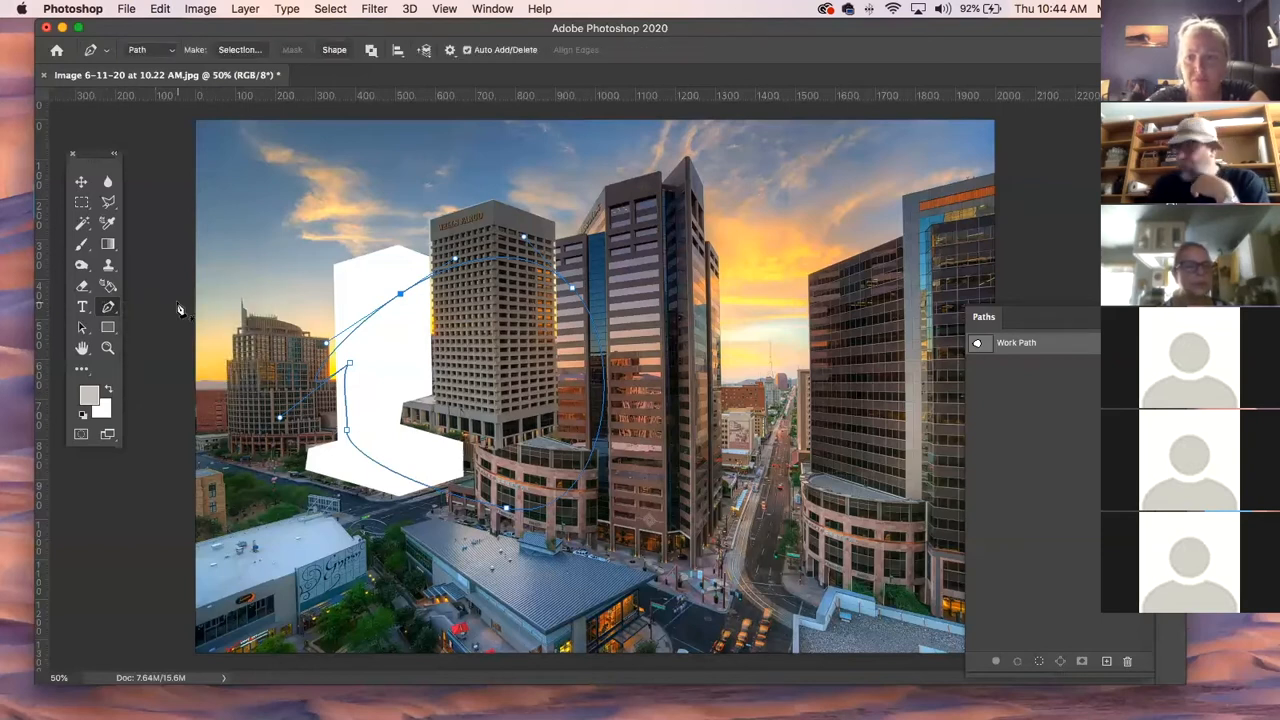
left_click(1066, 388)
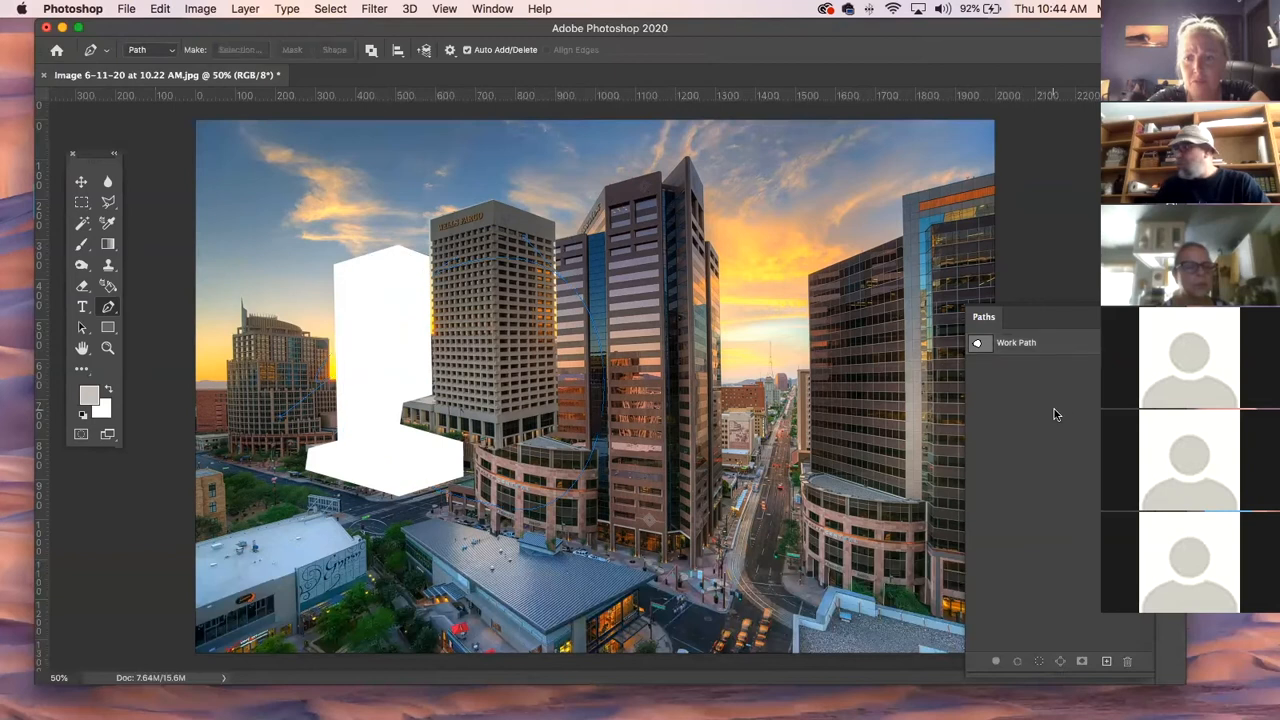
key("v")
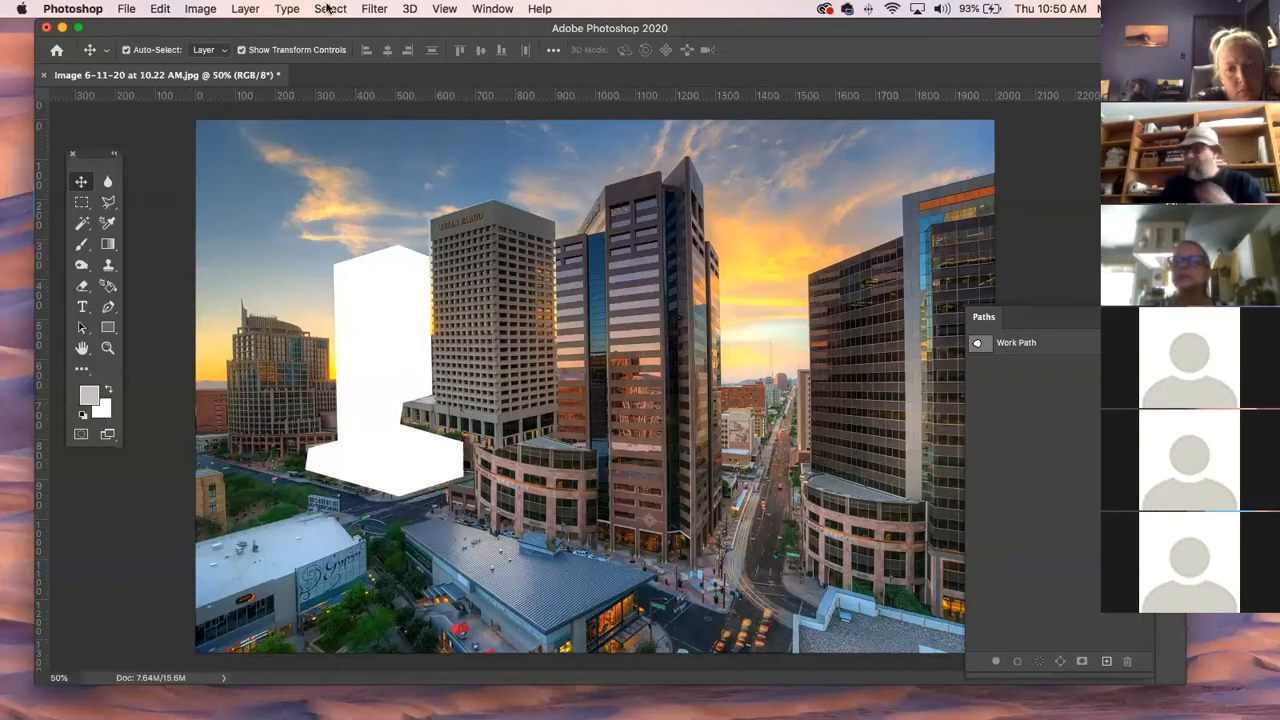
Move the cut-out building back over the white gap and close the city photo without saving.
left_click(503, 258)
left_click_drag(503, 258, 408, 305)
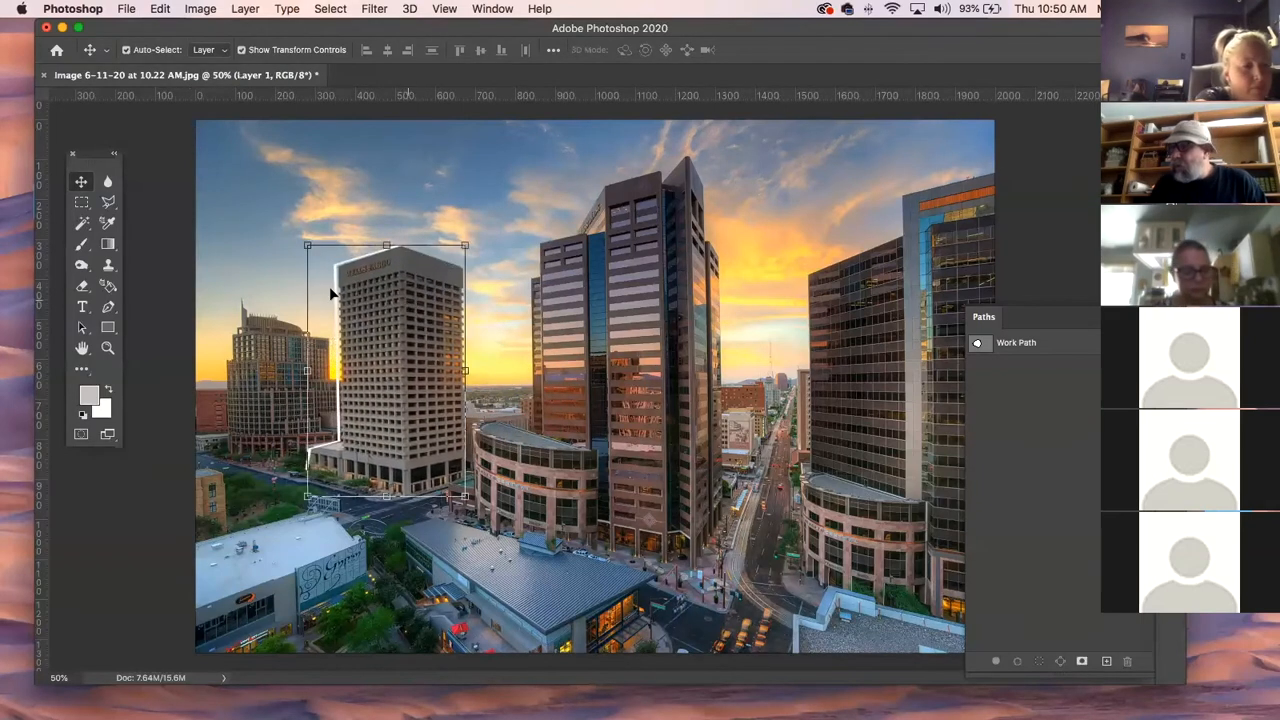
left_click(45, 76)
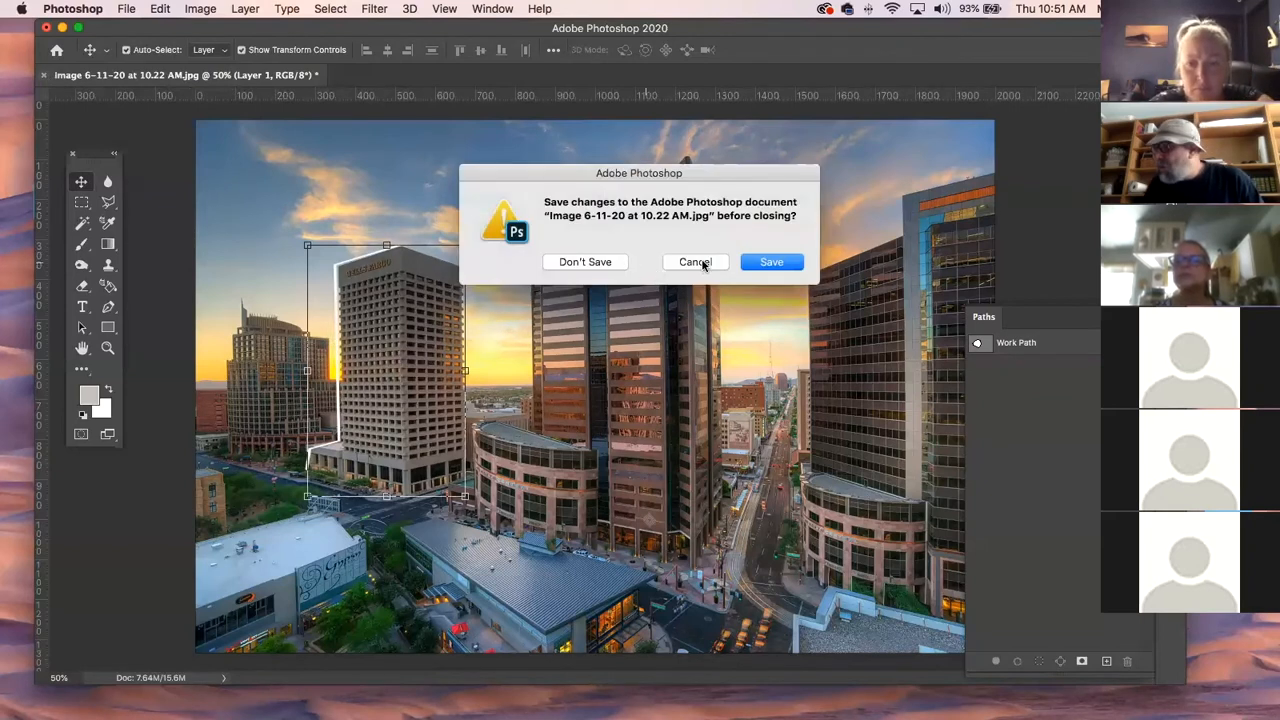
left_click(588, 262)
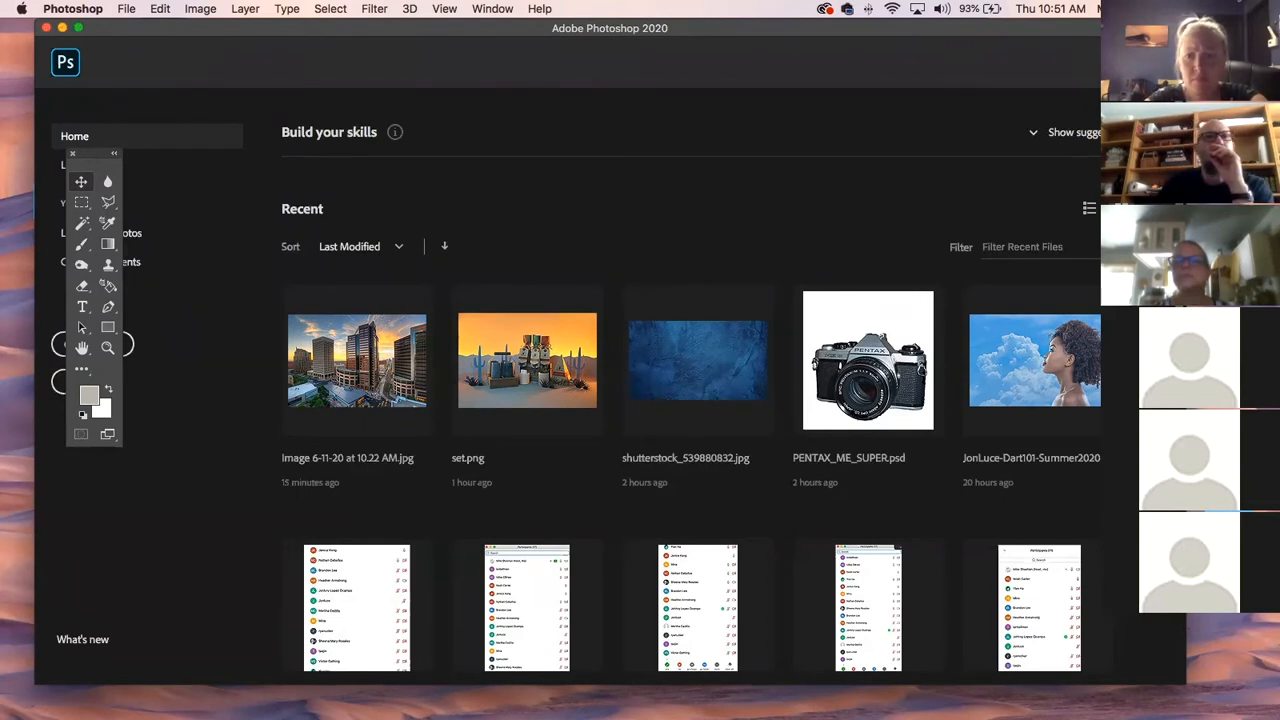
Bring up Cloud_Portrait_MinaN.psd, show its Layers panel, and select the portrait layer.
key("super+Tab")
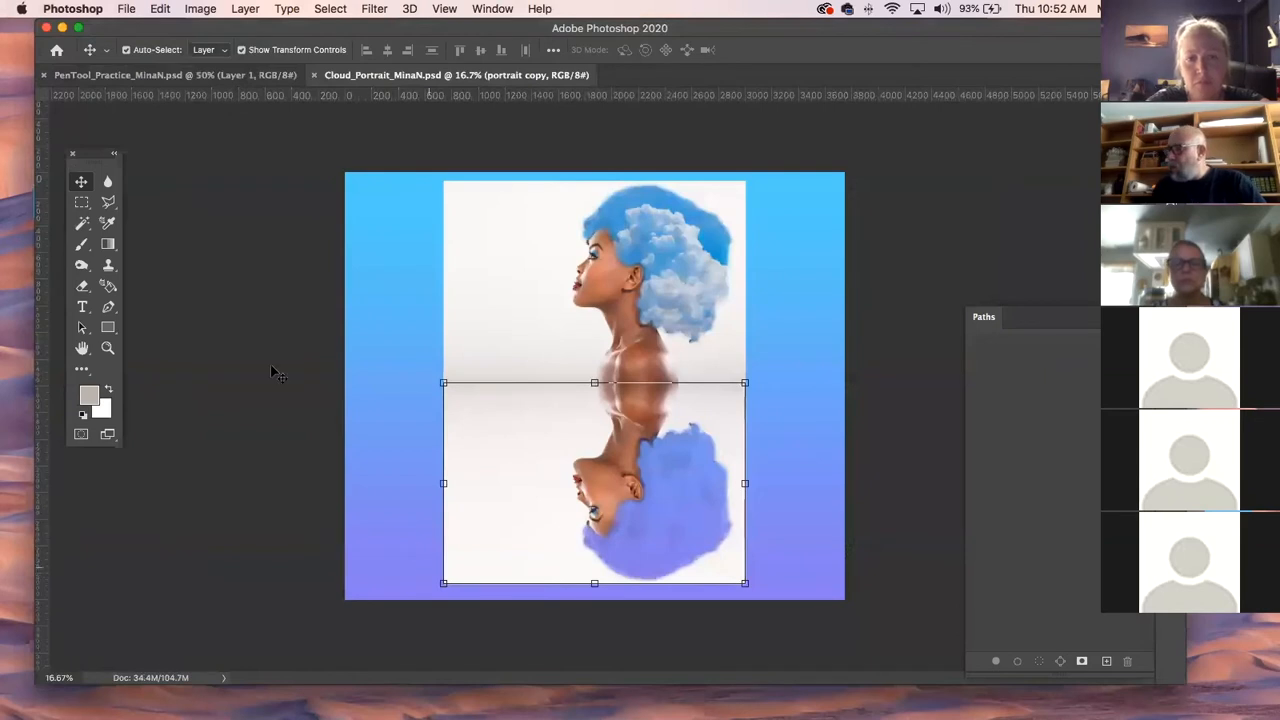
left_click(233, 285)
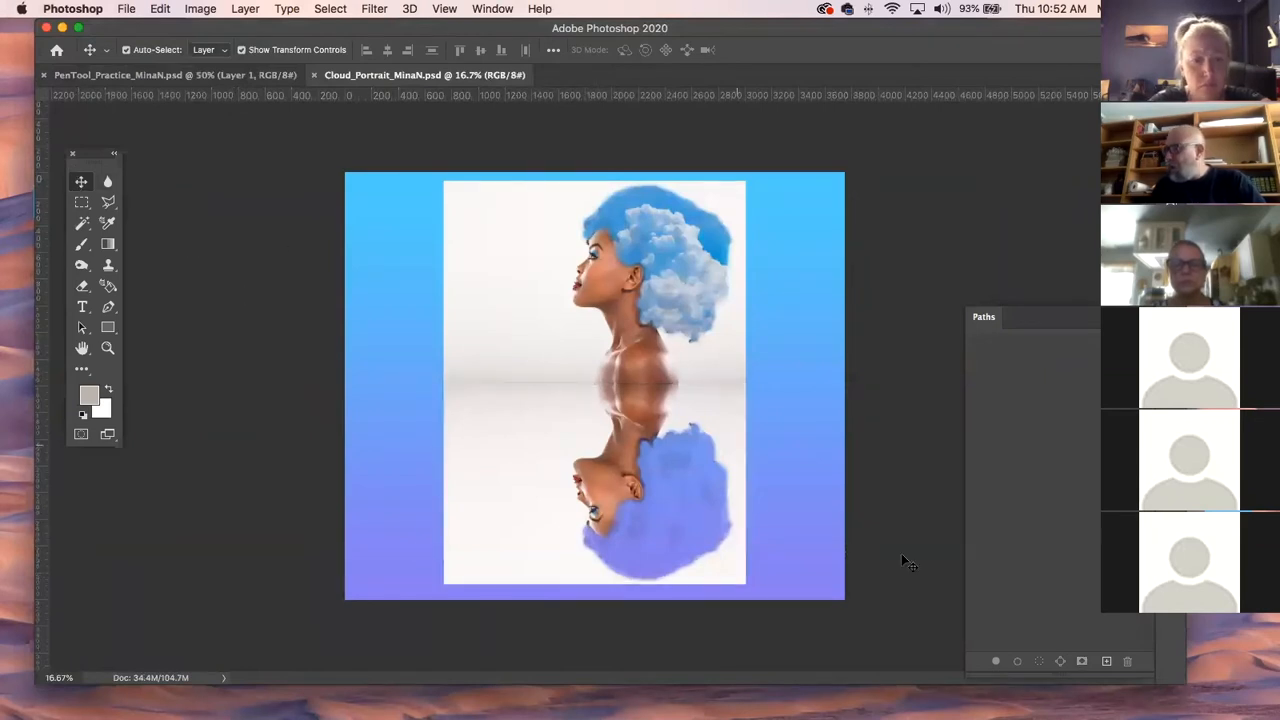
left_click(697, 493)
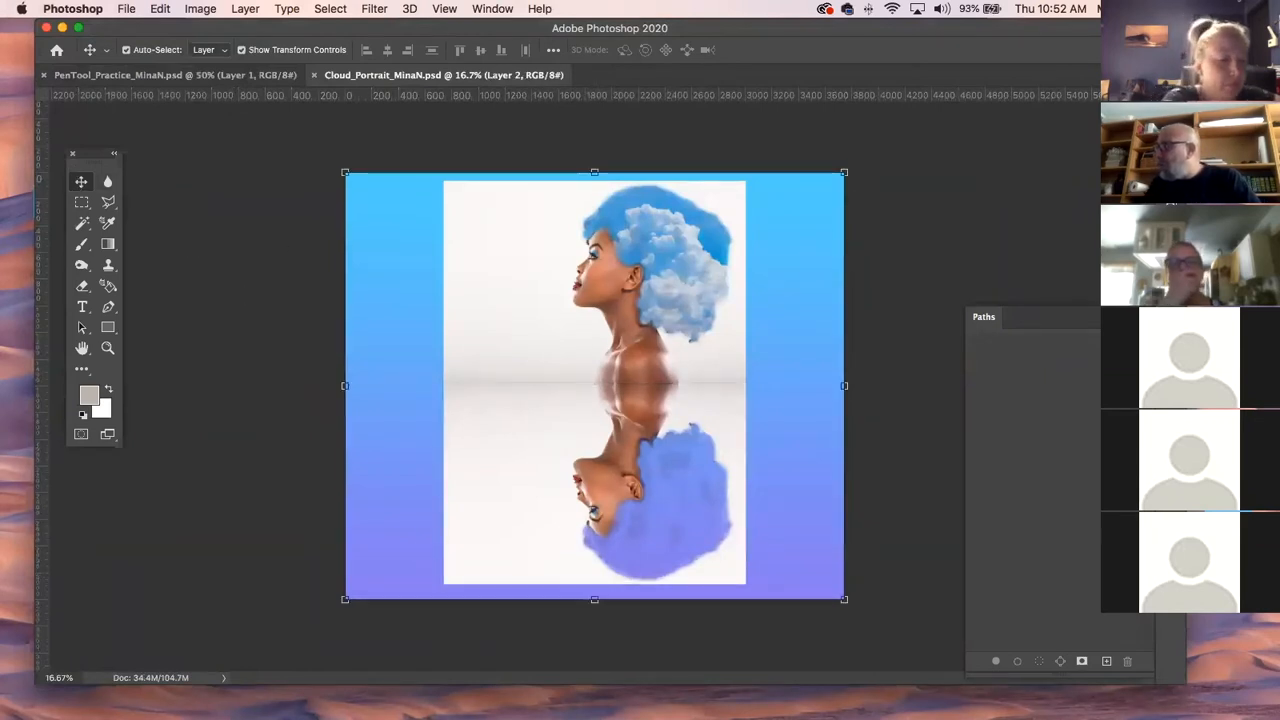
key("F7")
left_click(1096, 188)
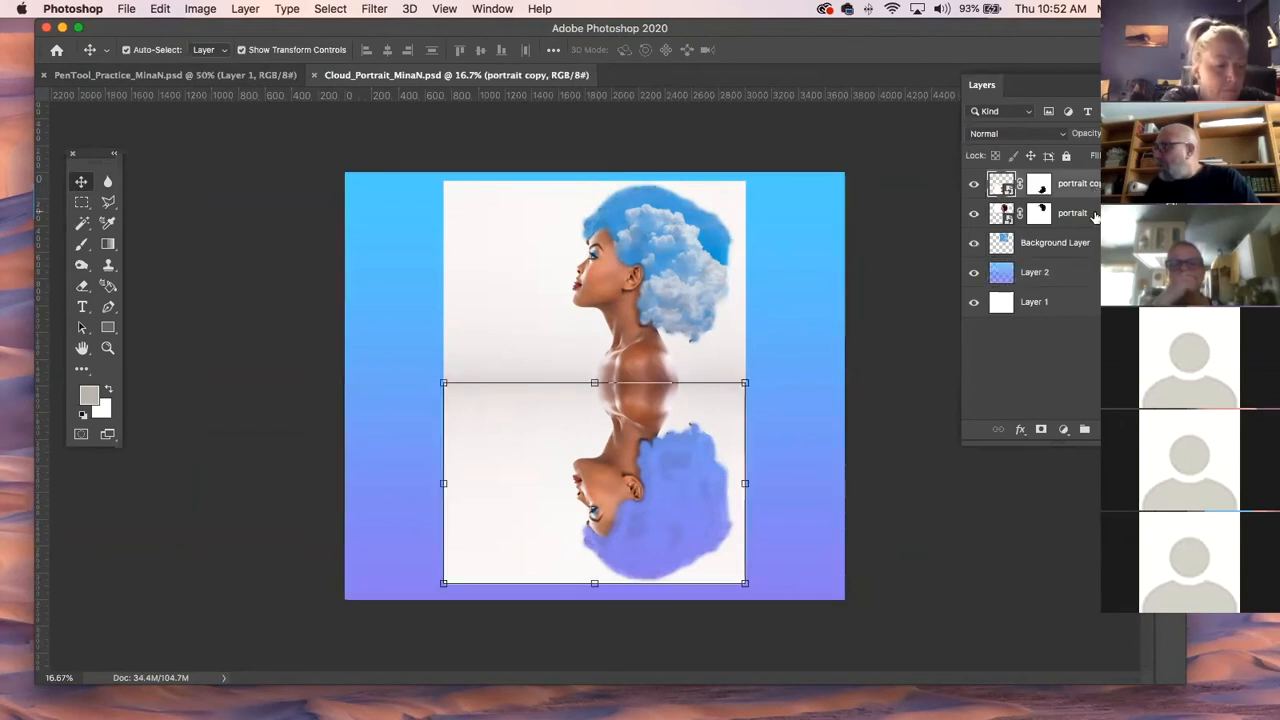
left_click(1096, 217)
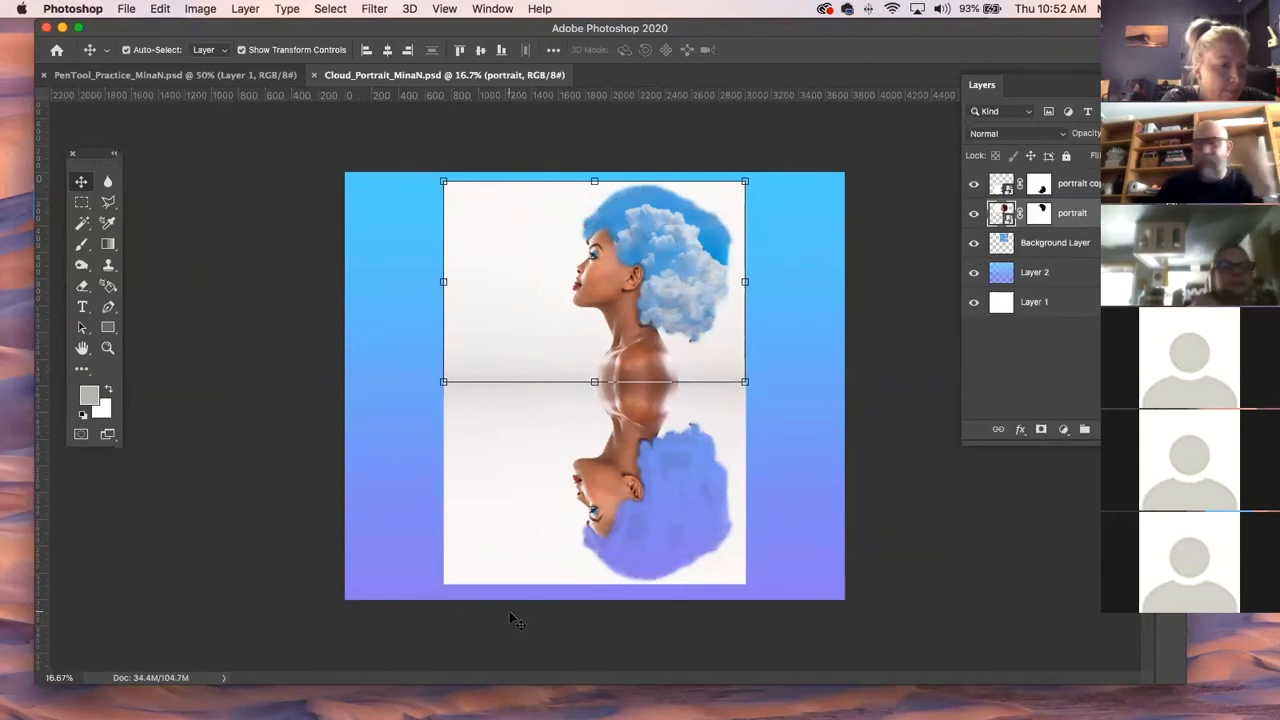
Remove the layer mask from the flipped portrait copy layer and undo the removal.
left_click(598, 484)
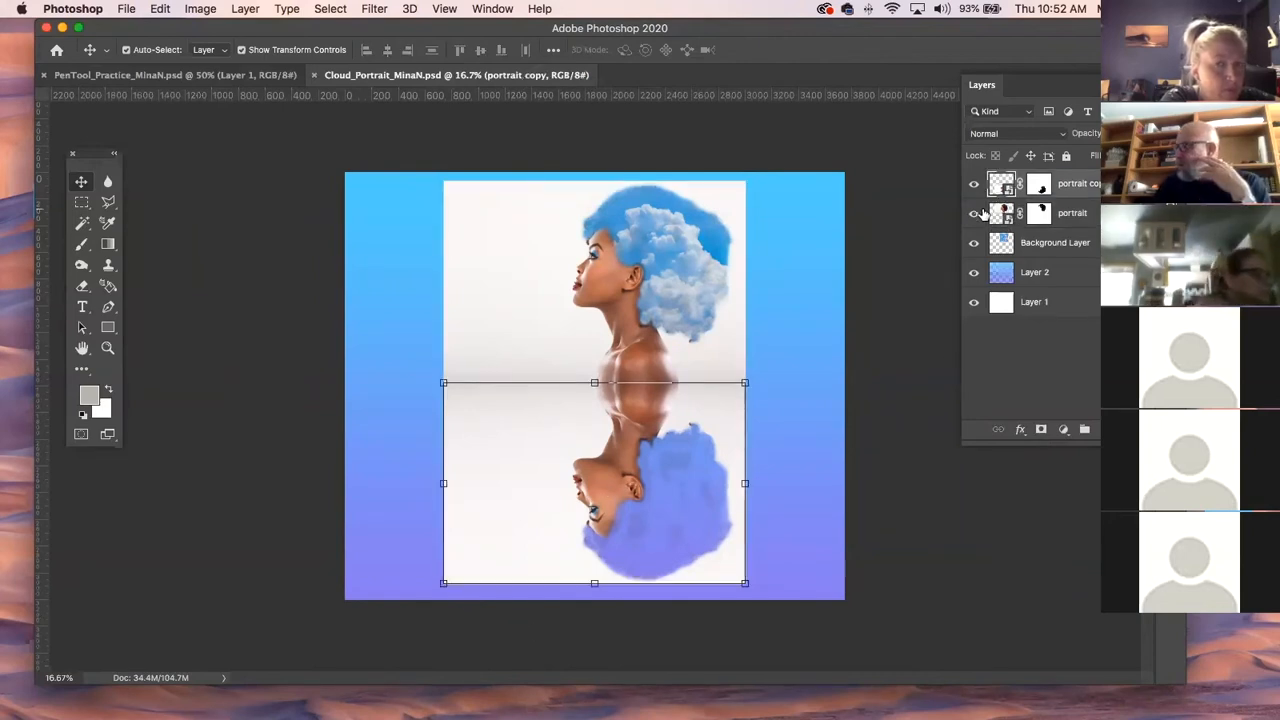
left_click_drag(1045, 187, 1084, 429)
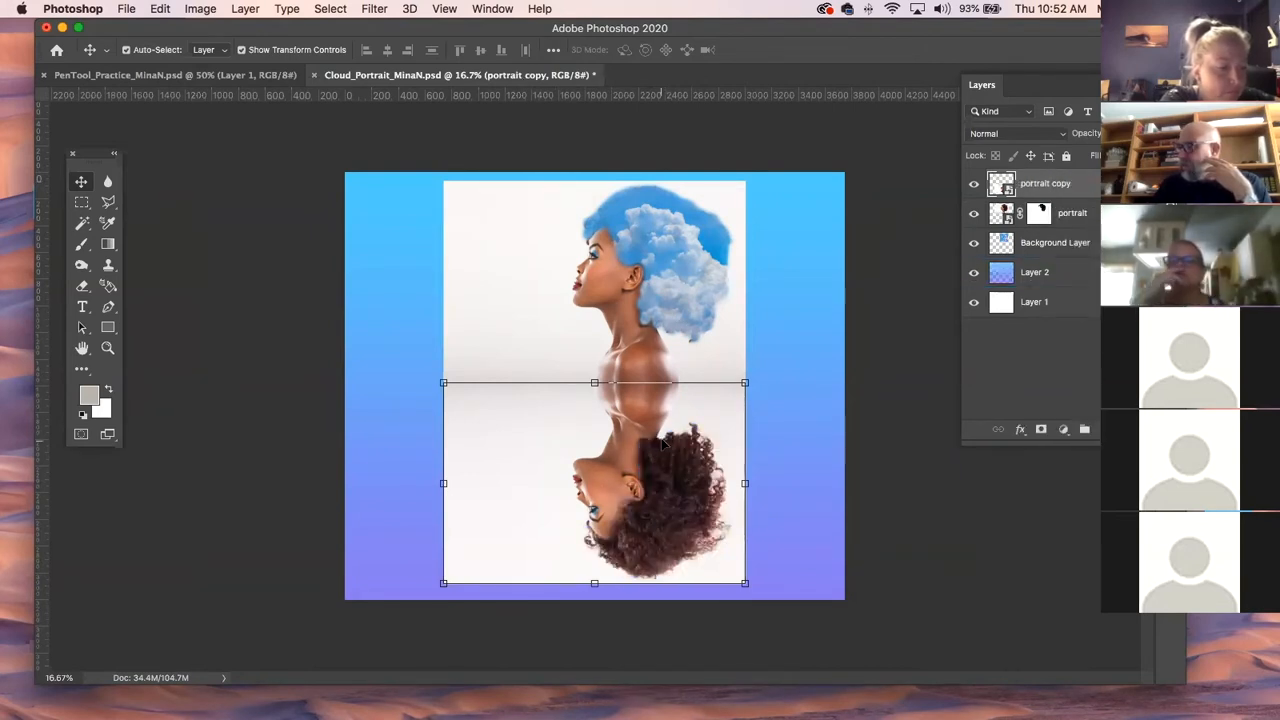
key("super+z")
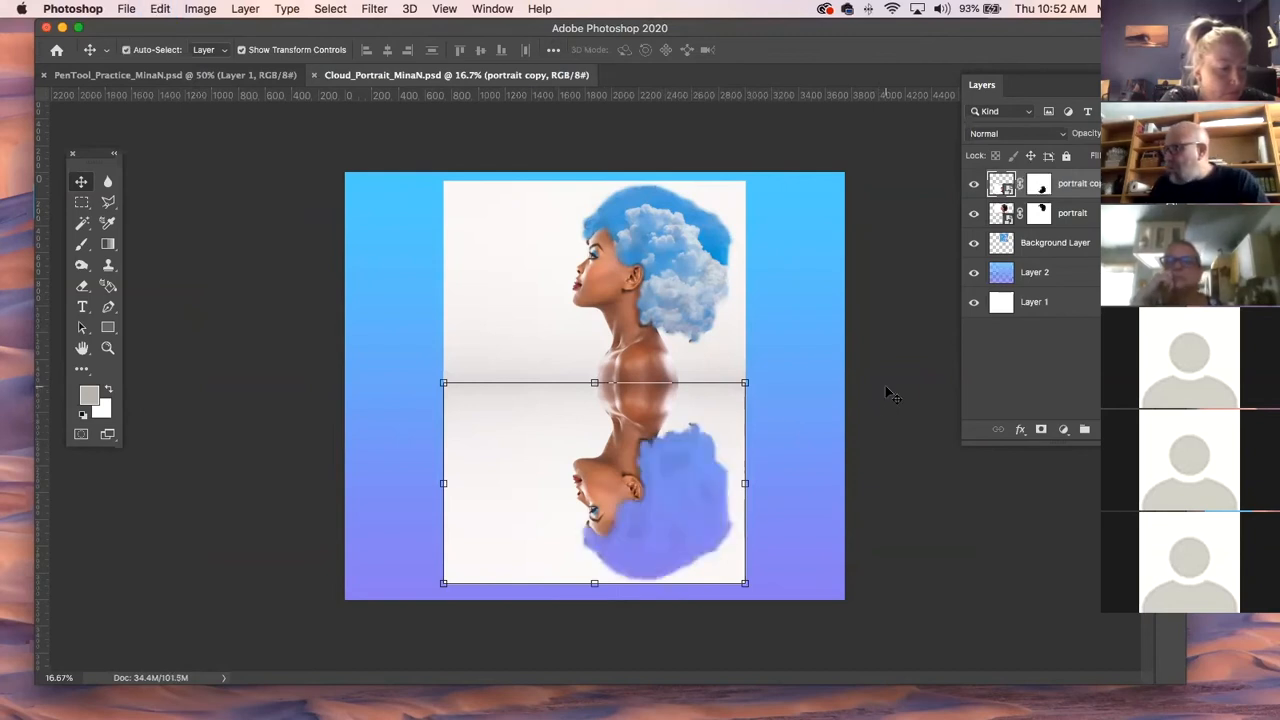
Delete the upside-down portrait copy layer from the composition.
left_click(660, 470)
left_click_drag(663, 455, 631, 473)
key("BackSpace")
Duplicate the portrait and its cloud-filled Background Layer lower on the canvas and flip the duplicates vertically.
left_click(688, 264)
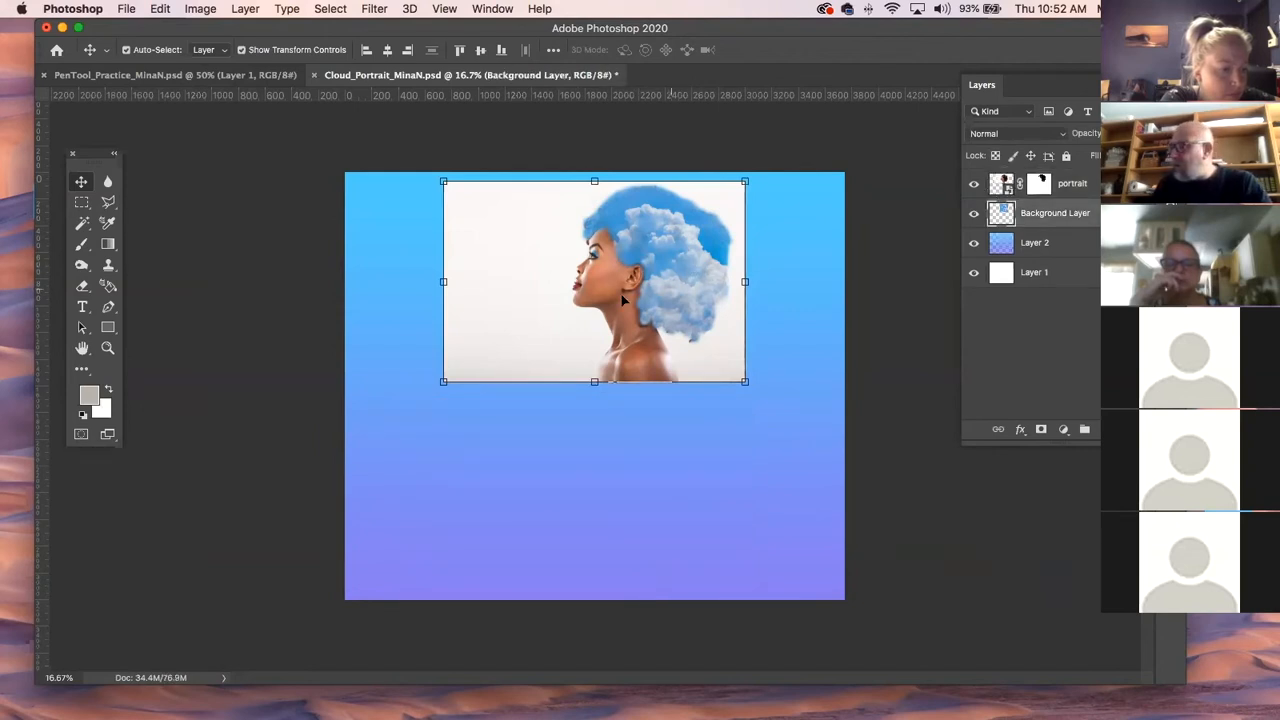
left_click_drag(676, 238, 676, 393)
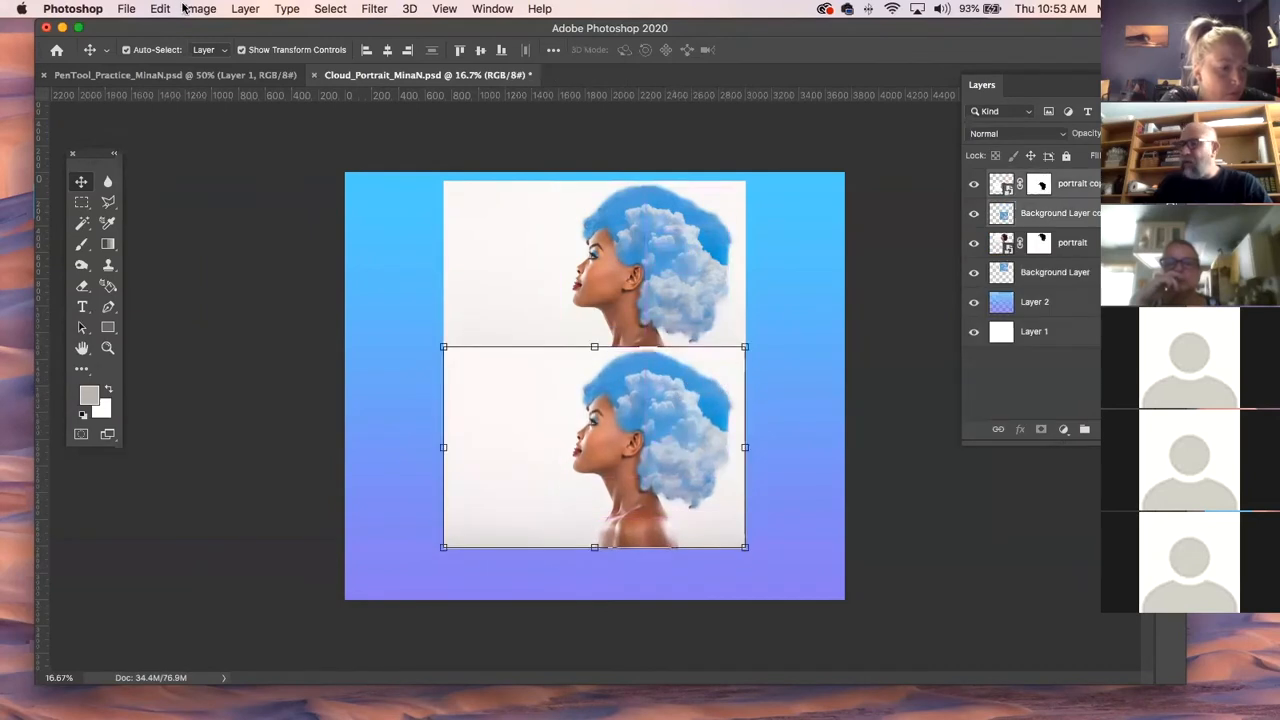
left_click(160, 8)
mouse_move(230, 384)
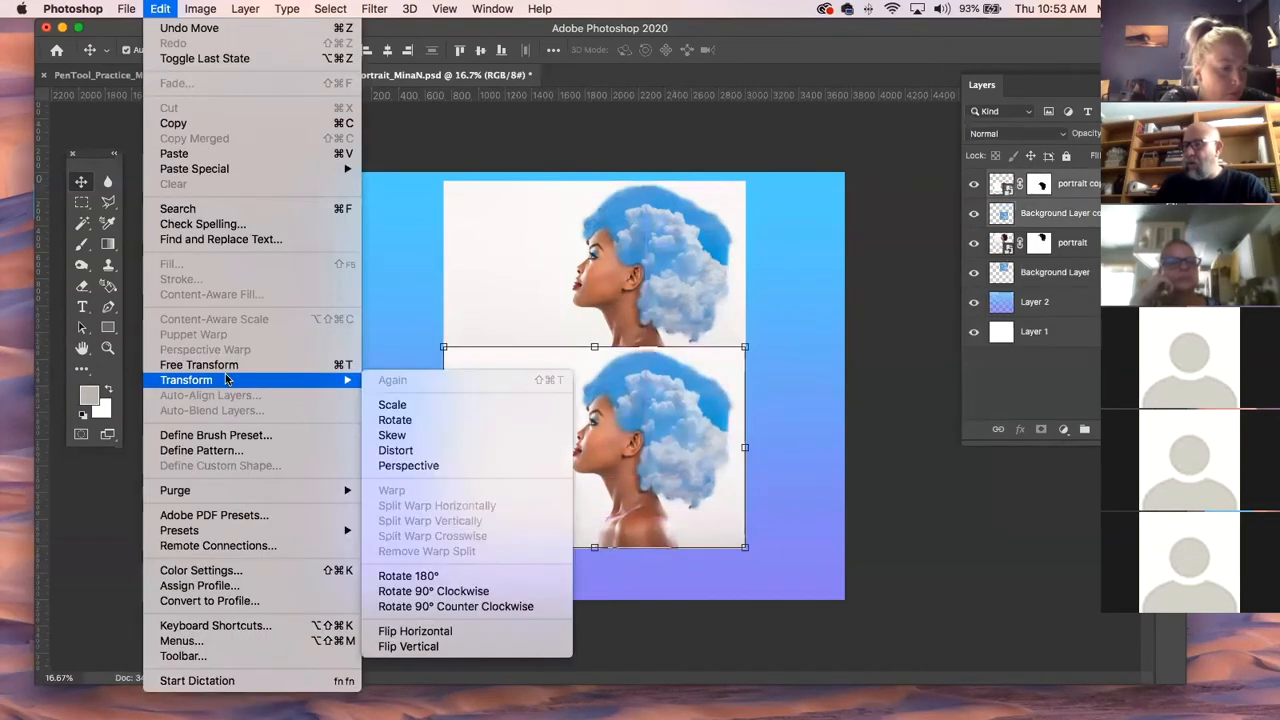
left_click(429, 646)
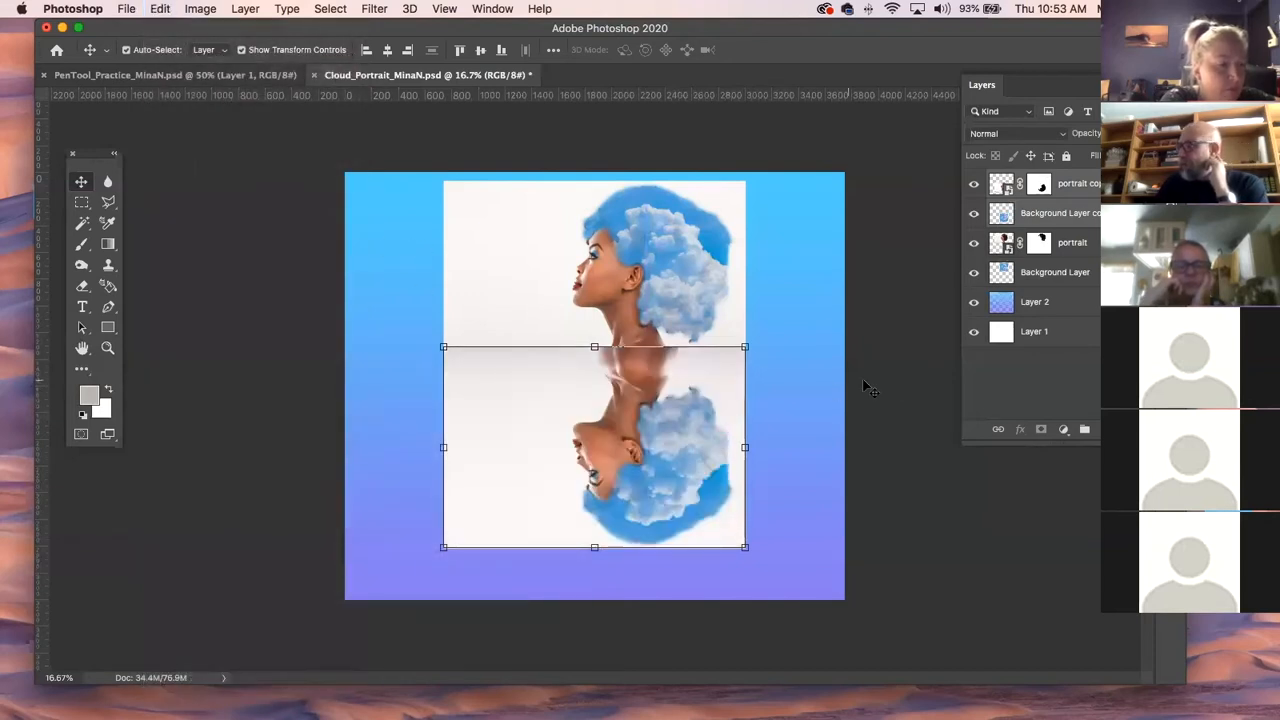
Reset the foreground and background colours to the defaults and add a layer mask to the Background Layer copy.
left_click(83, 415)
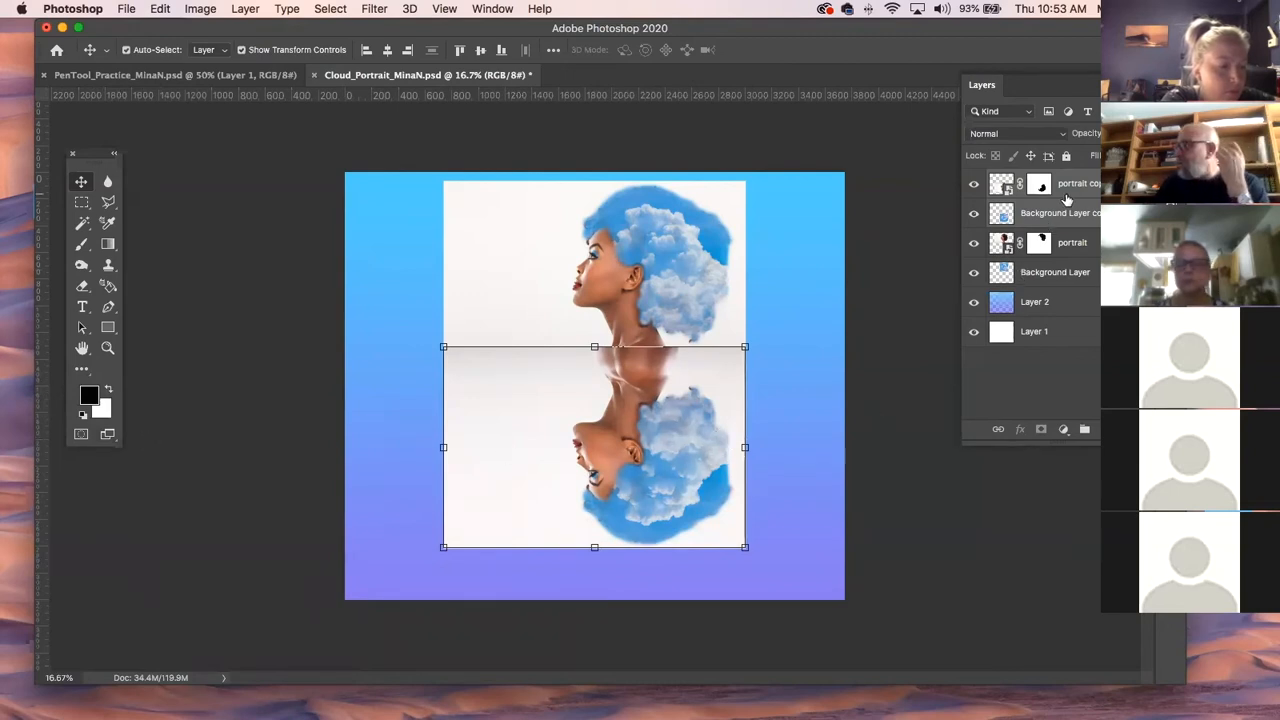
left_click(1098, 214)
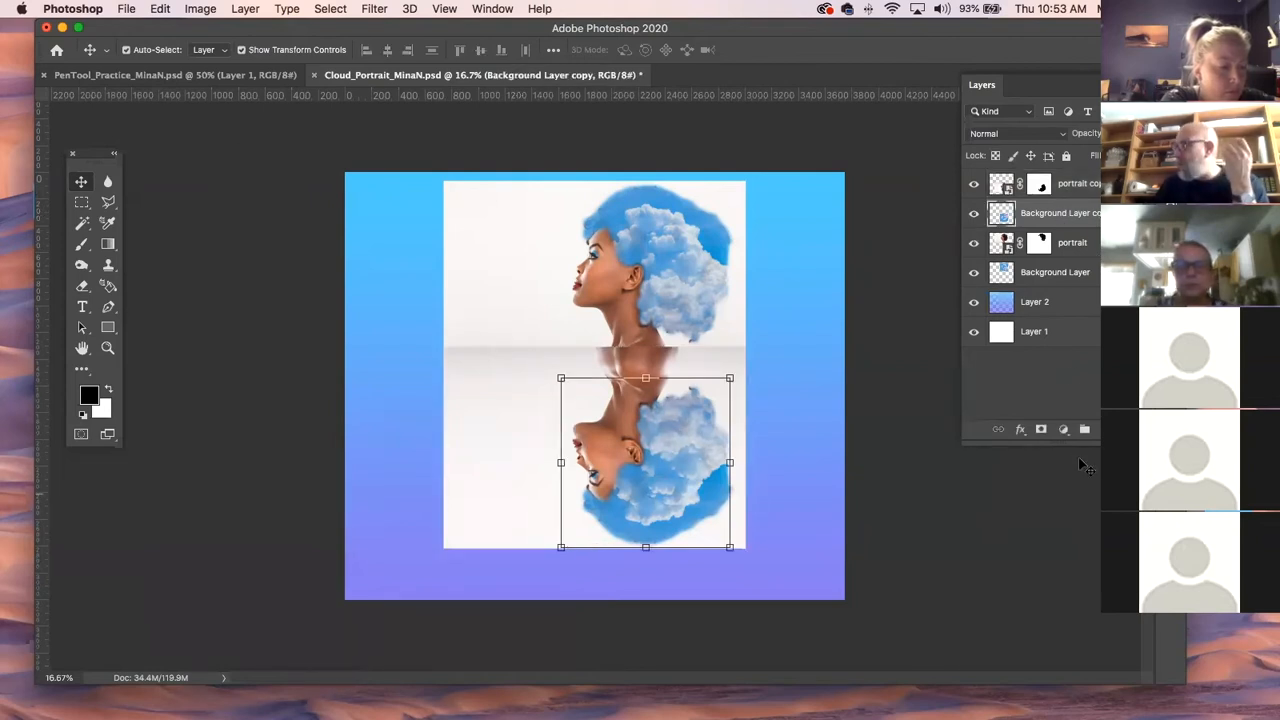
left_click(1041, 430)
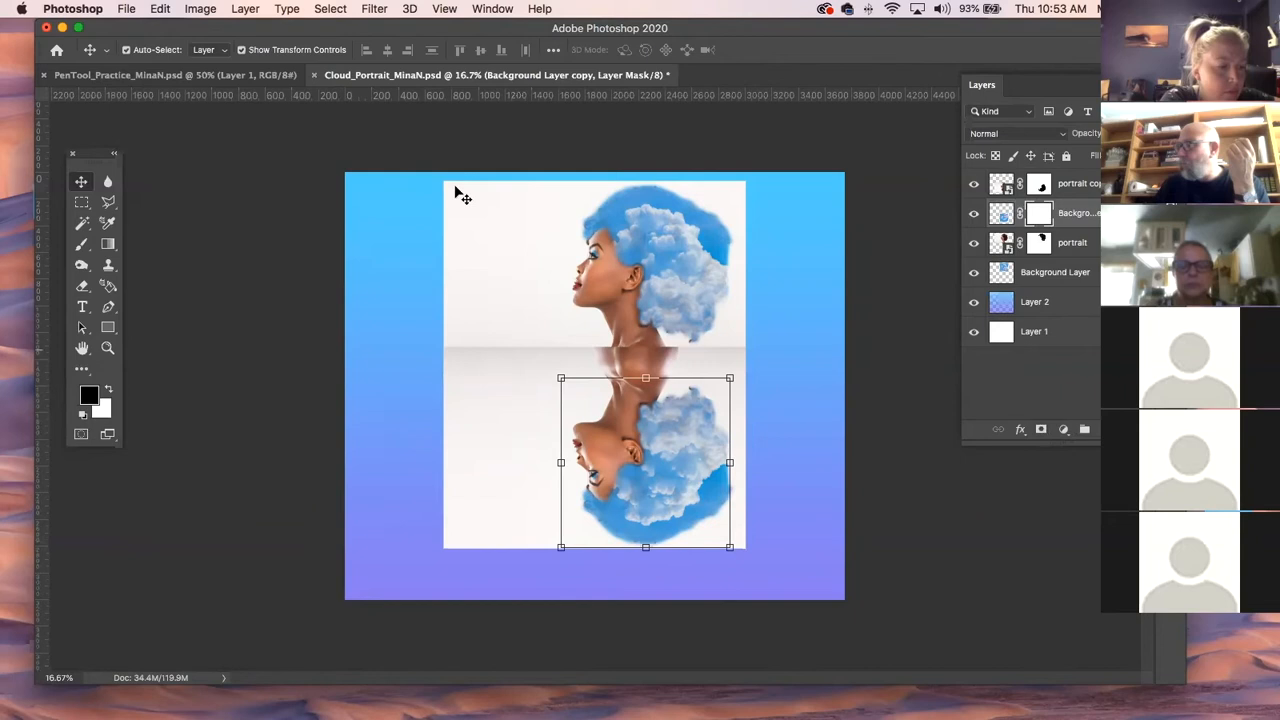
Try a short vertical linear gradient on the Background Layer copy's mask near the neck and undo it.
left_click(108, 247)
left_click(187, 50)
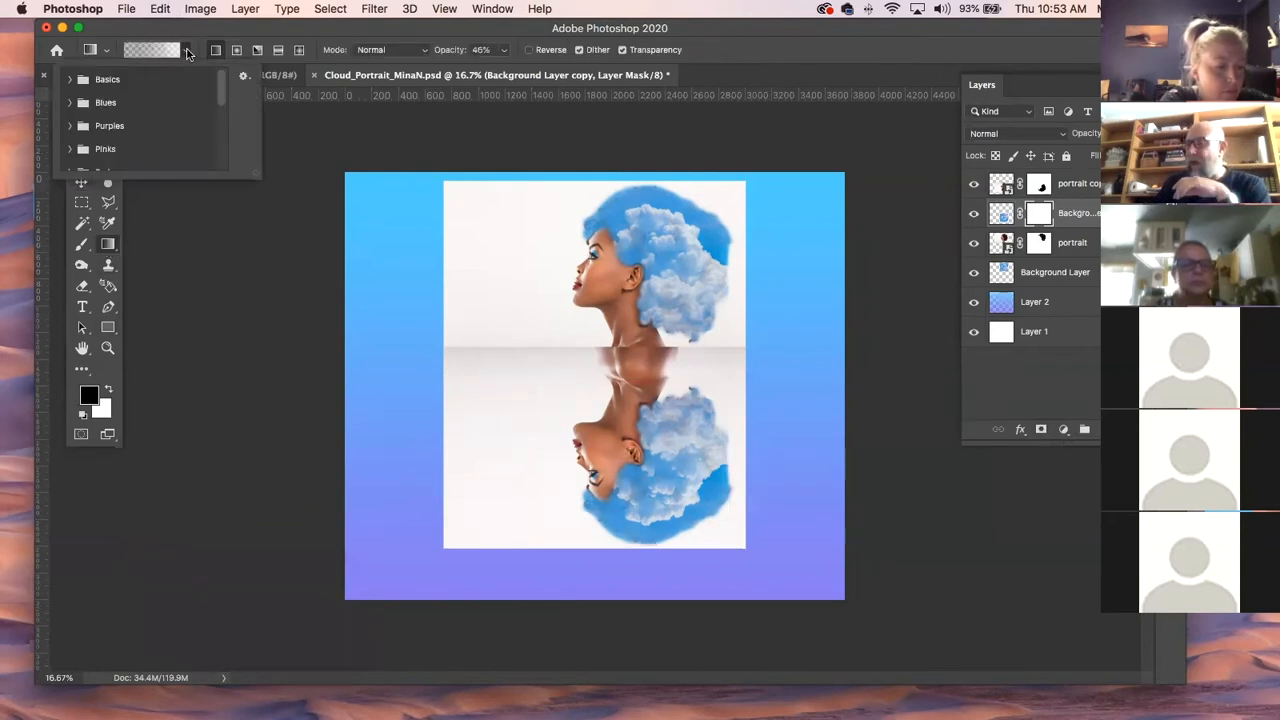
left_click(71, 79)
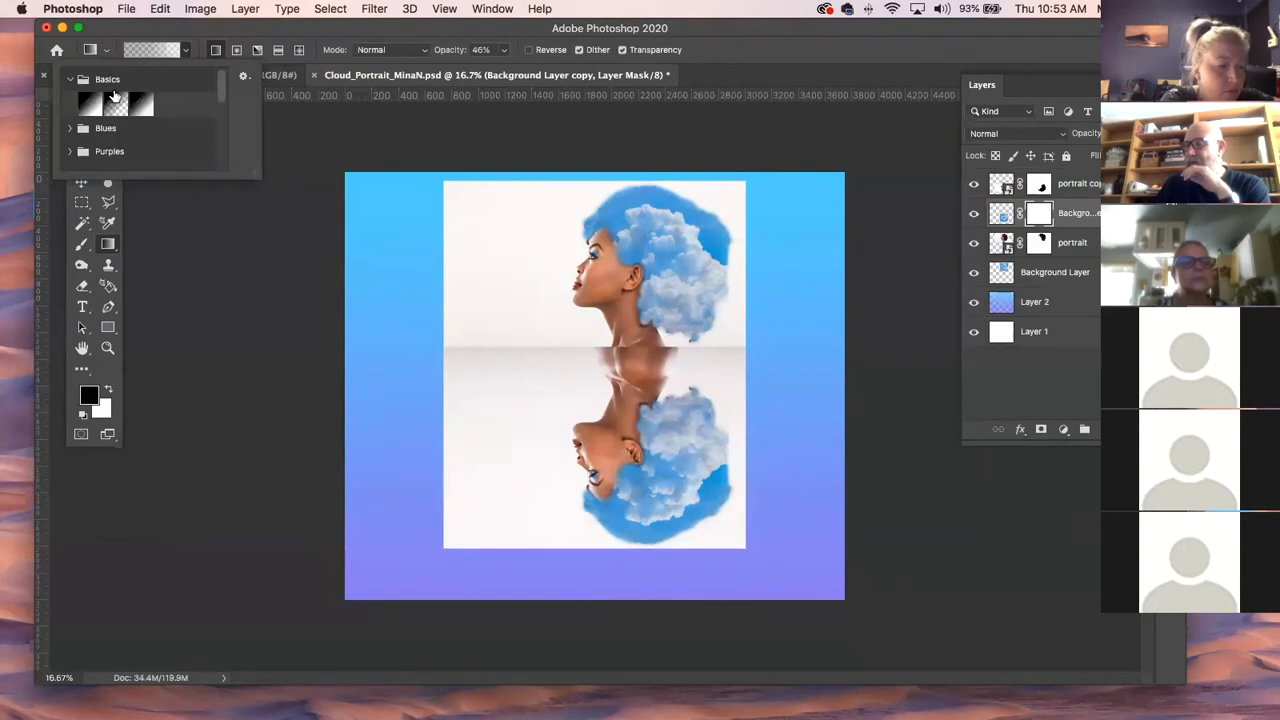
key("Escape")
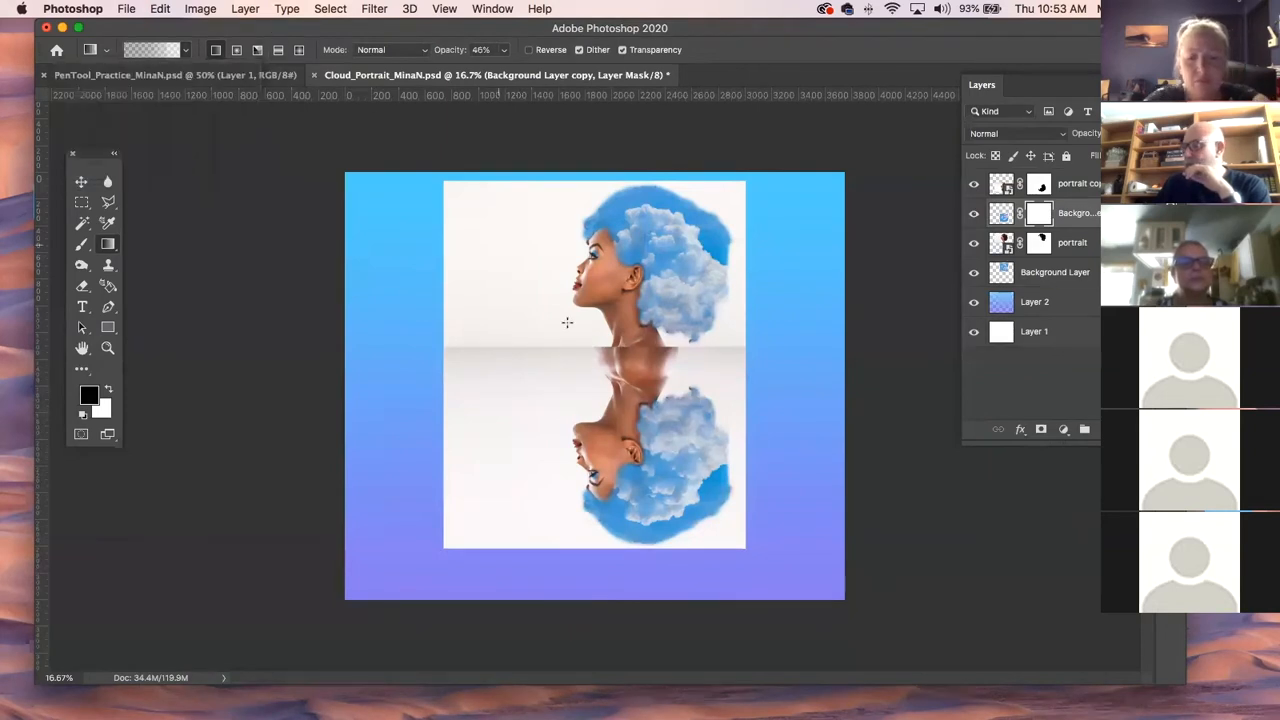
left_click_drag(649, 398, 650, 360)
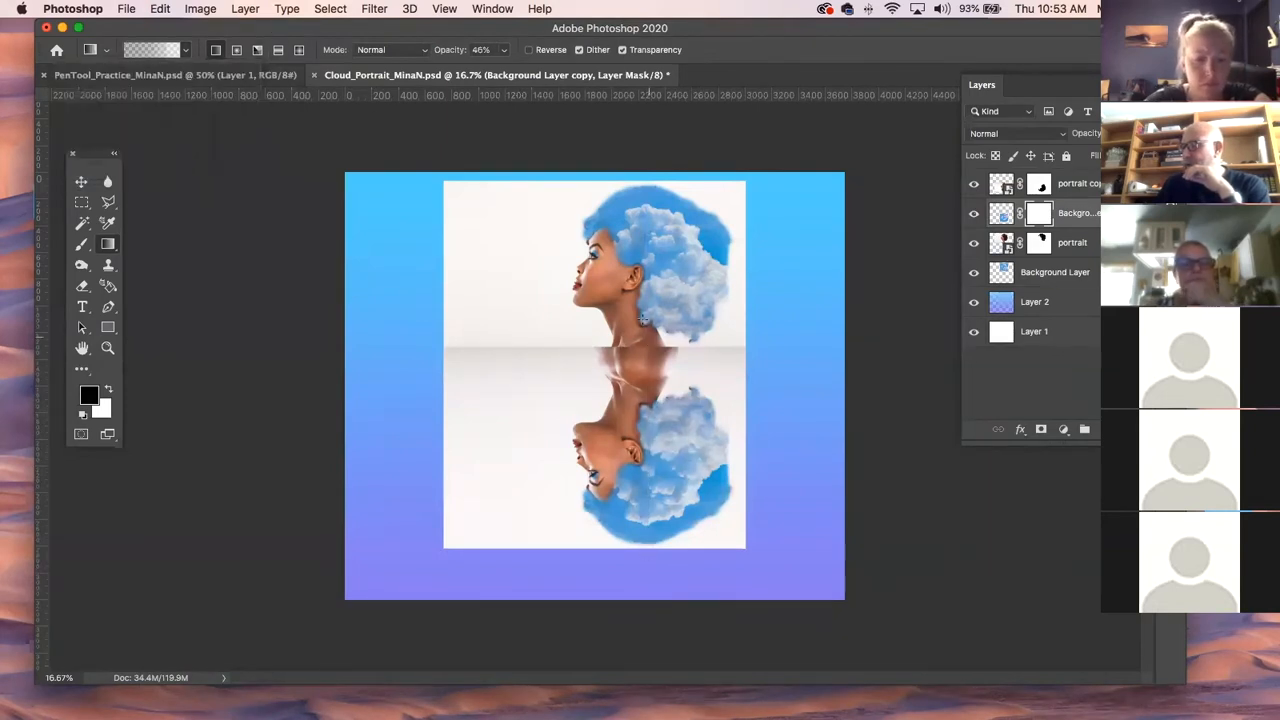
key("super+z")
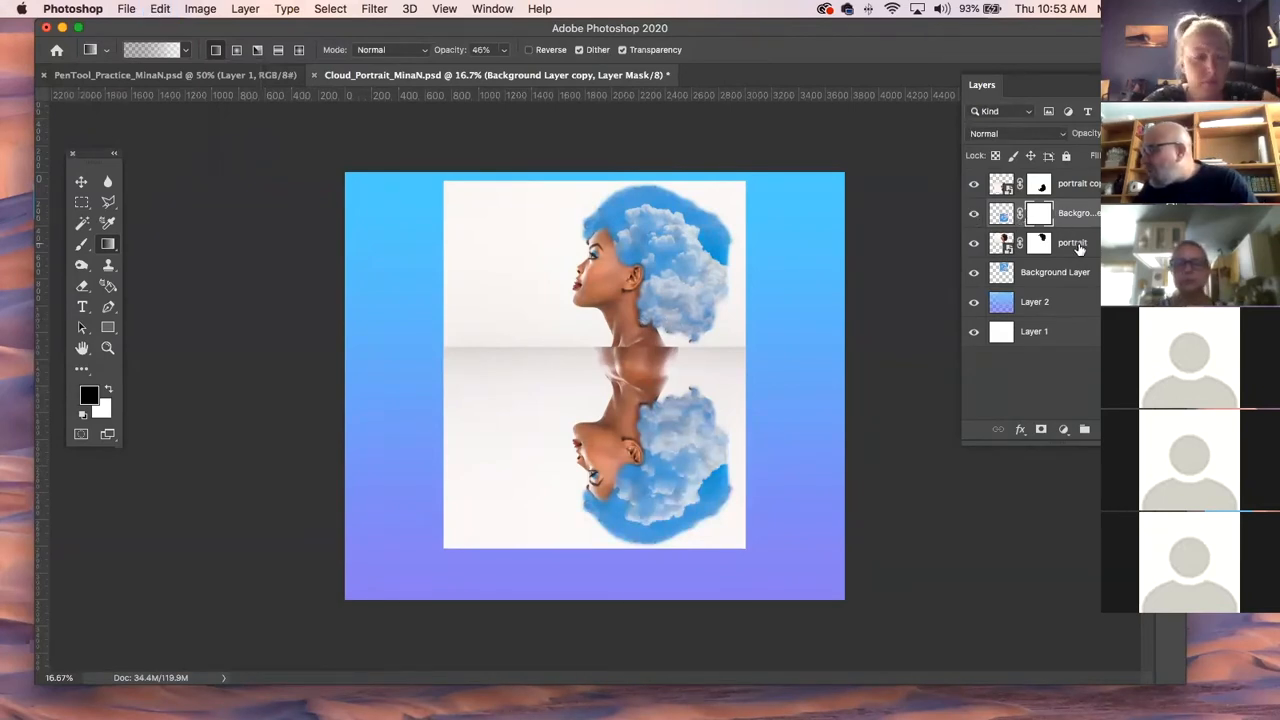
Delete the Background Layer copy and merge the portrait copy, portrait and Background Layer into one layer.
left_click_drag(1092, 229, 1128, 429)
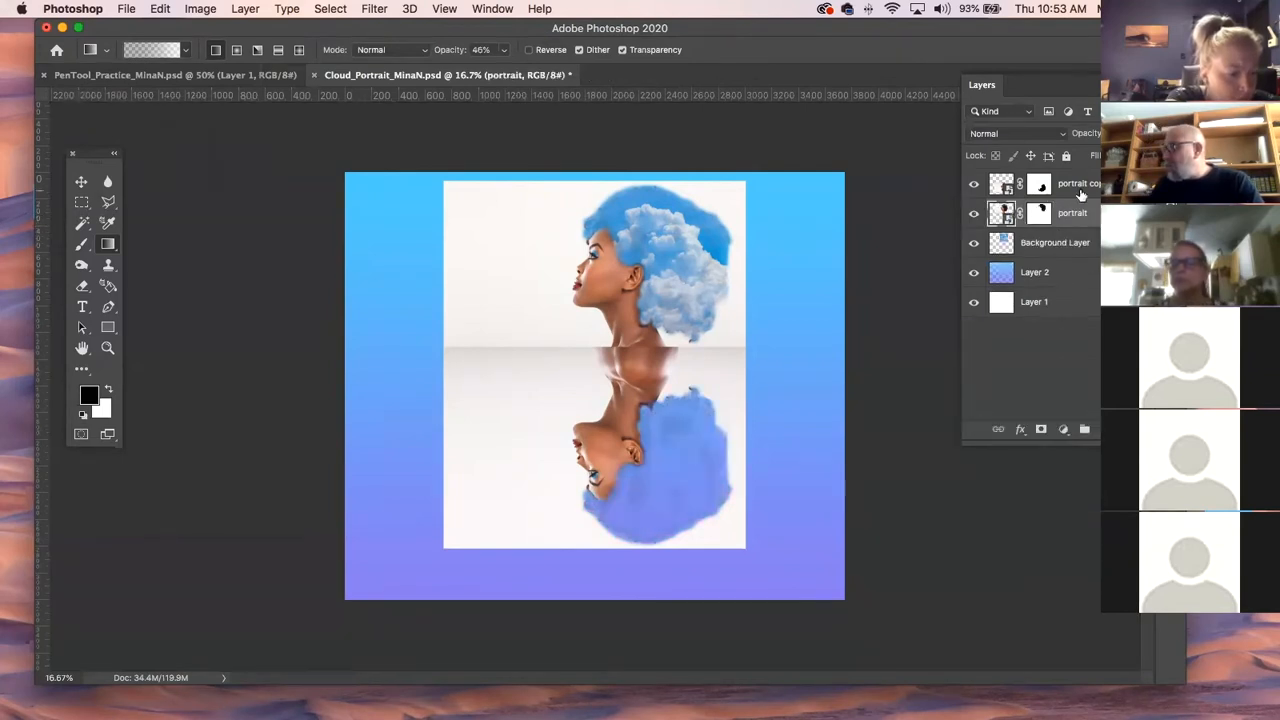
left_click(1080, 190)
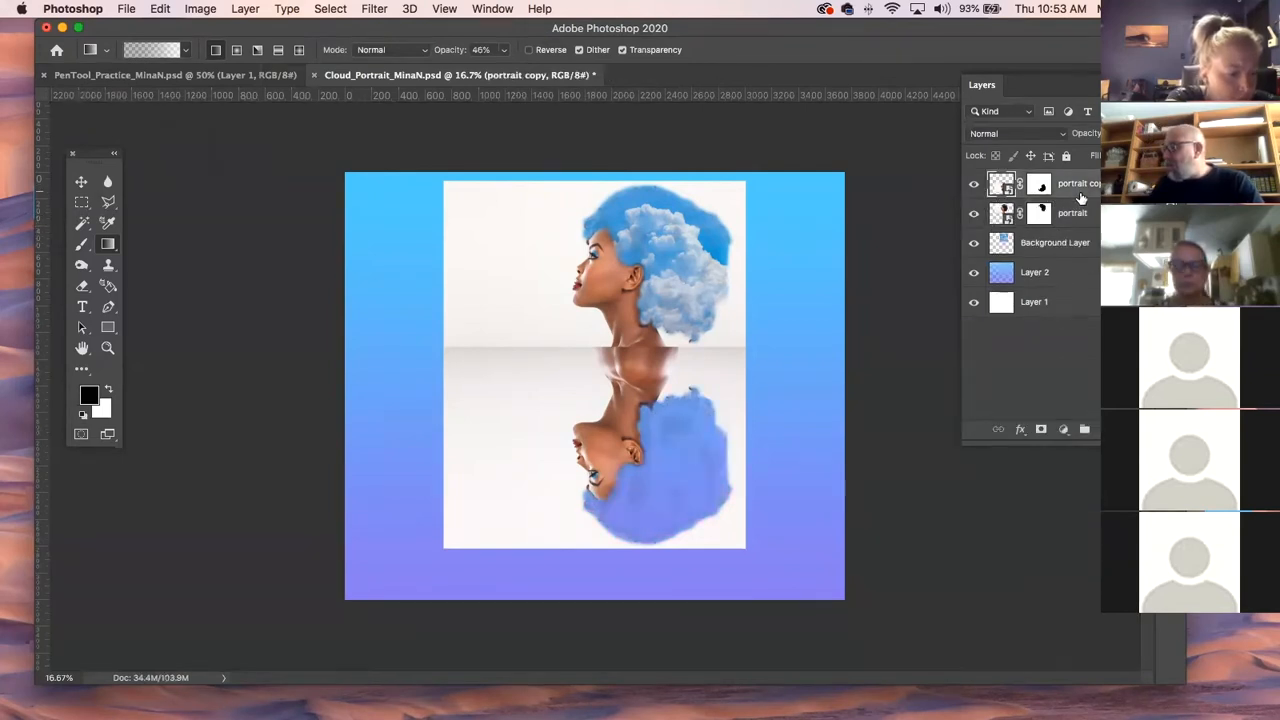
left_click(1078, 247, "shift")
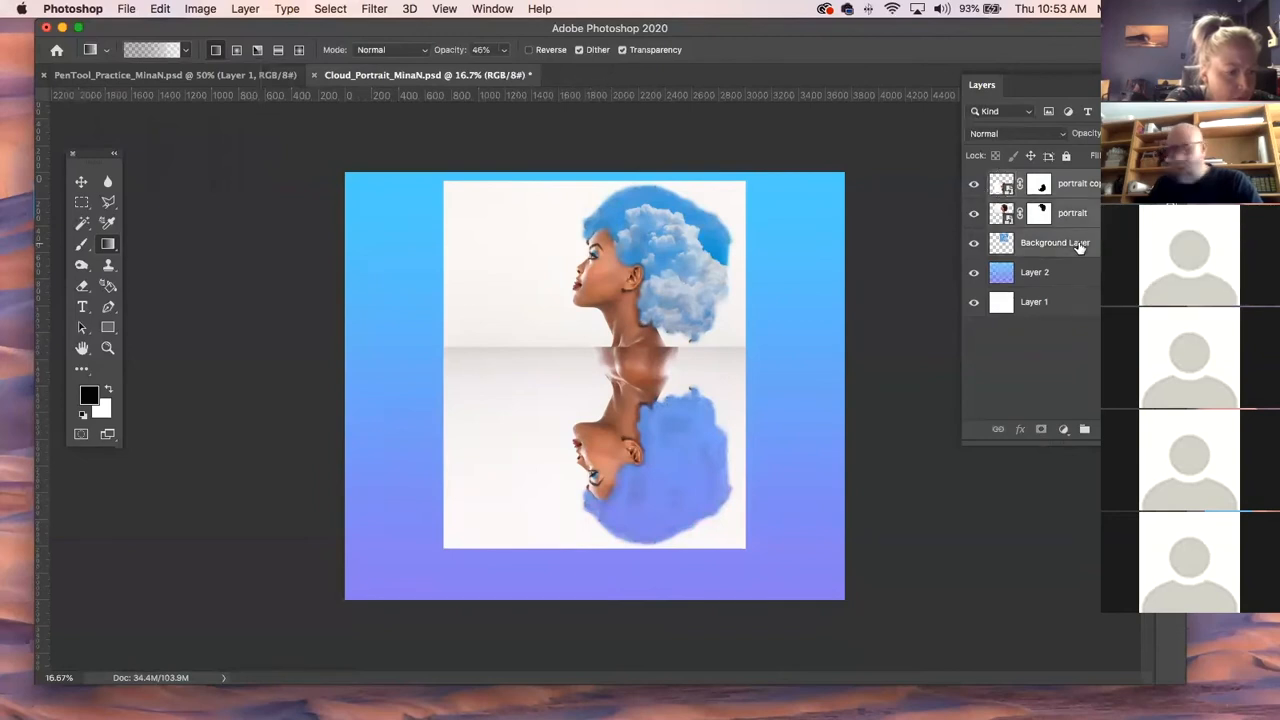
key("super+e")
Toggle Layer 2's visibility off and on, and move the merged portrait layer slightly down and left.
mouse_move(1088, 188)
left_mouse_down()
mouse_move(1086, 372)
mouse_move(1080, 195)
left_mouse_up()
left_click(973, 213)
left_click(973, 214)
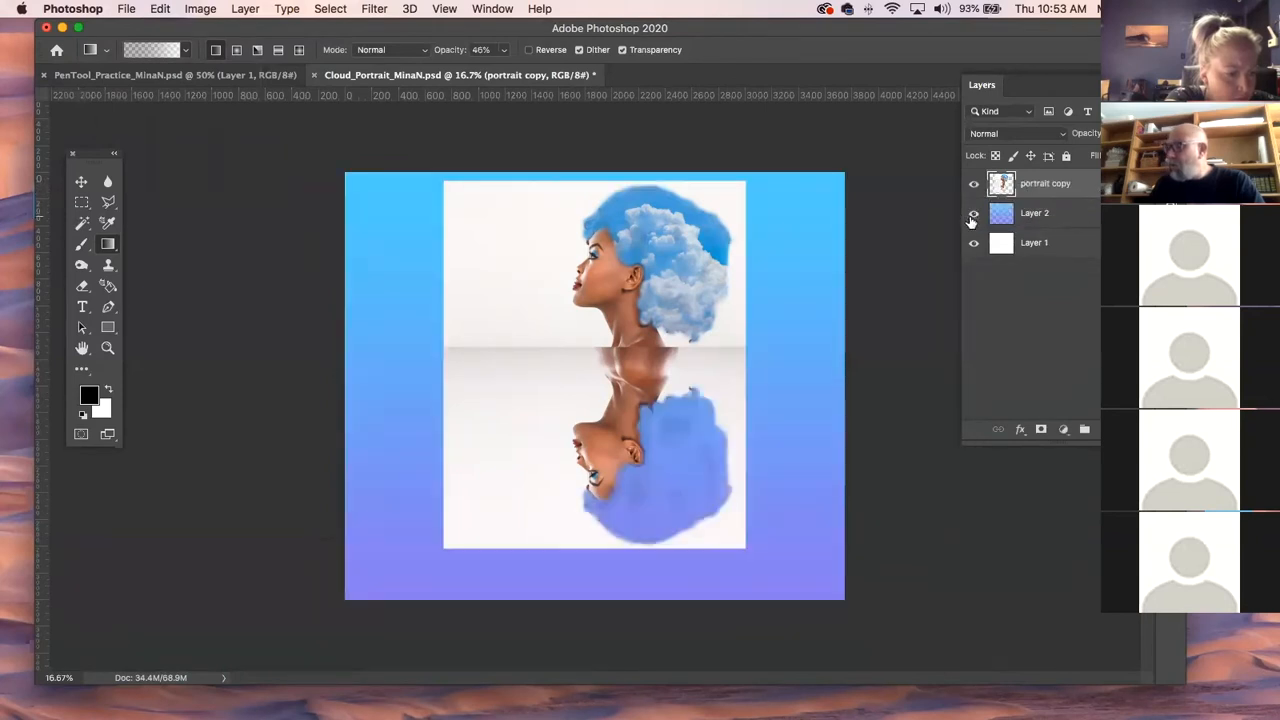
left_click(81, 181)
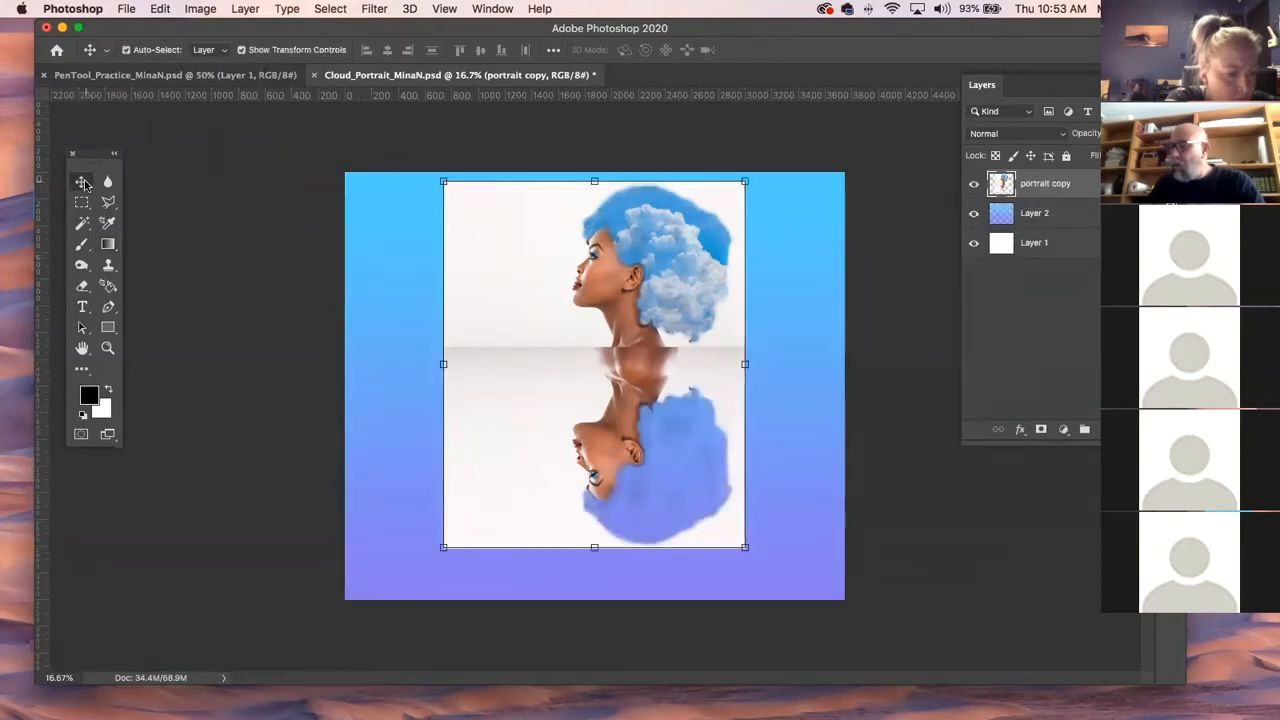
mouse_move(610, 434)
left_mouse_down()
mouse_move(586, 440)
mouse_move(597, 444)
left_mouse_up()
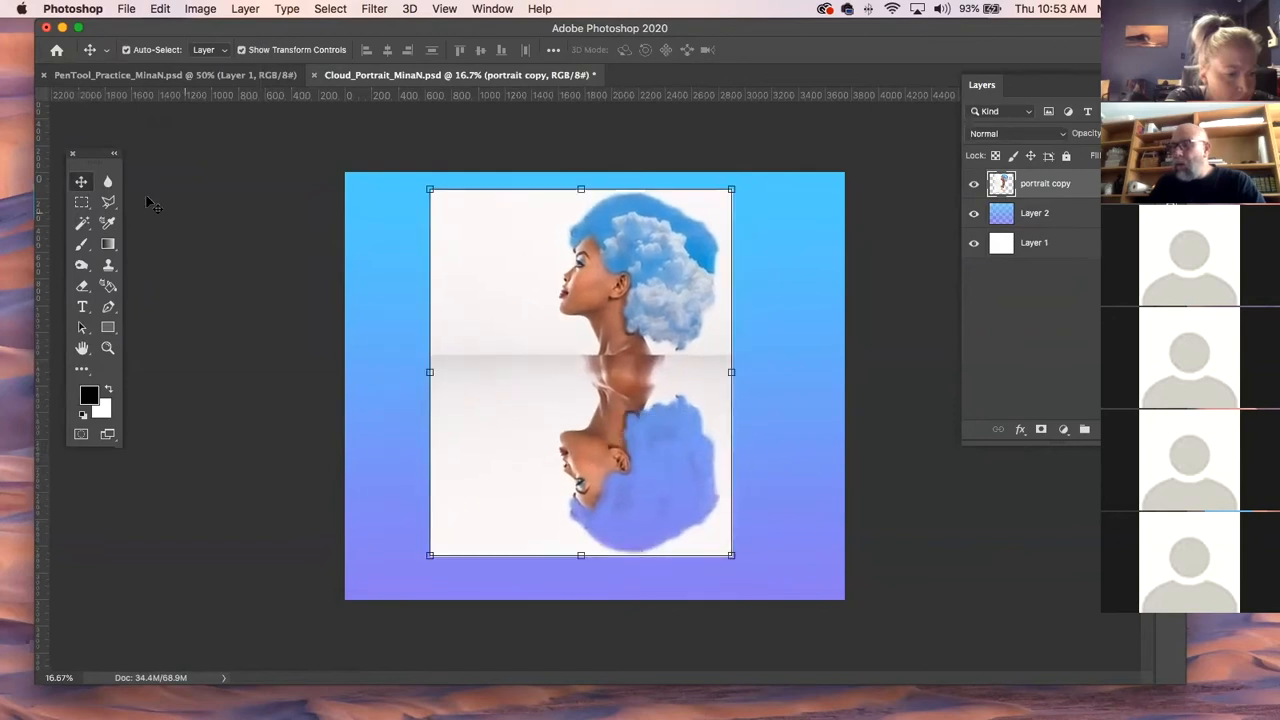
Delete the flipped lower half of the merged portrait using a rectangular marquee selection, and deselect.
key("m")
left_click_drag(424, 354, 783, 573)
key("Delete")
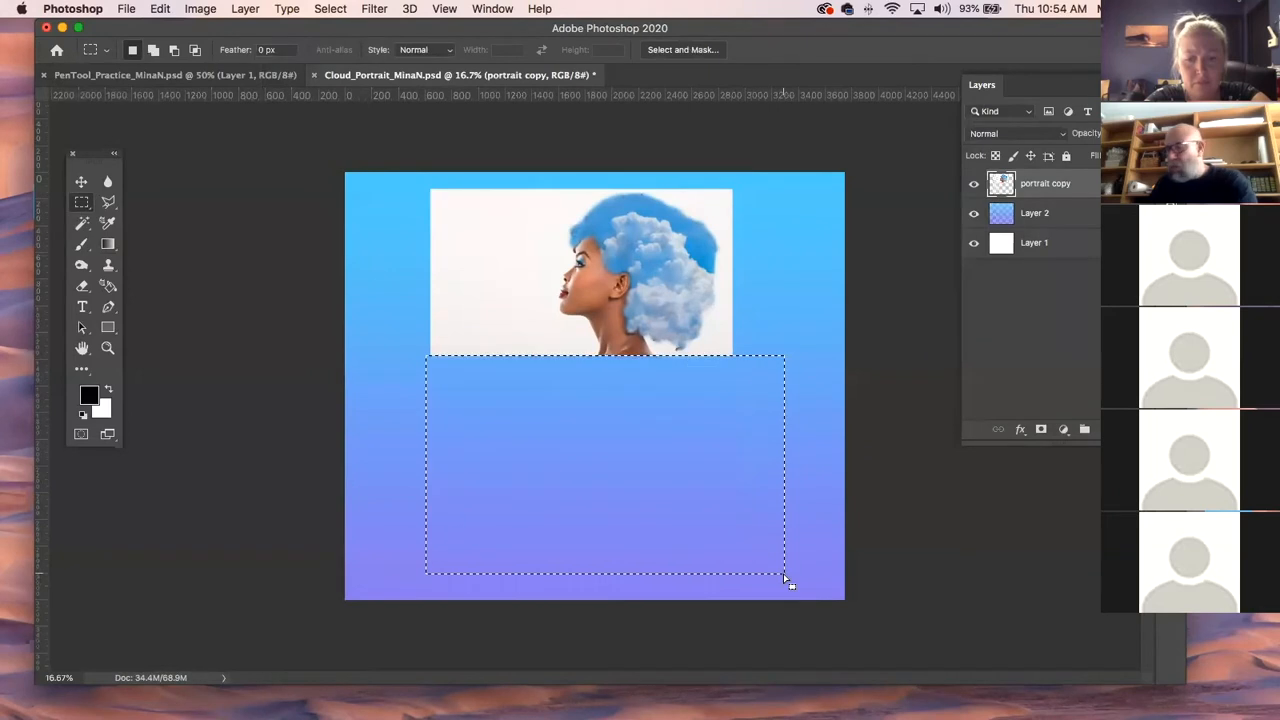
key("super+d")
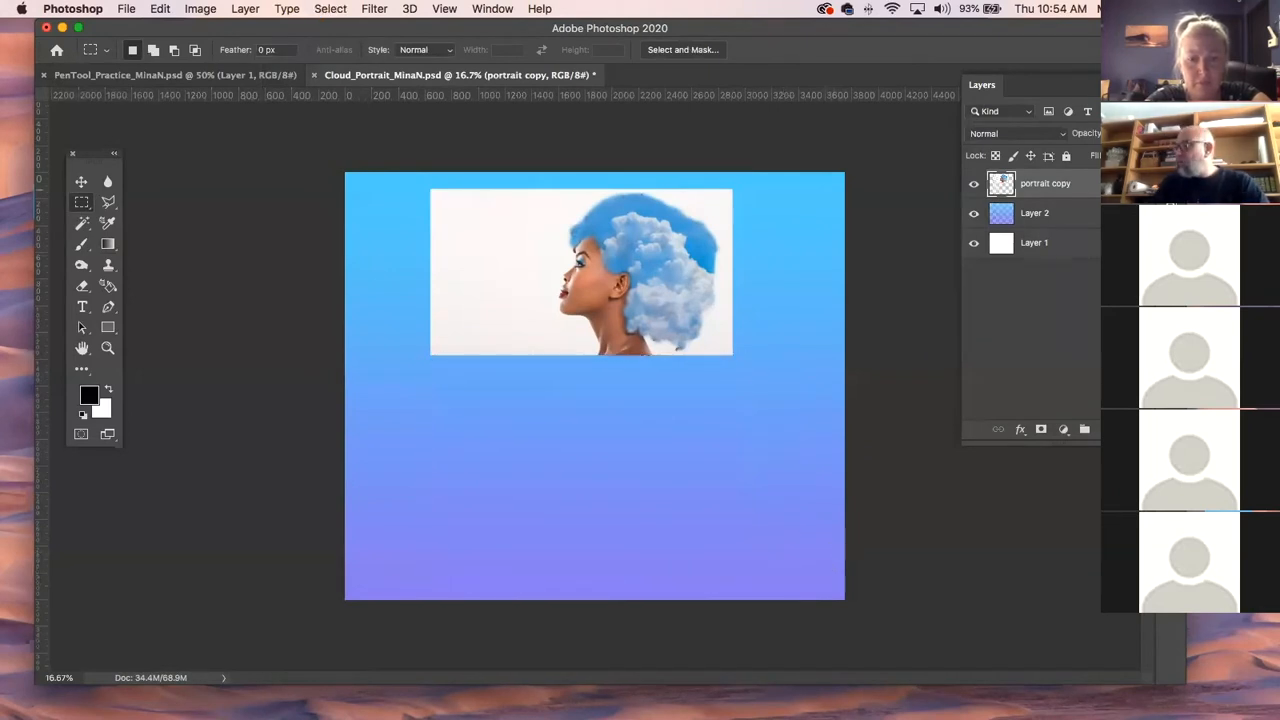
Examine the available layer commands for merging down, merging visible and flattening the image.
left_click(1152, 90)
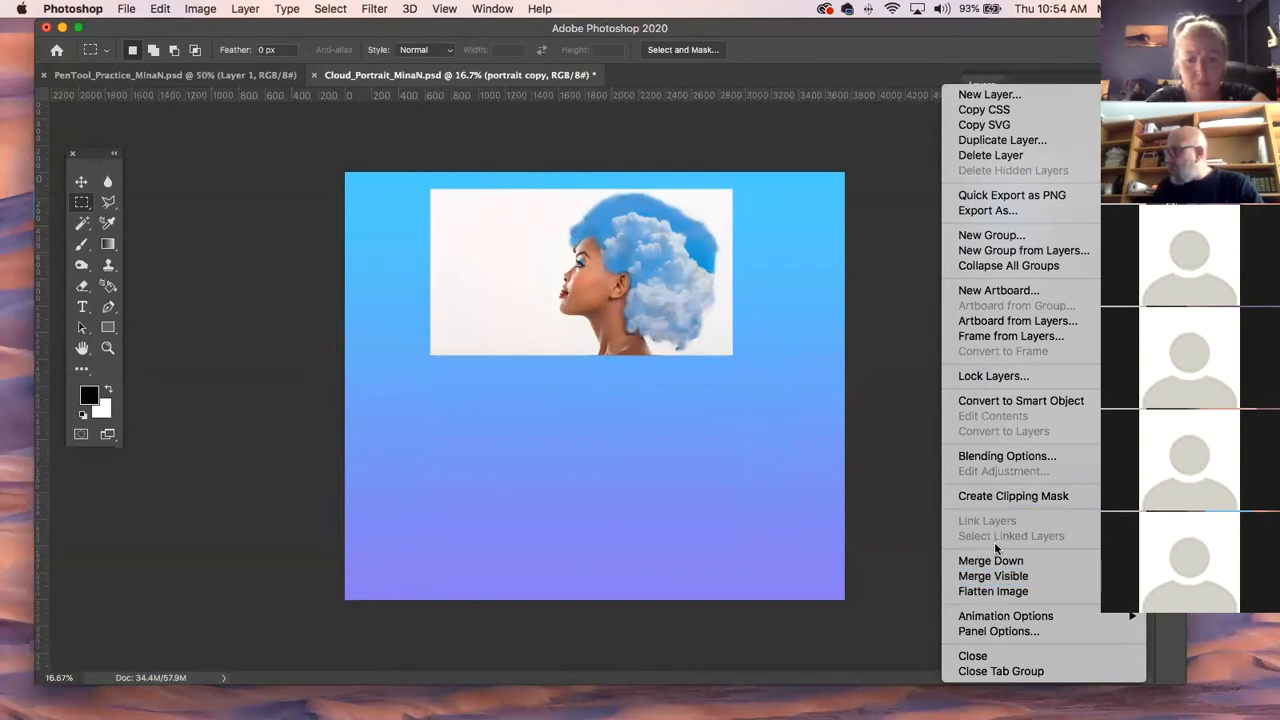
mouse_move(1004, 622)
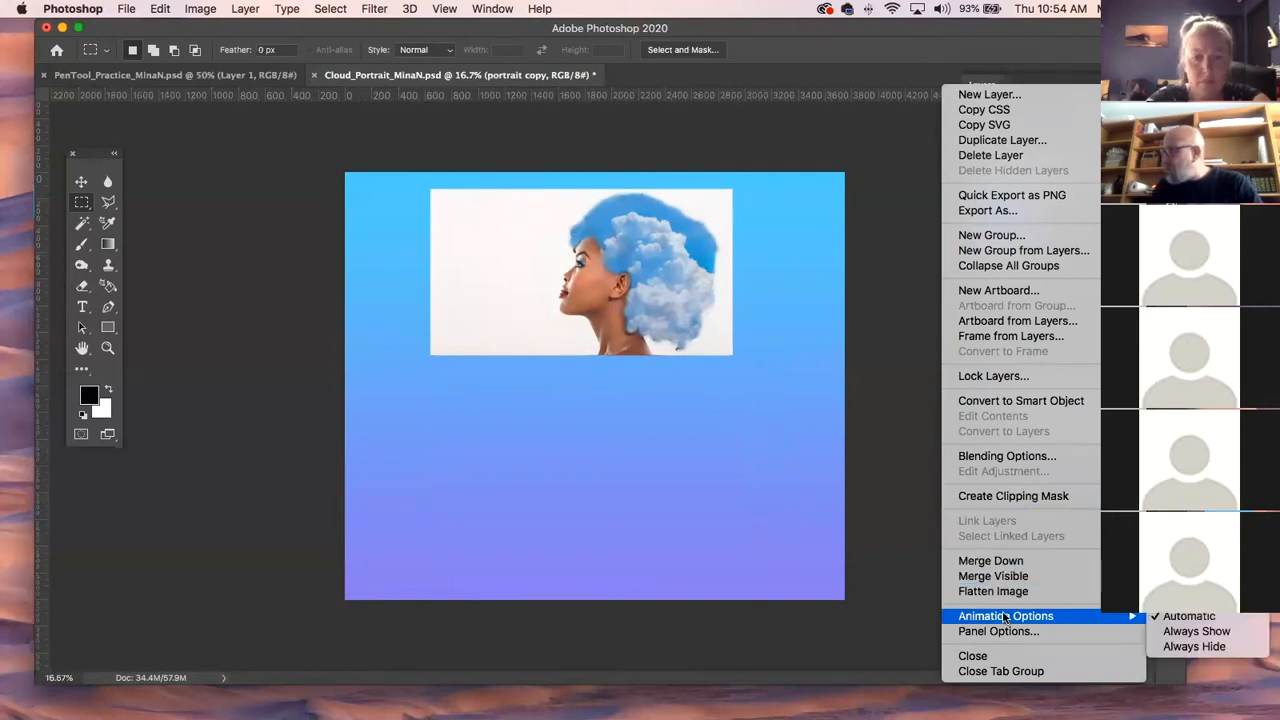
left_click(897, 516)
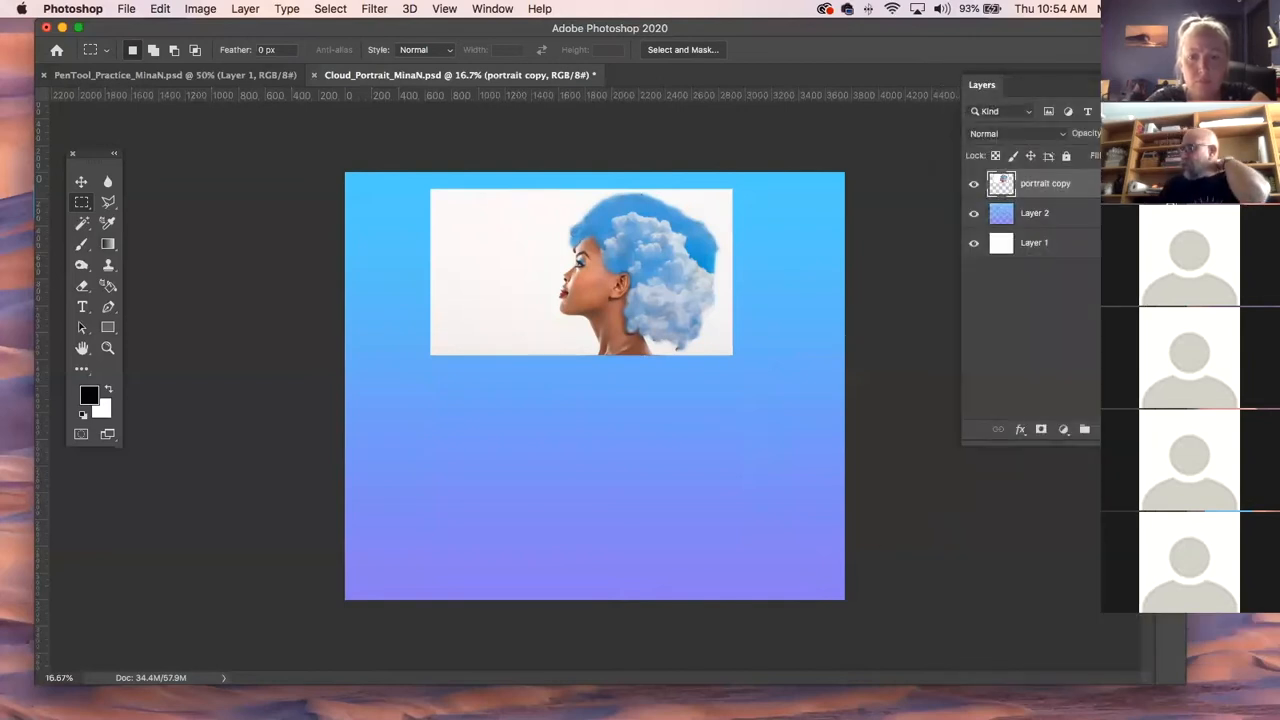
Select portrait copy and Layer 2 together and examine the merge commands available for multiple layers.
left_click(1076, 210, "shift")
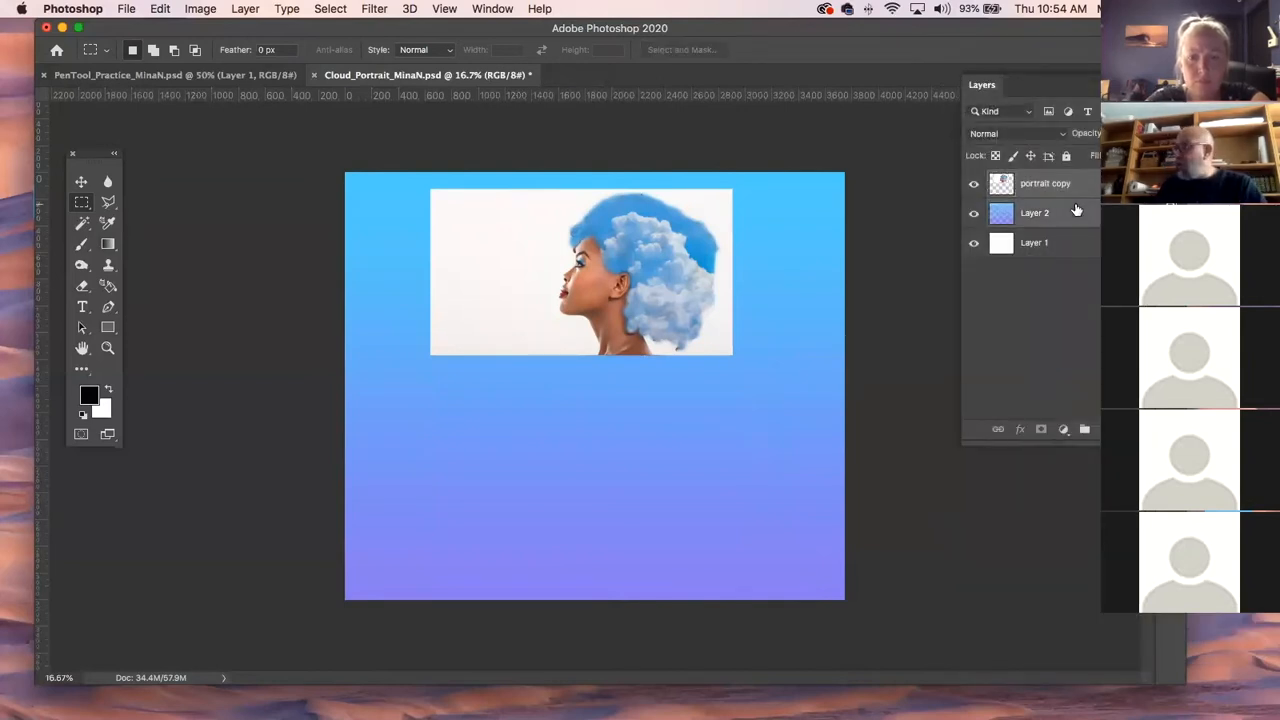
left_click(1135, 85)
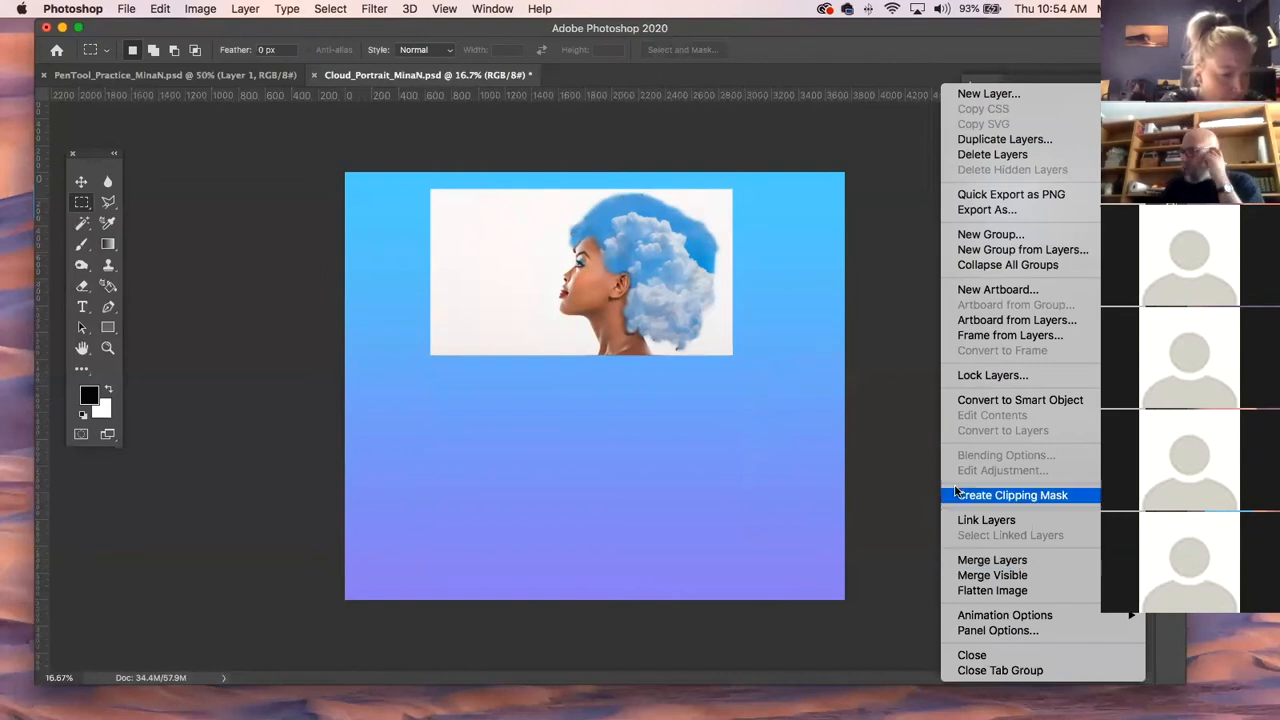
left_click(885, 455)
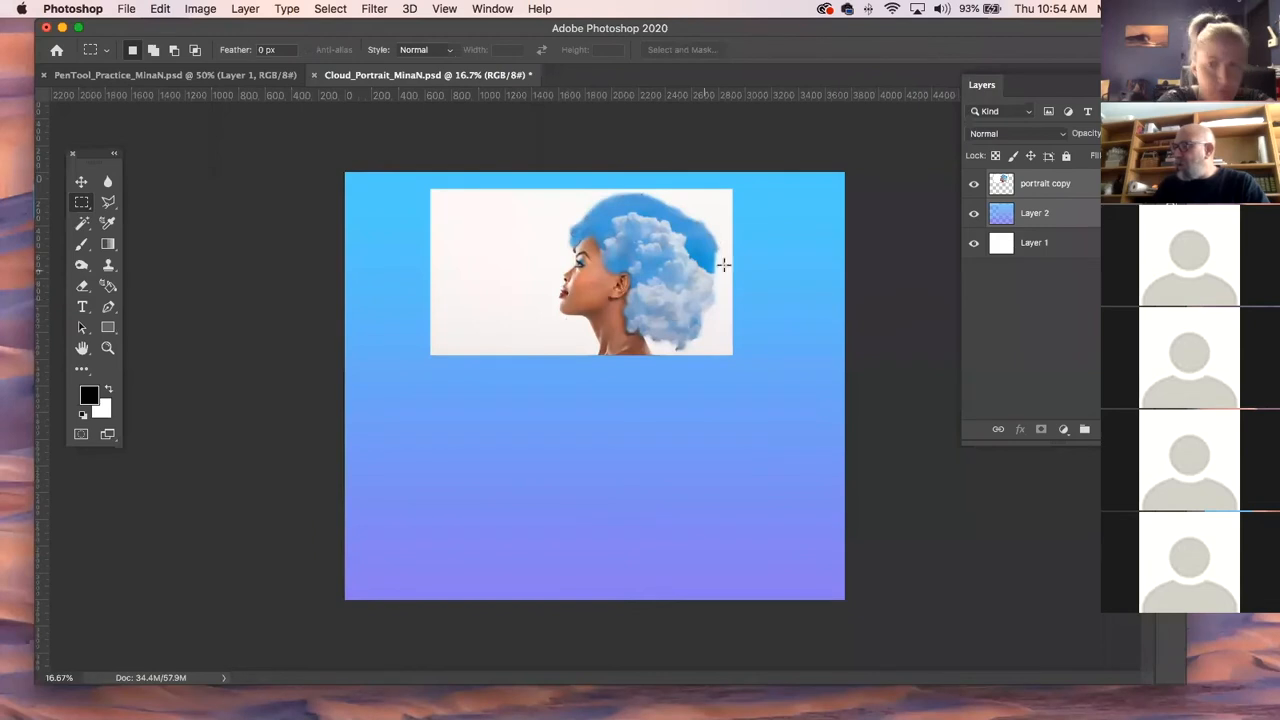
Duplicate the portrait copy layer, flip the duplicate vertically, and place it directly beneath the original so the necks meet.
key("v")
left_click(585, 243)
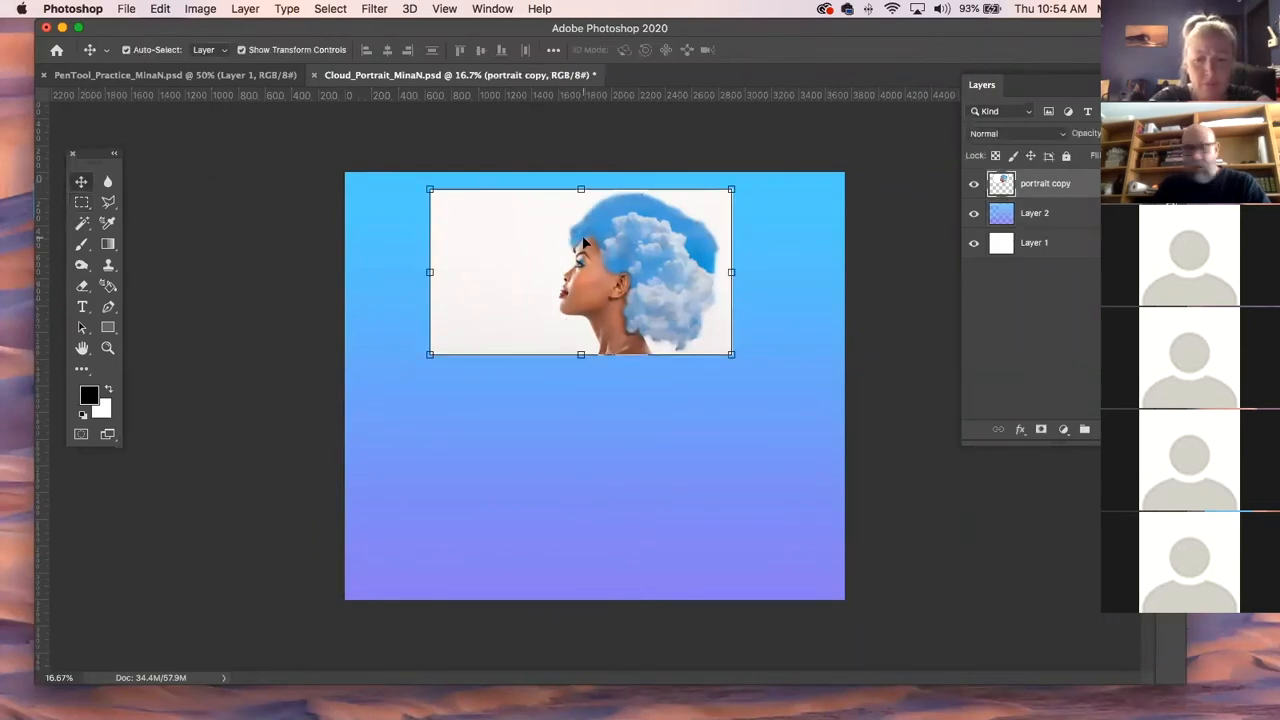
left_click_drag(585, 243, 585, 374, "alt")
left_click(160, 8)
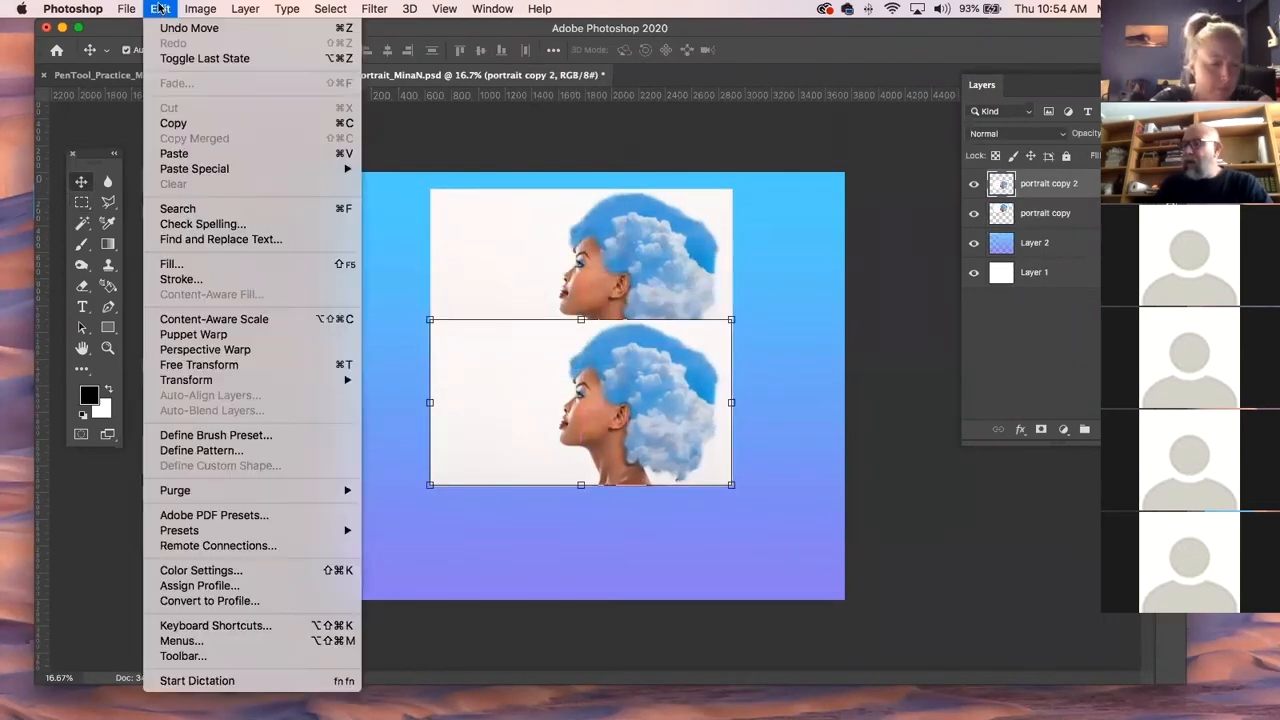
mouse_move(216, 383)
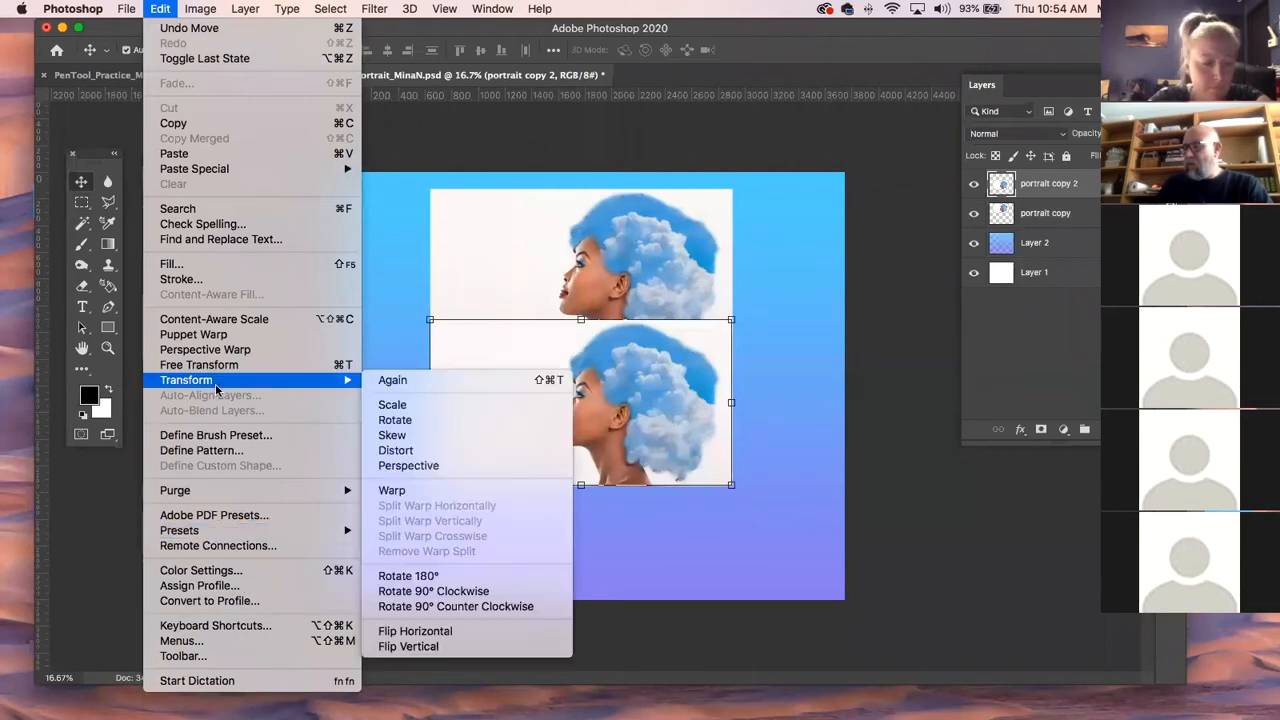
left_click(452, 647)
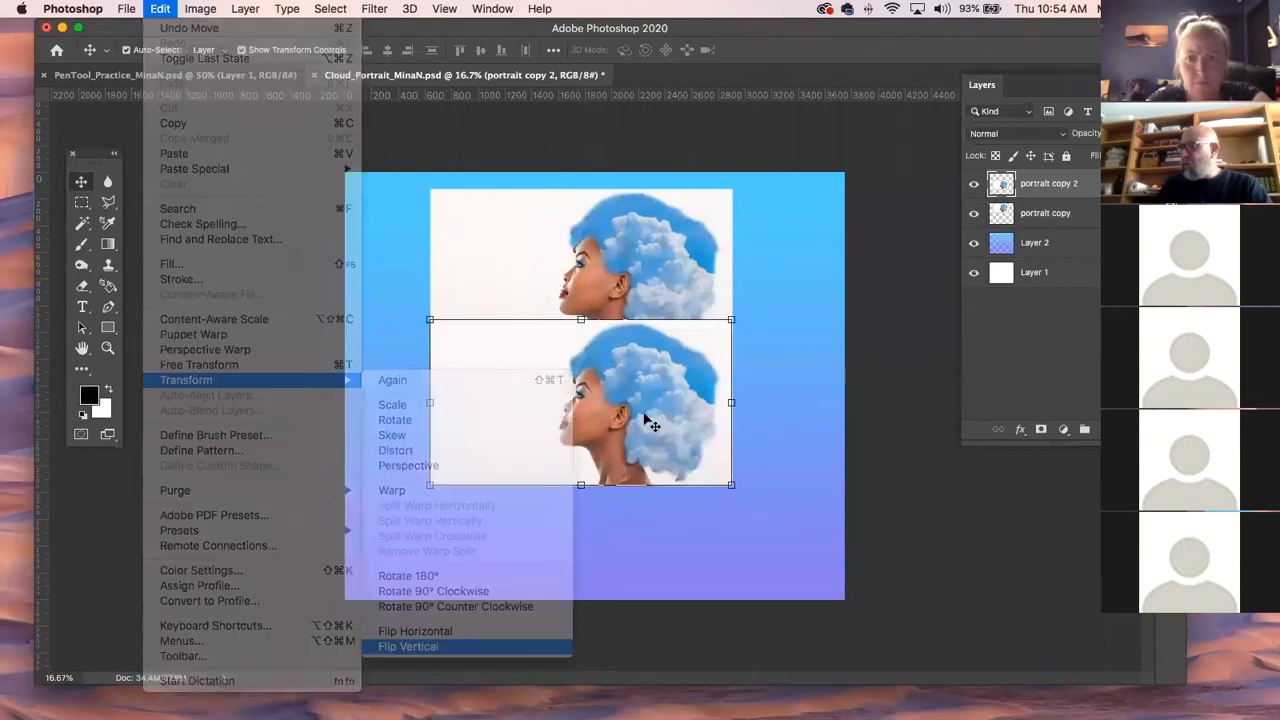
left_click_drag(651, 383, 646, 410)
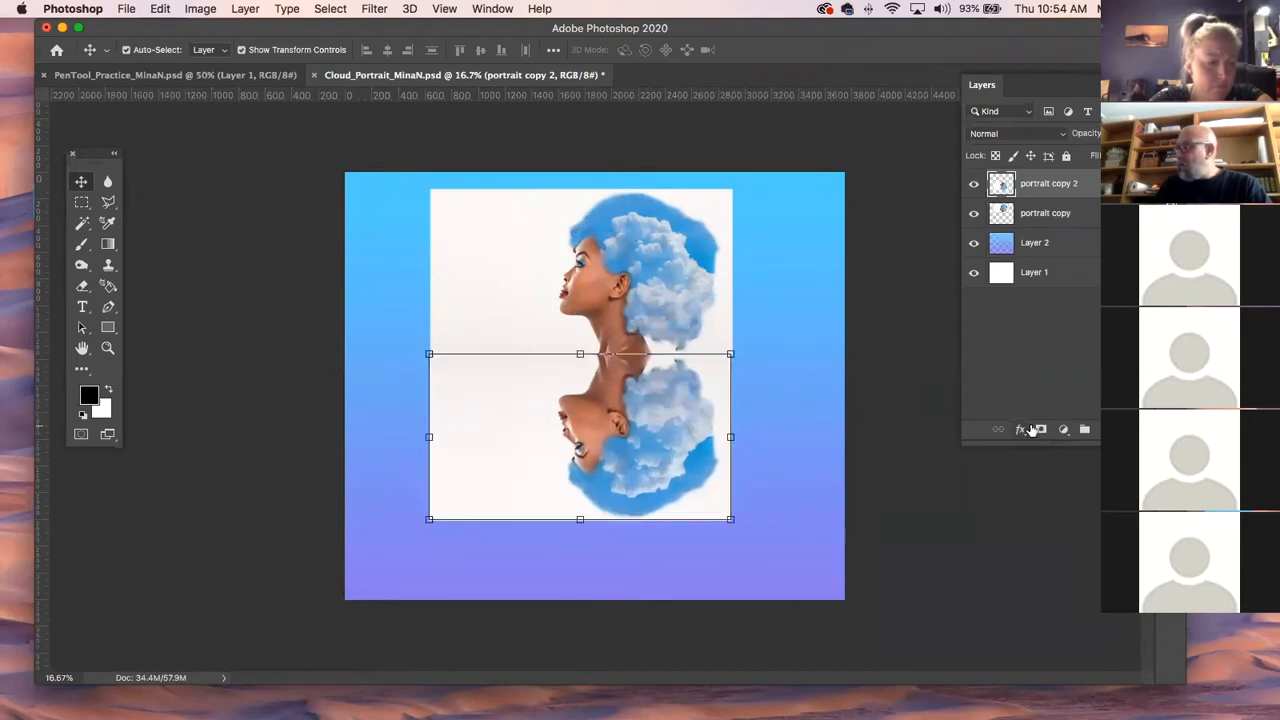
Add a layer mask to the flipped portrait and choose the black-to-white gradient preset for the Gradient tool.
left_click(1041, 430)
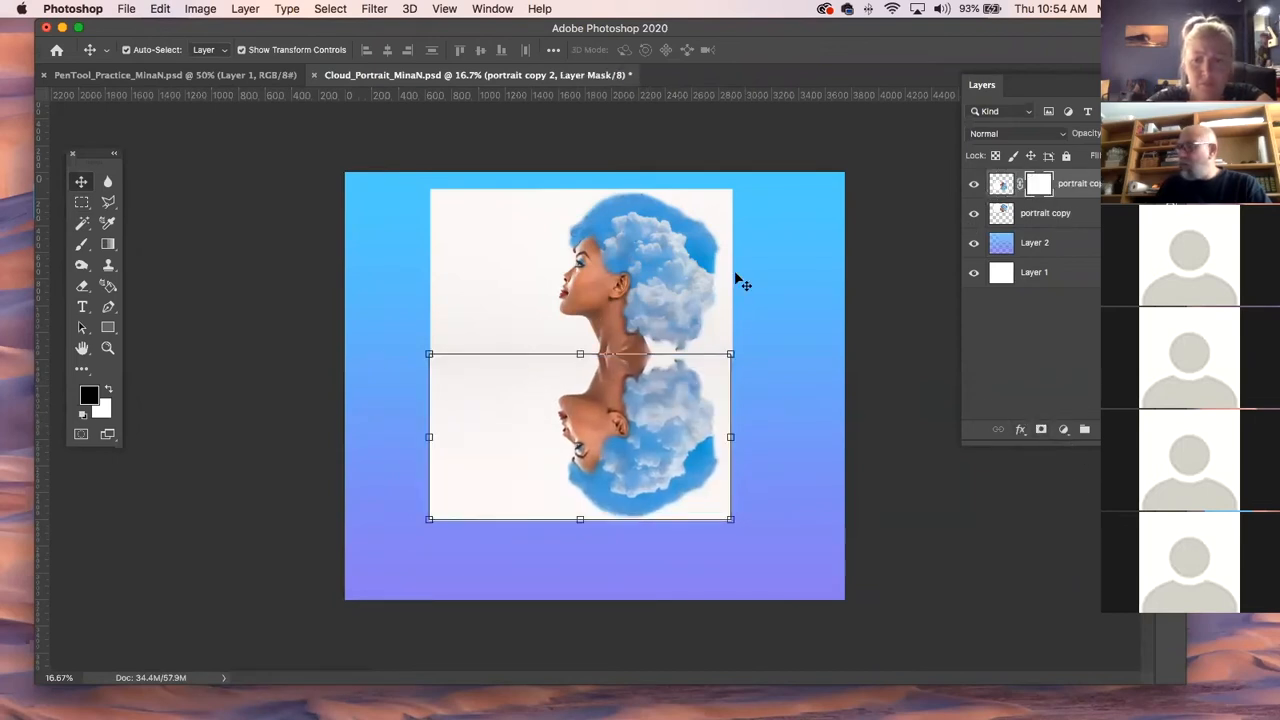
left_click(109, 244)
left_click(184, 50)
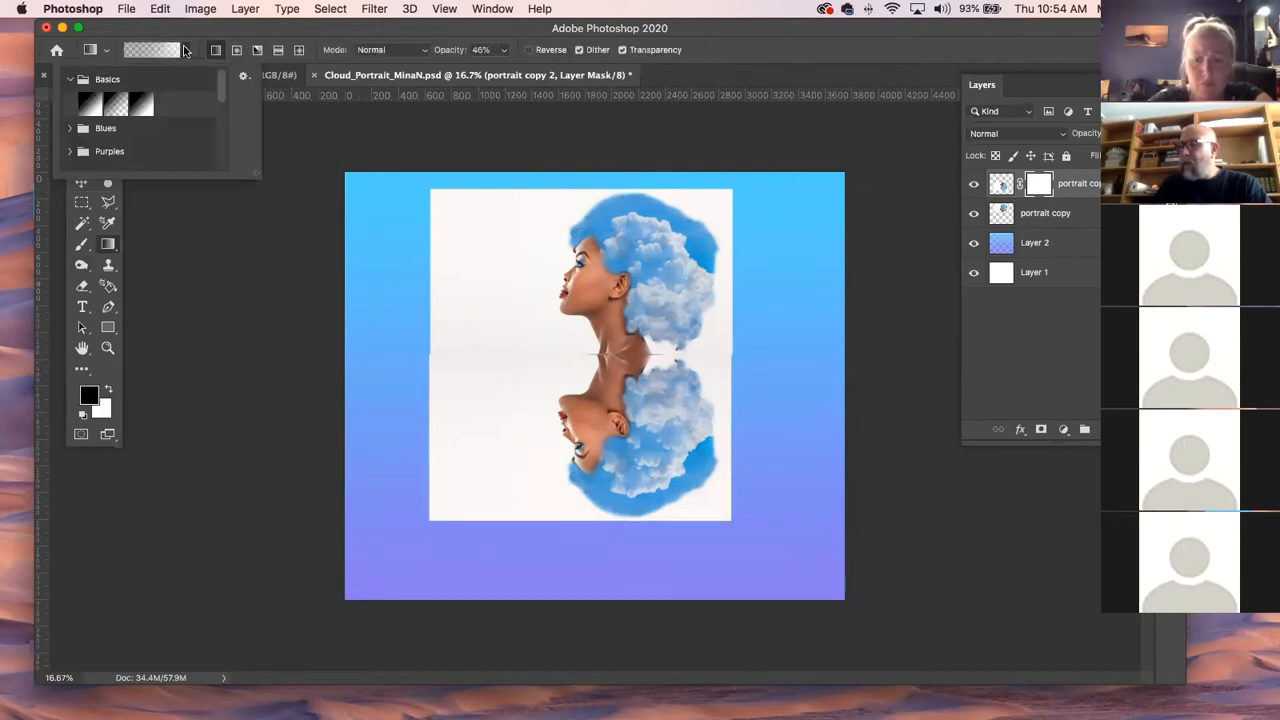
left_click(92, 102)
left_click(253, 30)
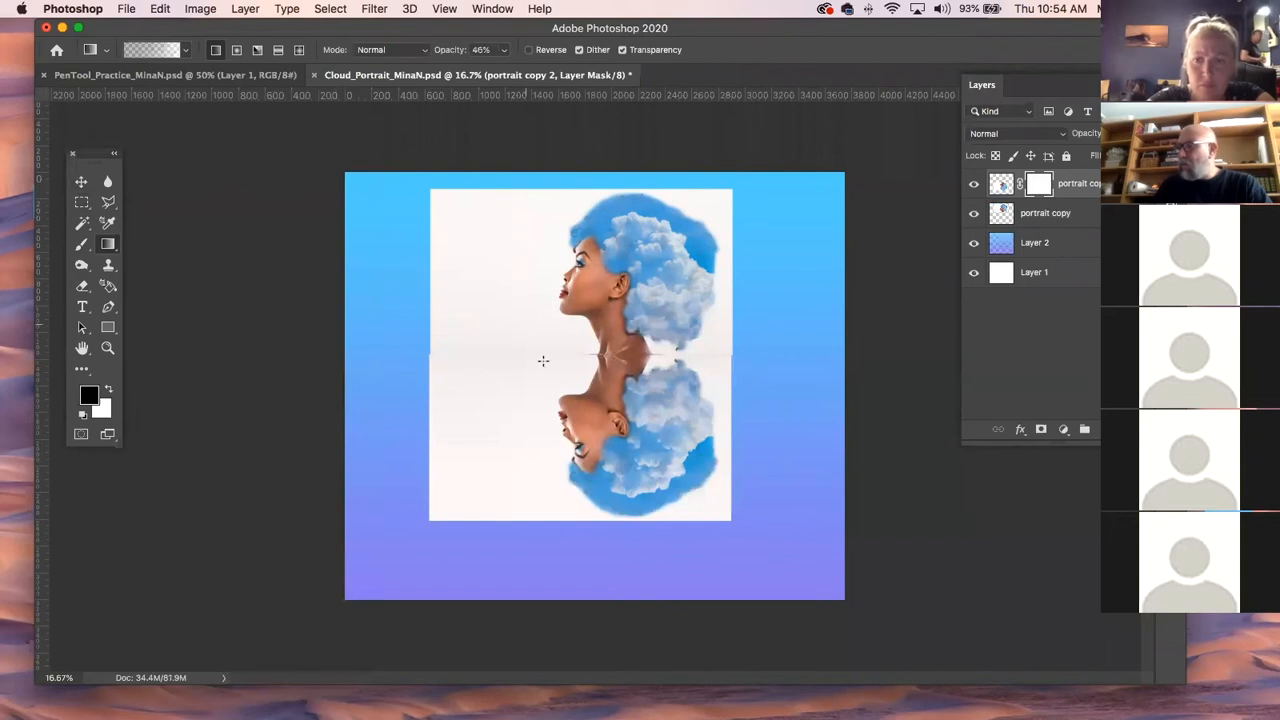
Raise the gradient opacity to 100% and fade the flipped portrait's mask from its lower edge up to the neck join.
left_click_drag(633, 500, 632, 324)
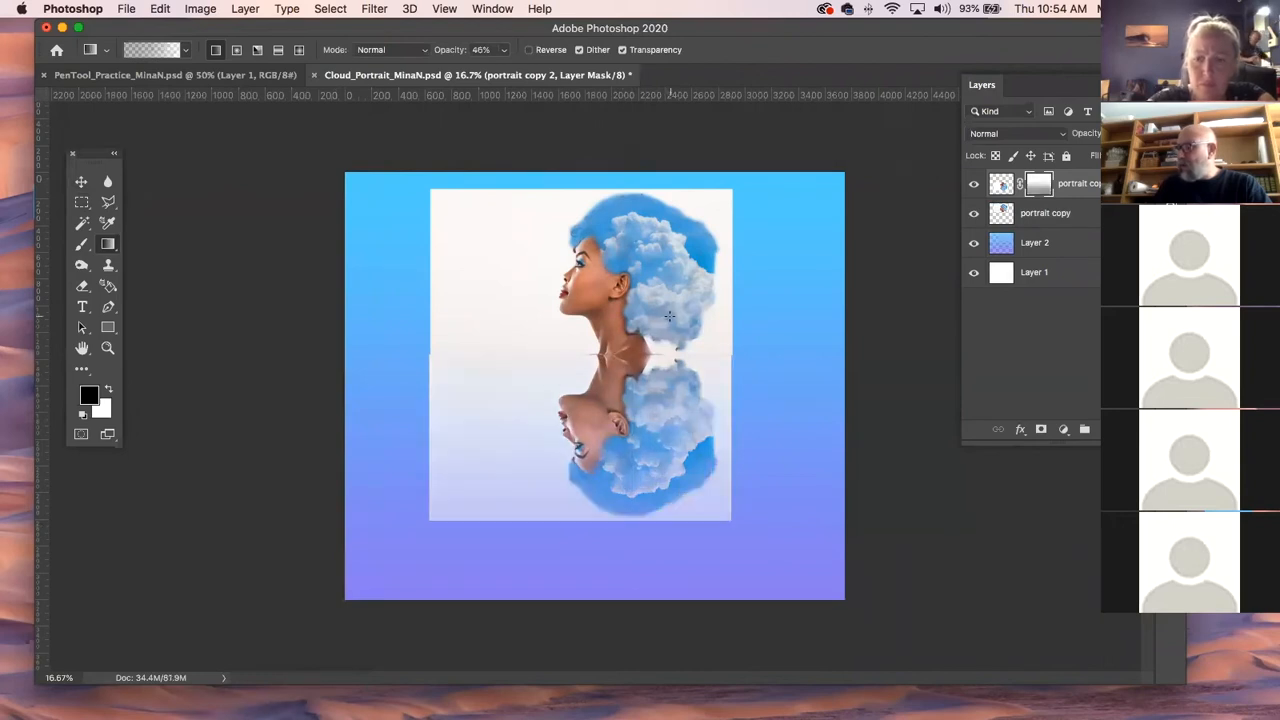
key("super+z")
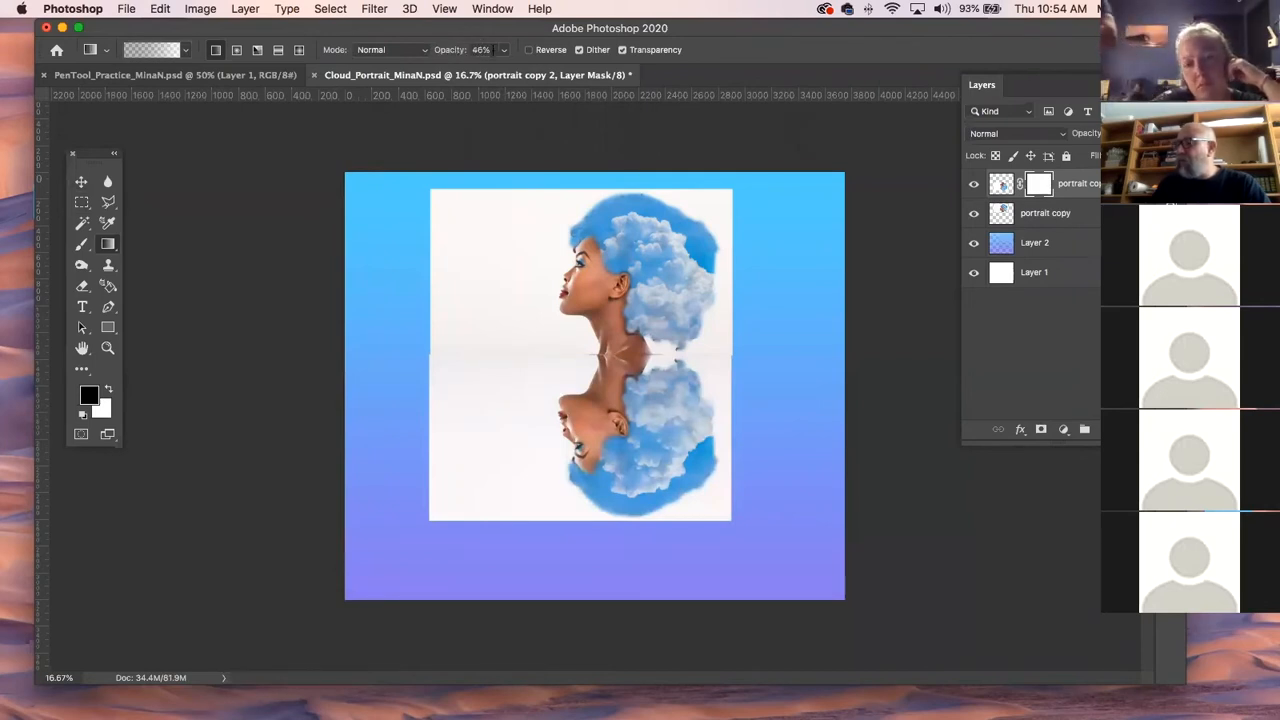
left_click(505, 52)
left_click_drag(503, 67, 544, 69)
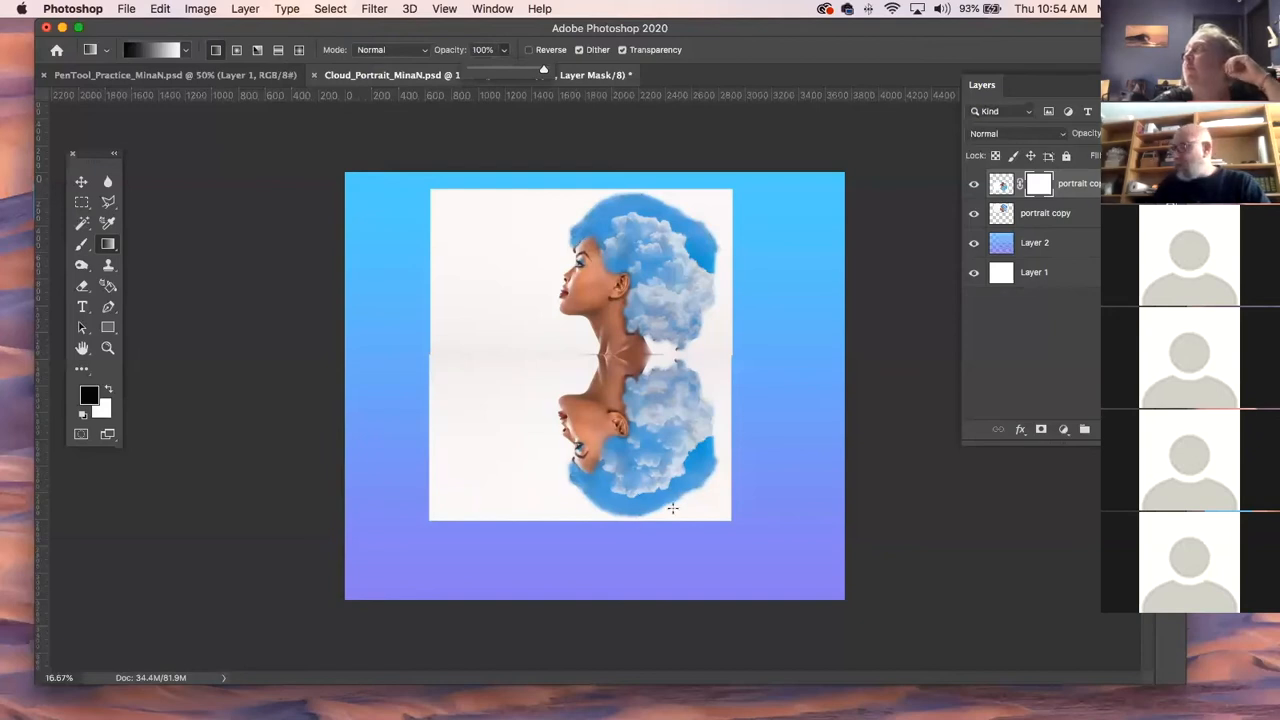
left_click_drag(640, 519, 645, 362)
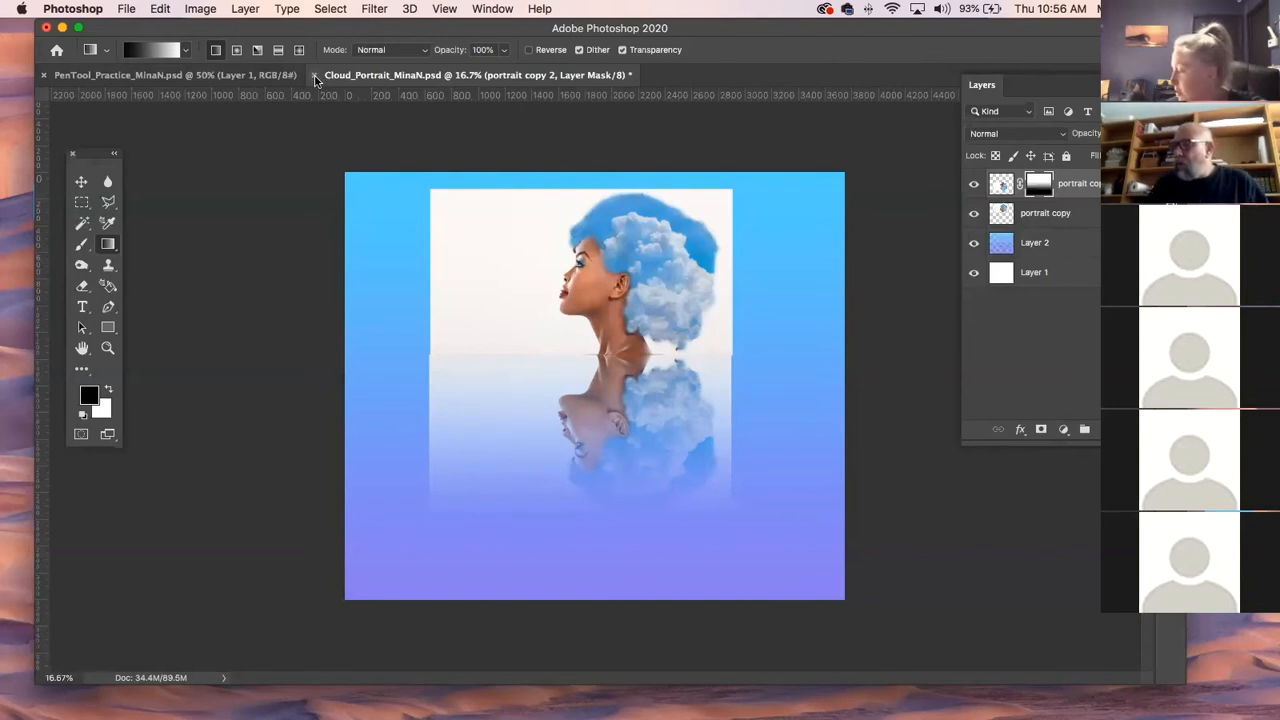
Close the cloud portrait without saving and the pen tool practice document, and bring up PENTAX_ME_SUPER.jpg.
left_click(314, 75)
left_click(571, 264)
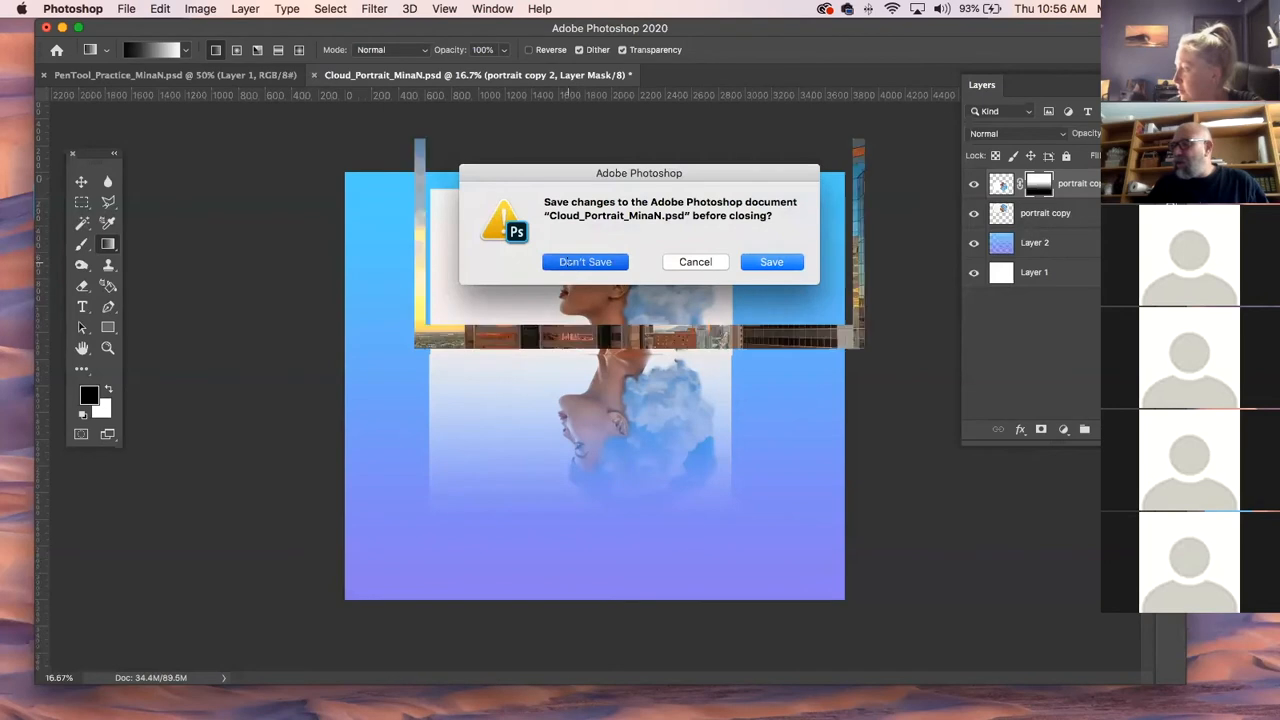
left_click(43, 75)
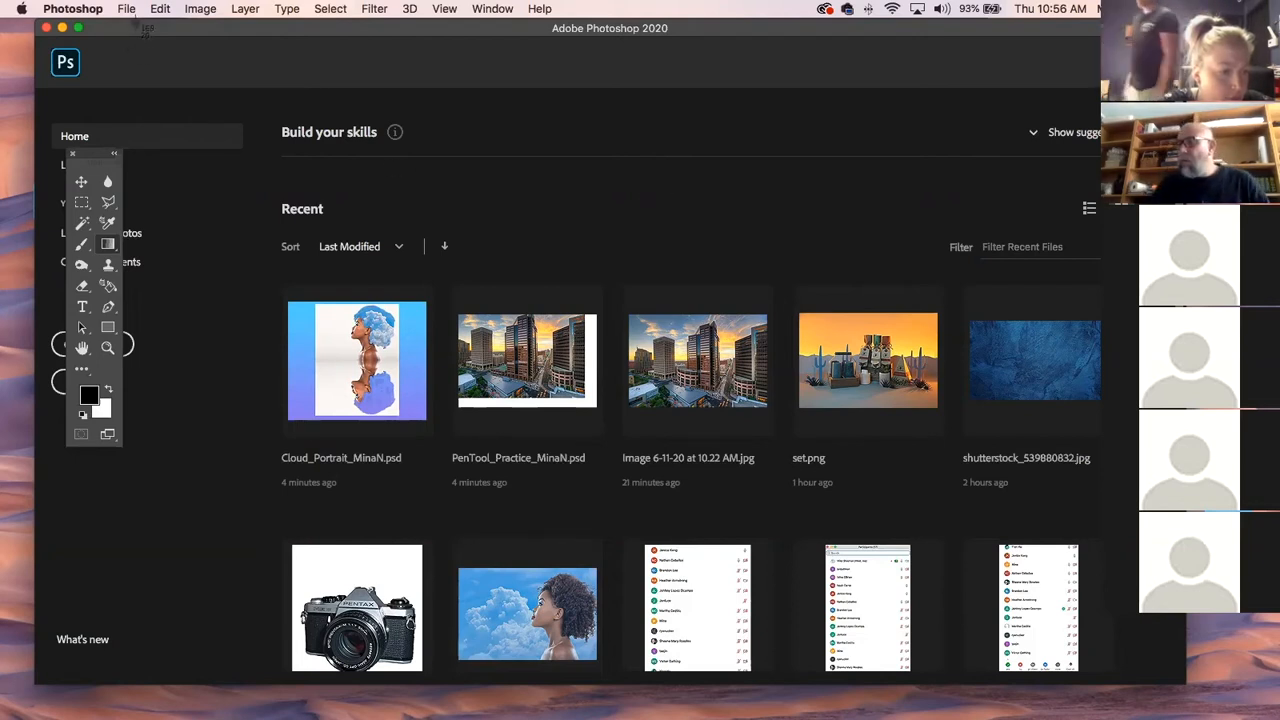
left_click_drag(134, 24, 467, 719)
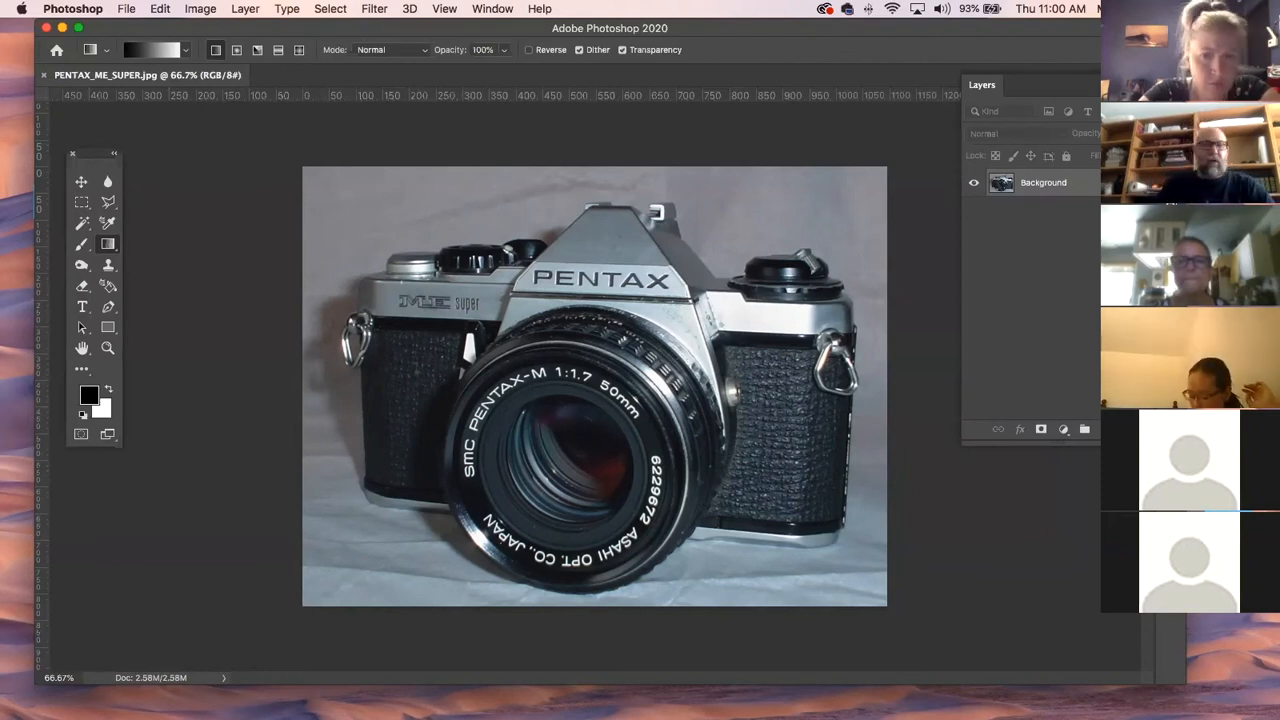
Switch to Chrome, close the June 11, 2020 Google Drive tab, and look over the Williams Sonoma home page.
key("super+Tab")
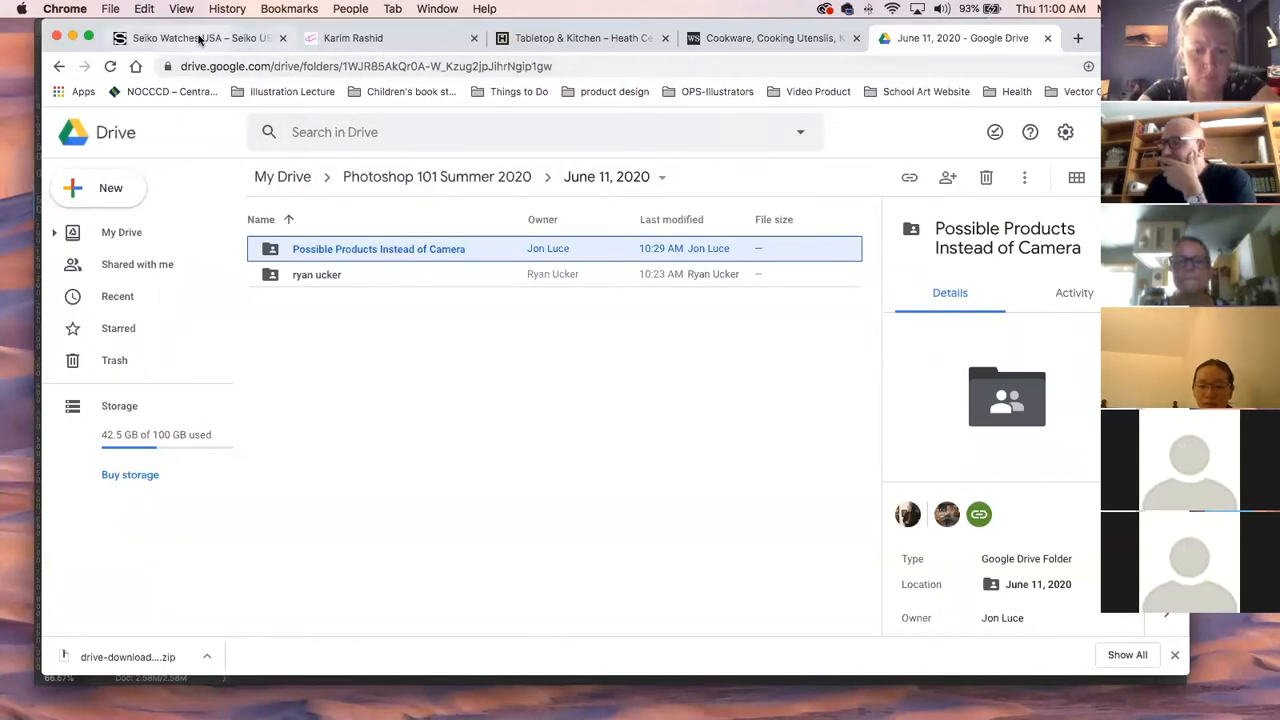
left_click(1047, 38)
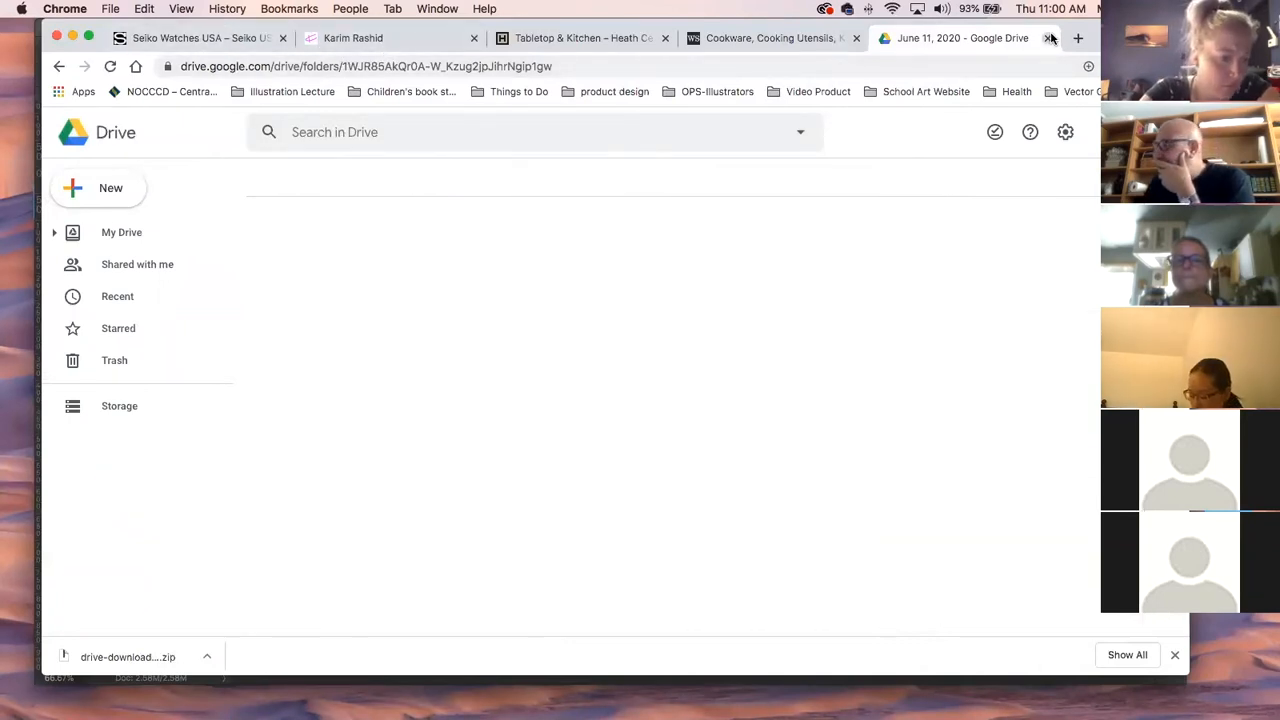
mouse_move(572, 338)
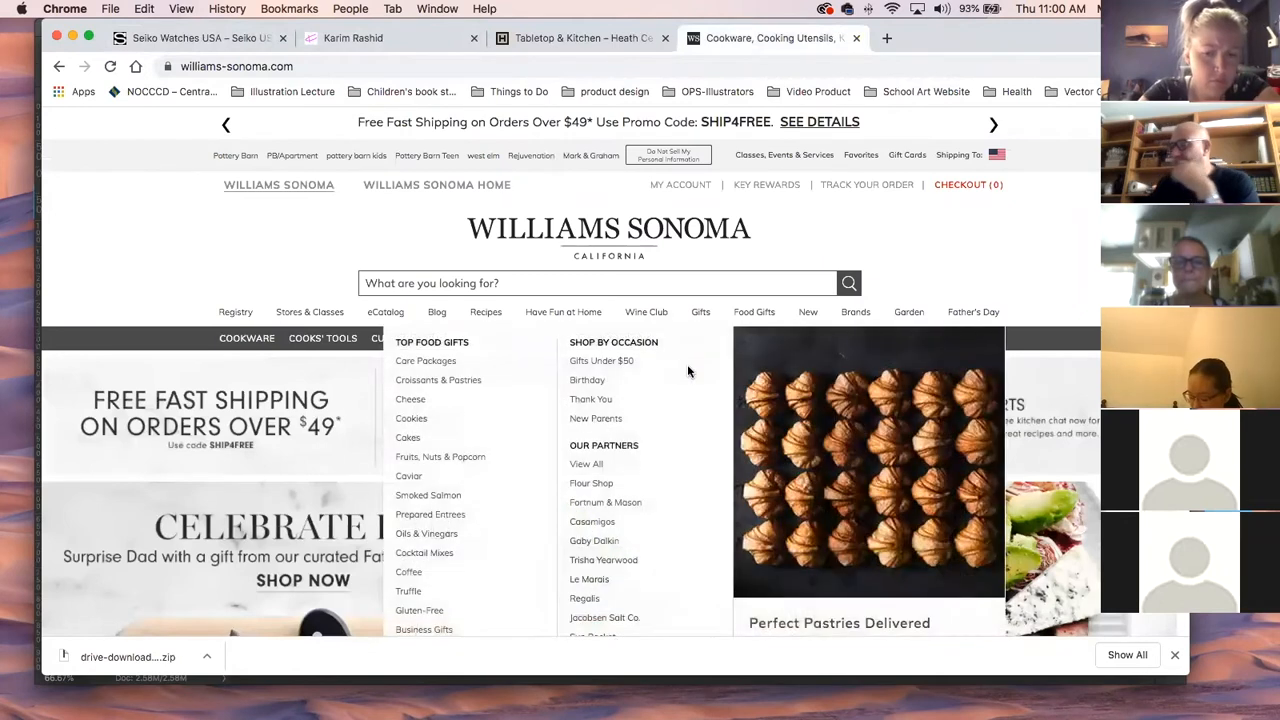
scroll(385, 397, "down", 3)
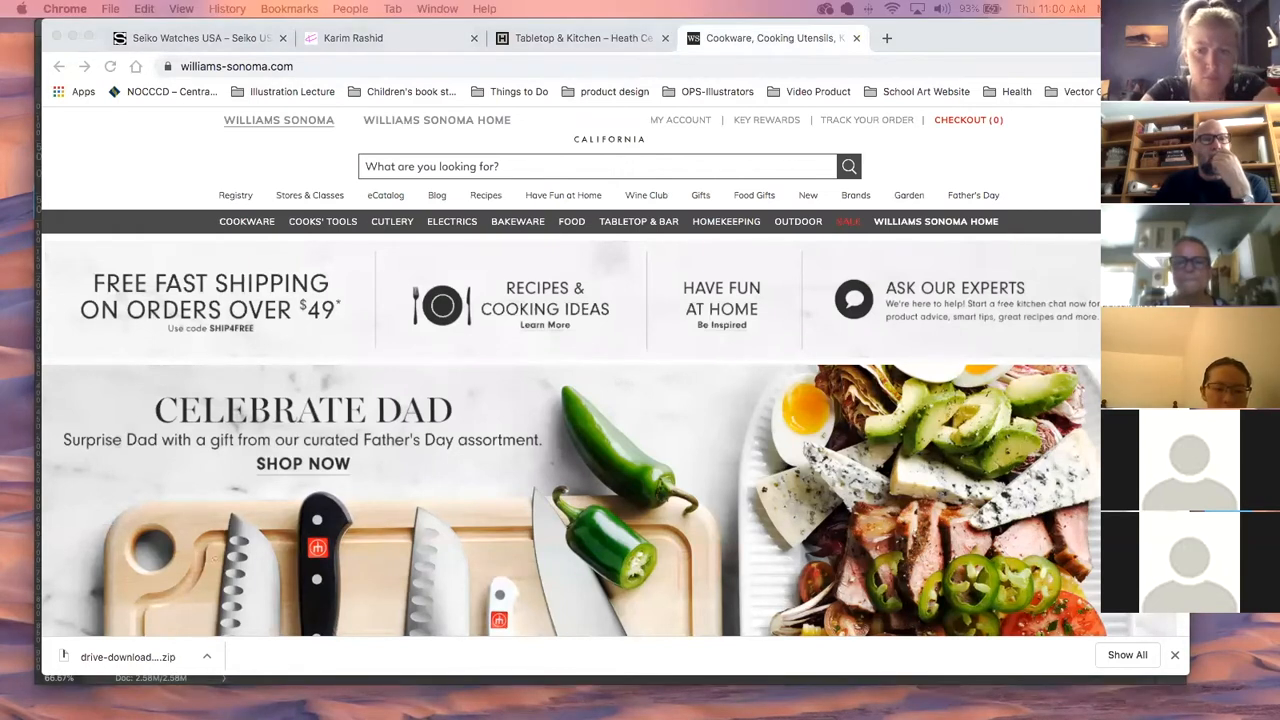
Return to Photoshop, close Watch-High-Quality-PNG.png, and move the Photoshop window down out of the way.
key("super+Tab")
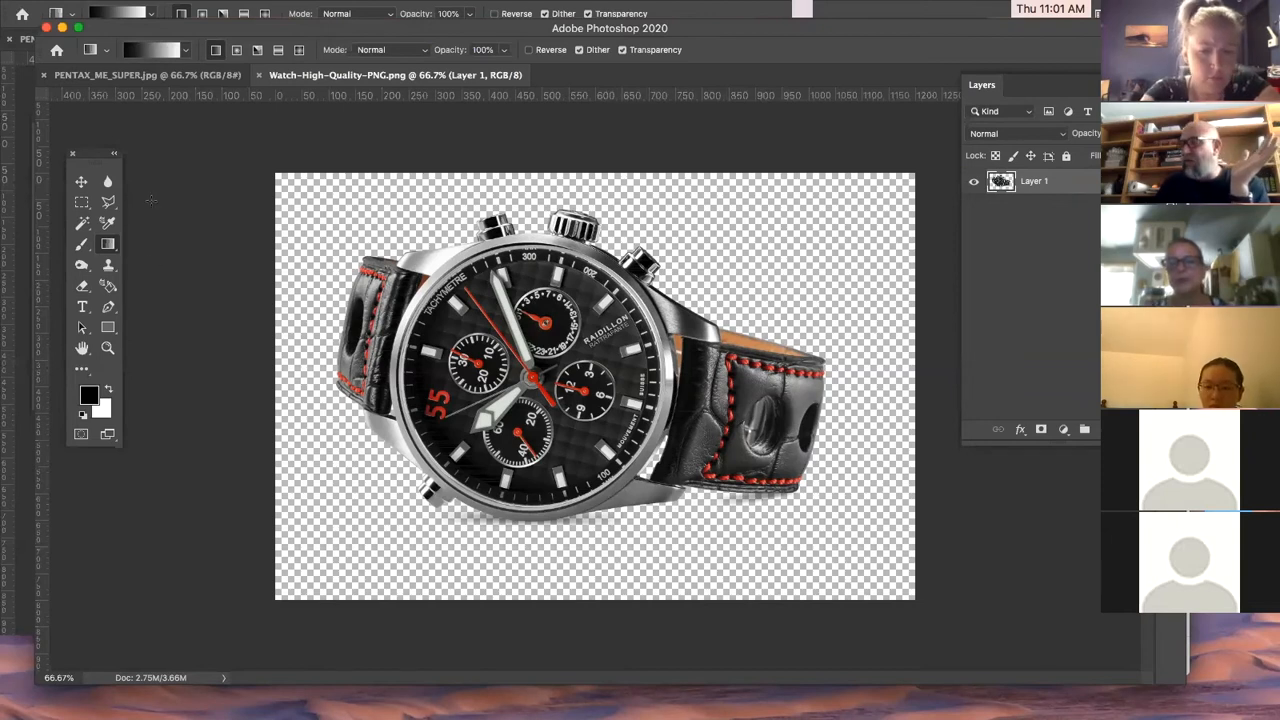
left_click(258, 75)
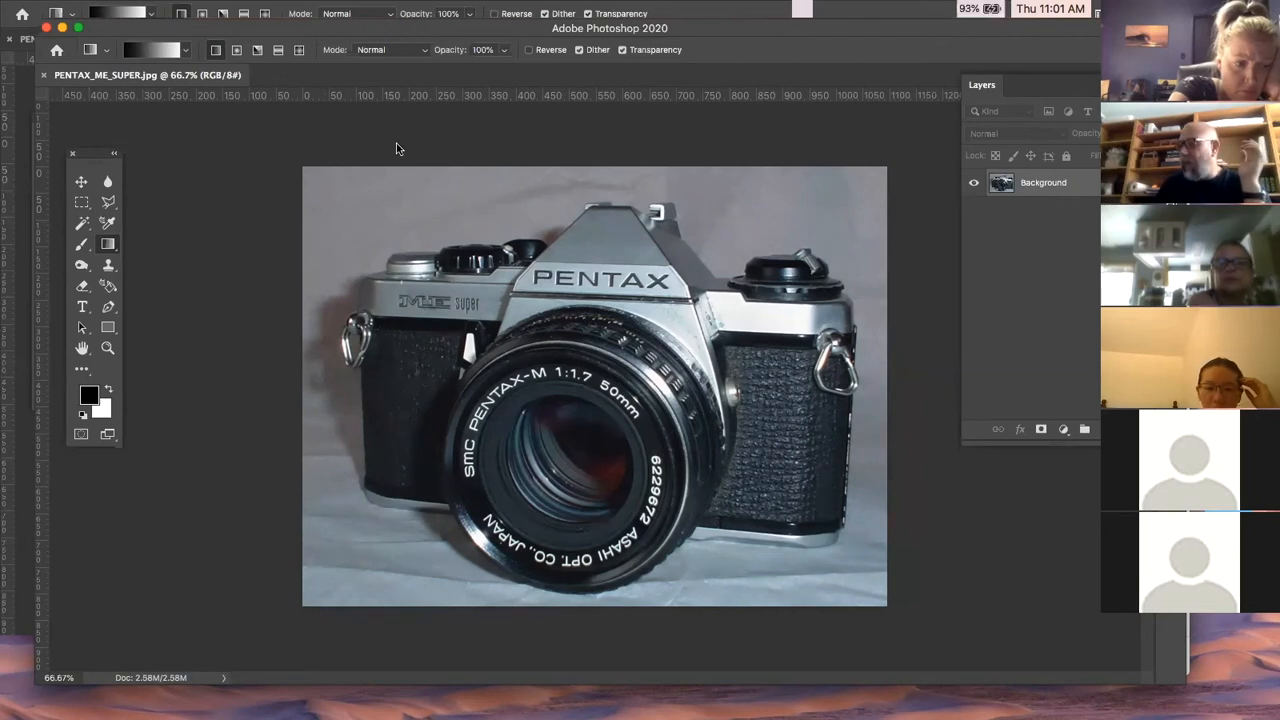
left_click_drag(270, 25, 185, 587)
Switch to the Seiko site in Chrome and examine the enlarged SKK878 product image with two reflected watches, closing it when done.
left_click(929, 43)
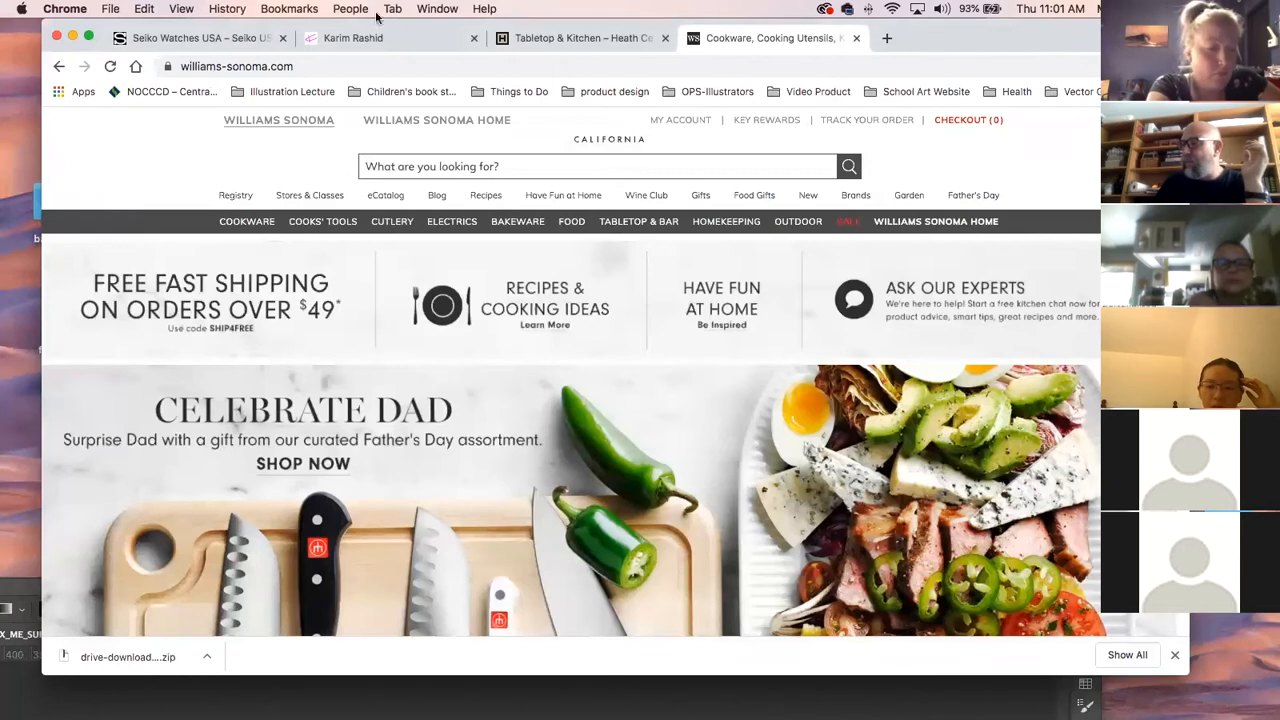
left_click(220, 39)
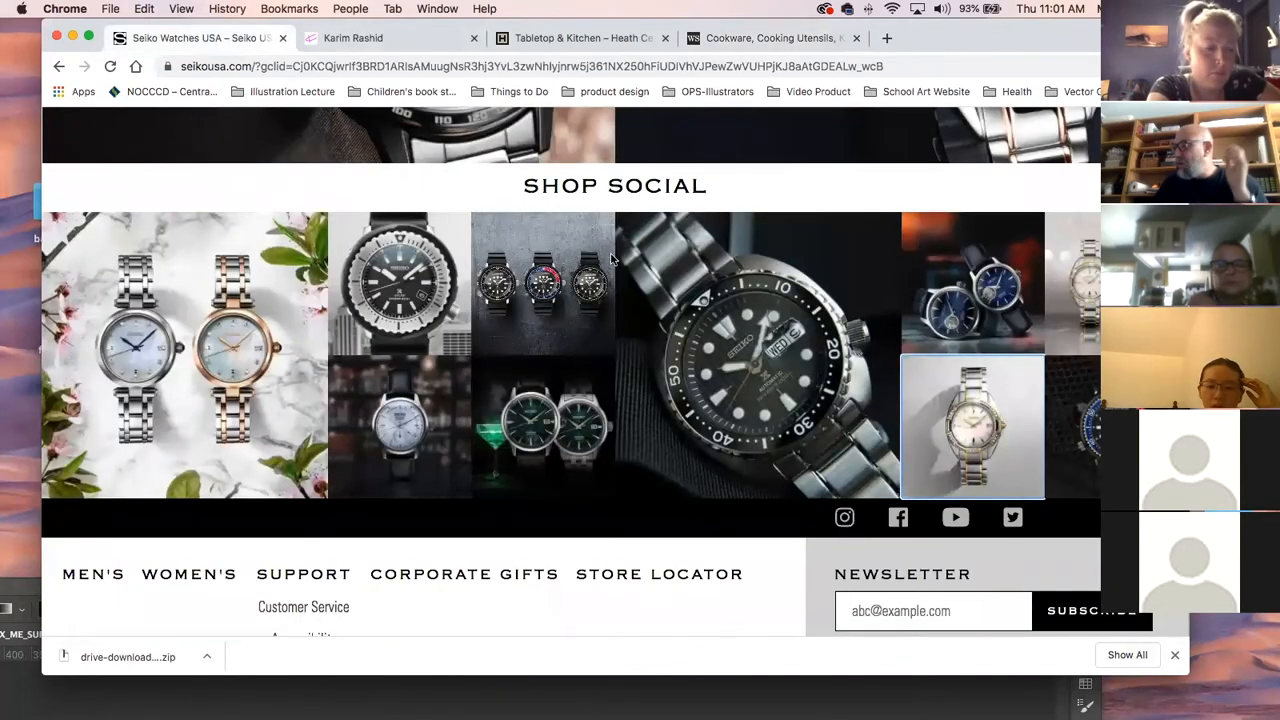
left_click(1075, 320)
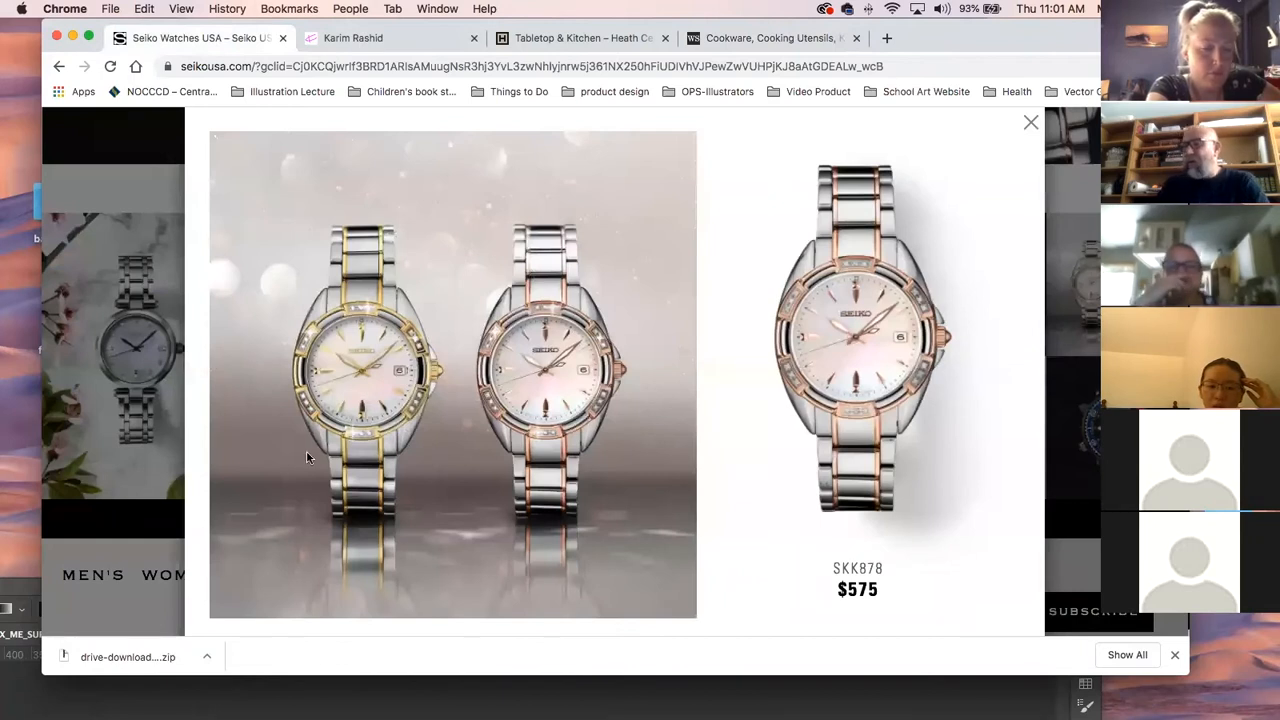
mouse_move(767, 356)
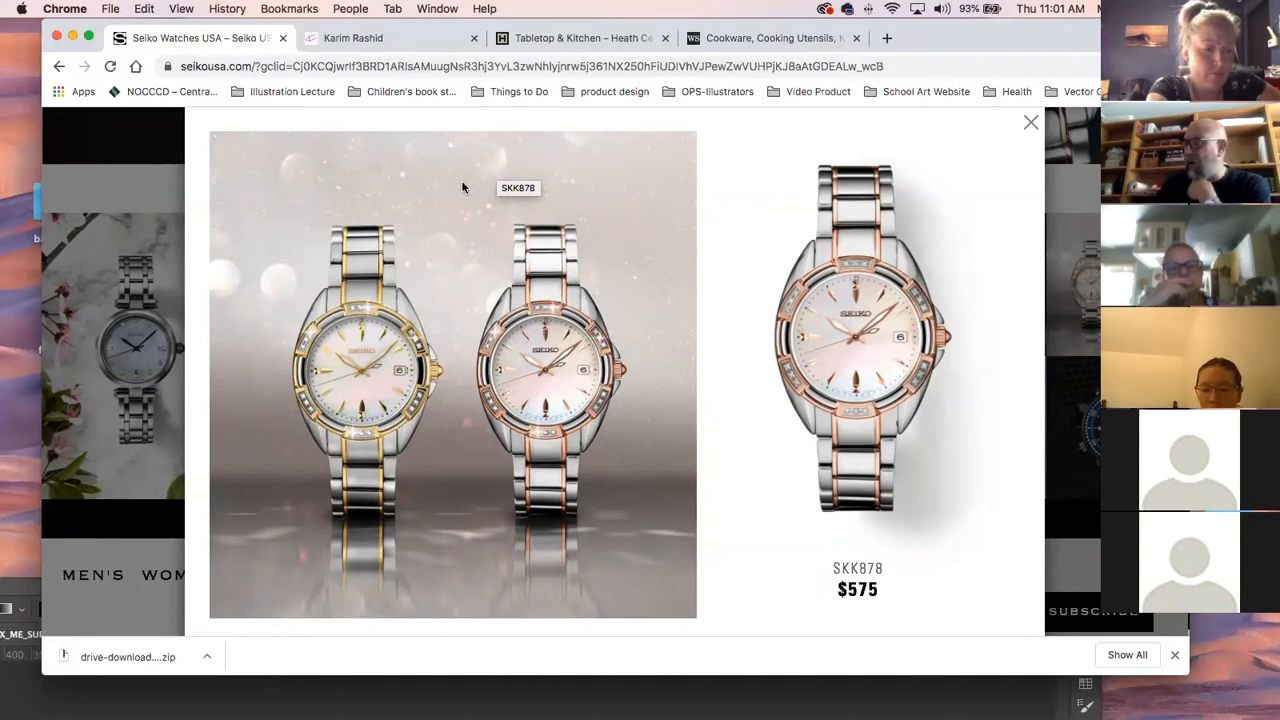
mouse_move(848, 238)
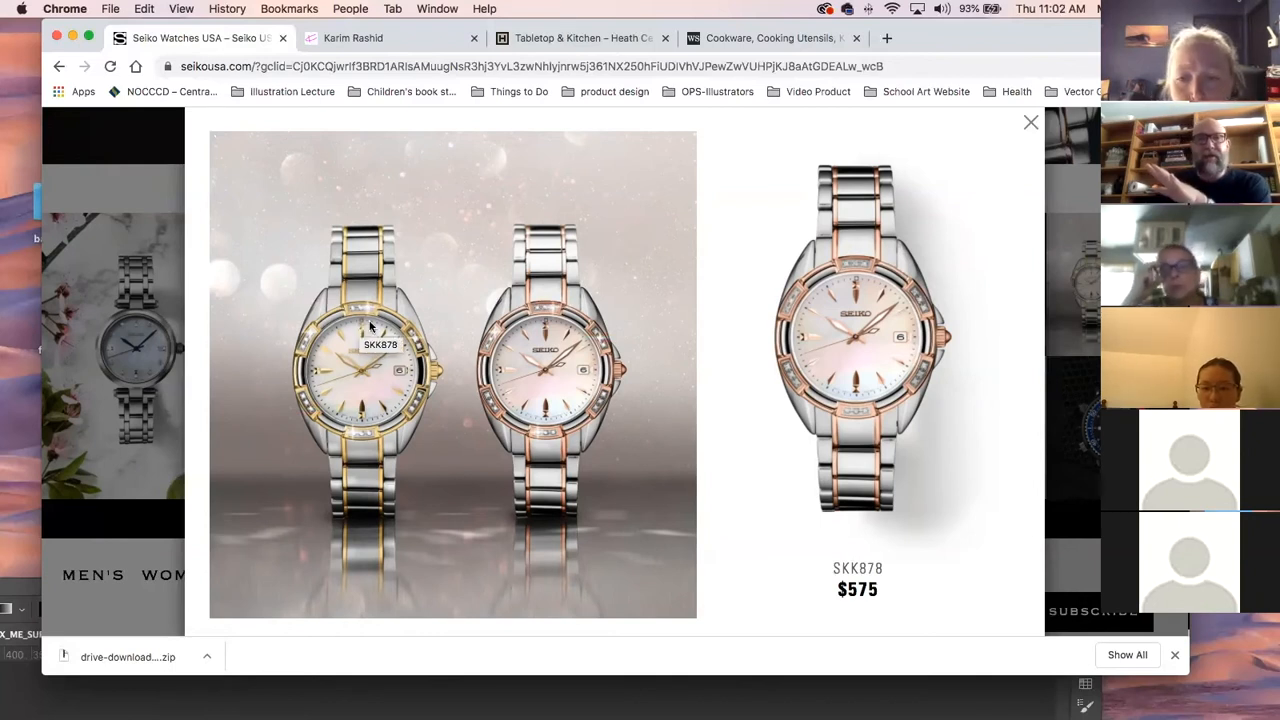
mouse_move(840, 262)
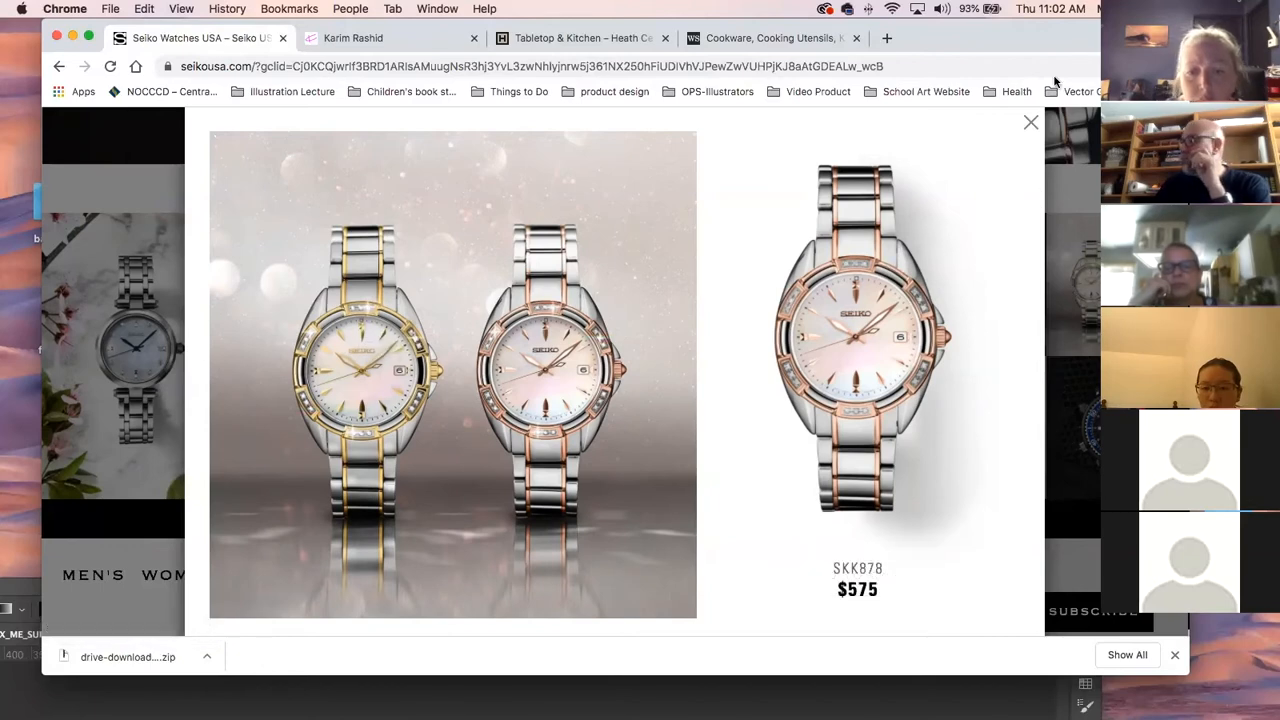
left_click(1032, 122)
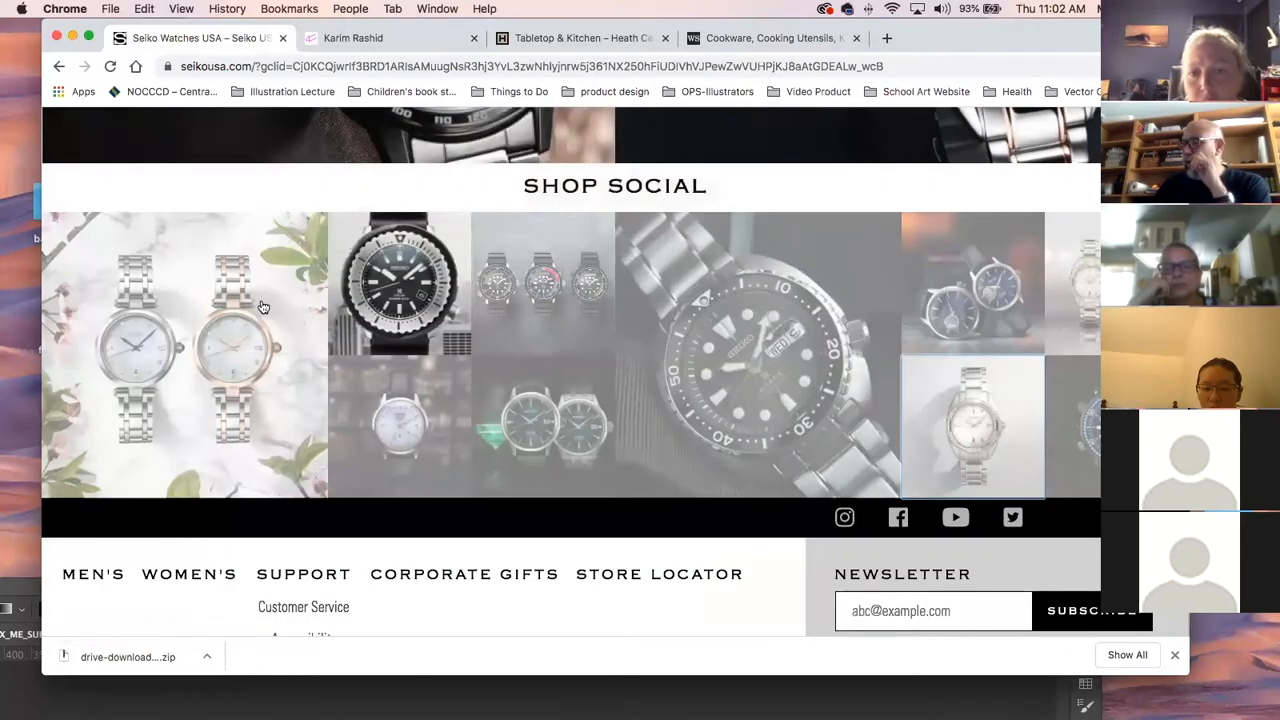
Examine the enlarged Seiko image of two watches on marble with flowers, close it, and switch to the Karim Rashid site.
left_click(226, 323)
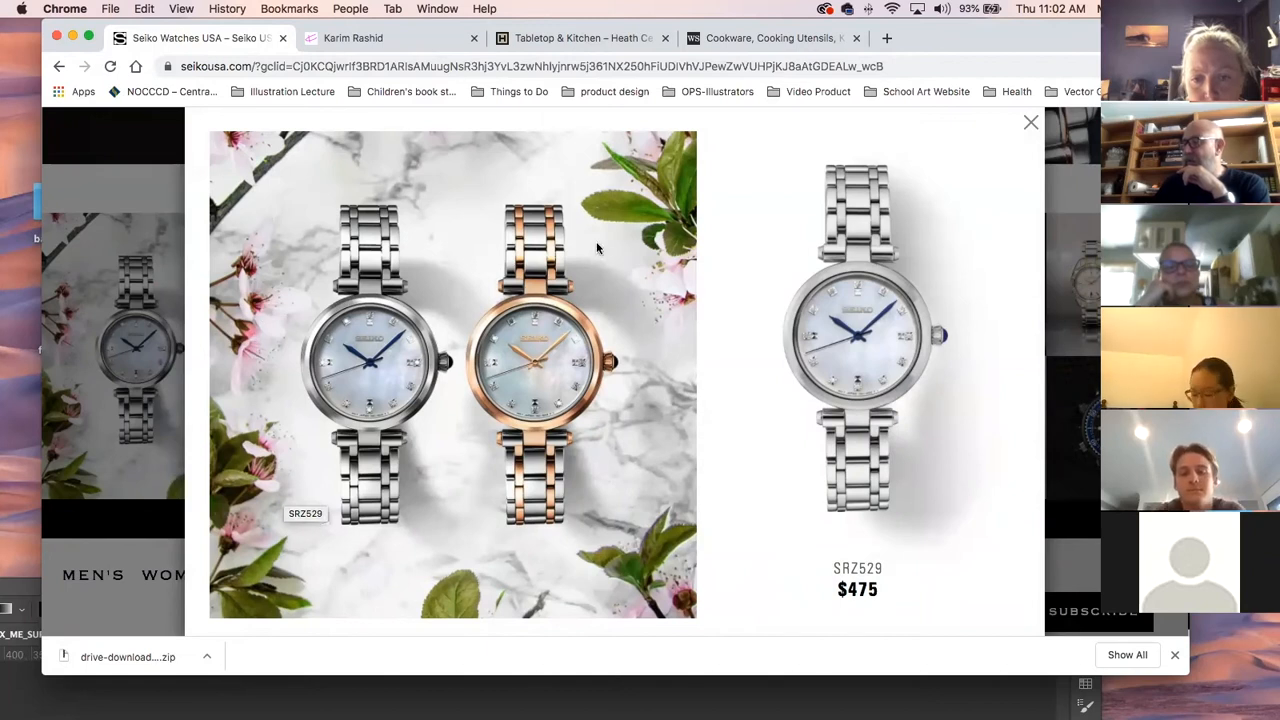
mouse_move(751, 380)
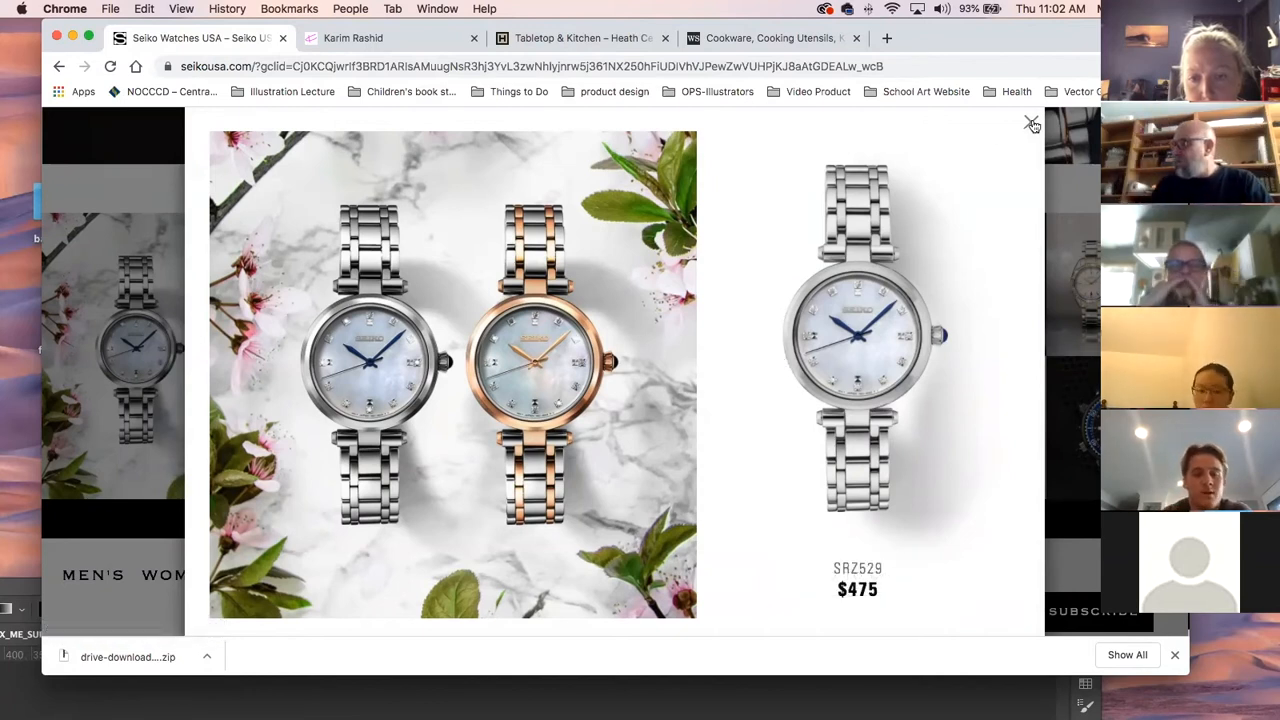
left_click(1031, 122)
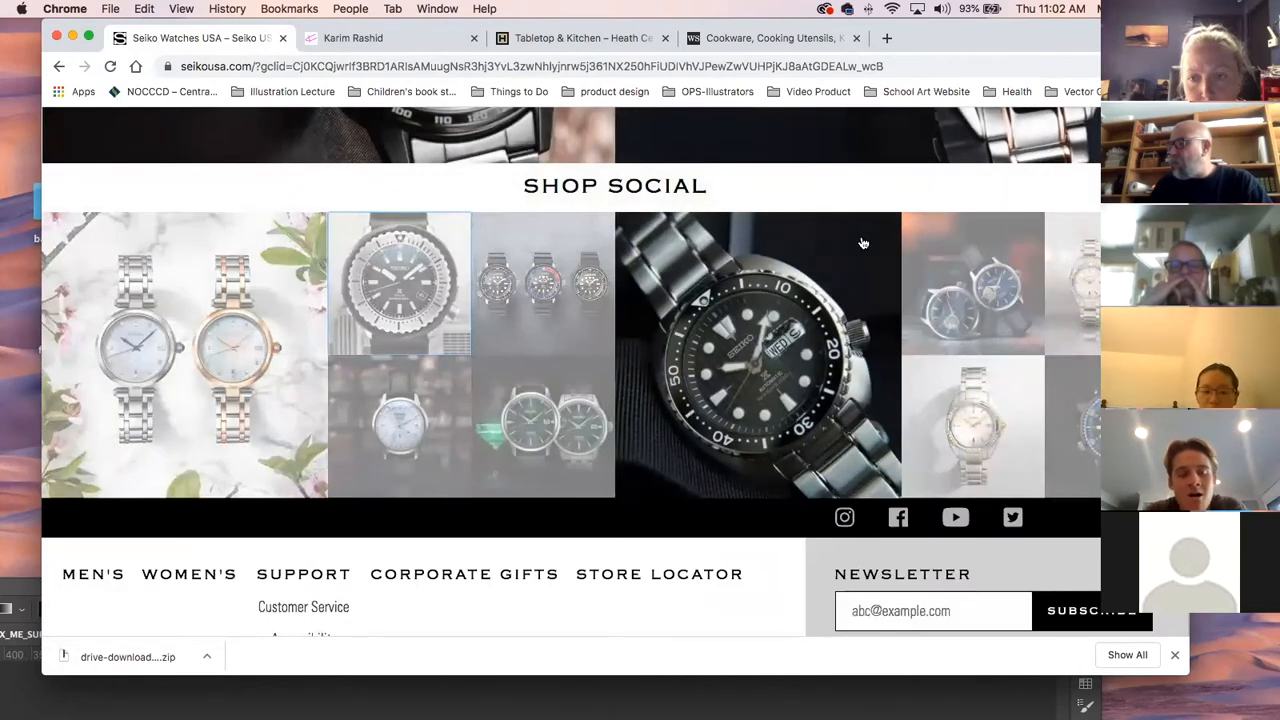
left_click(380, 41)
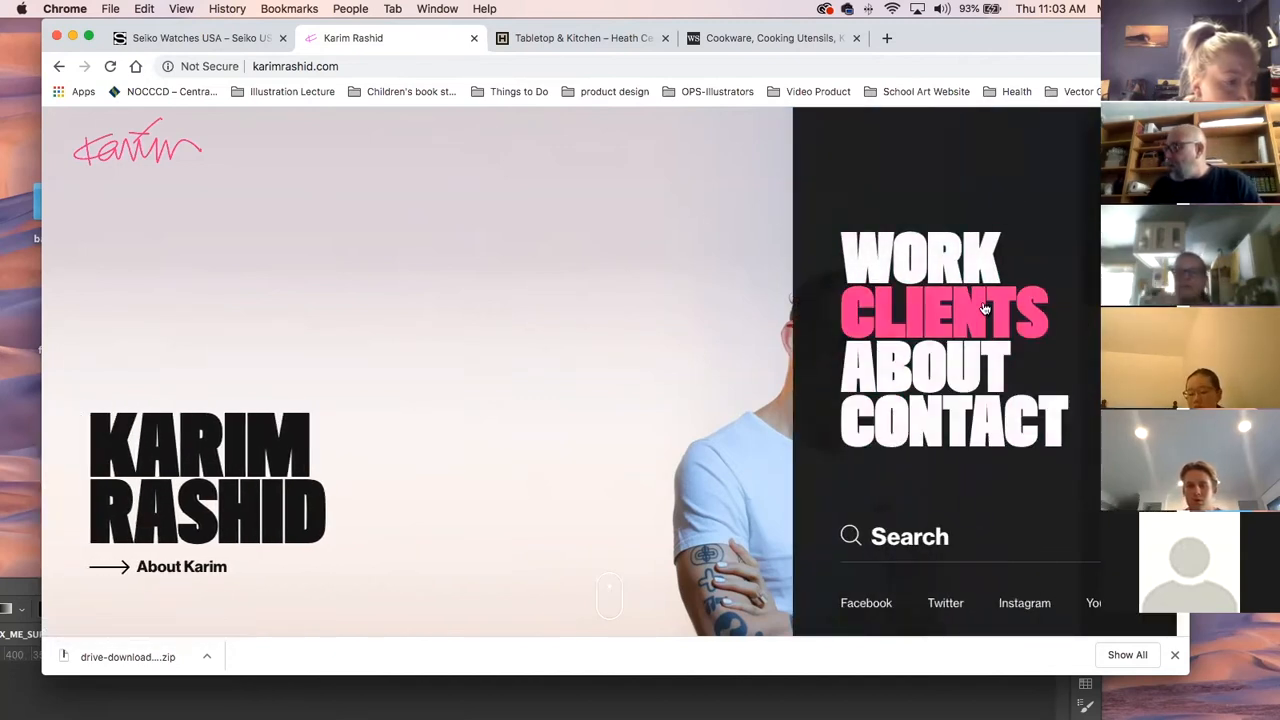
Open the Furniture category from the Karim Rashid site's work section and view the Voxel Sun Lounger project.
left_click(969, 252)
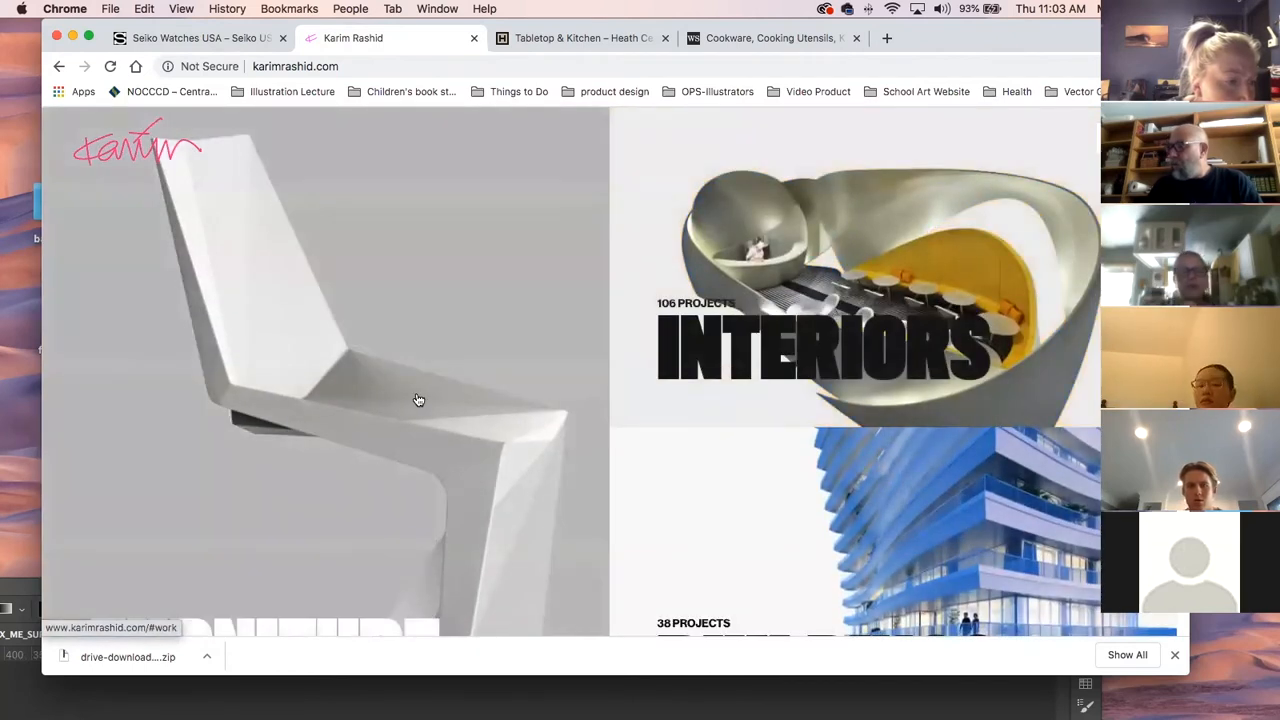
left_click(419, 400)
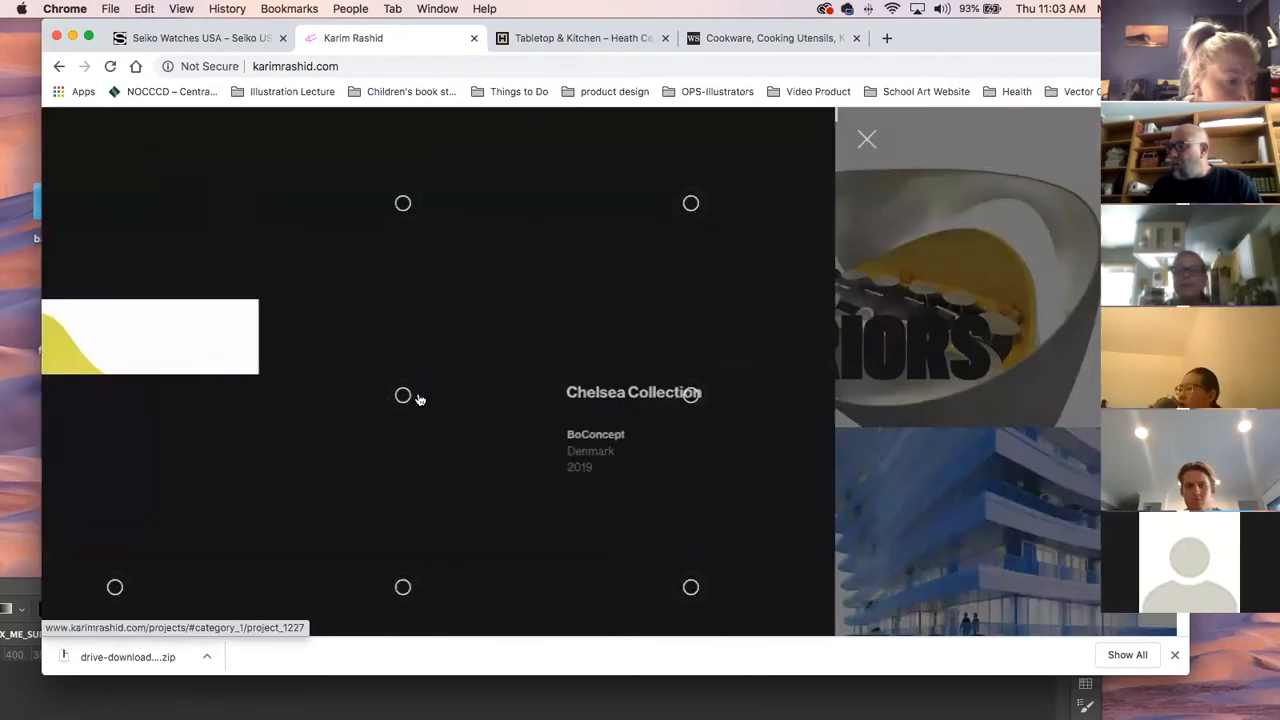
left_click(720, 265)
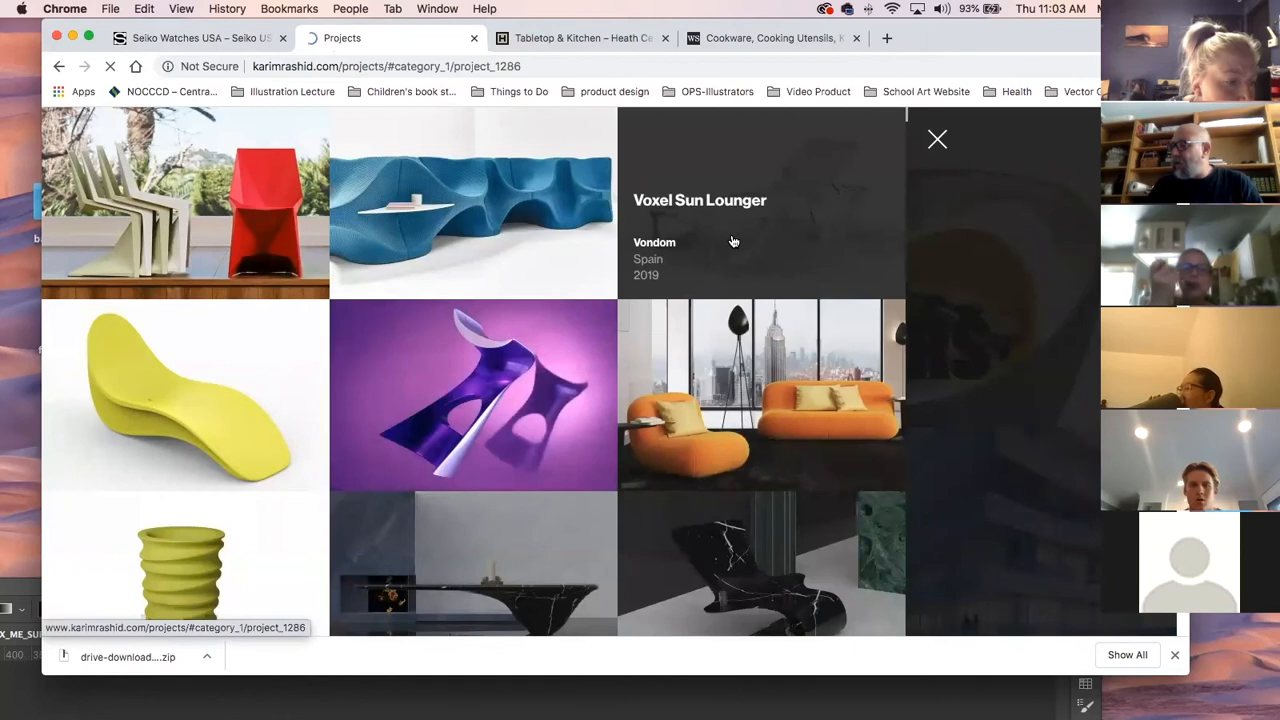
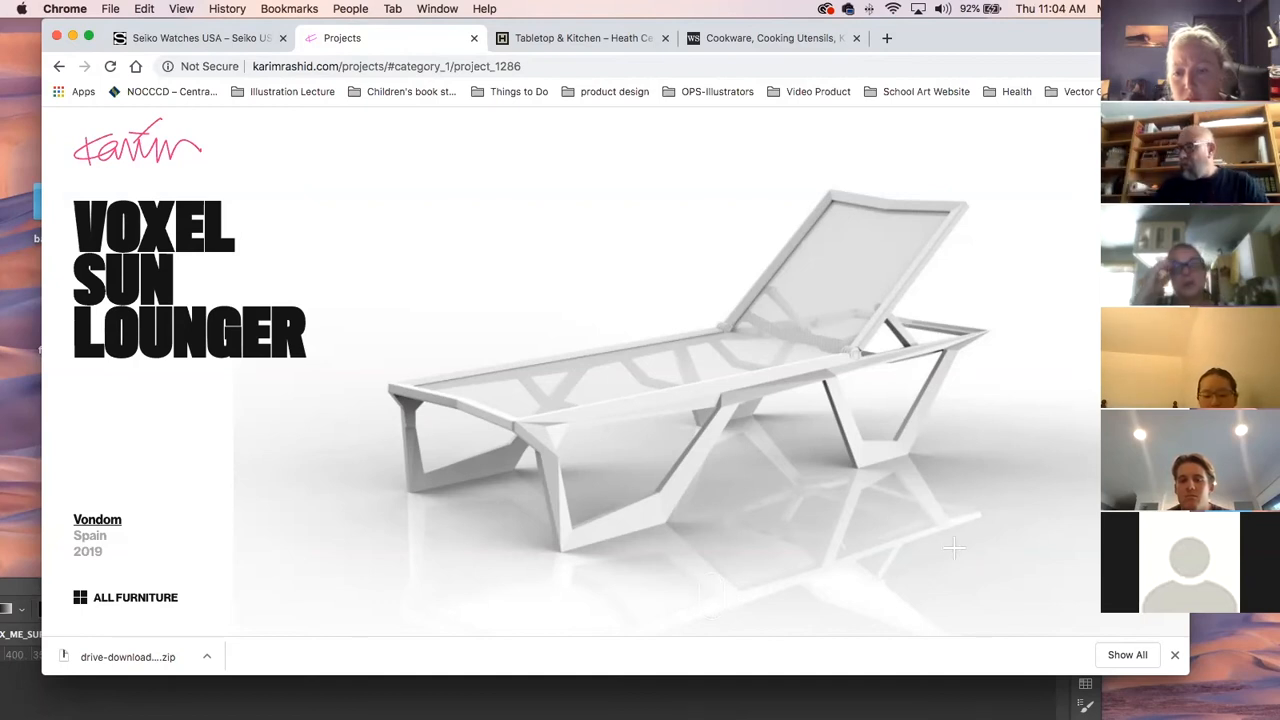
Compare the Voxel Sun Lounger's floor reflection with the shadow under the yellow Bikini Lounger, switching back and forth between both projects.
left_click(712, 545)
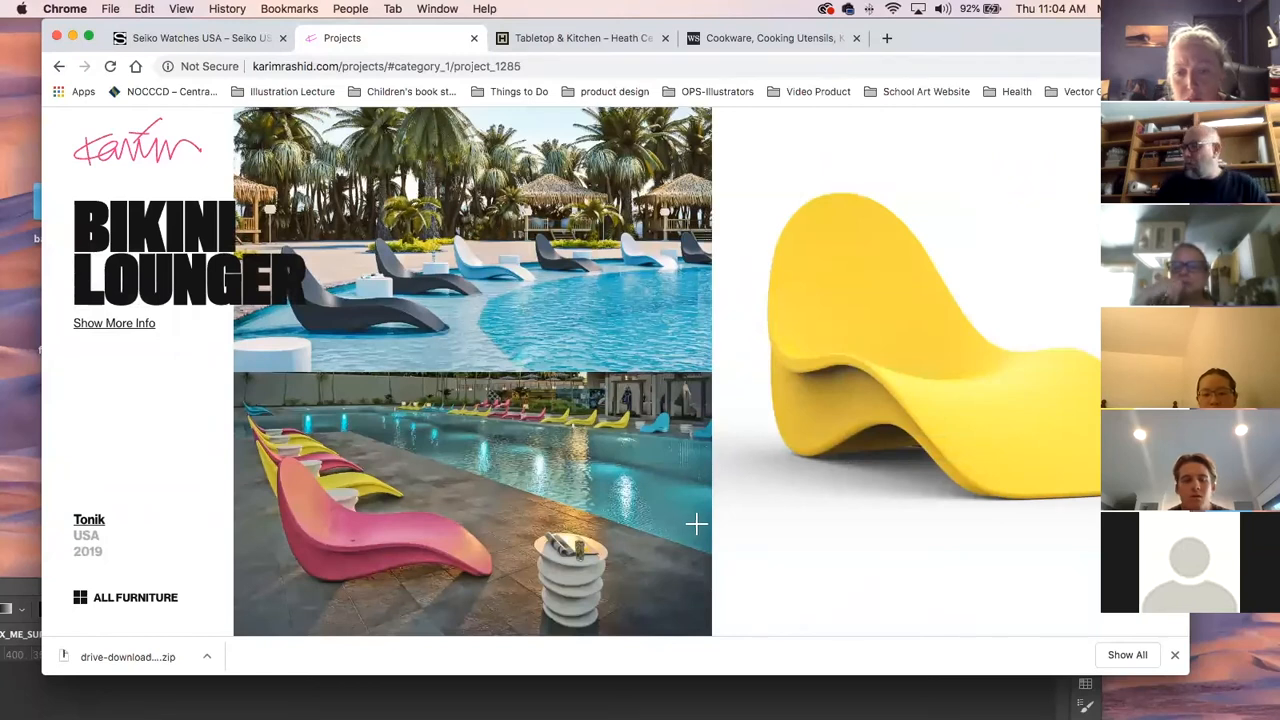
left_click(697, 520)
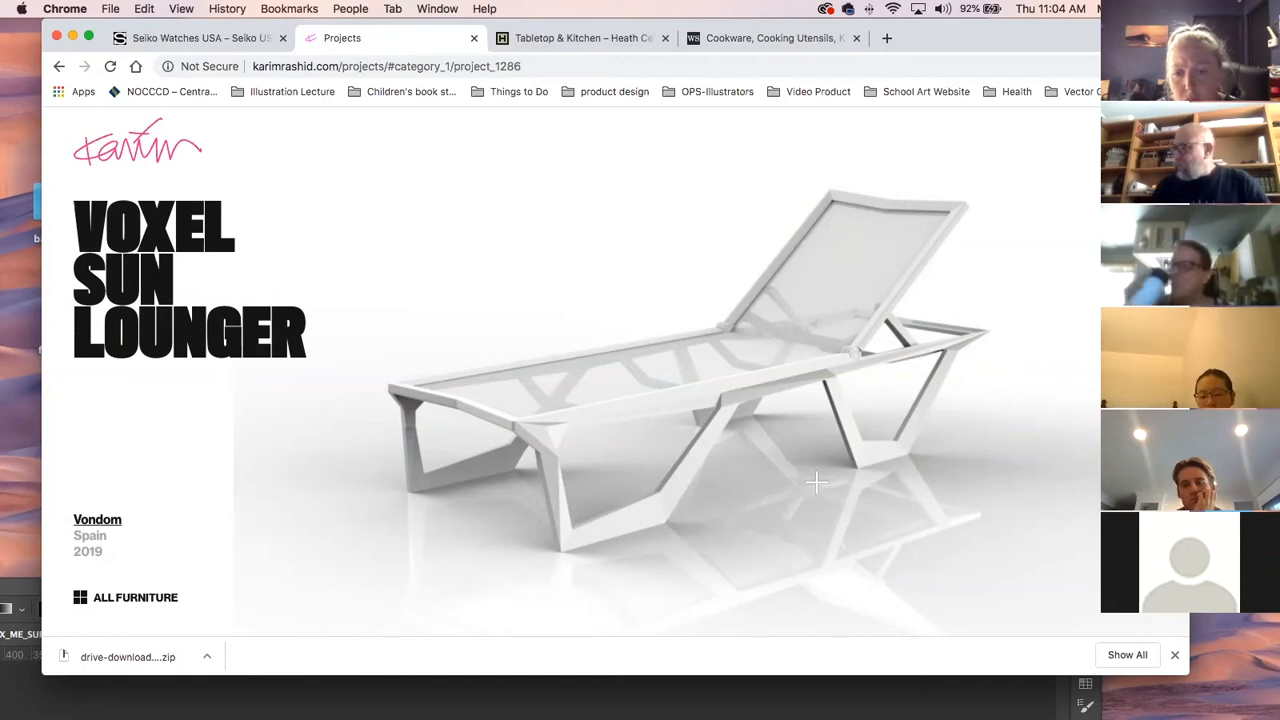
scroll(817, 483, "down", 3)
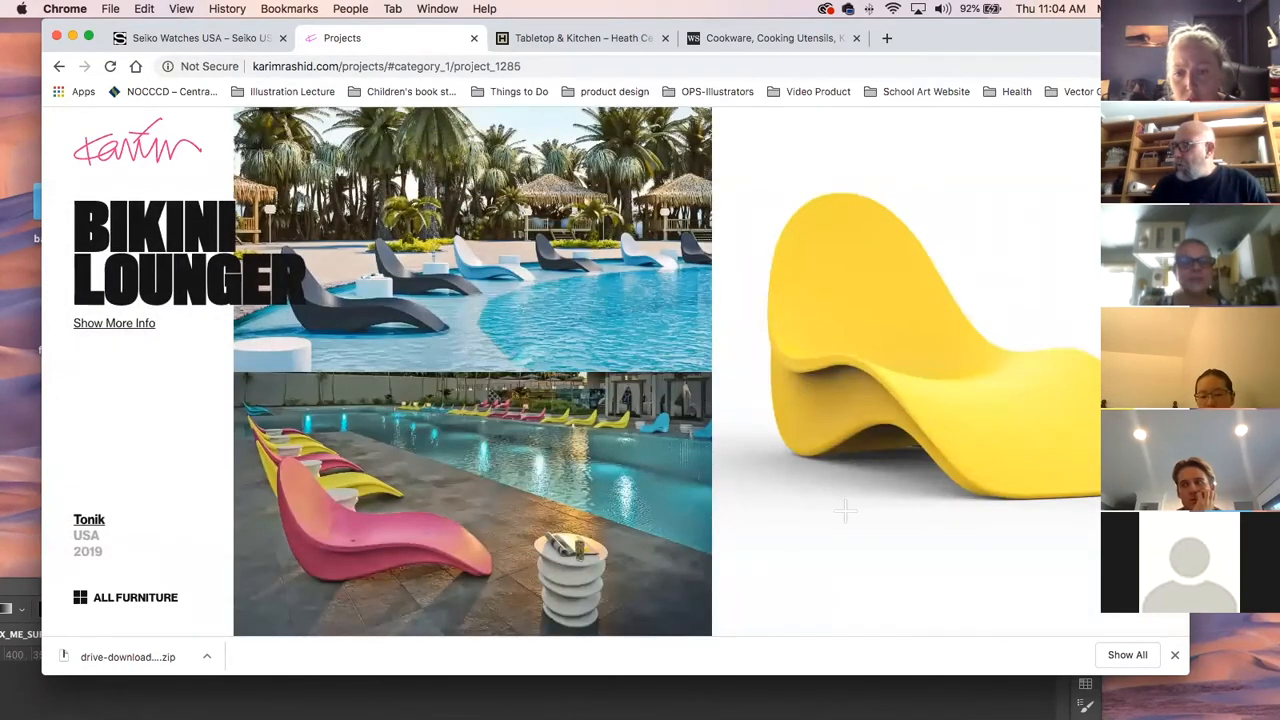
scroll(845, 511, "up", 3)
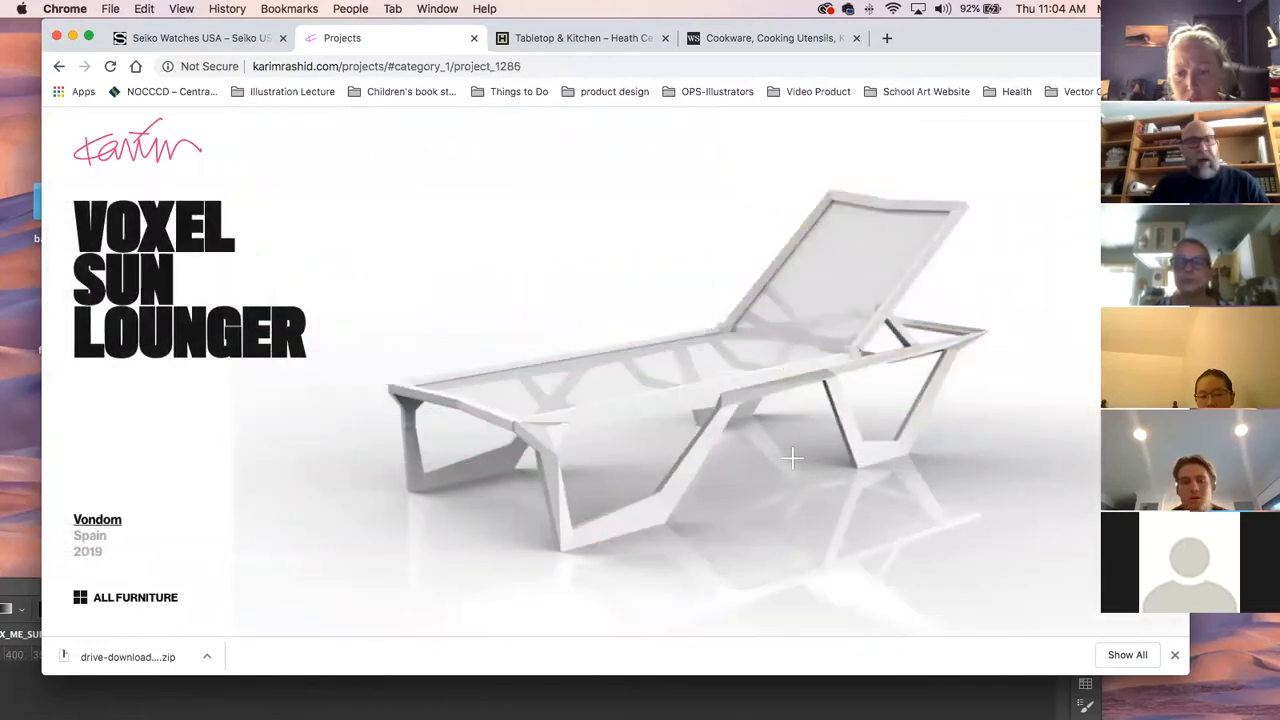
scroll(800, 470, "down", 3)
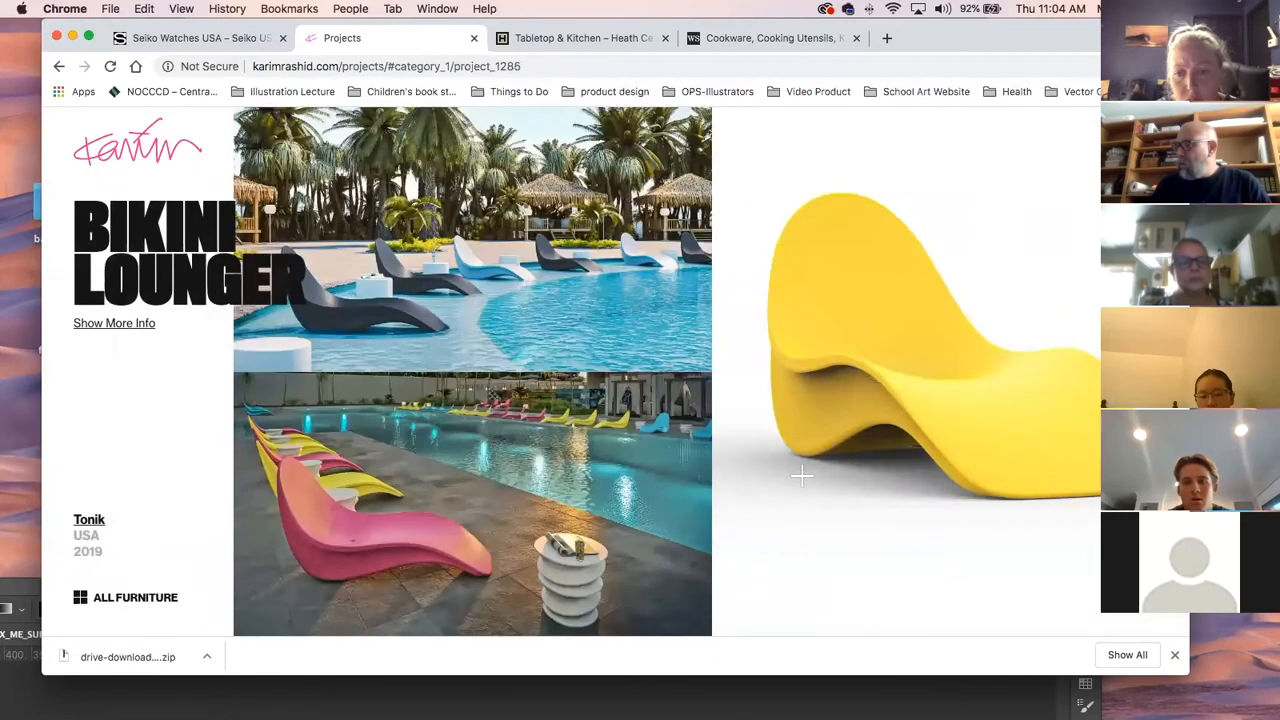
scroll(729, 452, "up", 3)
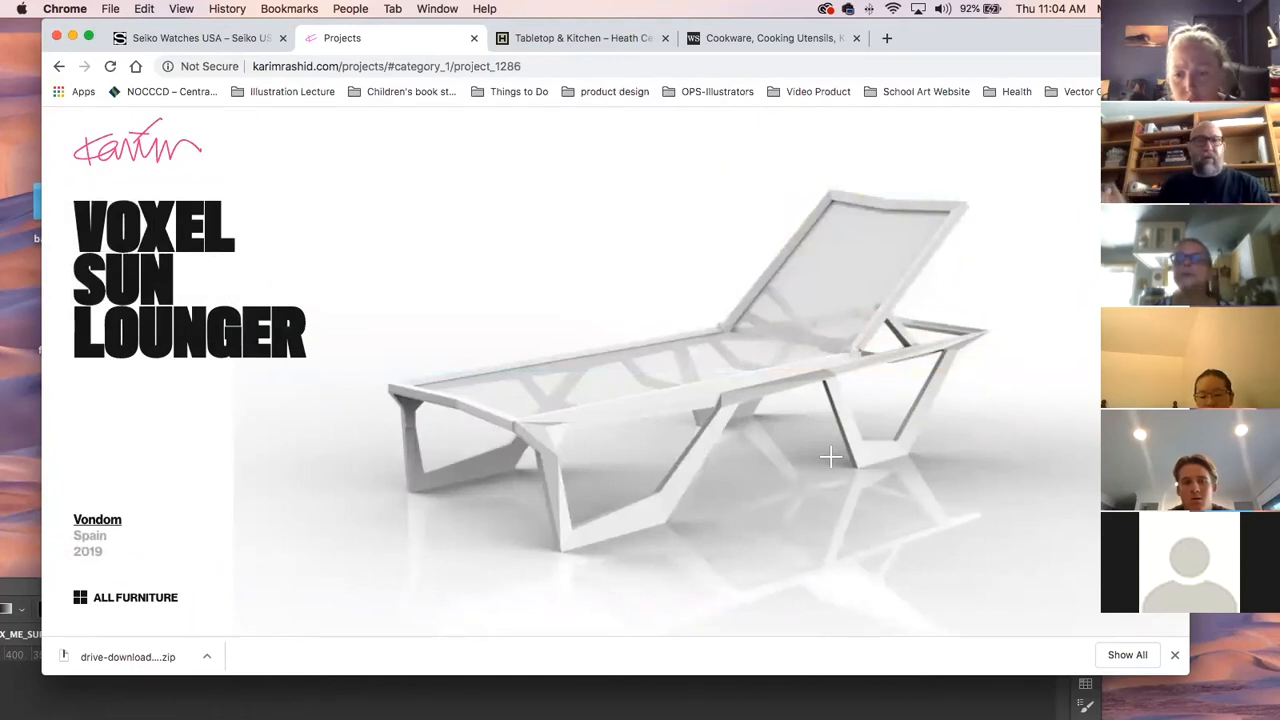
scroll(878, 487, "down", 3)
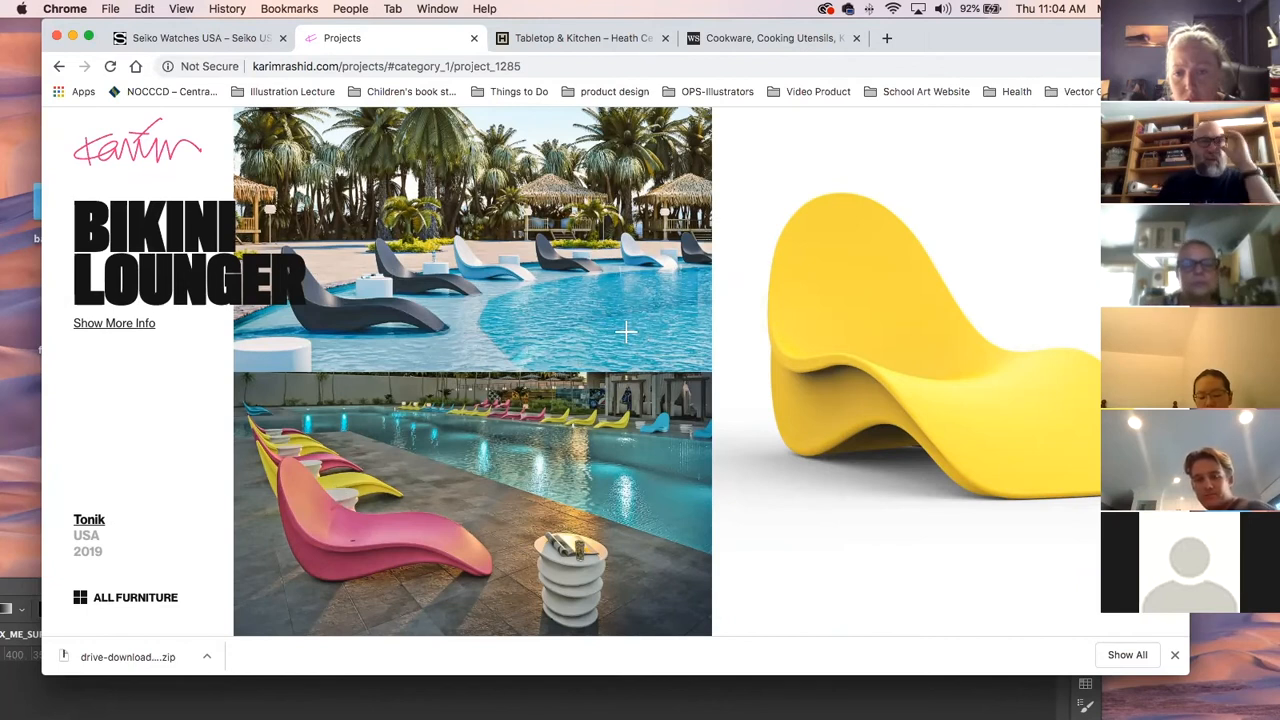
Look through the following furniture projects, from Next Collection through Chelsea Collection and Swizzle Planters to Ethos Table.
left_click(551, 383)
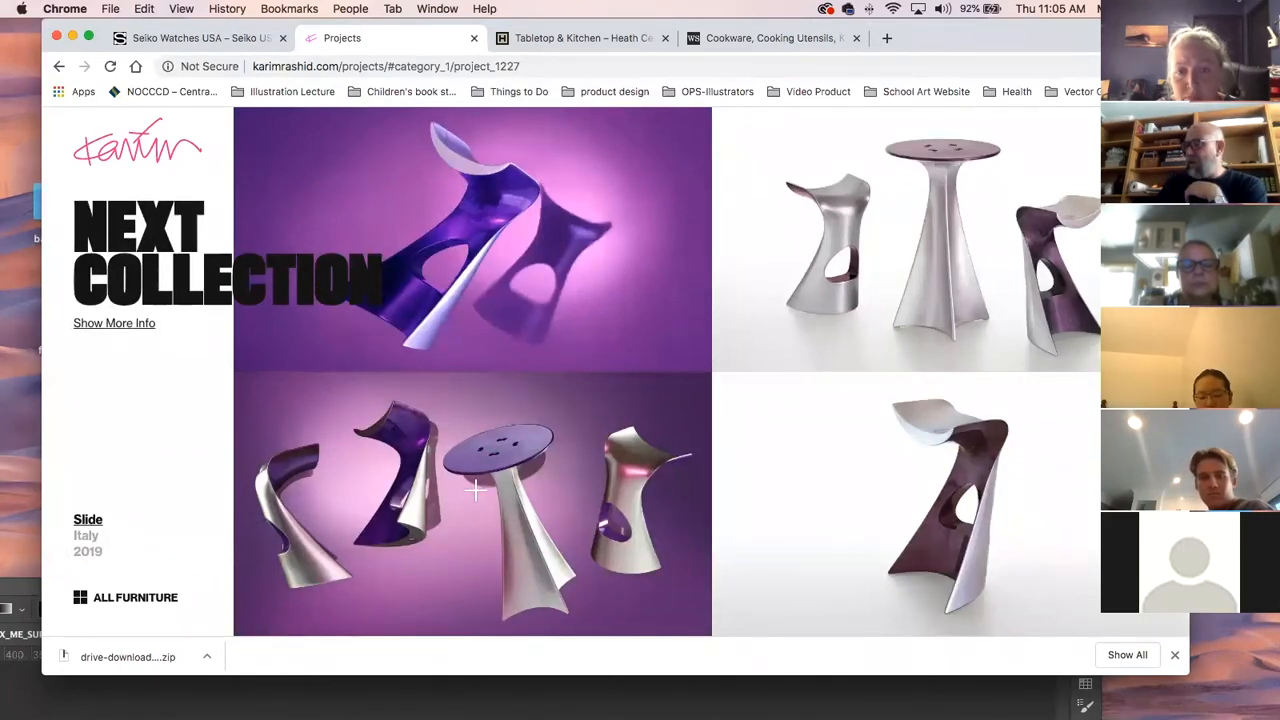
left_click(705, 396)
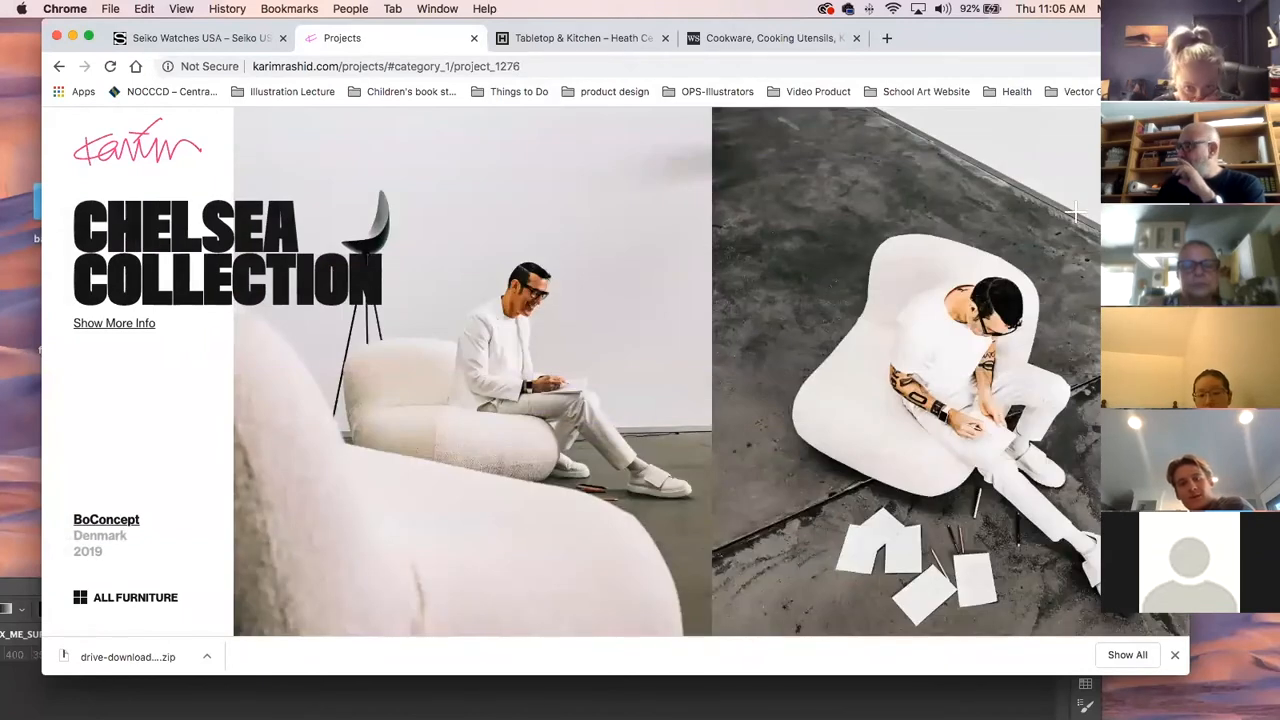
left_click(466, 421)
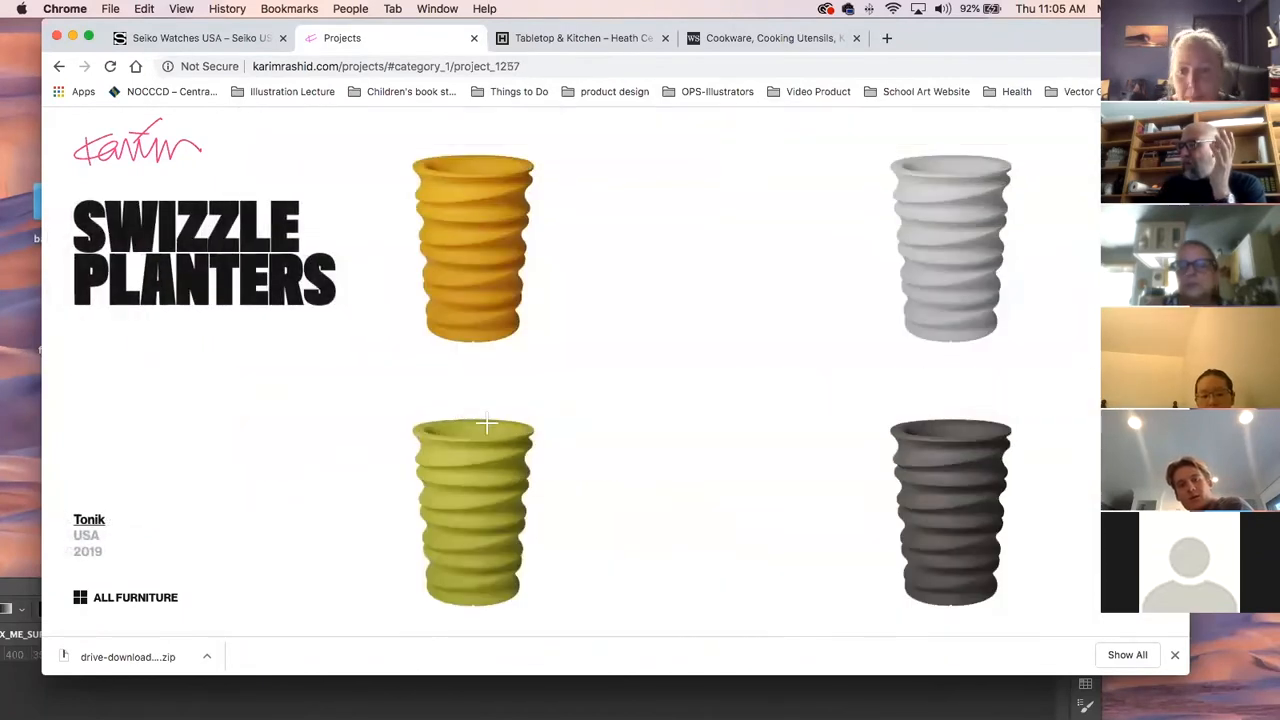
left_click(487, 428)
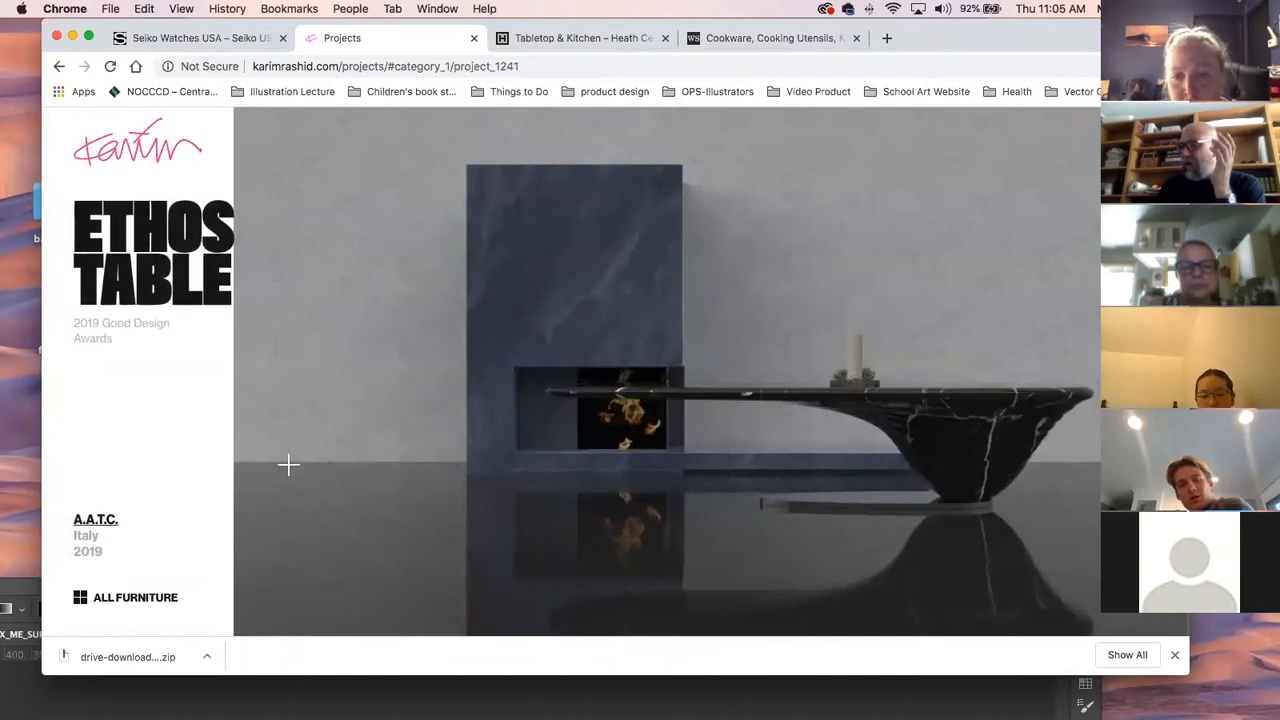
Return to the Karim Rashid work overview and open the Product category's project grid.
left_click(1141, 147)
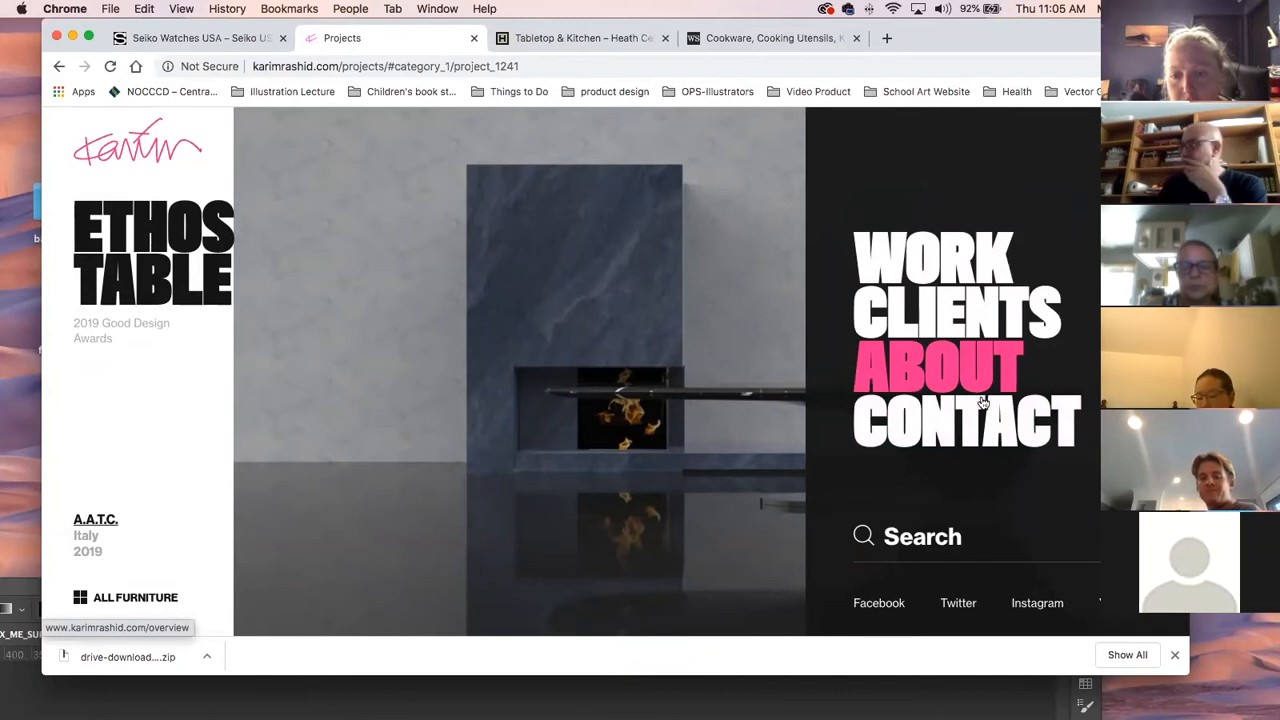
left_click(971, 272)
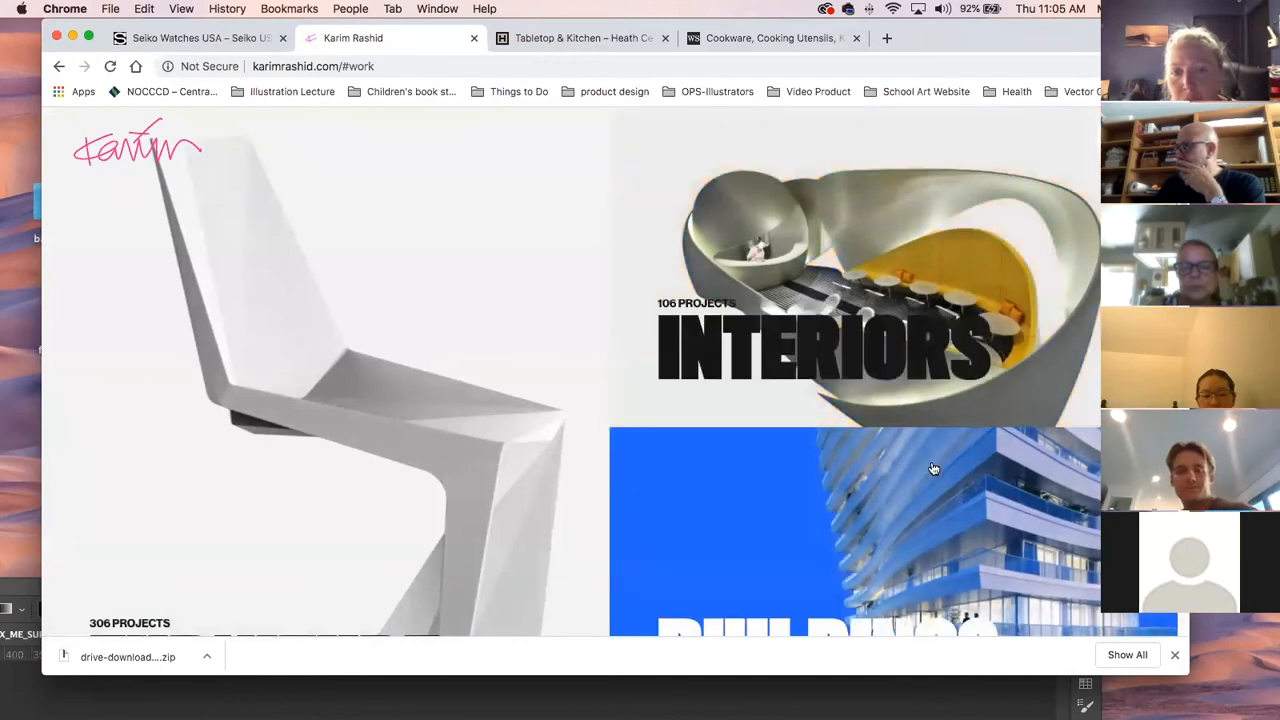
scroll(930, 467, "down", 3)
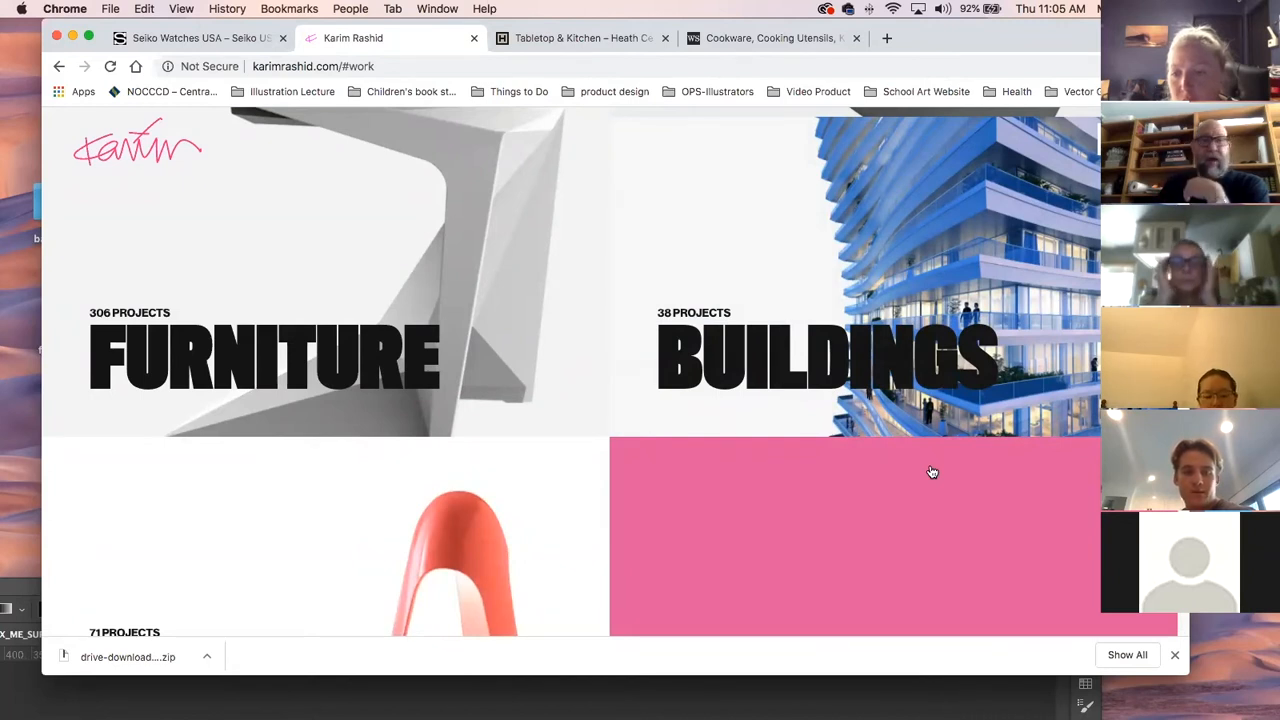
scroll(941, 470, "down", 3)
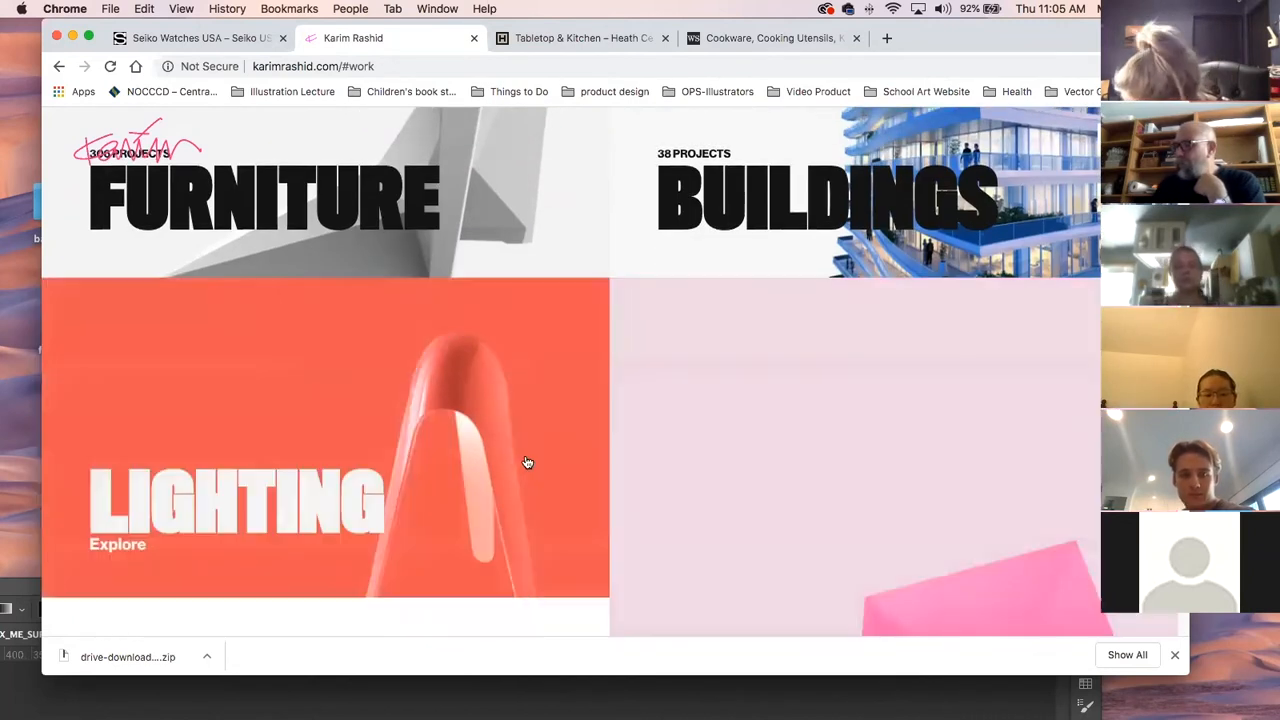
scroll(930, 457, "down", 3)
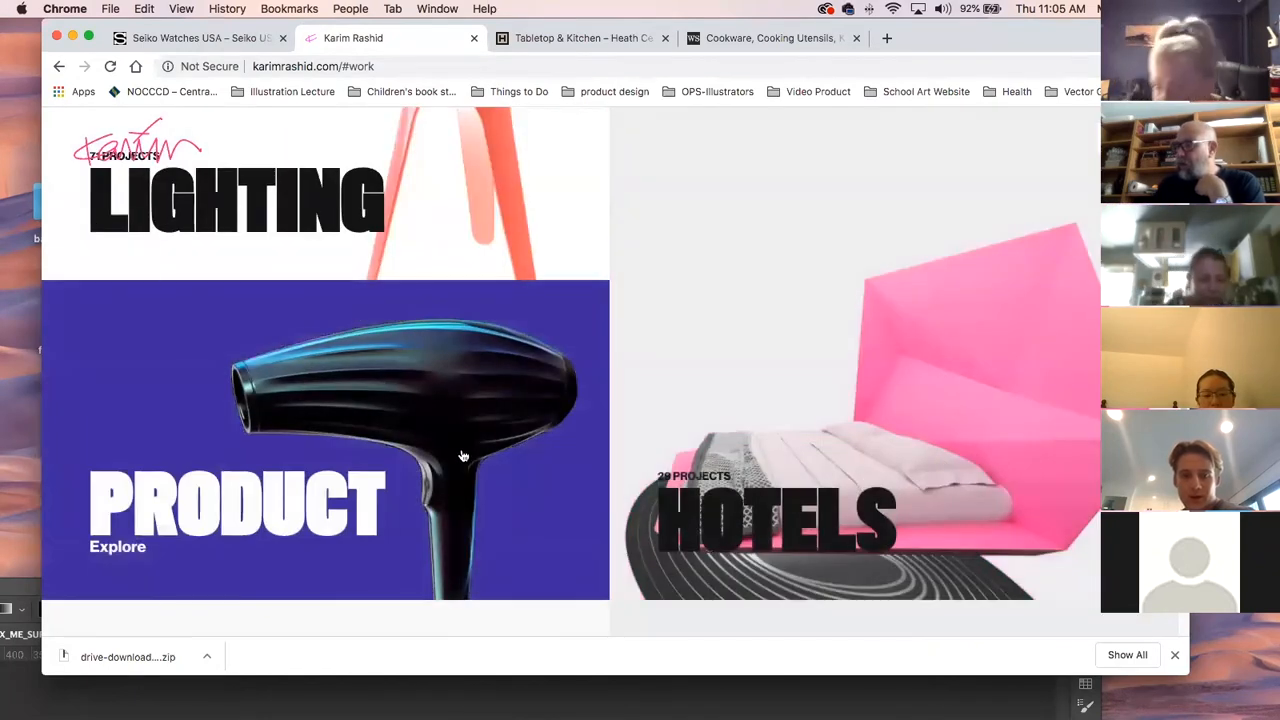
left_click(460, 452)
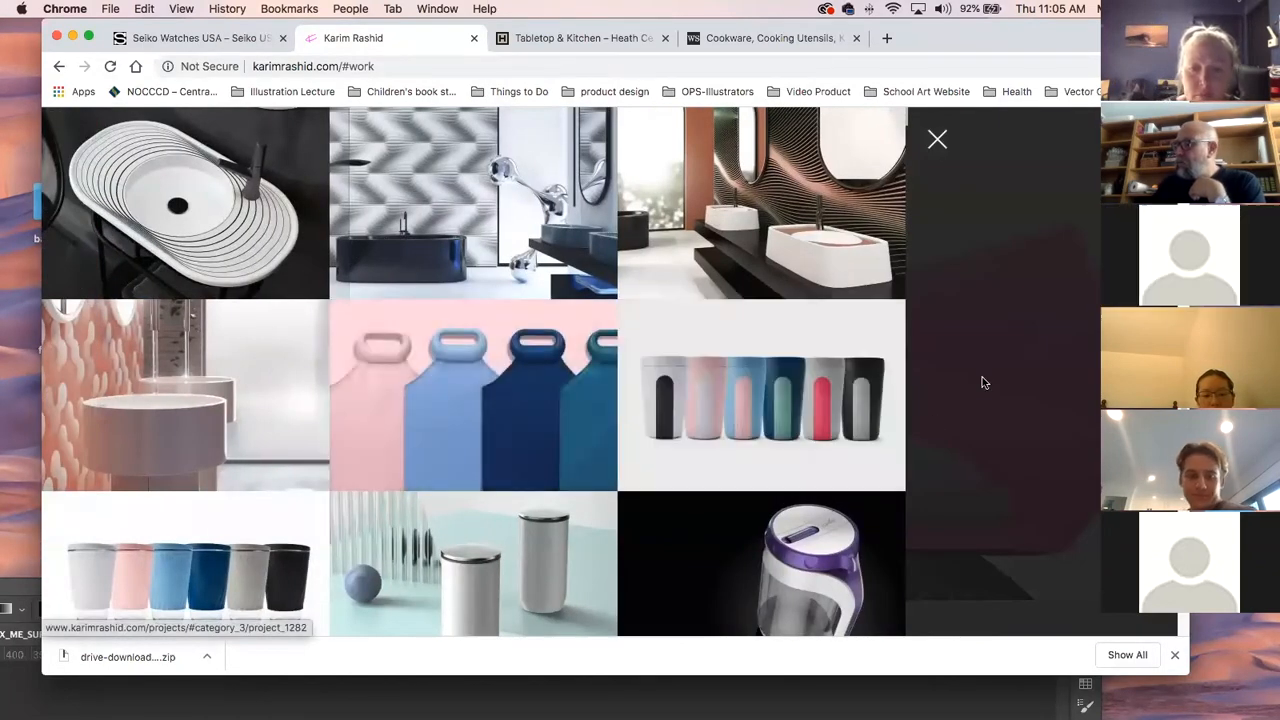
Open the Hip Coffee Cup project and compare its product images with those of the Hip Glass Cup.
left_click(759, 397)
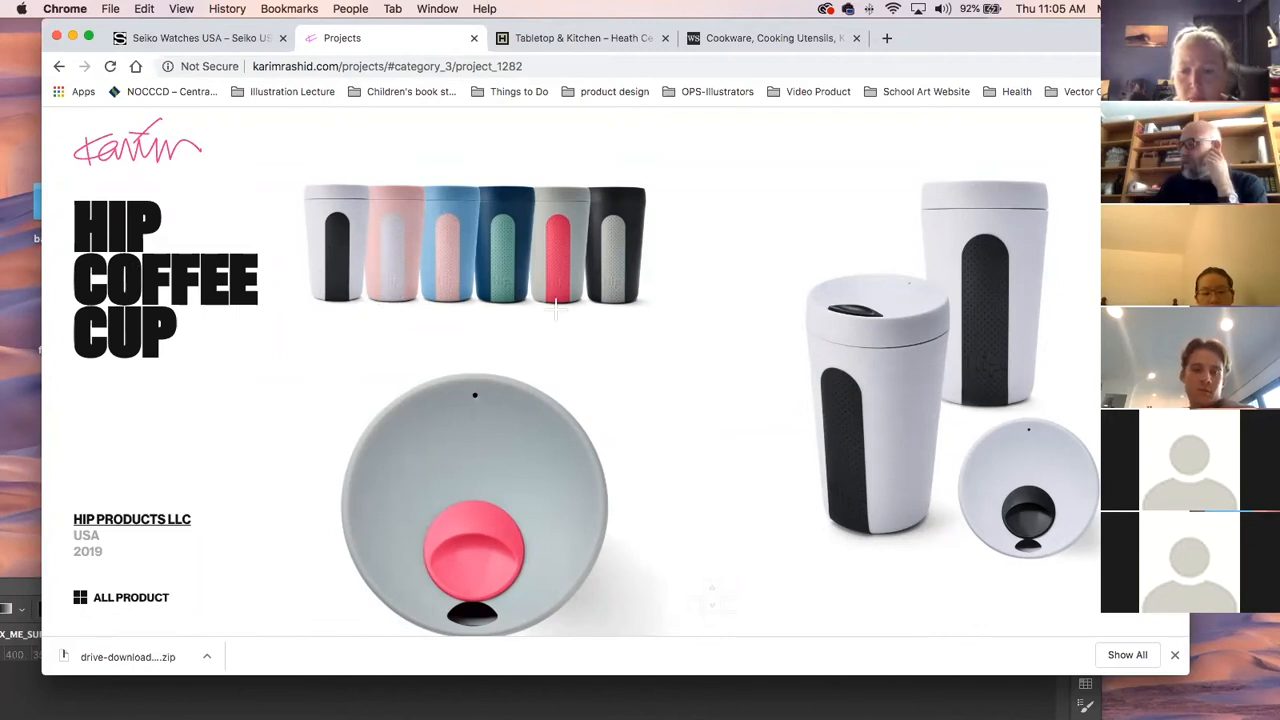
left_click(811, 412)
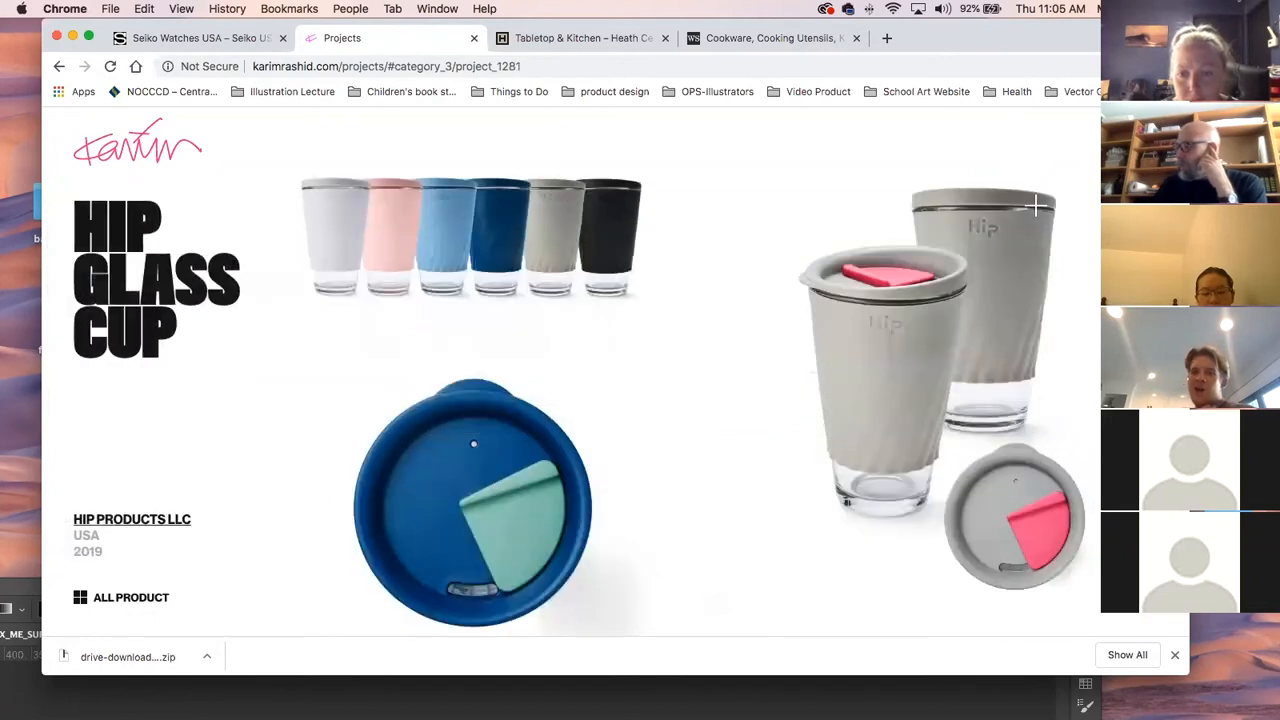
left_click(945, 371)
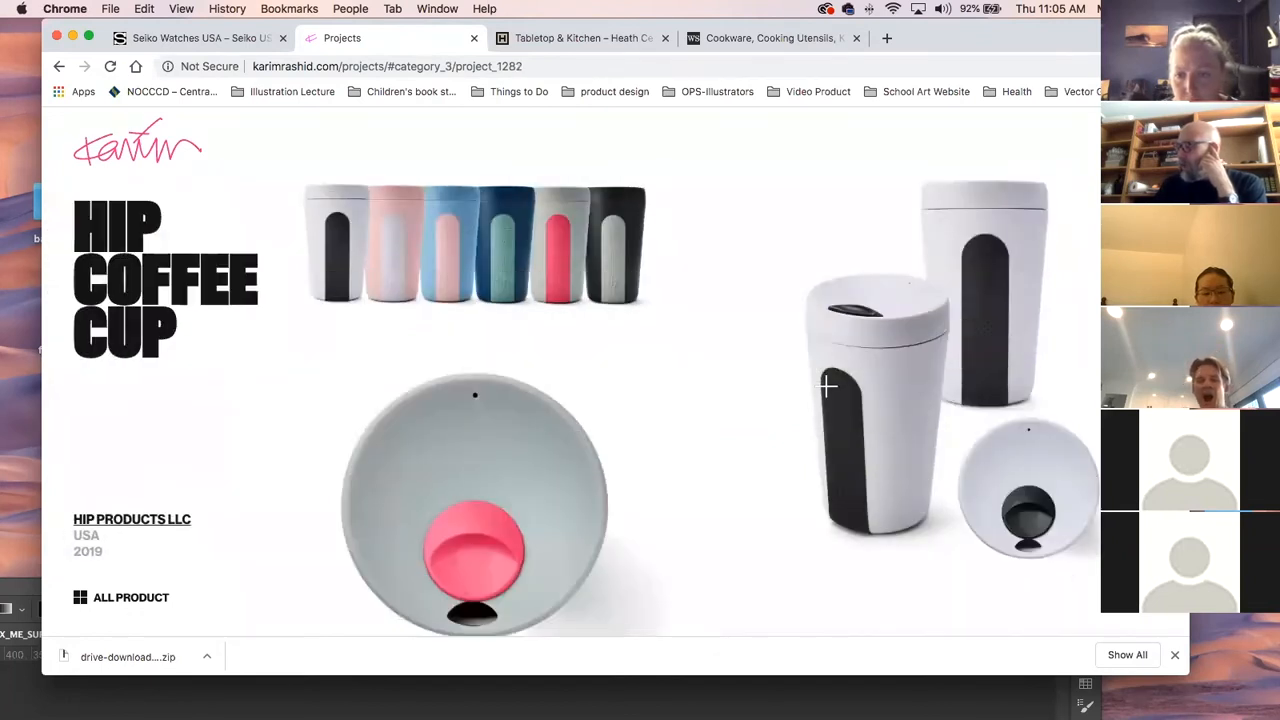
scroll(762, 458, "down", 2)
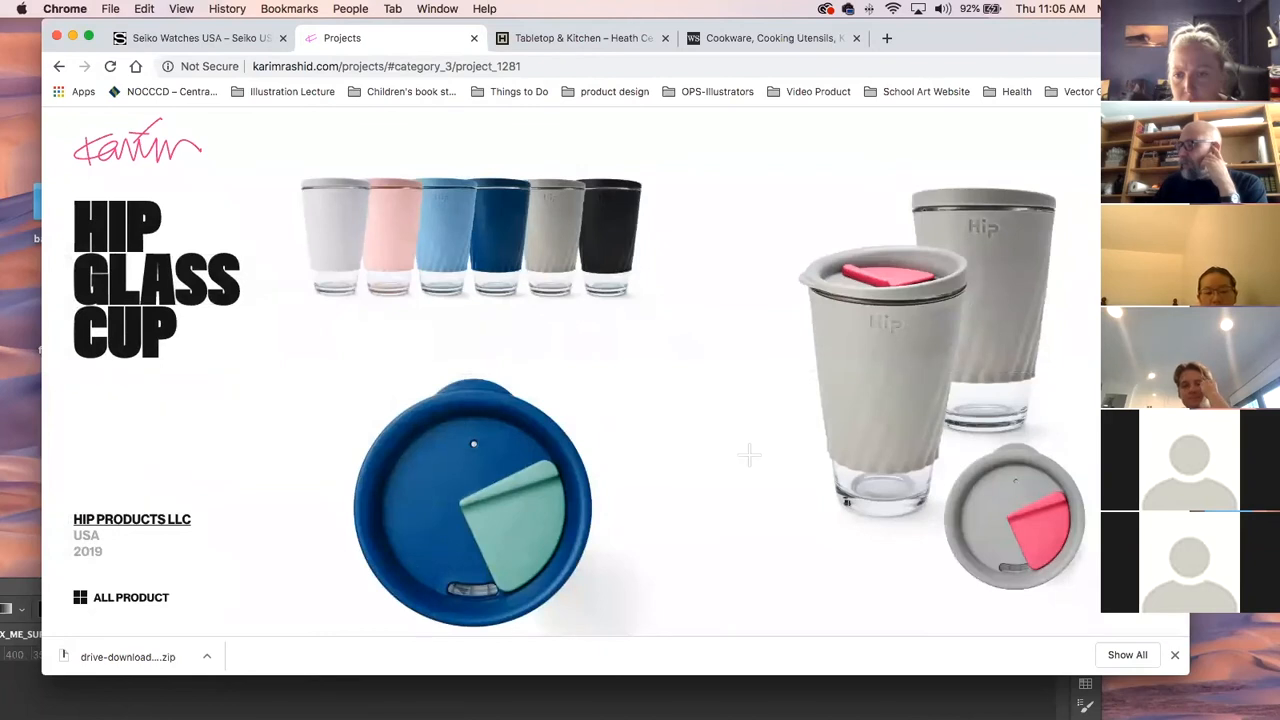
scroll(749, 455, "up", 2)
Switch to the Heath Ceramics site and examine the product photography on the Tabletop & Kitchen page.
left_click(556, 38)
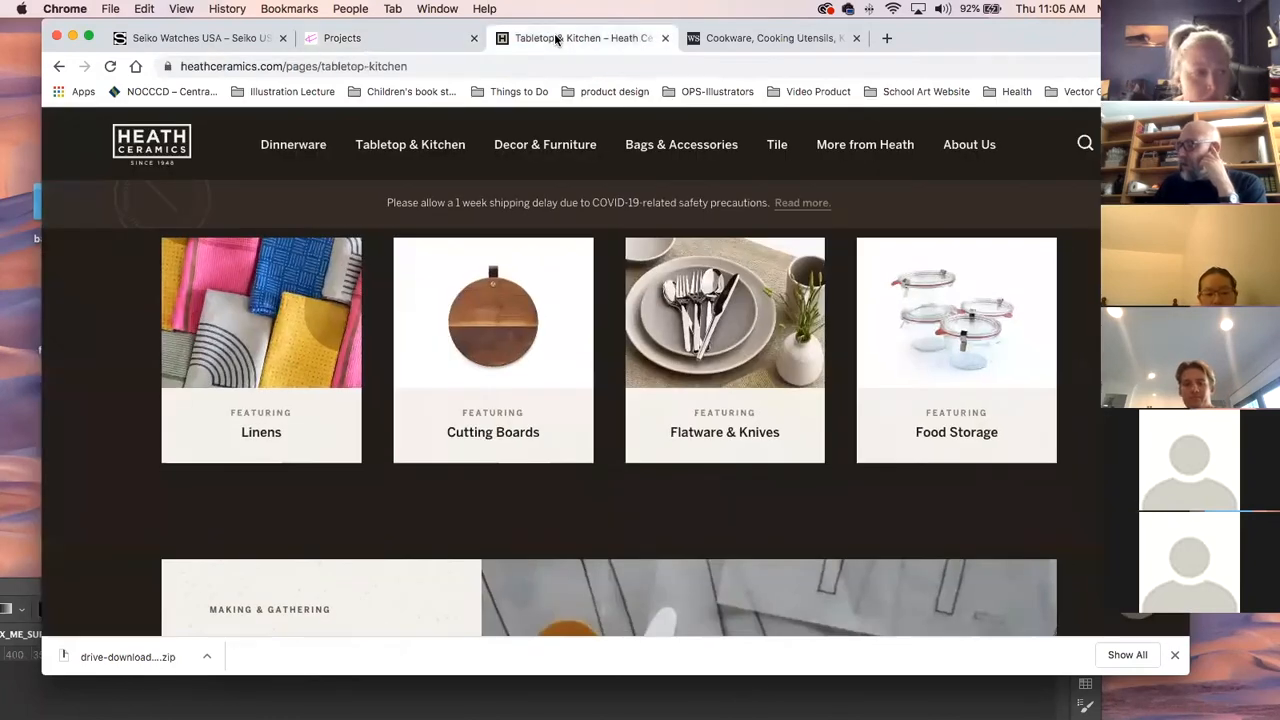
scroll(727, 443, "down", 4)
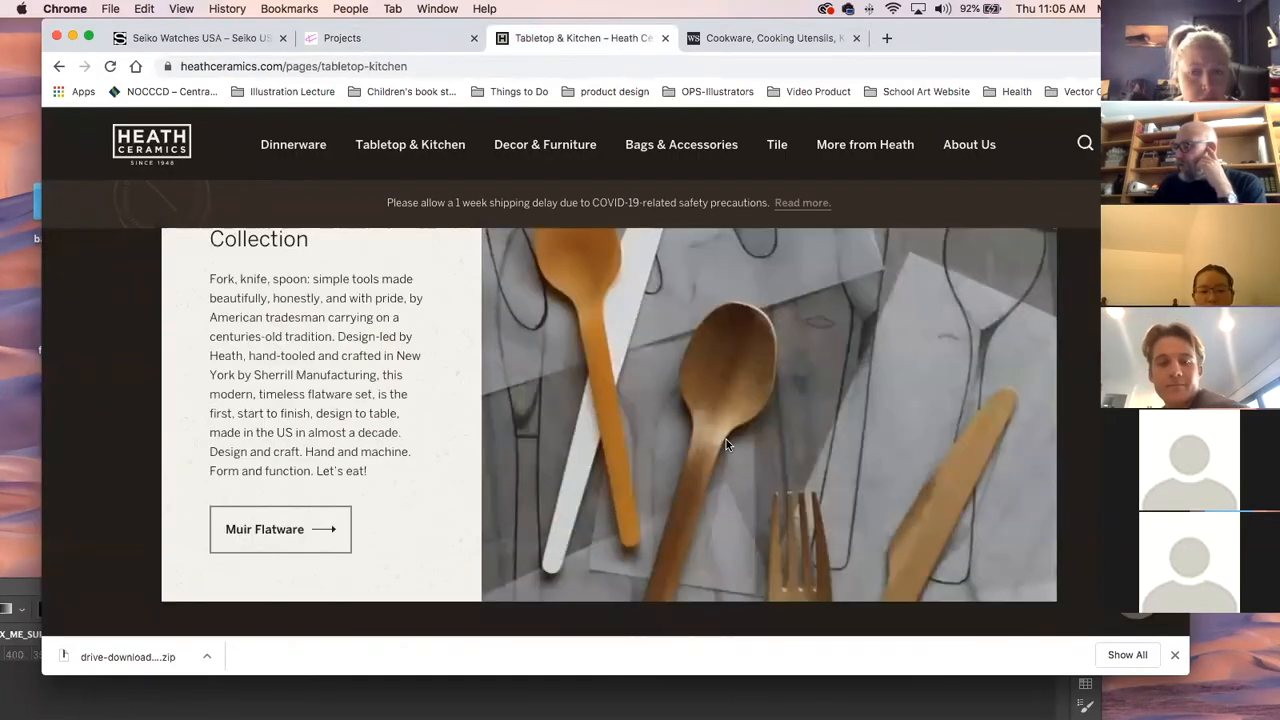
scroll(726, 443, "up", 5)
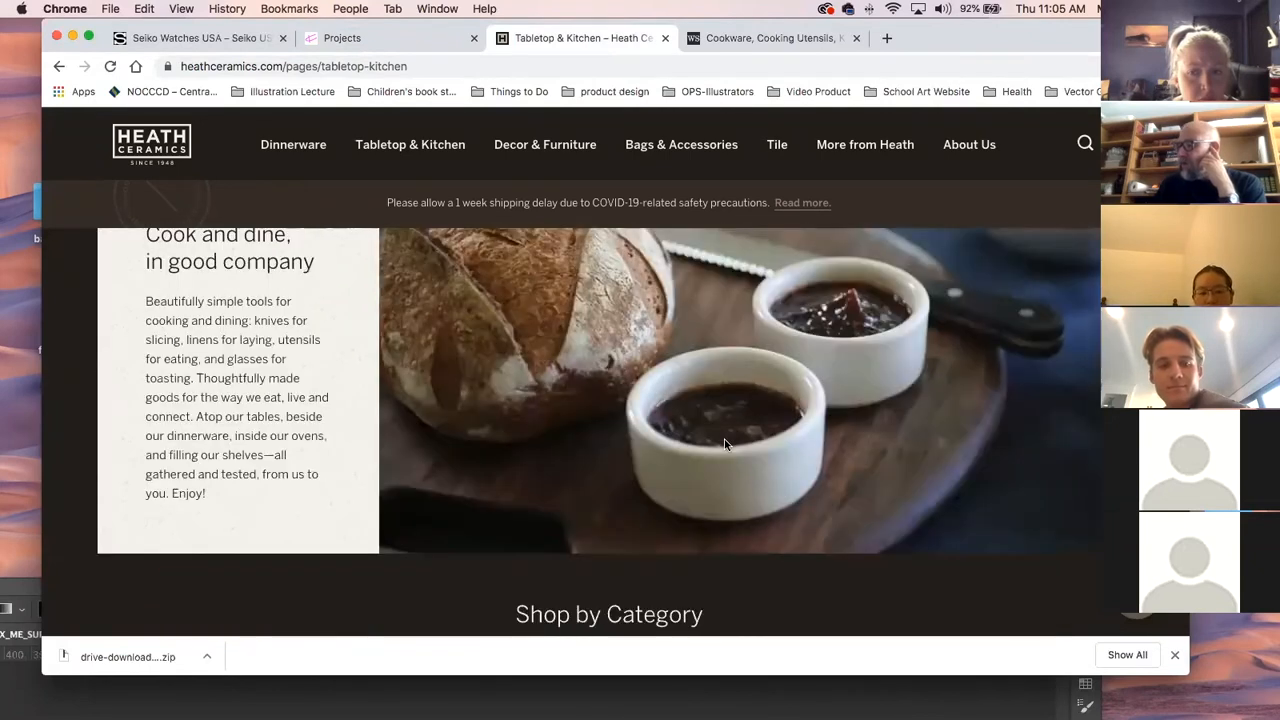
scroll(725, 444, "up", 2)
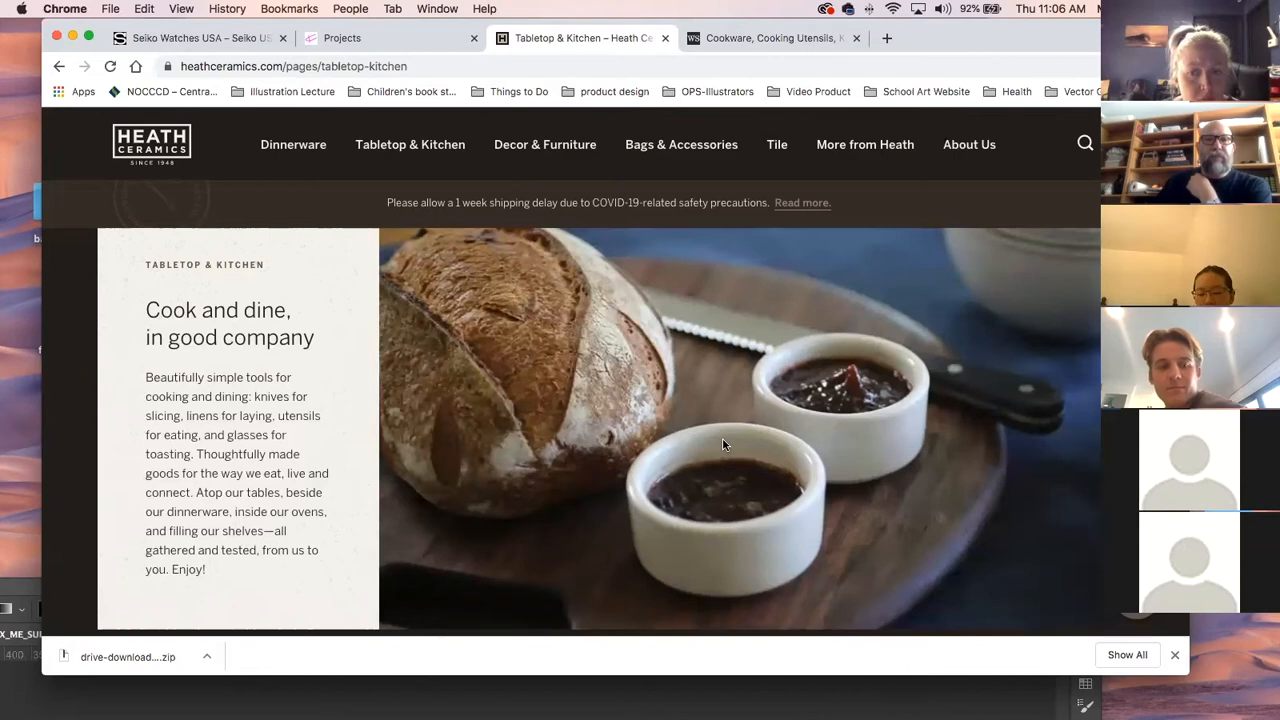
scroll(735, 445, "down", 10)
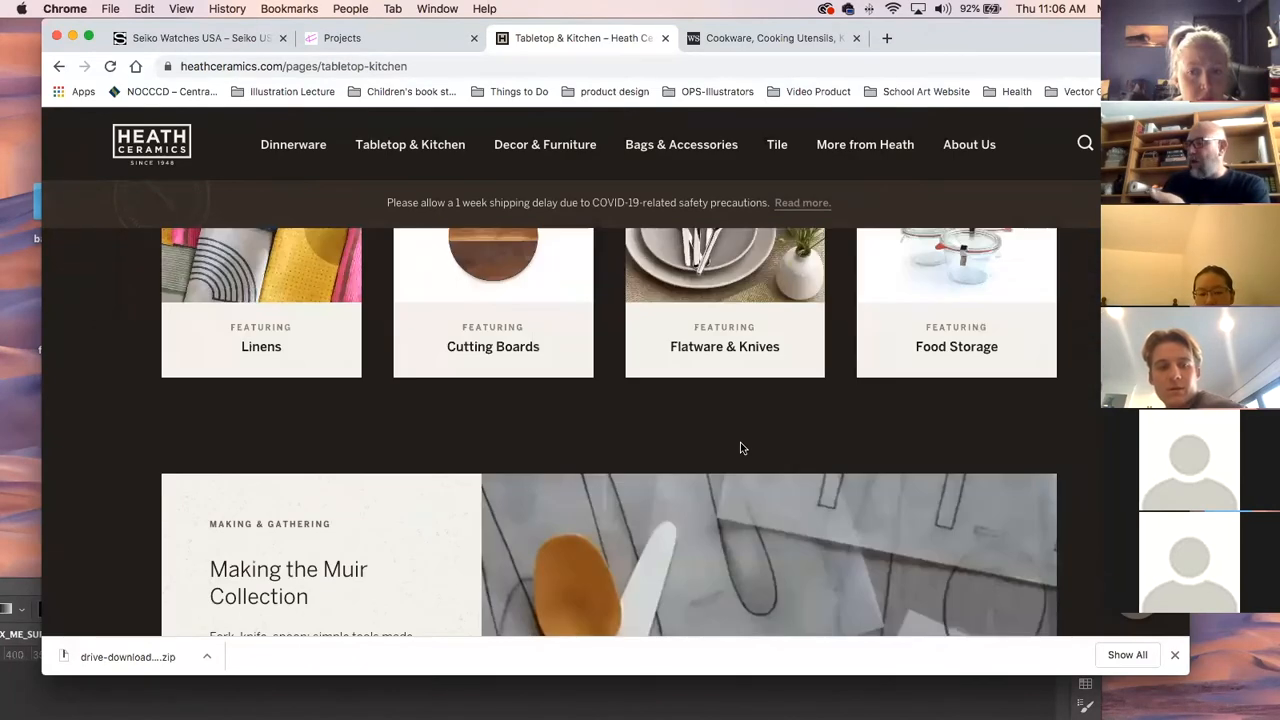
scroll(738, 448, "down", 10)
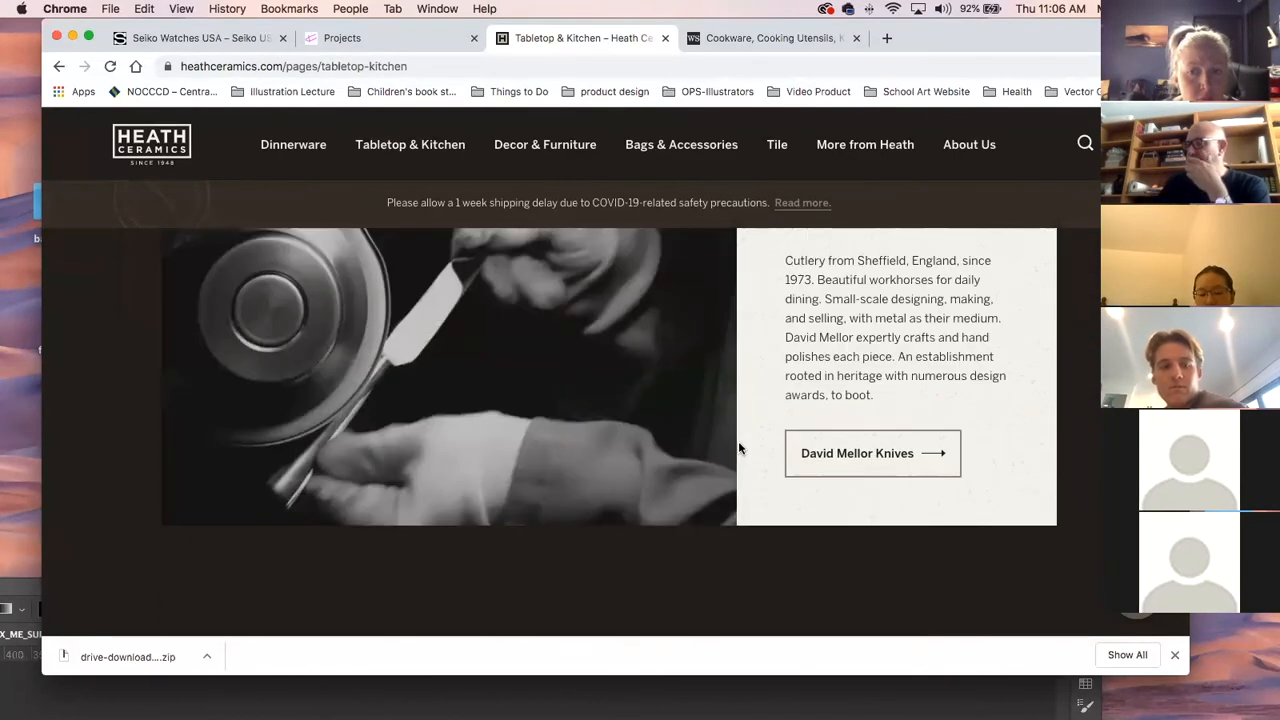
scroll(738, 448, "down", 10)
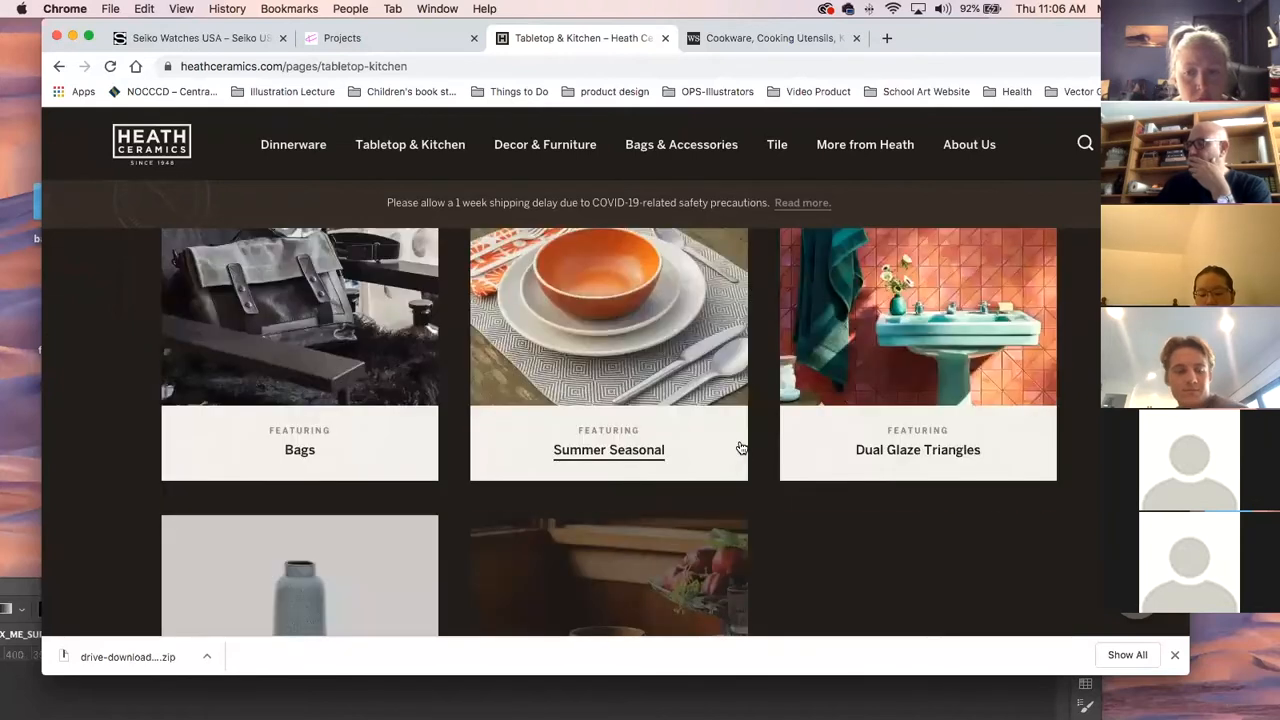
Open Heath Ceramics' Summer Seasonal collection, look over its product images, and return to the start of the page.
left_click(636, 300)
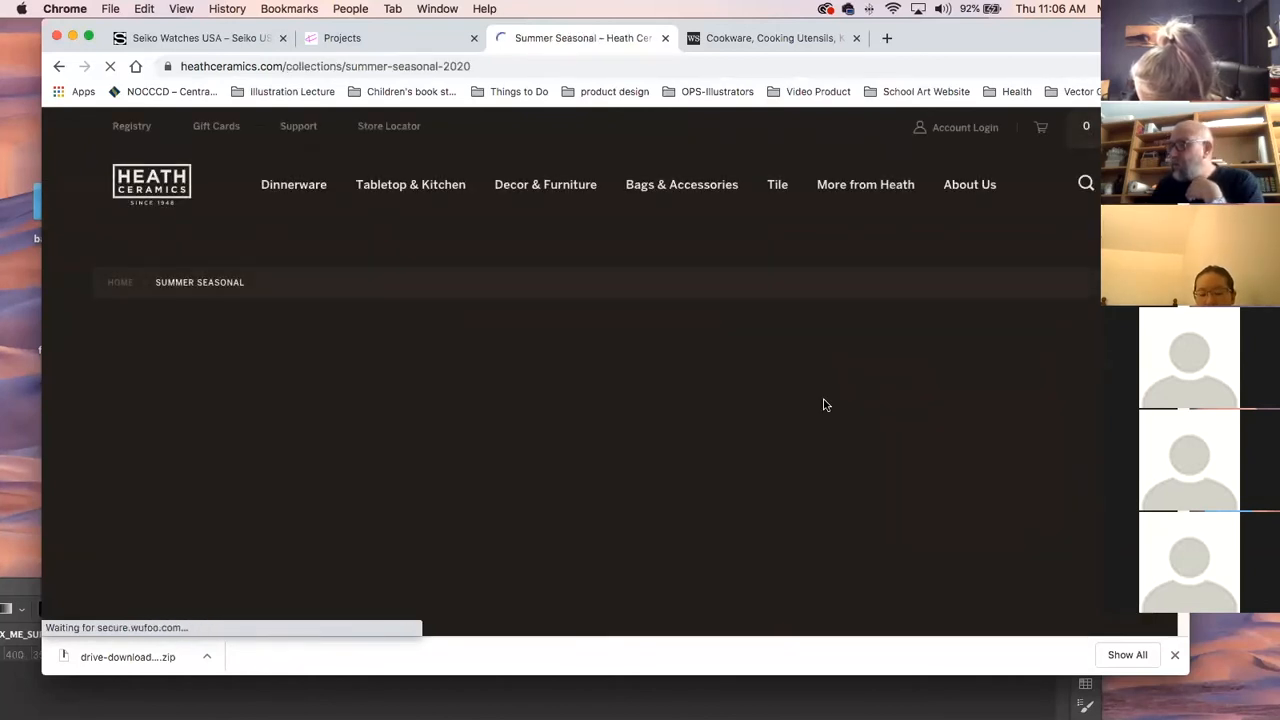
scroll(250, 411, "down", 10)
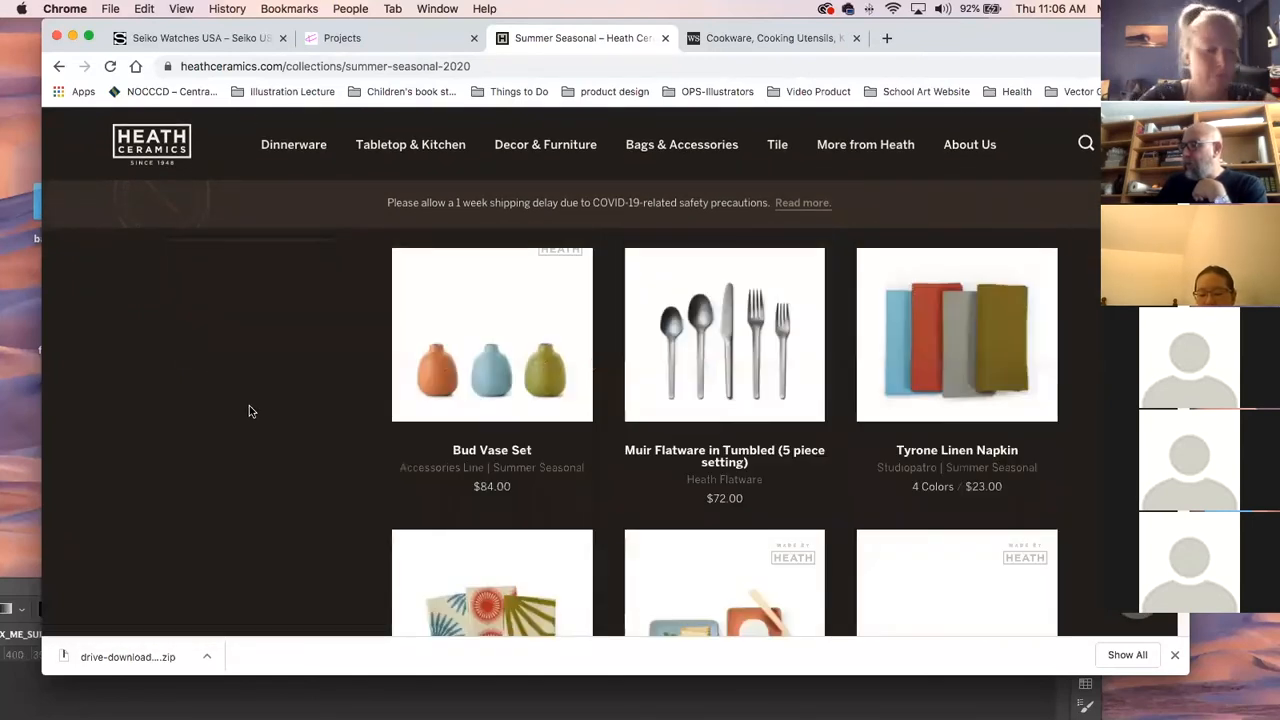
scroll(250, 411, "down", 2)
scroll(249, 405, "up", 12)
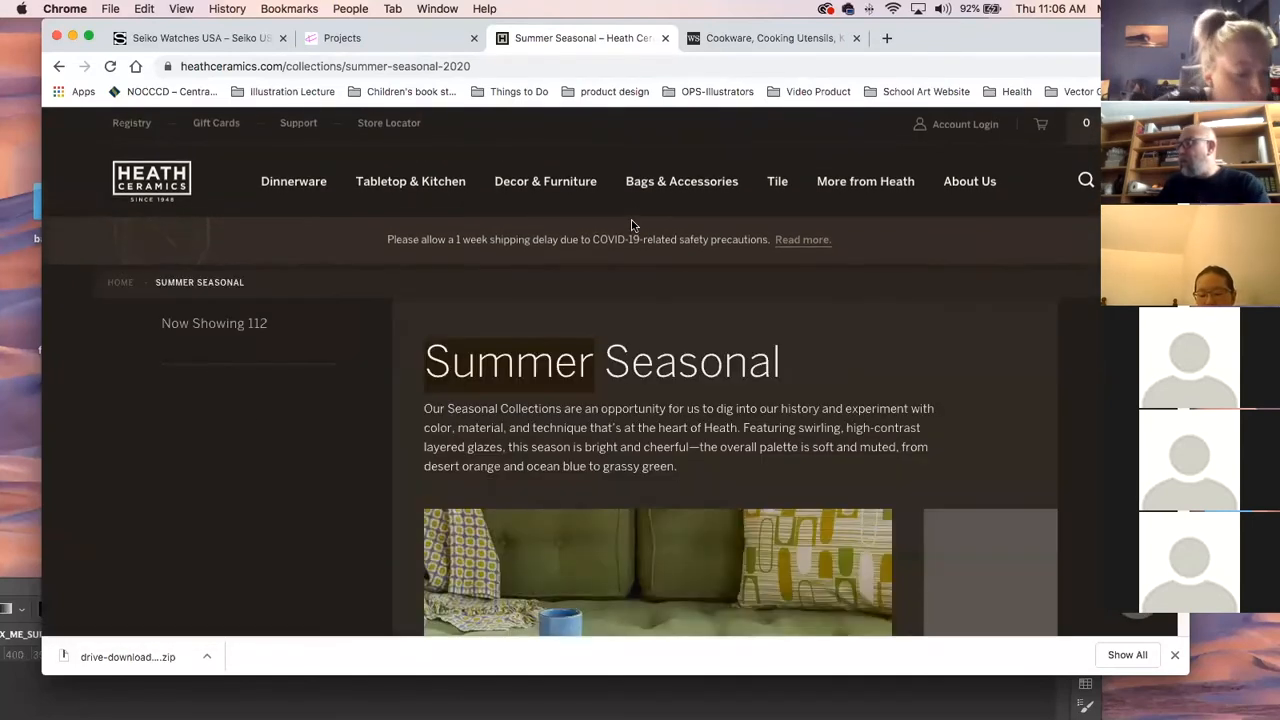
Switch to the Williams Sonoma site and examine the Father's Day product photography on its home page.
left_click(813, 40)
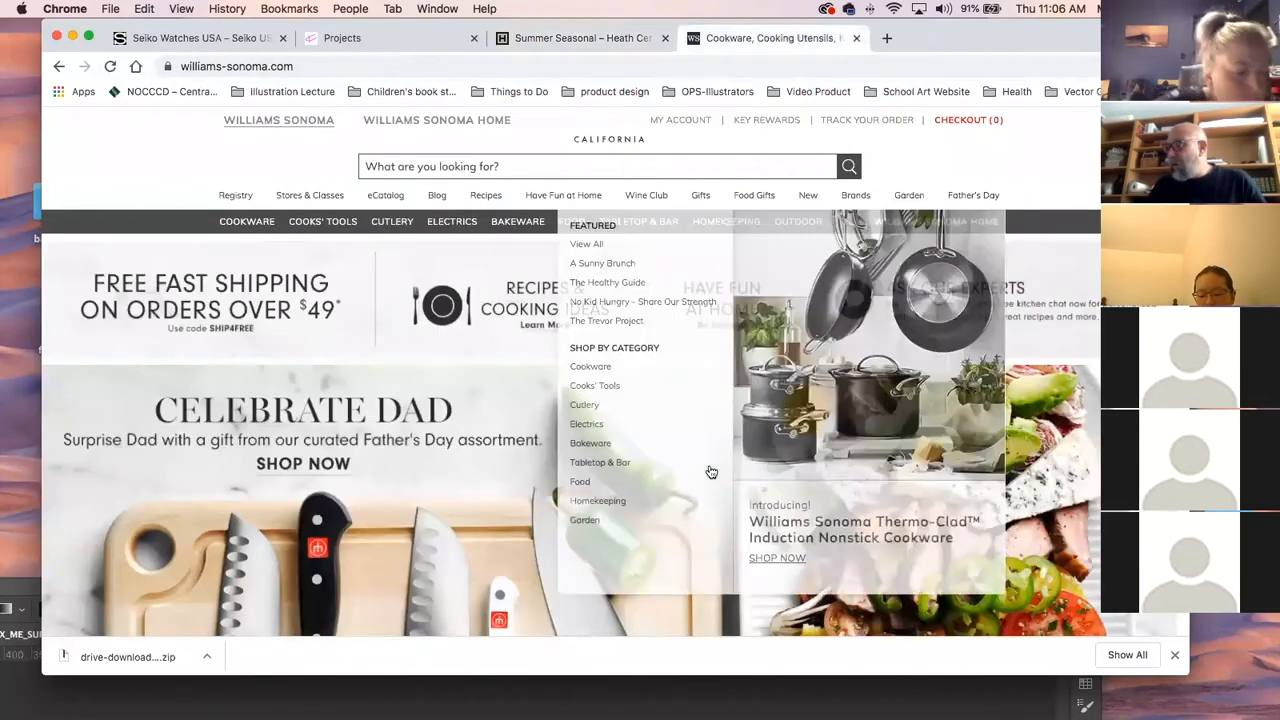
scroll(400, 498, "down", 3)
scroll(400, 498, "down", 1)
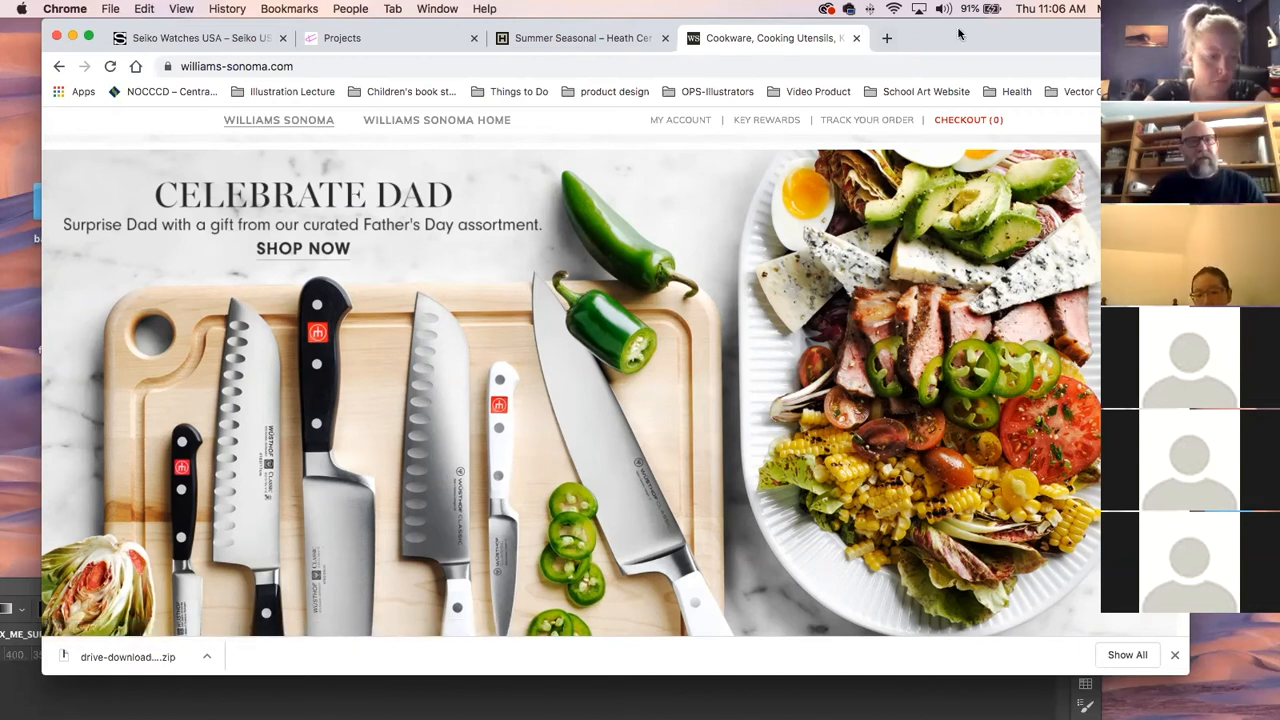
Put the browser away, switch back to Photoshop, and move its window fully into view.
left_click(72, 37)
left_click(672, 586)
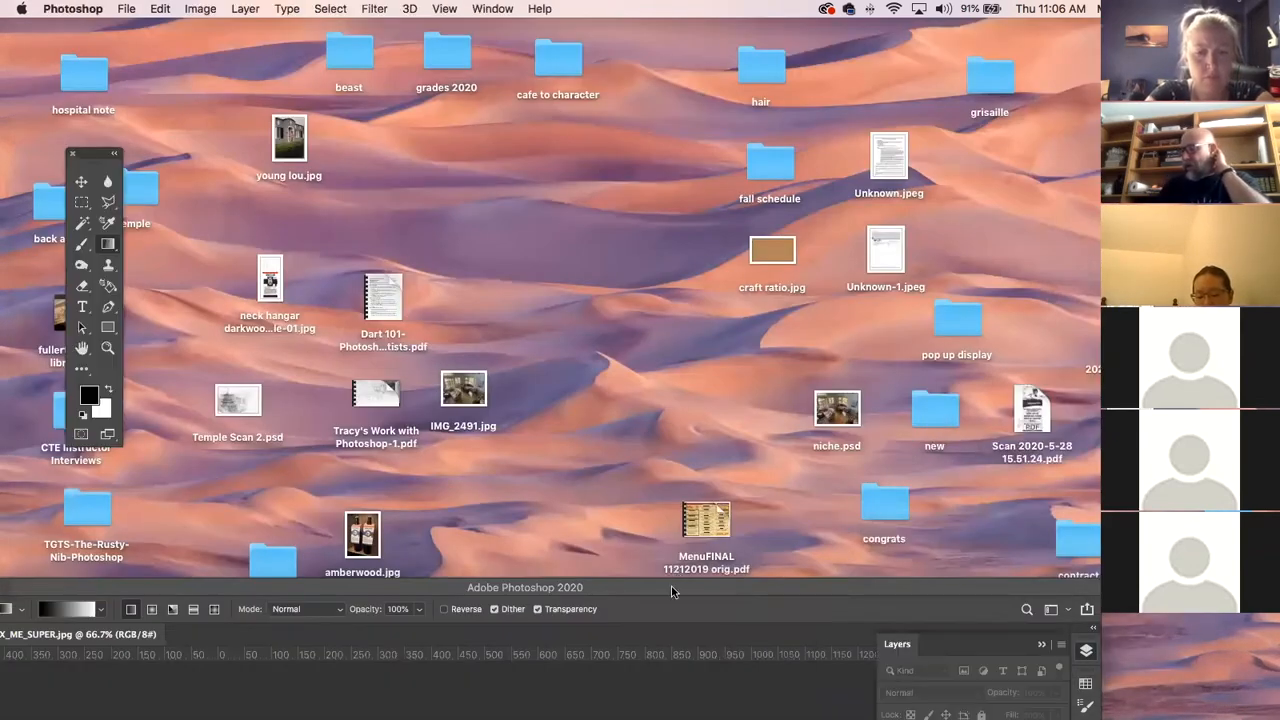
left_click_drag(709, 587, 727, 27)
Start a Pen path at the camera's left strap ring and trace up the body corner to the base of the silver button.
left_click(110, 349)
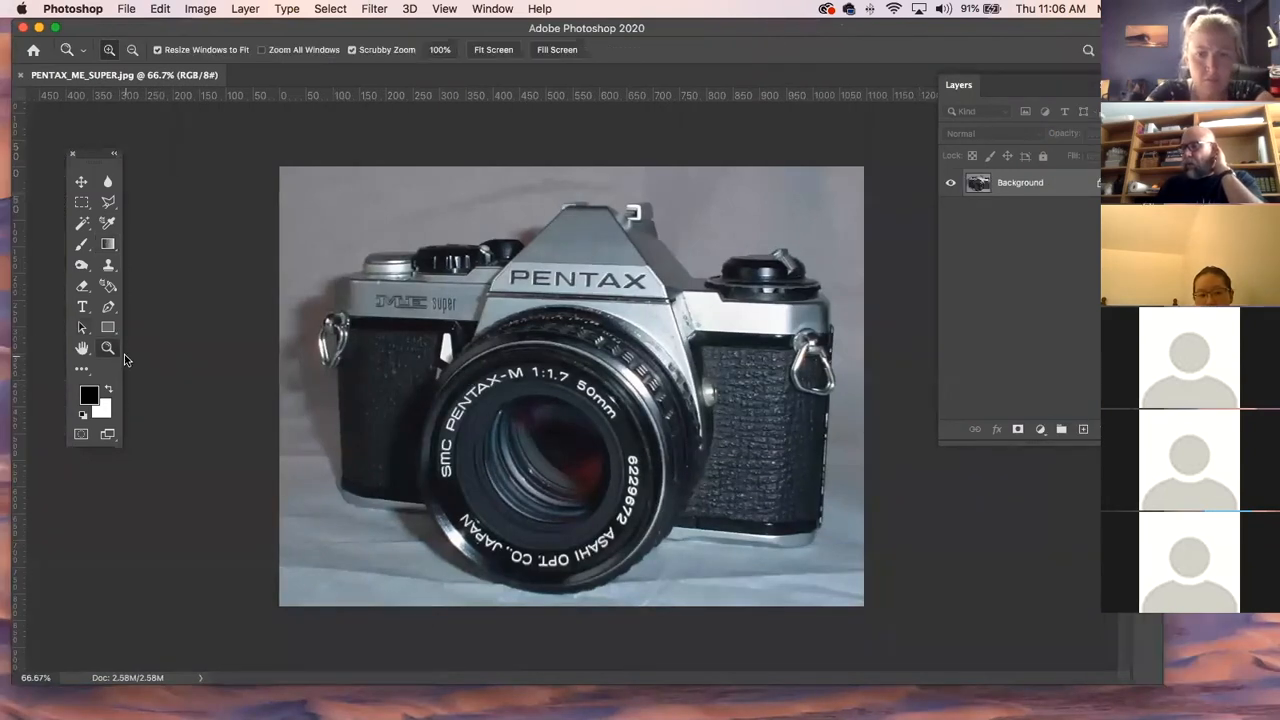
left_click_drag(634, 340, 632, 374)
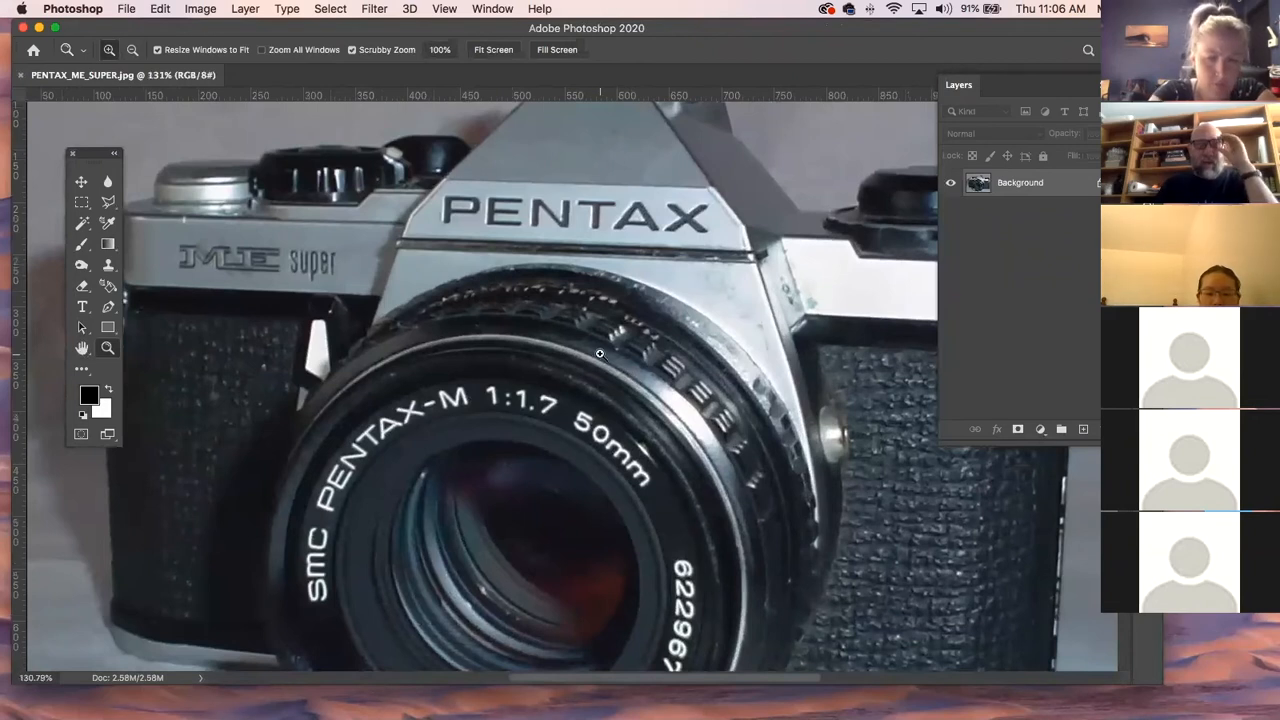
left_click_drag(457, 269, 616, 323)
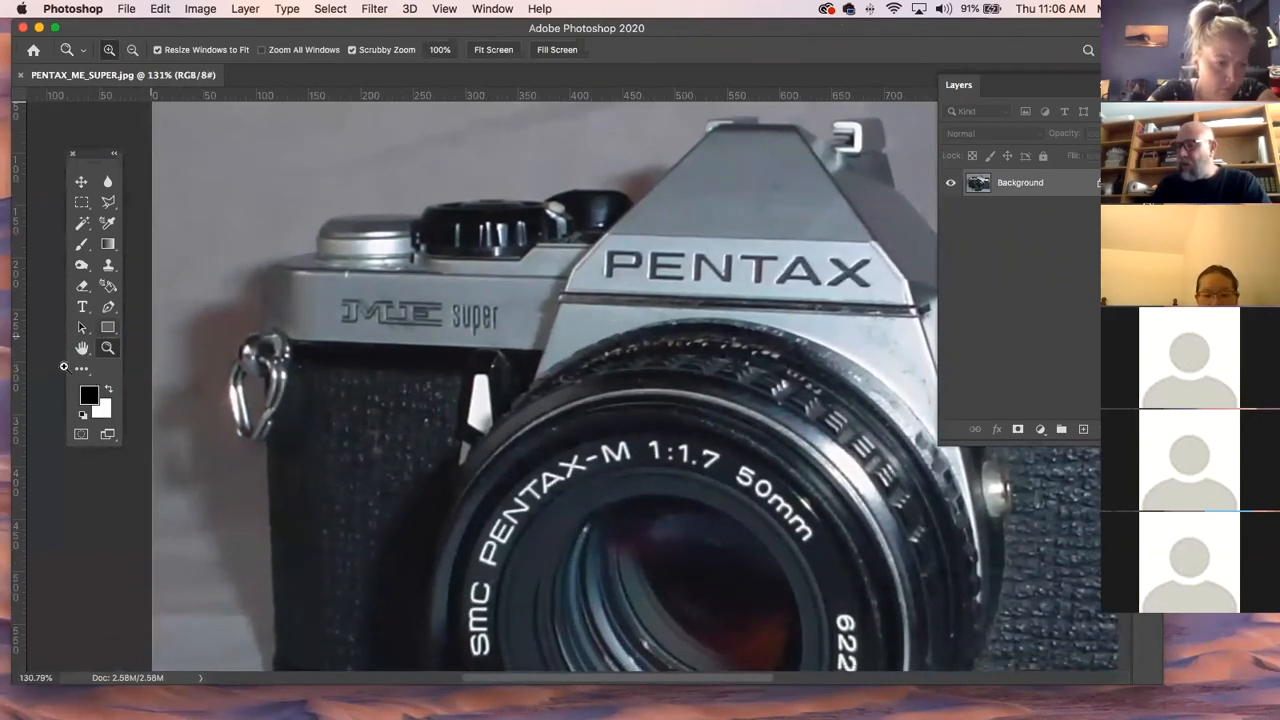
left_click(112, 327)
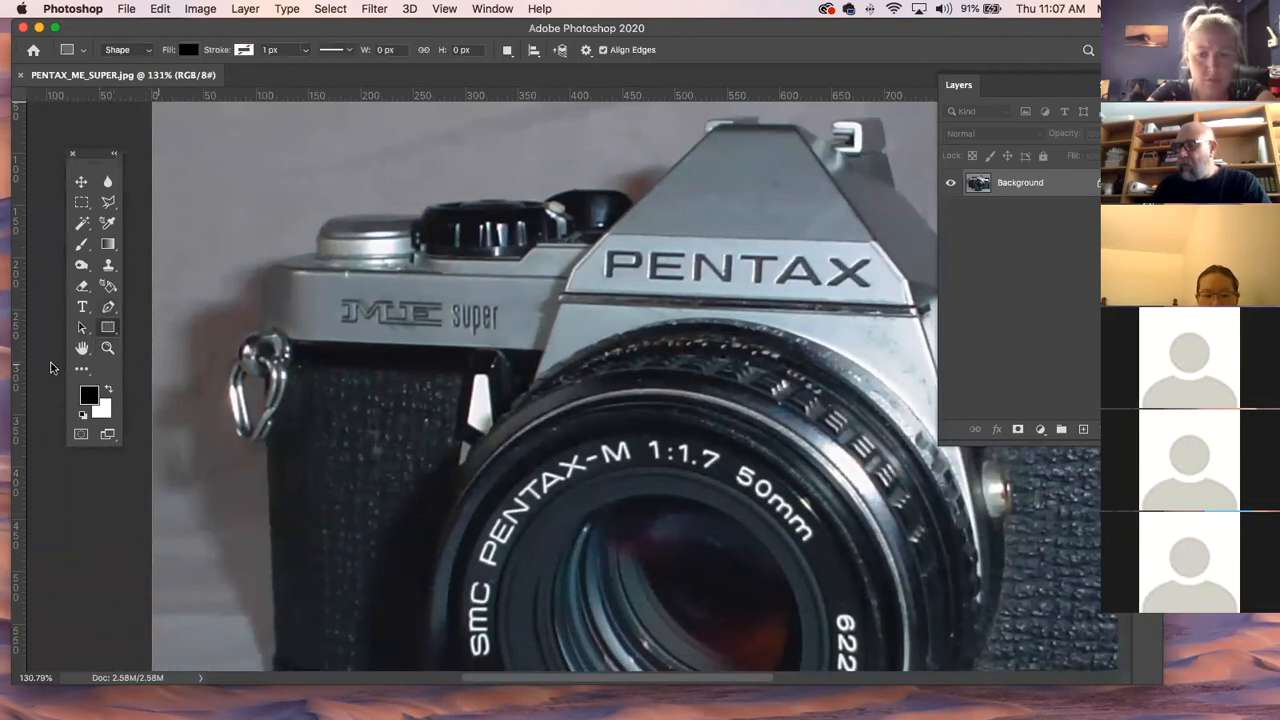
left_click(108, 348)
left_click_drag(344, 333, 427, 388)
key("super+r")
left_click(108, 306)
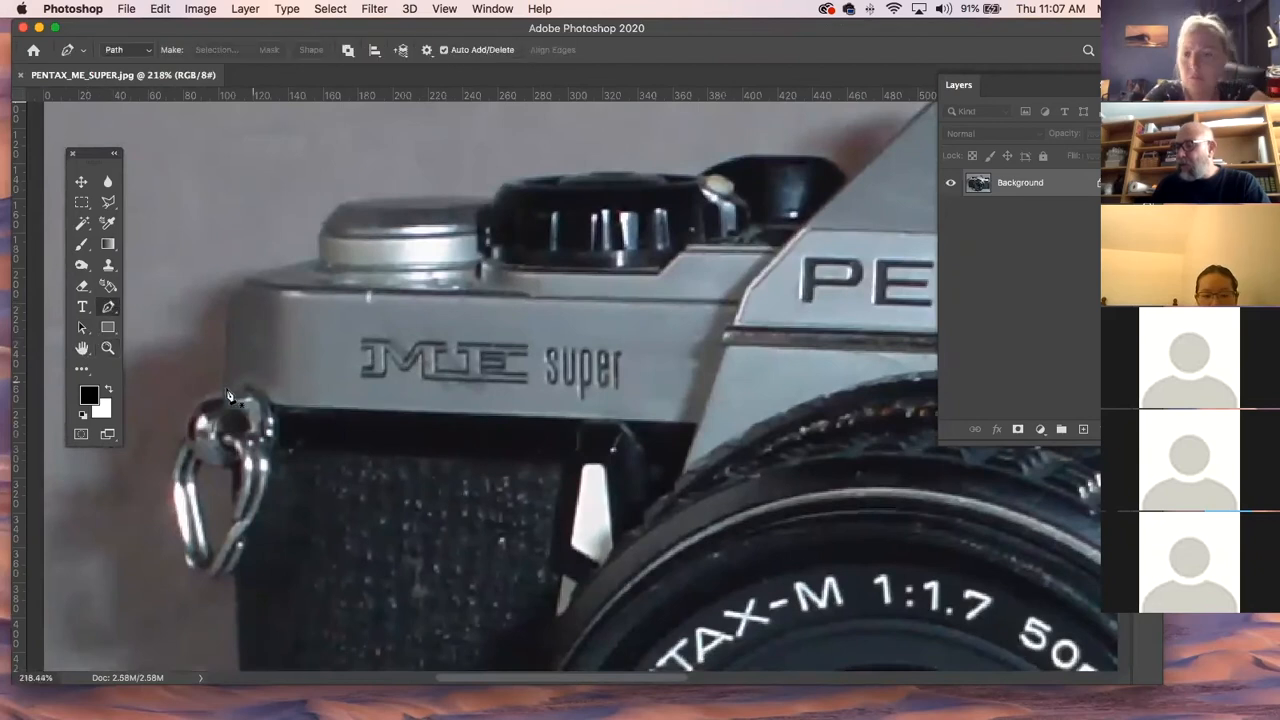
left_click(222, 390)
left_click(230, 302)
left_click(240, 281)
left_click(267, 271)
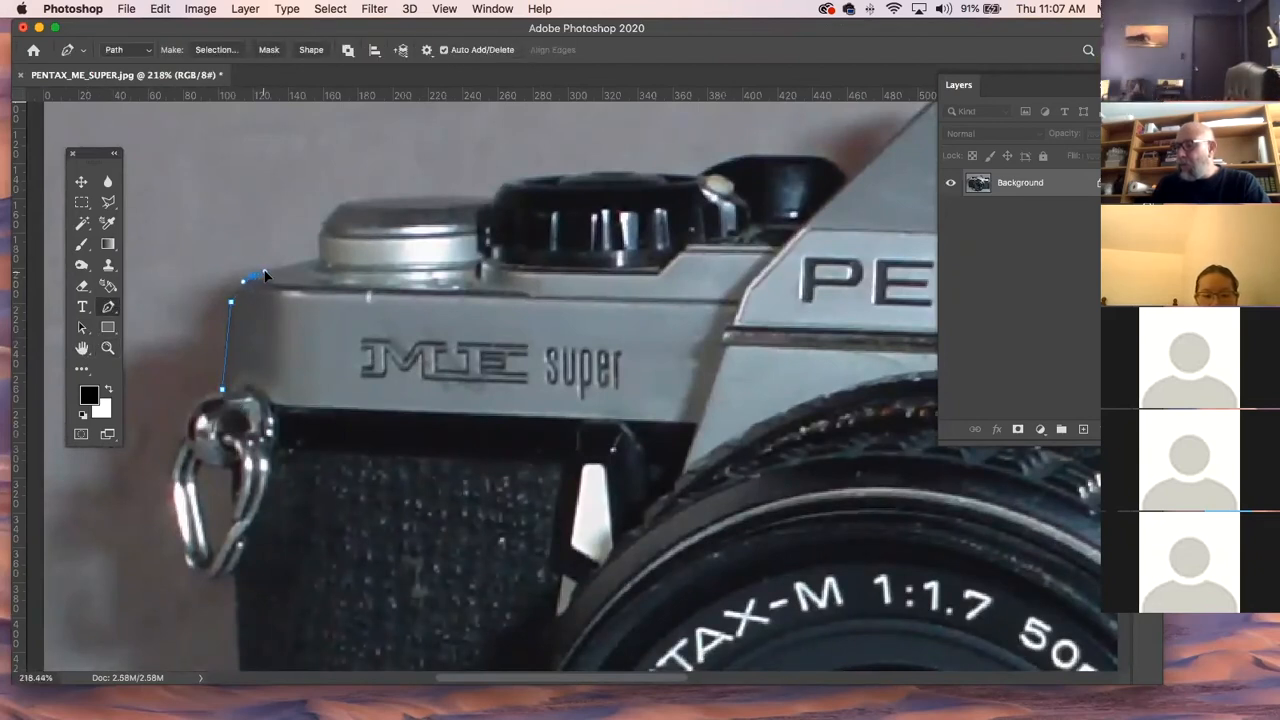
left_click(317, 258)
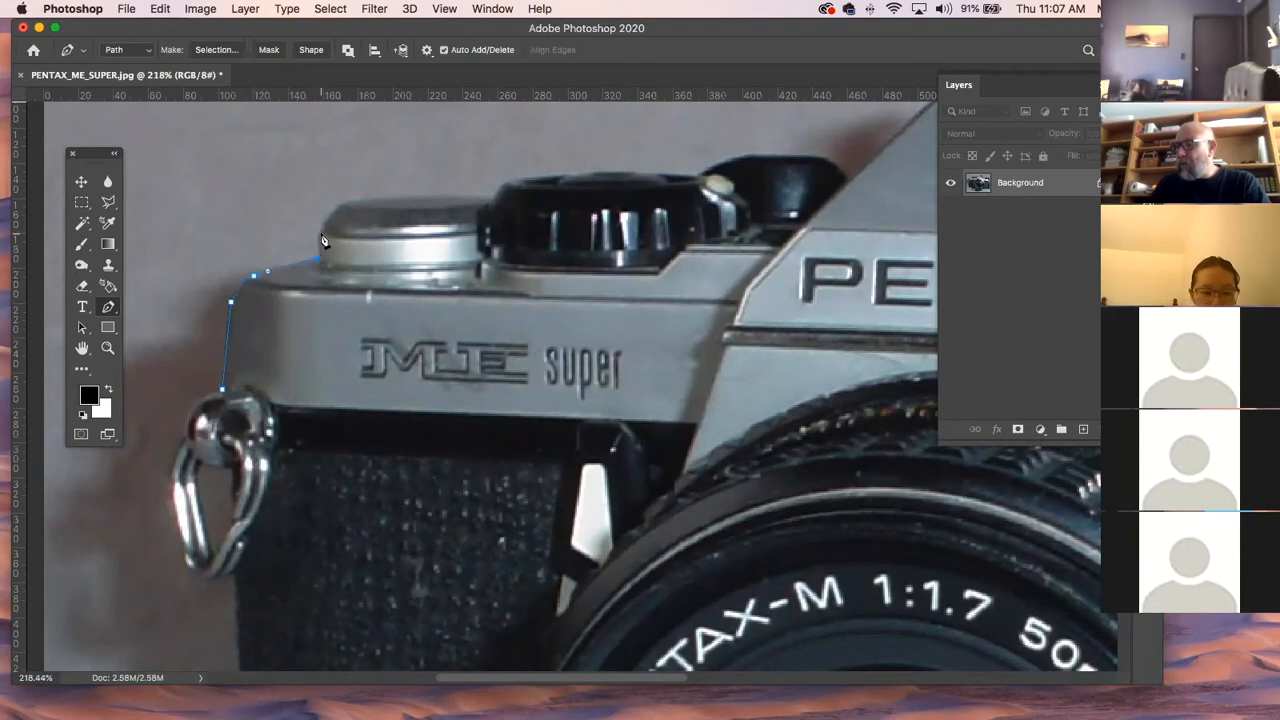
Extend the path over the silver button to the edge of the black dial, undoing and redrawing the curved segment.
left_click(320, 234)
left_click_drag(345, 200, 355, 198)
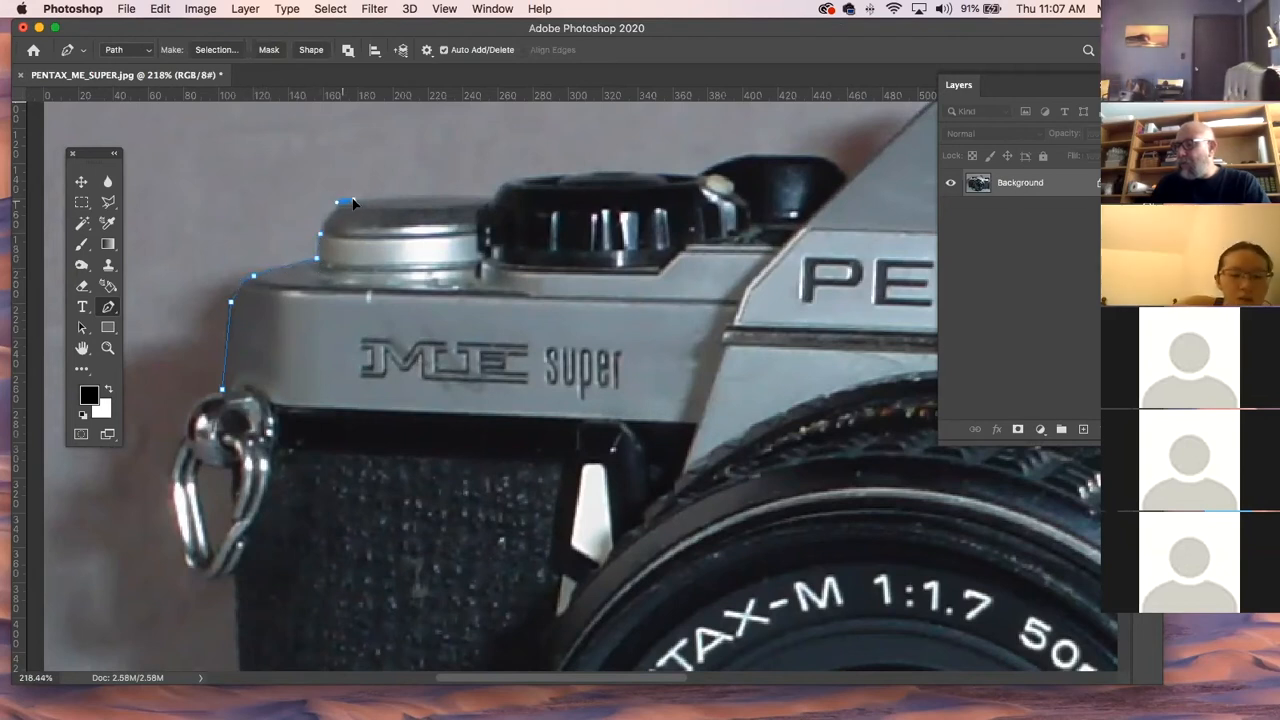
left_click_drag(490, 194, 556, 182)
key("super+z")
key("super+z")
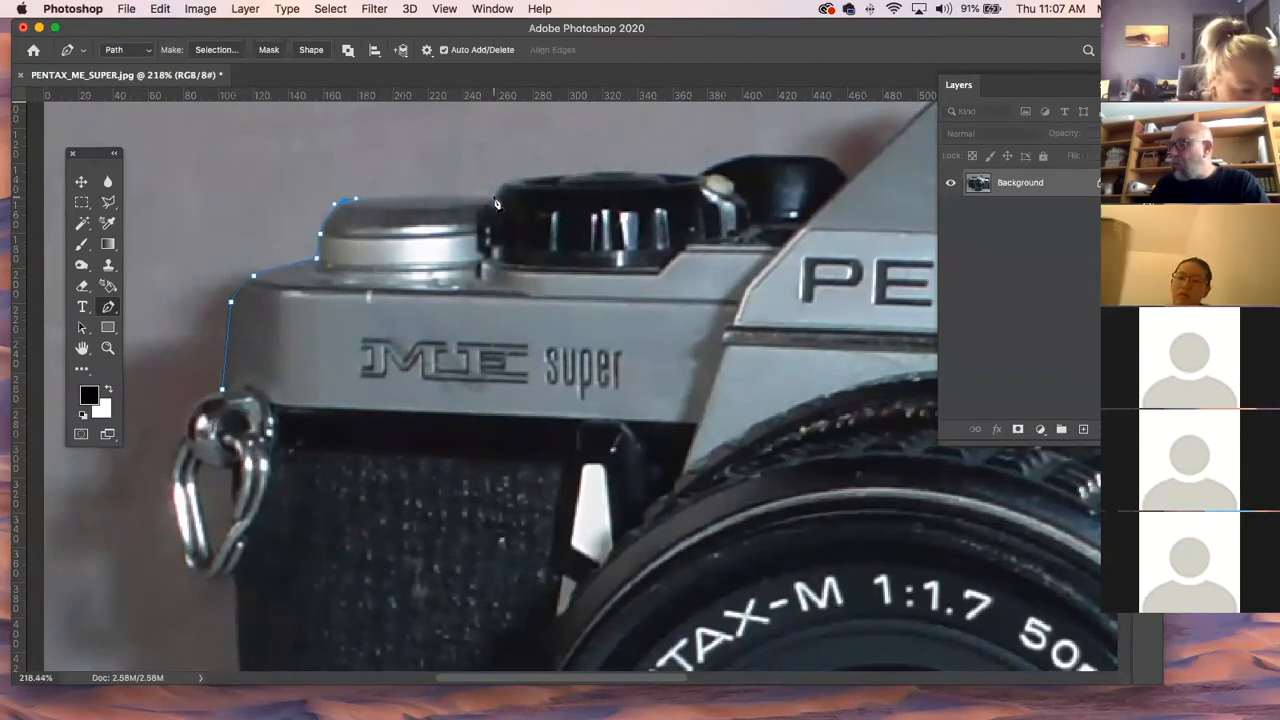
left_click_drag(496, 202, 533, 205)
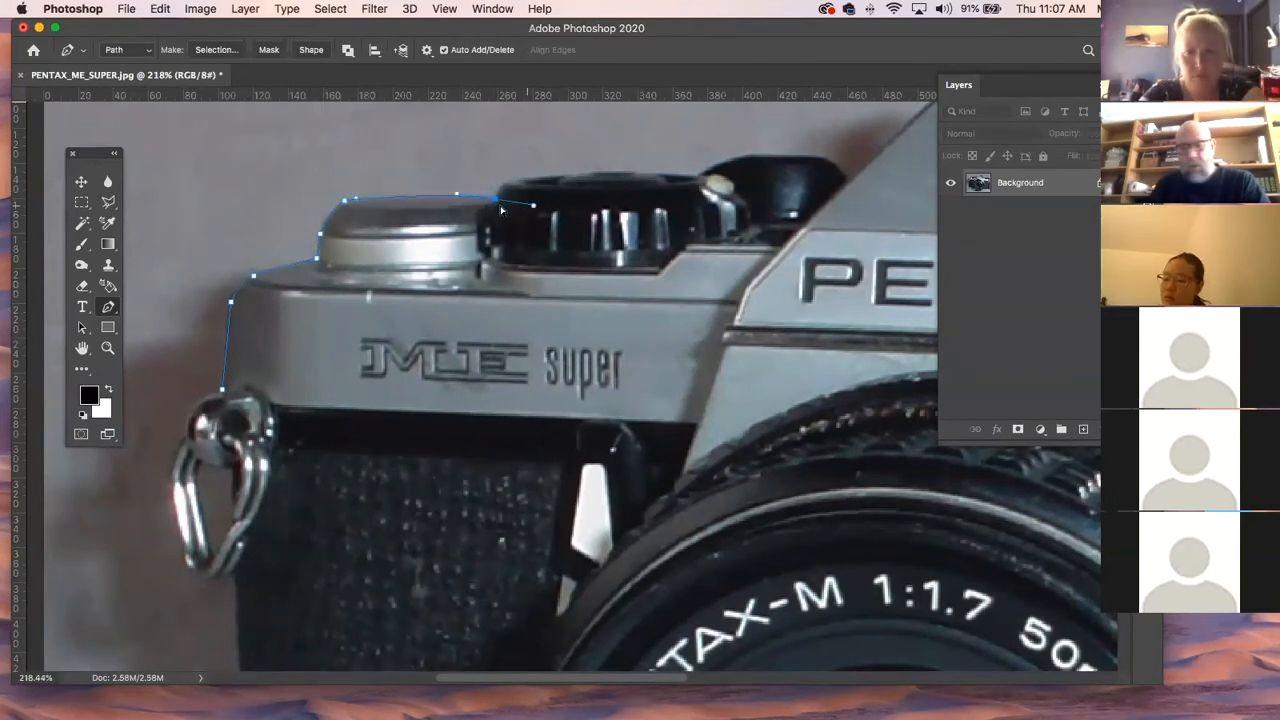
Try removing the anchor's outgoing direction handle, and curve the path across the top of the black dial.
left_click(414, 174, "super")
left_click(497, 198)
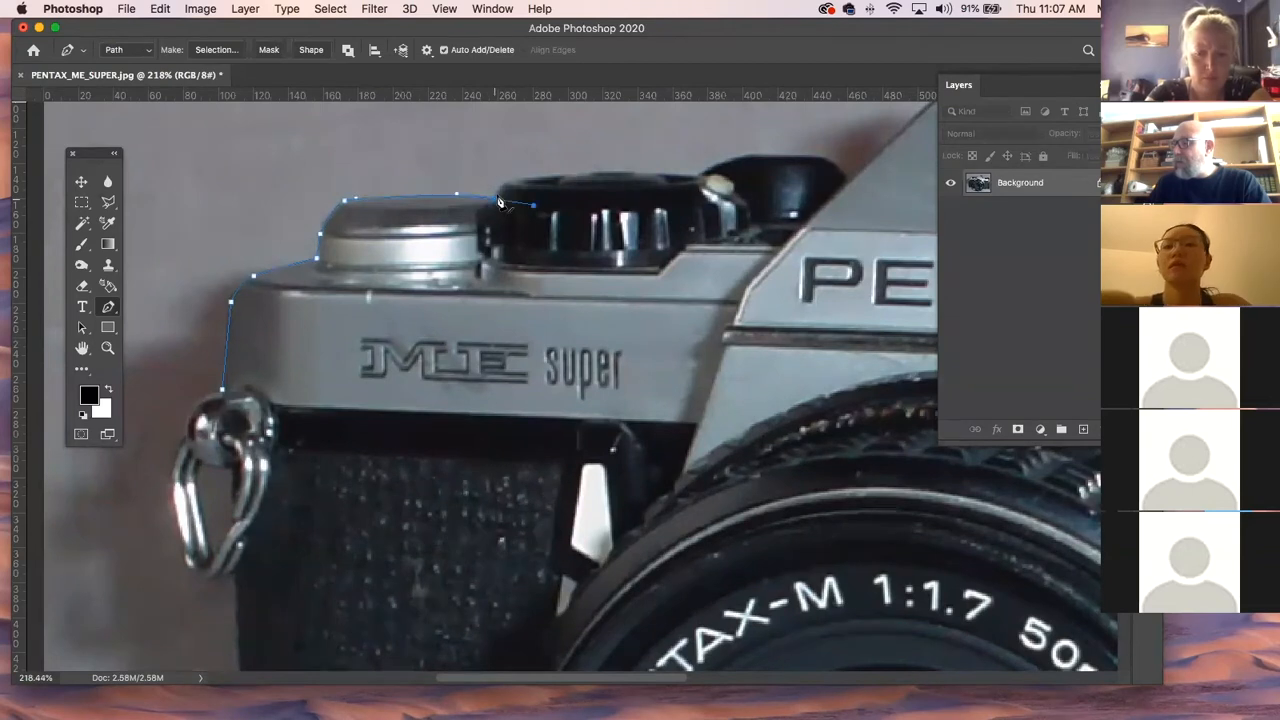
left_click_drag(533, 207, 492, 198)
key("super+z")
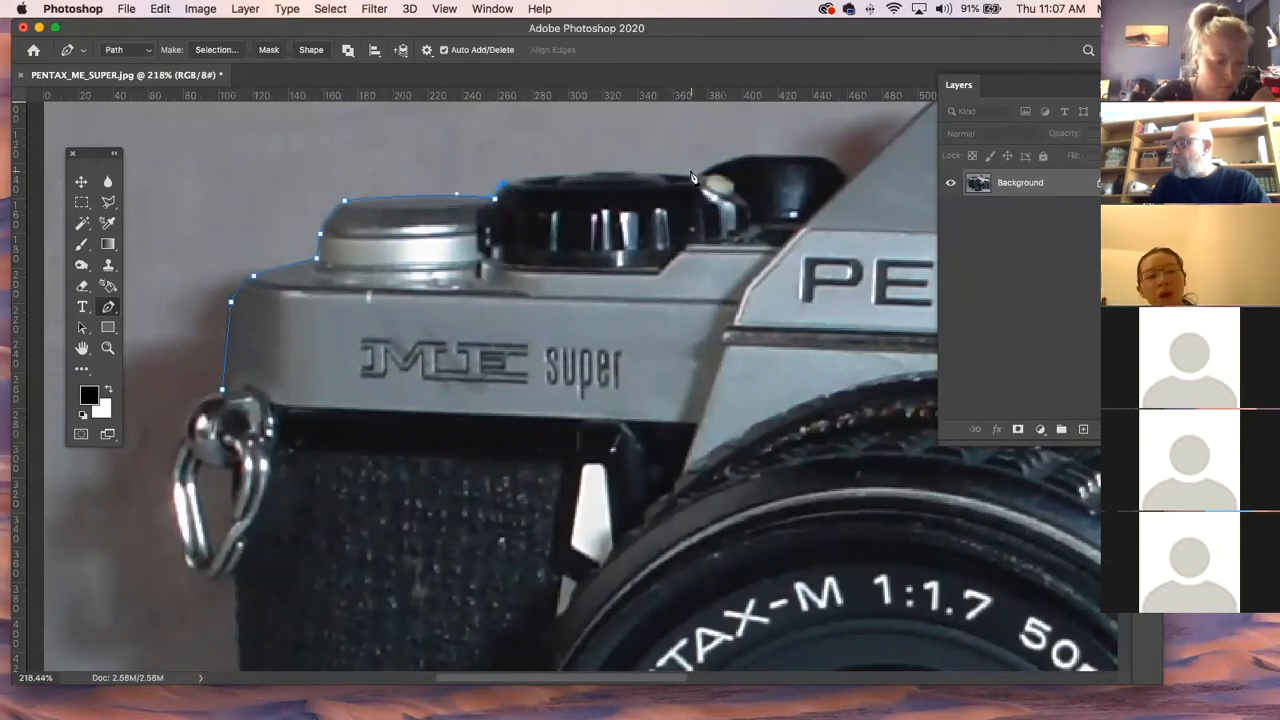
left_click_drag(695, 176, 832, 184)
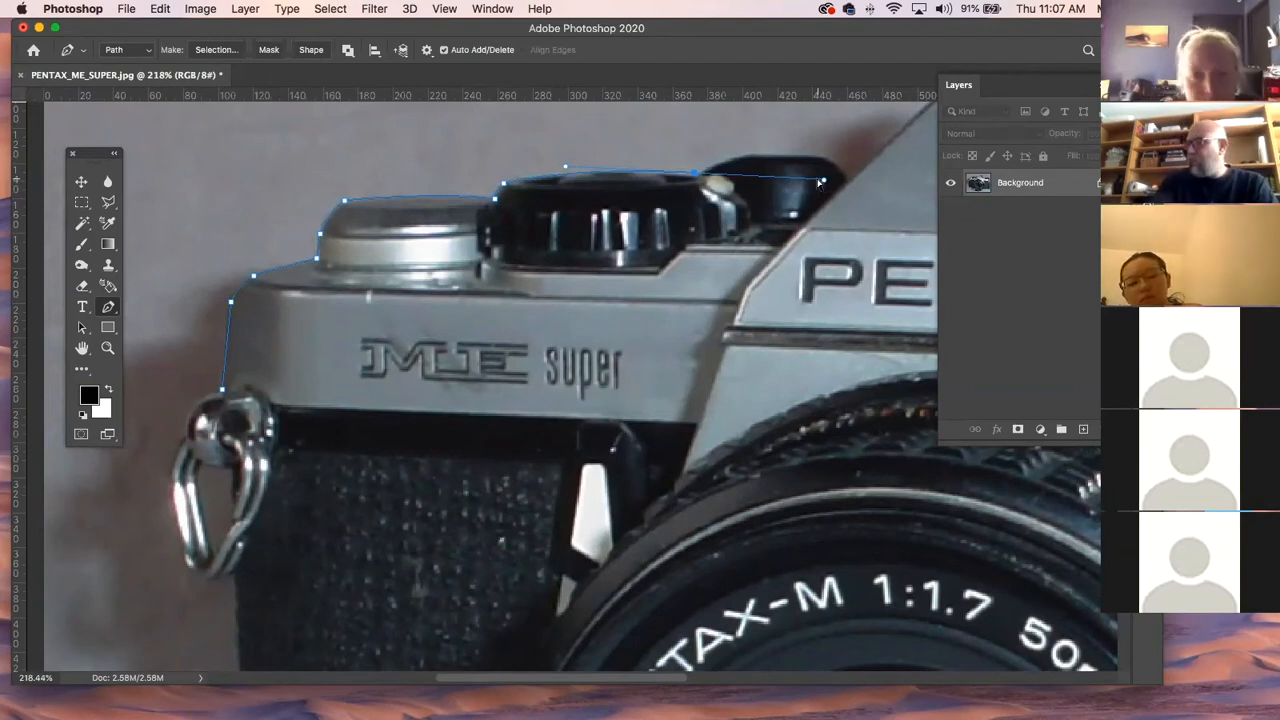
Close PENTAX_ME_SUPER.jpg without saving the partly traced path.
key("super+minus")
key("super+minus")
key("super+minus")
key("super+minus")
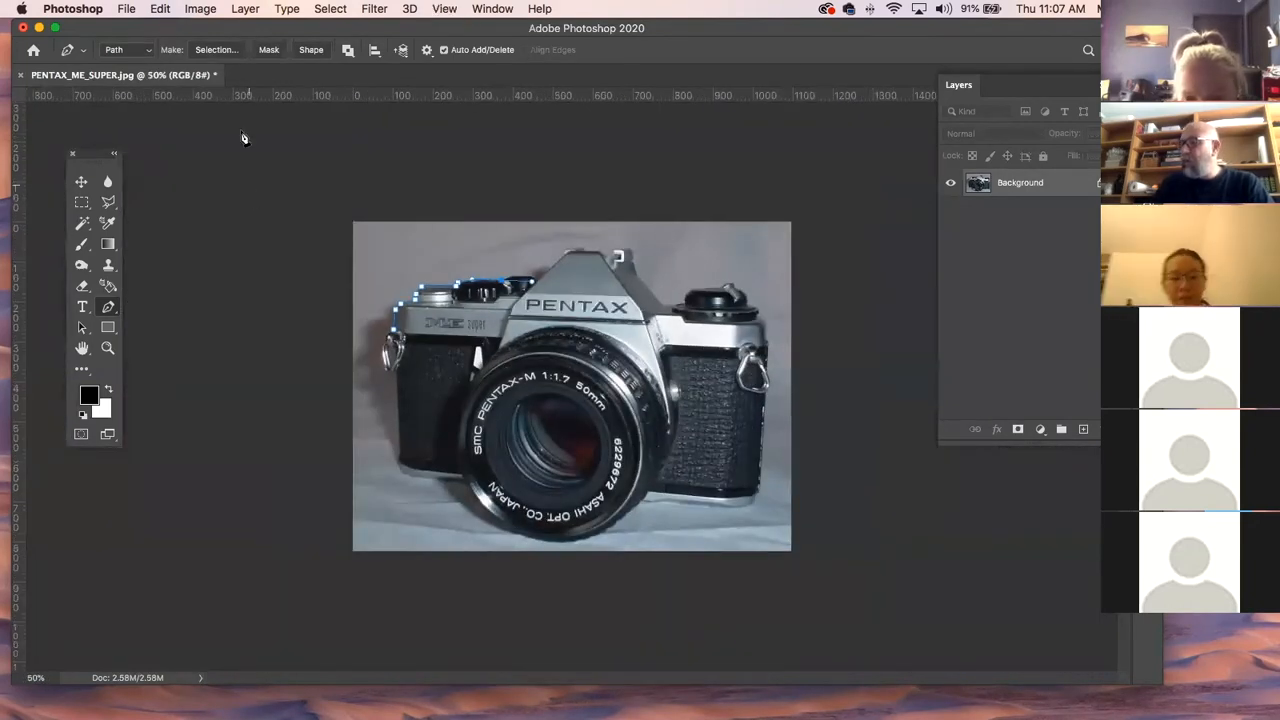
left_click(20, 75)
left_click(572, 261)
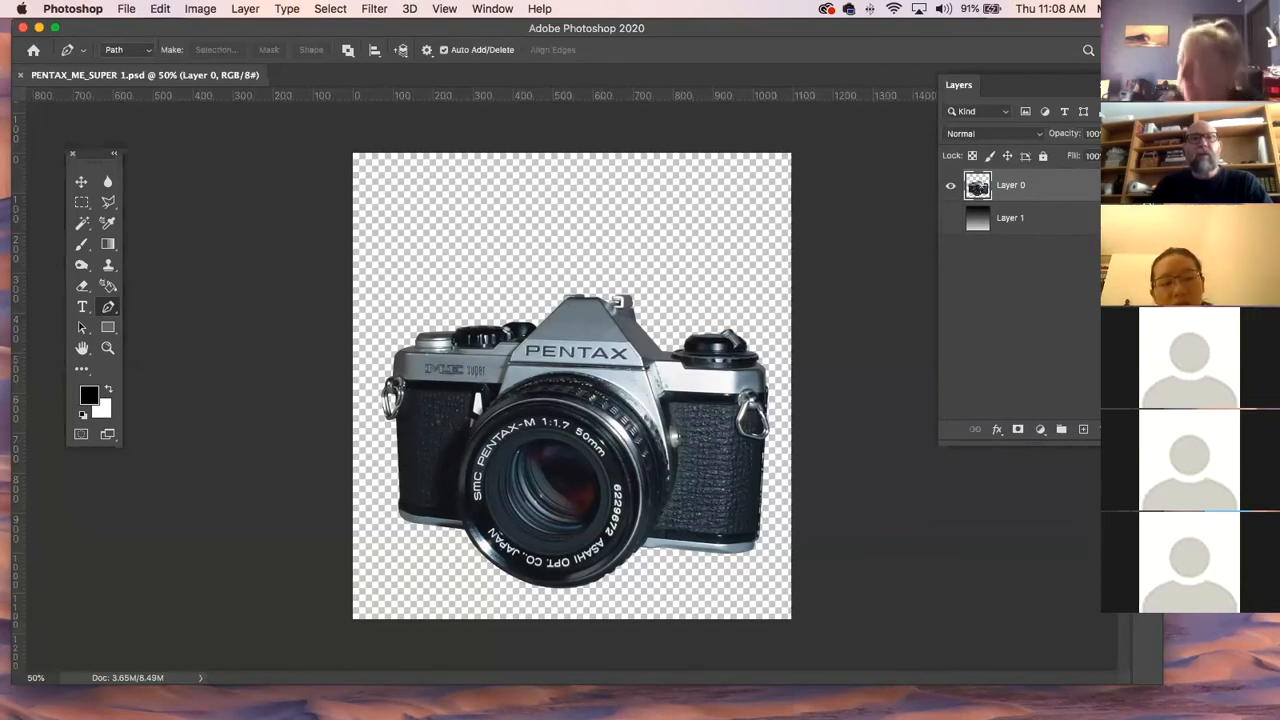
Reopen PENTAX_ME_SUPER.jpg and trace a rough closed Pen path around the whole camera body and lens.
key("Tab")
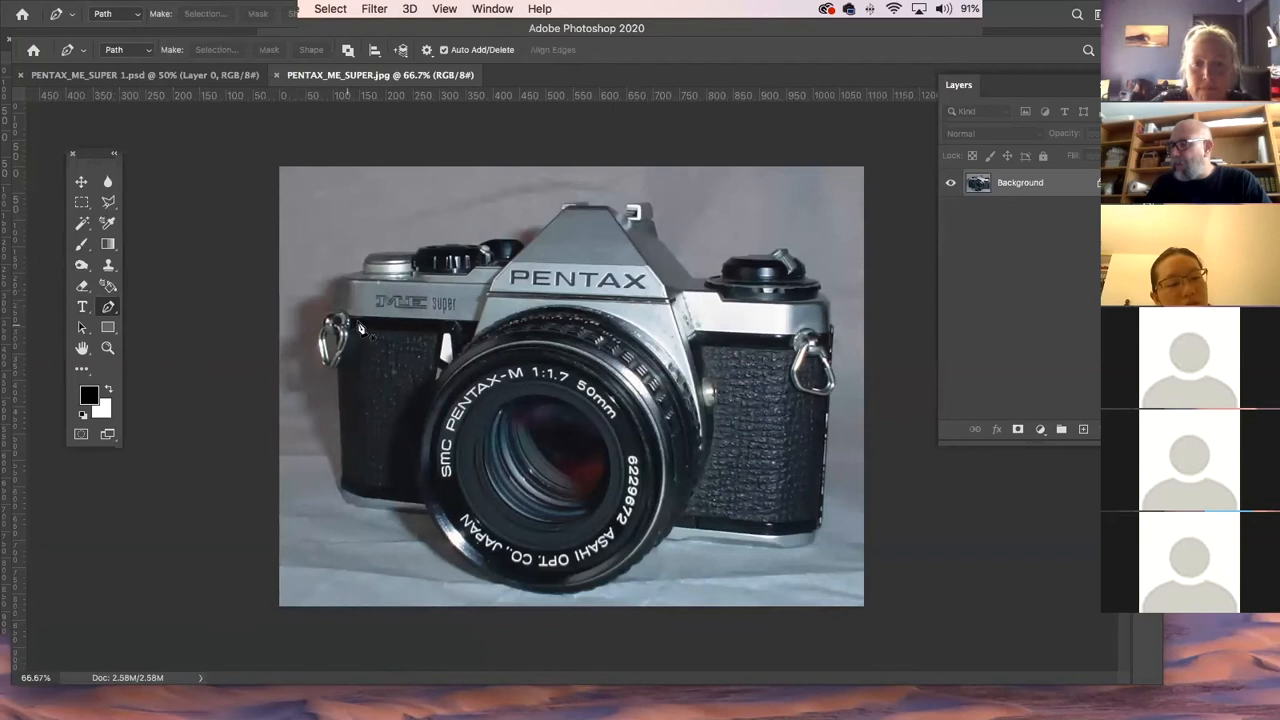
left_click(341, 491)
left_click(346, 278)
left_click(394, 250)
left_click(441, 244)
left_click(457, 242)
left_click(487, 242)
left_click(533, 237)
left_click(612, 201)
left_click(658, 204)
left_click(687, 241)
left_click(720, 268)
left_click(757, 251)
left_click(788, 244)
left_click(820, 268)
left_click(829, 293)
left_click(799, 549)
left_click(683, 538)
left_click(653, 540)
left_click(591, 580)
left_click(551, 588)
left_click(459, 567)
left_click(438, 541)
left_click(429, 513)
left_click(381, 512)
left_click(341, 499)
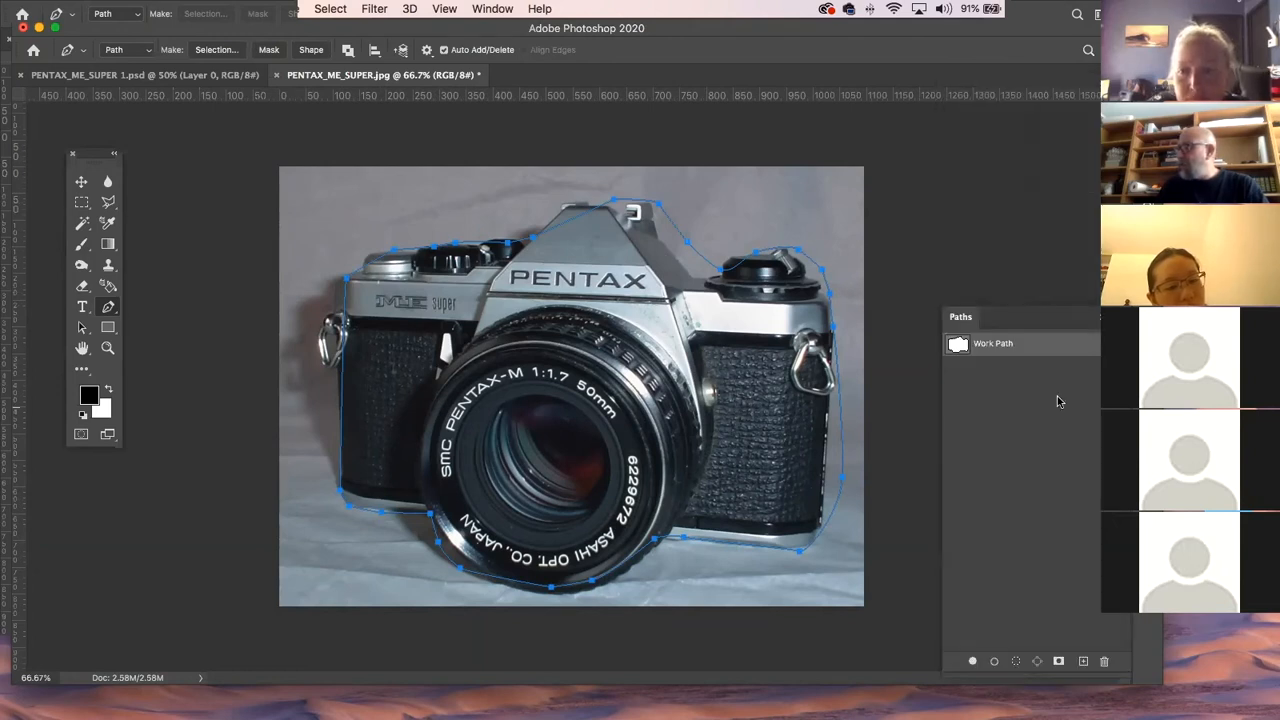
Load the work path as a selection and convert the Background into a regular layer named Layer 0.
left_click(957, 346, "super")
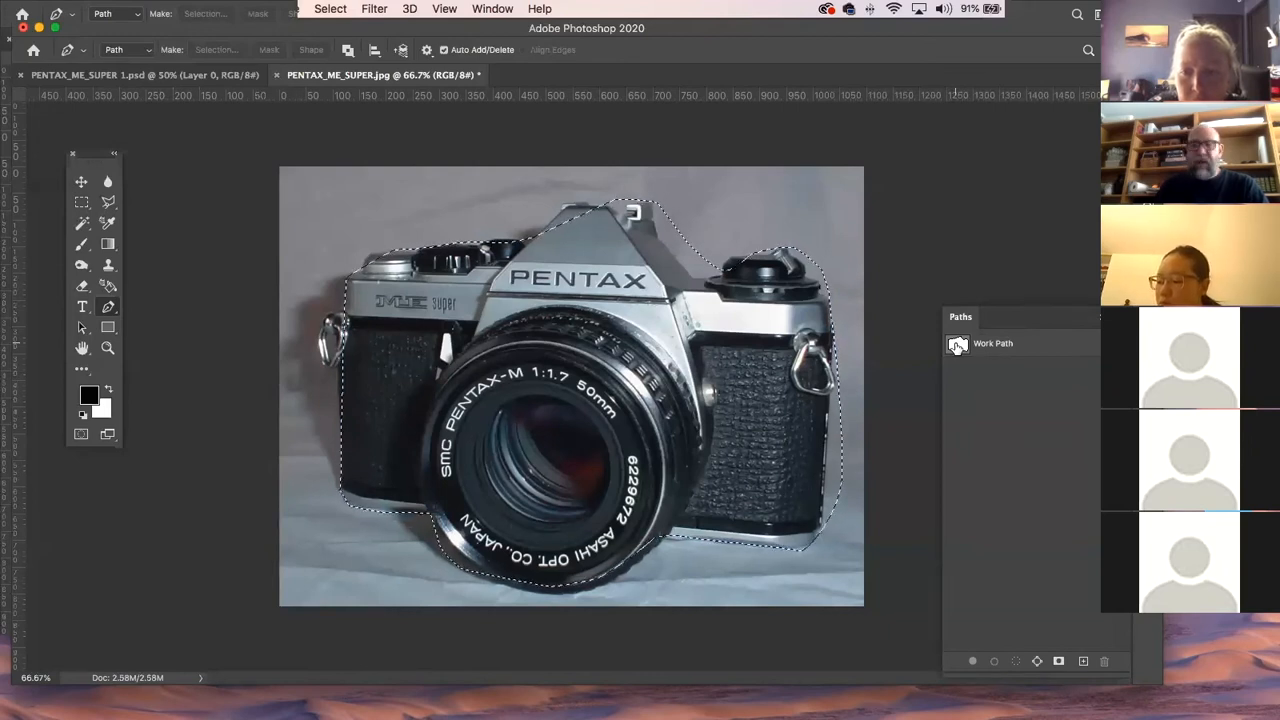
key("F7")
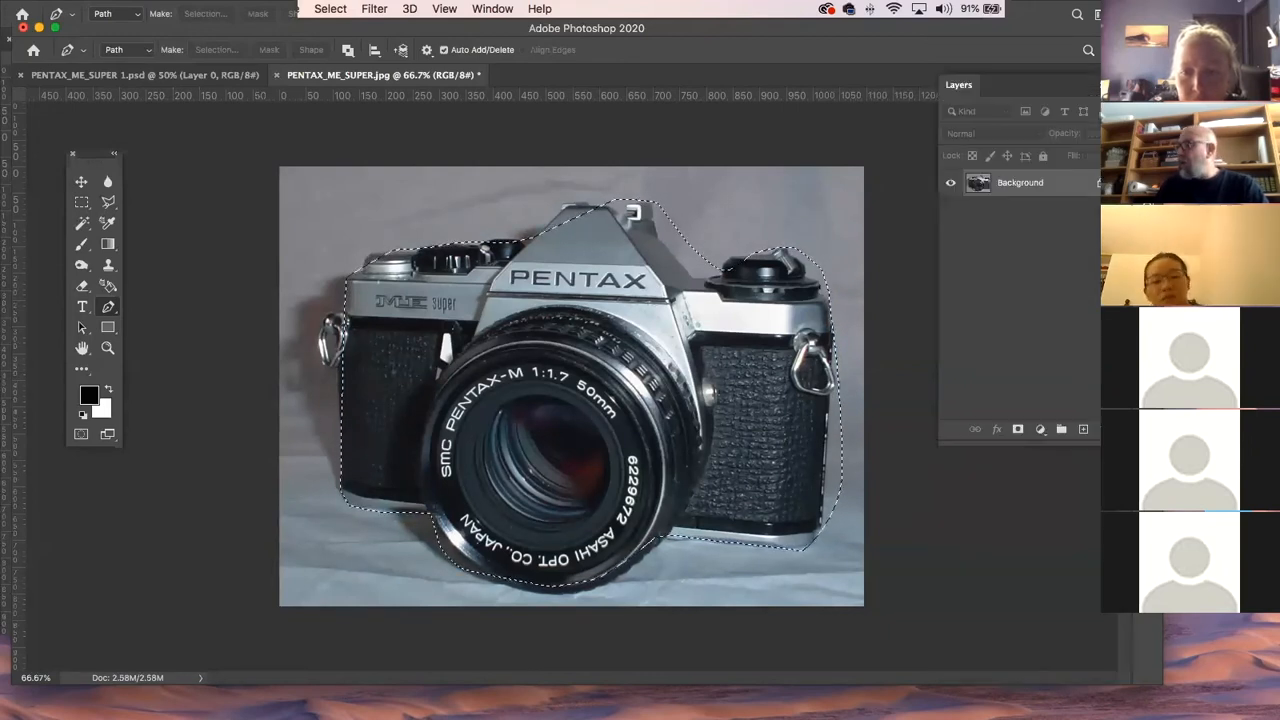
double_click(977, 186)
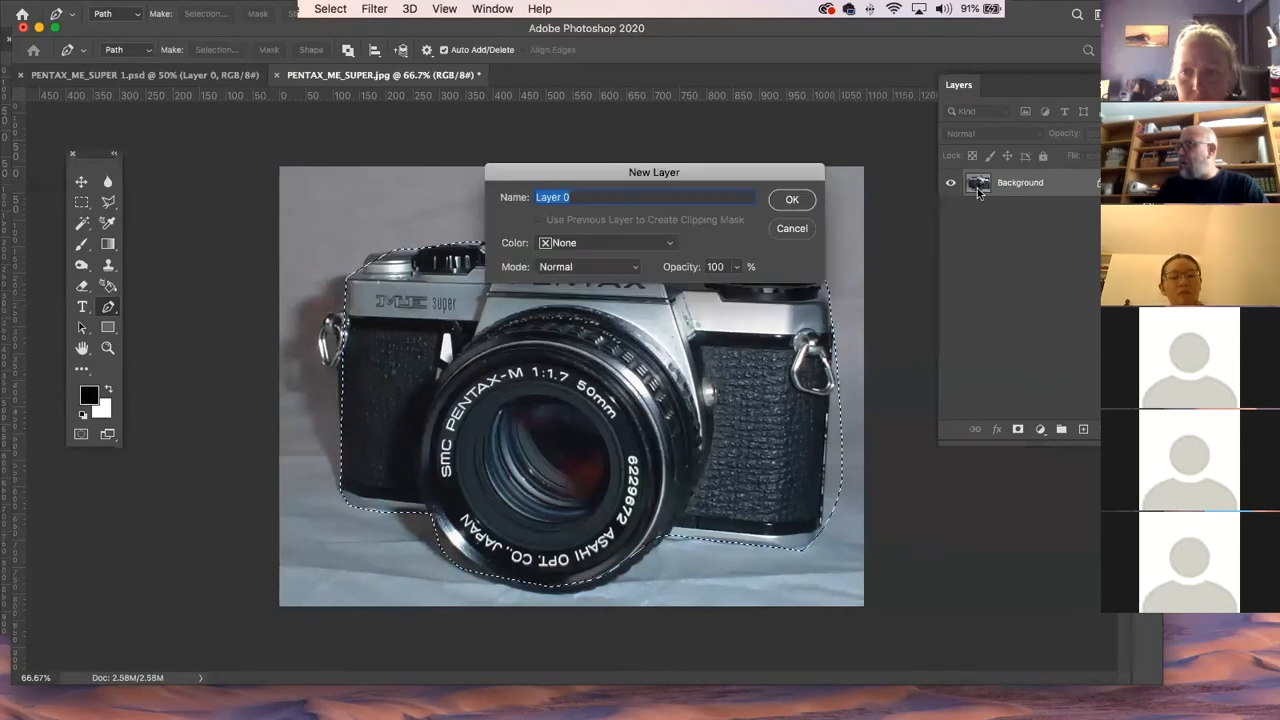
left_click(791, 202)
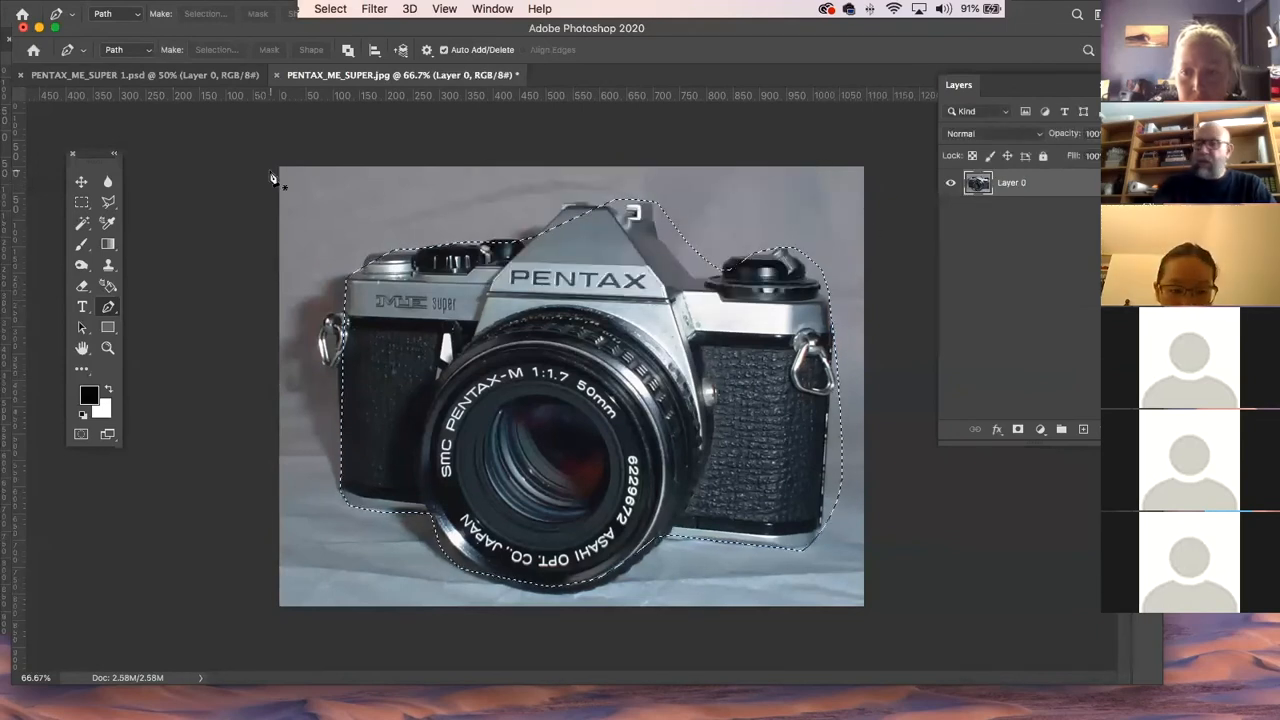
Undo a trial deletion of the camera area, and delete the background around the camera using the inverted selection.
key("Delete")
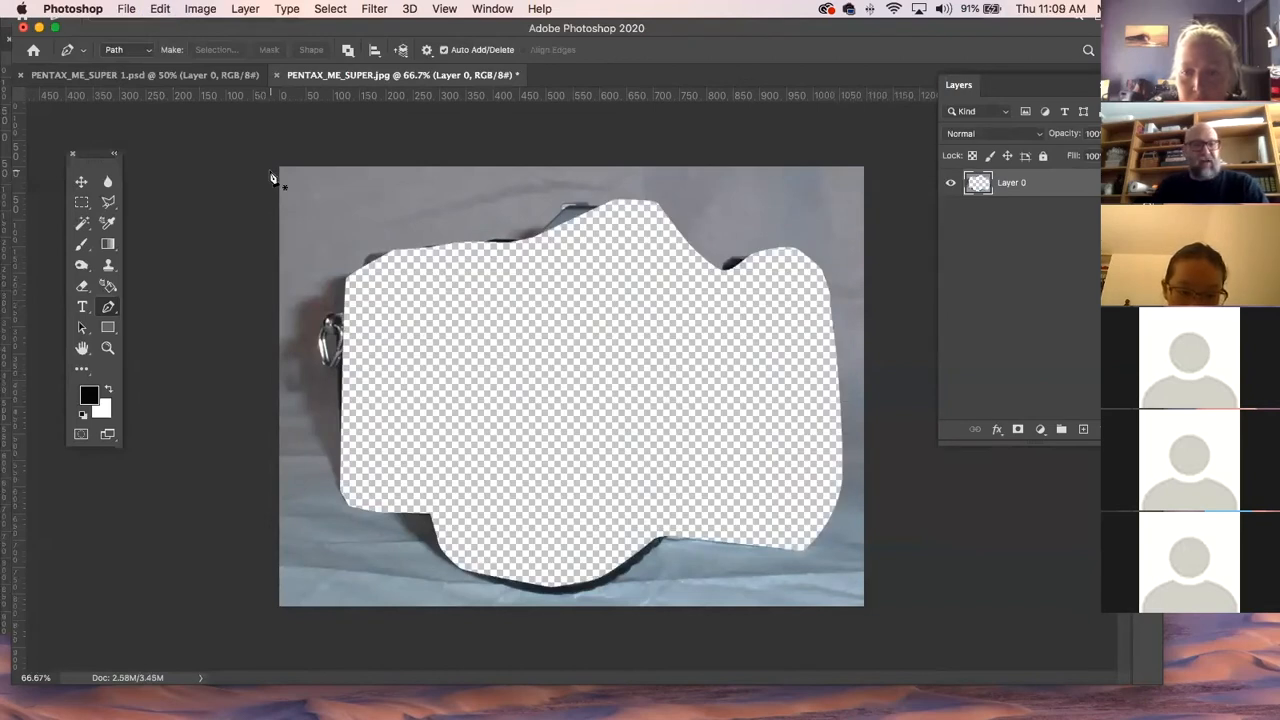
key("super+z")
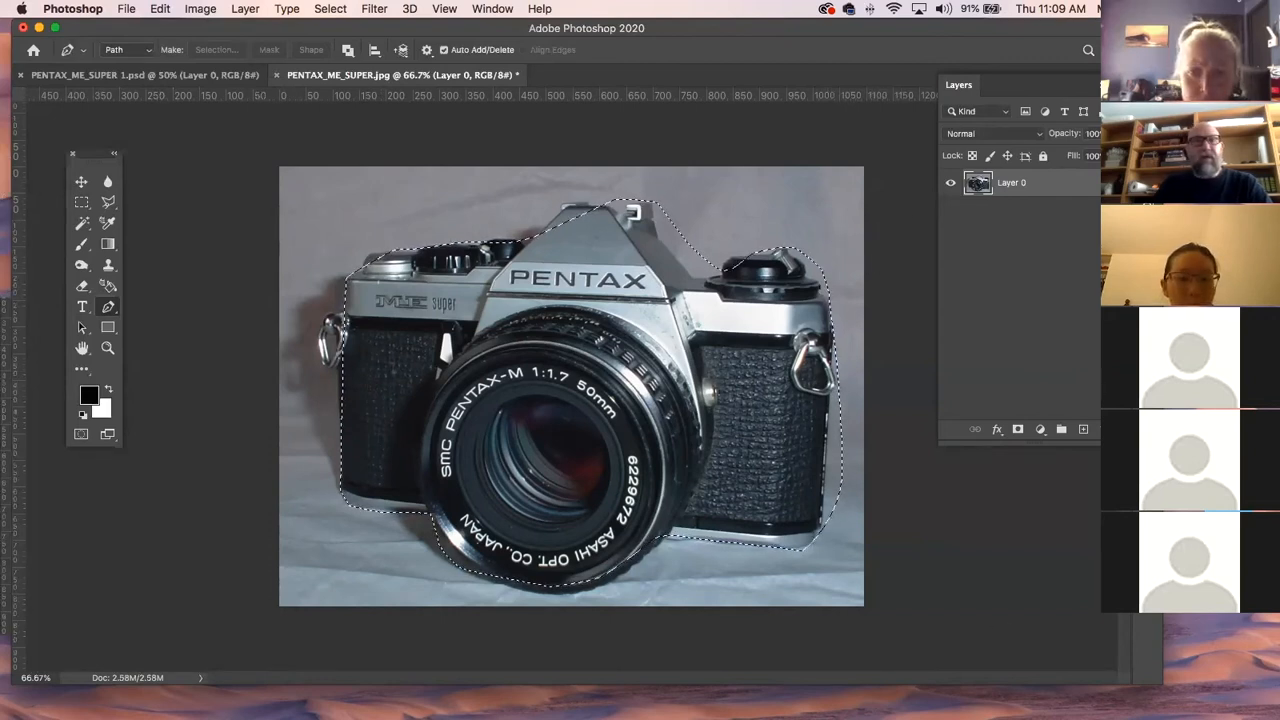
left_click(341, 11)
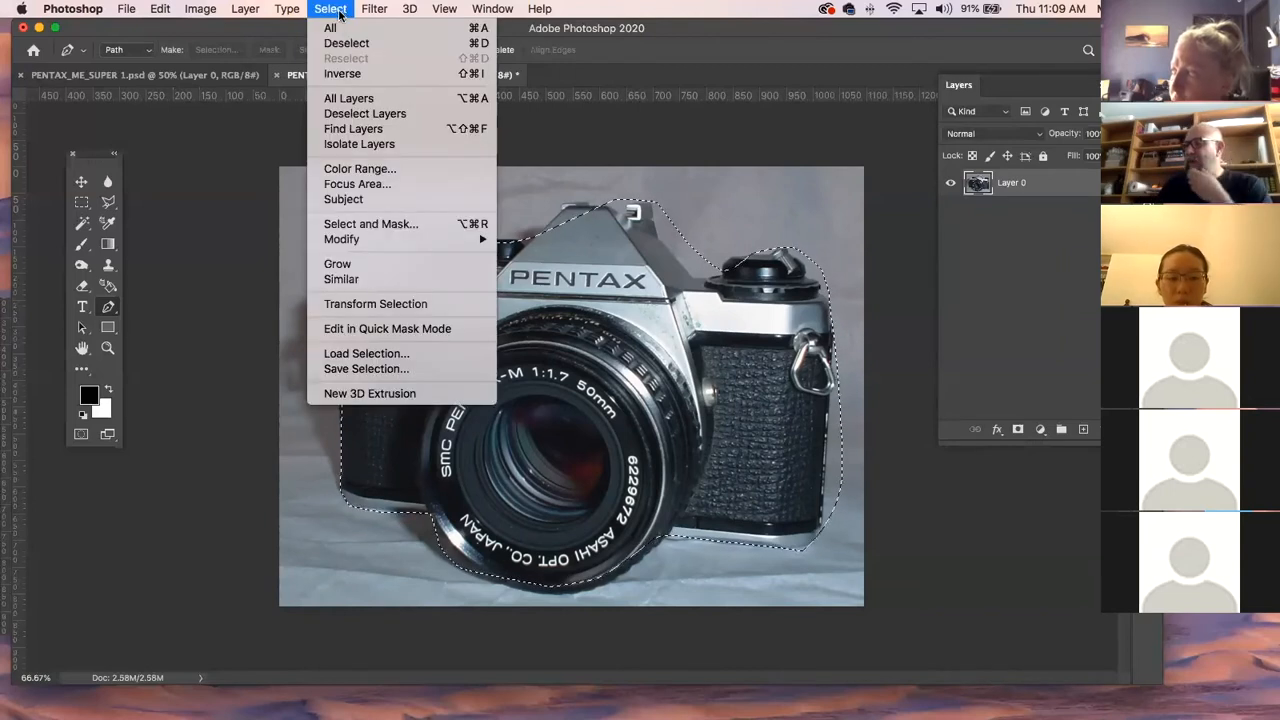
left_click(354, 74)
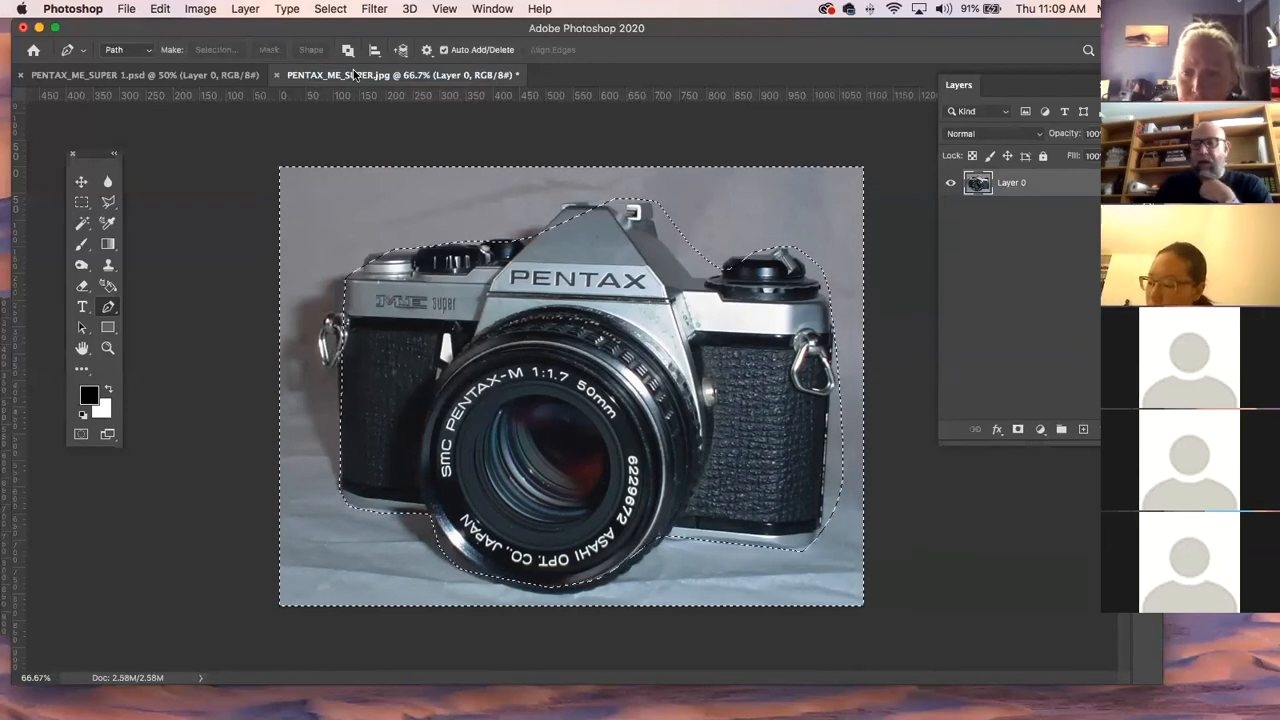
key("BackSpace")
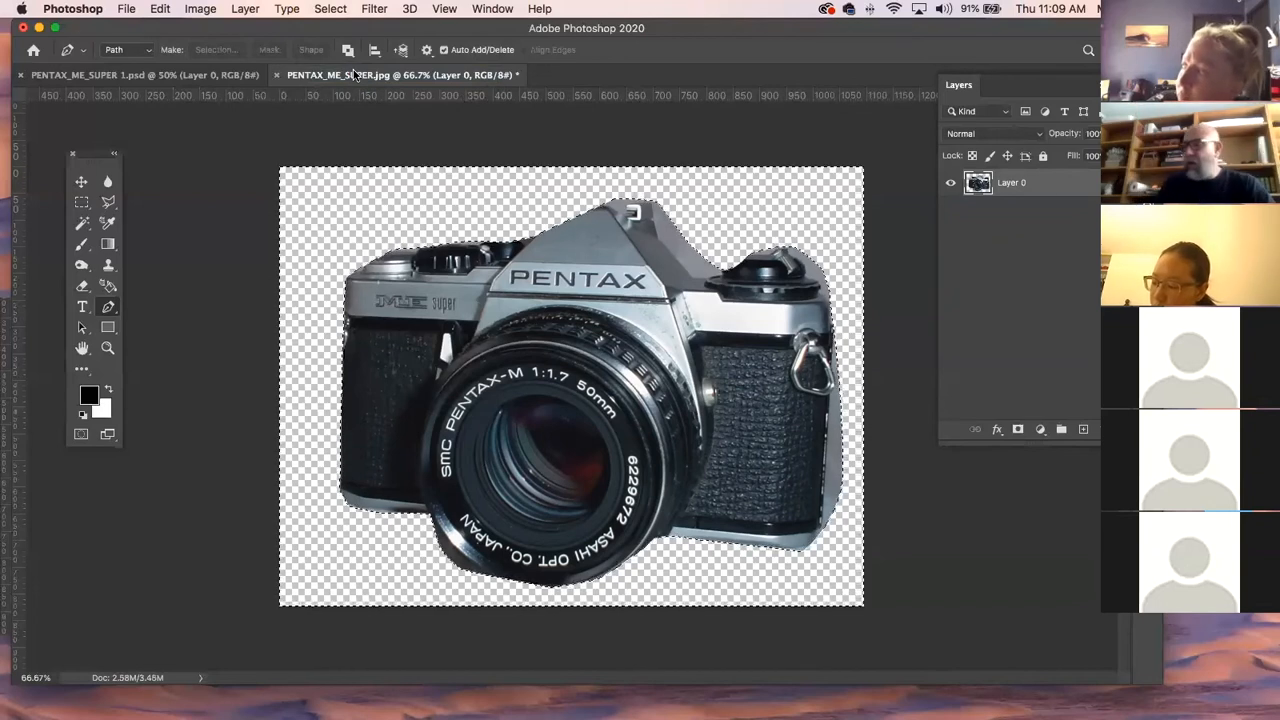
Close PENTAX_ME_SUPER.jpg without saving and load Layer 0's camera outline as a selection in PENTAX_ME_SUPER 1.psd.
left_click(277, 76)
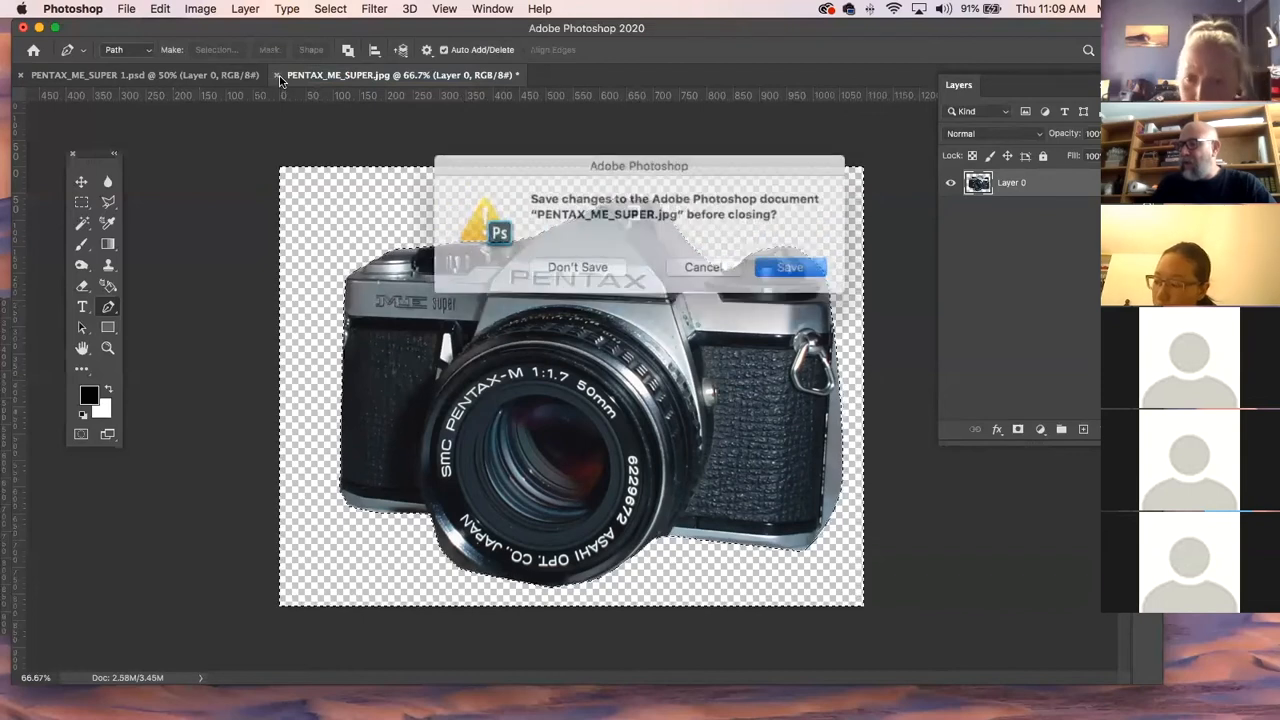
left_click(590, 262)
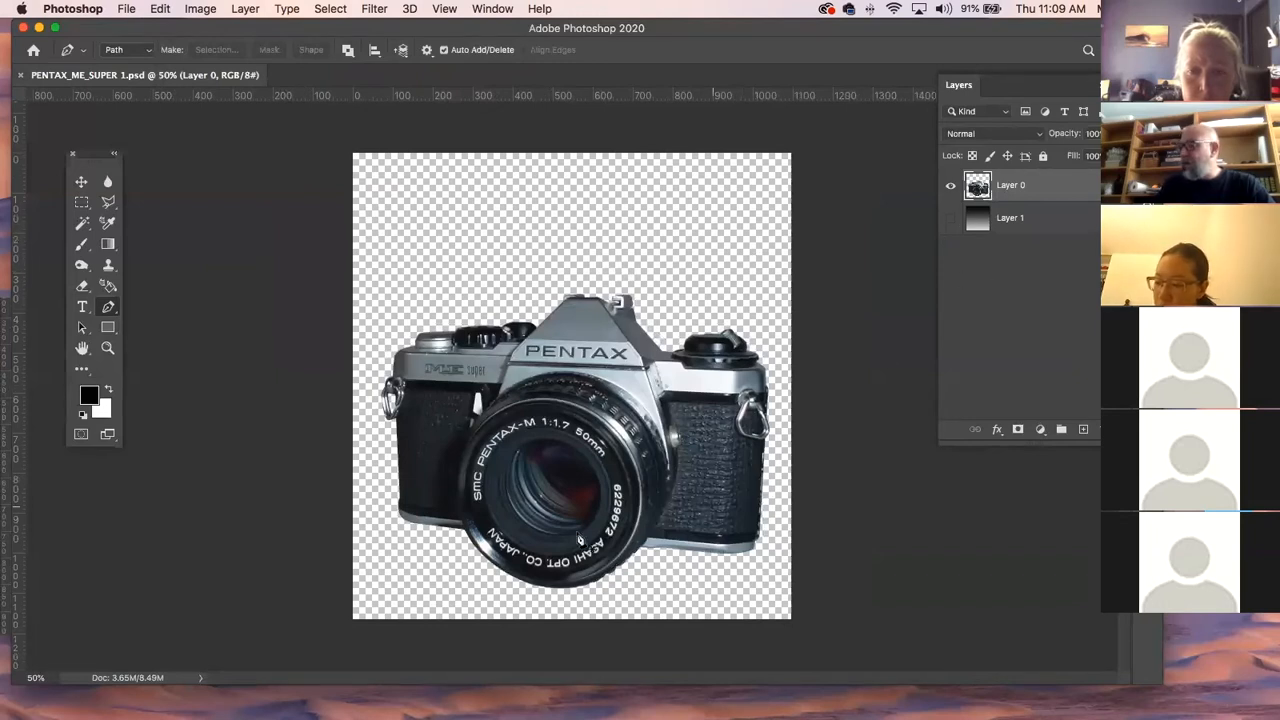
left_click(977, 186, "super")
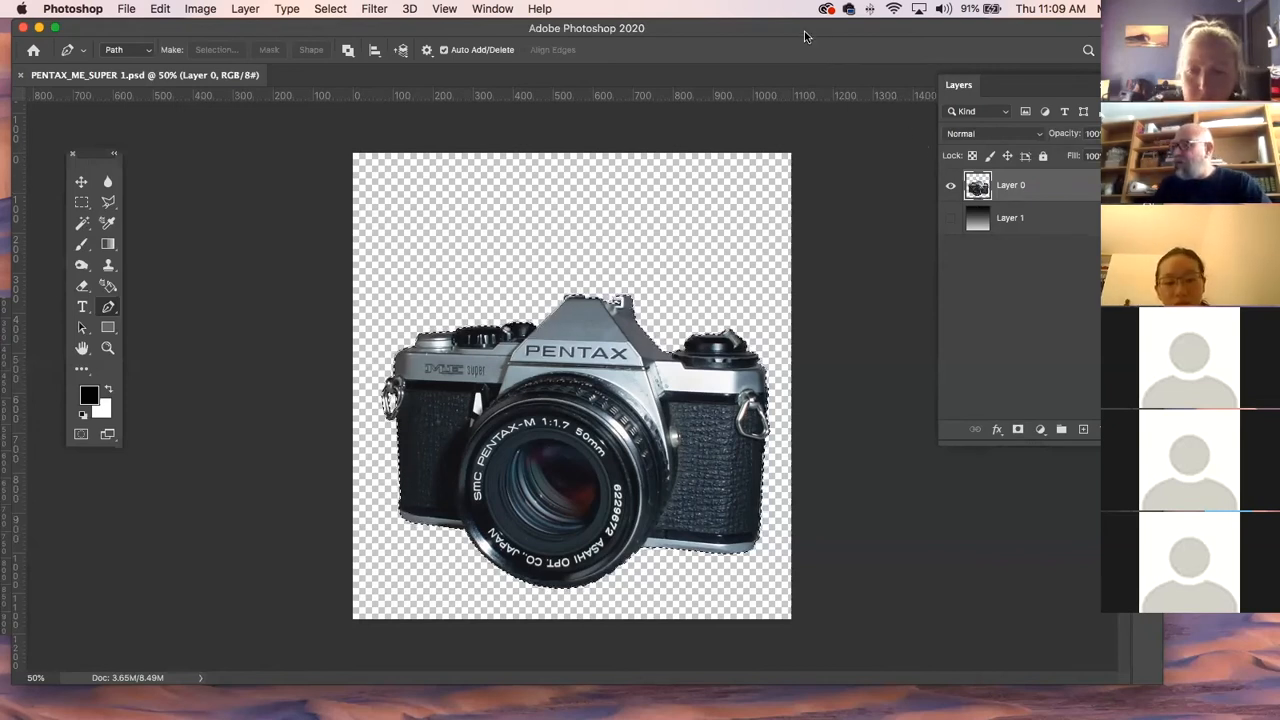
Move the Photoshop window aside to reach the desktop files and open PENTAX_ME_SUPER 2.psd.
left_click_drag(805, 37, 812, 231)
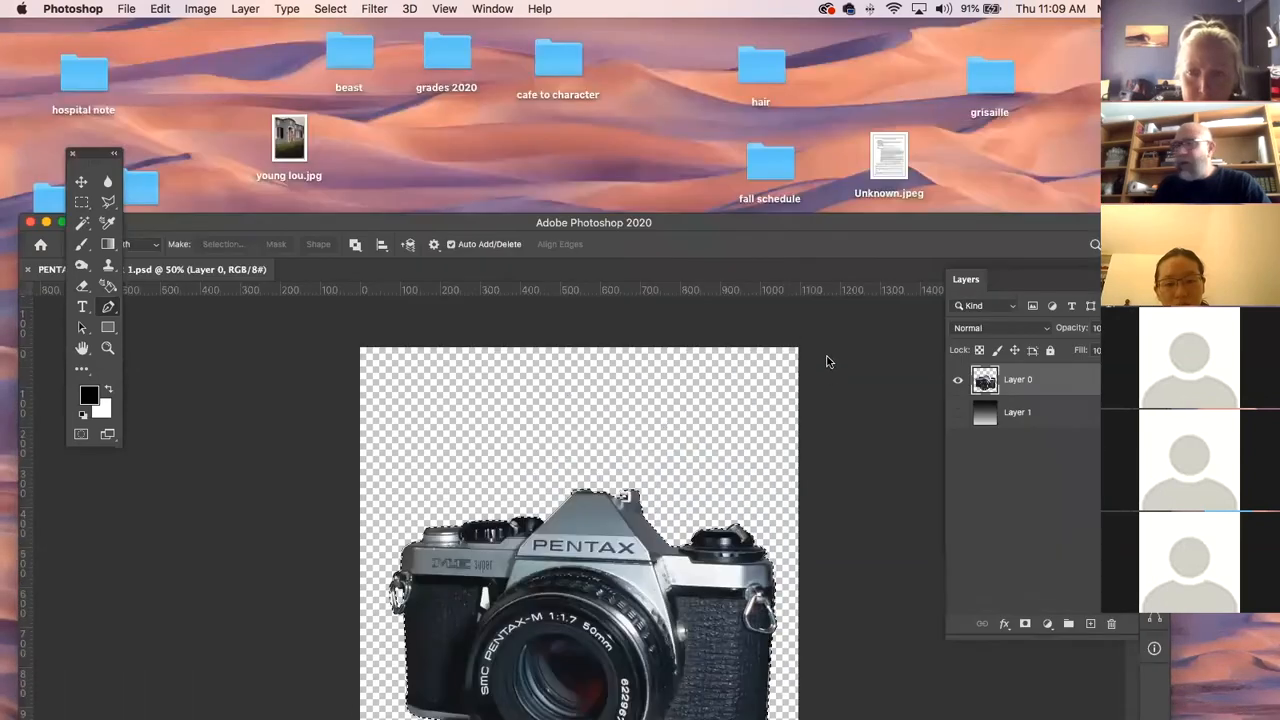
left_click_drag(826, 361, 830, 362)
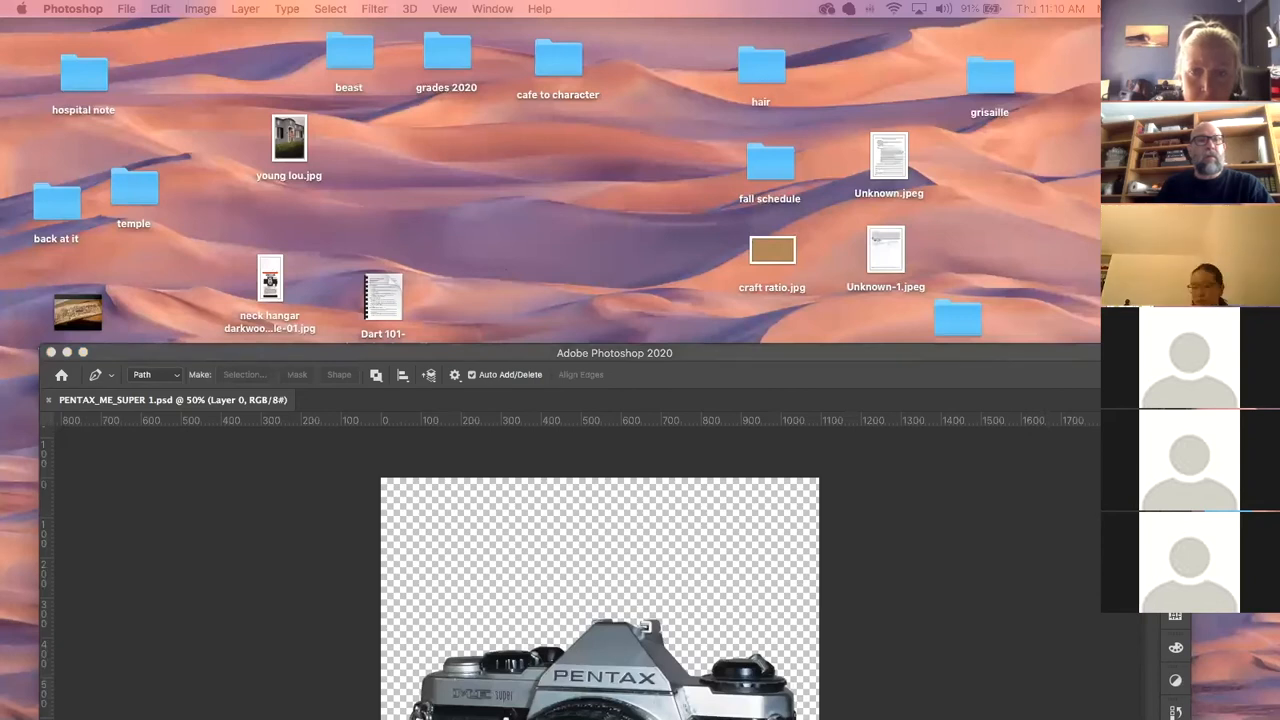
double_click(260, 356)
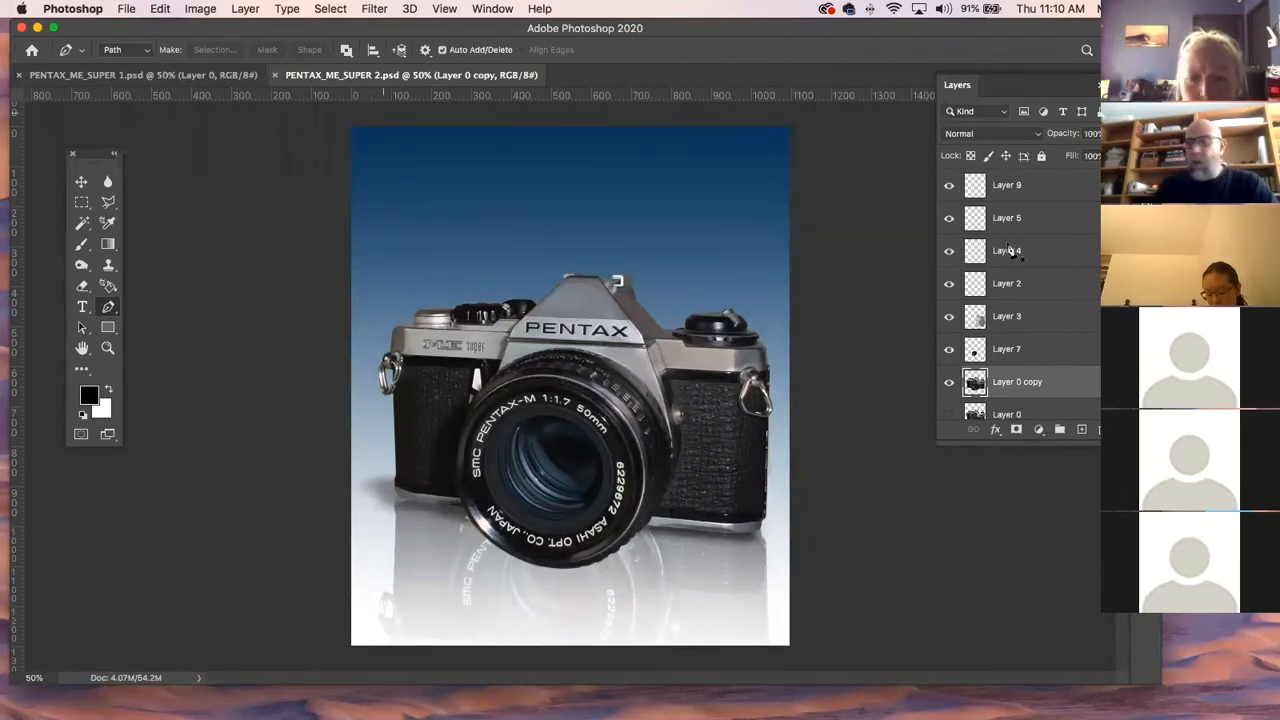
Close PENTAX_ME_SUPER 2.psd and add a new layer directly beneath Layer 0 in PENTAX_ME_SUPER 1.psd.
left_click(277, 75)
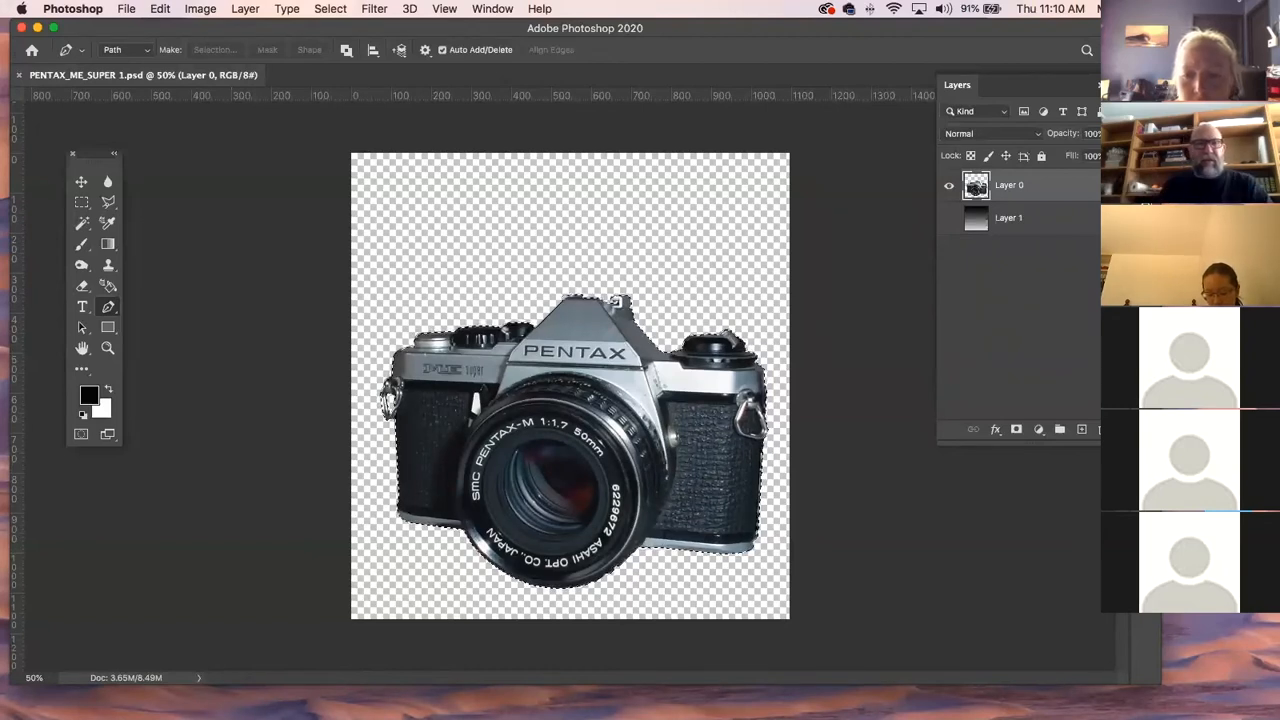
key("Tab")
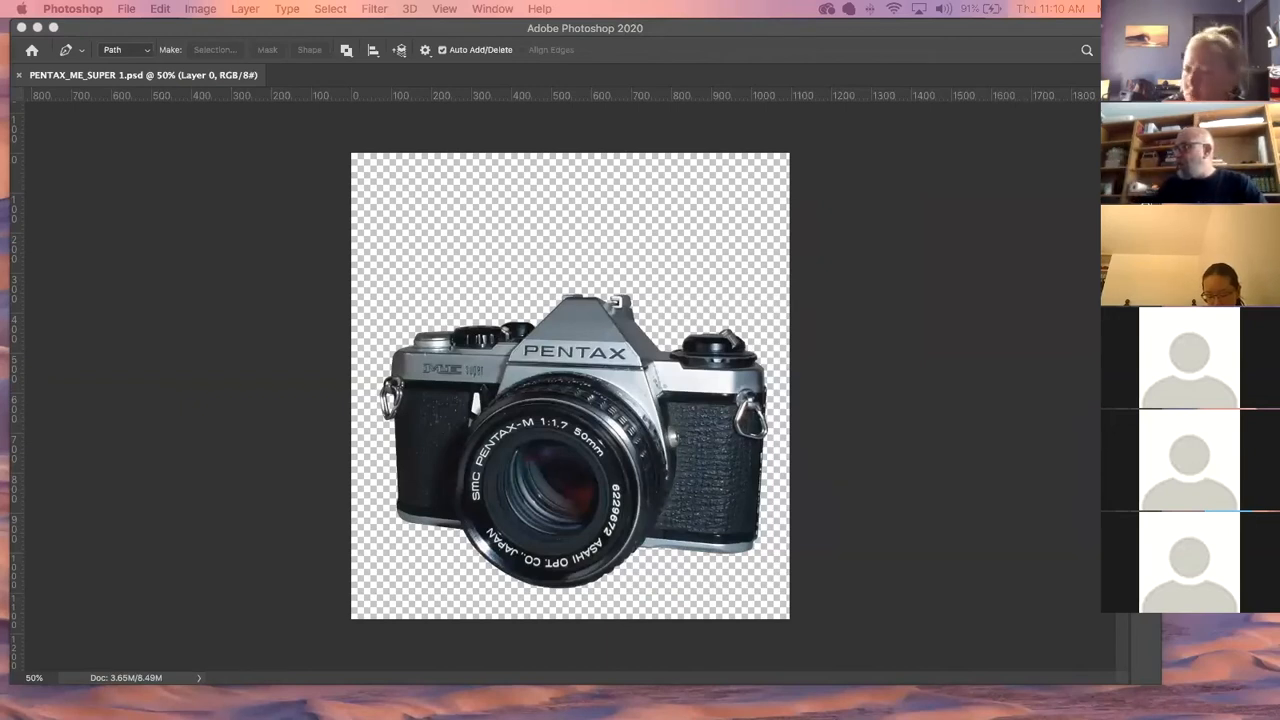
key("super+Tab")
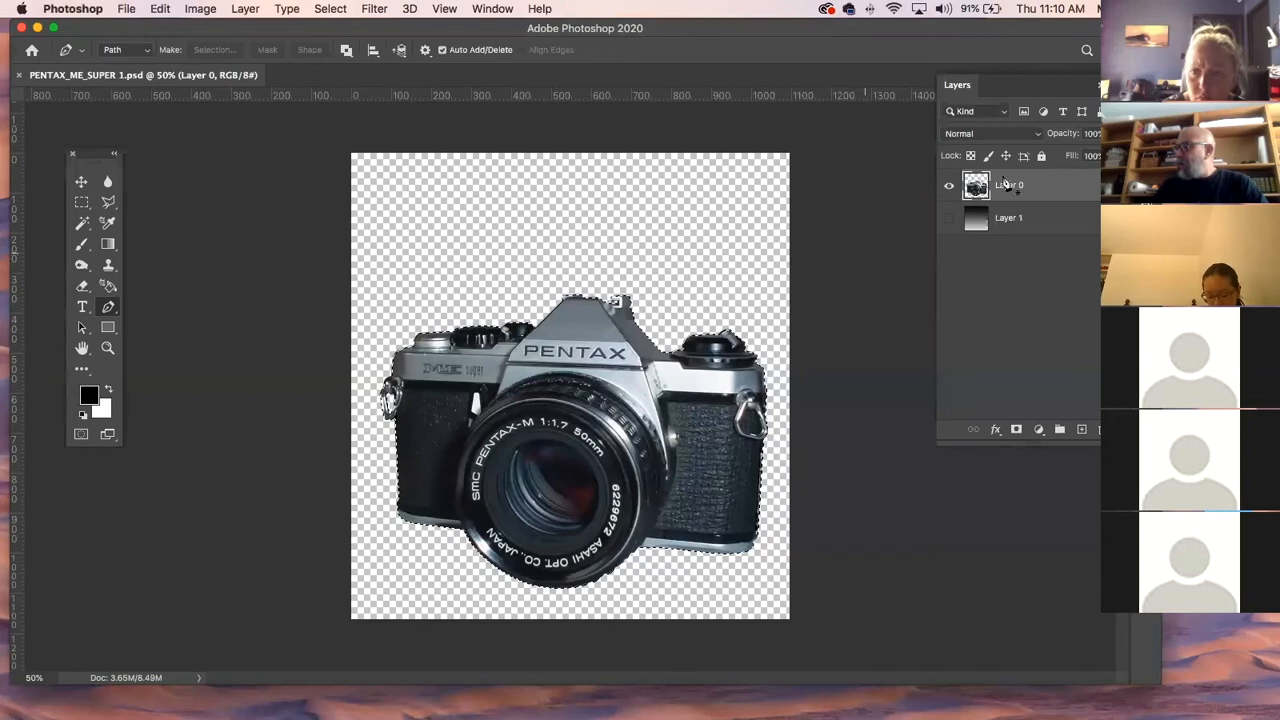
left_click(1081, 429)
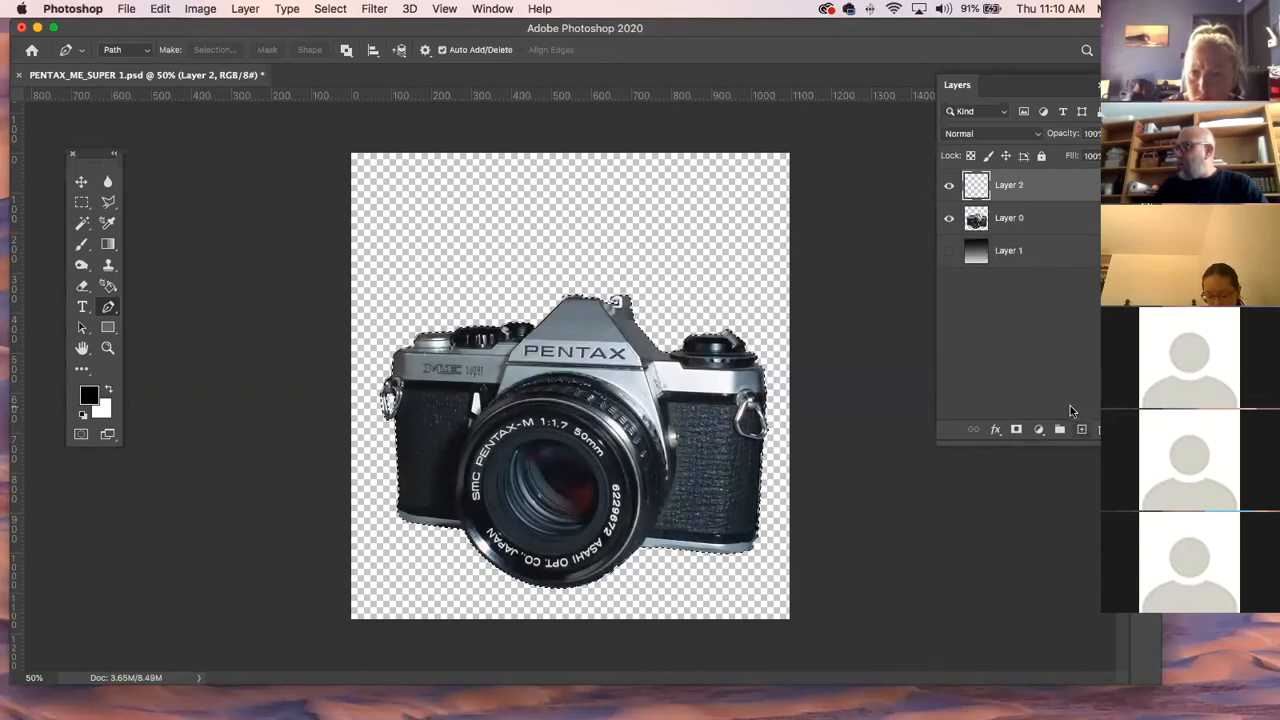
left_click_drag(1047, 196, 1041, 238)
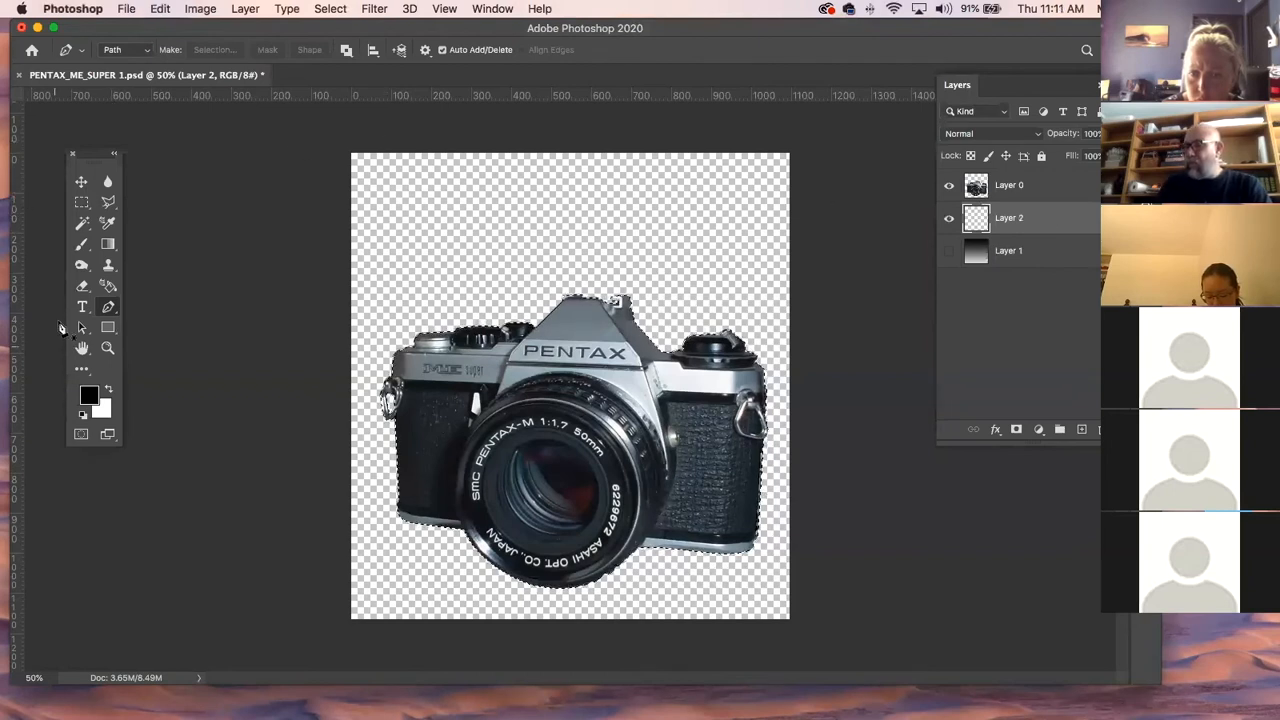
Make white the foreground color, clear the camera selection and fill all of Layer 2 with white.
left_click(104, 390)
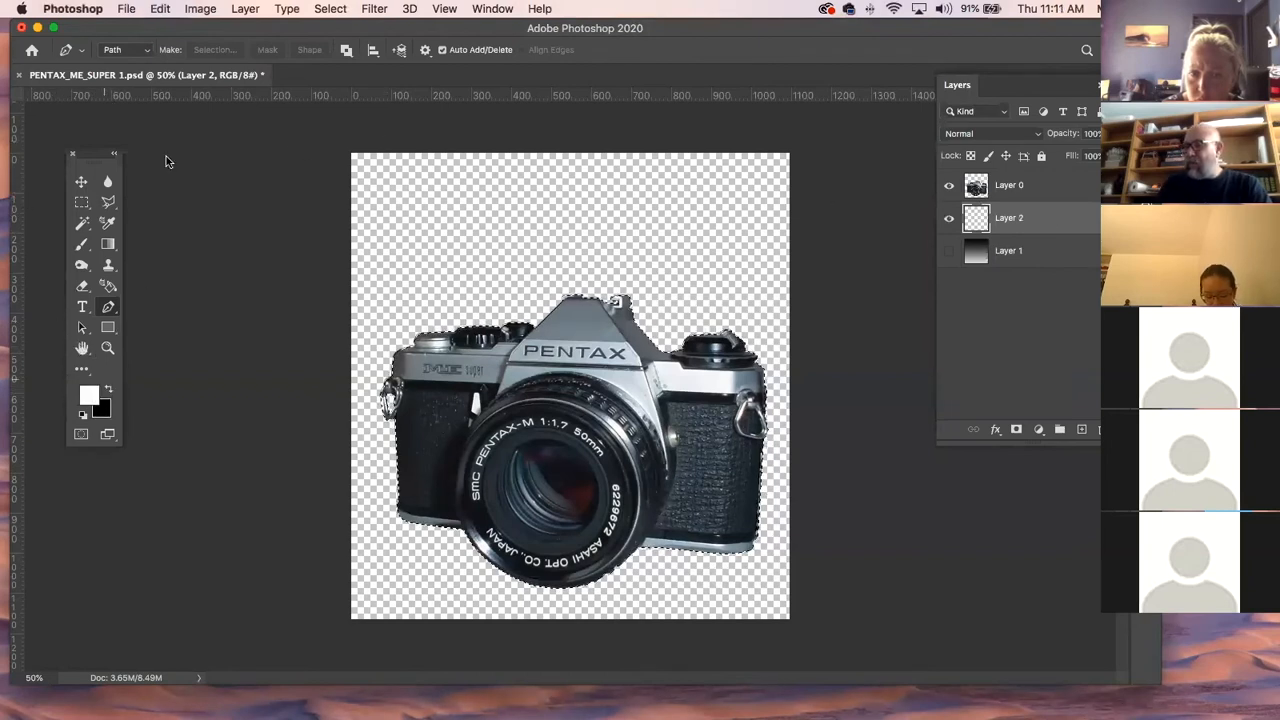
left_click(162, 9)
left_click(165, 14)
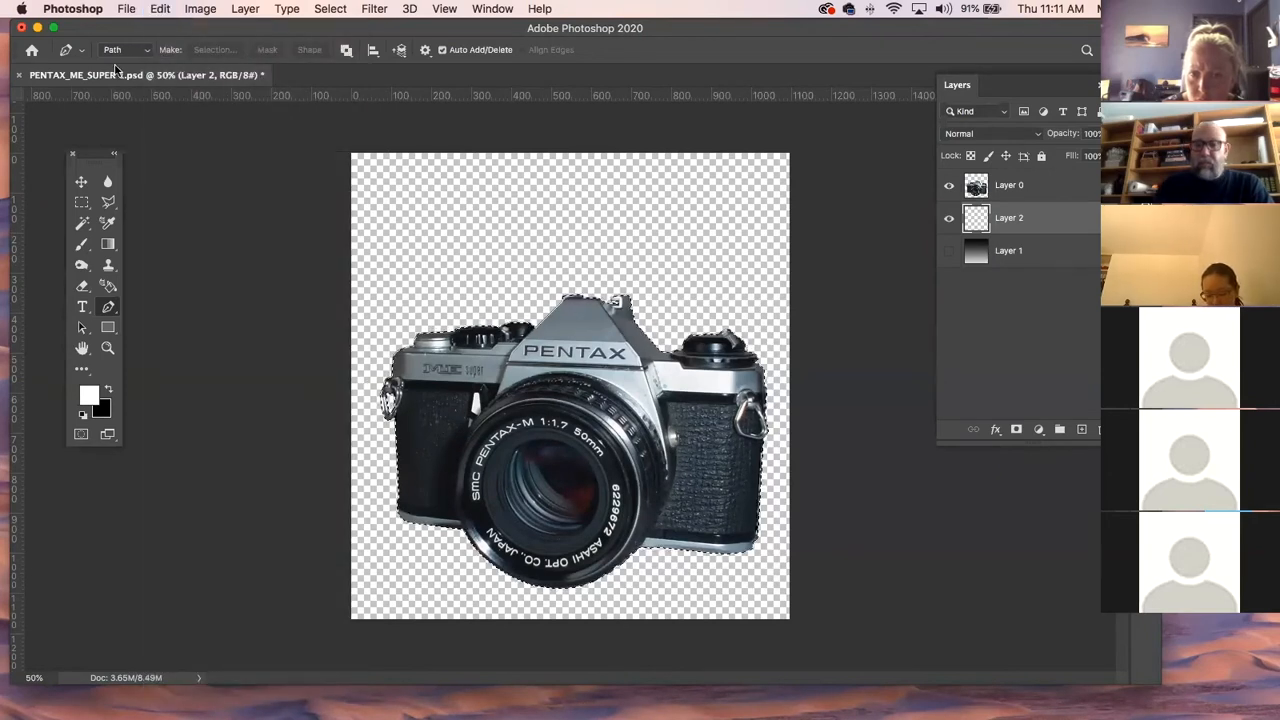
key("alt+BackSpace")
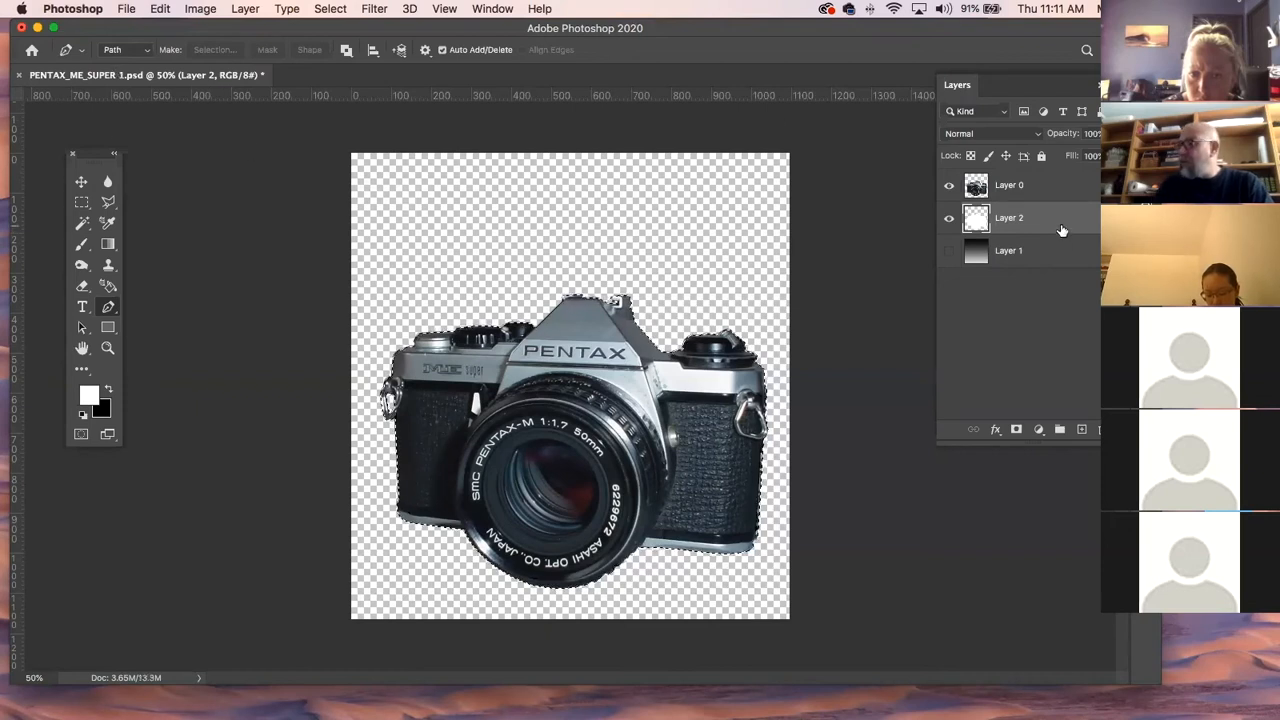
left_click(160, 9)
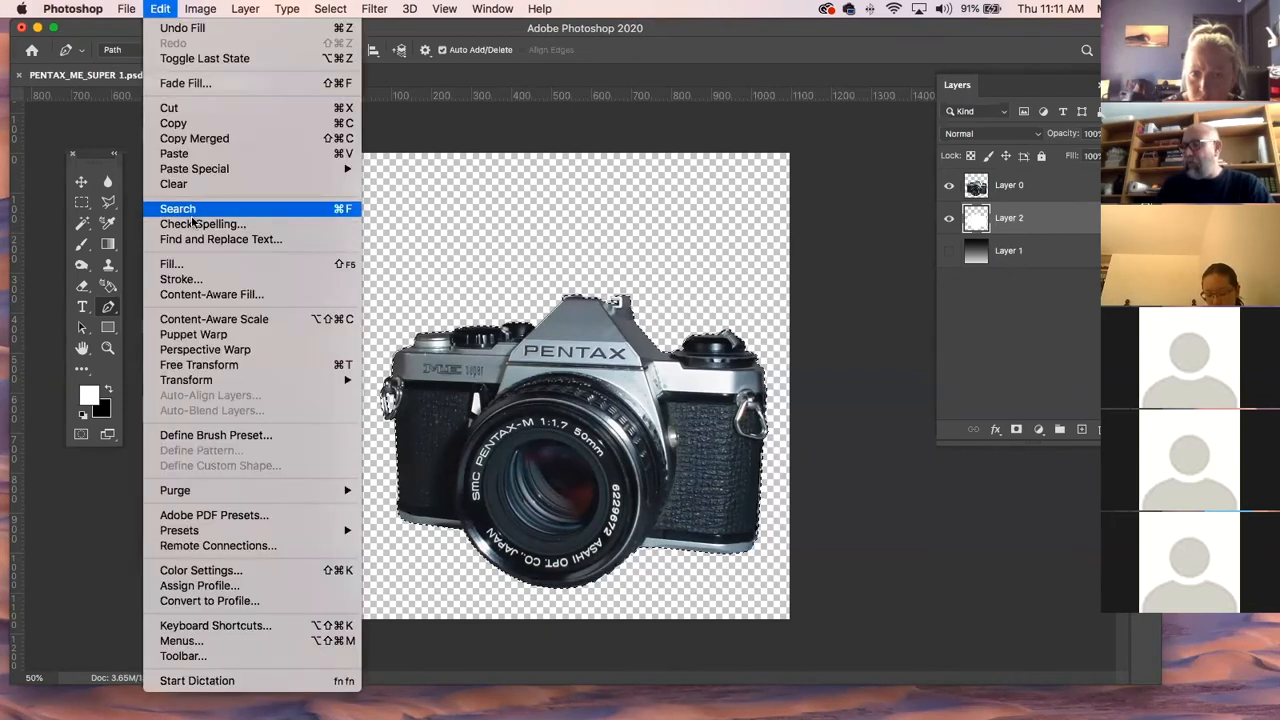
left_click(180, 257)
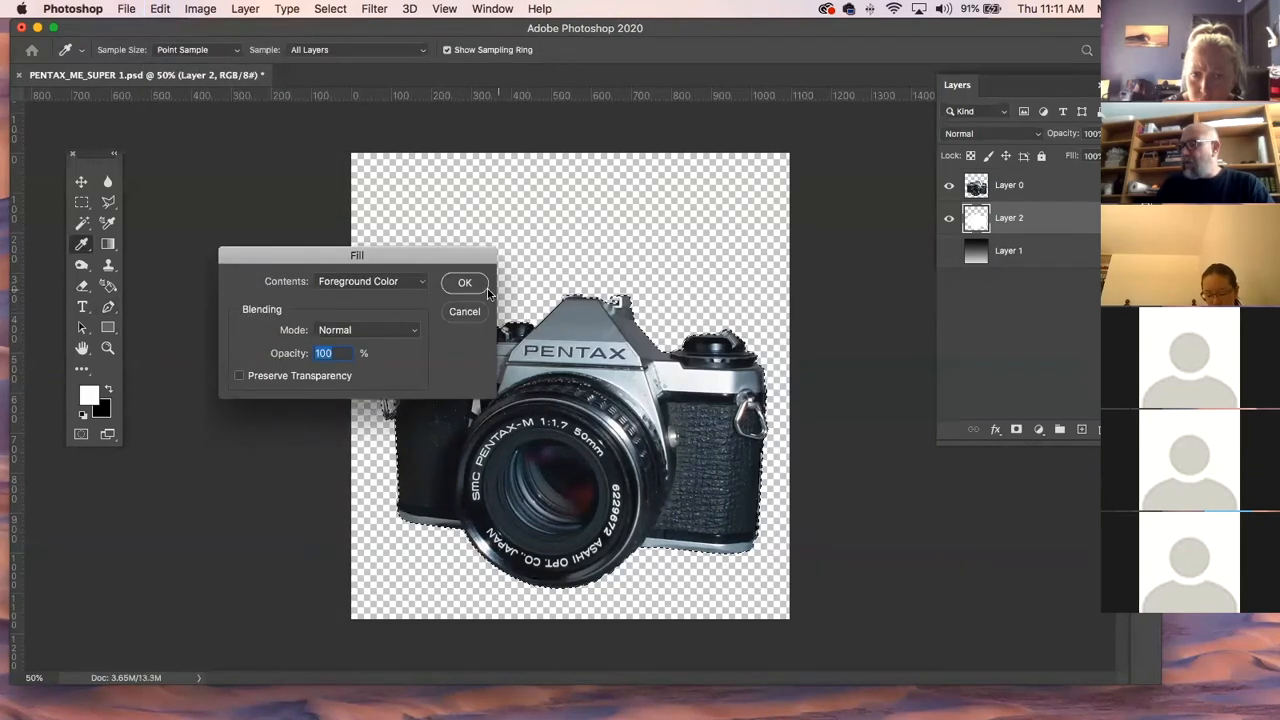
left_click(485, 288)
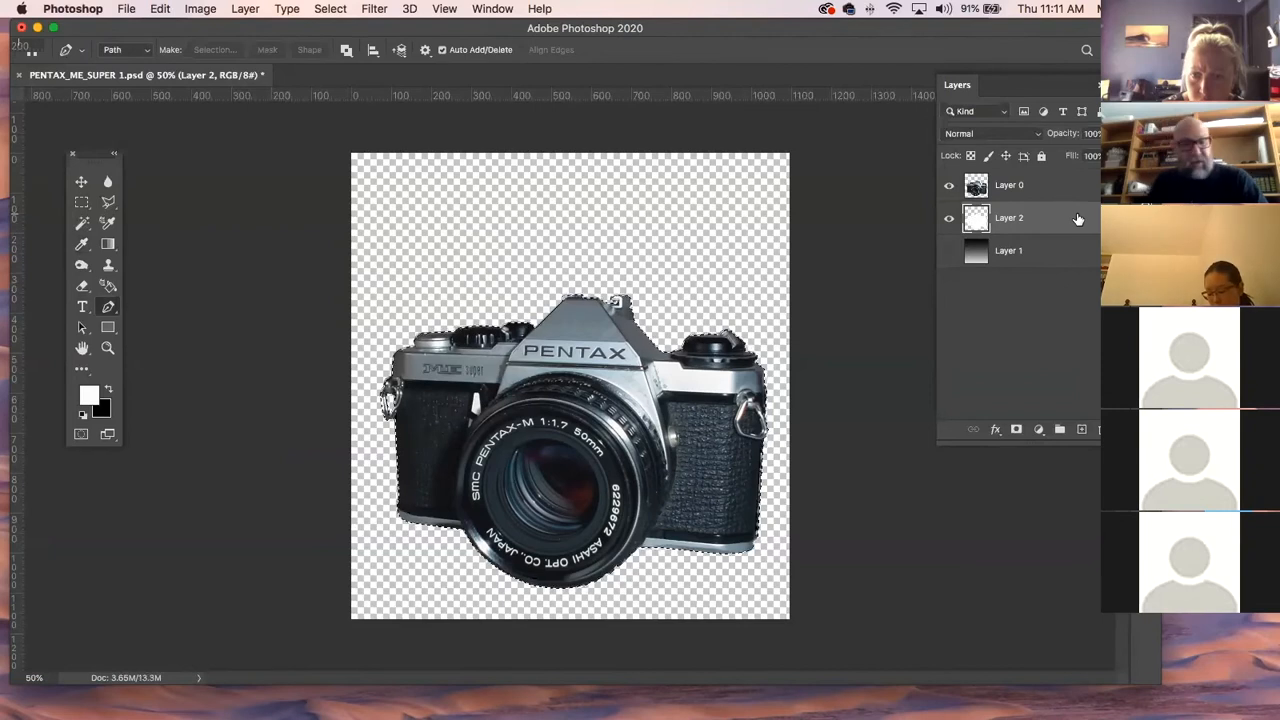
key("super+d")
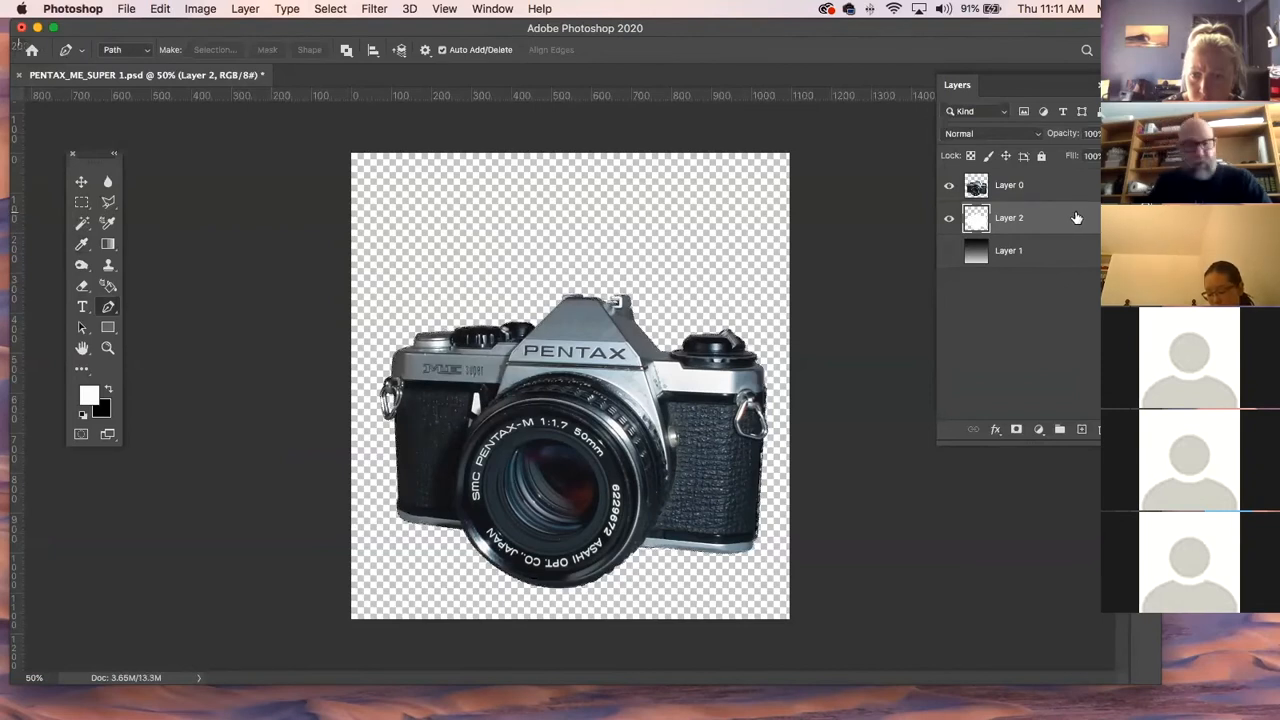
key("alt+BackSpace")
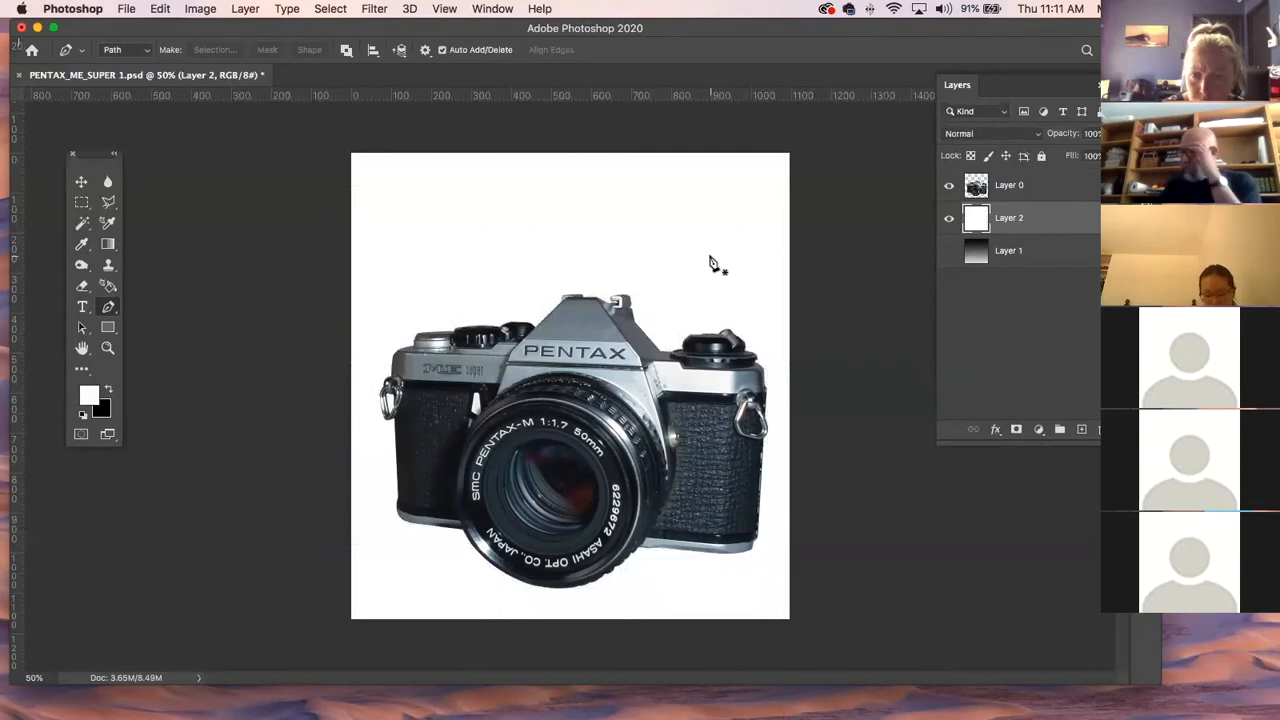
Choose cyan from the RGB swatches as the foreground color and activate the Gradient tool.
left_click(81, 181)
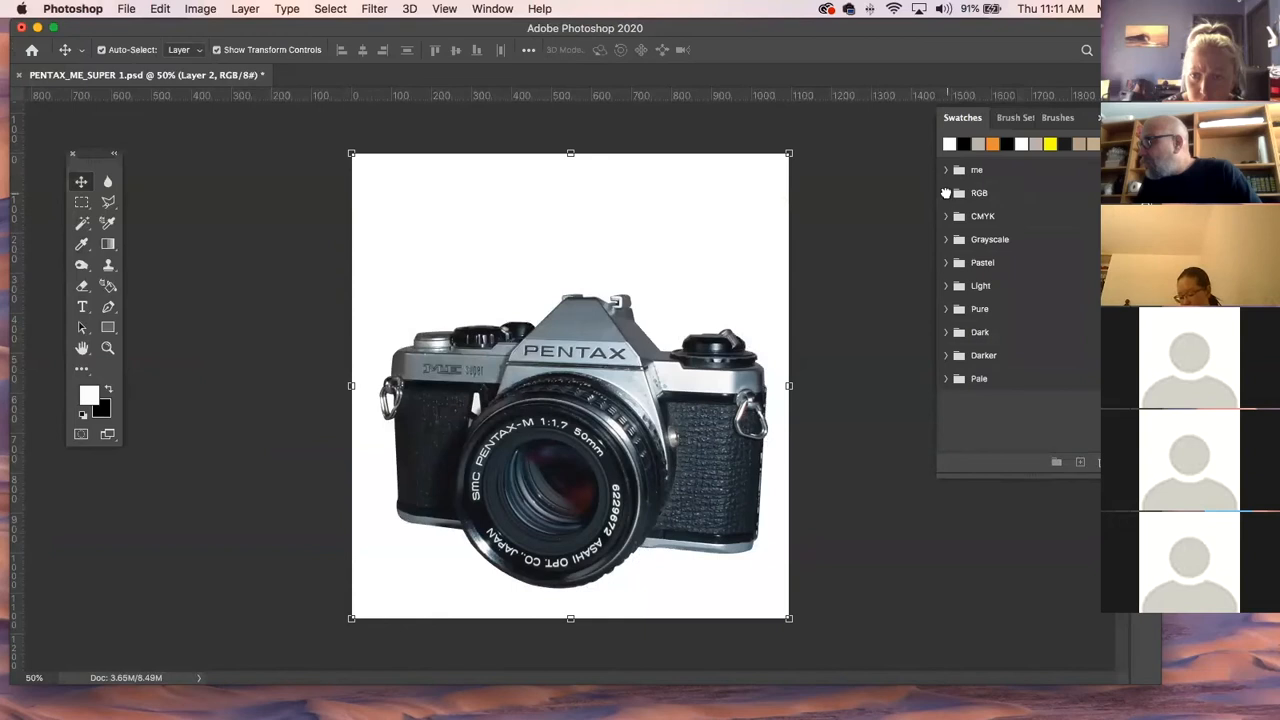
left_click(945, 192)
left_click(1004, 211)
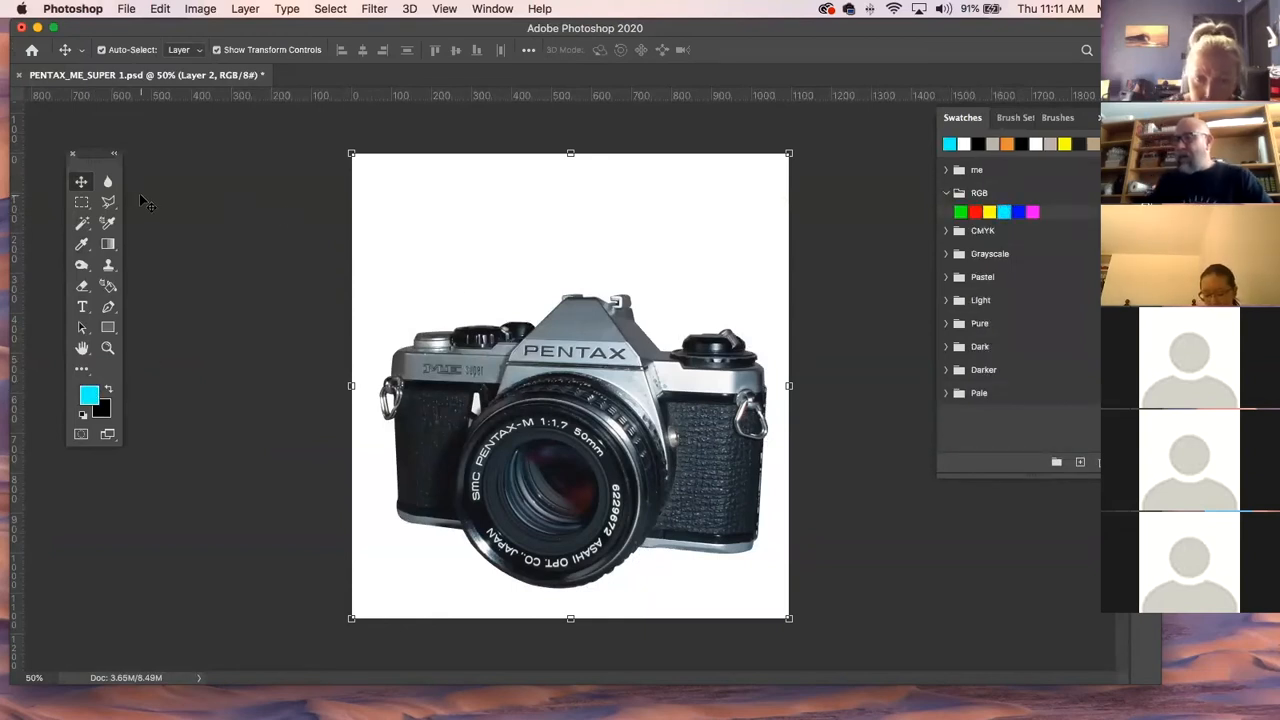
left_click(107, 245)
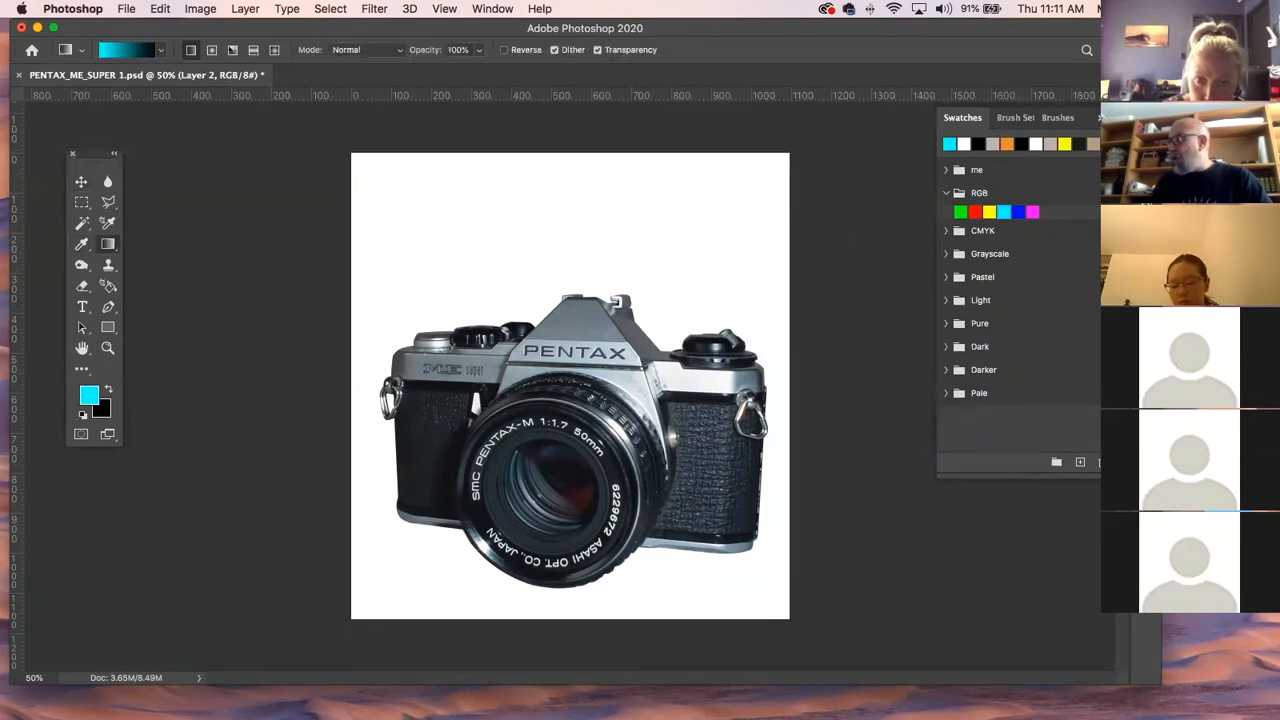
Rename the white-filled layer to whit.
key("F7")
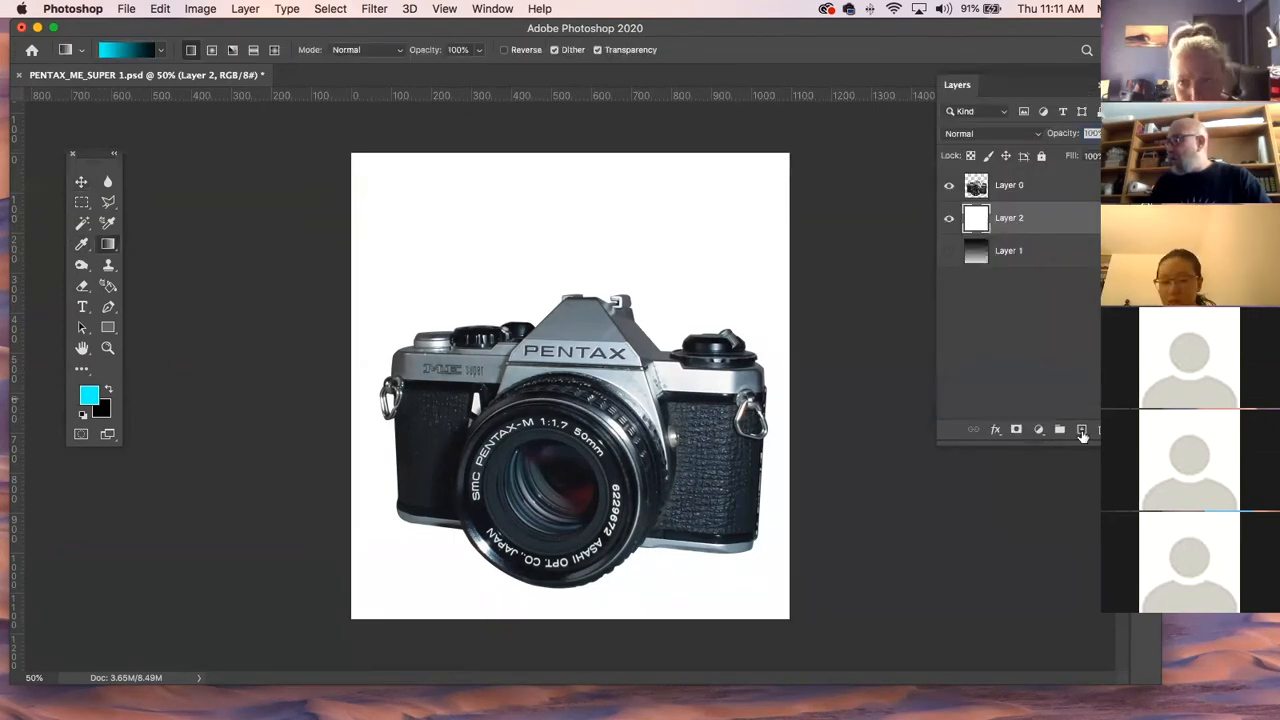
double_click(1008, 218)
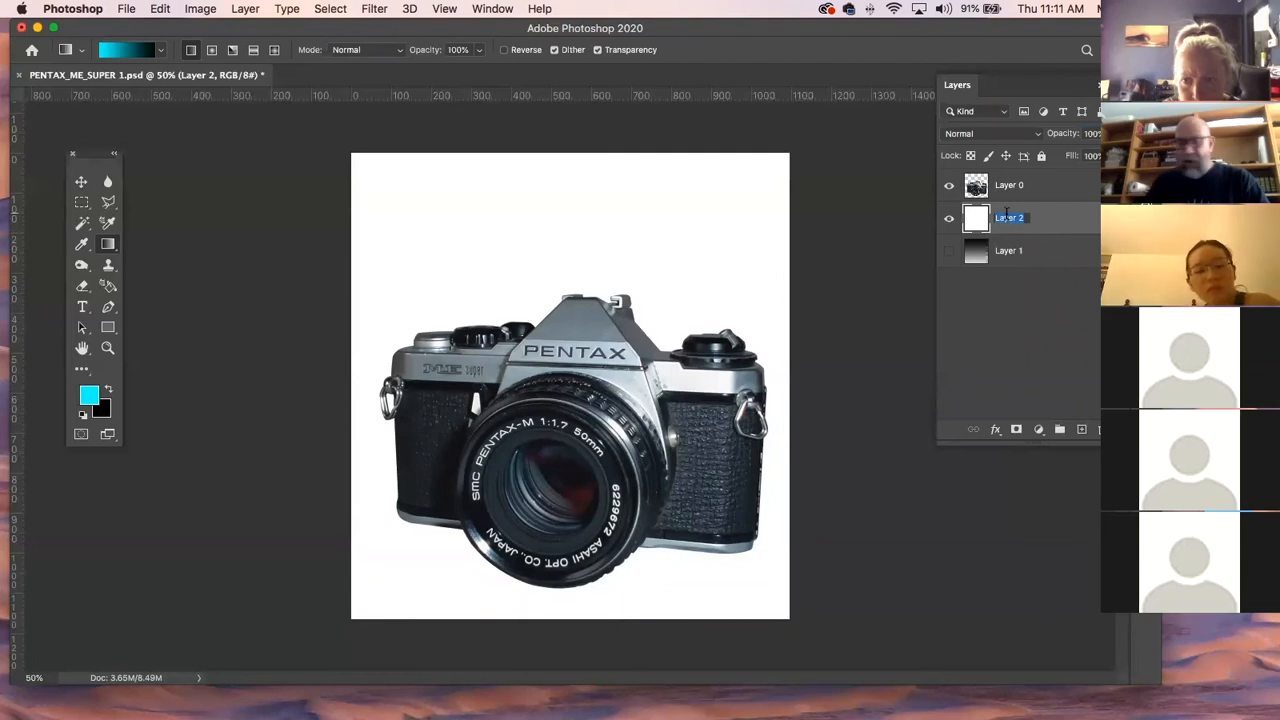
type("whit")
key("Return")
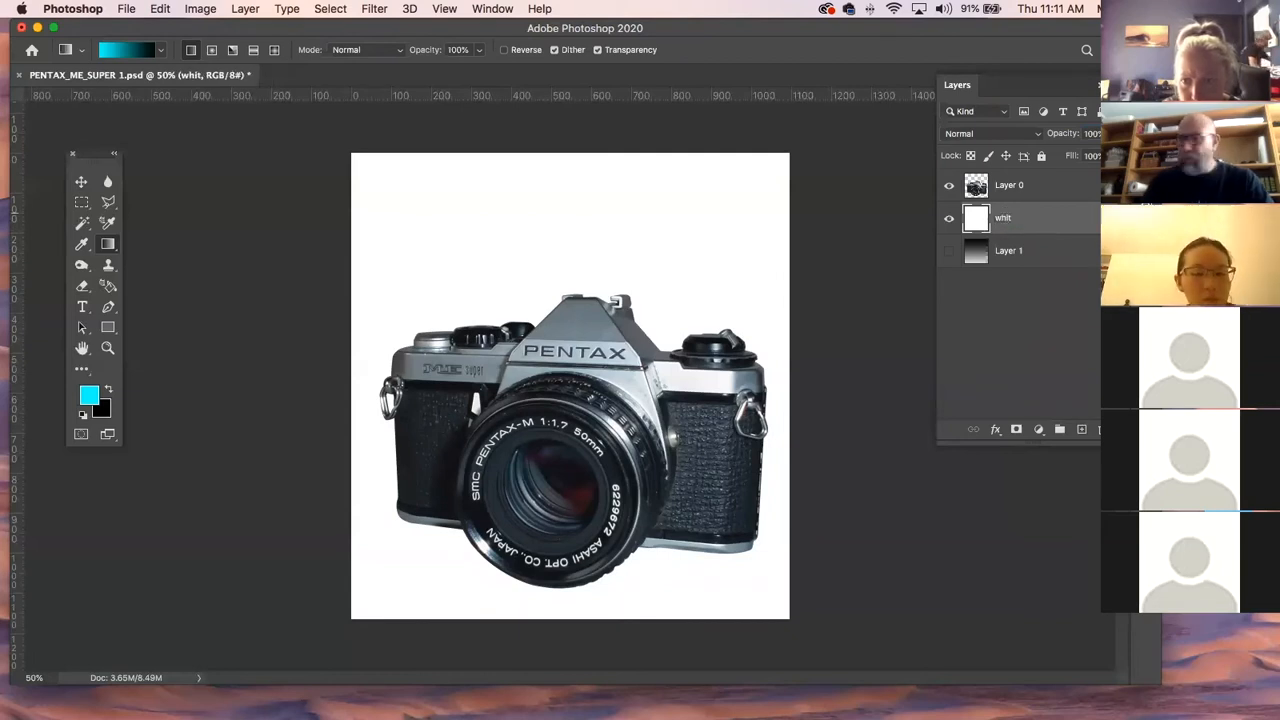
Add a new layer above whit and draw a linear cyan-to-transparent gradient from above the canvas to below it.
left_click(1077, 431)
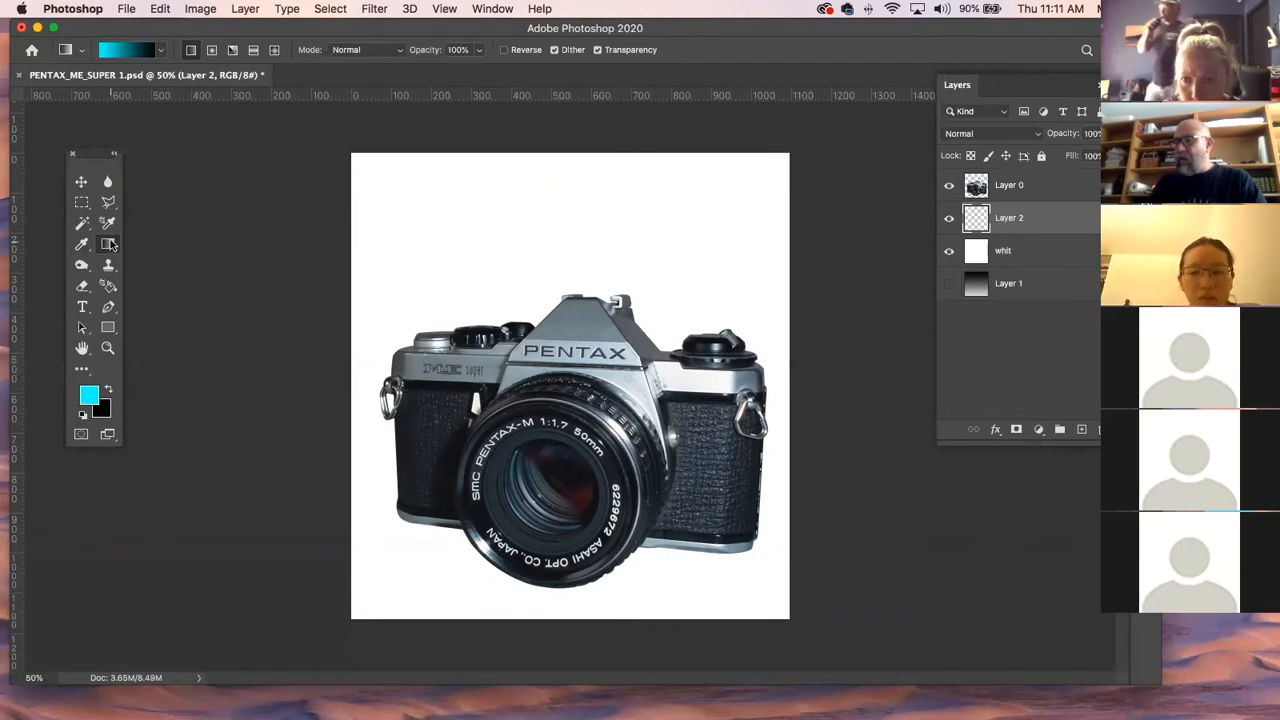
left_click(161, 49)
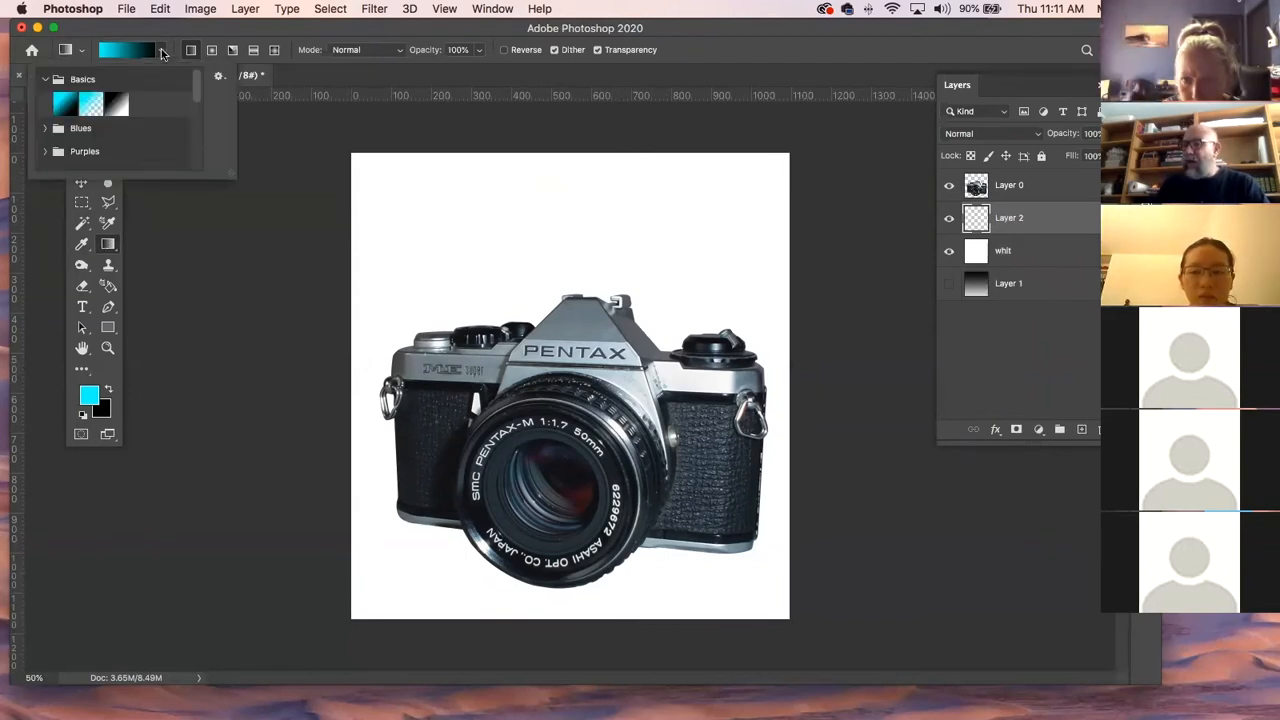
left_click(91, 104)
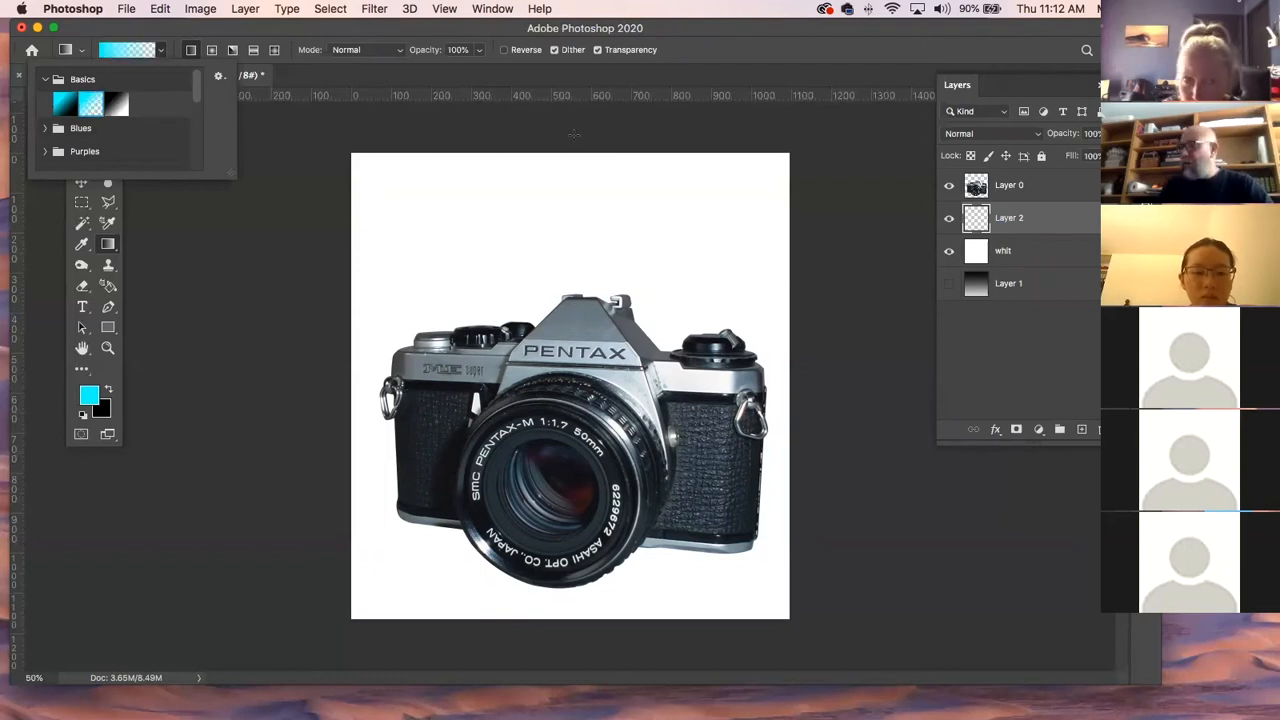
left_click_drag(569, 133, 581, 658)
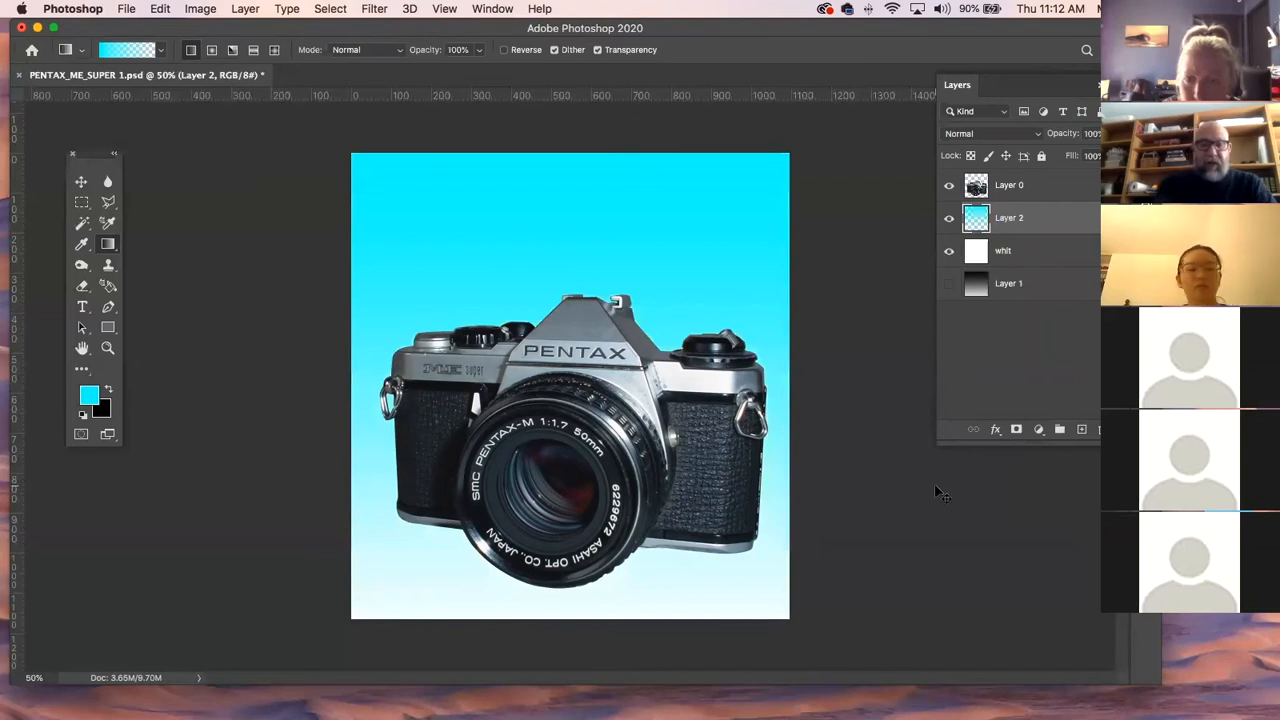
Adjust the gradient layer's Hue/Saturation to Hue +20 and Saturation -43.
key("super+u")
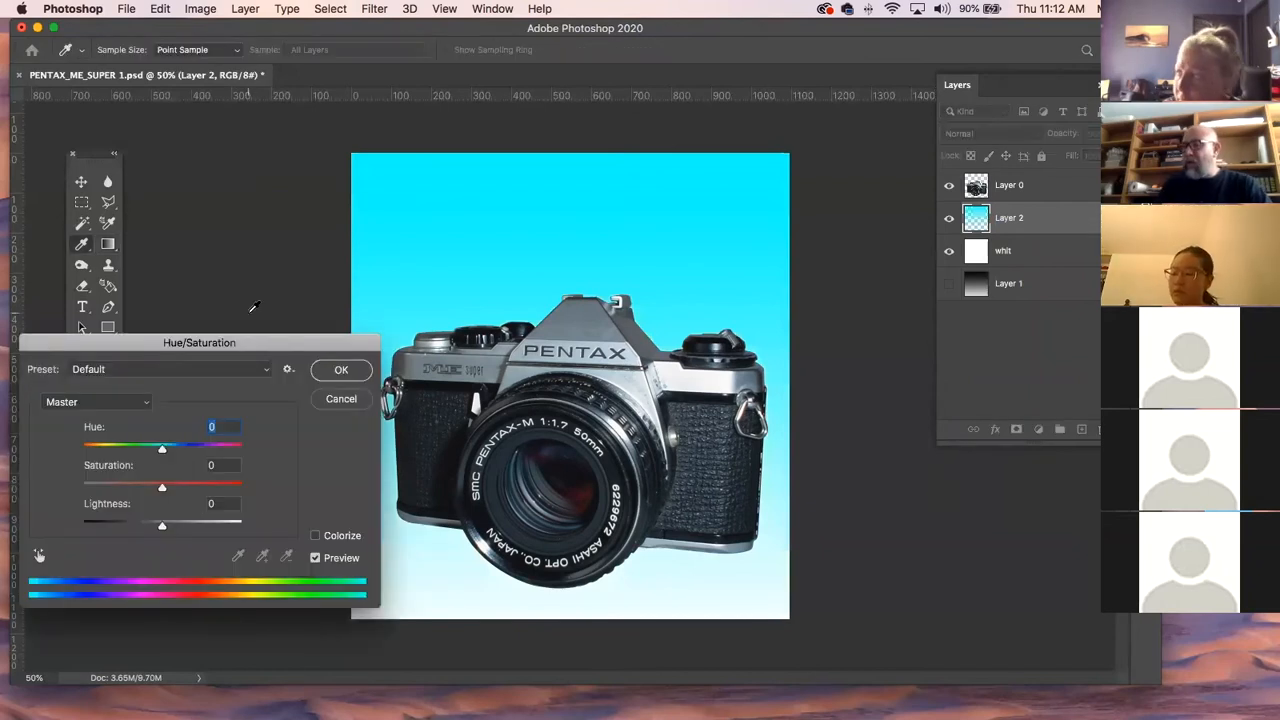
left_click_drag(258, 342, 1051, 302)
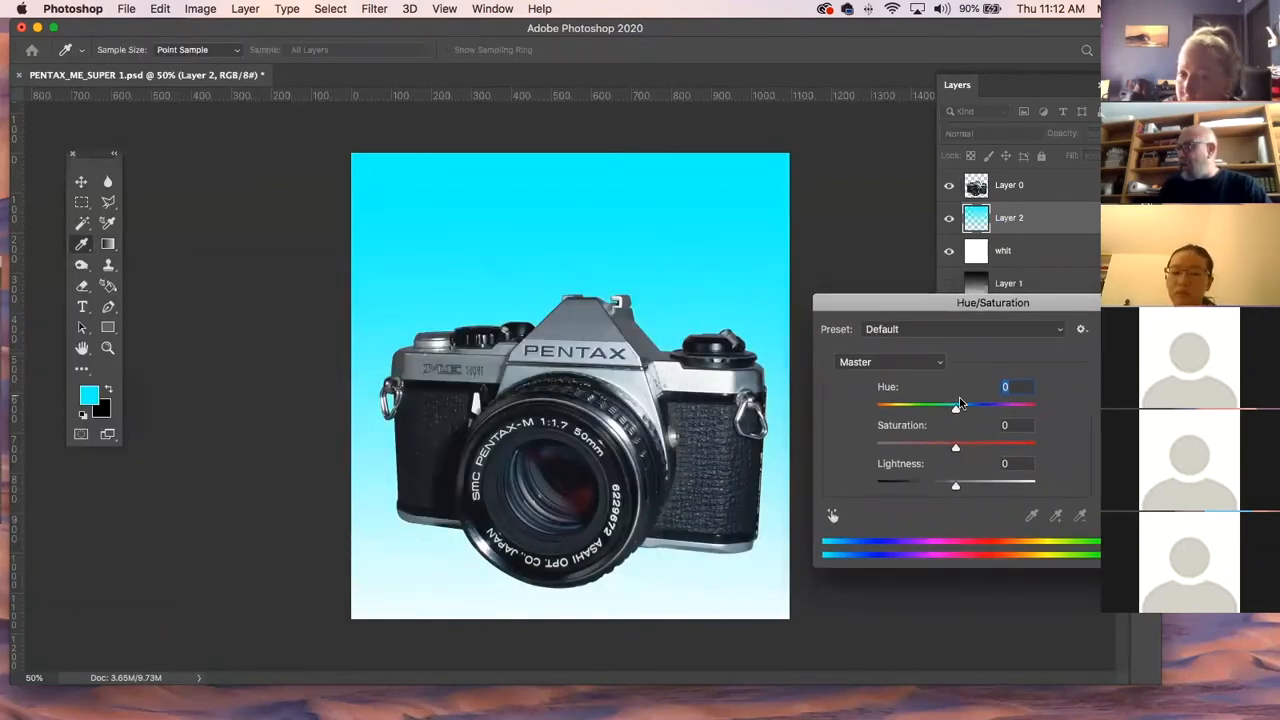
left_click_drag(958, 405, 921, 451)
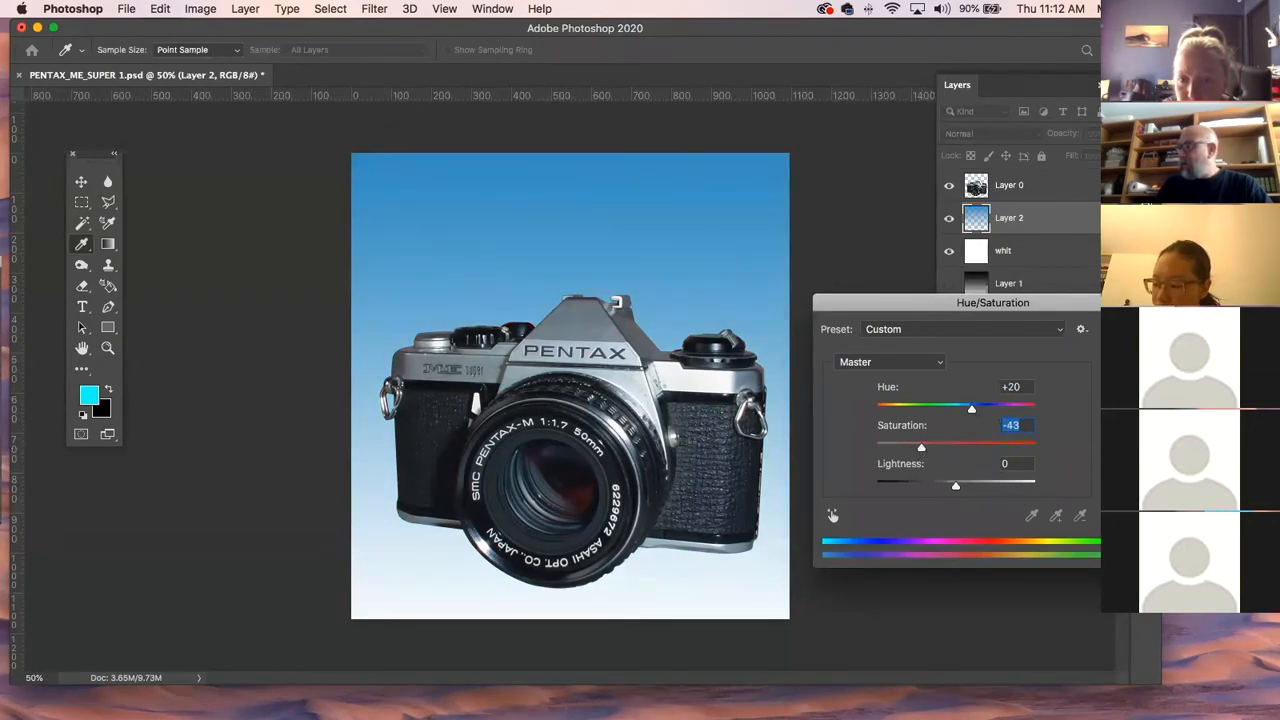
key("Return")
key("g")
Apply a slight Perspective transform to the camera on Layer 0, about 102.01% height and 0.44 vertical skew, and deselect the layer.
left_click(81, 181)
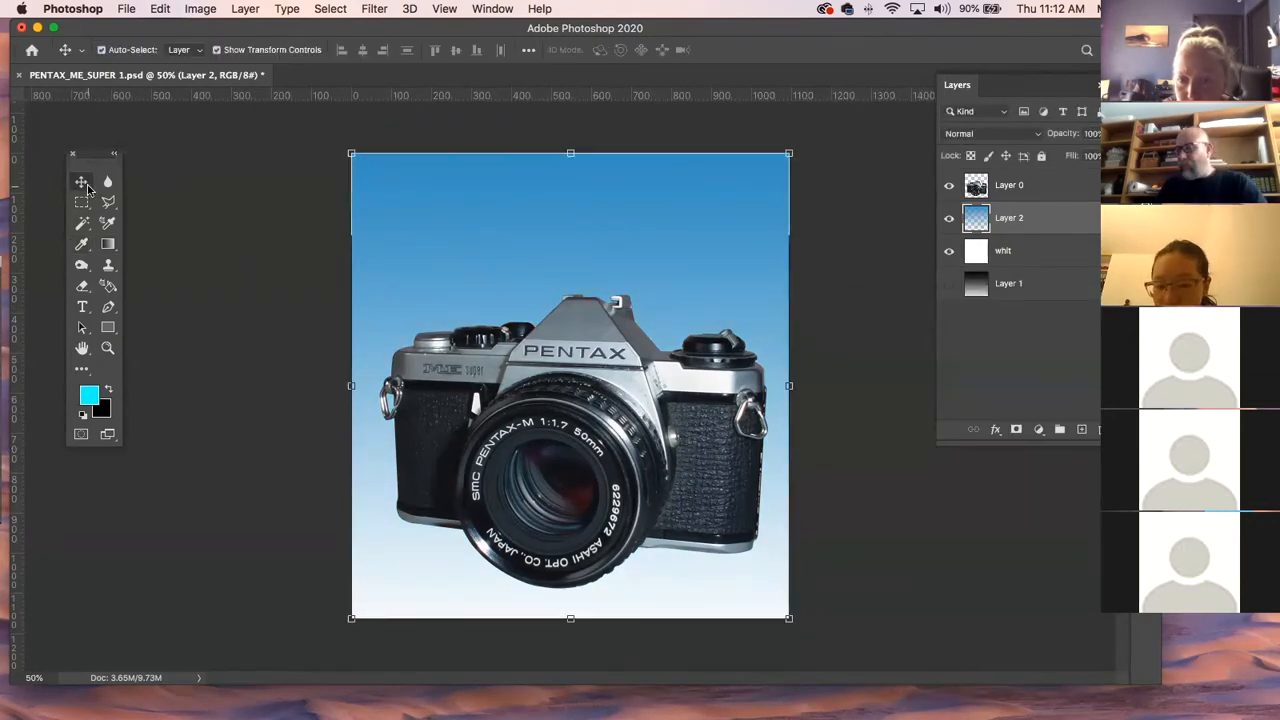
left_click(547, 428)
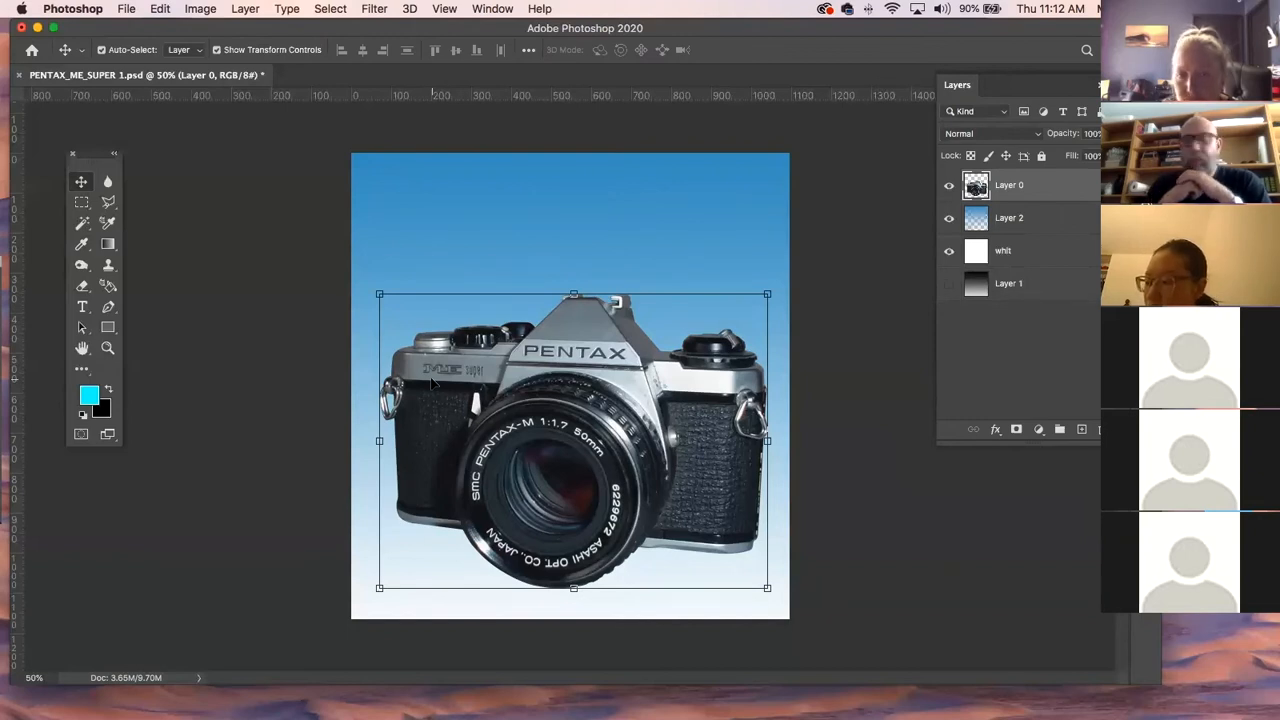
left_click(175, 285)
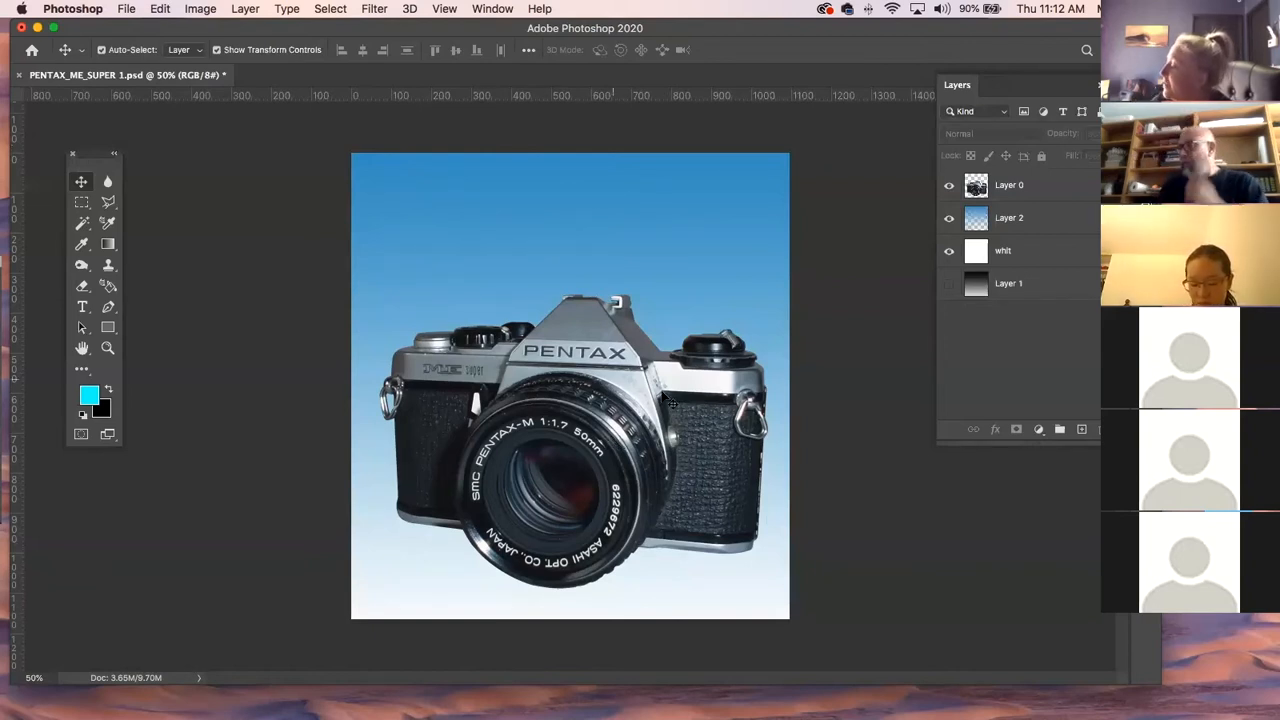
left_click(623, 418)
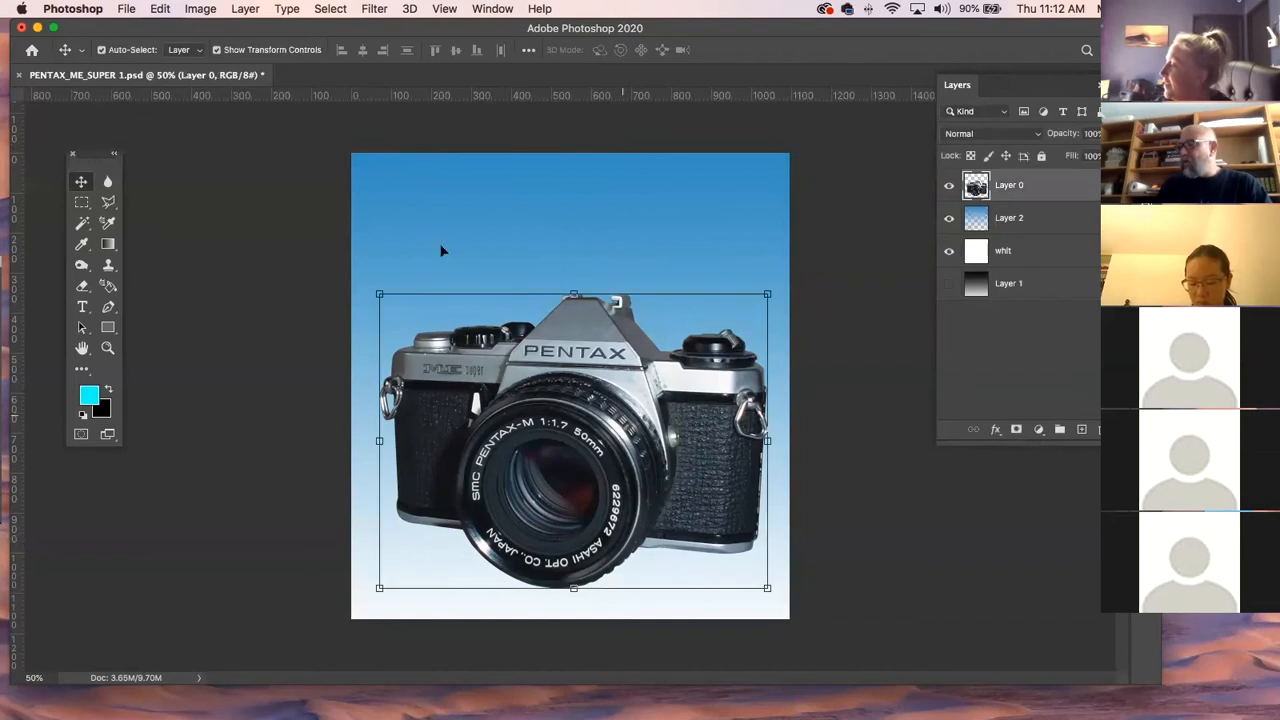
left_click(160, 9)
mouse_move(213, 382)
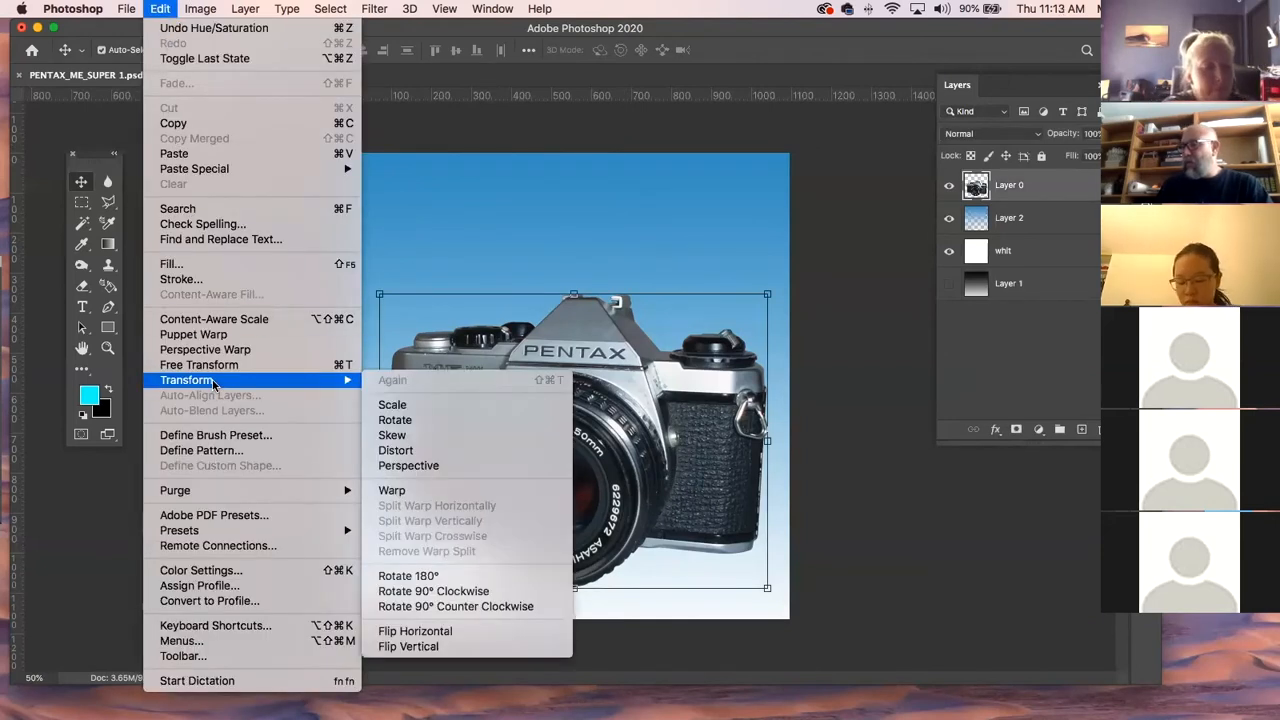
left_click(462, 464)
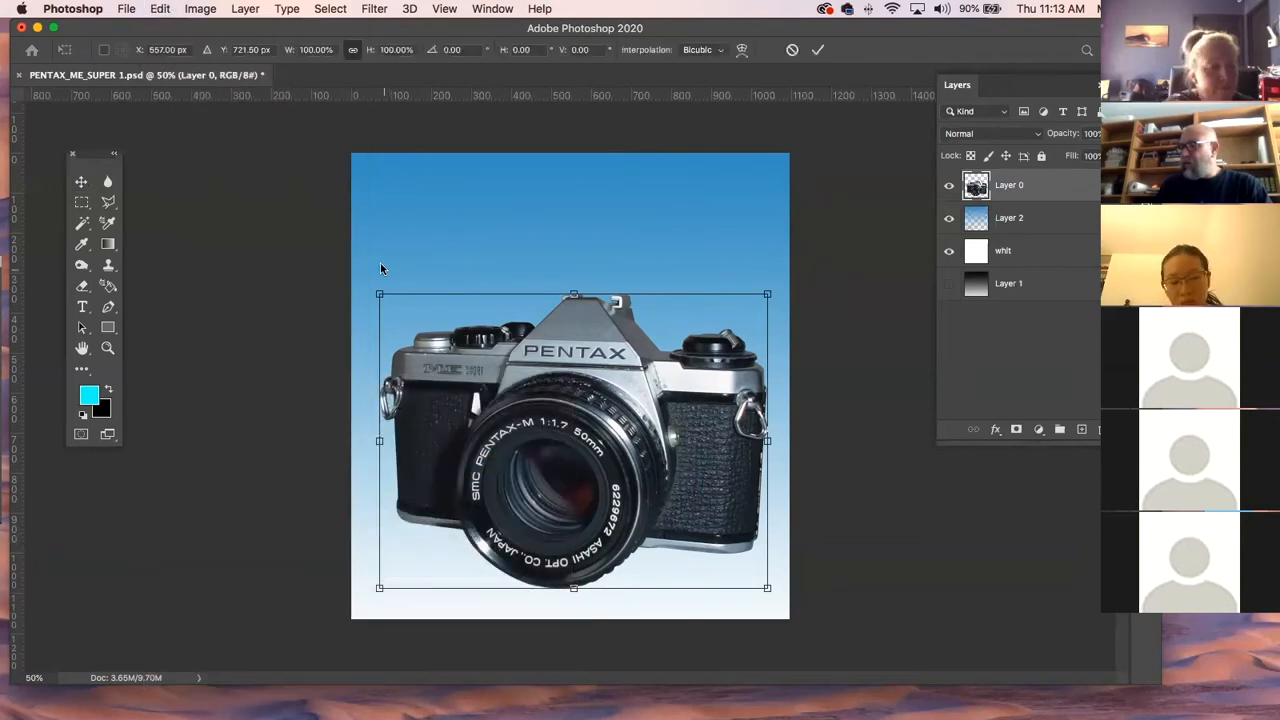
left_click_drag(380, 294, 380, 291)
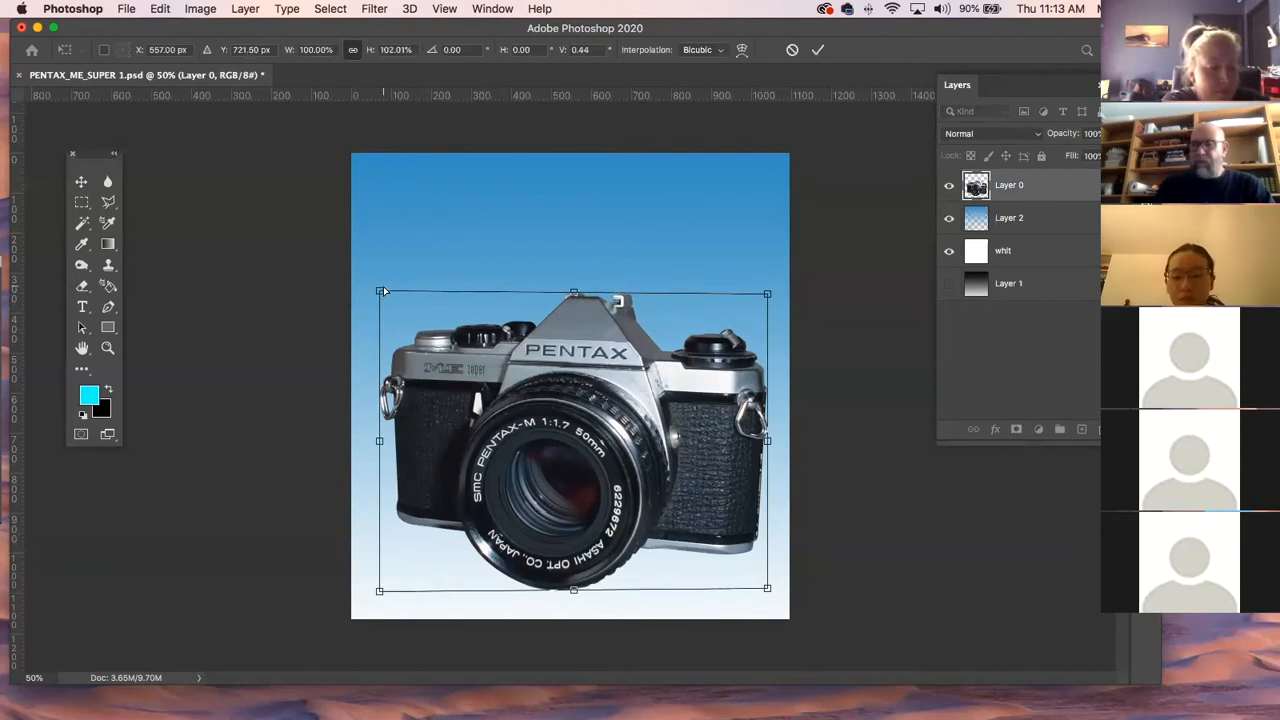
key("Return")
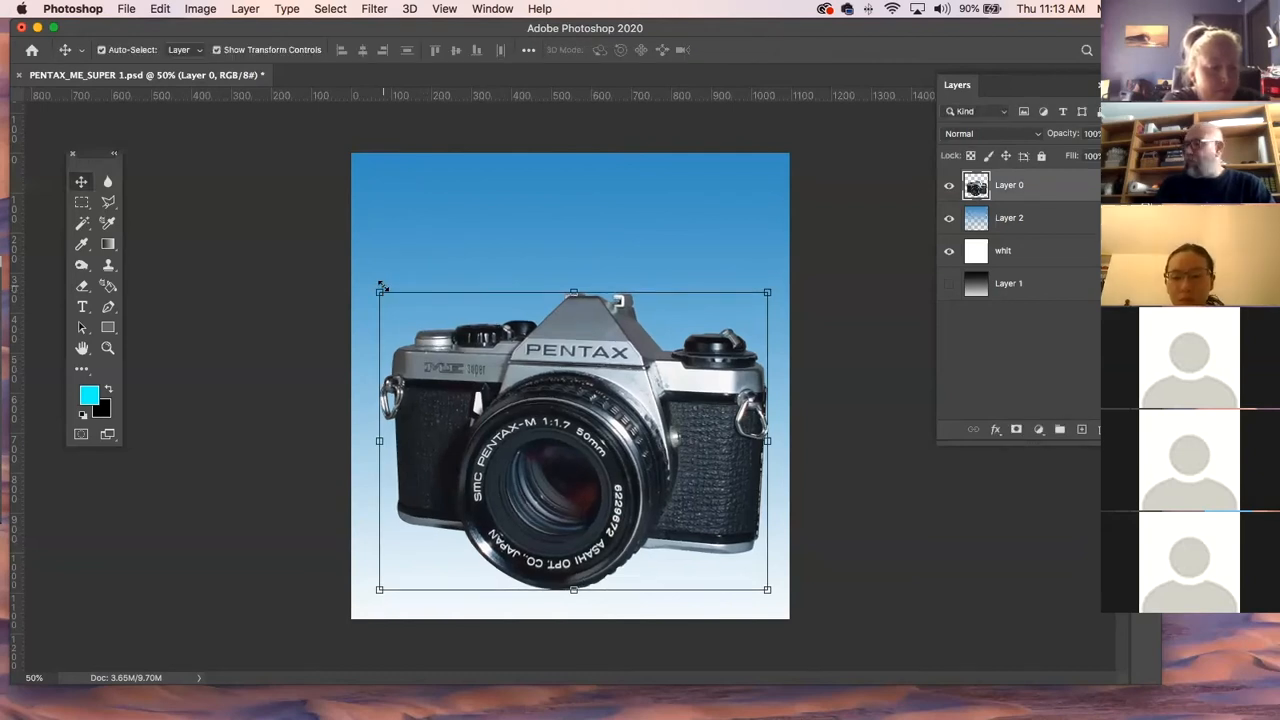
left_click(236, 186)
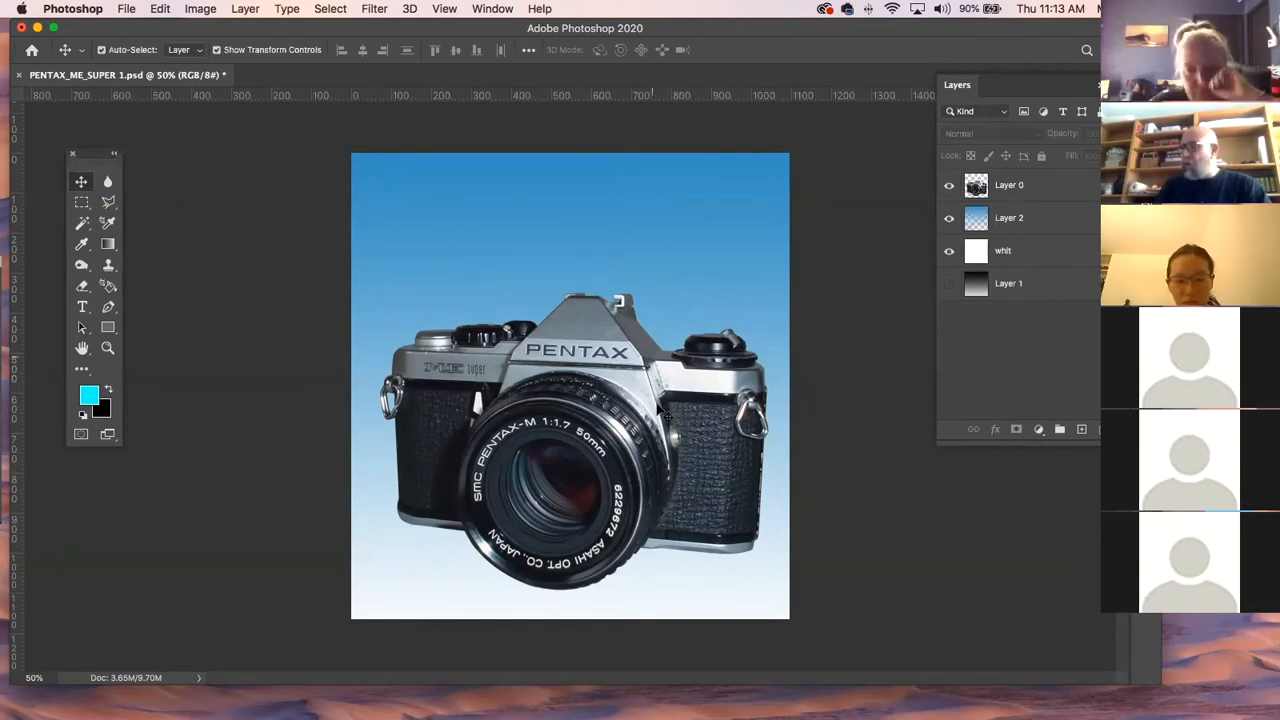
Select the narrow angled silver panel between the lens mount and the camera's right body plate with a straight-edged lasso outline.
left_click(107, 348)
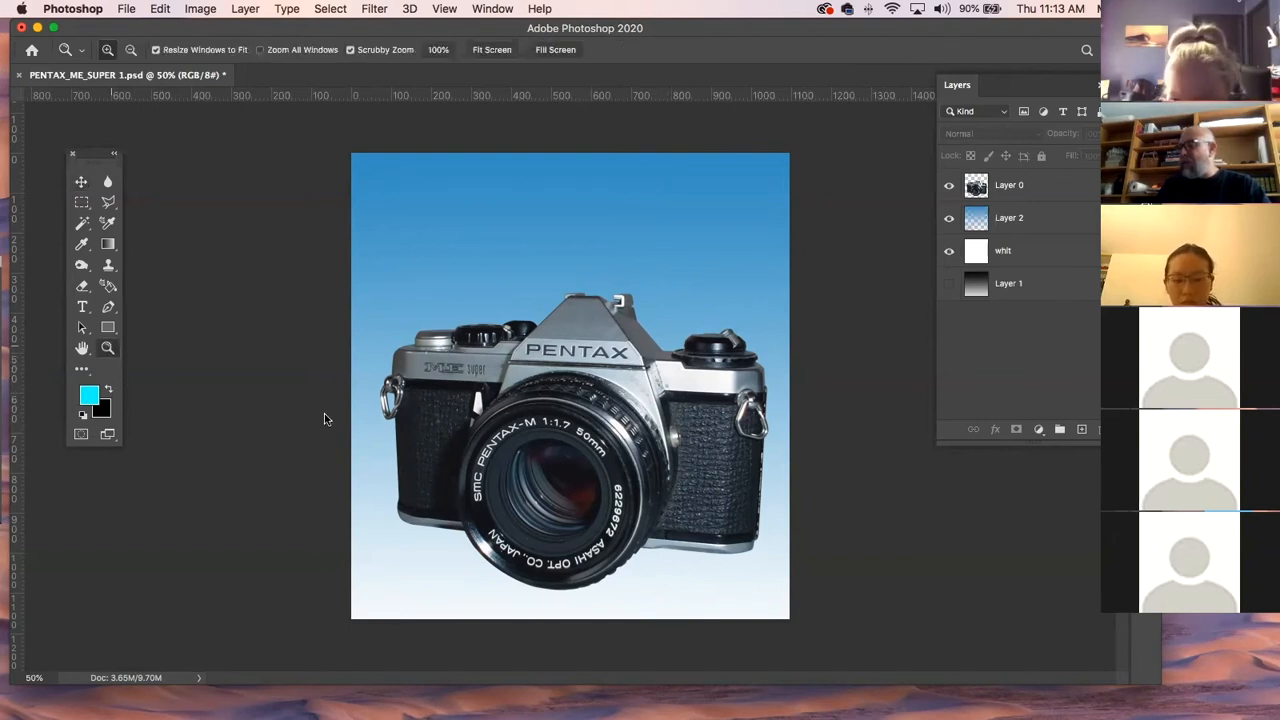
left_click_drag(668, 374, 619, 354)
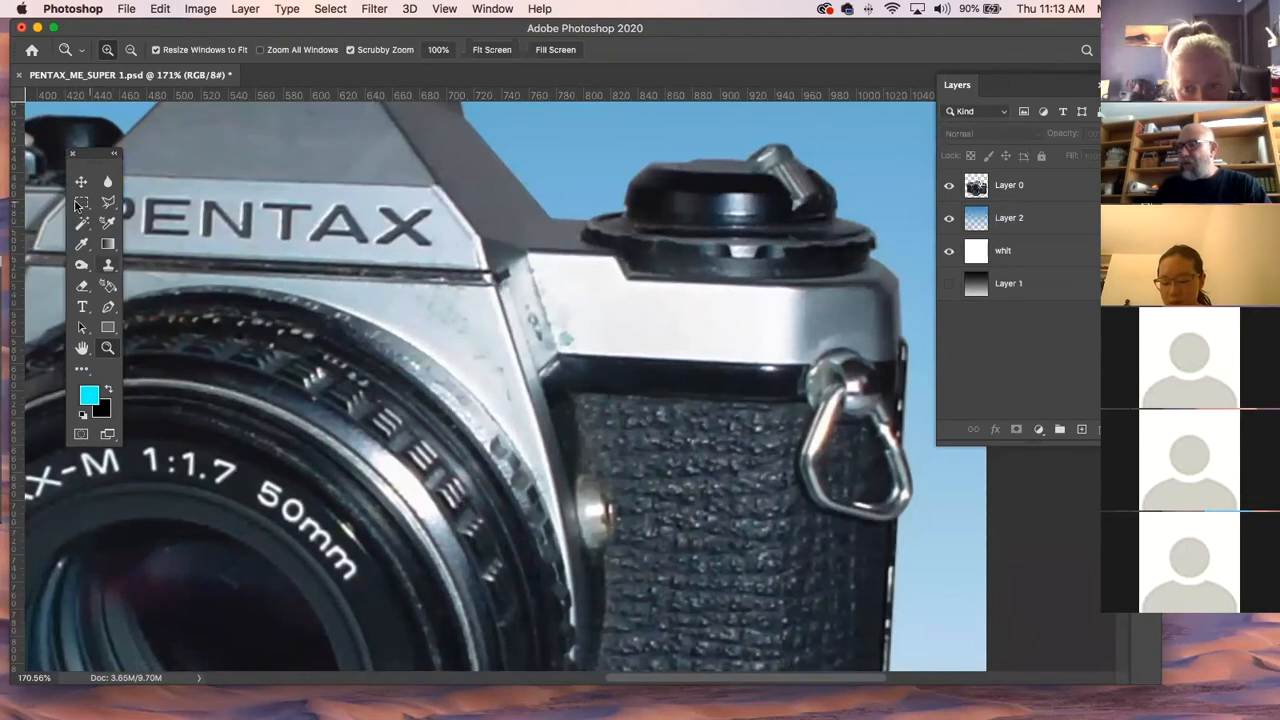
left_click(108, 203)
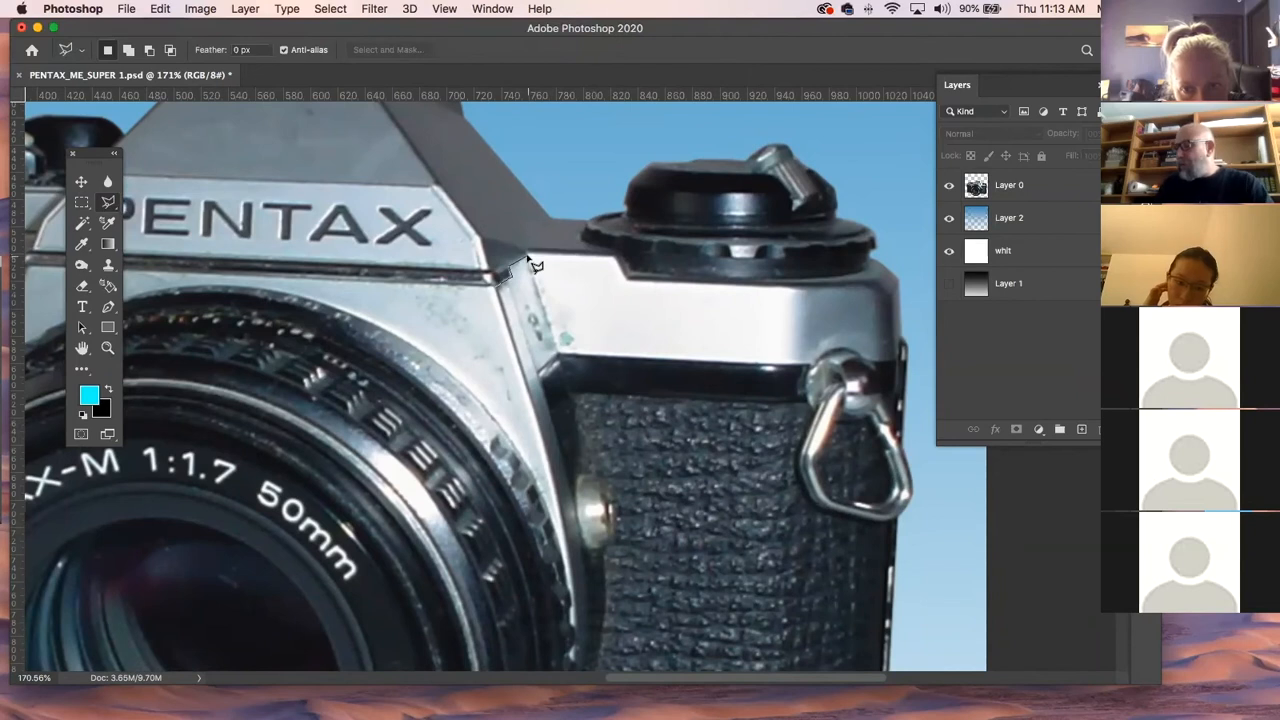
left_click(527, 258)
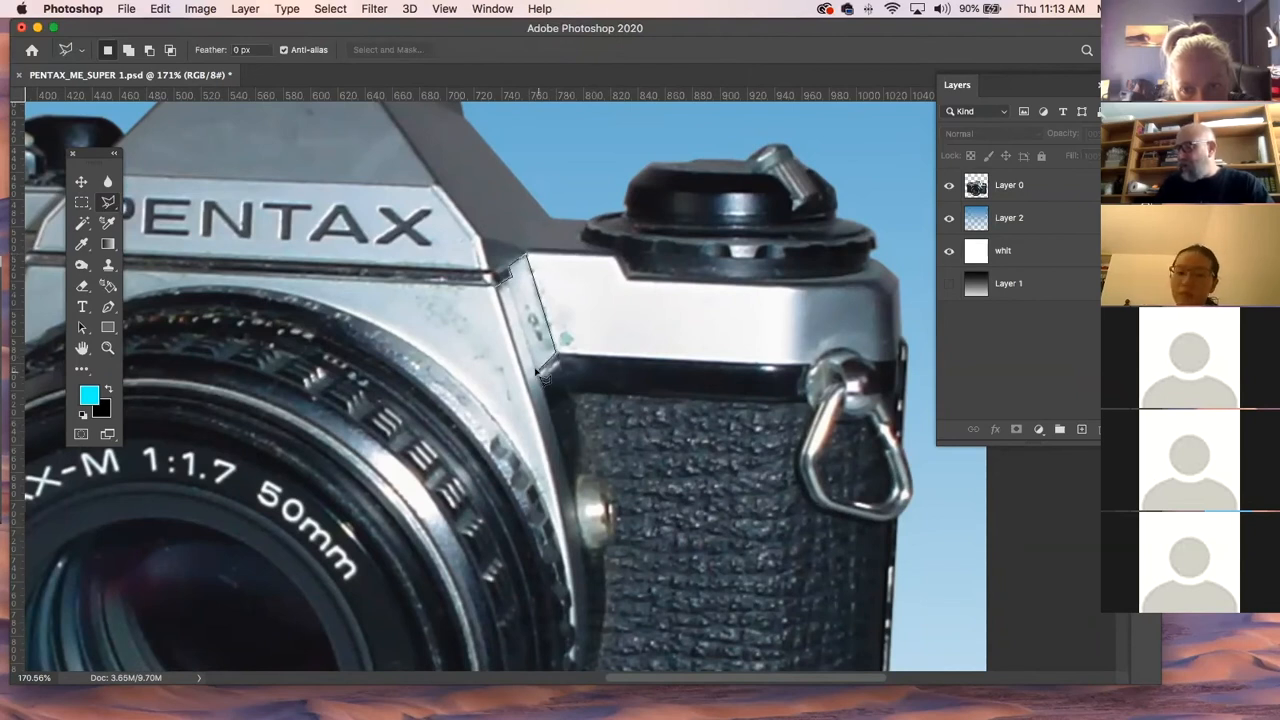
left_click(539, 371)
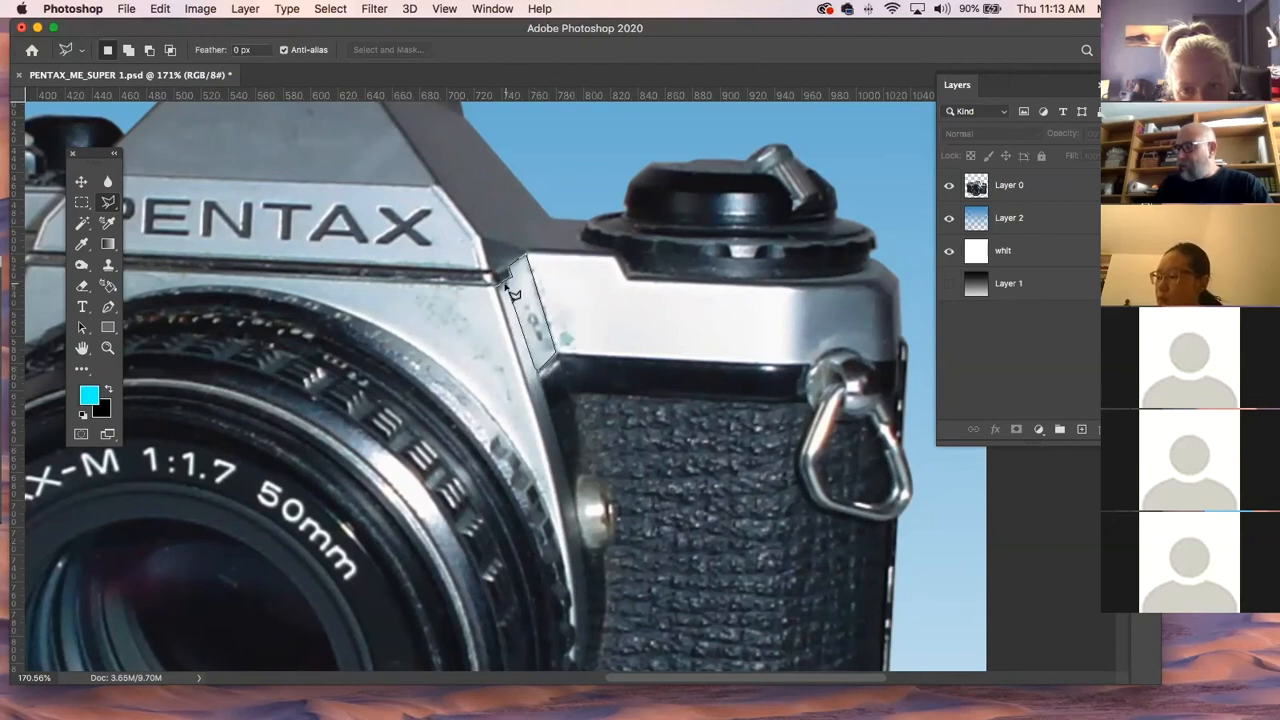
left_click(503, 291)
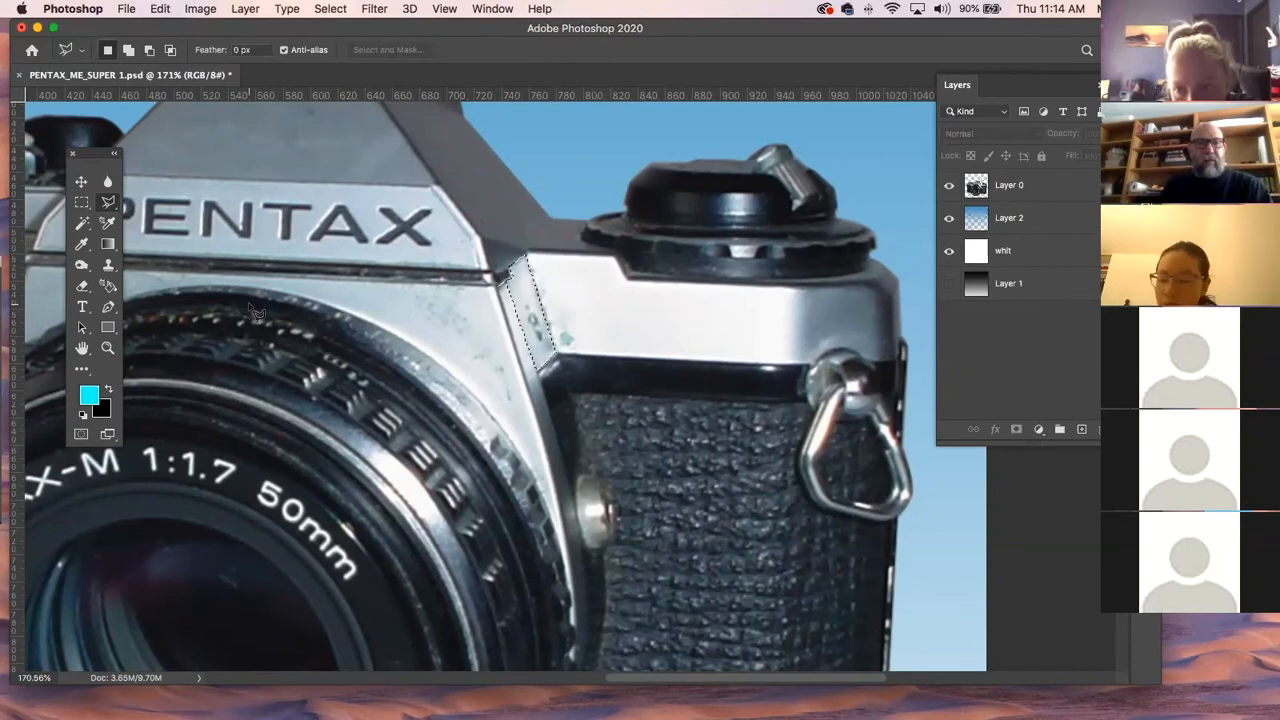
Add a new layer above Layer 0 for Clone Stamp retouching and rename it stamp.
left_click(108, 266)
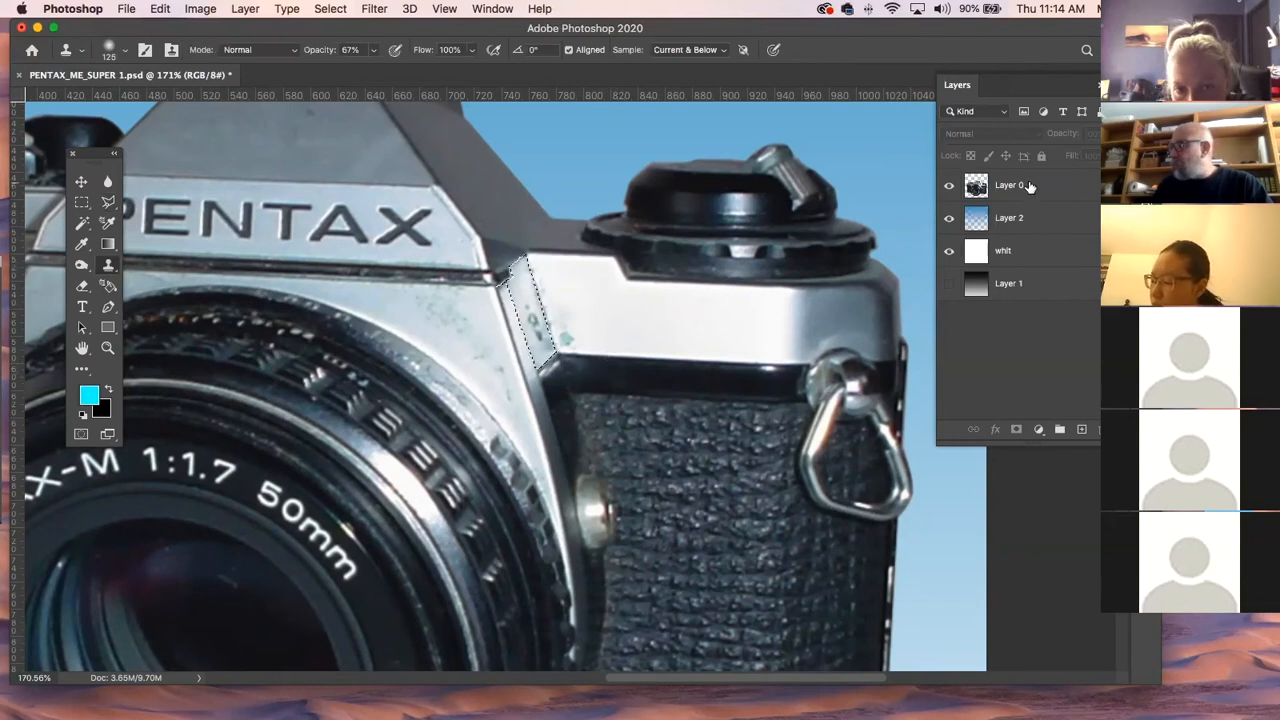
left_click(1030, 186)
left_click(1081, 430)
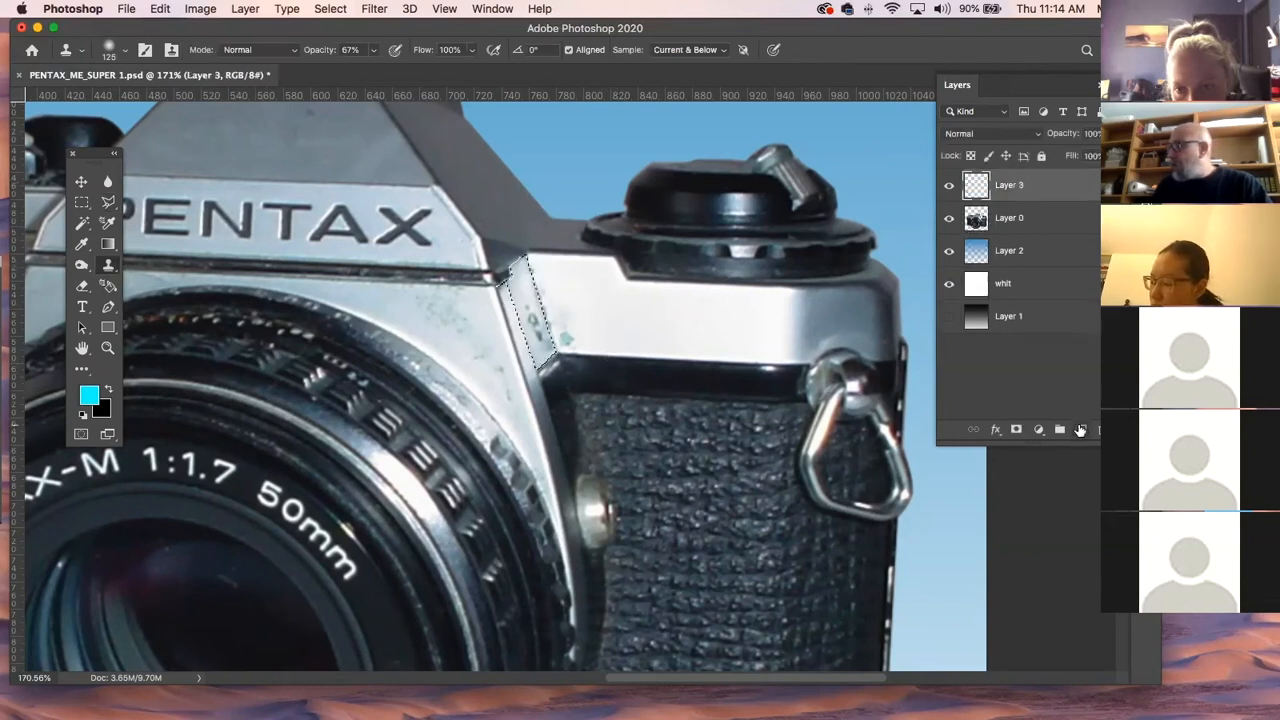
double_click(1008, 188)
type("stamp")
key("Return")
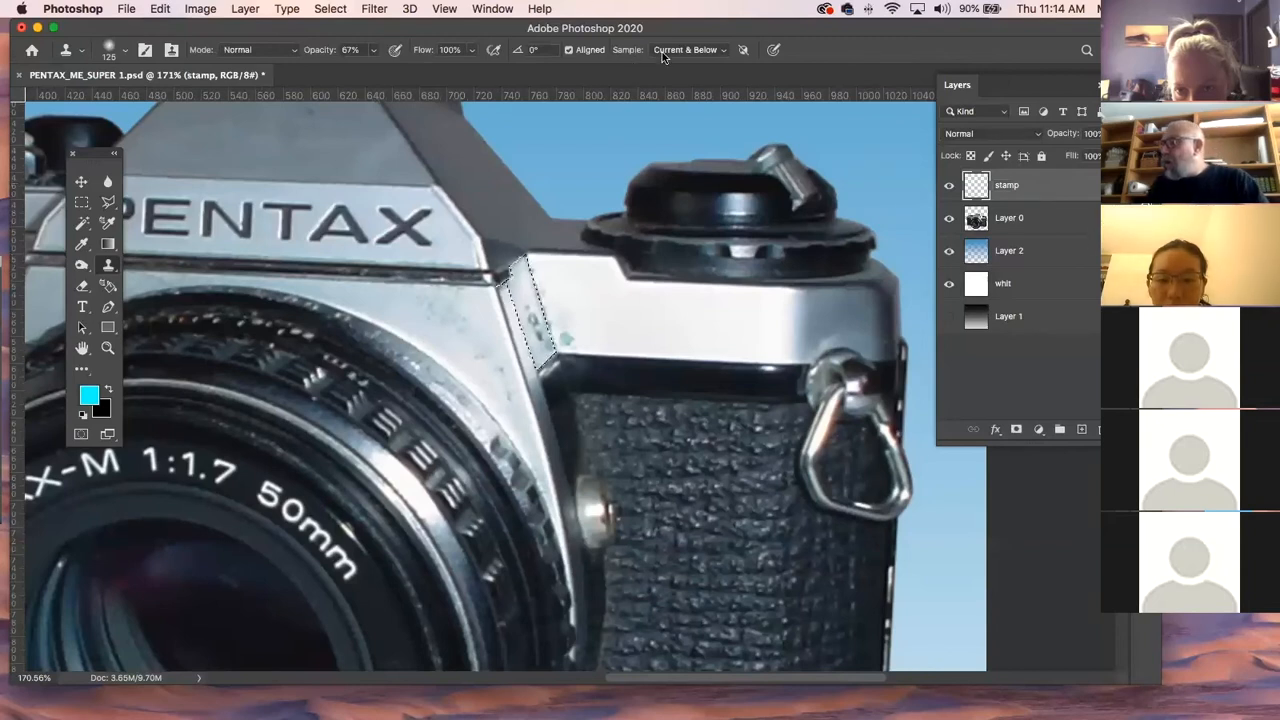
Clone clean metal over the ring-shaped blemish in the selected panel using the Clone Stamp with a soft 8 px brush.
left_click(106, 348)
left_click_drag(536, 305, 553, 352)
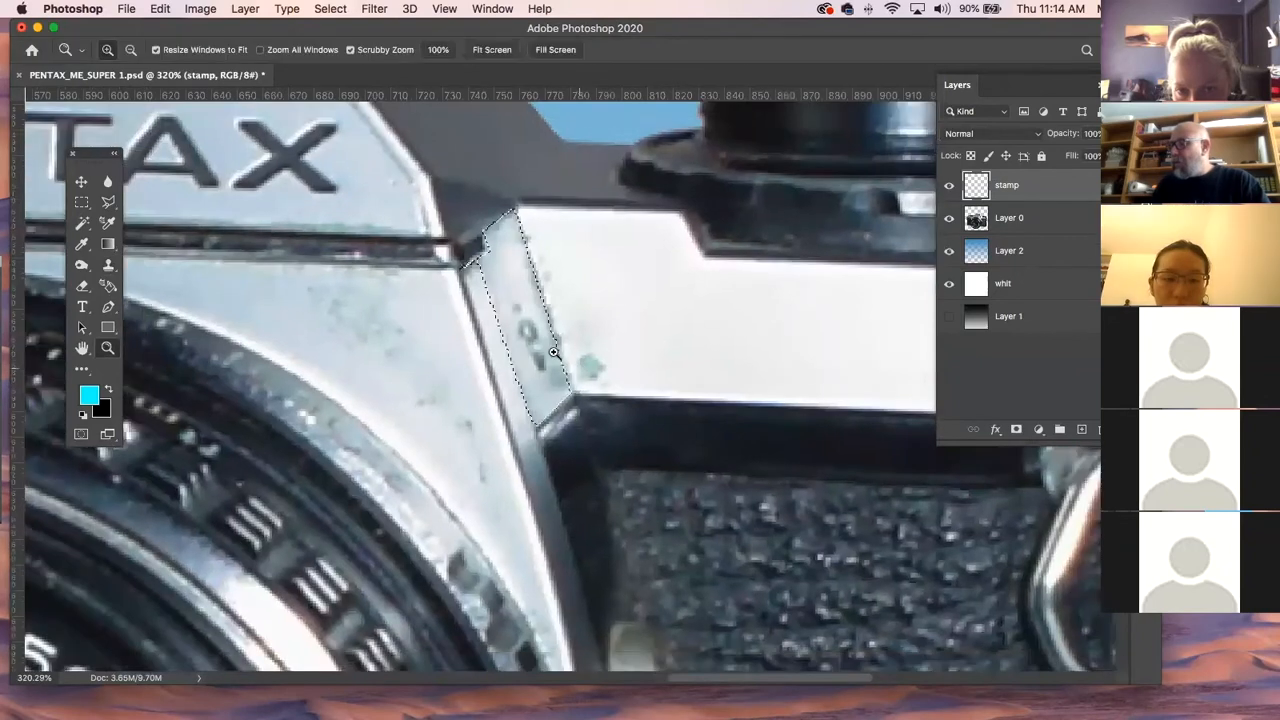
left_click(108, 264)
key("bracketleft")
key("bracketleft")
key("bracketleft")
key("bracketleft")
key("bracketleft")
key("bracketleft")
key("bracketleft")
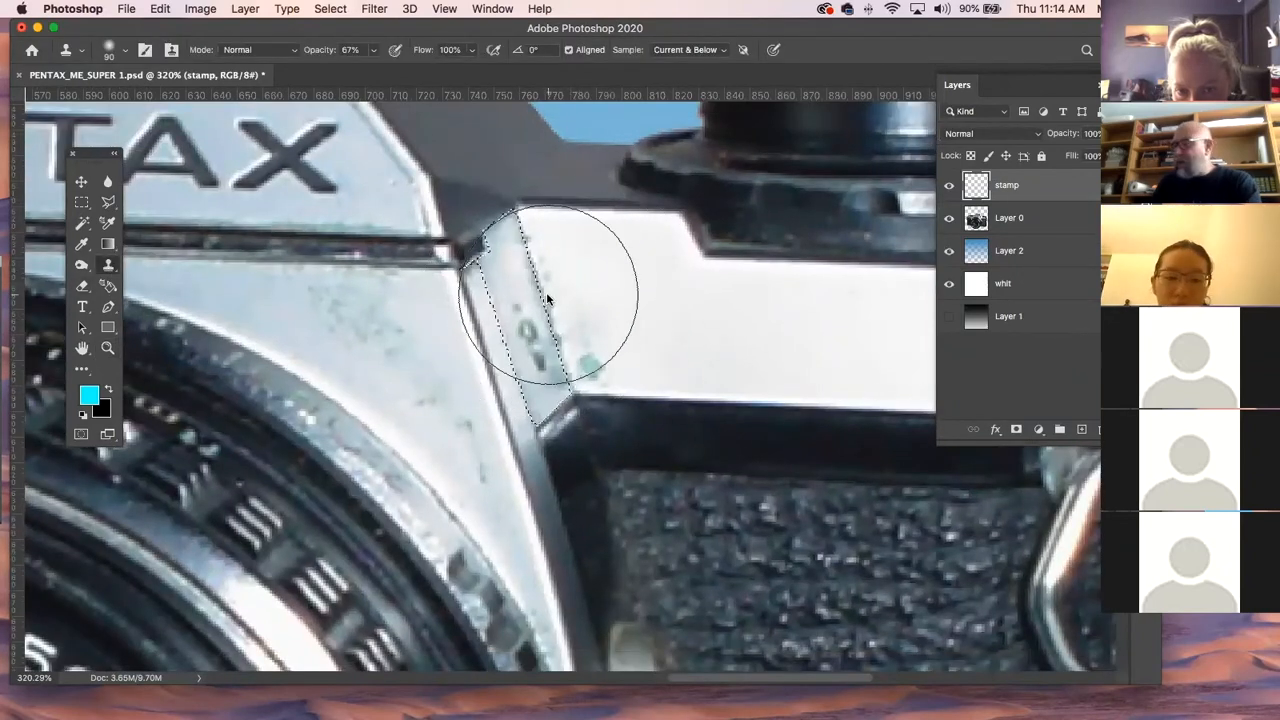
left_click(124, 50)
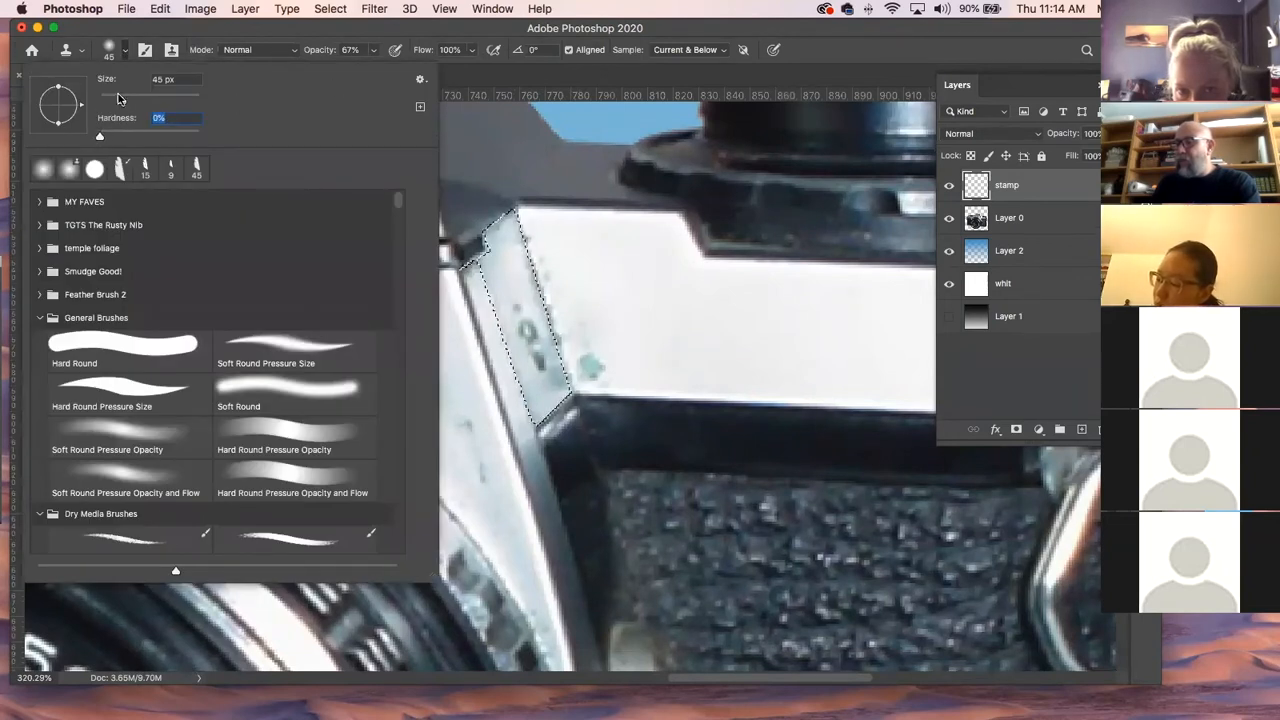
mouse_move(127, 95)
left_mouse_down()
mouse_move(190, 98)
mouse_move(112, 97)
left_mouse_up()
left_click(420, 30)
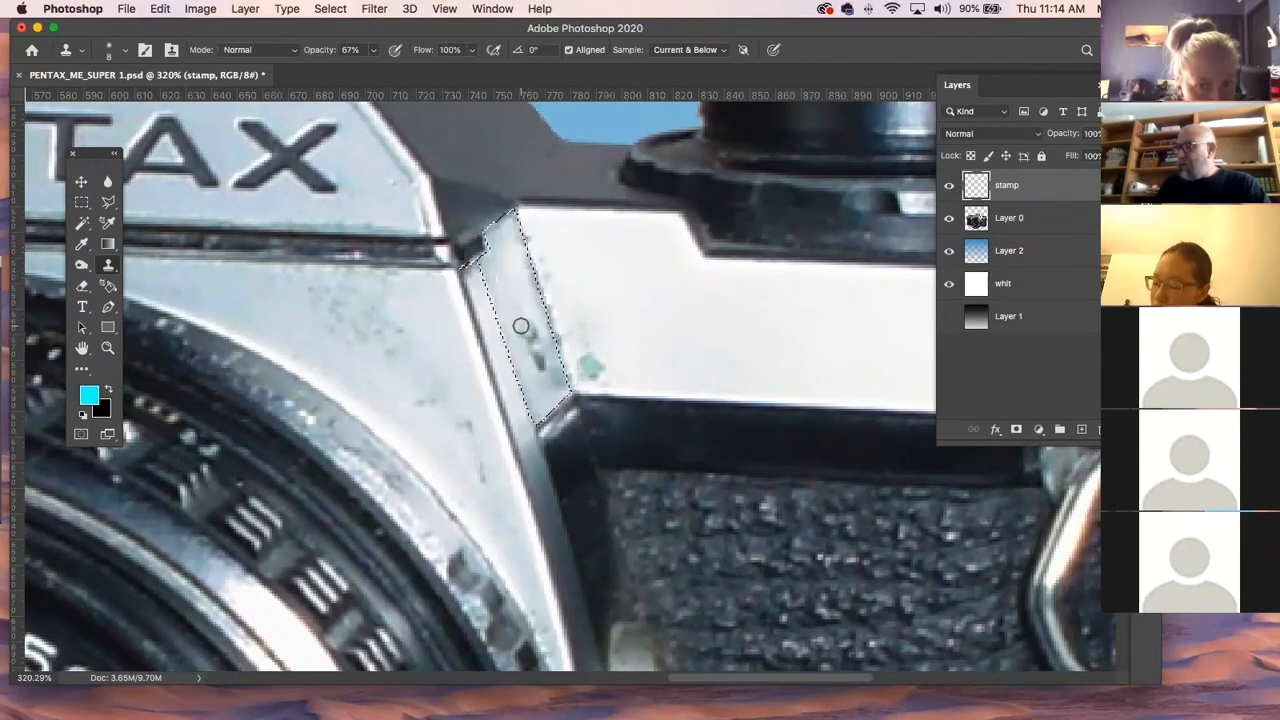
left_click(82, 265)
left_click(82, 222)
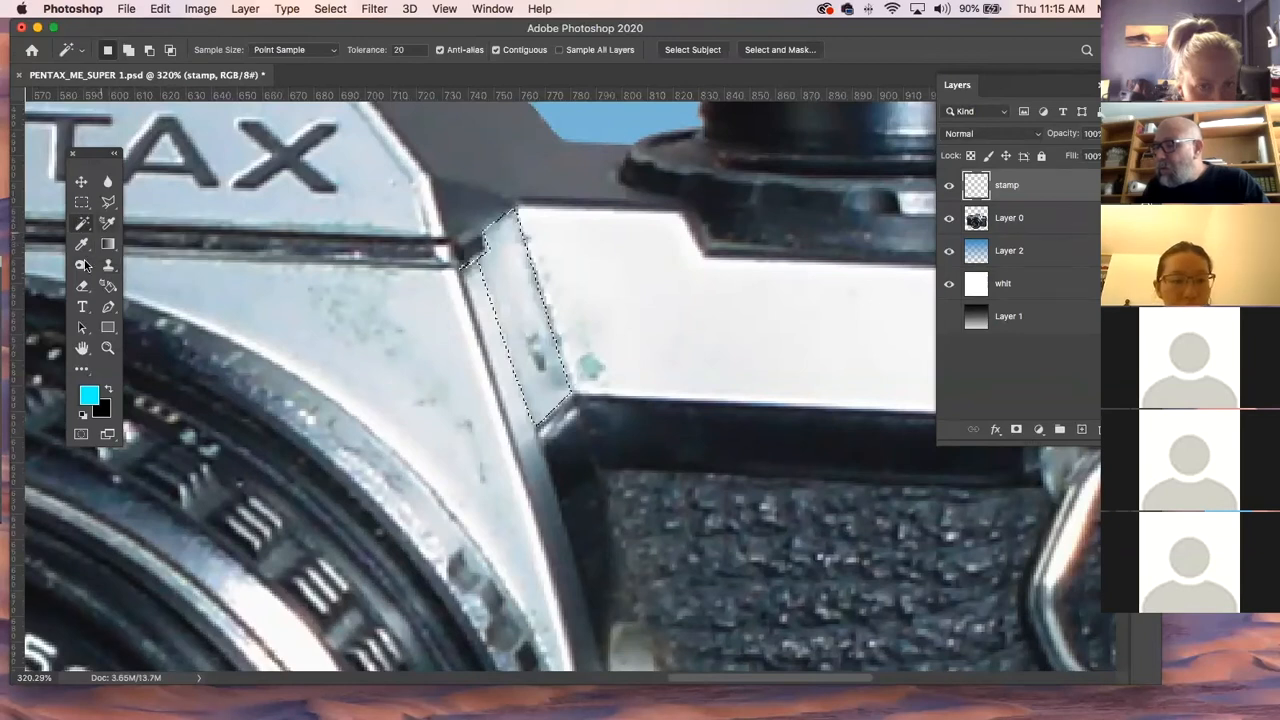
left_click(86, 293)
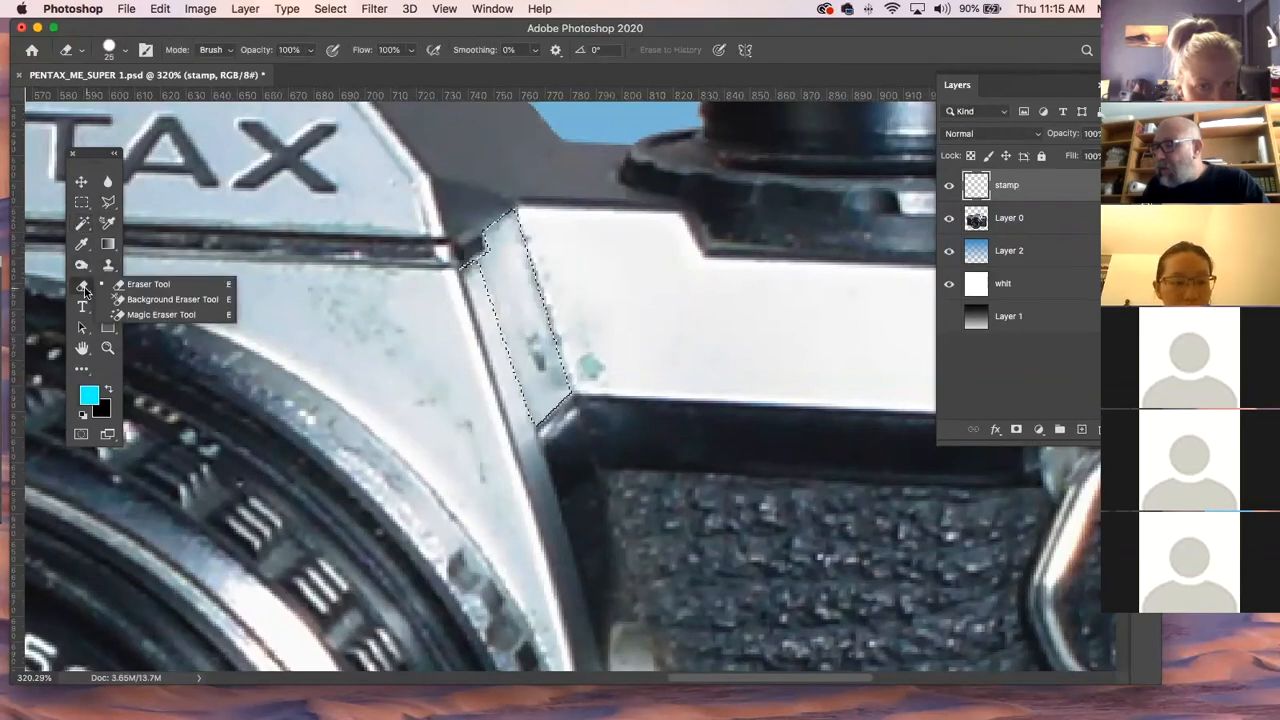
left_click(82, 267)
left_click(84, 270)
left_click(82, 268)
left_click(82, 268)
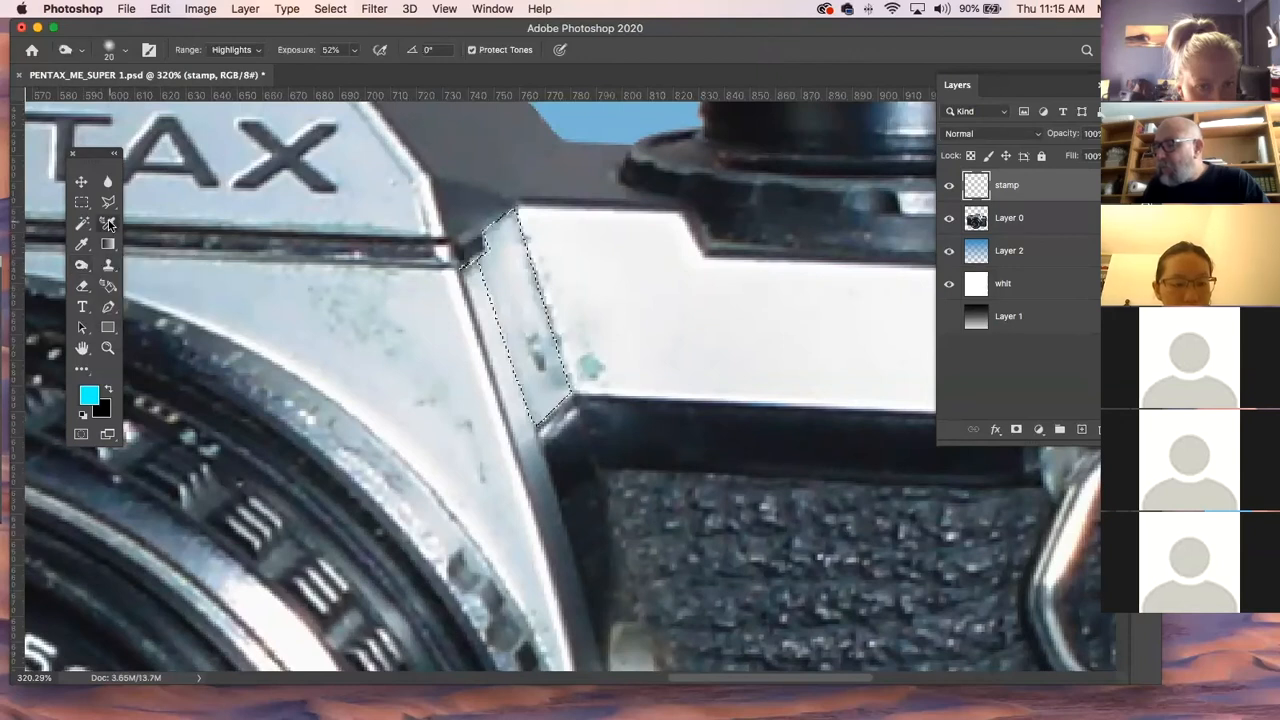
left_click(109, 224)
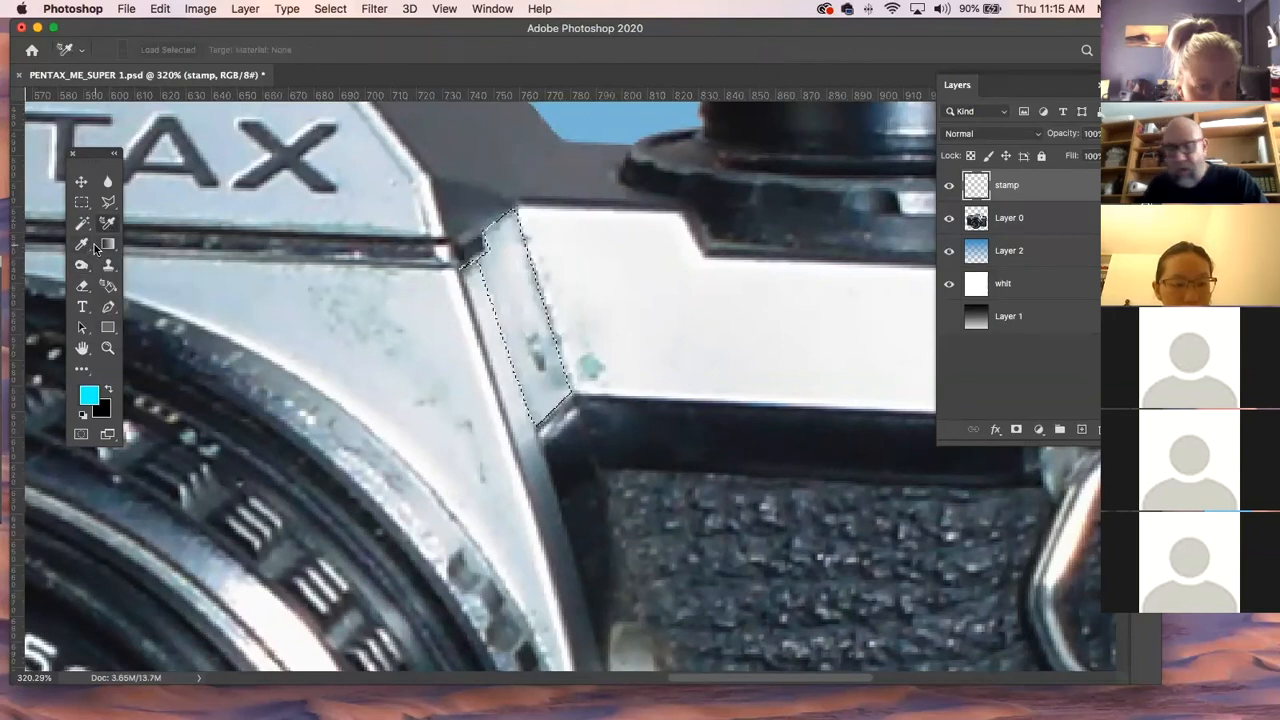
Choose the Spot Healing Brush and set its size to 8 px and hardness to 0%.
left_click(88, 246)
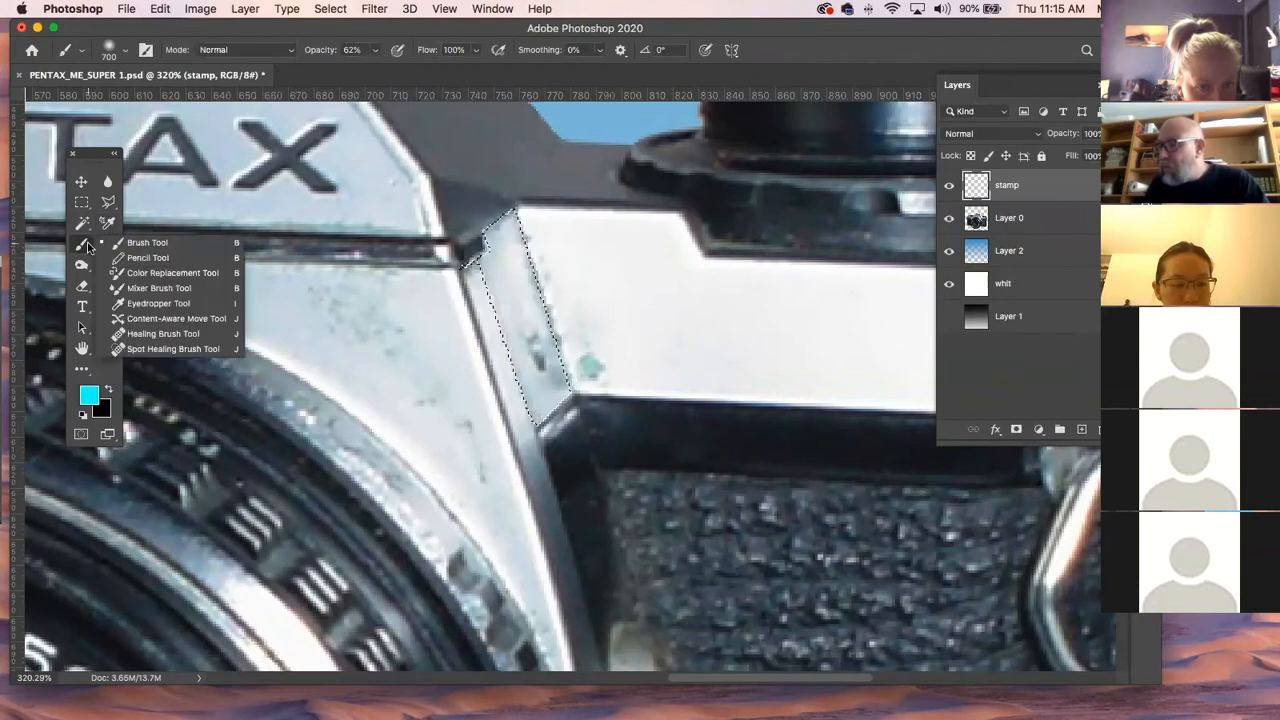
left_click(168, 348)
key("bracketleft")
key("bracketleft")
key("bracketleft")
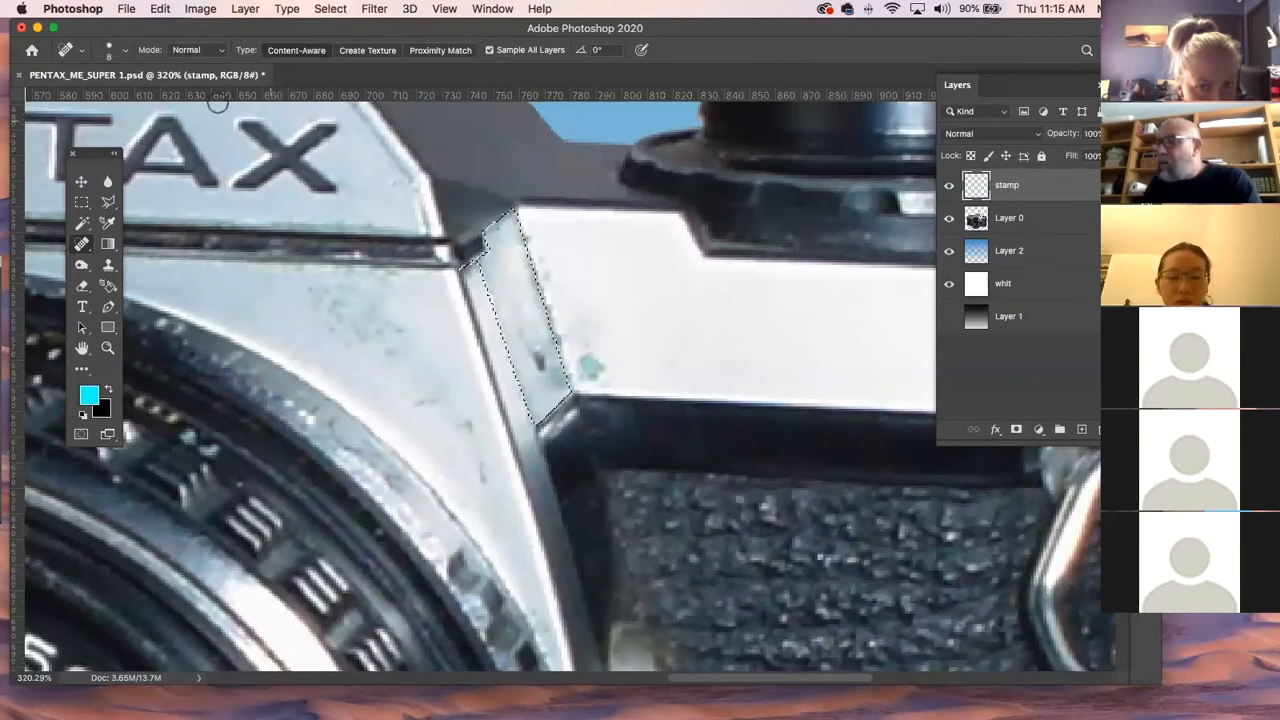
left_click(125, 51)
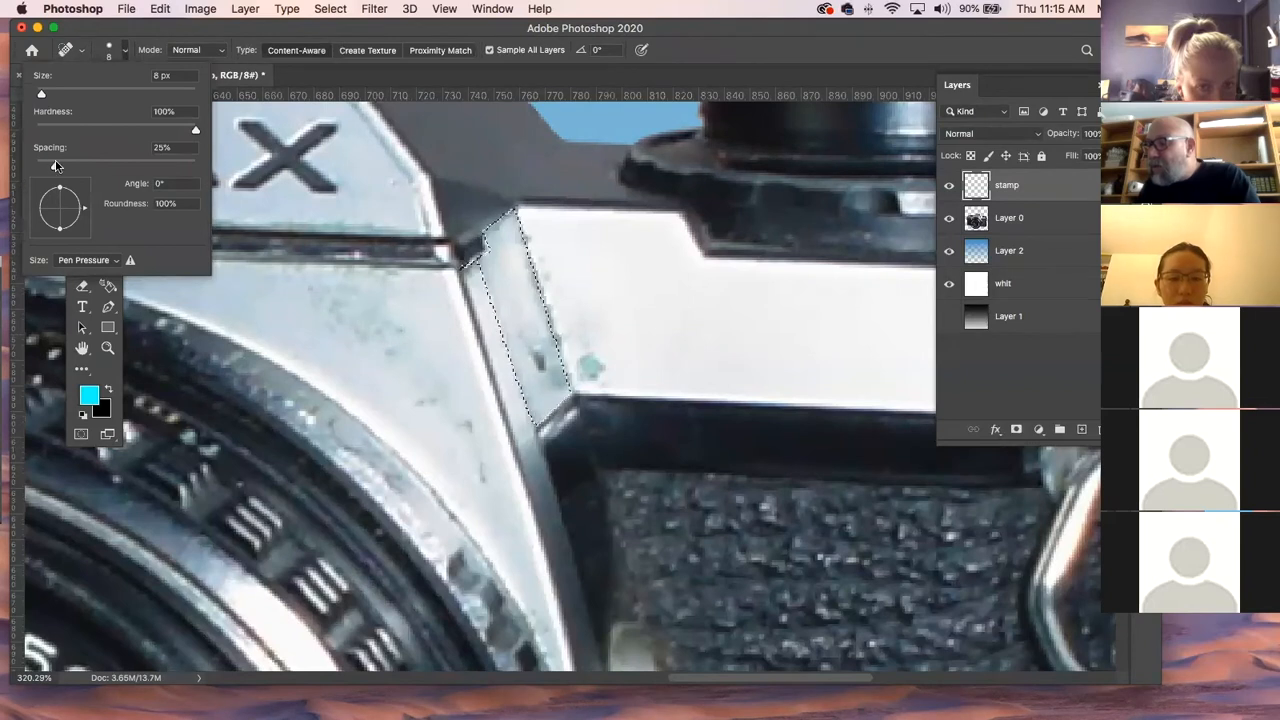
left_click_drag(195, 130, 35, 130)
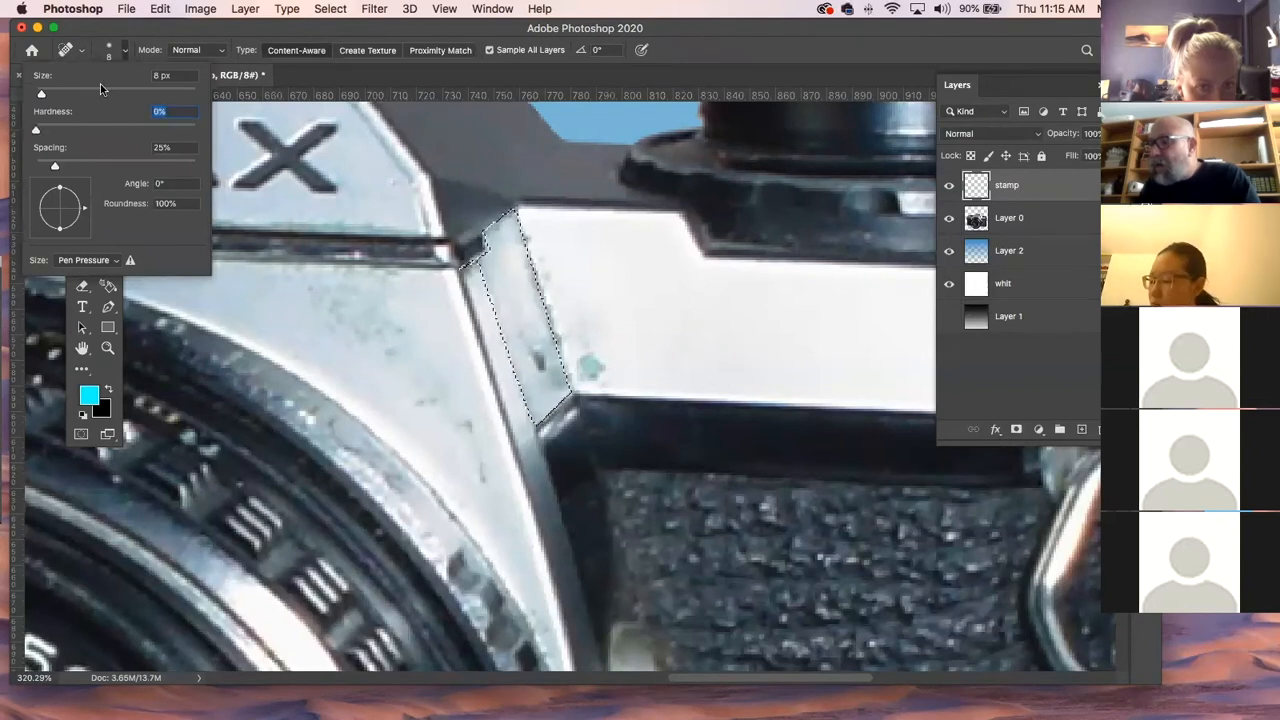
left_click(270, 34)
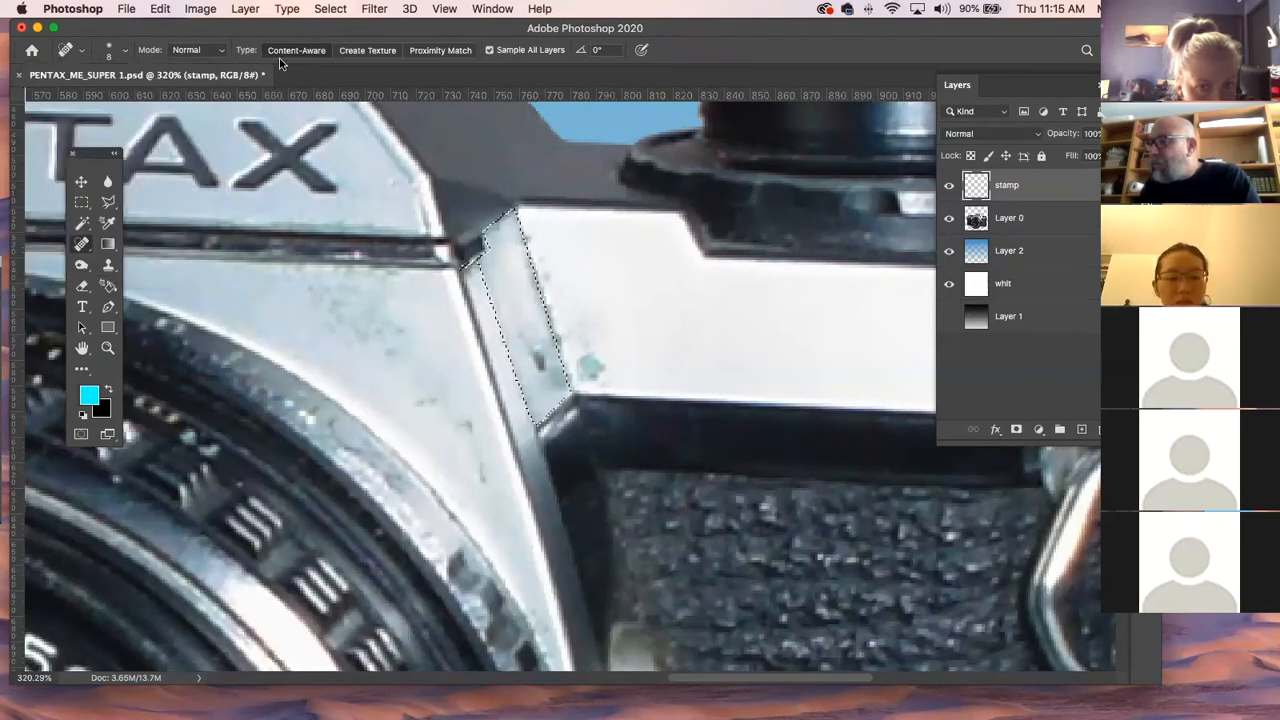
Heal the remaining dark spots in the selected silver panel, sampling all layers and enlarging the brush to 20 px.
left_click(489, 50)
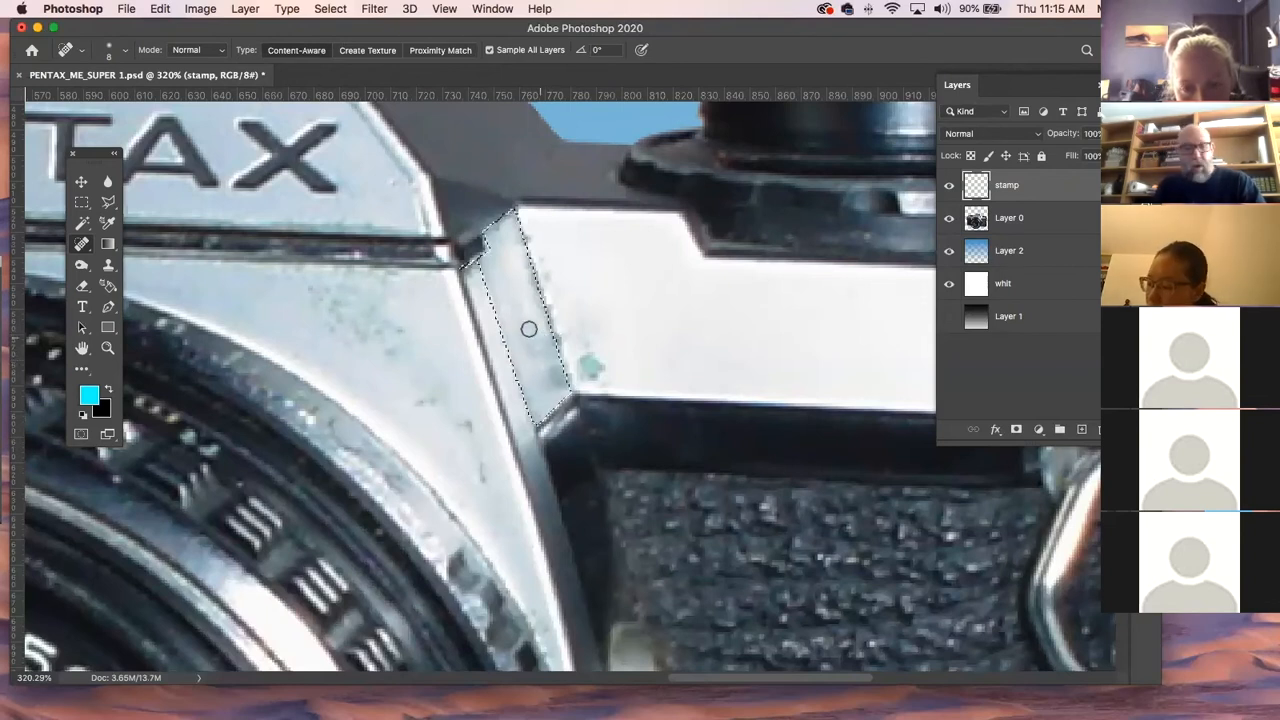
key("bracketright")
key("bracketright")
key("bracketright")
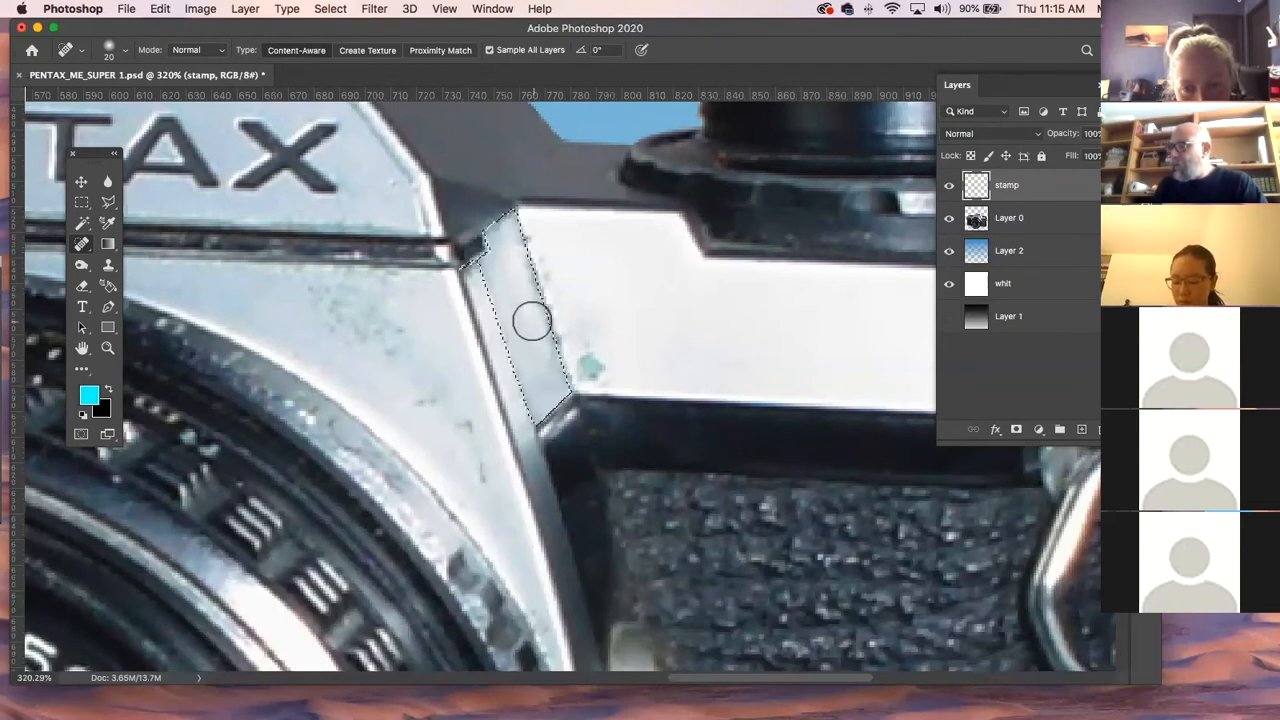
Touch up the silver panel with the 8 px Clone Stamp and clear the selection.
left_click(112, 266)
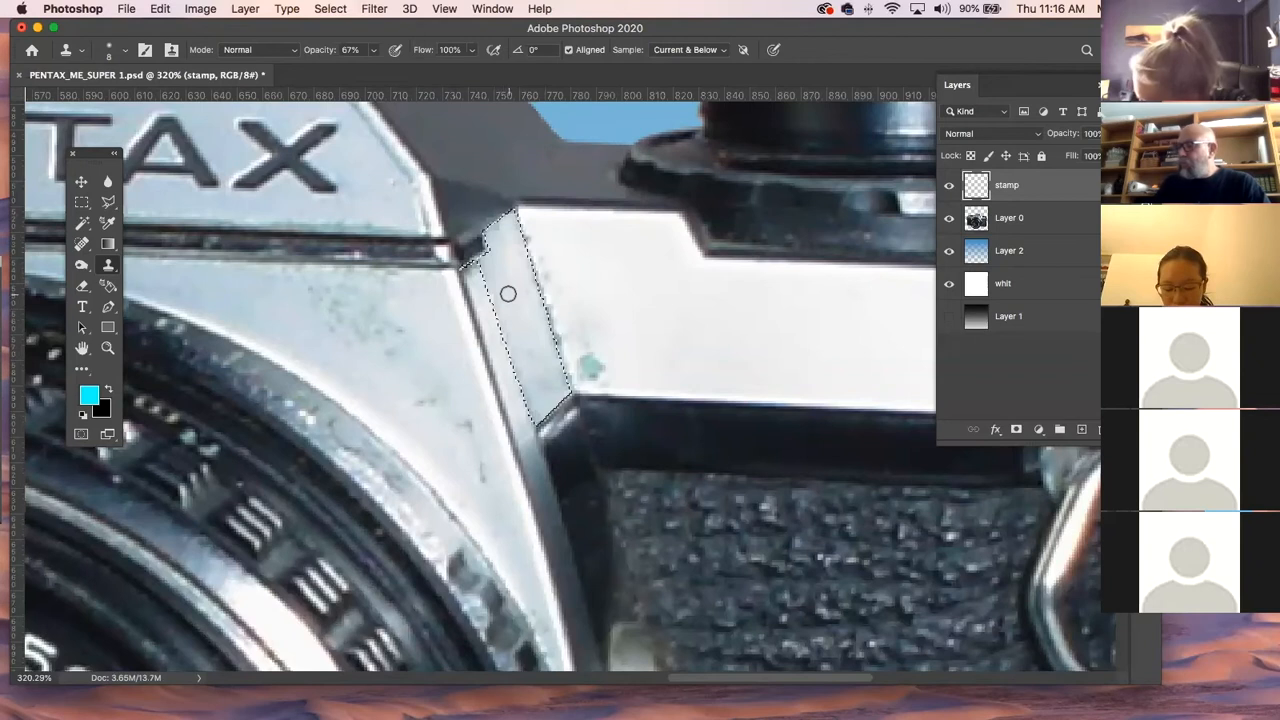
key("super+d")
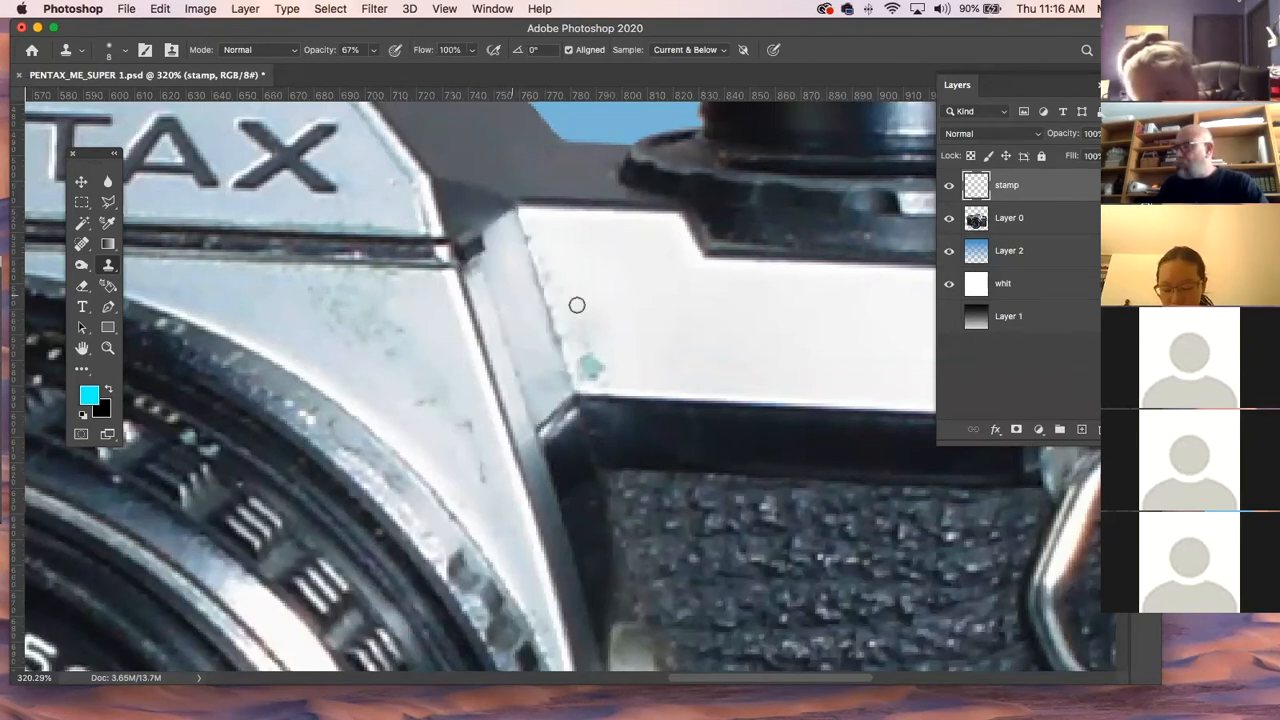
key("super+0")
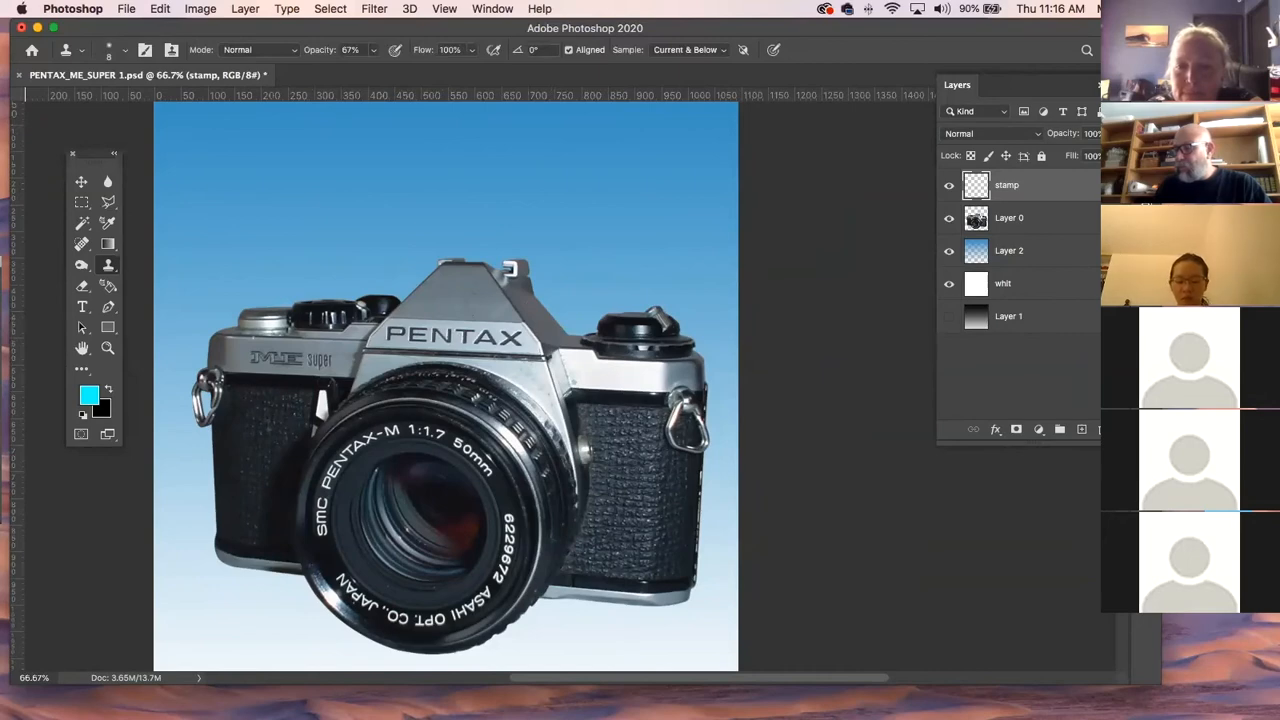
Deselect the stamp layer so that no layer is active.
left_click(108, 347)
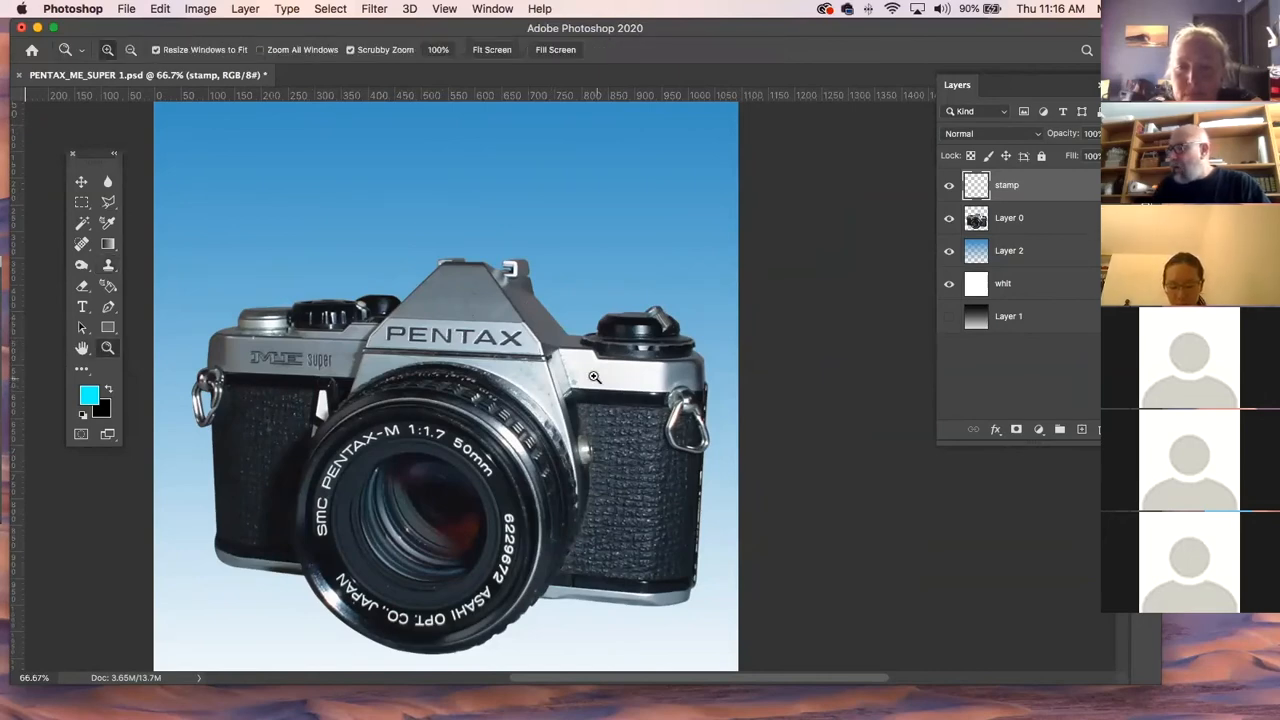
mouse_move(594, 376)
left_mouse_down()
mouse_move(658, 425)
mouse_move(595, 398)
left_mouse_up()
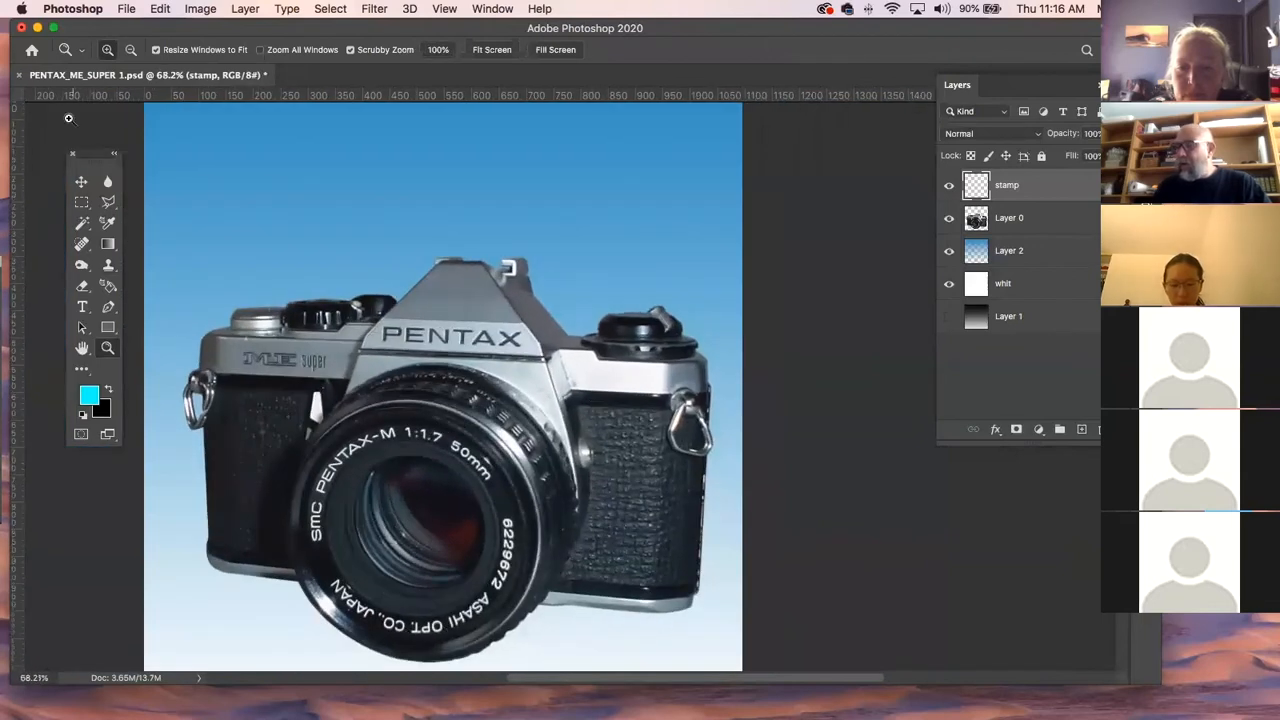
left_click(81, 181)
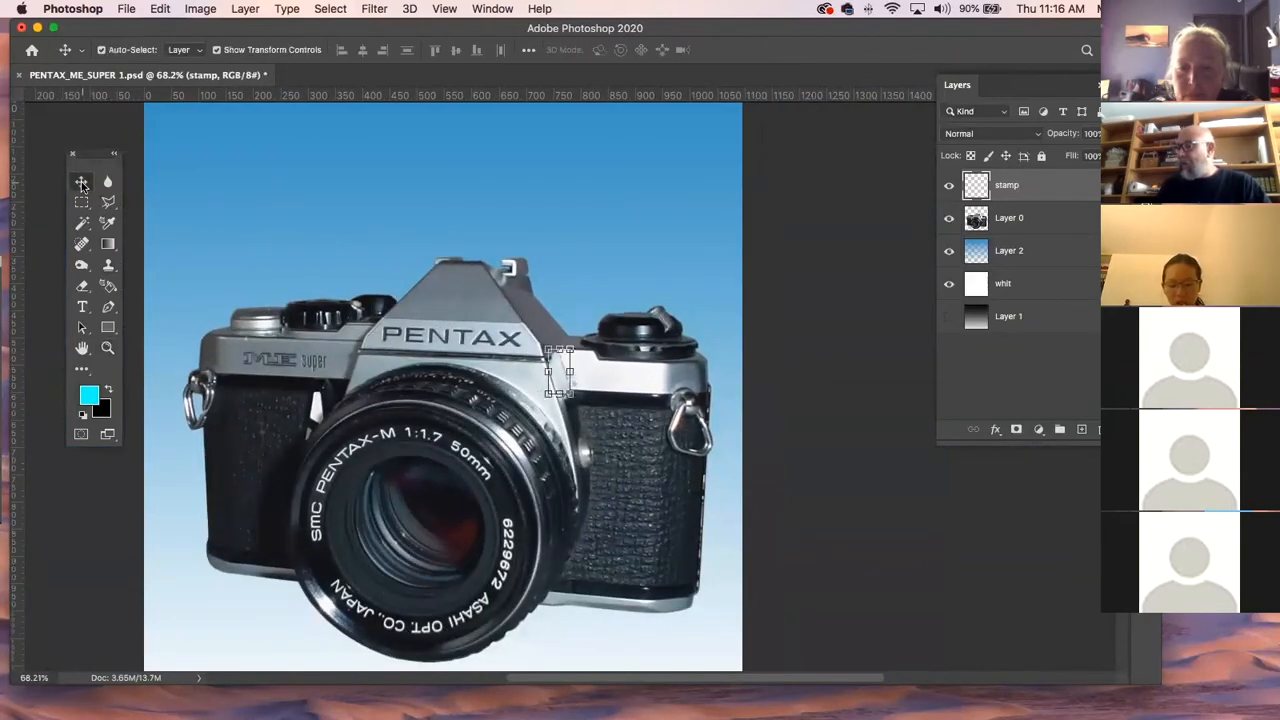
left_click(897, 417)
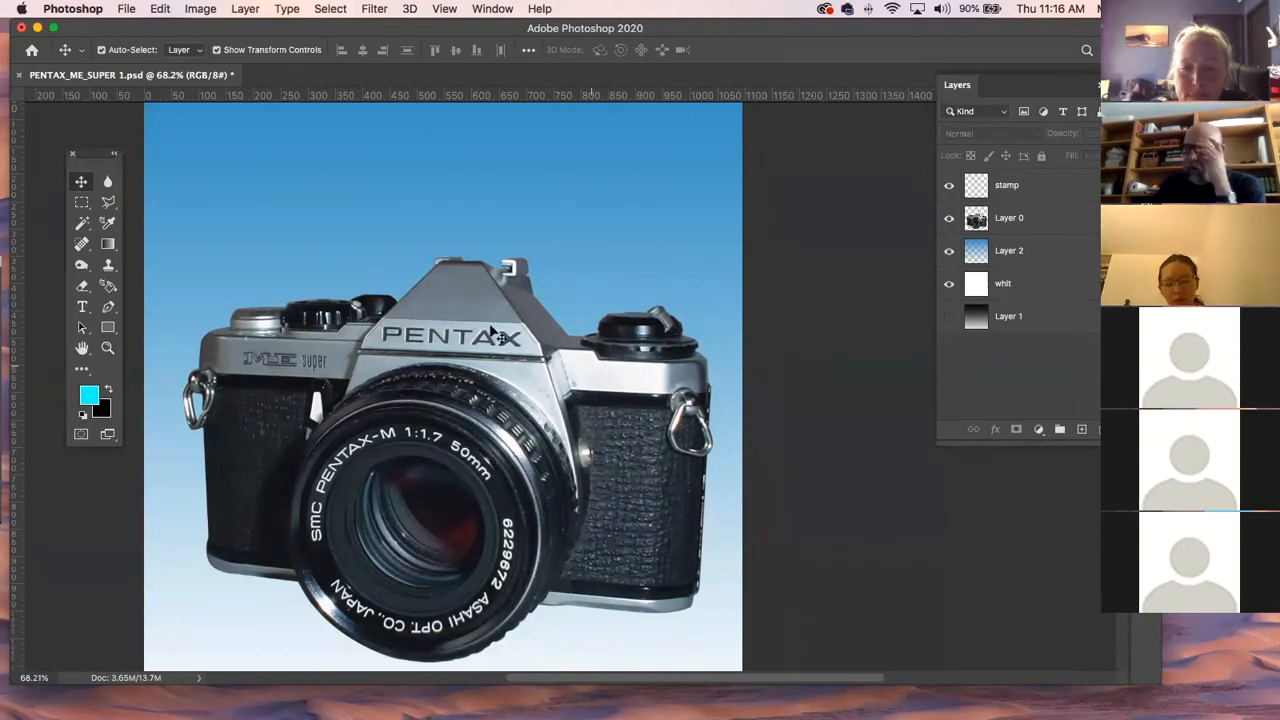
Select the lens's inner glass with an elliptical marquee and paste the copied Wells Fargo building image there as a new layer.
left_click(82, 202)
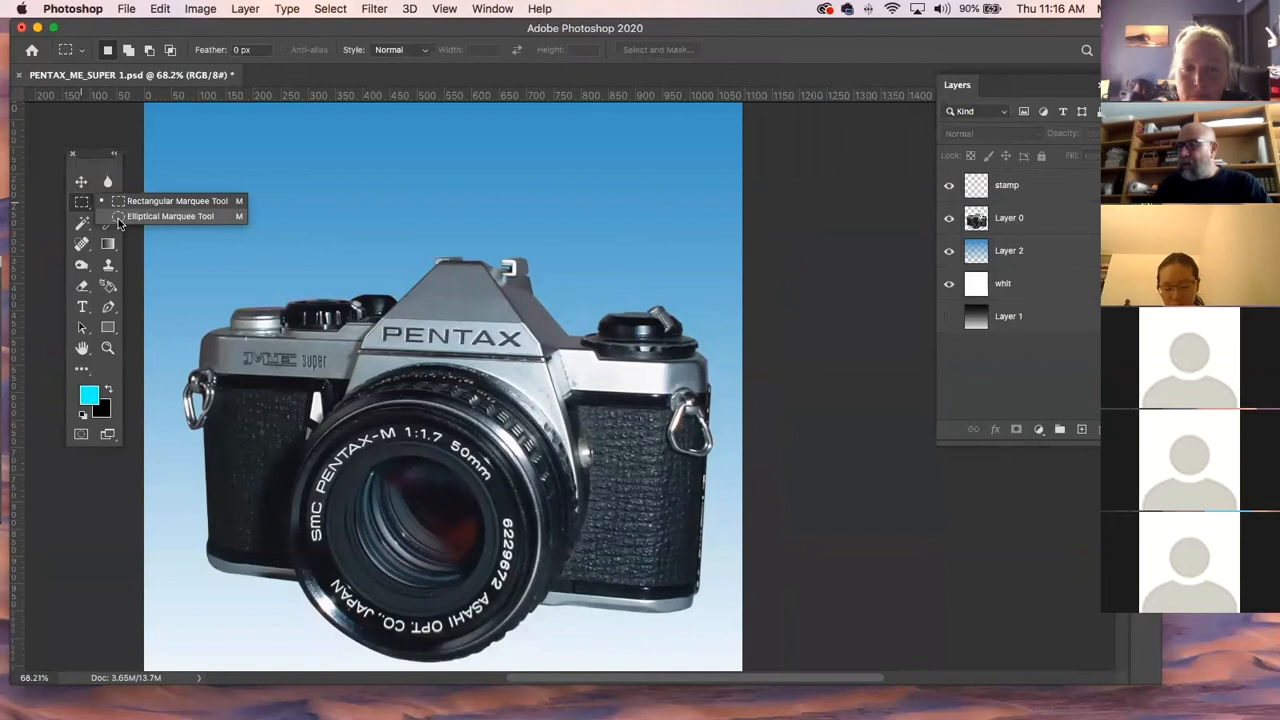
left_click(118, 218)
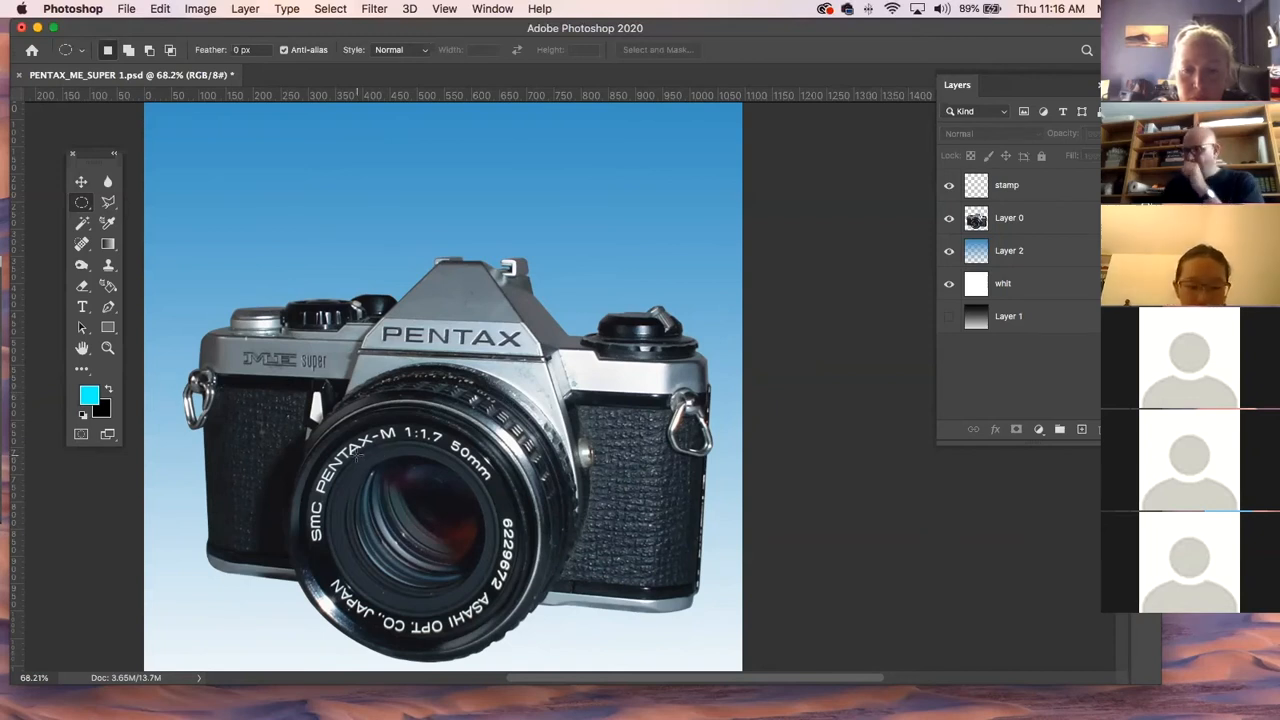
mouse_move(360, 442)
left_mouse_down()
mouse_move(496, 589)
mouse_move(383, 231)
mouse_move(452, 300)
mouse_move(713, 295)
mouse_move(499, 209)
mouse_move(599, 246)
mouse_move(393, 263)
mouse_move(478, 530)
mouse_move(500, 556)
left_mouse_up()
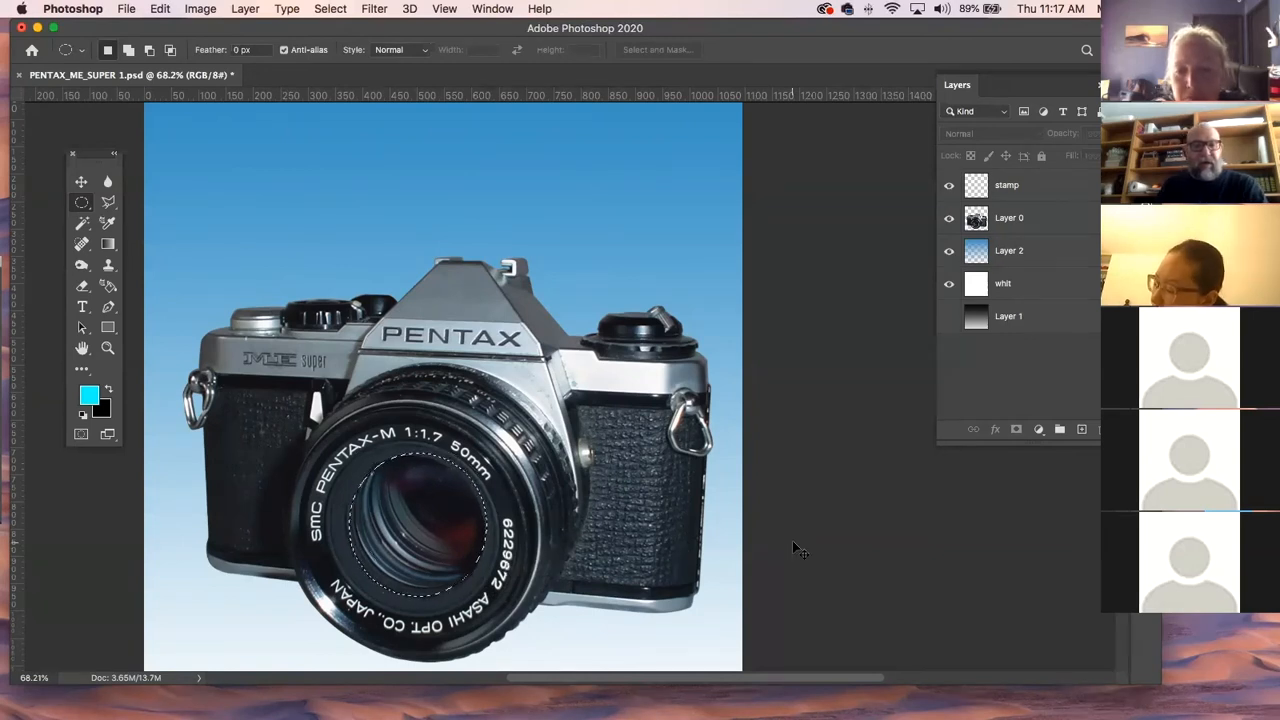
key("super+v")
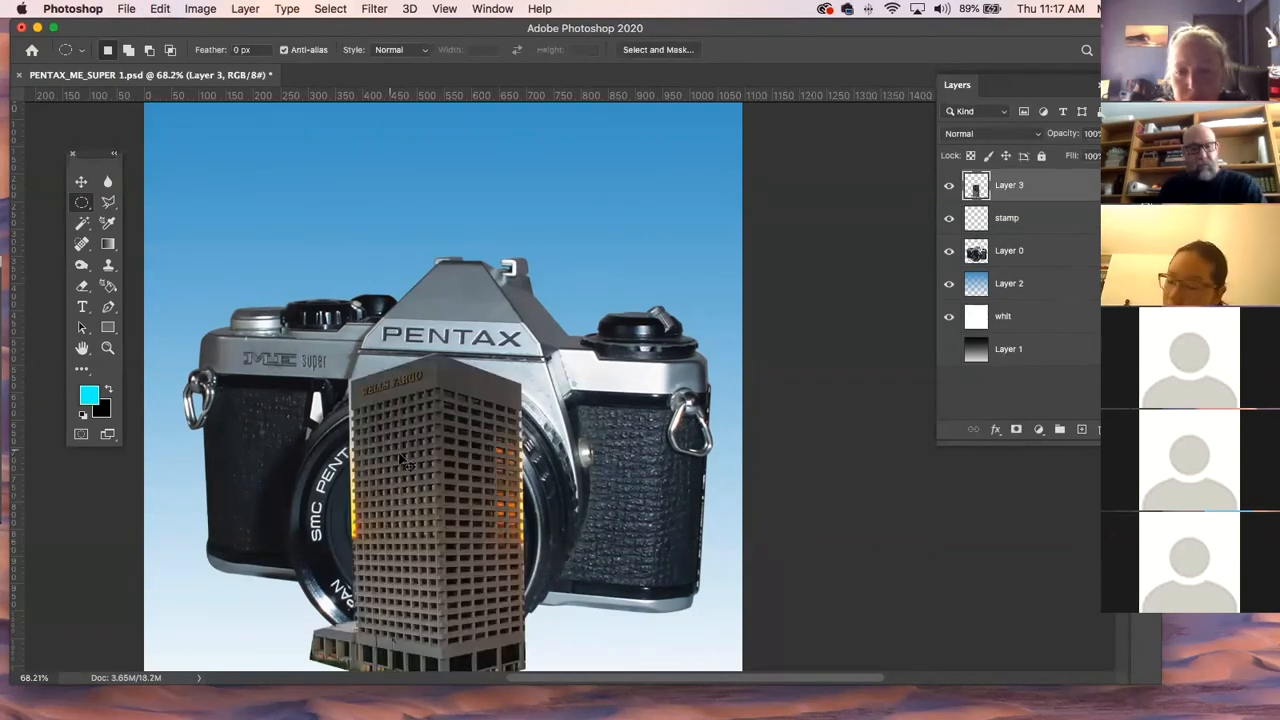
Undo the building paste and copy the selected lens glass from Layer 0 to a new layer named "lens", checking it in isolation.
key("super+z")
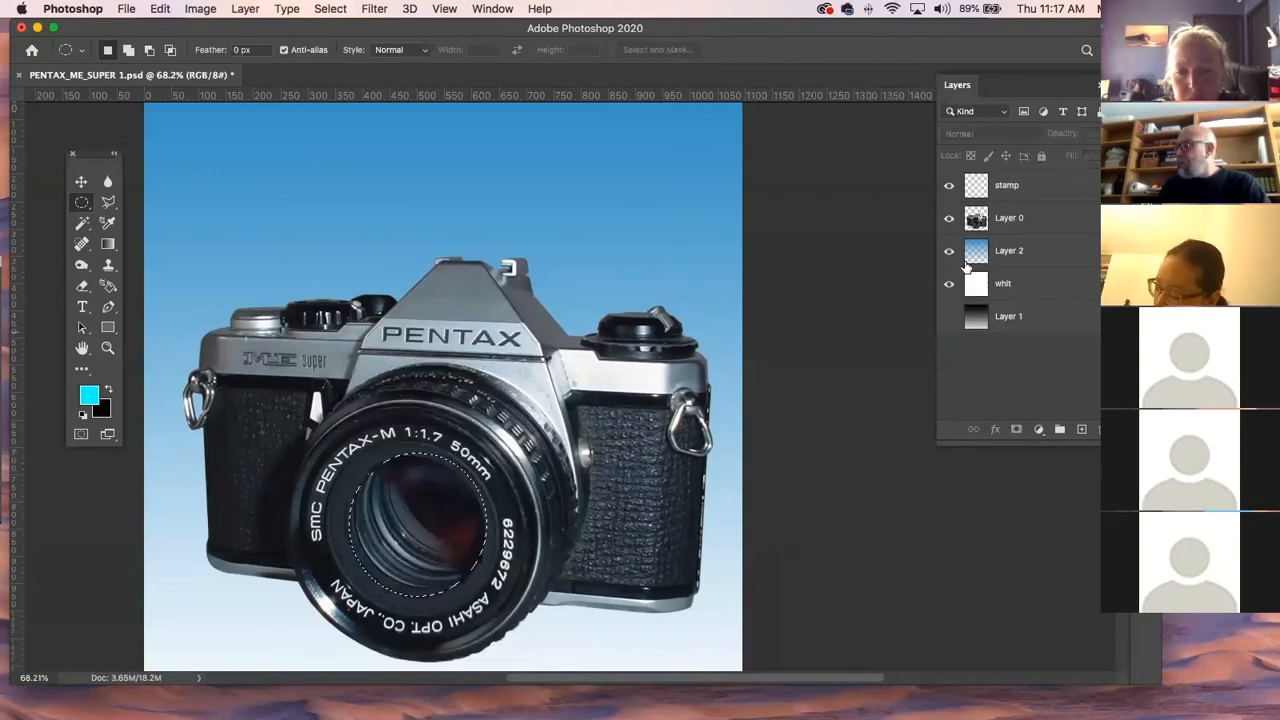
left_click(1028, 220)
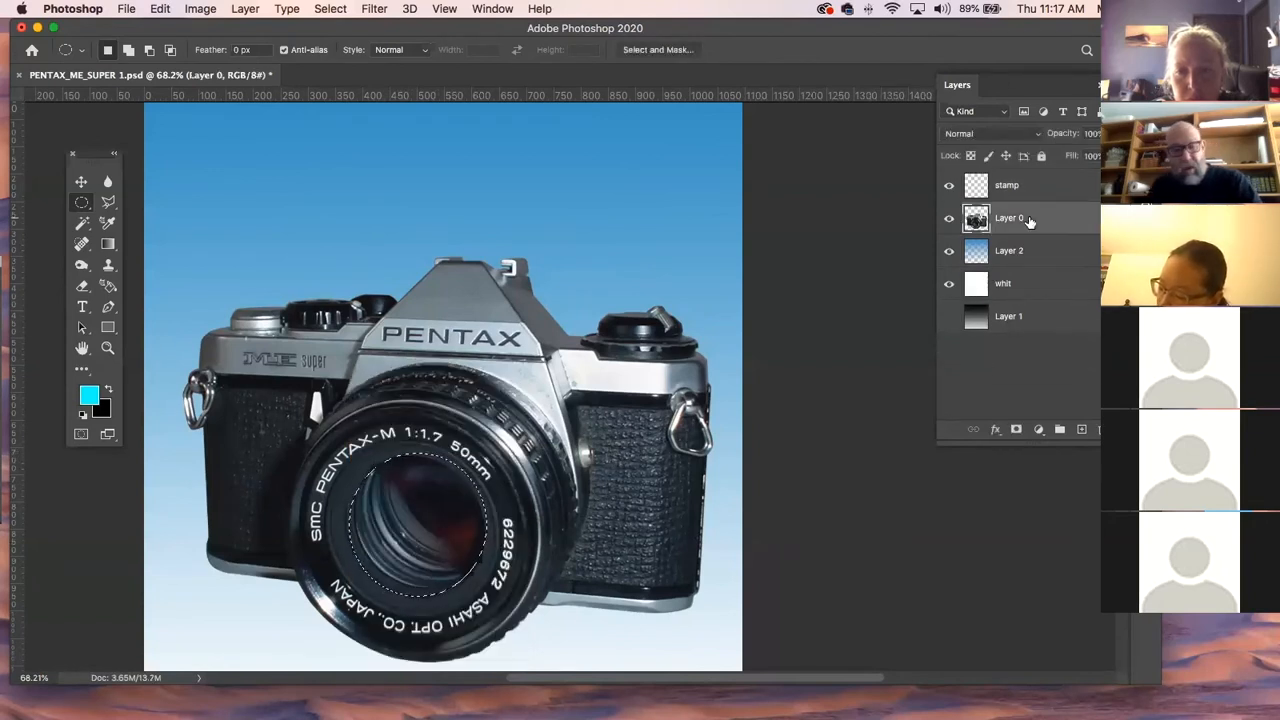
key("super+j")
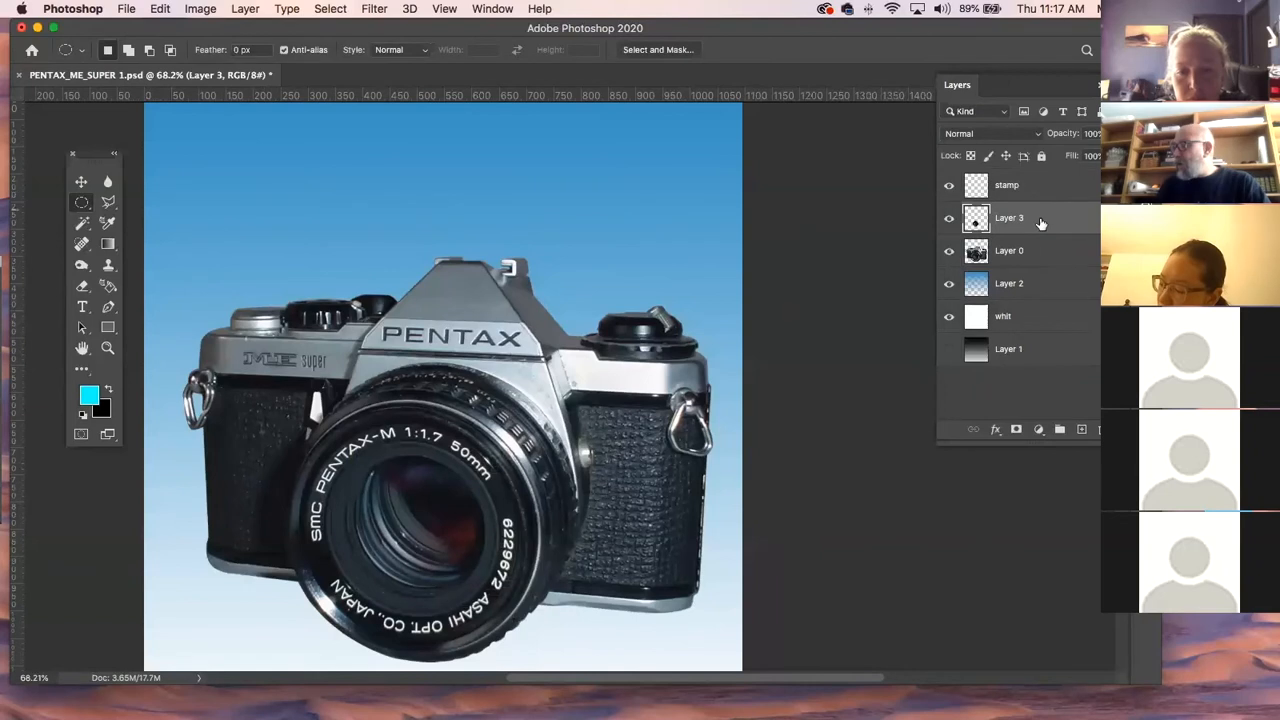
double_click(1010, 219)
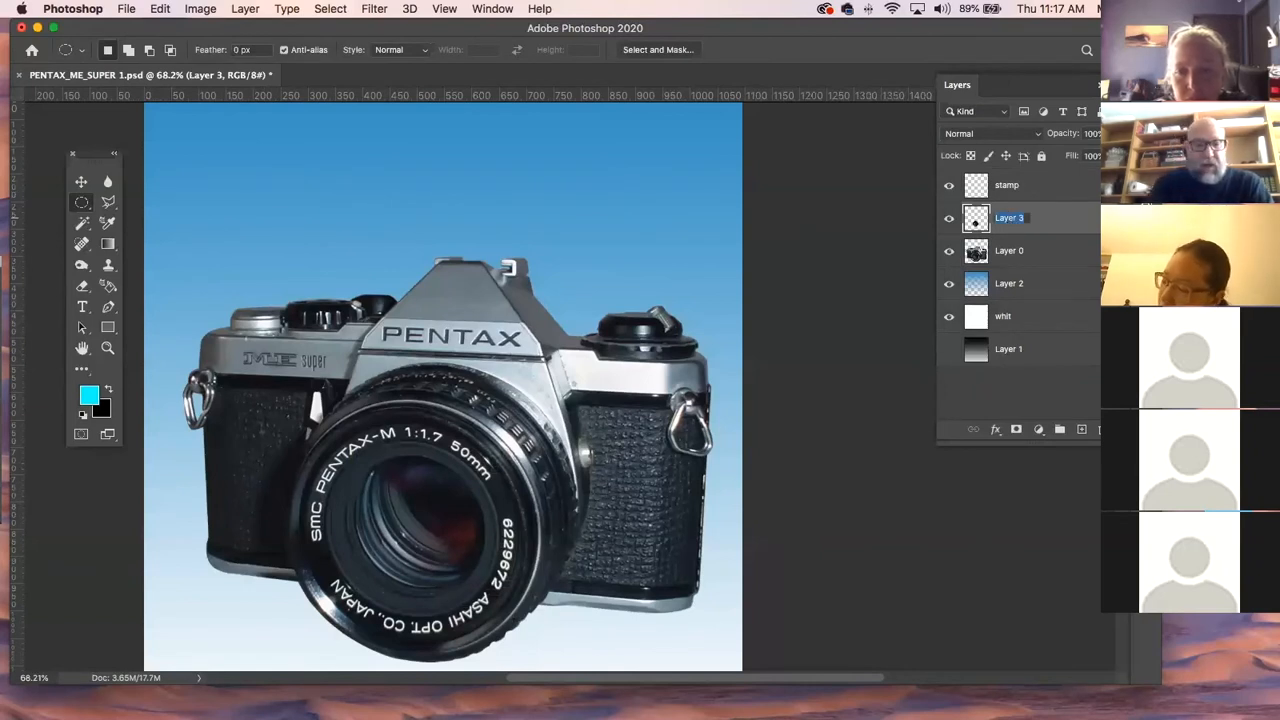
type("lens")
key("Return")
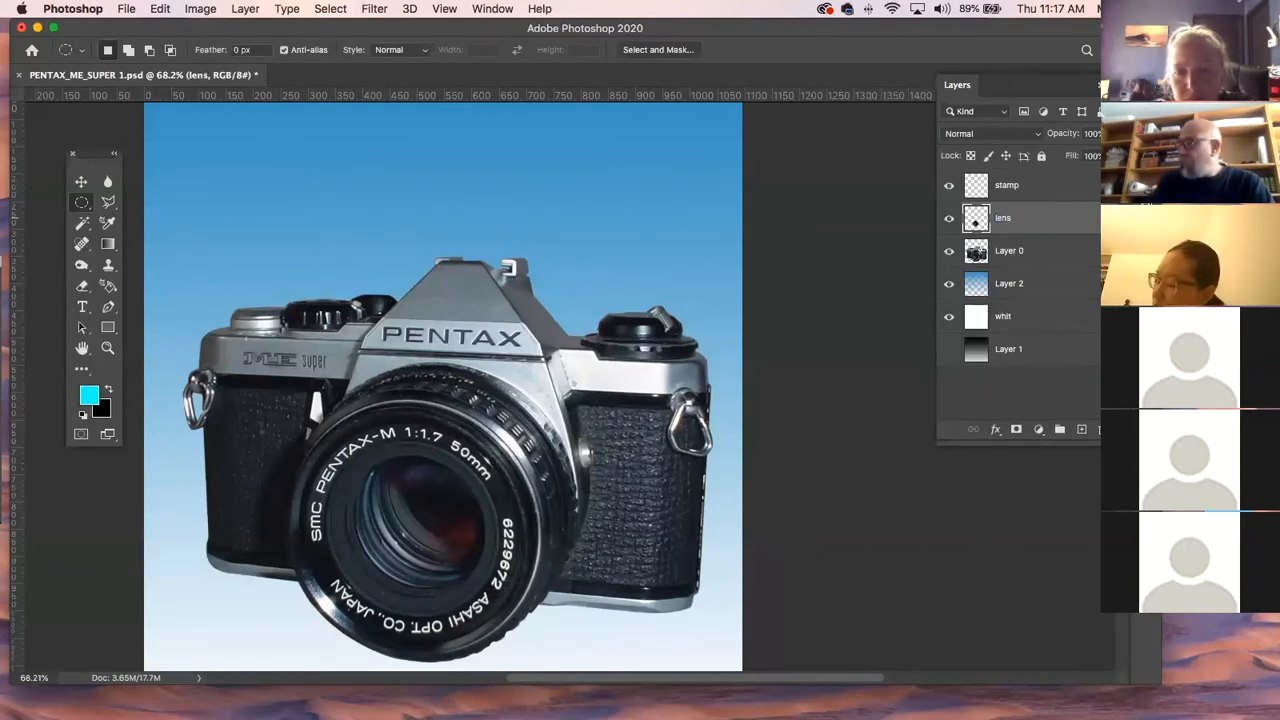
left_click(949, 251)
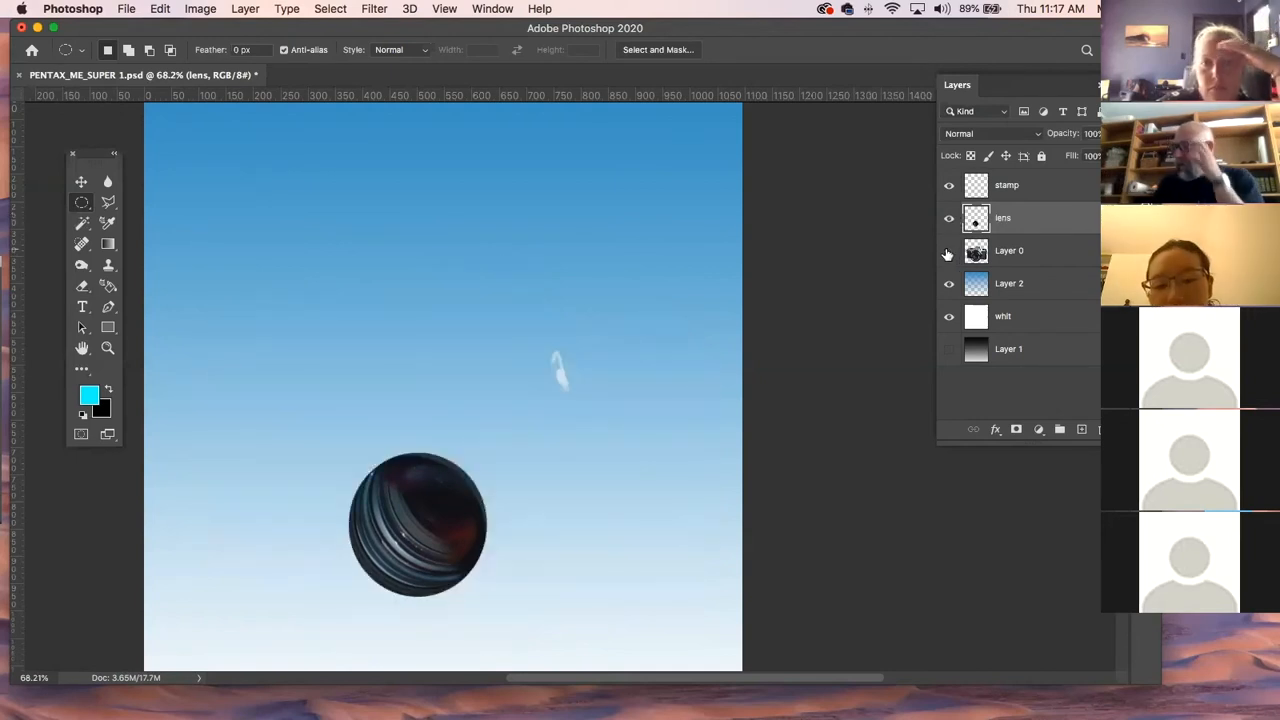
left_click(949, 251)
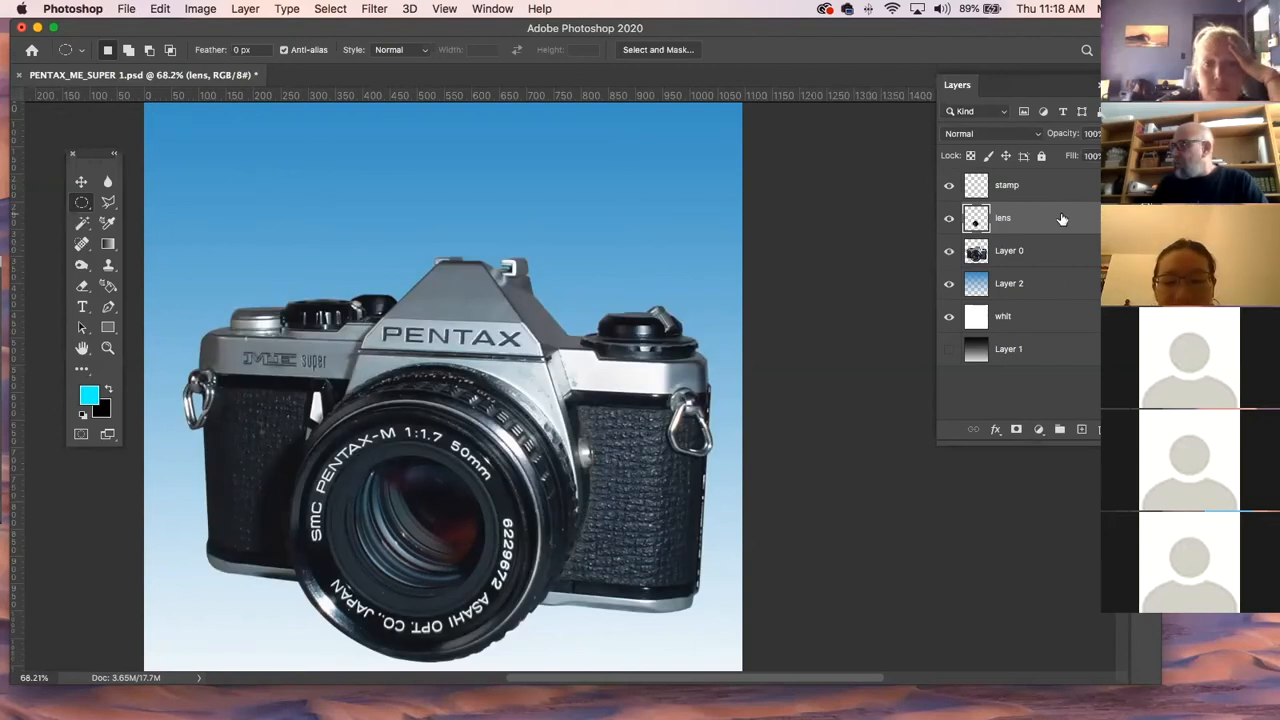
Desaturate the camera on Layer 0 with Hue/Saturation, setting Saturation to -71.
left_click(1046, 256)
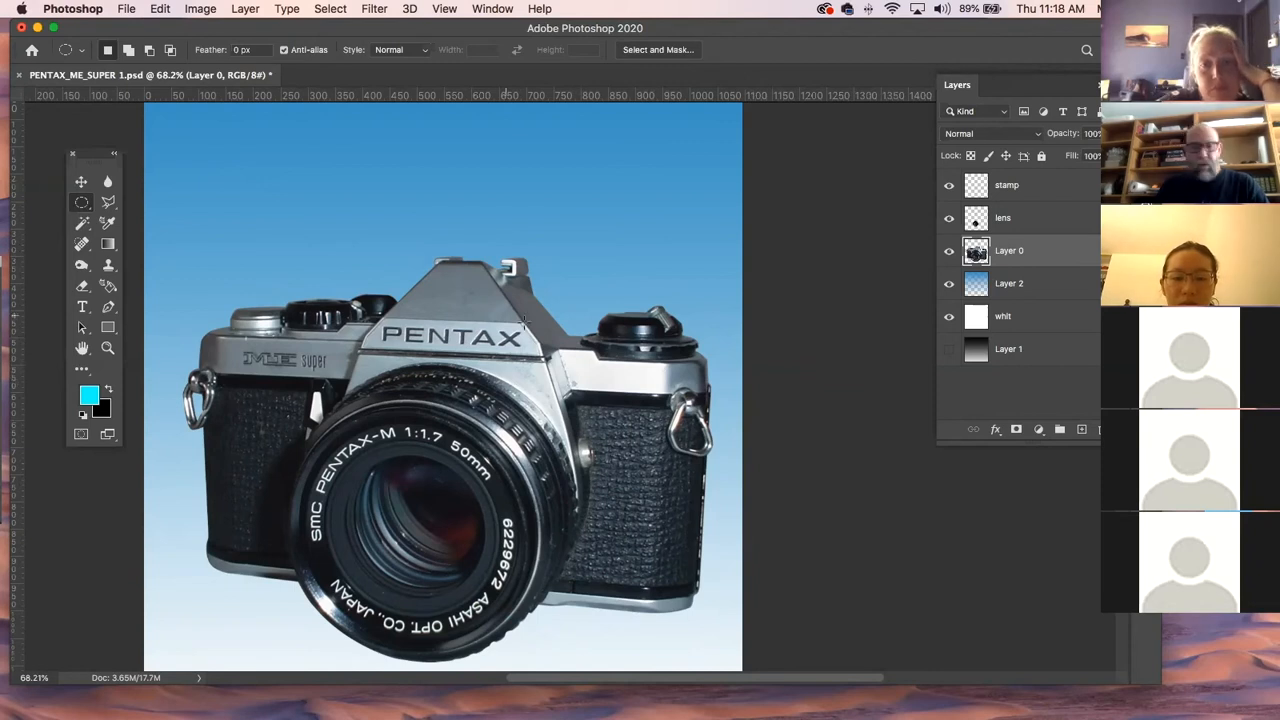
key("super+u")
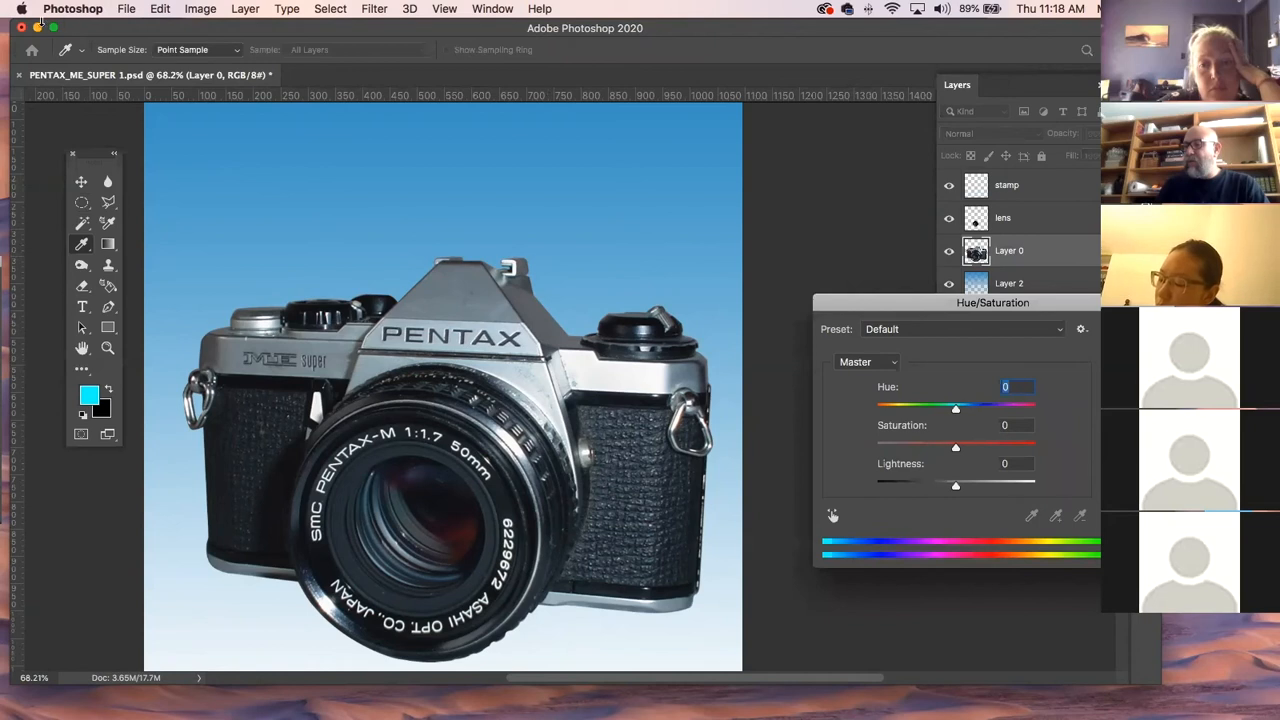
left_click(196, 9)
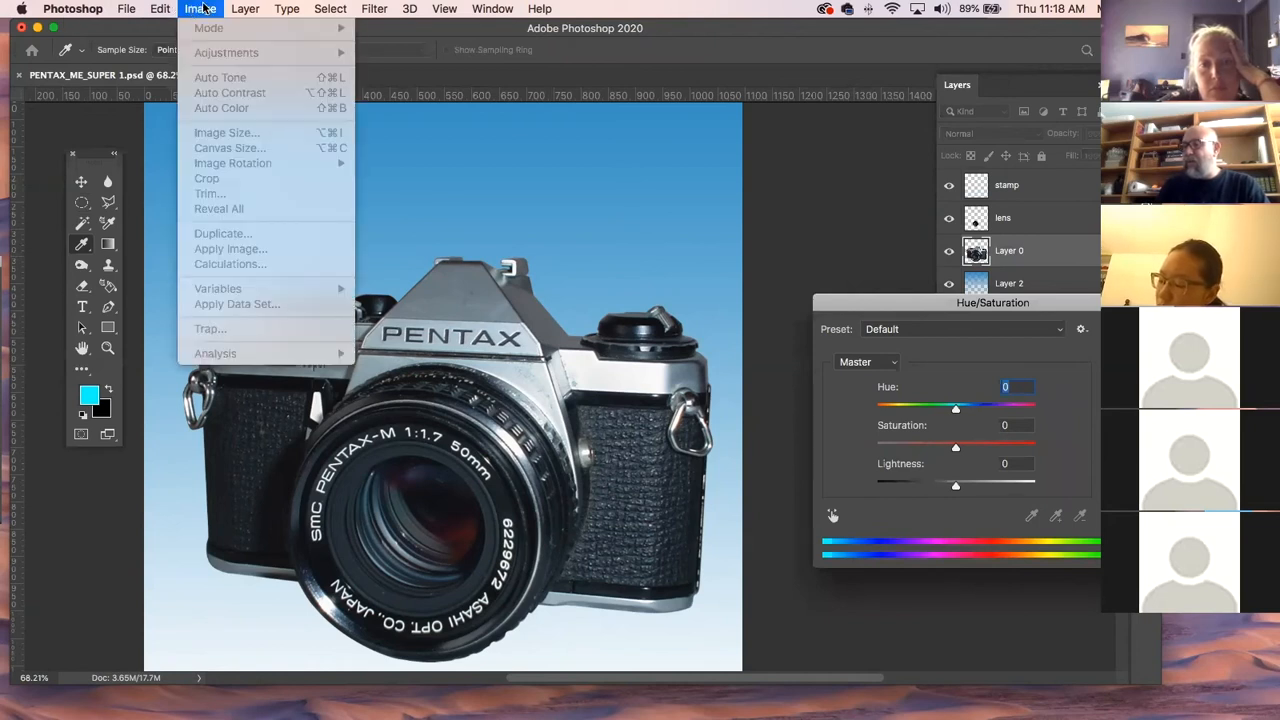
left_click(205, 9)
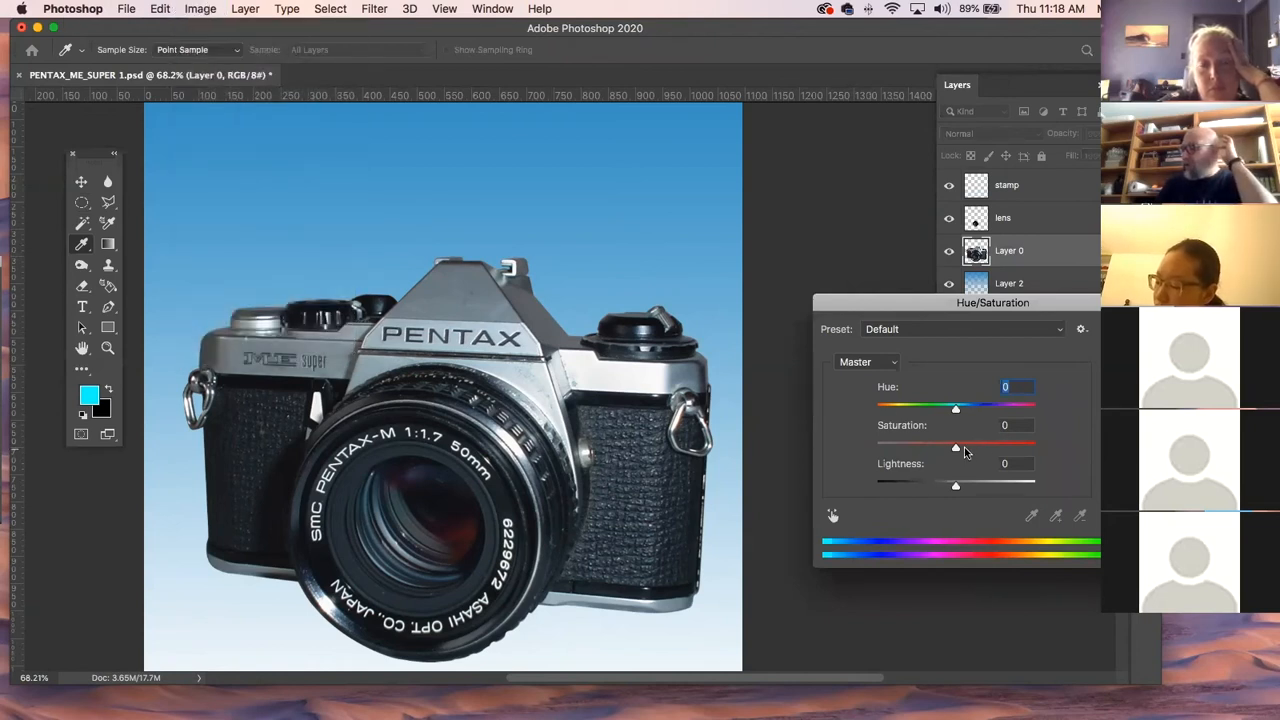
left_click_drag(956, 448, 898, 449)
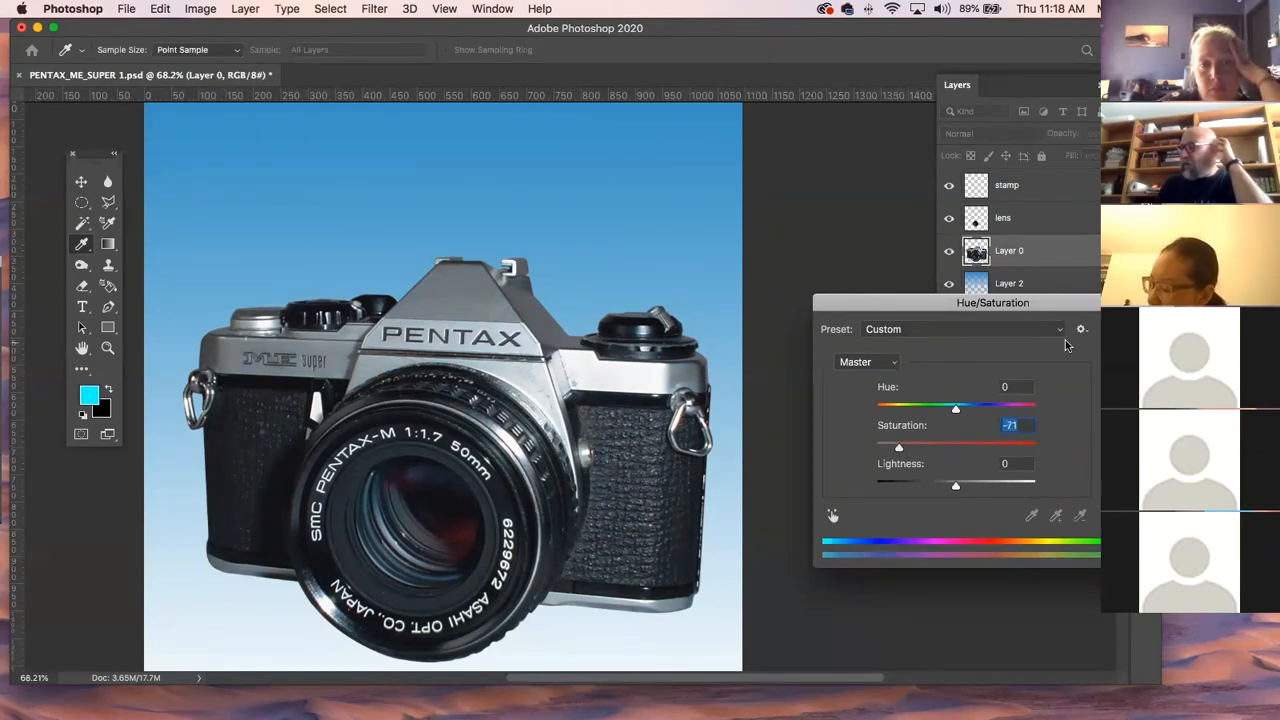
key("Return")
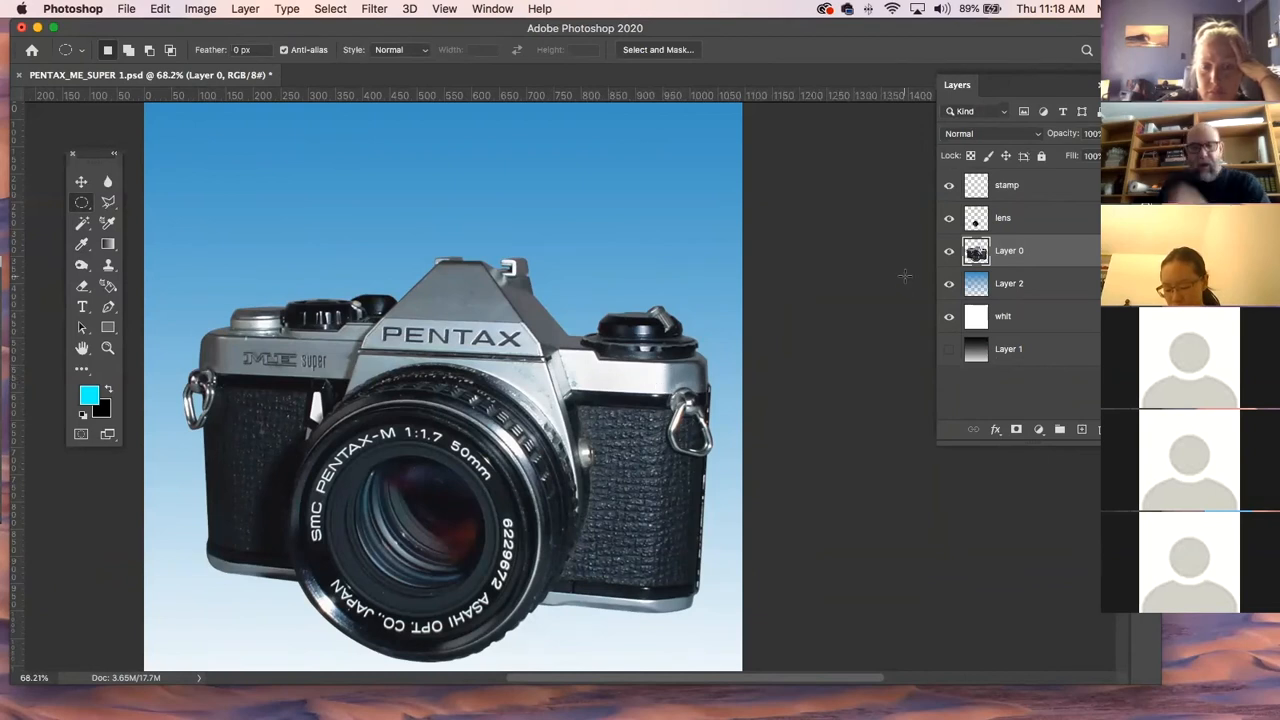
Run Hue/Saturation on Layer 0 again with Saturation set to -66.
key("super+u")
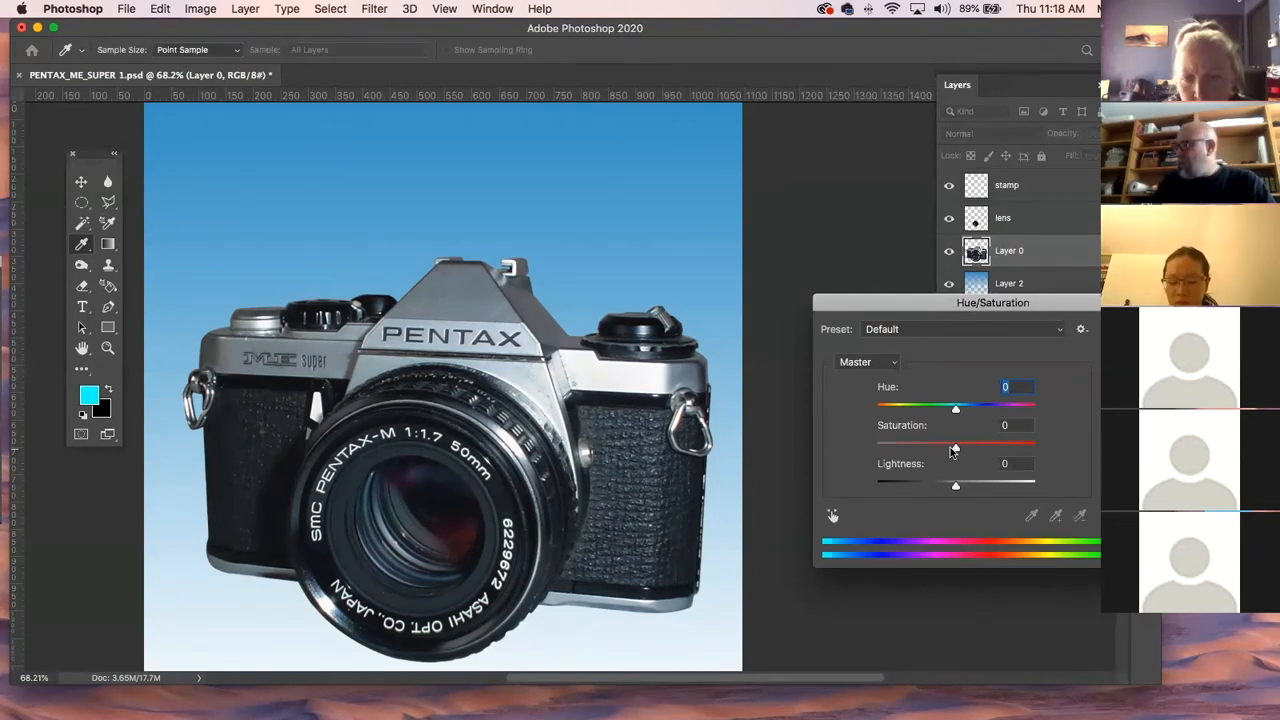
left_click_drag(955, 449, 903, 449)
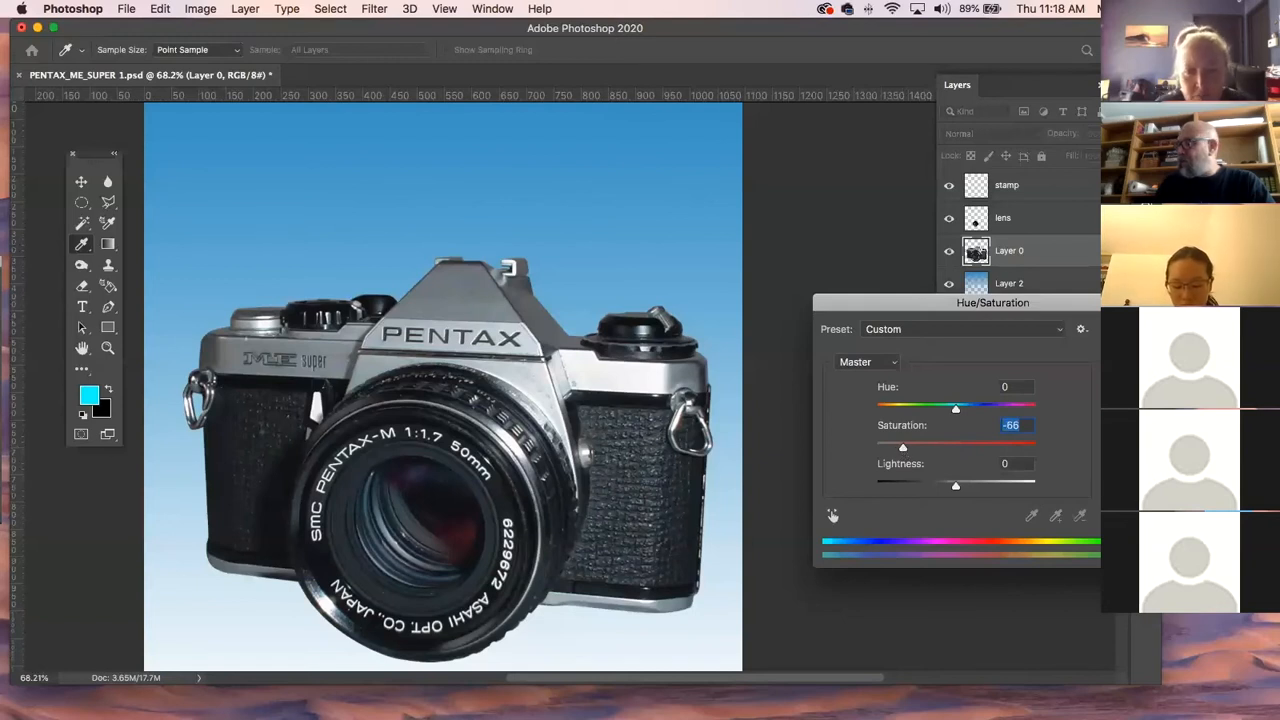
key("Return")
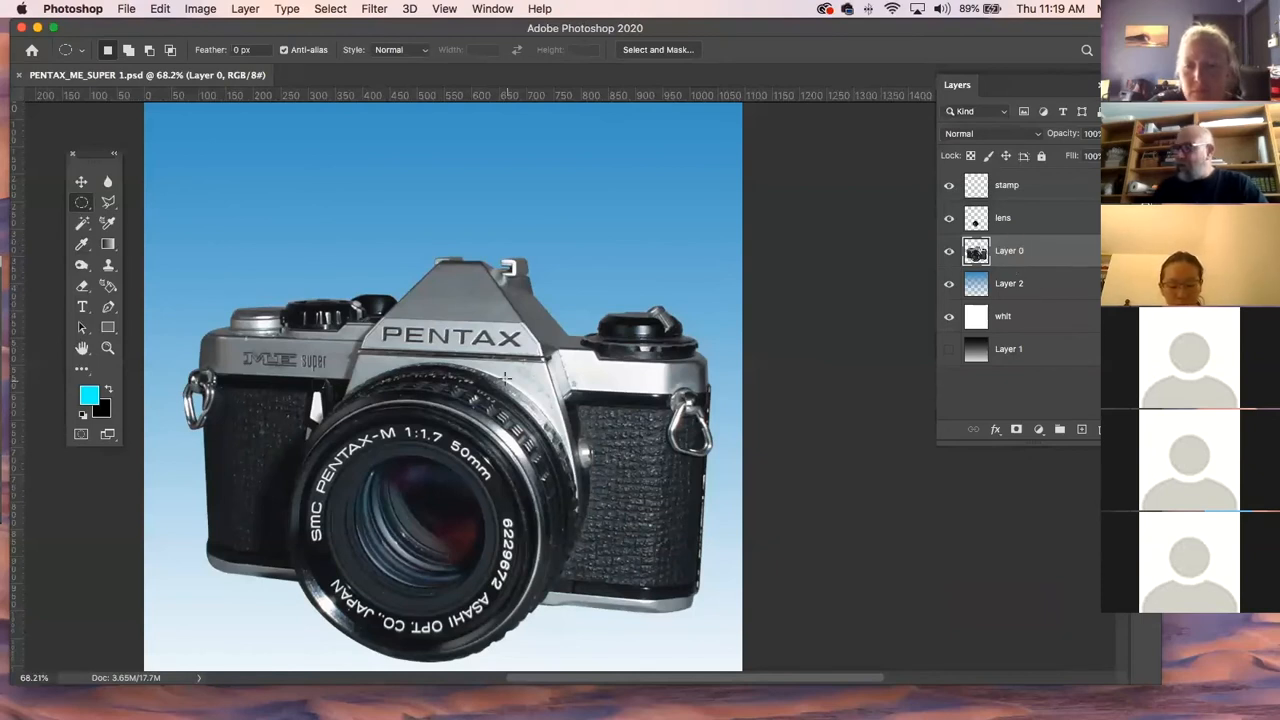
Add a Hue/Saturation adjustment layer directly above Layer 0 with Saturation reduced to -30.
scroll(505, 381, "down", 2)
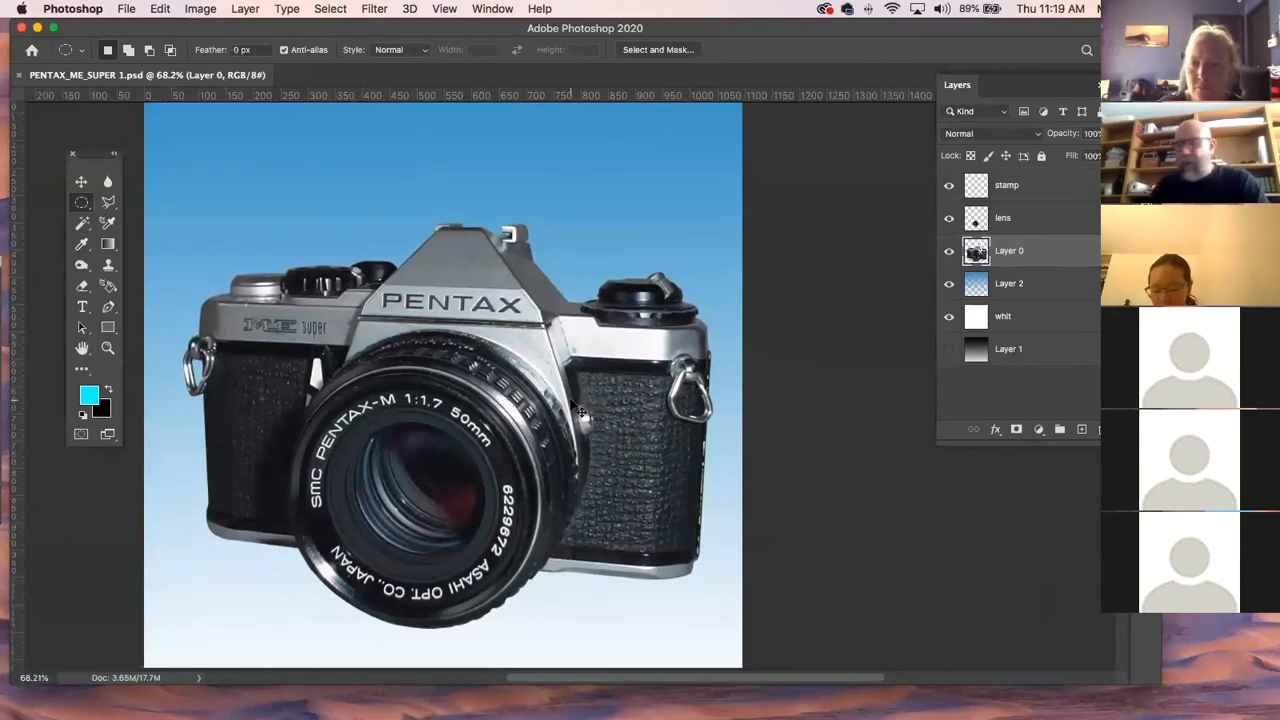
left_click(1038, 430)
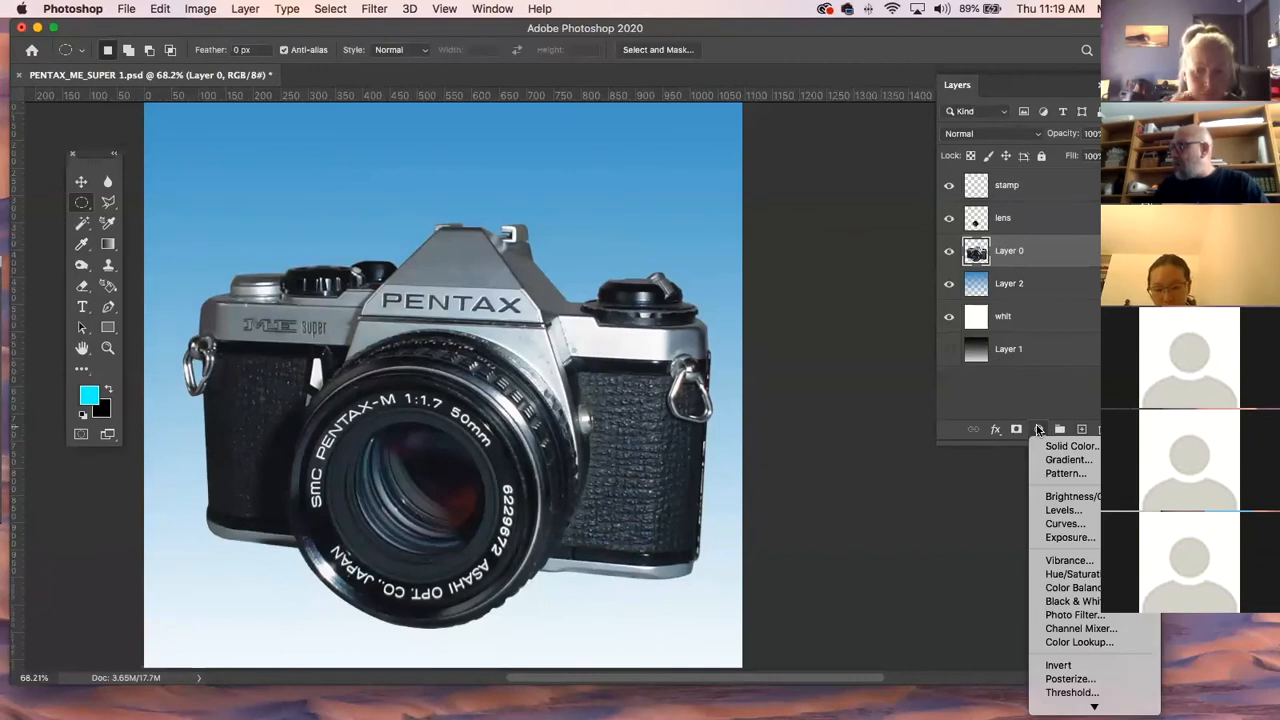
left_click(1068, 574)
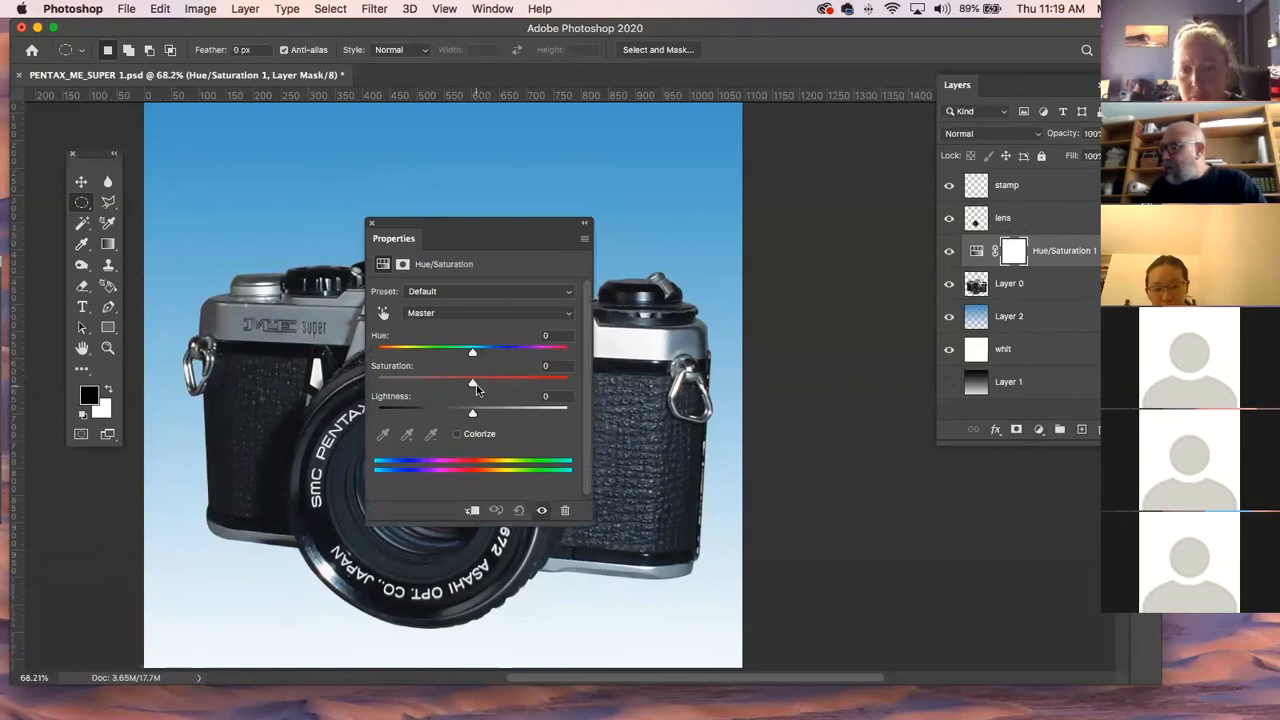
left_click_drag(468, 228, 803, 308)
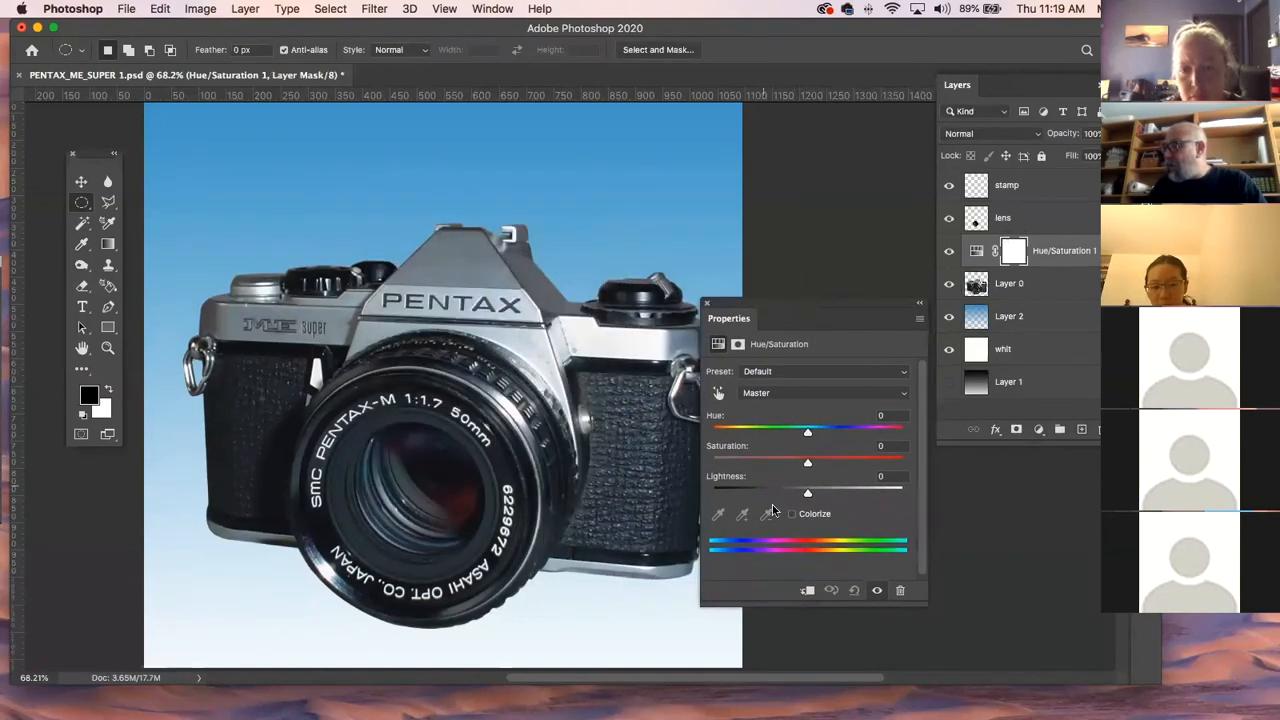
left_click_drag(808, 466, 786, 466)
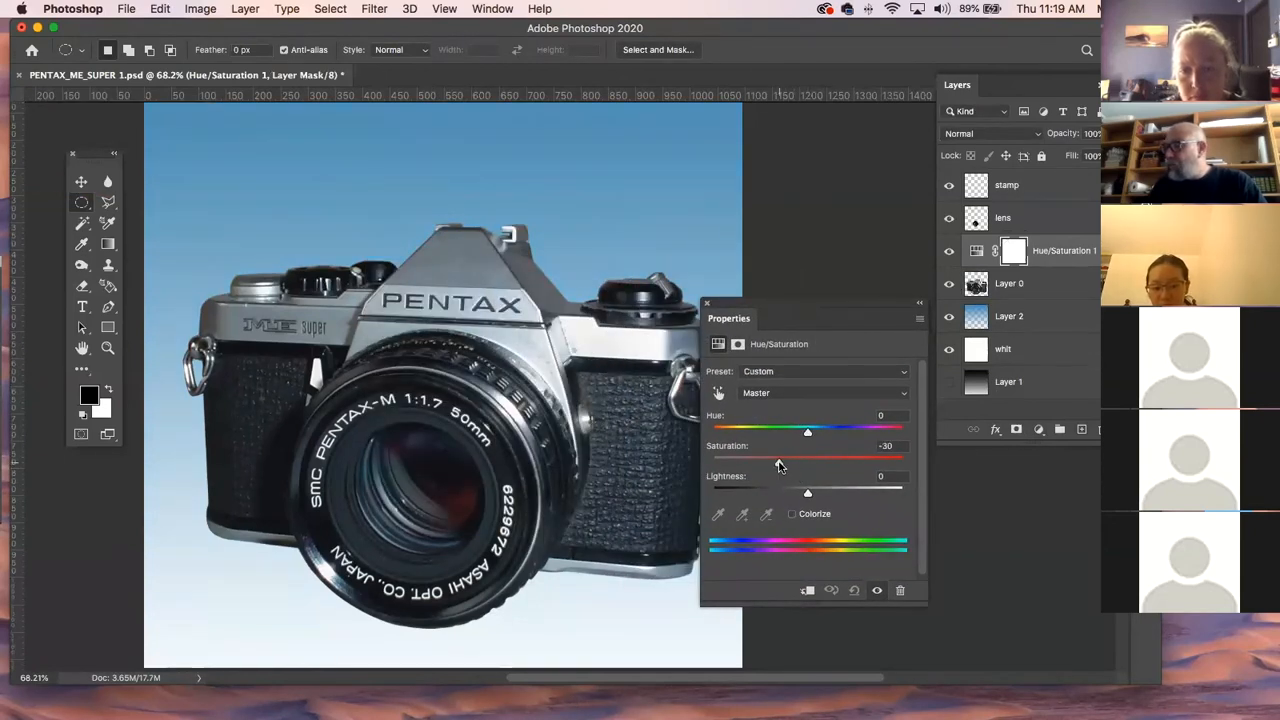
left_click(706, 303)
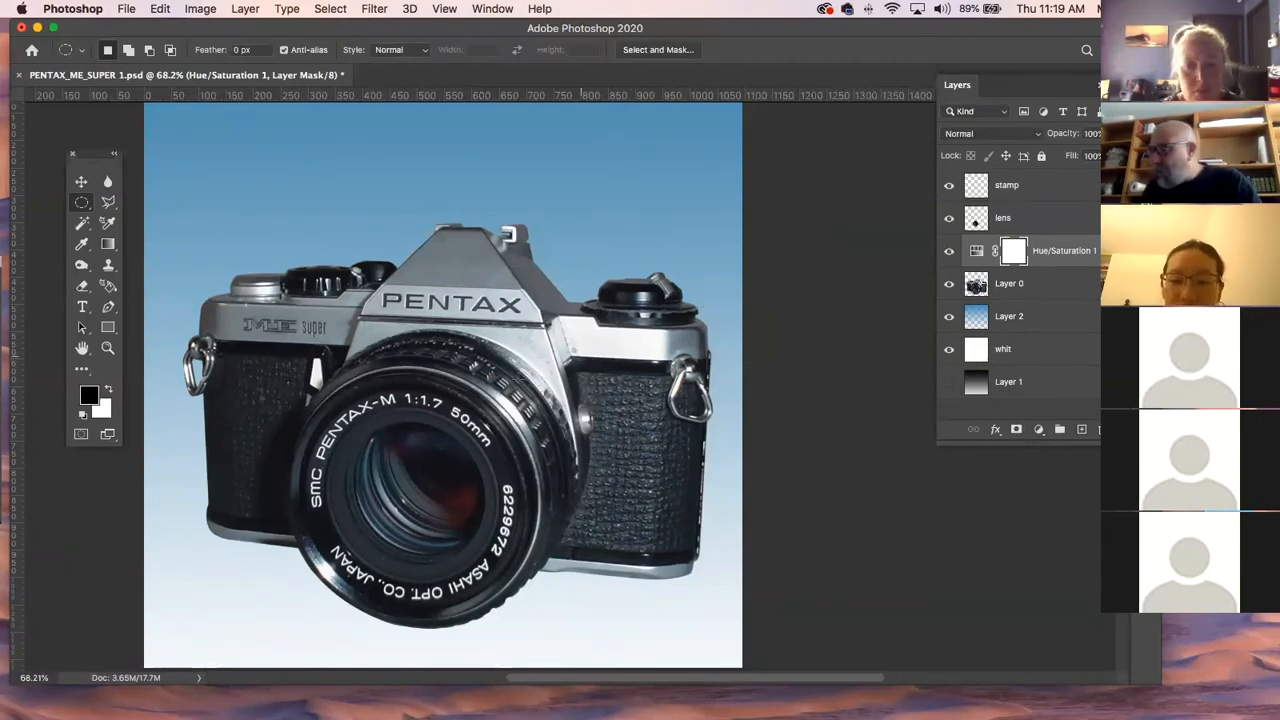
Examine the camera's silver panels and the textured grip beside the lens up close and in the full image.
left_click(108, 348)
left_click(586, 343)
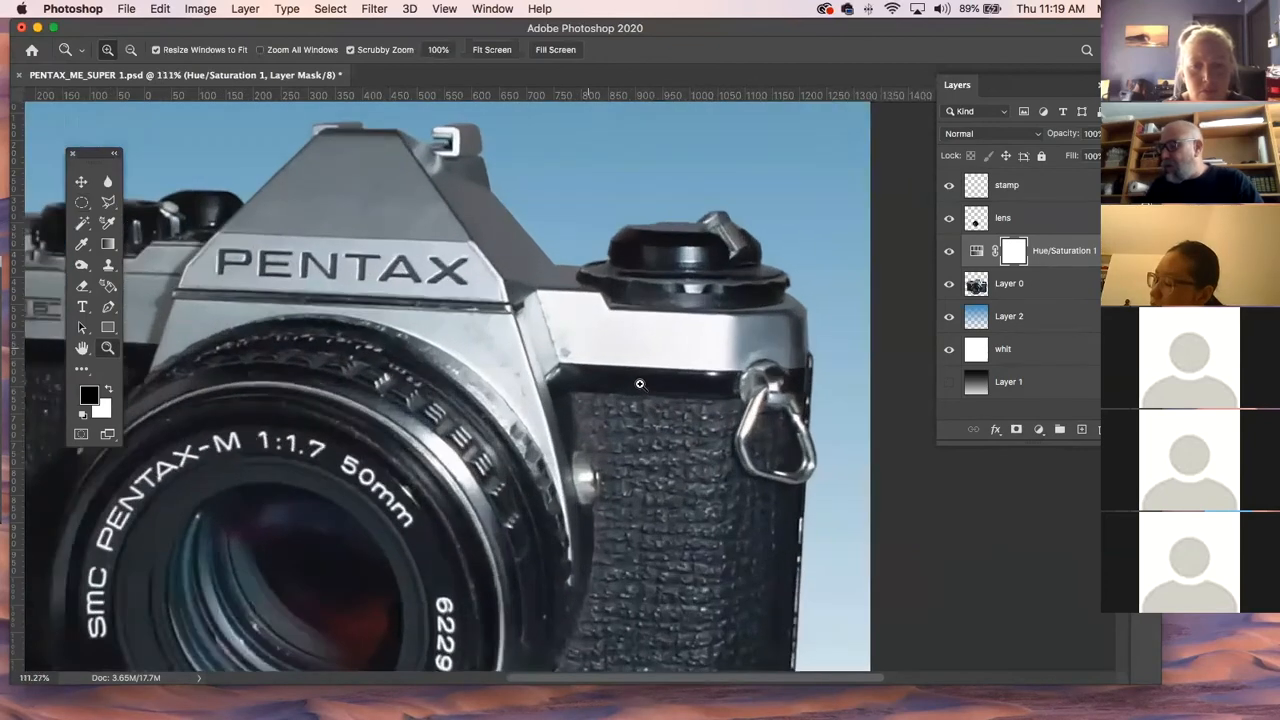
scroll(477, 289, "up", 5)
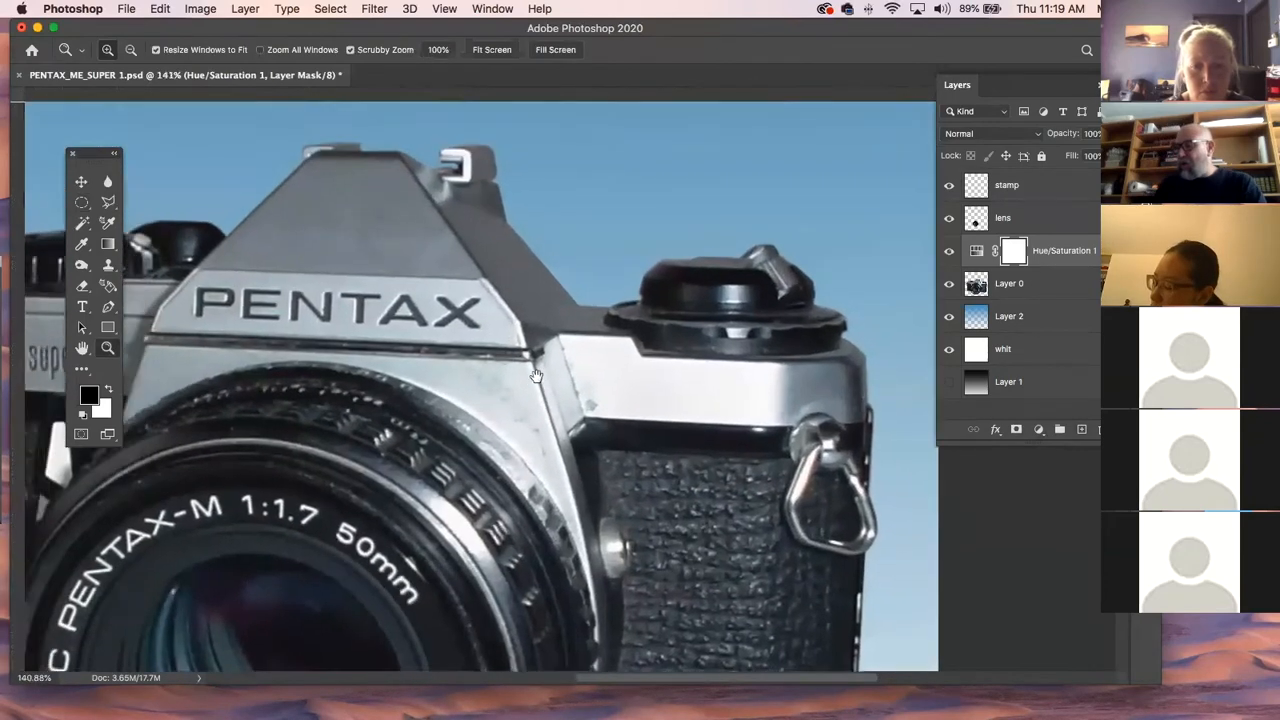
scroll(479, 320, "left", 3)
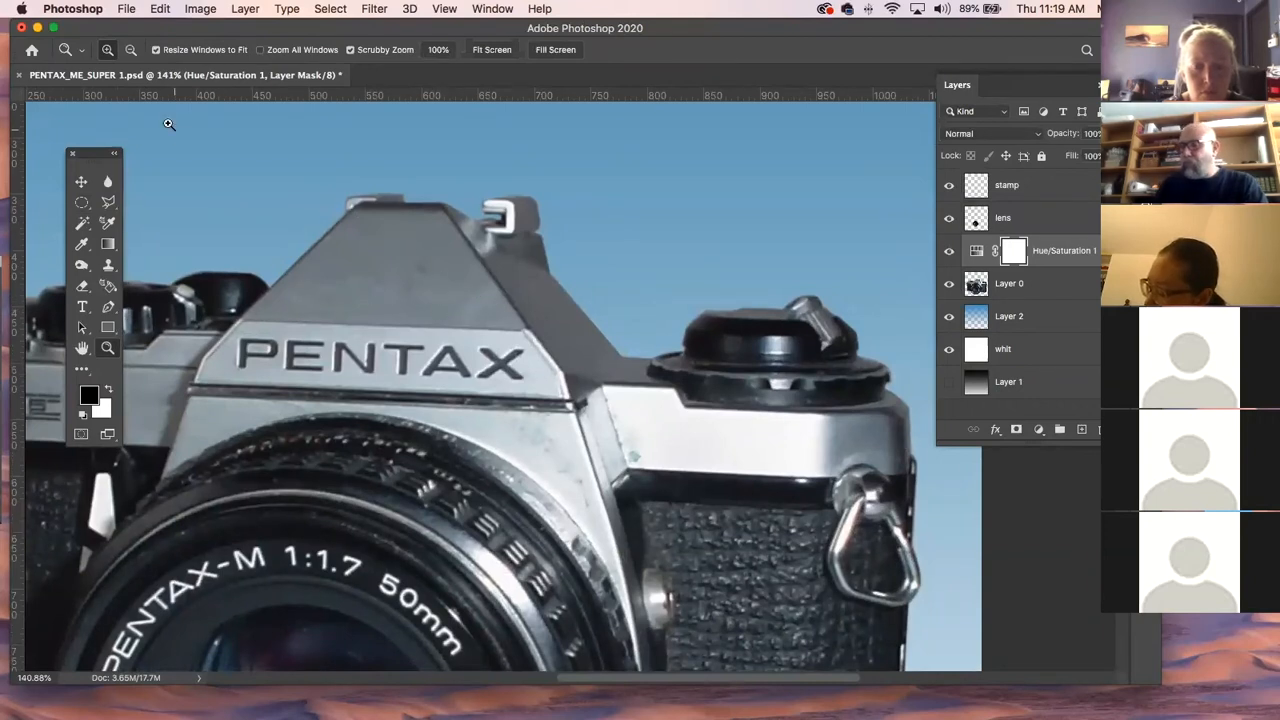
left_click(82, 182)
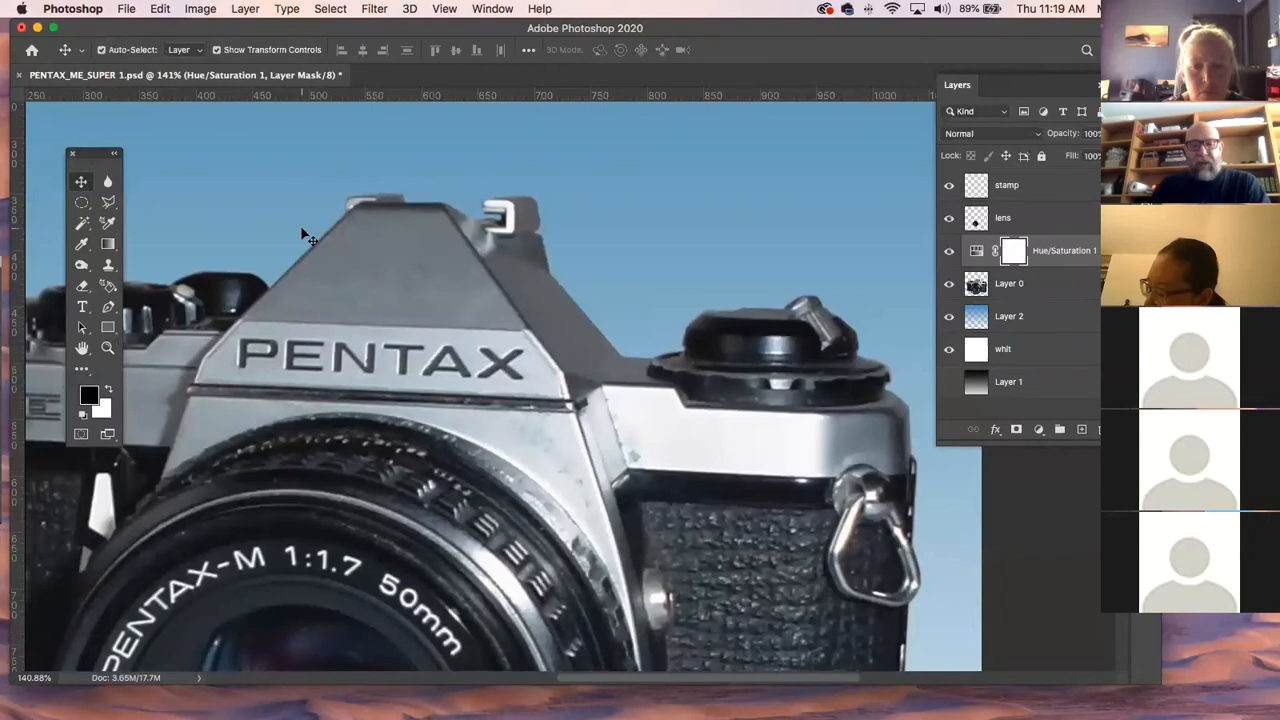
key("super+1")
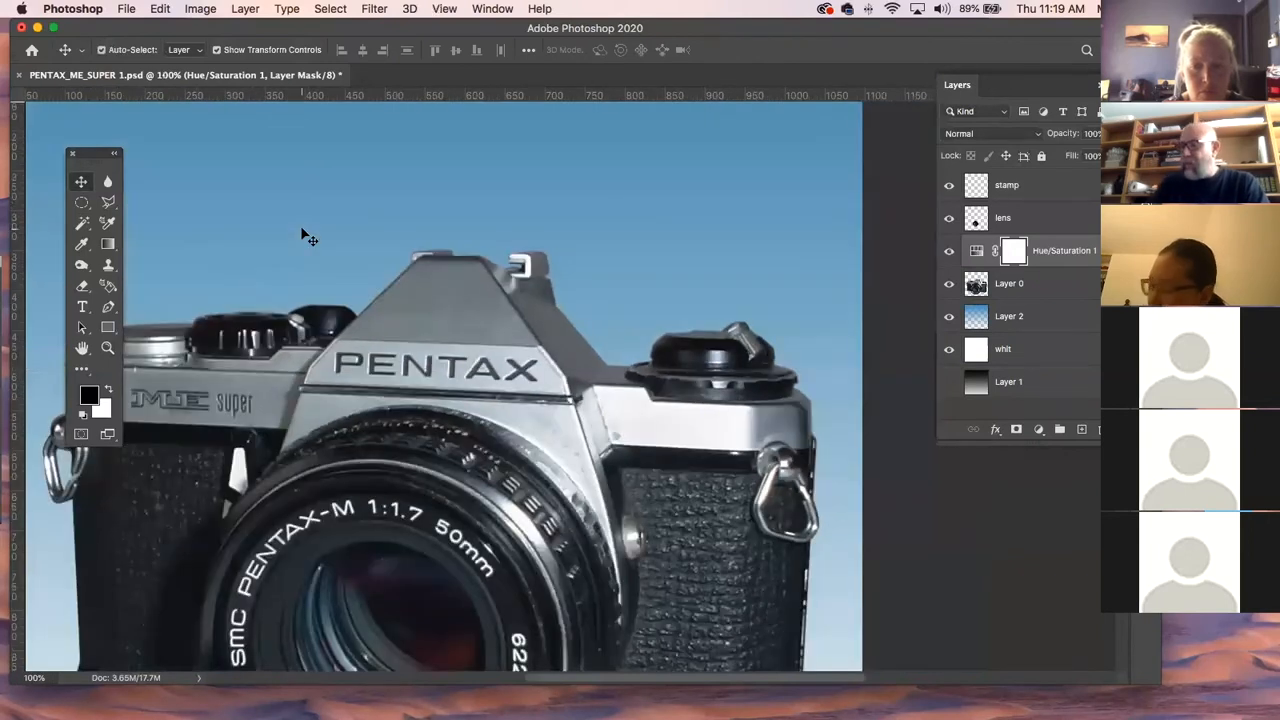
key("super+minus")
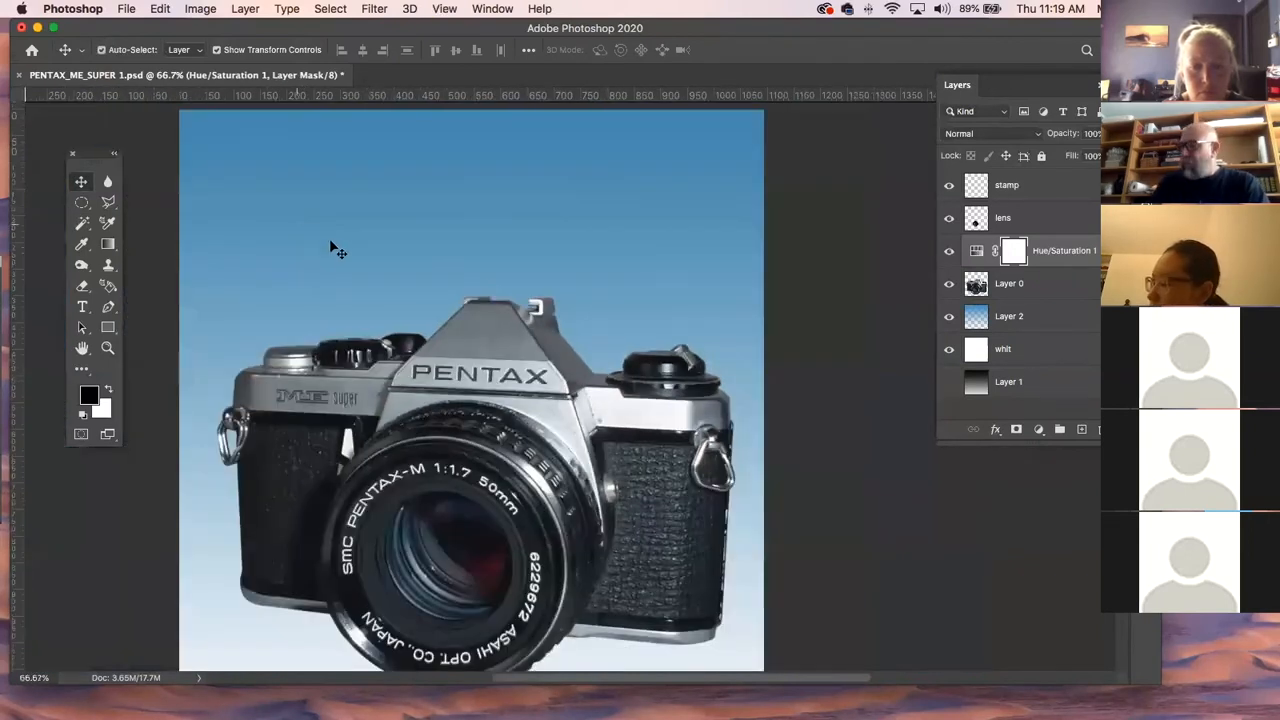
left_click_drag(421, 325, 413, 283)
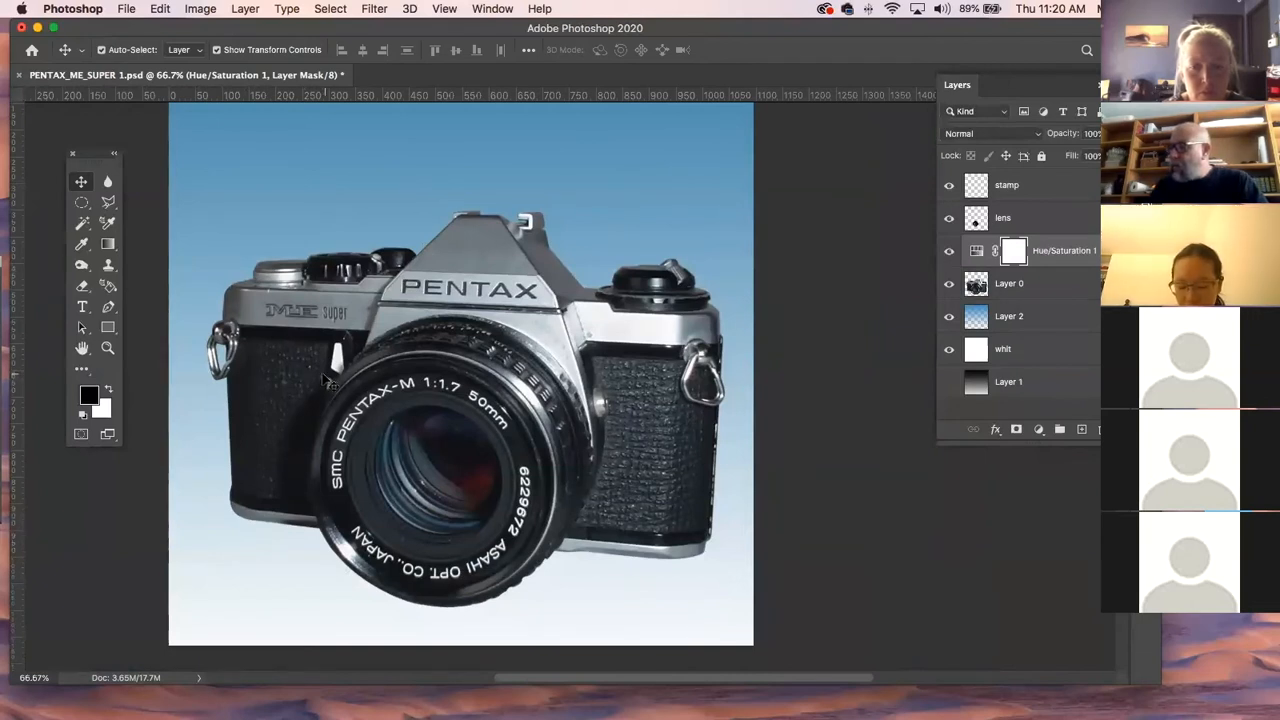
left_click(107, 347)
left_click_drag(620, 405, 574, 371)
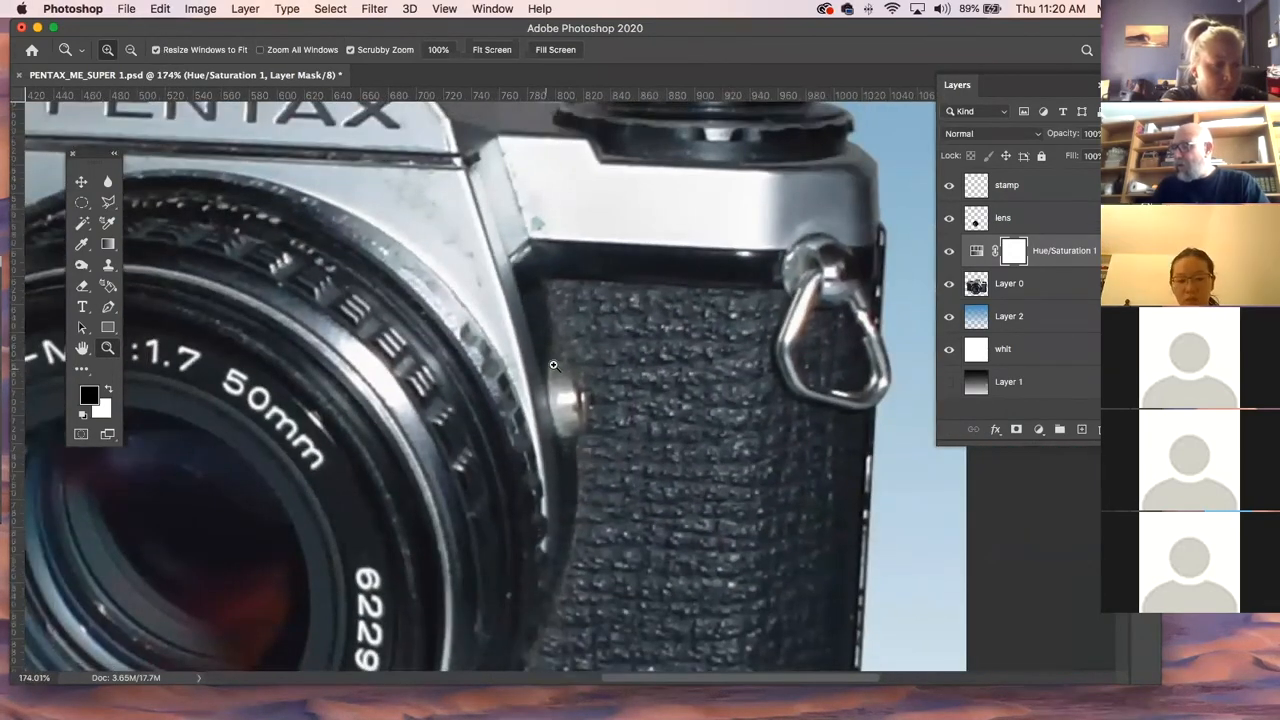
key("super+minus")
key("super+minus")
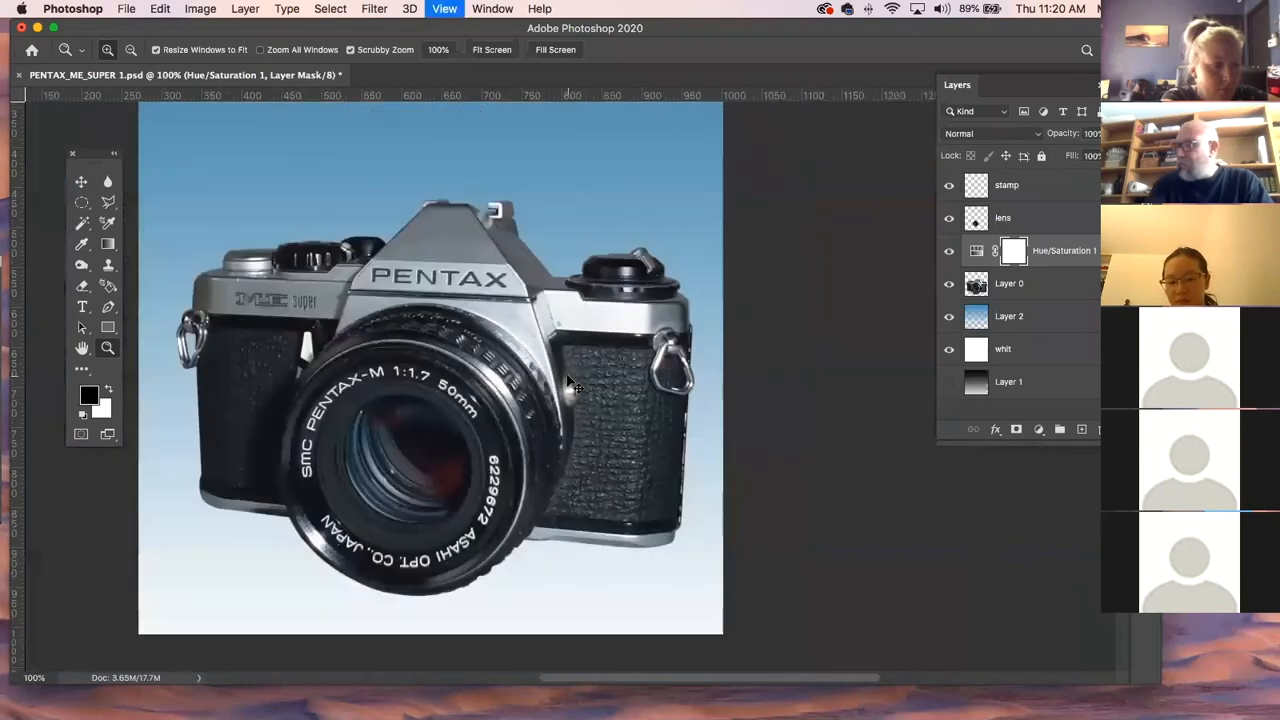
Add a new layer above the Hue/Saturation 1 adjustment and name it "right grip".
left_click(1078, 430)
double_click(1009, 250)
type("r")
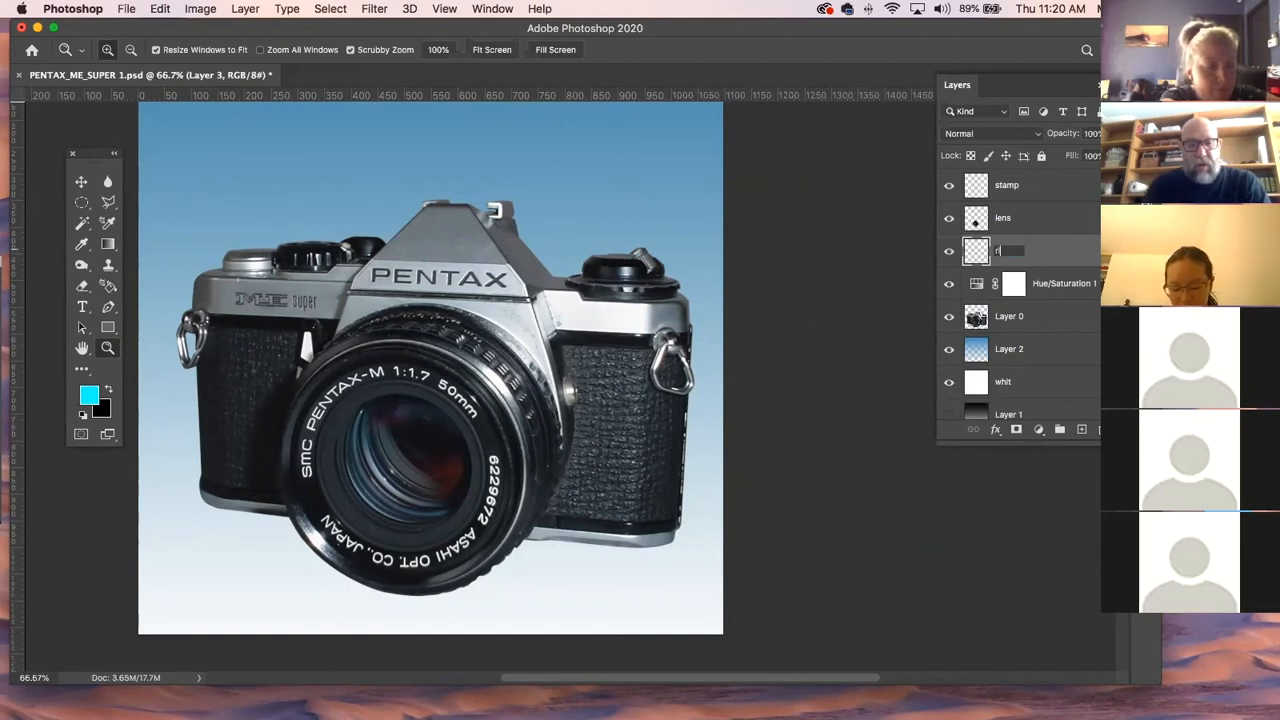
type("ight grip")
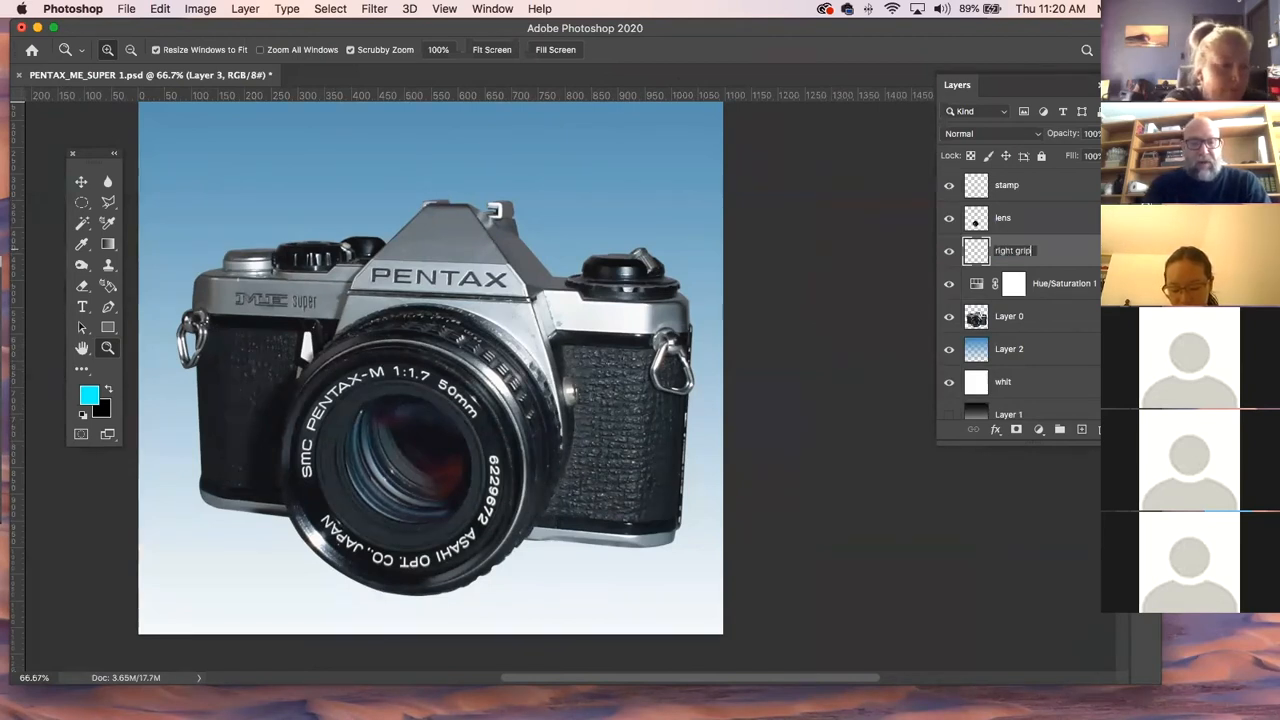
key("Return")
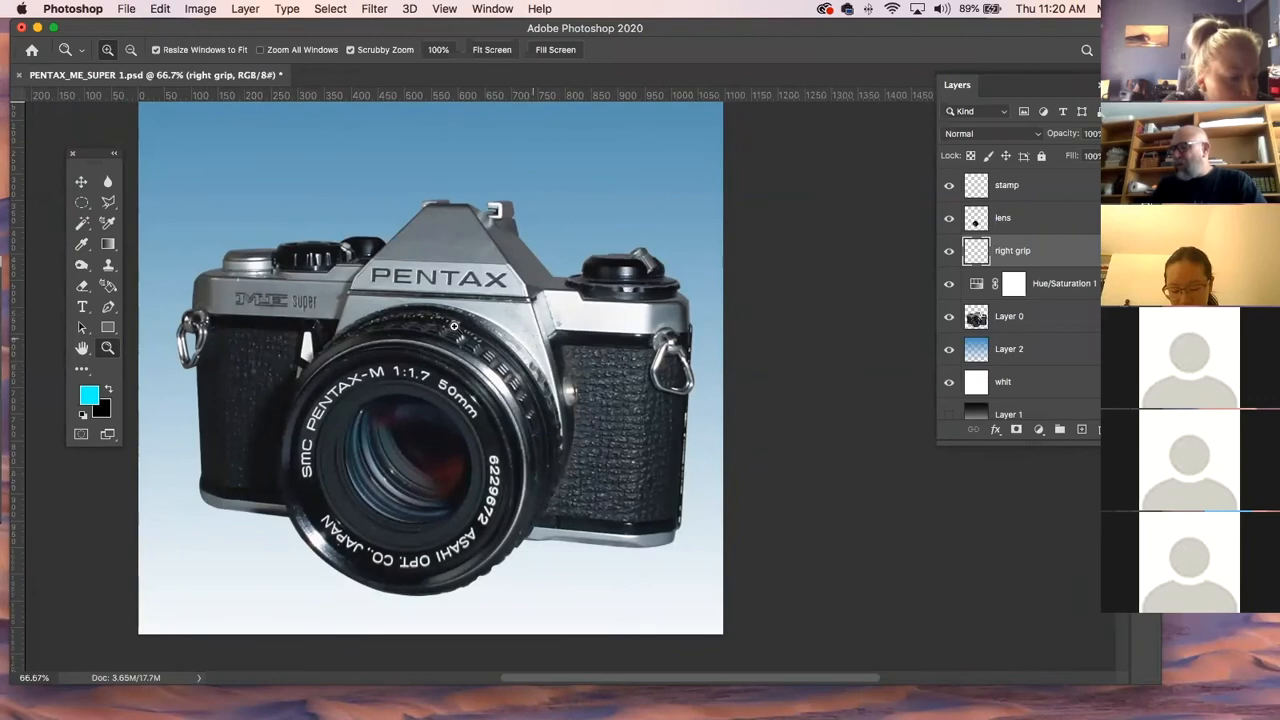
Start a Pen path along the top edge of the camera's right textured grip and around the inner side of the strap ring.
left_click_drag(594, 377, 598, 454)
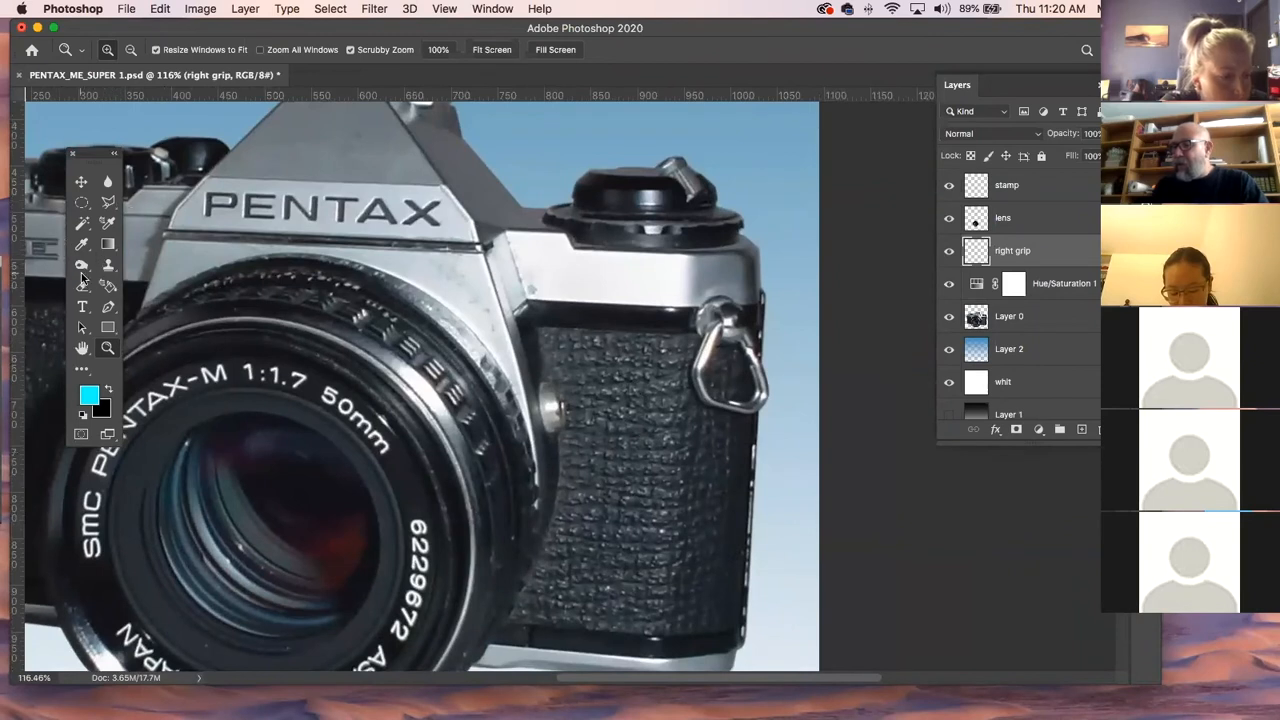
left_click(108, 307)
left_click(536, 327)
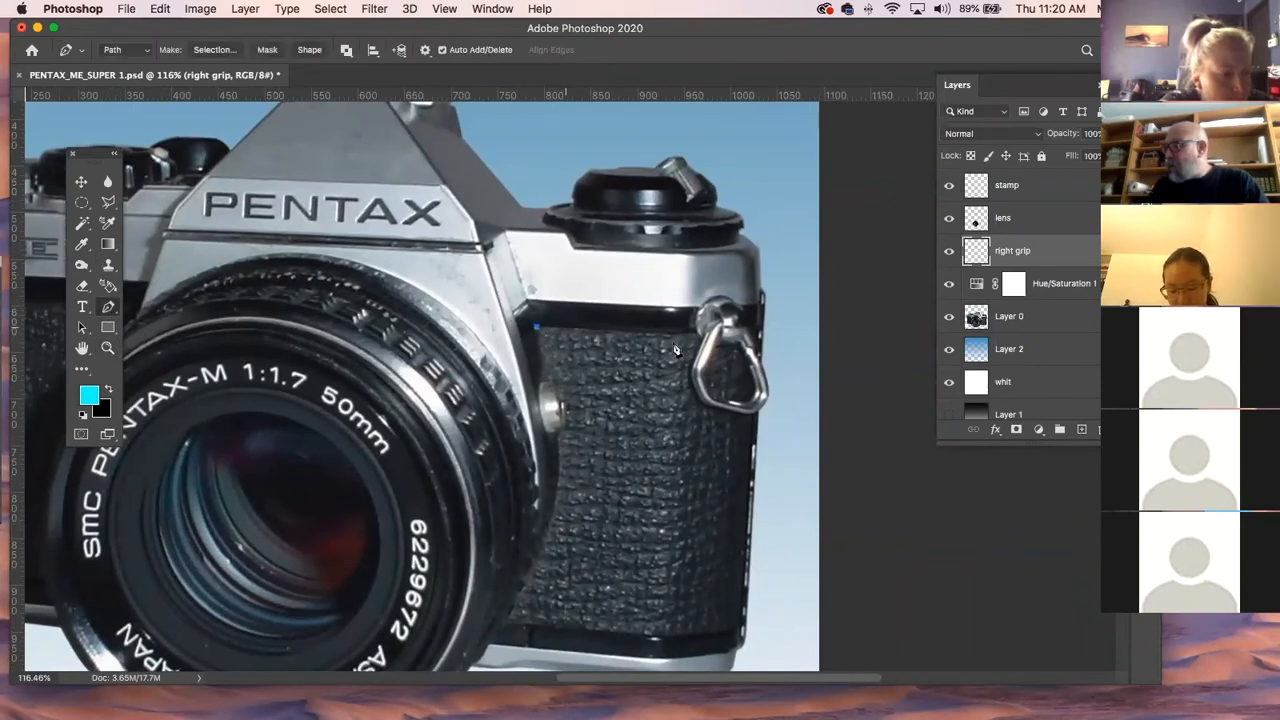
left_click(696, 334)
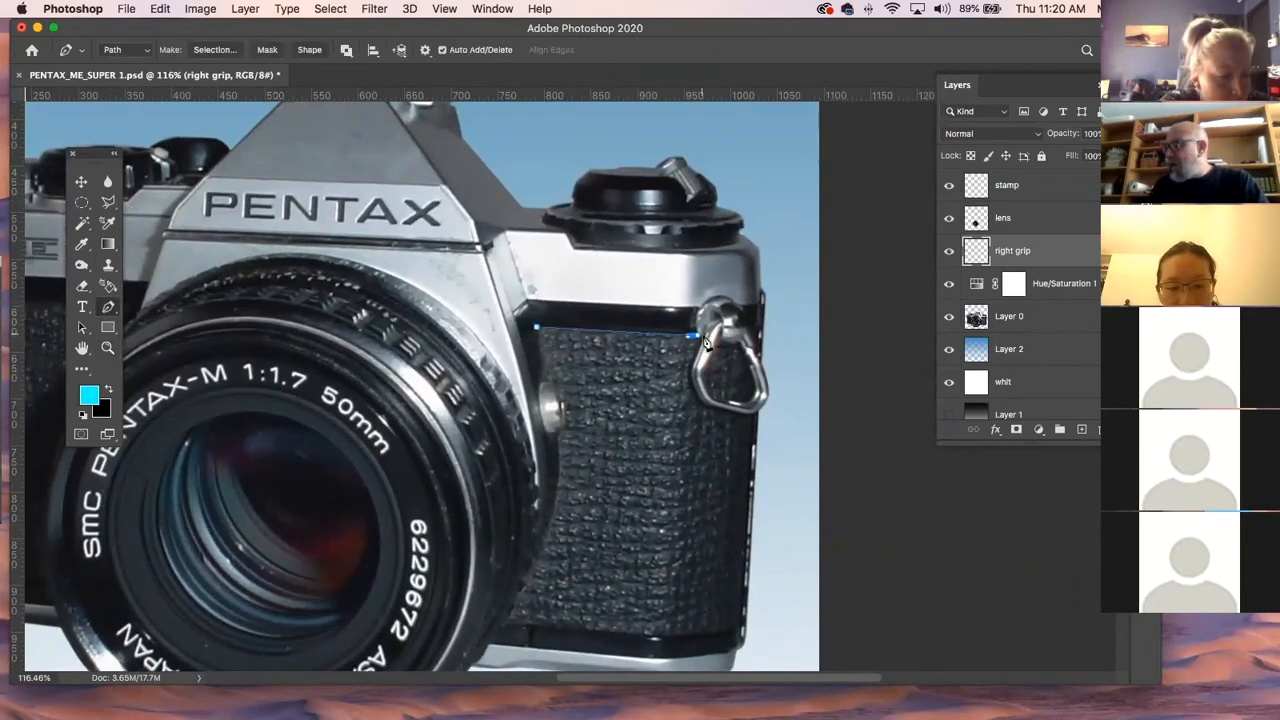
left_click(691, 368)
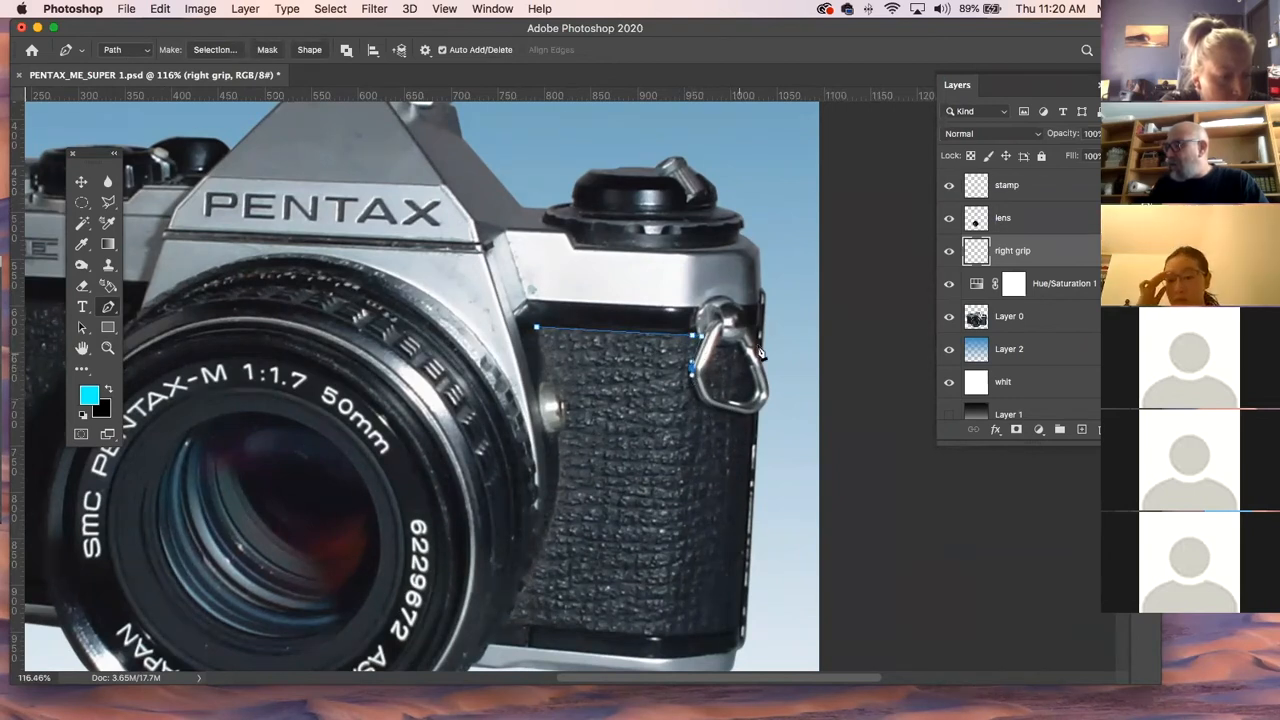
left_click_drag(735, 413, 781, 423)
Continue the path loosely outside the camera's right side and back in to the grip's lower right corner.
left_click_drag(786, 480, 783, 374)
left_click(778, 524)
left_click(739, 584)
left_click(748, 530)
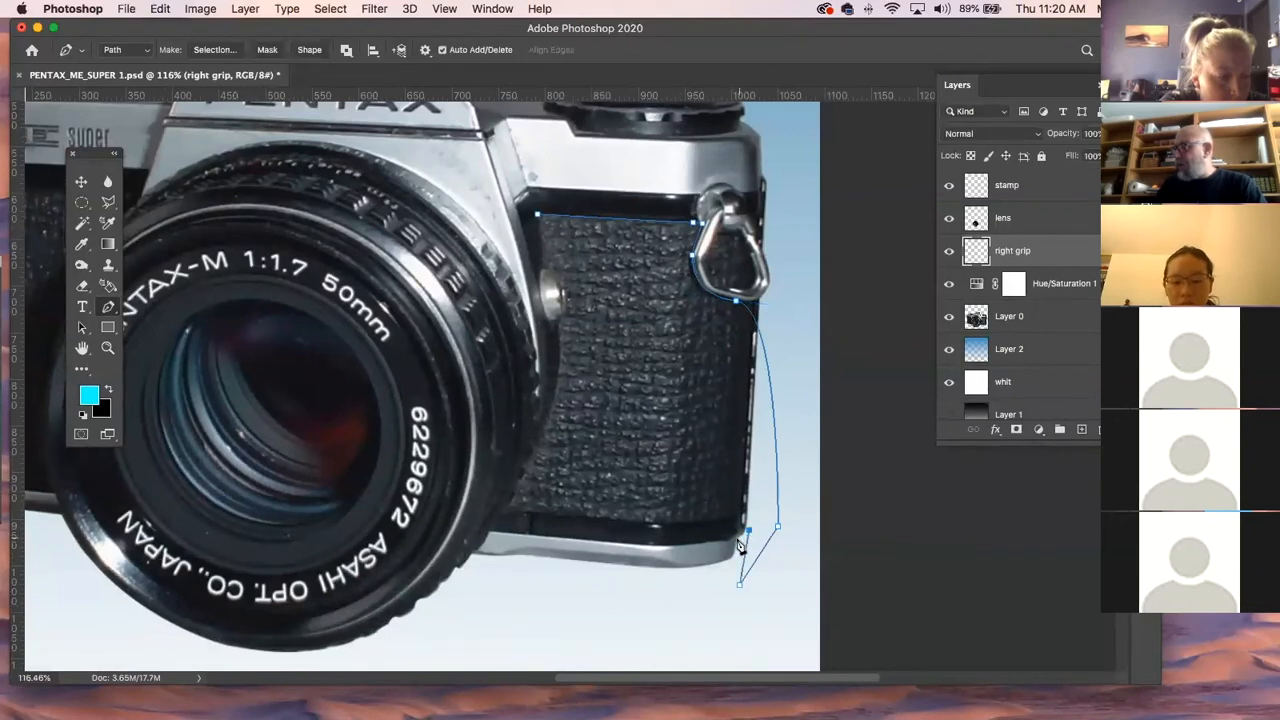
left_click(734, 543)
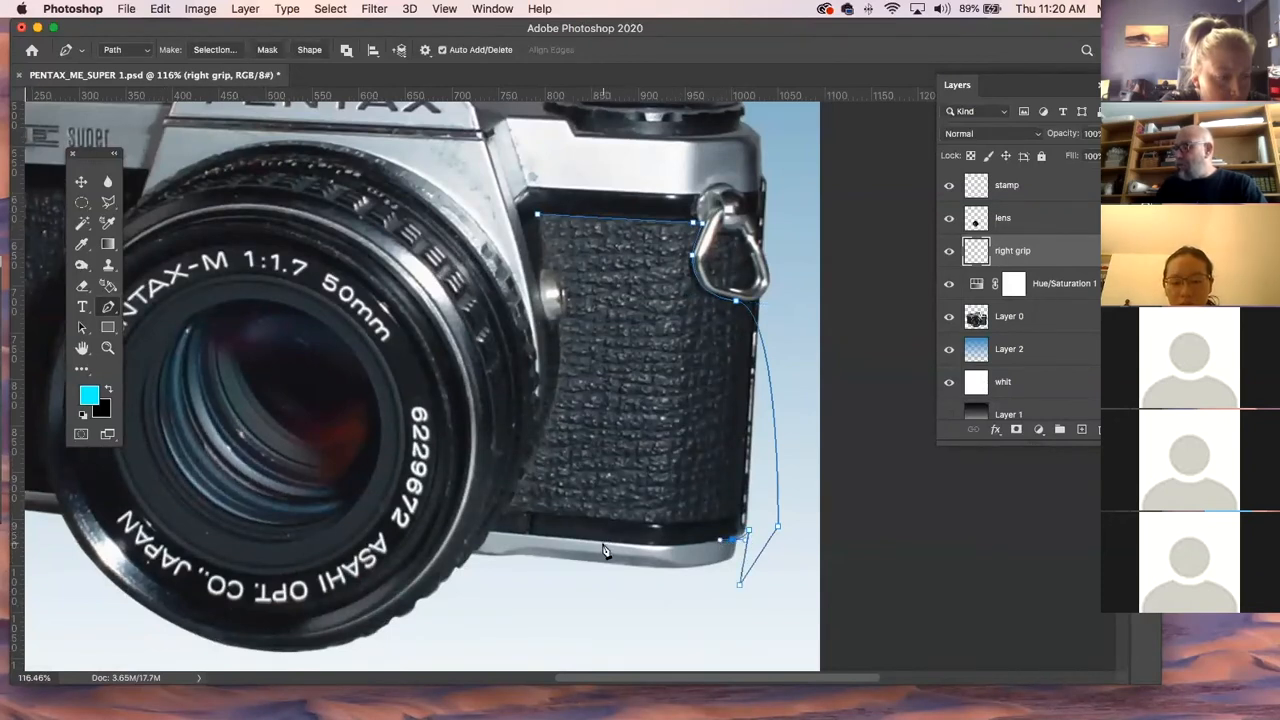
Trace the path along the grip's bottom edge and up the curved edge of the lens.
left_click_drag(600, 546, 531, 535)
left_click(491, 534)
left_click_drag(530, 466, 537, 444)
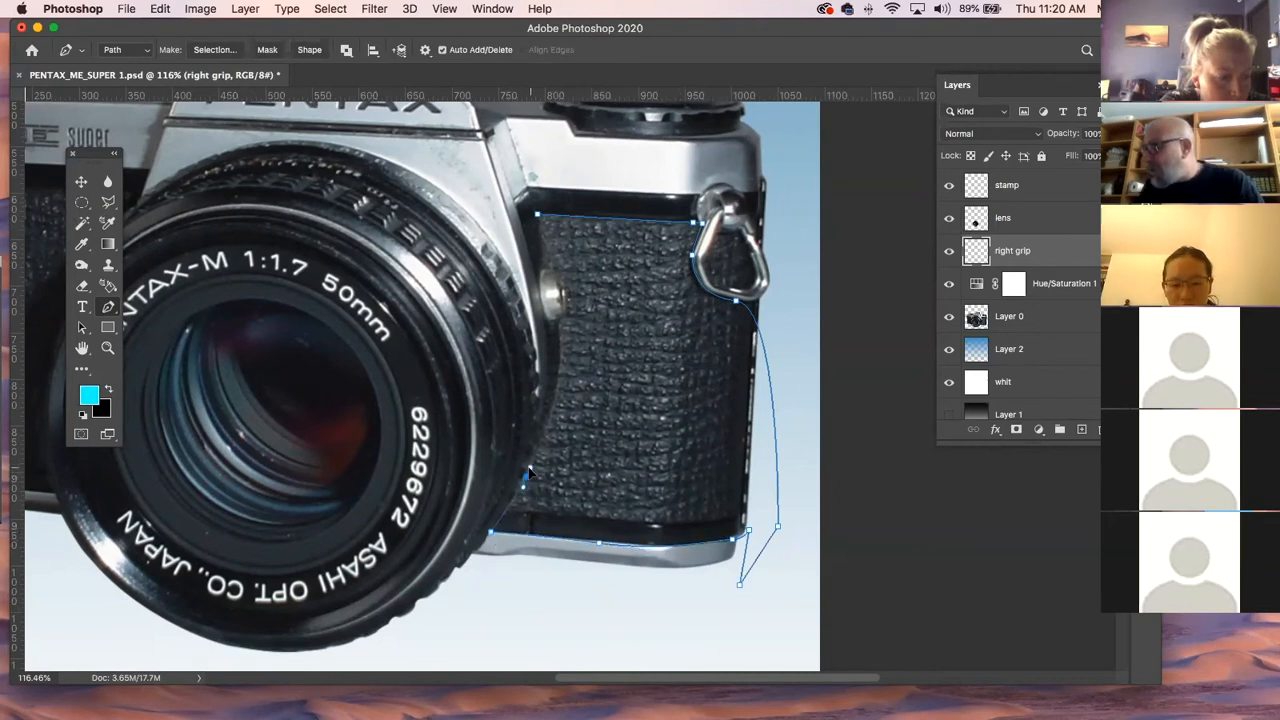
left_click_drag(560, 372, 563, 358)
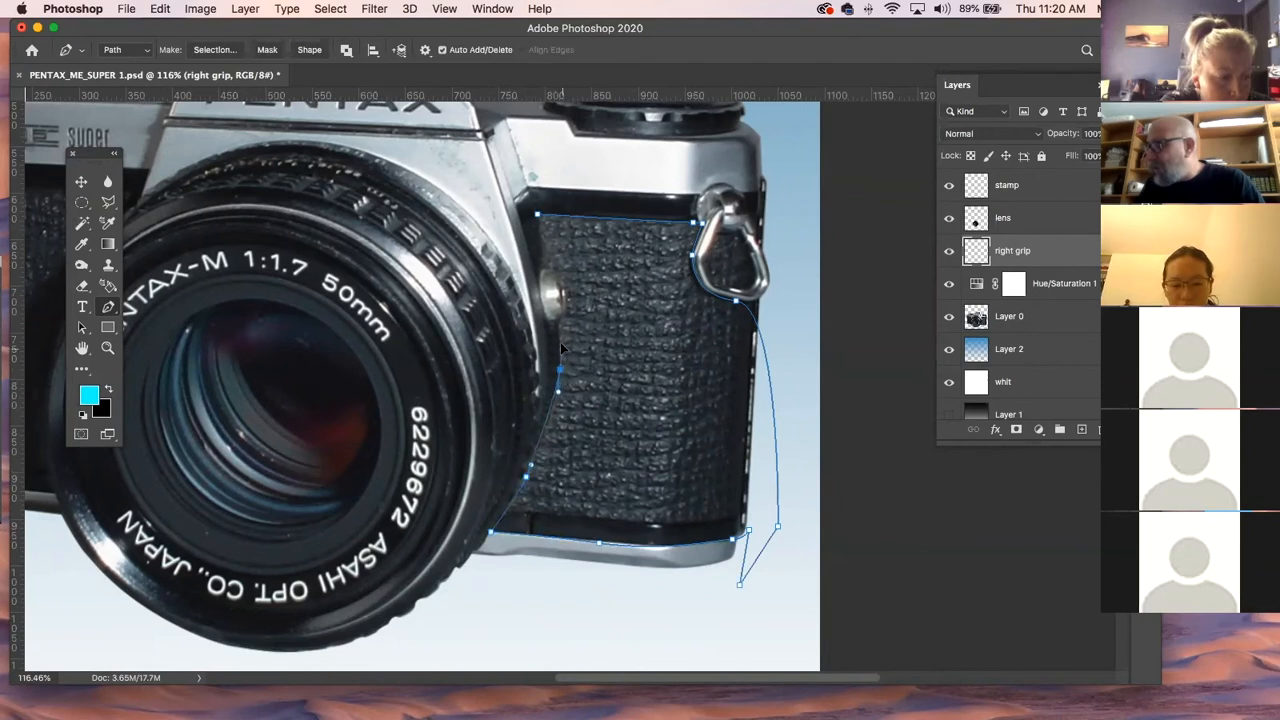
Route the path around the small metal button, close it at the grip's top corner, and load it as a selection.
left_click(557, 322)
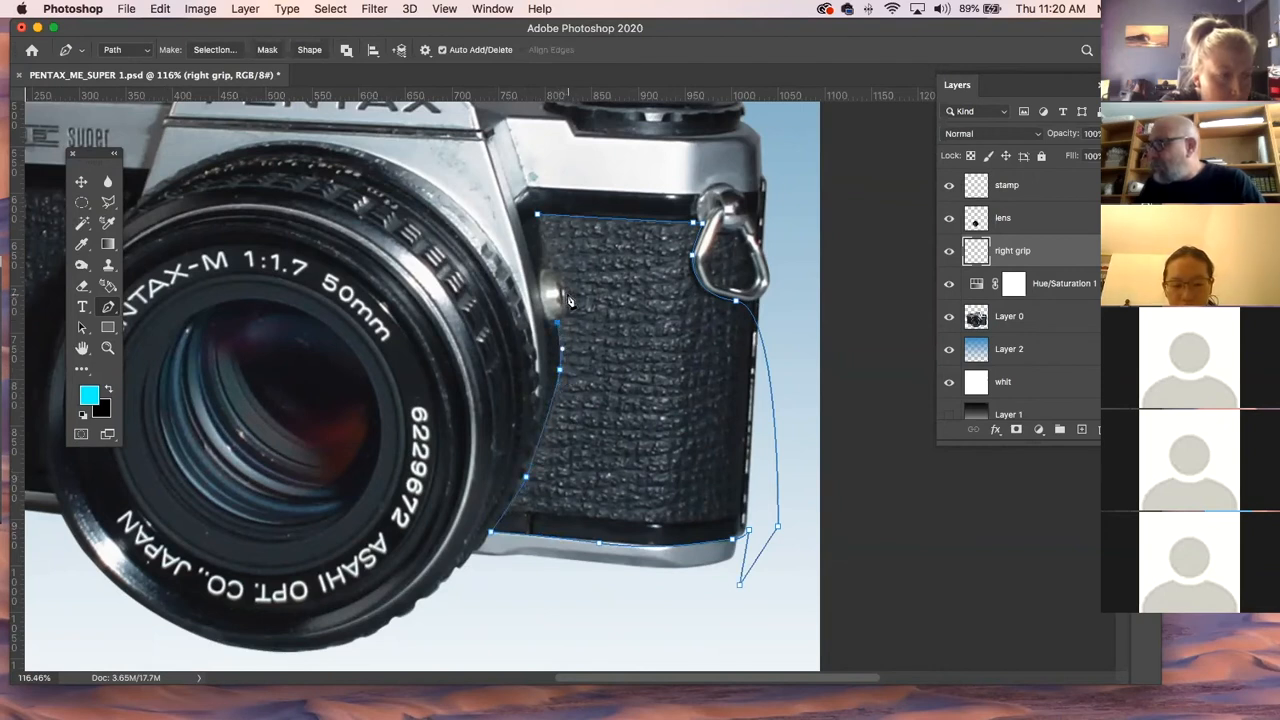
left_click(569, 294)
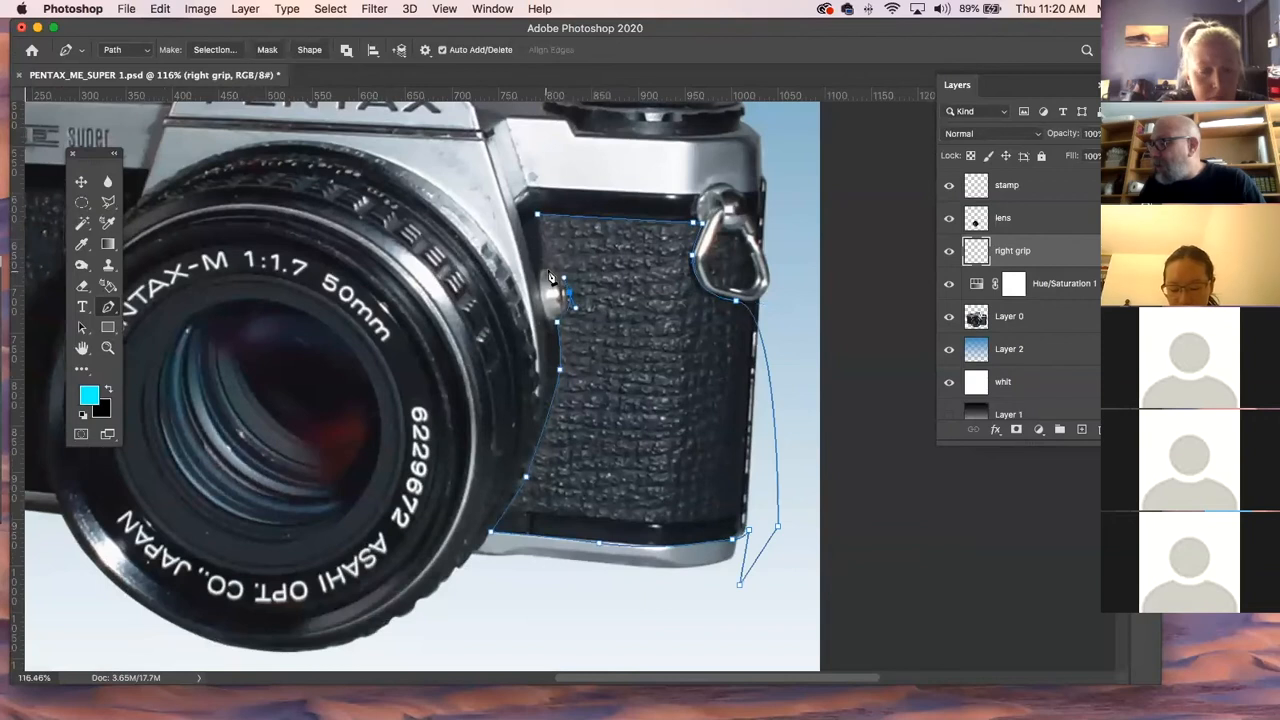
left_click(548, 269)
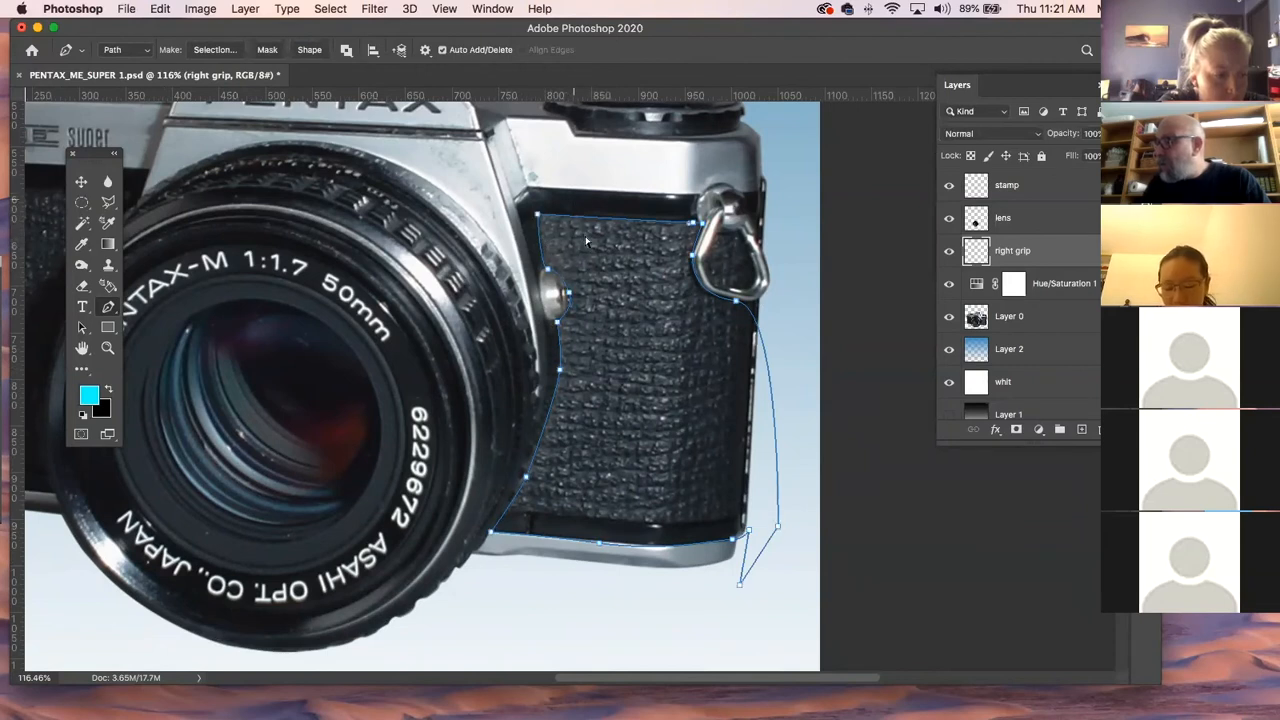
left_click_drag(547, 274, 545, 263)
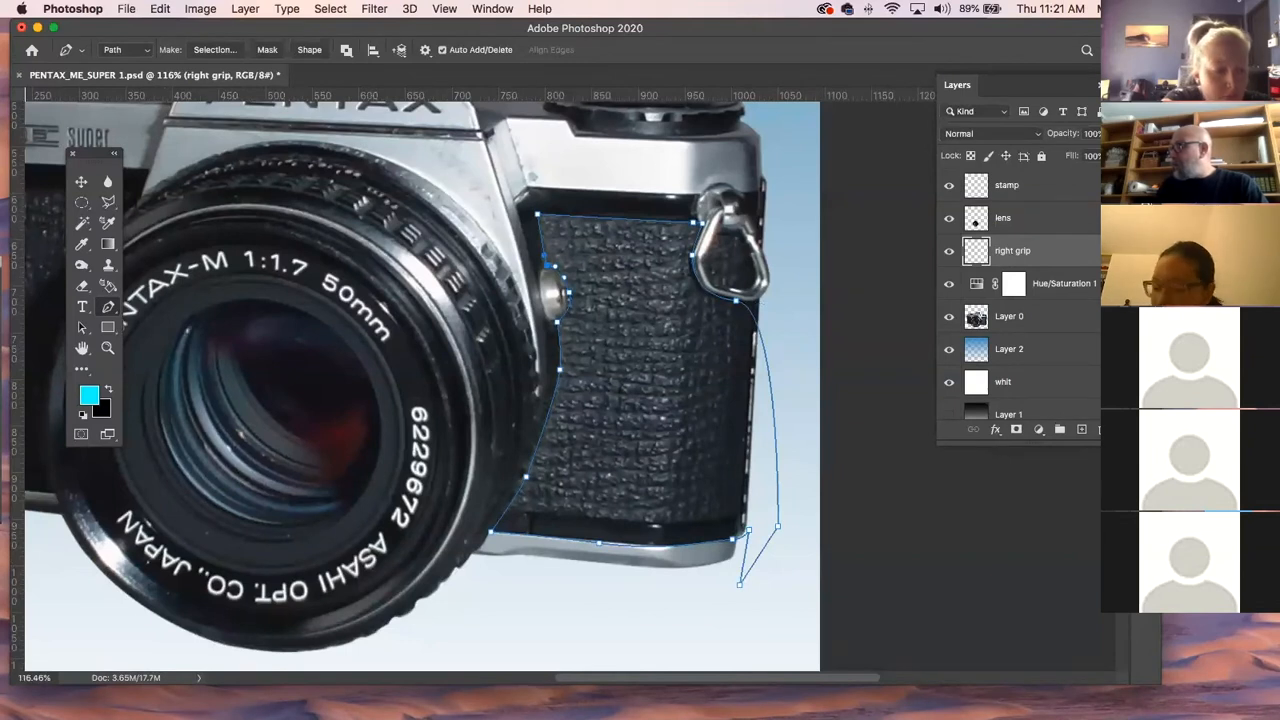
left_click(955, 348, "super")
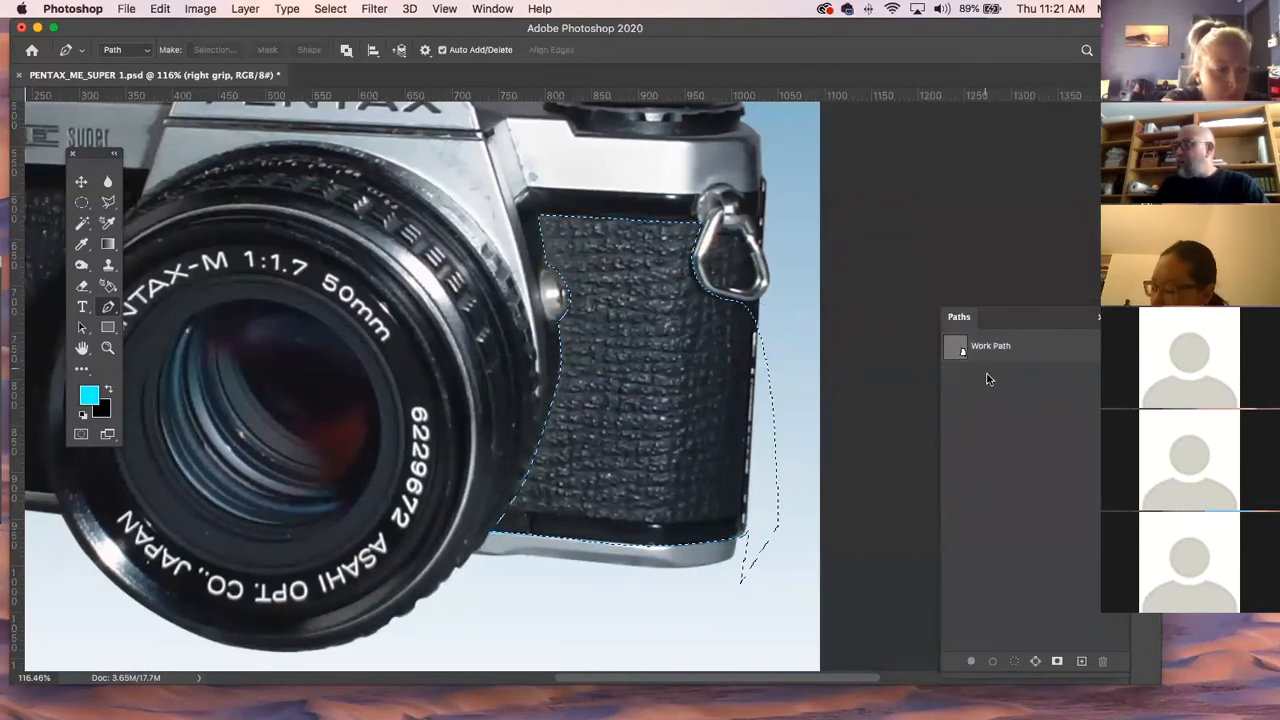
Set the foreground colour to a mid grey from the Grayscale swatches.
left_click(1142, 90)
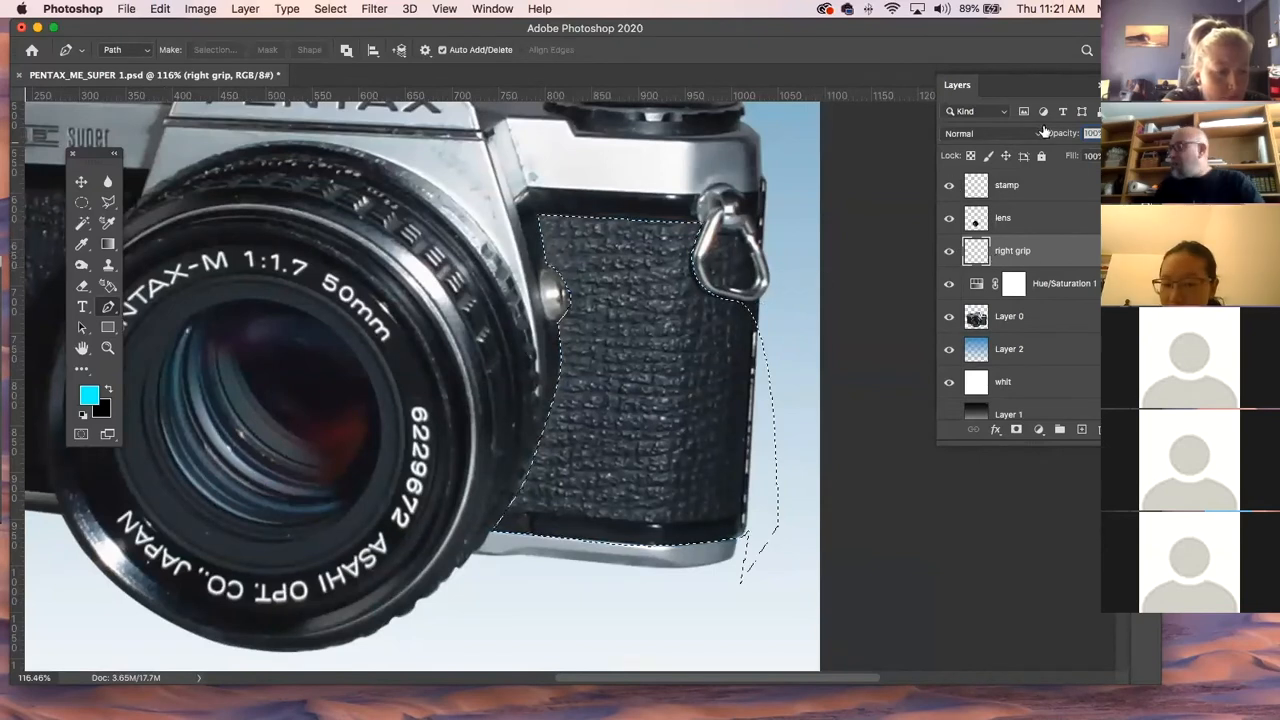
left_click(1142, 123)
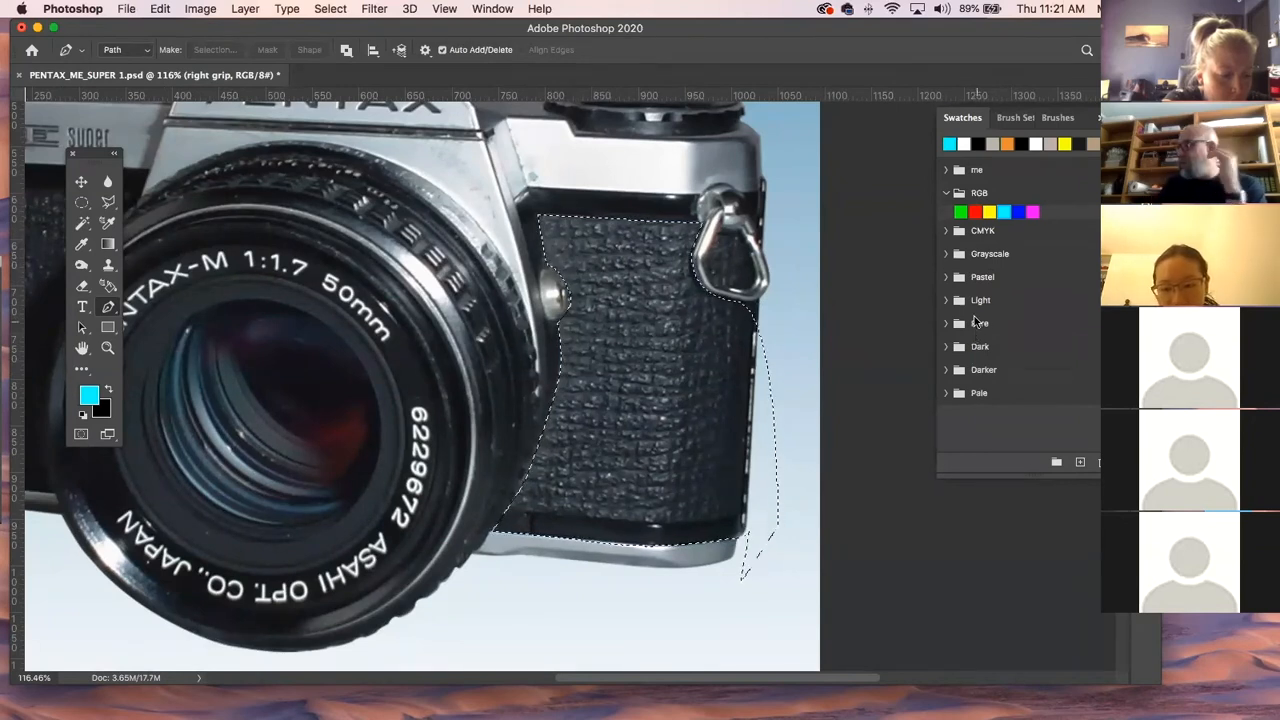
left_click(945, 254)
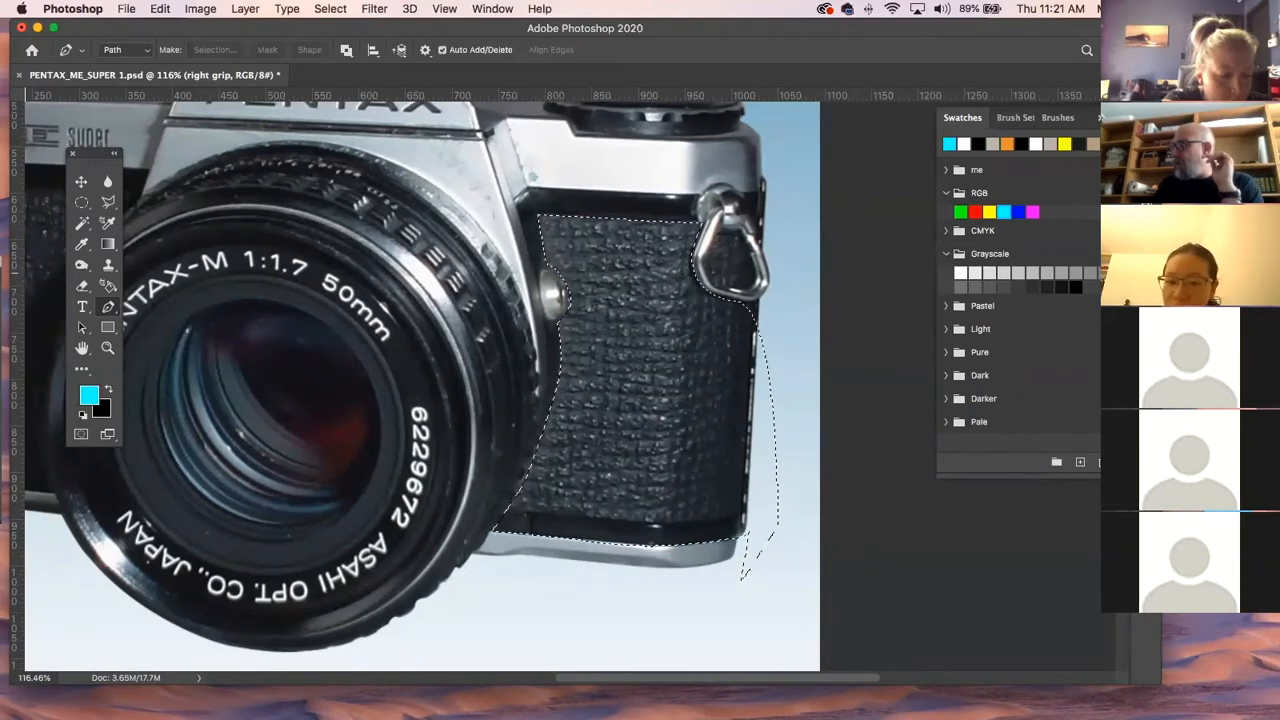
left_click(1091, 272)
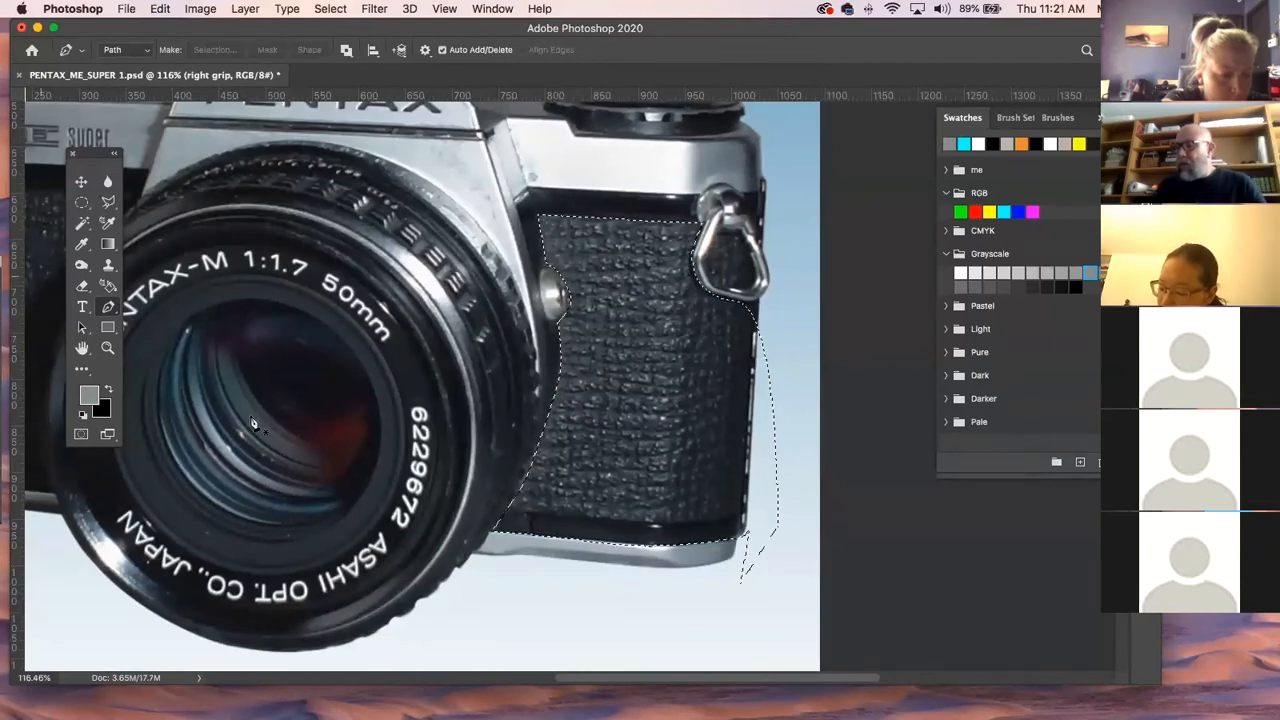
Fill the grip selection on the right grip layer with a linear grey-to-transparent gradient from the lens edge past the camera's right side.
left_click(108, 244)
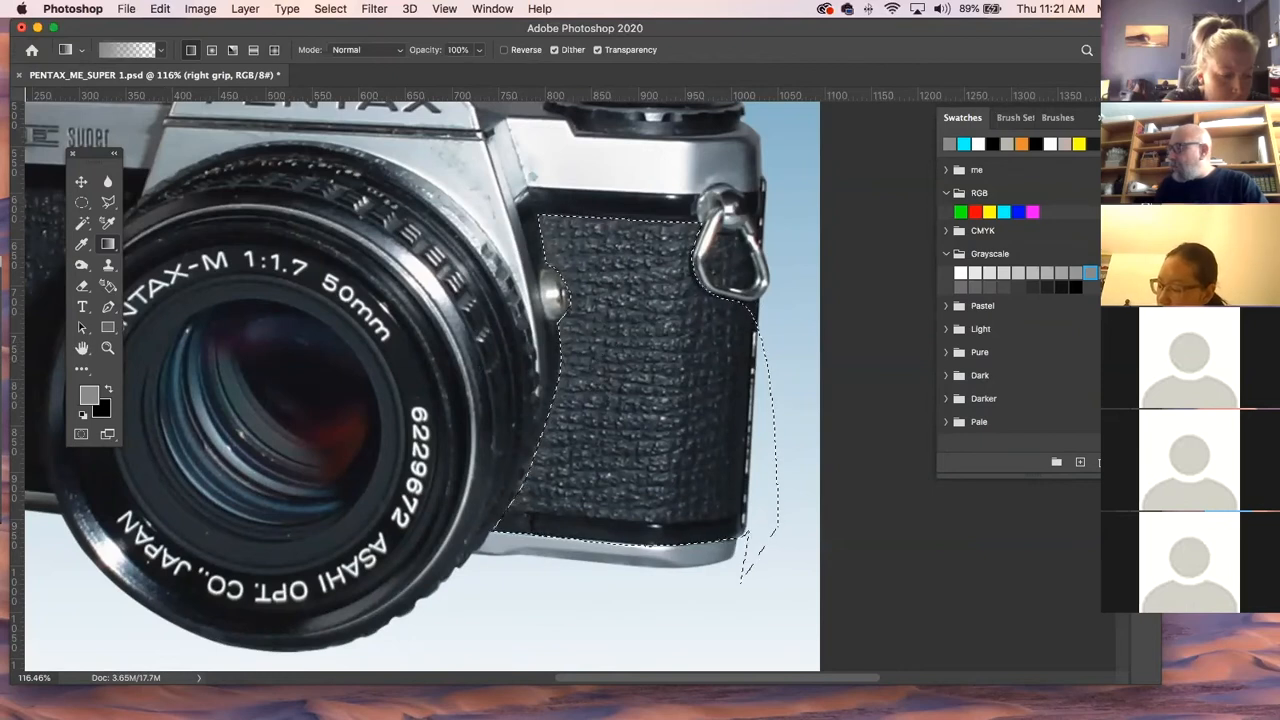
key("F7")
left_click_drag(542, 358, 840, 367)
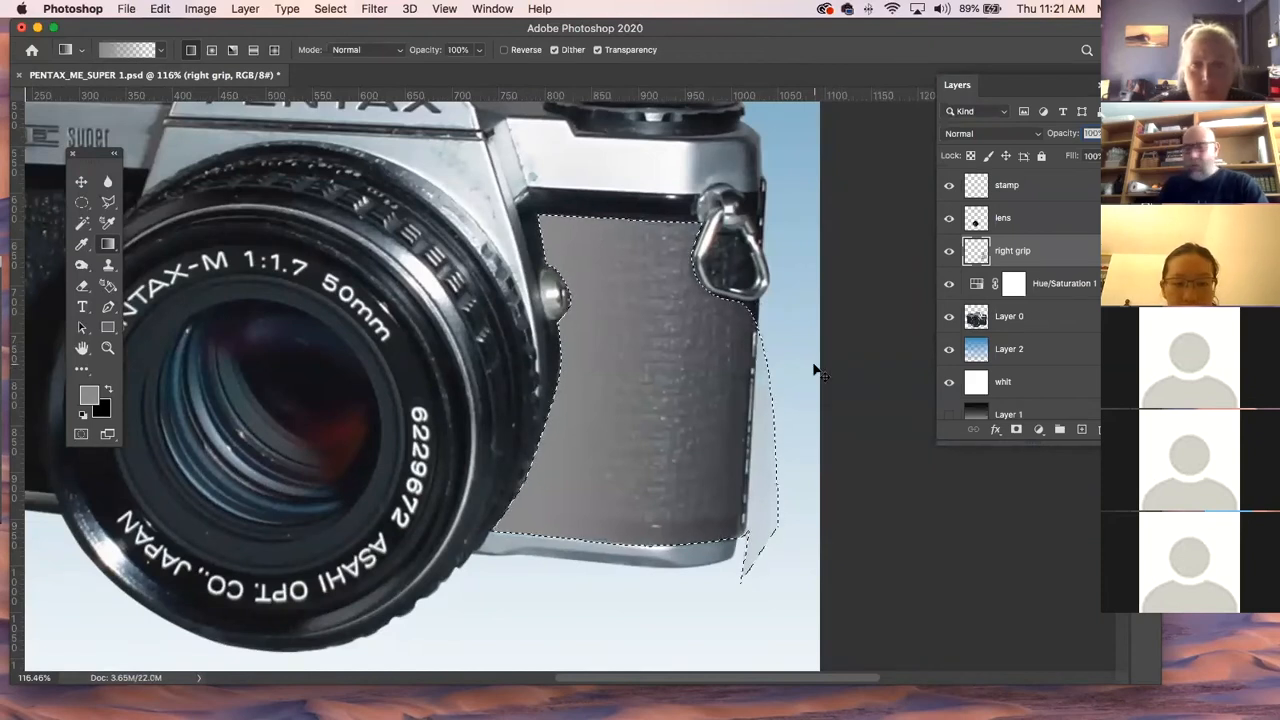
Save the current selection as a new channel named "right grip".
left_click(331, 9)
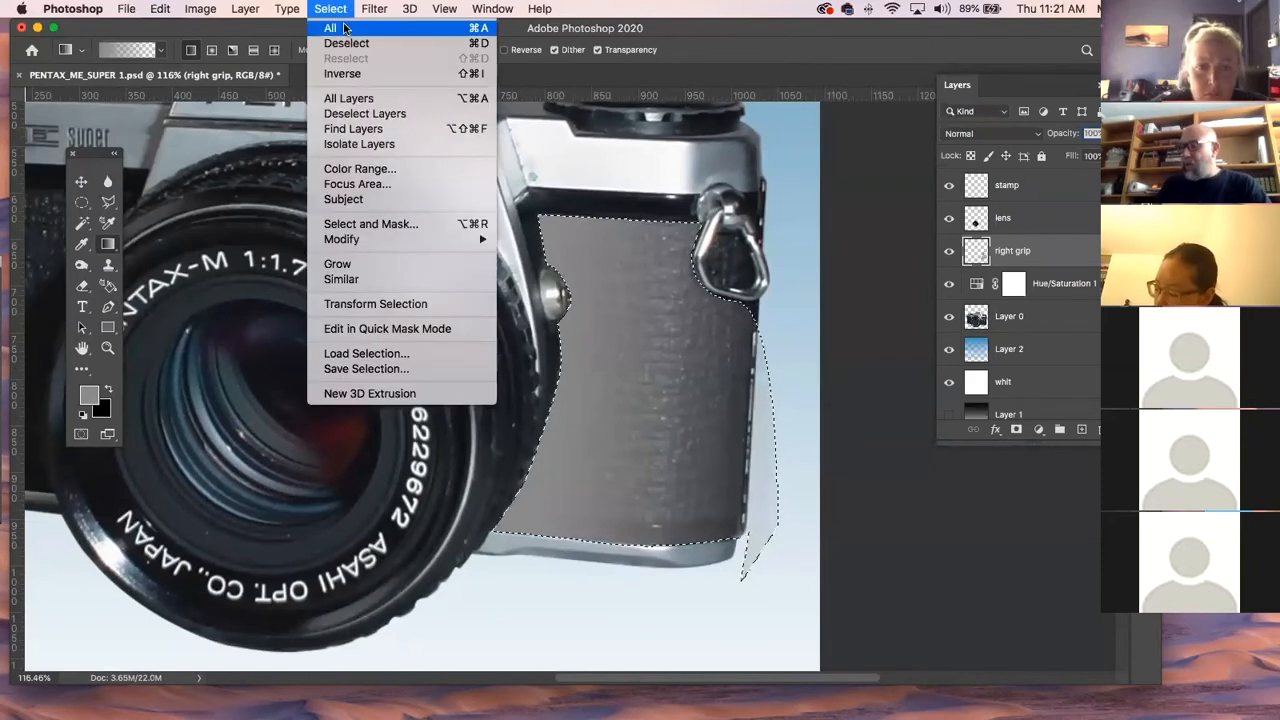
left_click(366, 368)
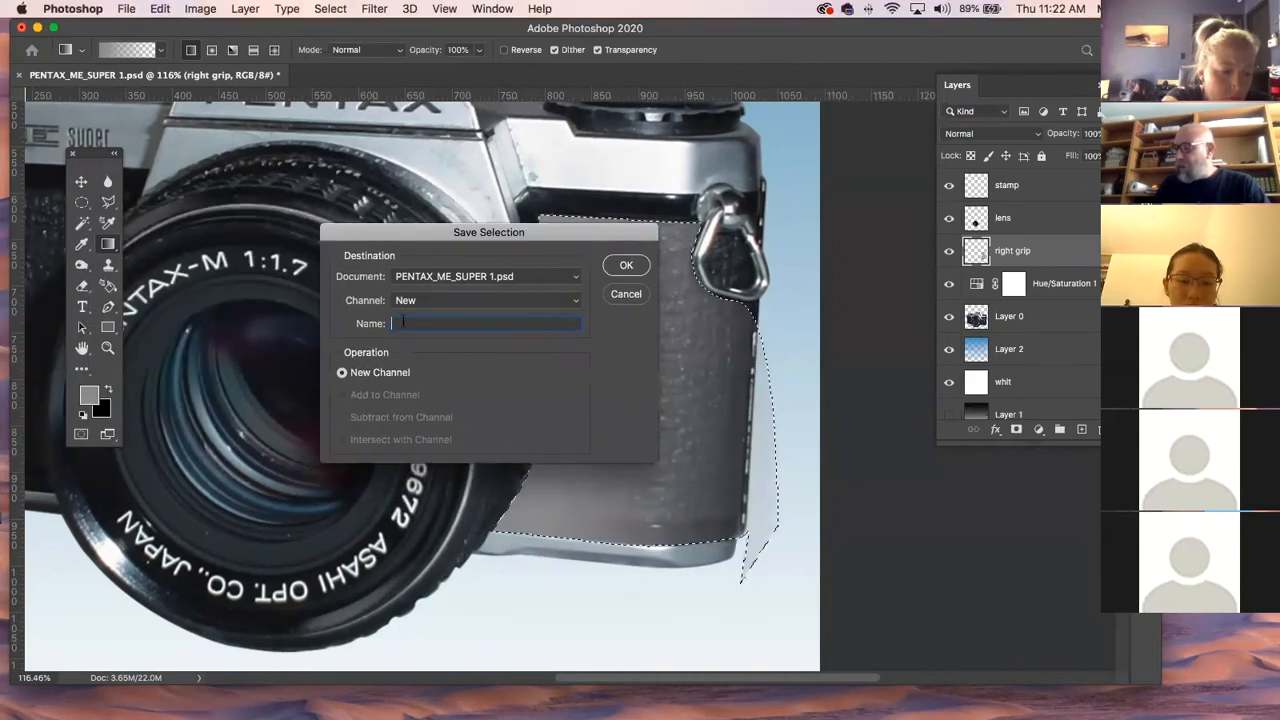
type("right grip")
key("Return")
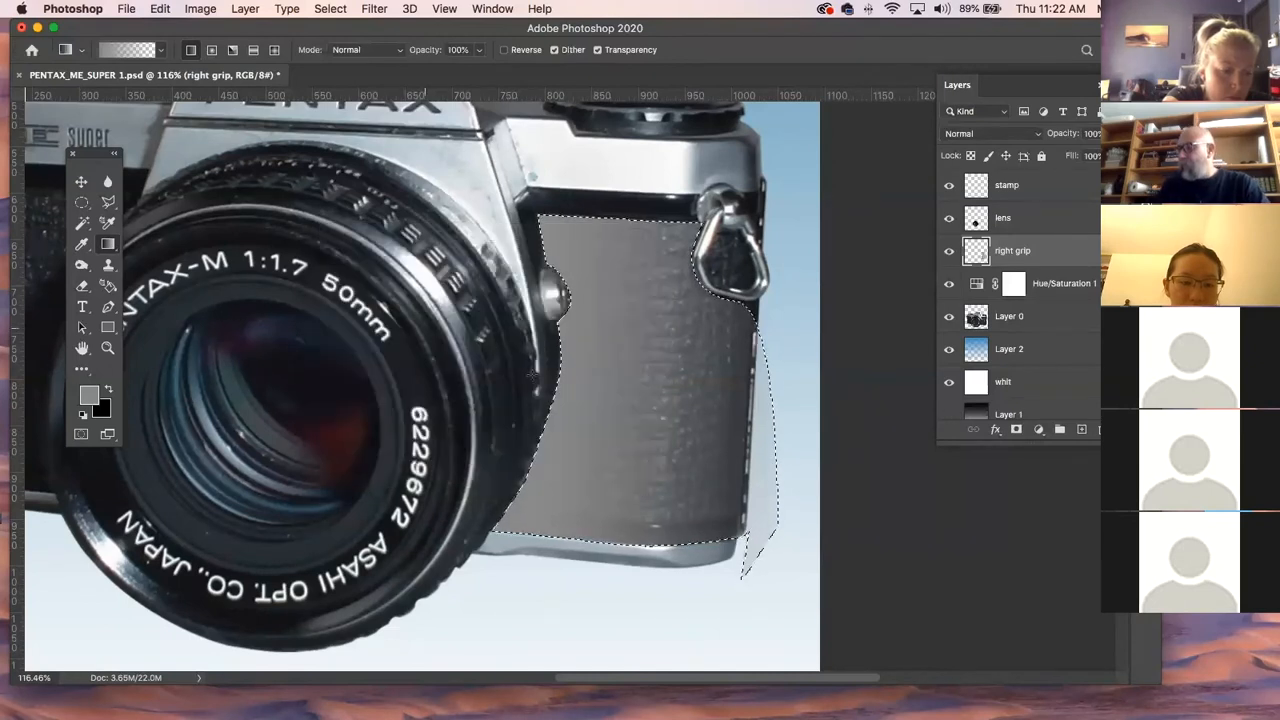
Clear the selection and set the right grip layer's blend mode to Multiply.
key("super+d")
key("super+minus")
key("super+minus")
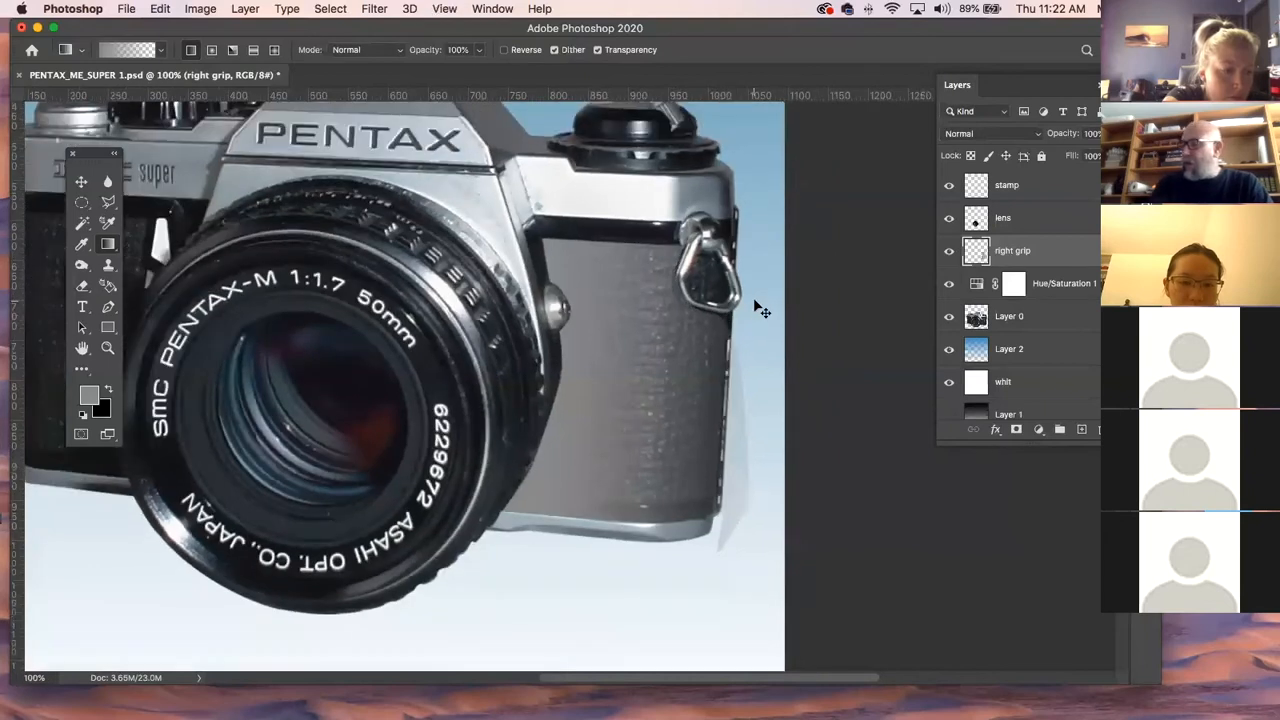
left_click(982, 133)
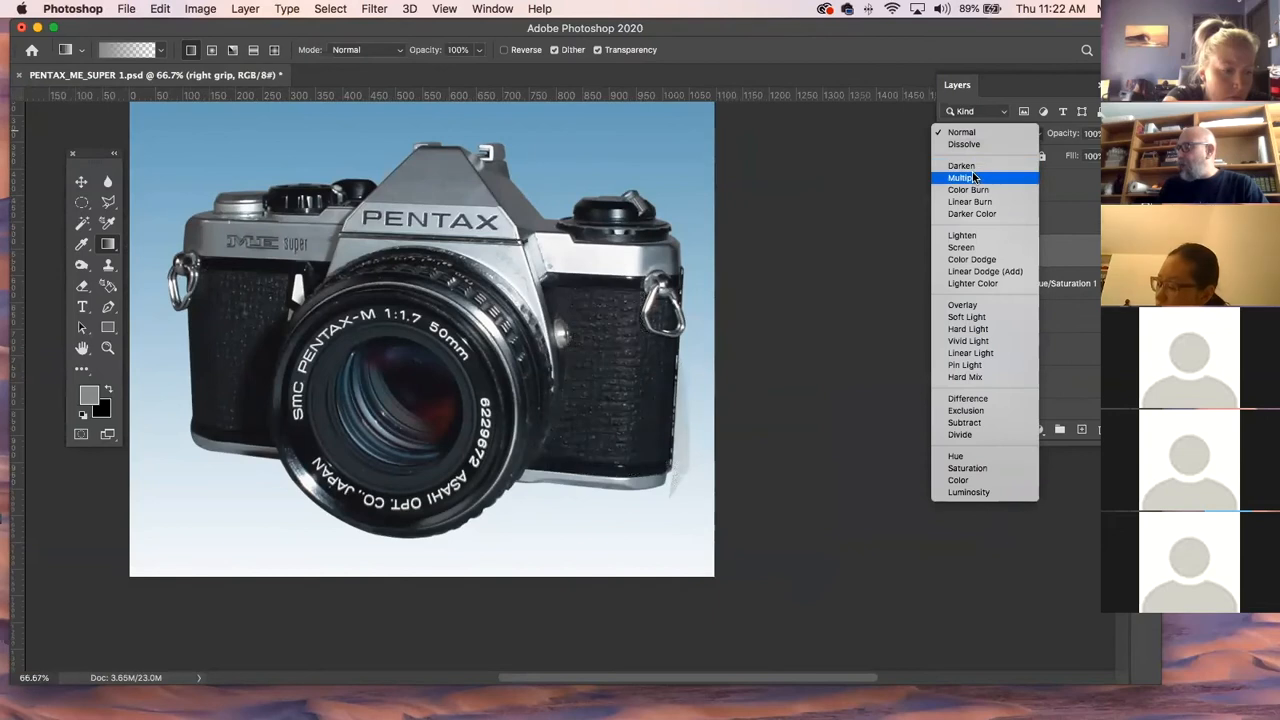
left_click(970, 178)
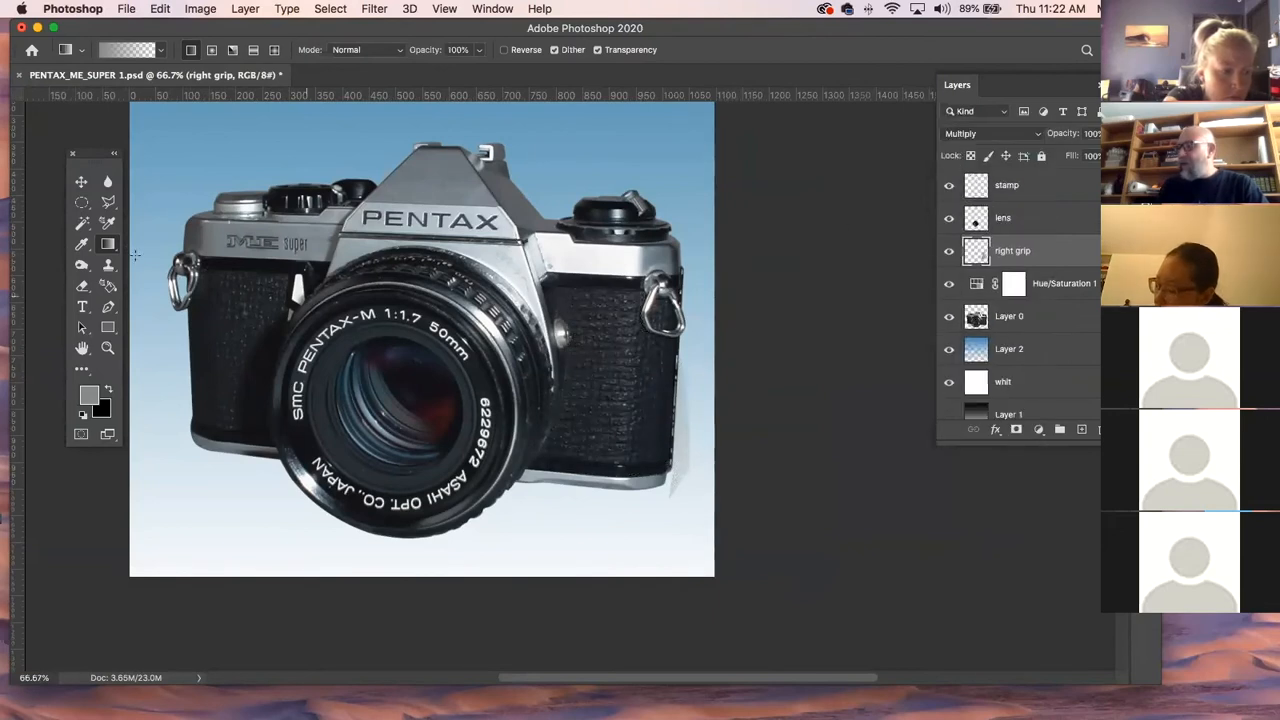
Compare the camera image with the right grip layer hidden and shown.
key("v")
left_click(795, 270)
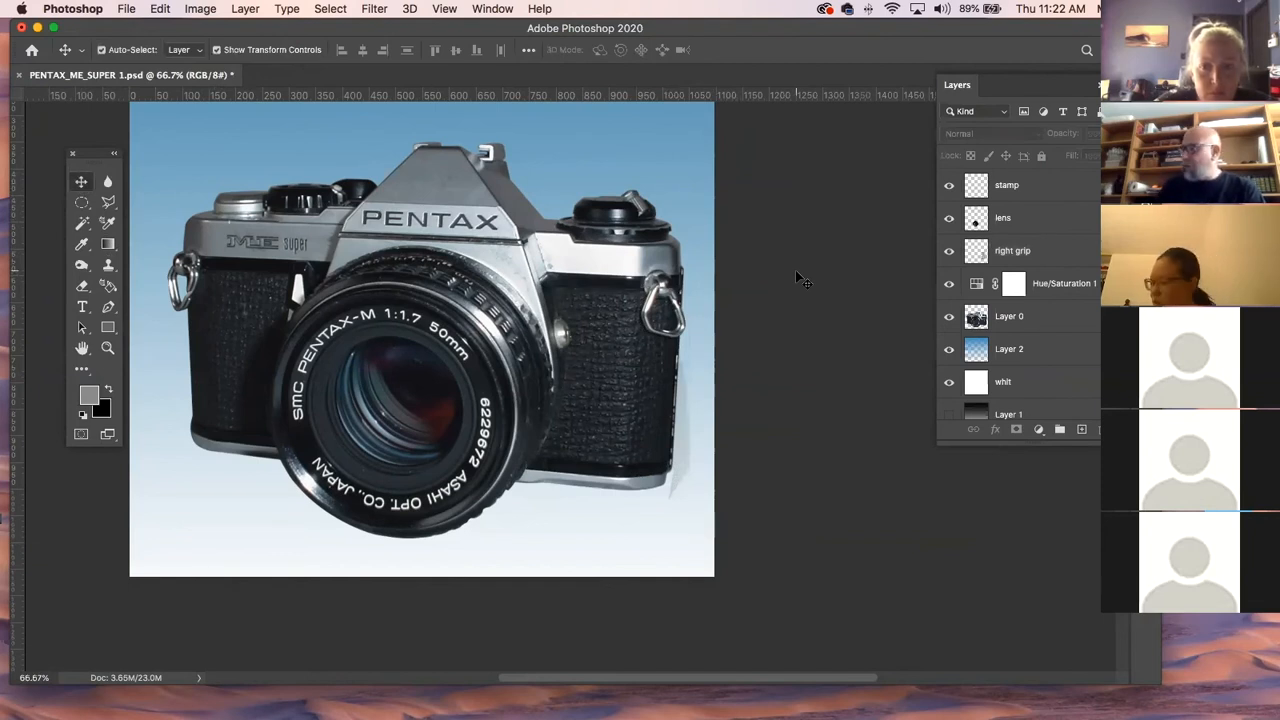
left_click(949, 251)
left_click(949, 252)
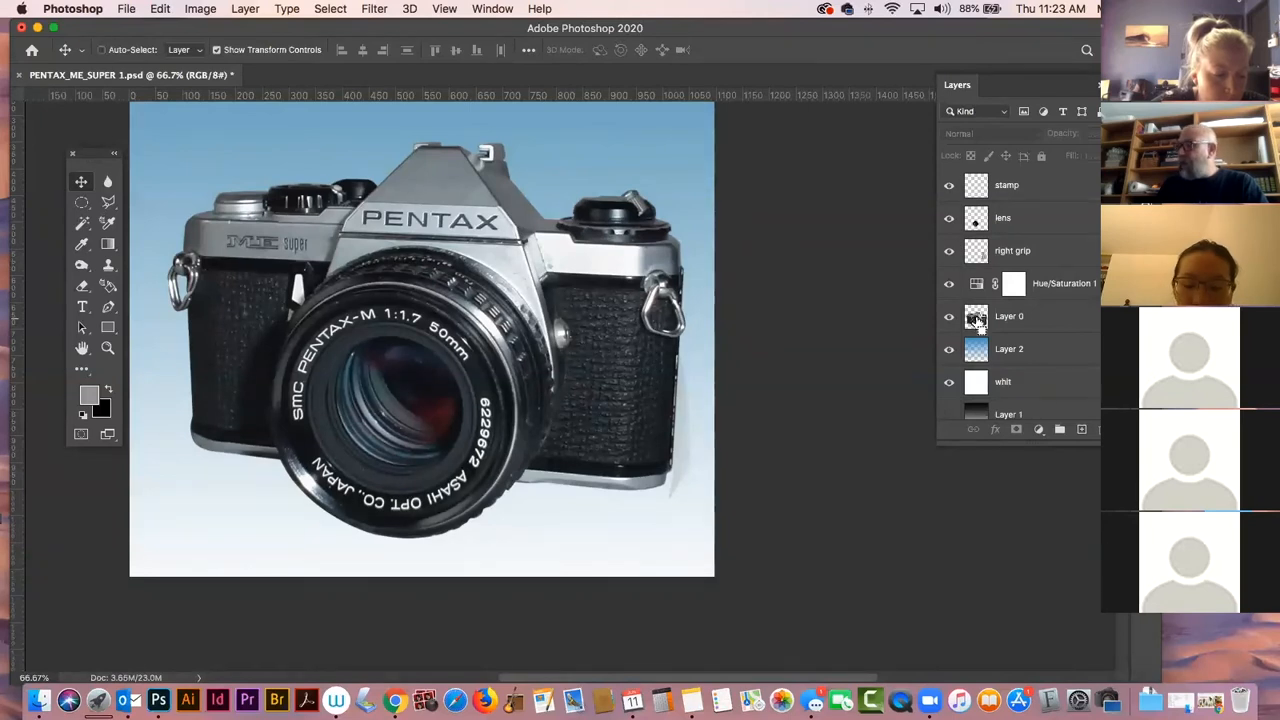
Select everything outside Layer 0's camera shape, delete the gradient overflow there from the right grip layer, and deselect.
left_click(977, 318, "super")
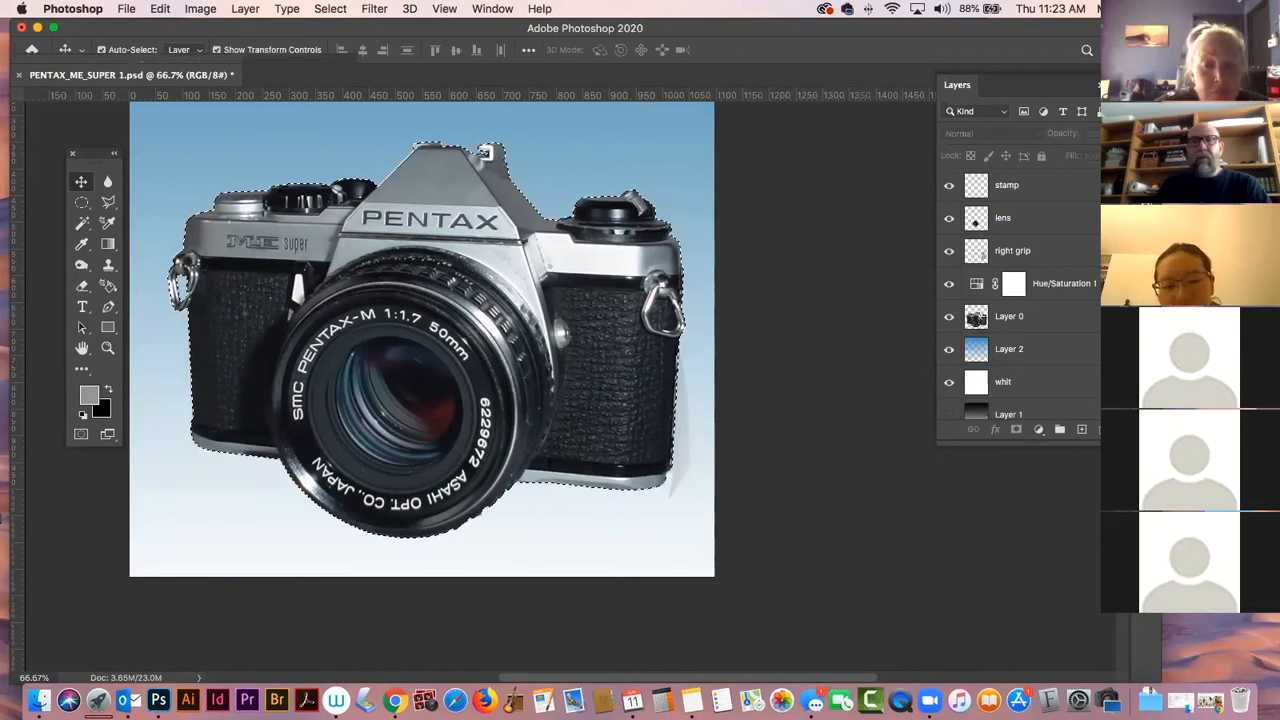
left_click(330, 9)
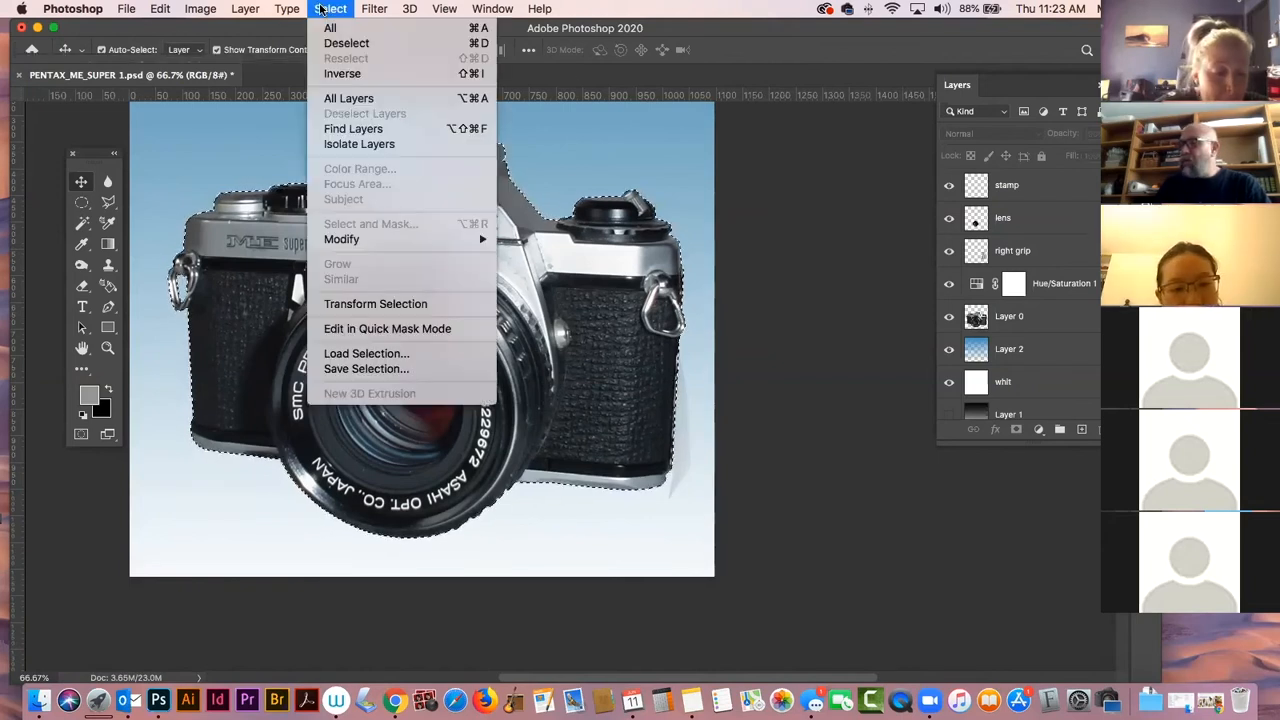
left_click(342, 74)
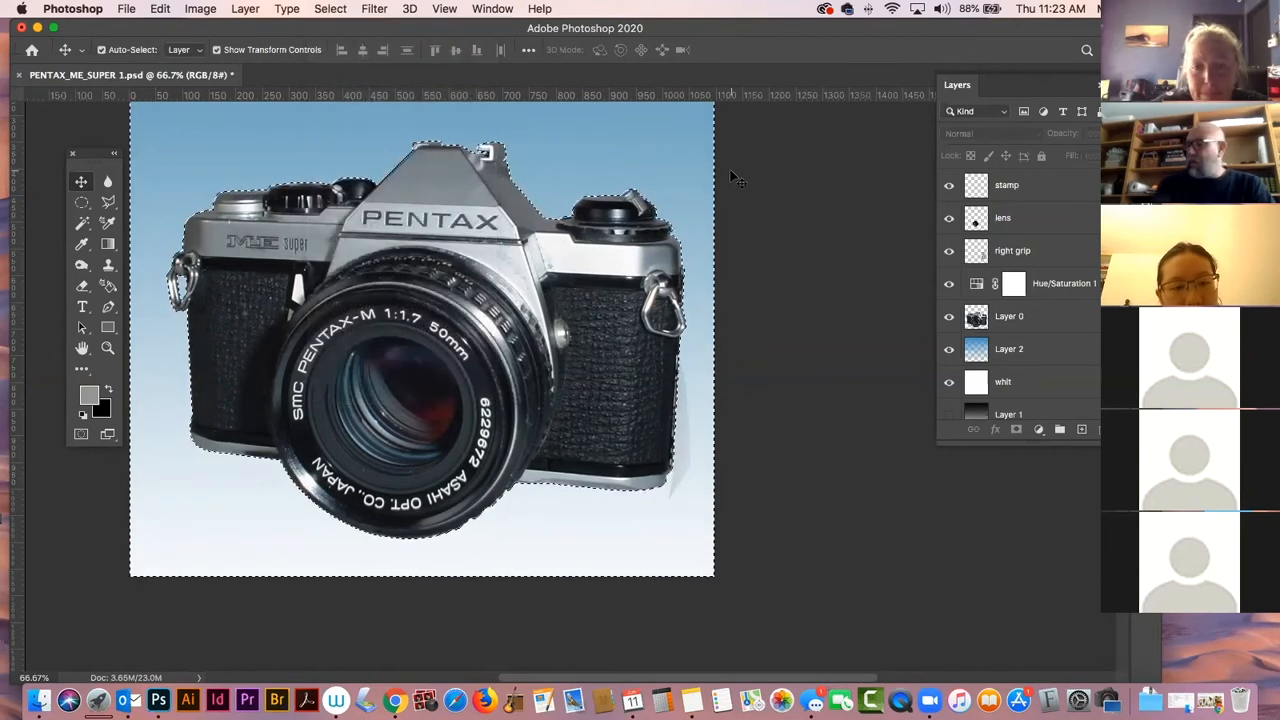
left_click(1030, 256)
key("super+d")
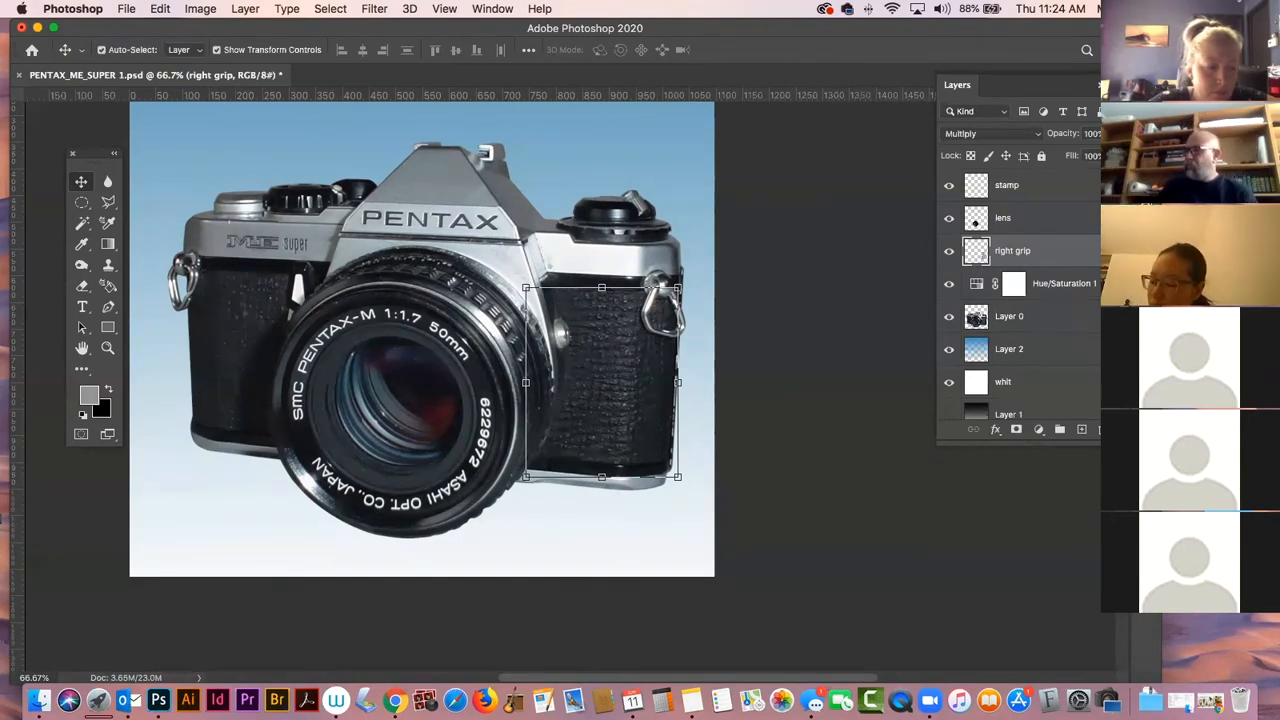
left_click(818, 240)
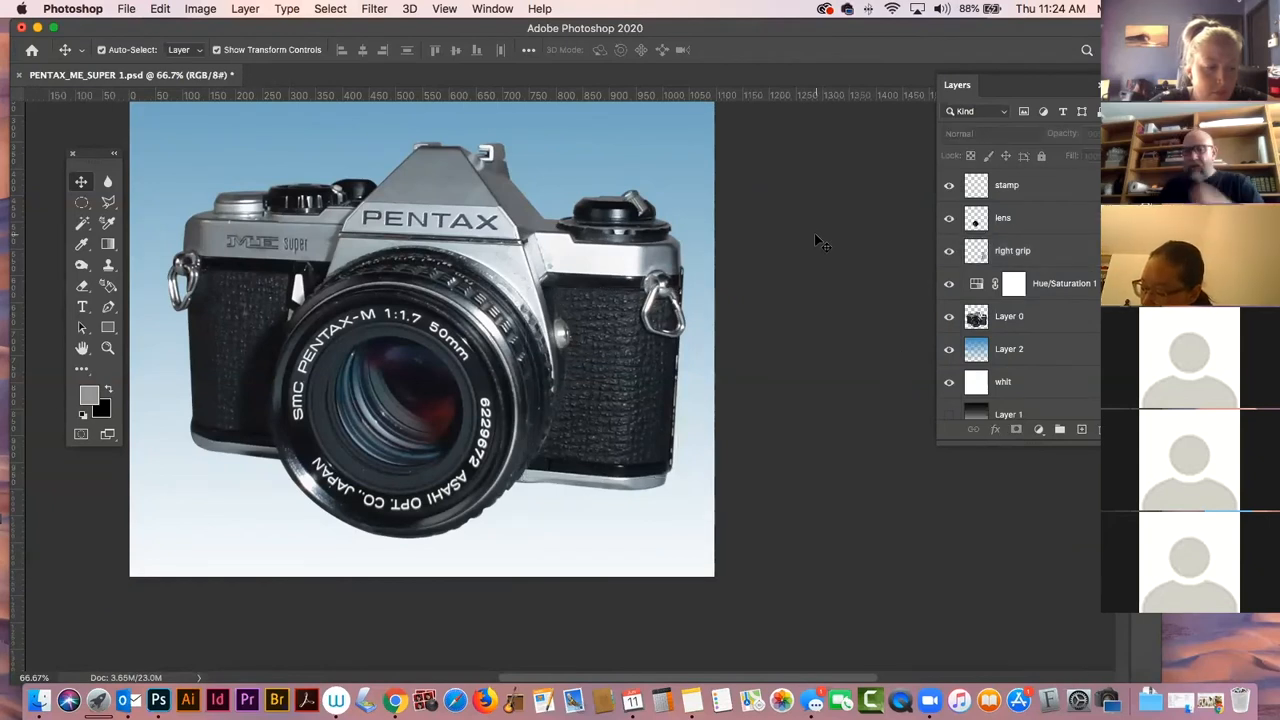
Toggle the right grip layer's visibility to check the grip shading against the whole camera image.
key("super+minus")
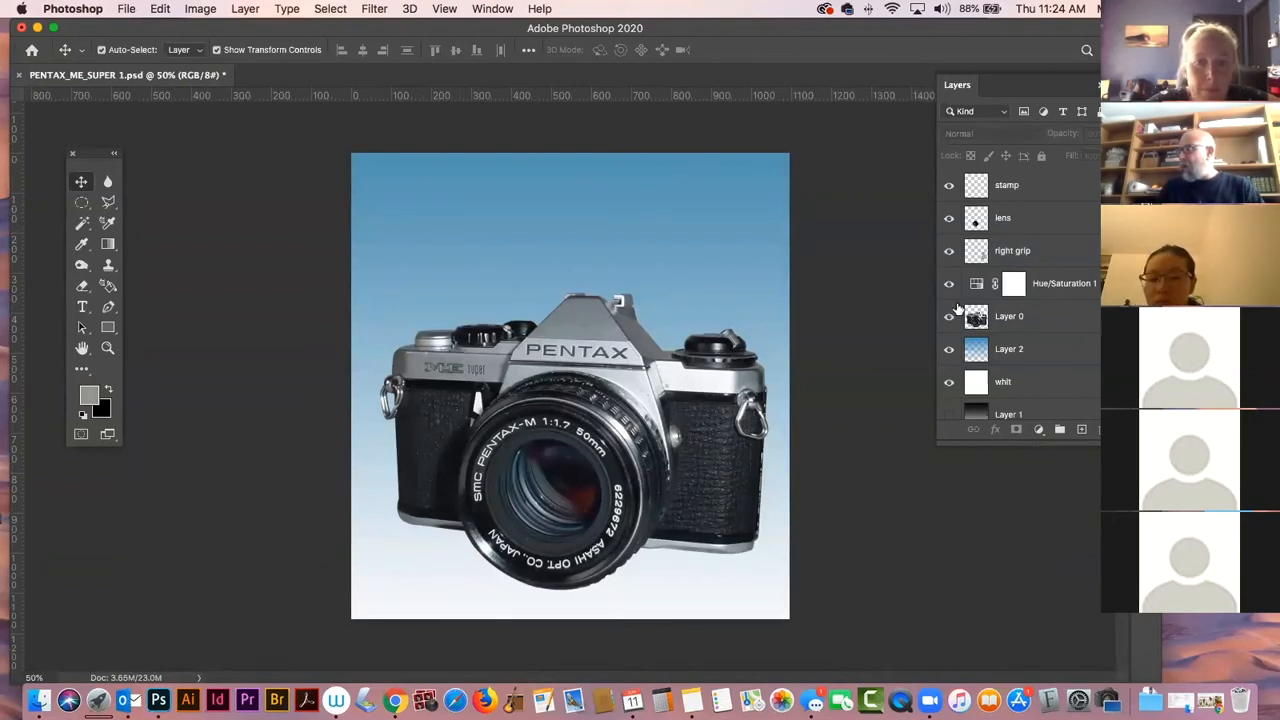
left_click(949, 251)
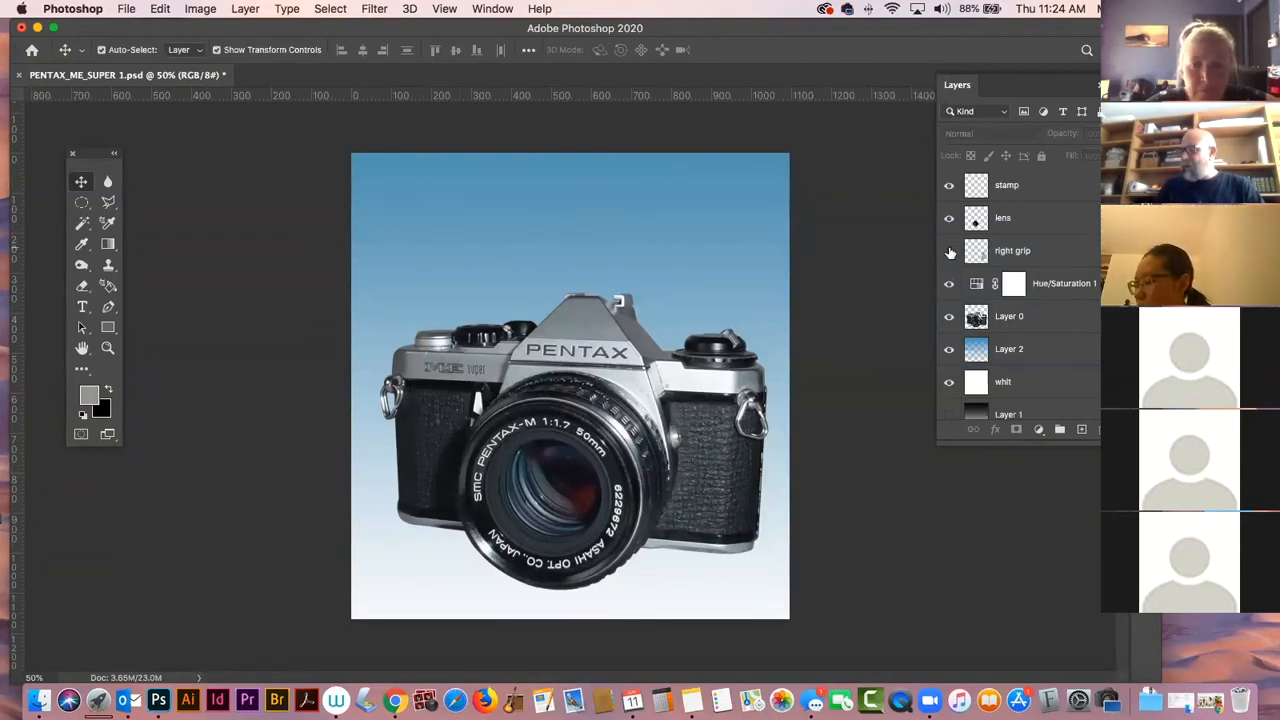
left_click(949, 251)
left_click(949, 251)
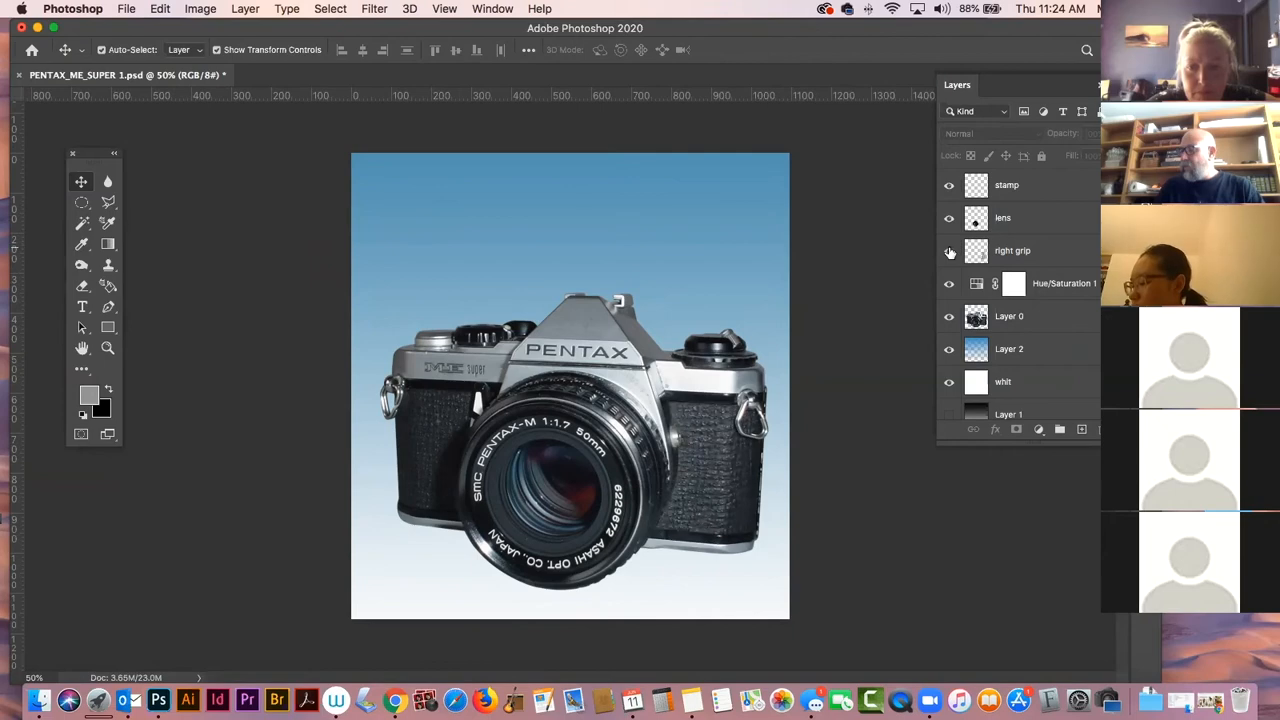
Clone-stamp away the spot at the lower inner corner of the silver top plate, right of the PENTAX housing, on the stamp layer.
left_click(108, 347)
left_click_drag(703, 406, 644, 342)
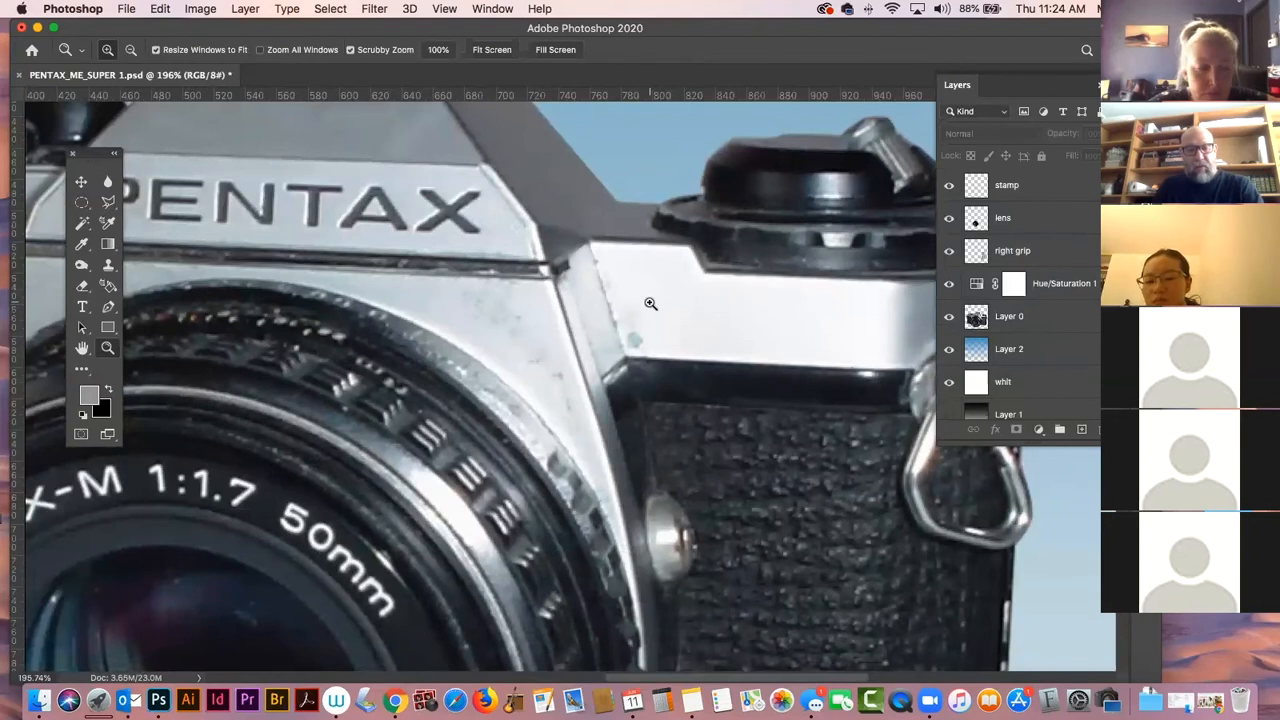
key("s")
left_click(1049, 213)
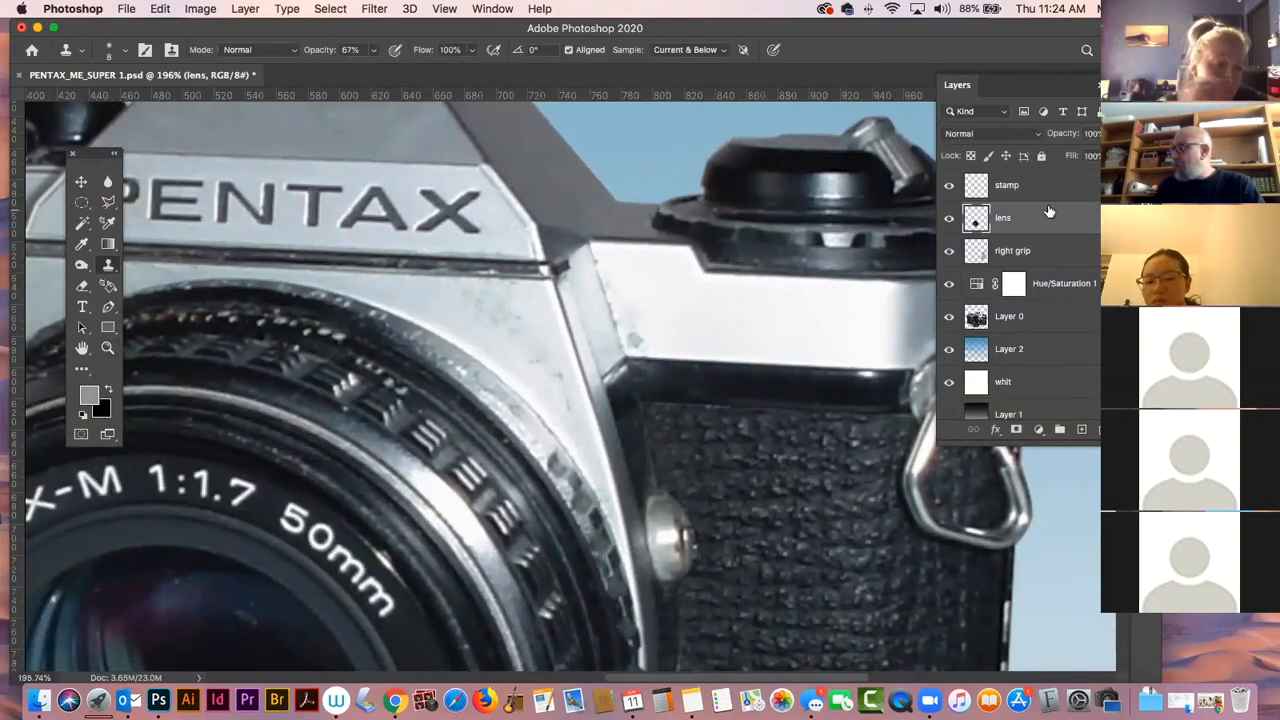
left_click(1046, 188)
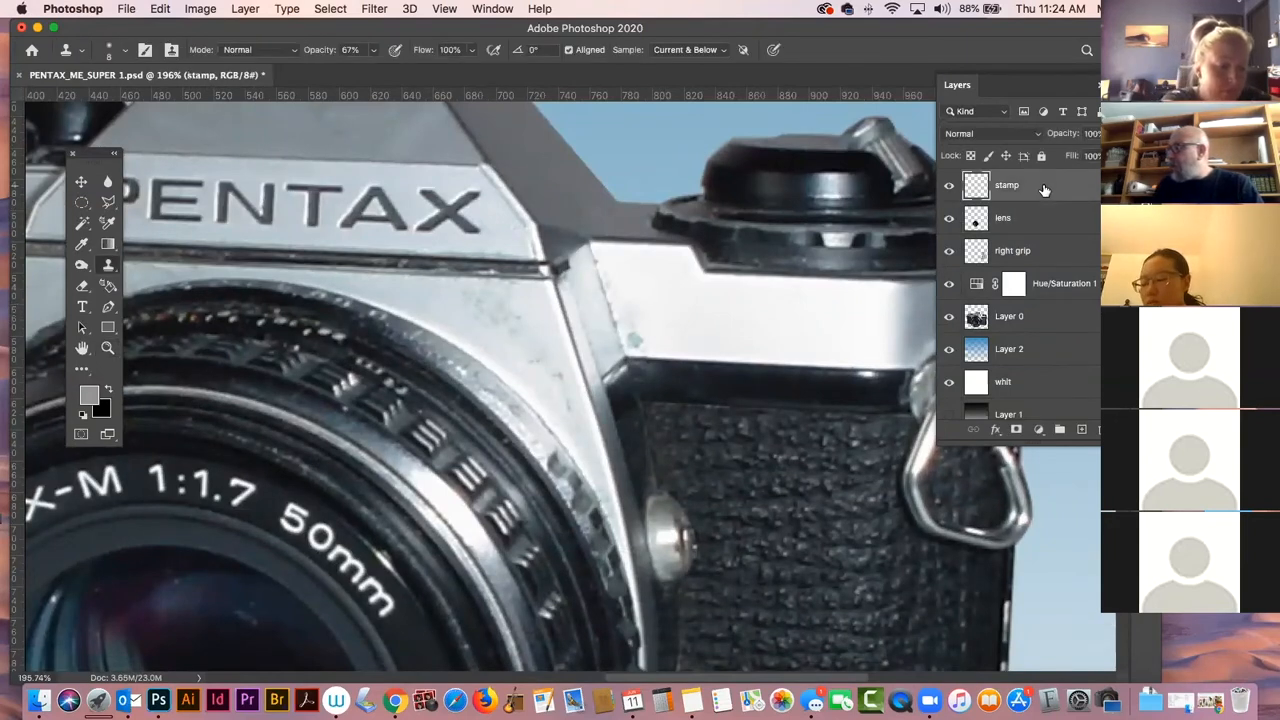
left_click(633, 341)
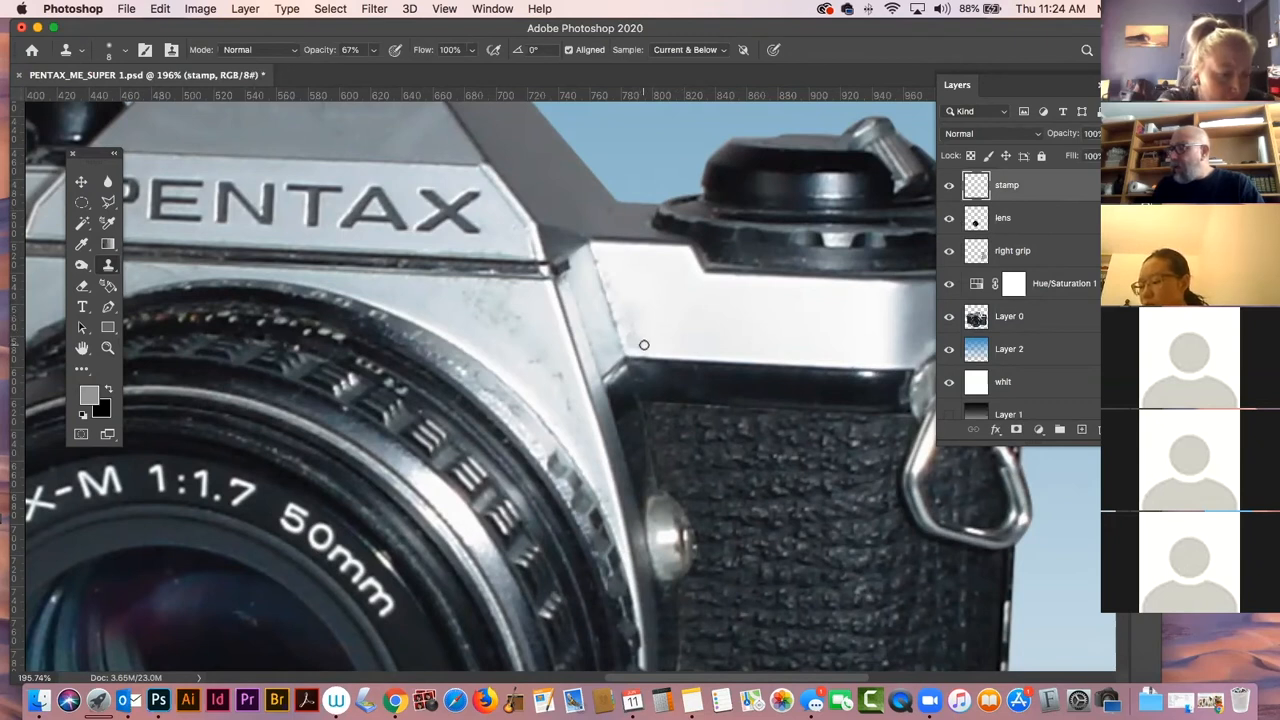
left_click(634, 338)
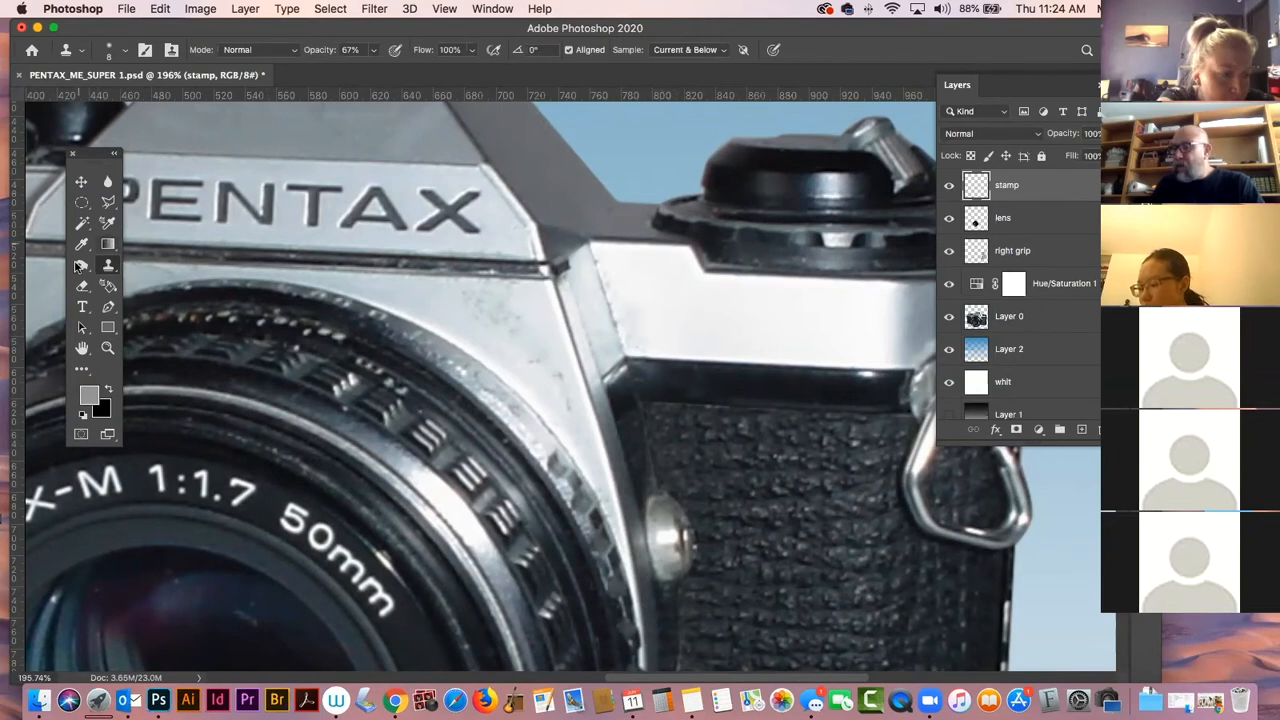
Select the inner part of the silver top plate beside the PENTAX housing with a polygonal lasso outline.
left_click(82, 204)
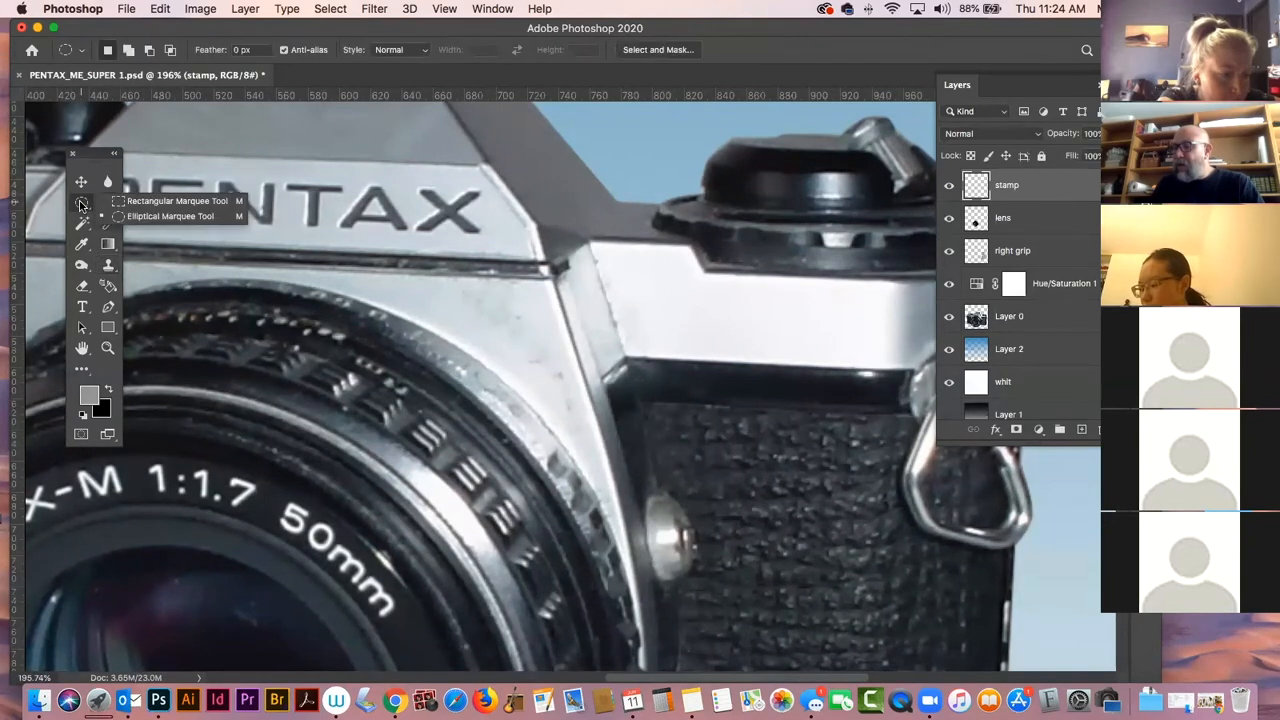
left_click(160, 201)
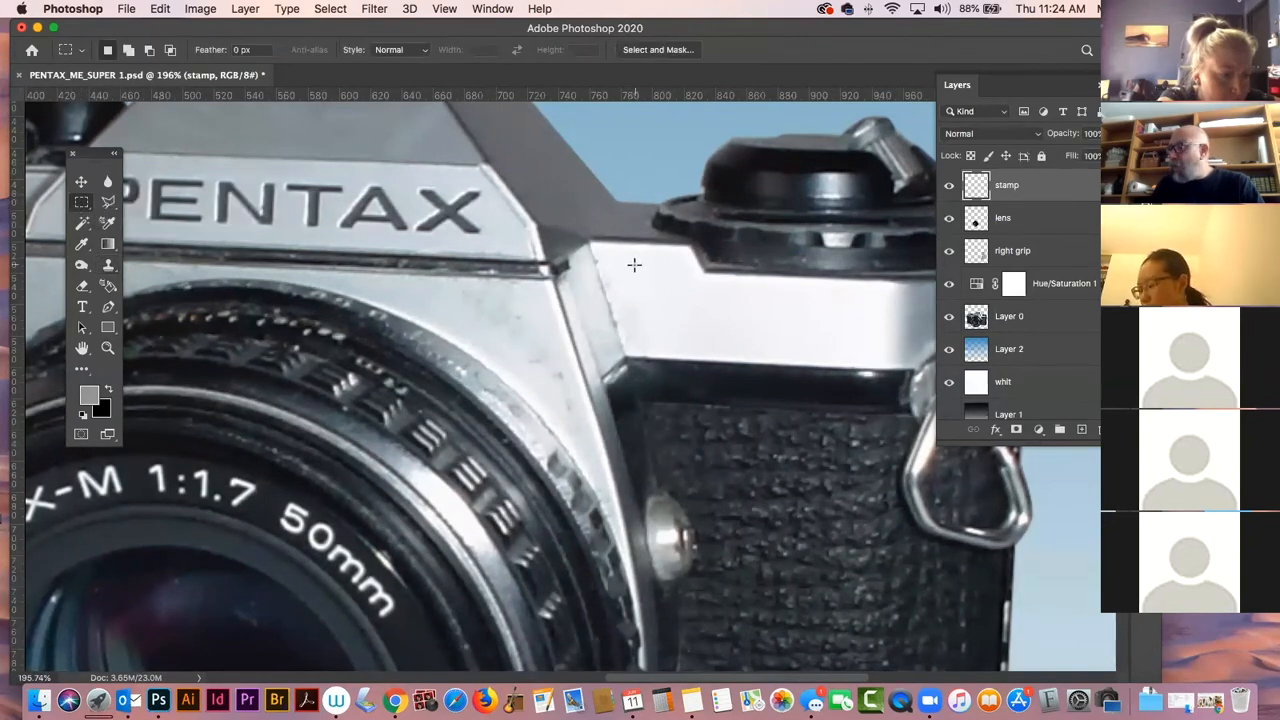
left_click(108, 202)
left_click(591, 245)
left_click(623, 355)
left_click(770, 366)
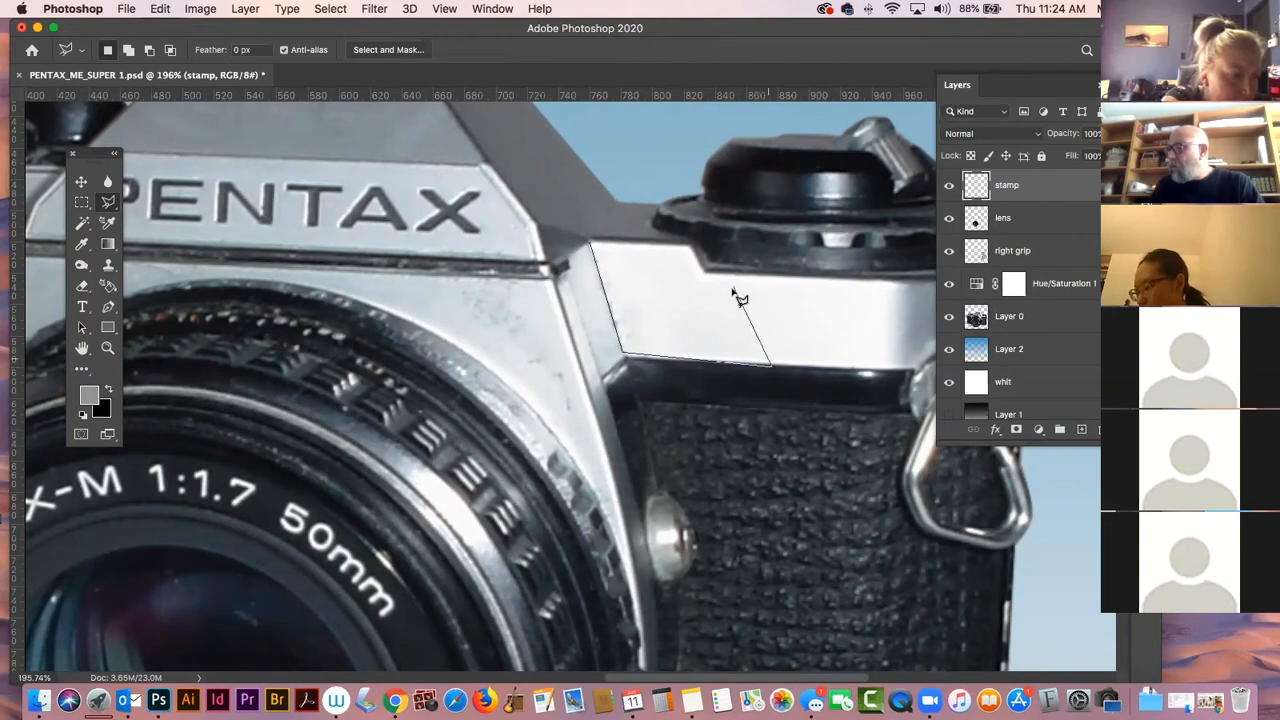
left_click(736, 275)
left_click(682, 238)
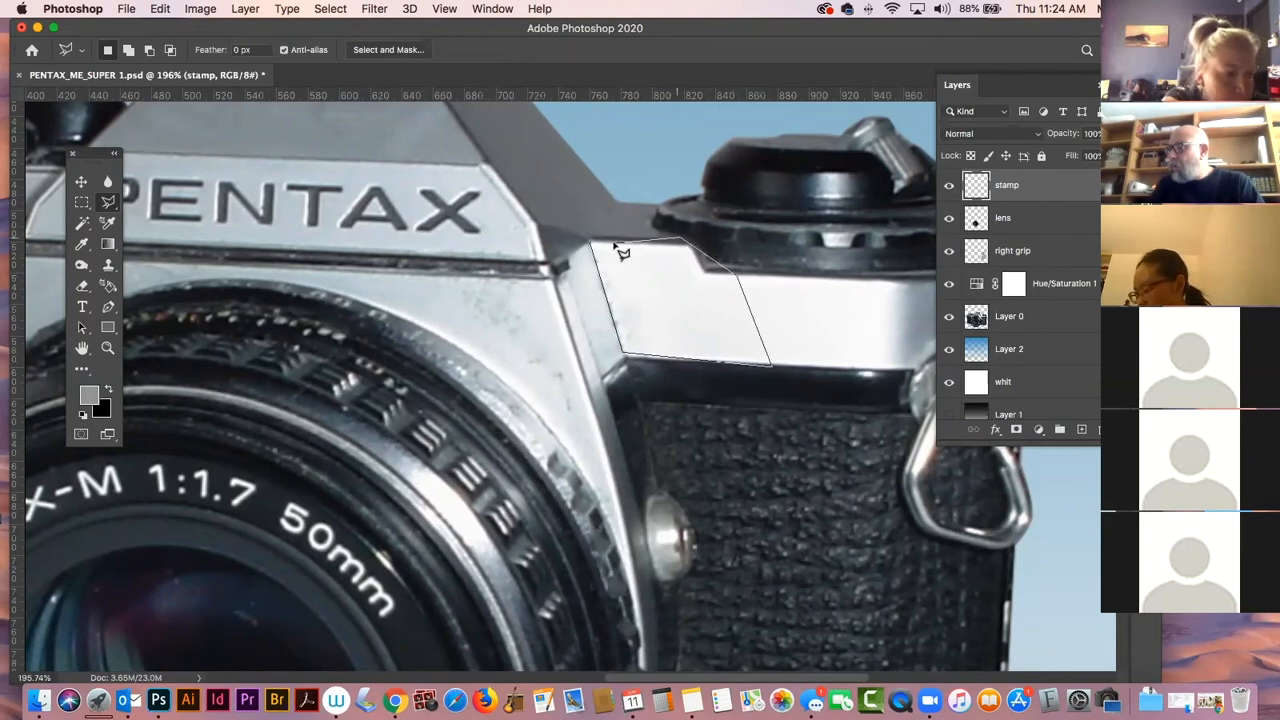
left_click(596, 248)
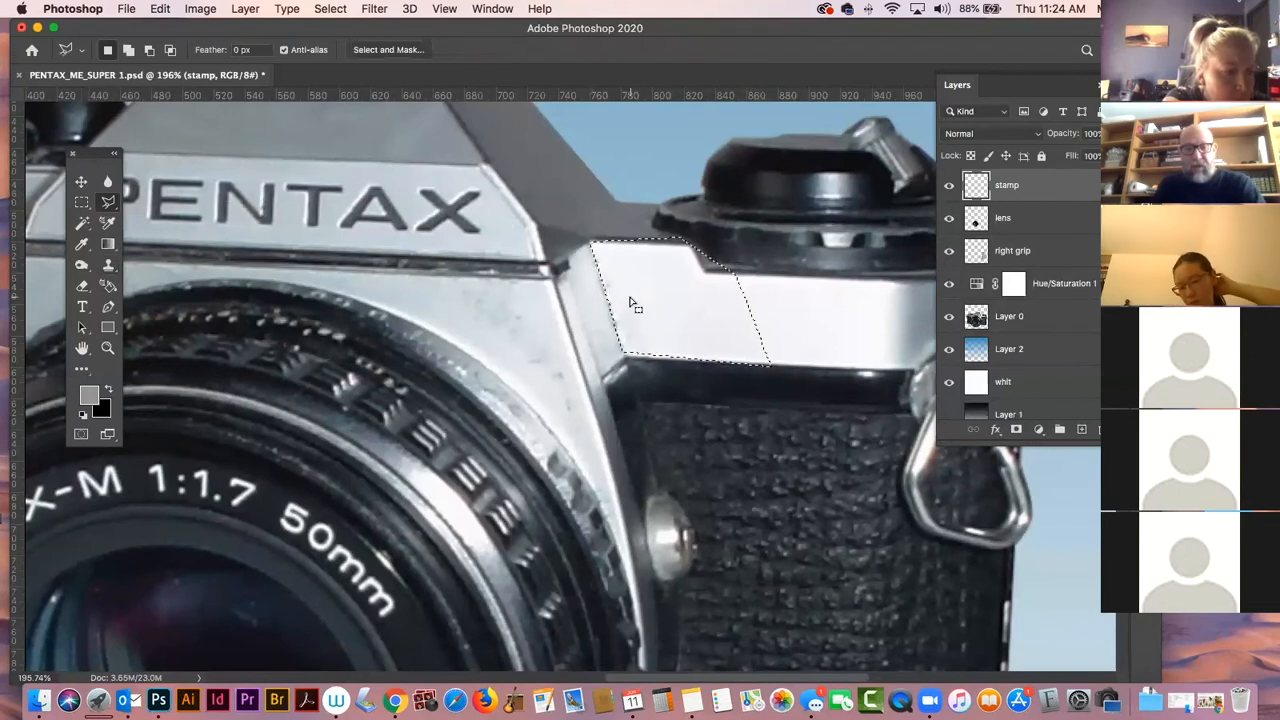
Clone-stamp the marks along the silver plate's inner edge within the selection, undoing the unwanted dab.
key("s")
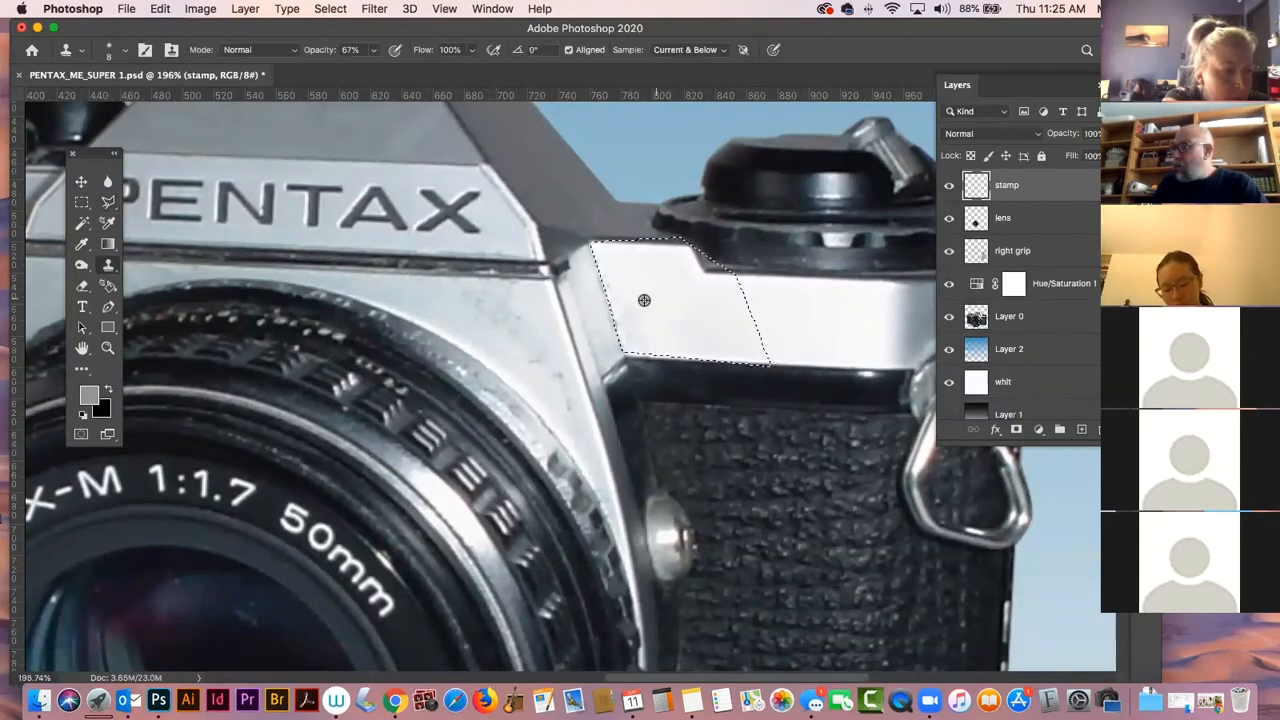
left_click(610, 279)
key("super+z")
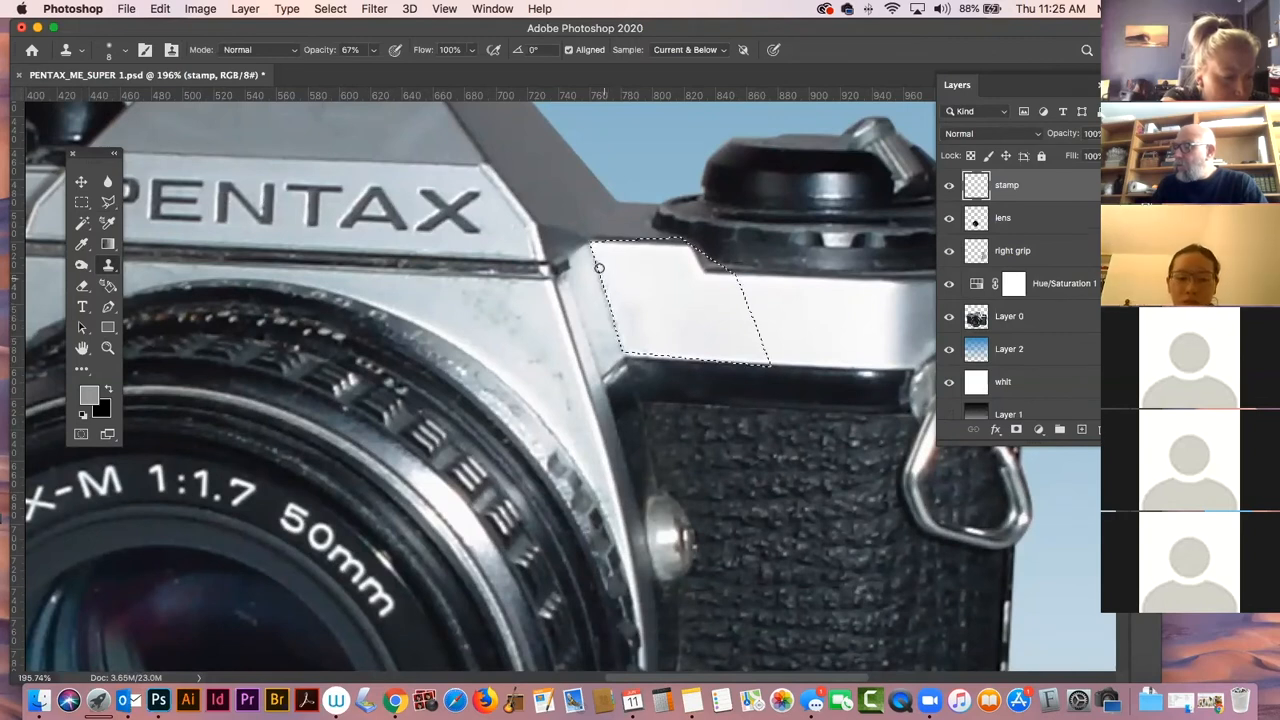
key("z")
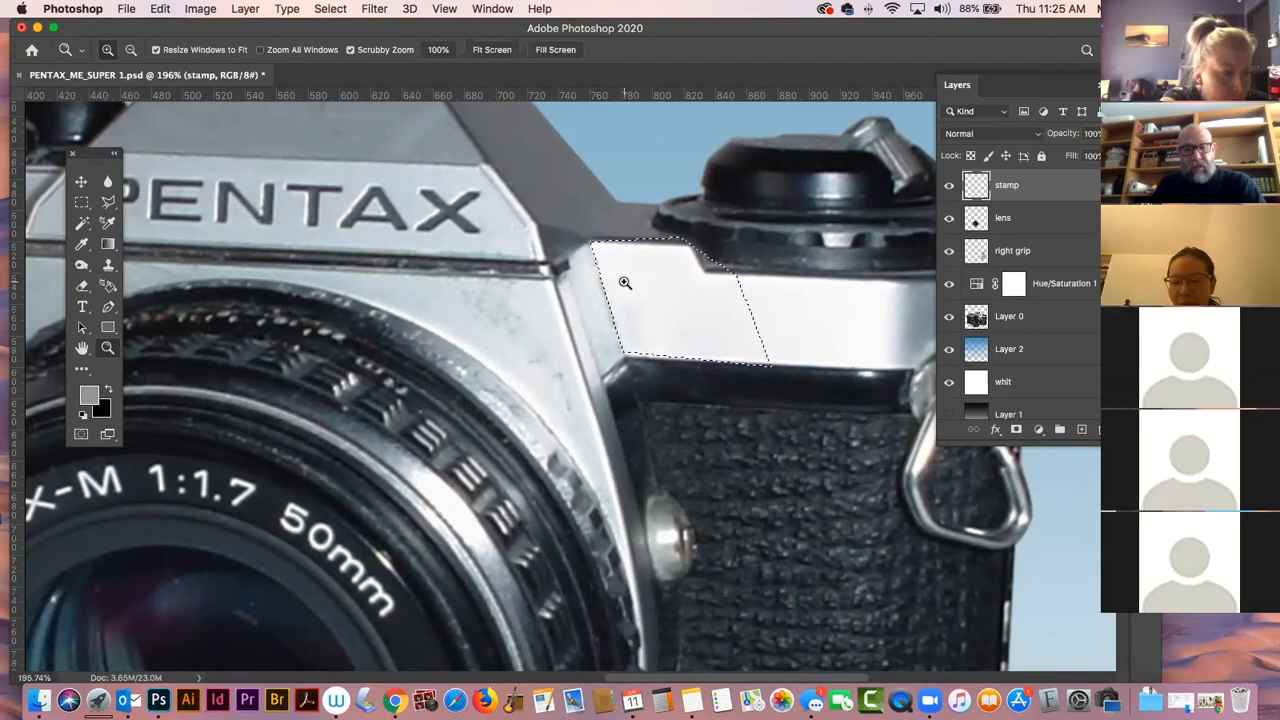
key("s")
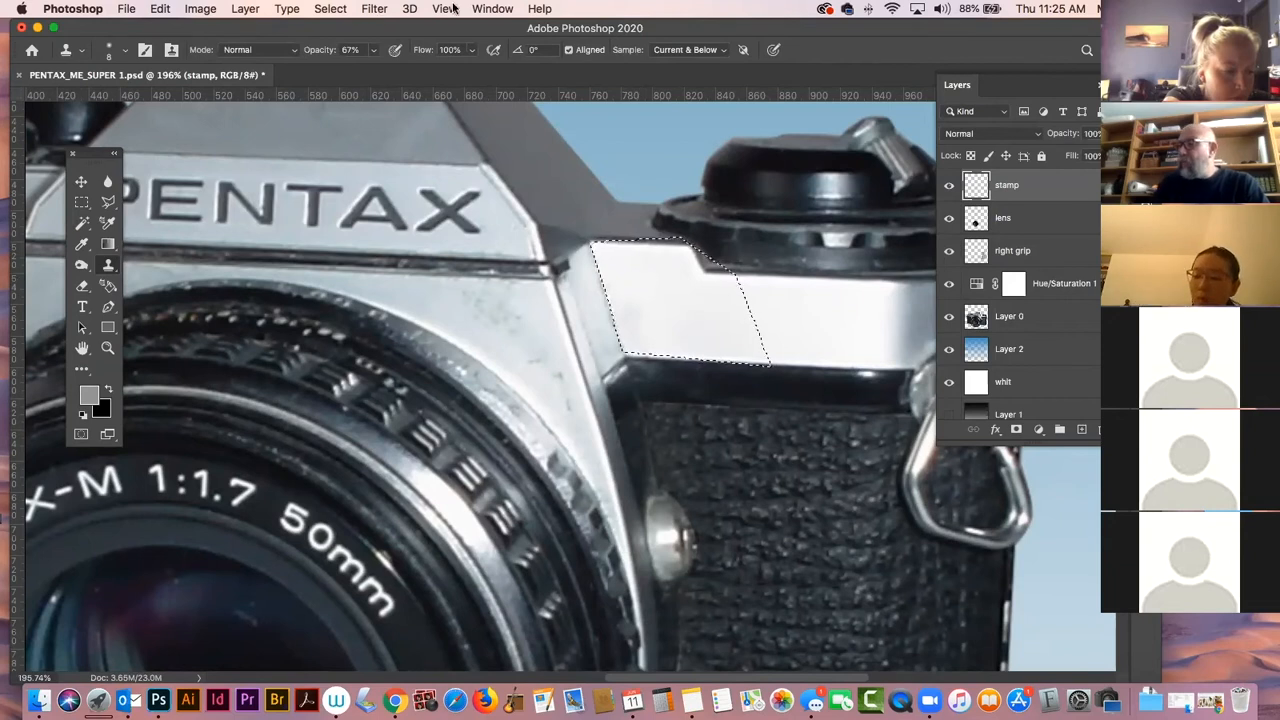
Invert the selection to protect the silver plate while retouching along its inner edge, and deselect.
left_click(330, 8)
left_click(350, 71)
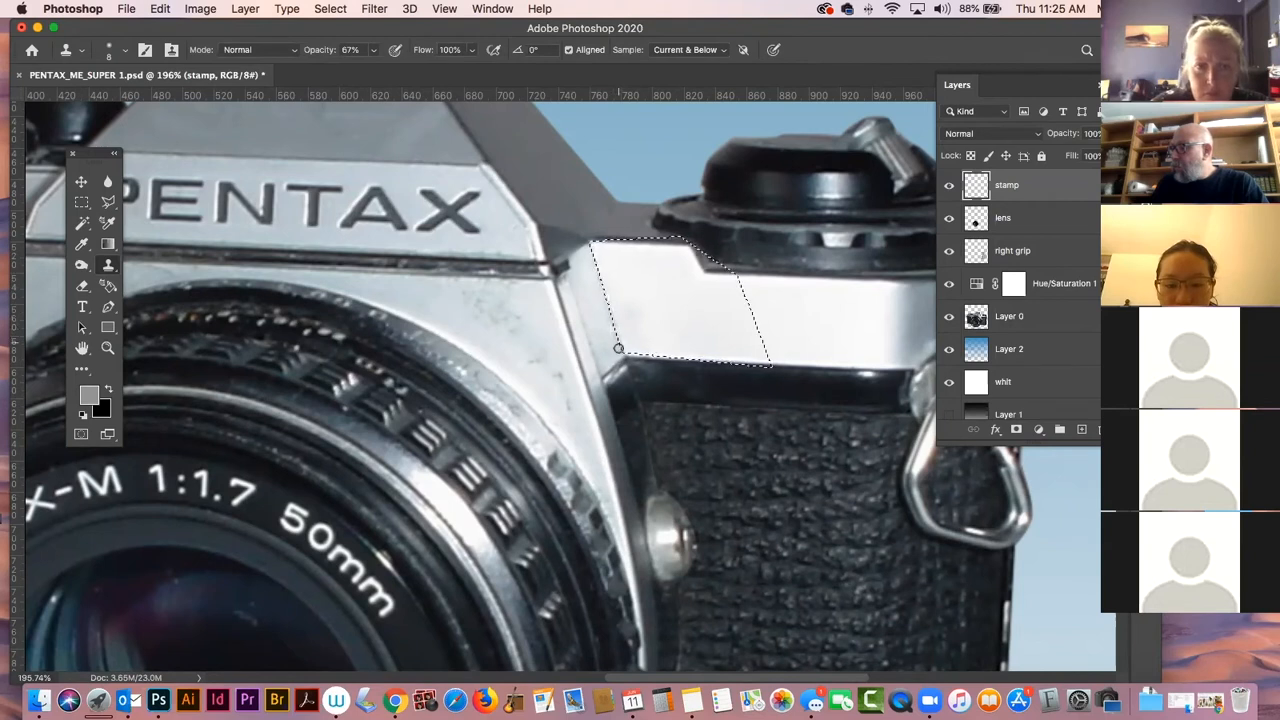
key("super+d")
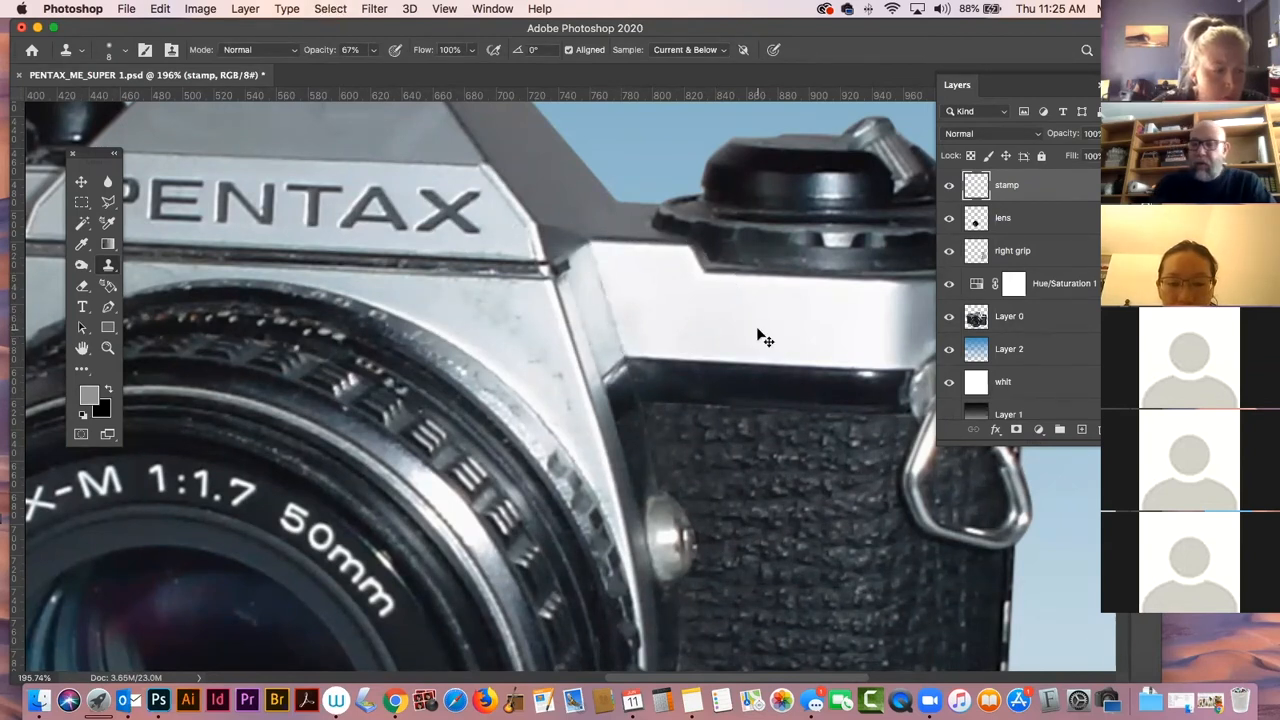
Add a new layer directly above the lens layer and name it "right side".
key("super+minus")
key("super+minus")
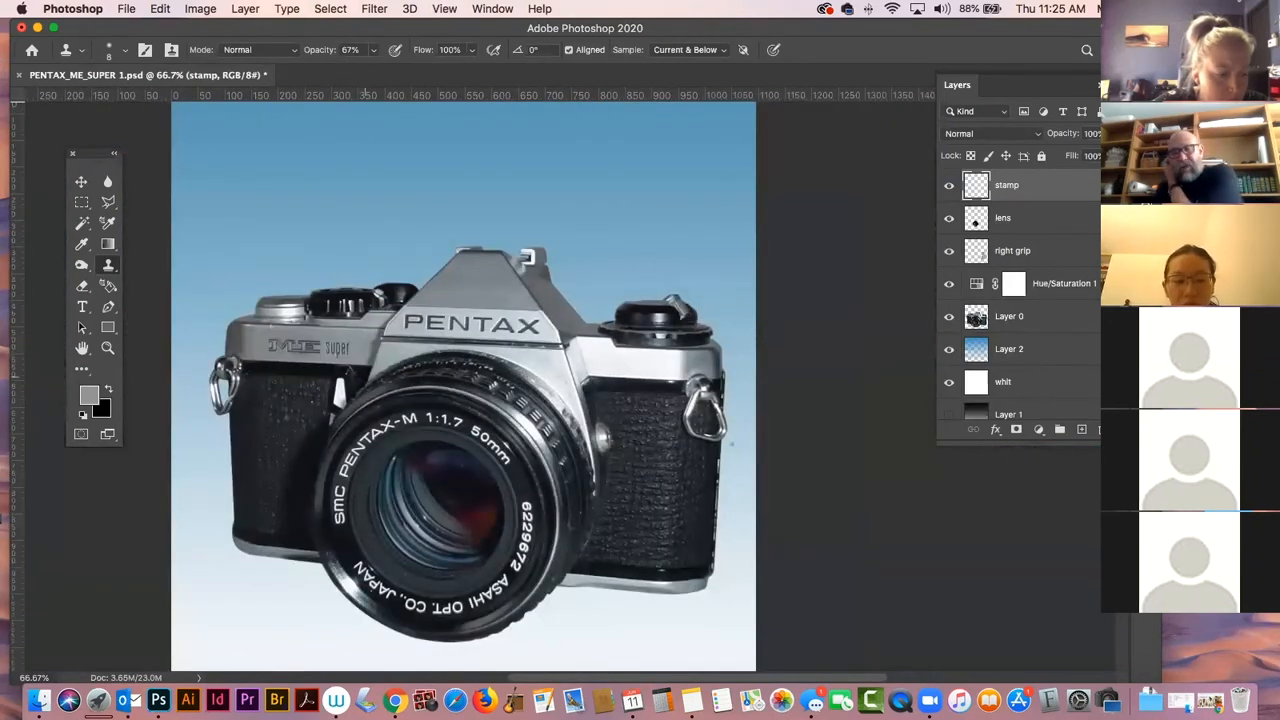
left_click(1066, 220)
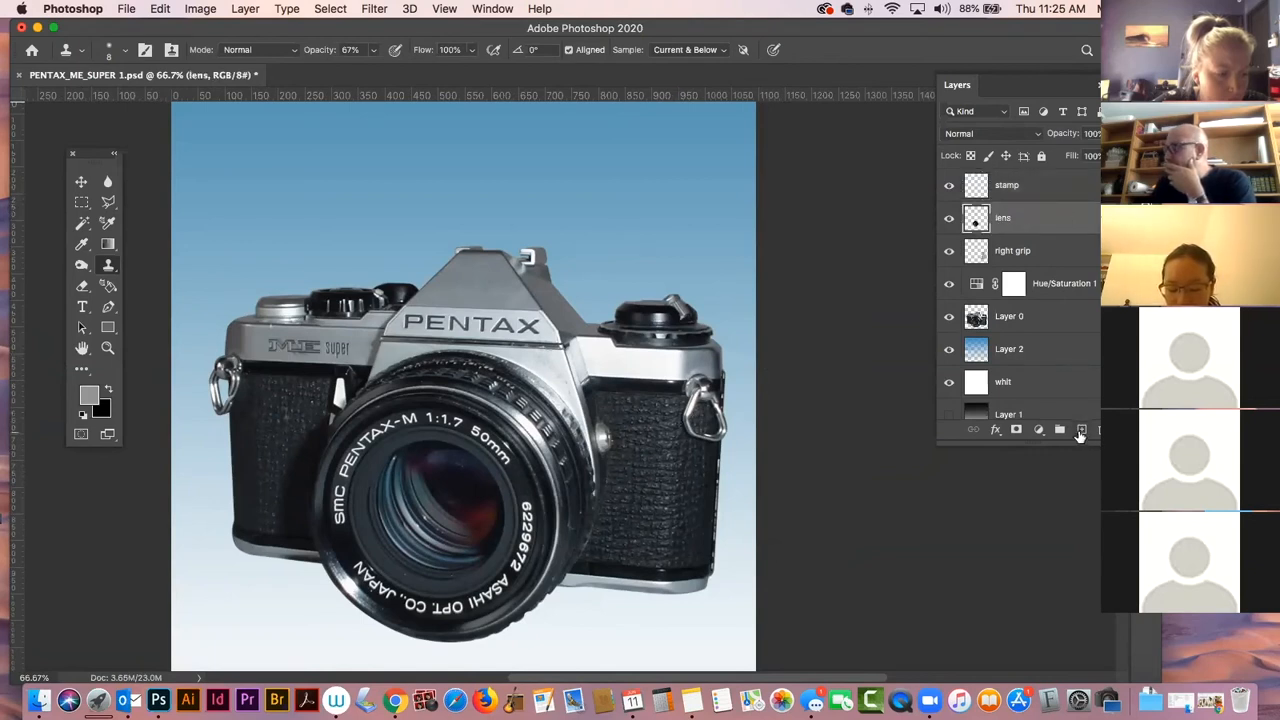
left_click(1081, 429)
double_click(1013, 219)
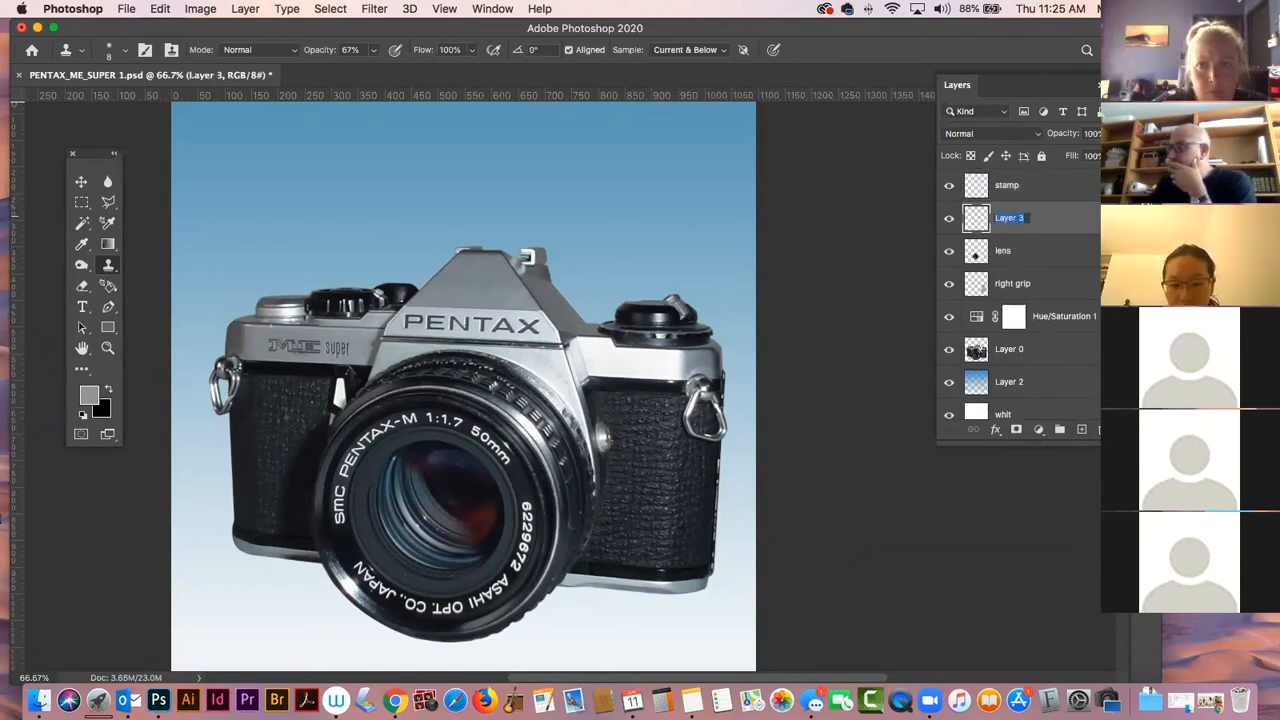
type("righ")
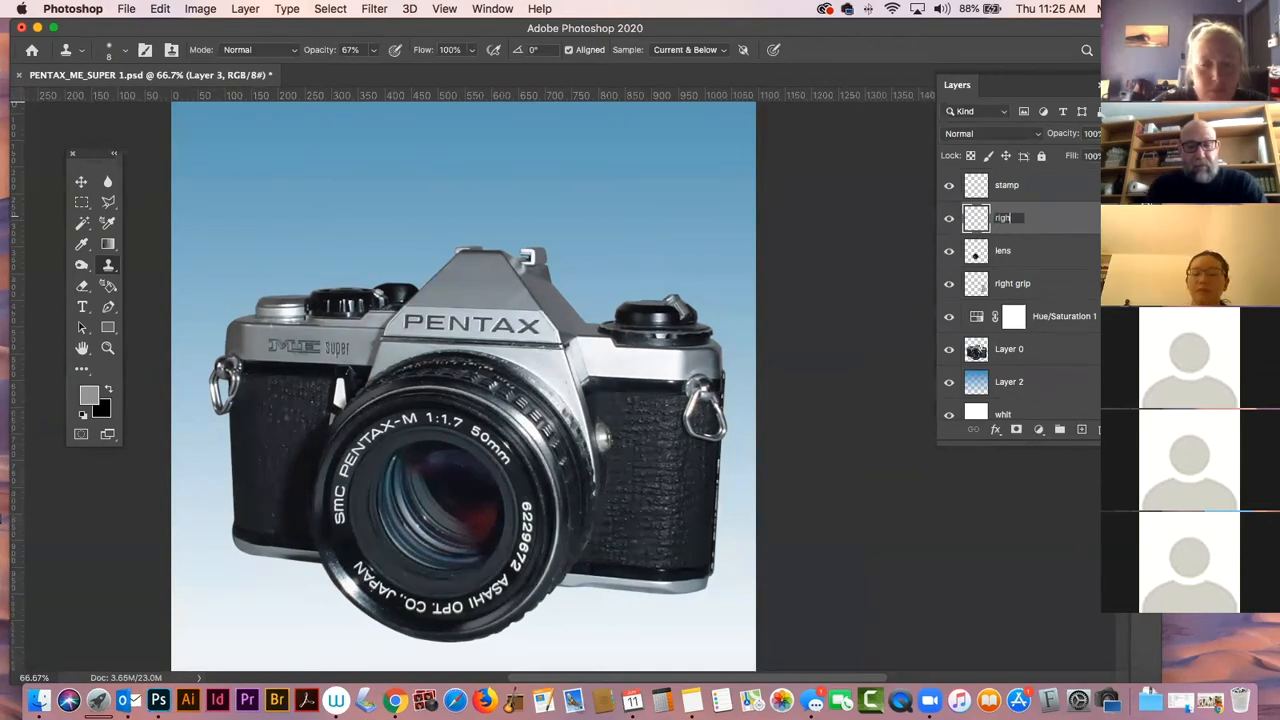
type("t side")
key("Return")
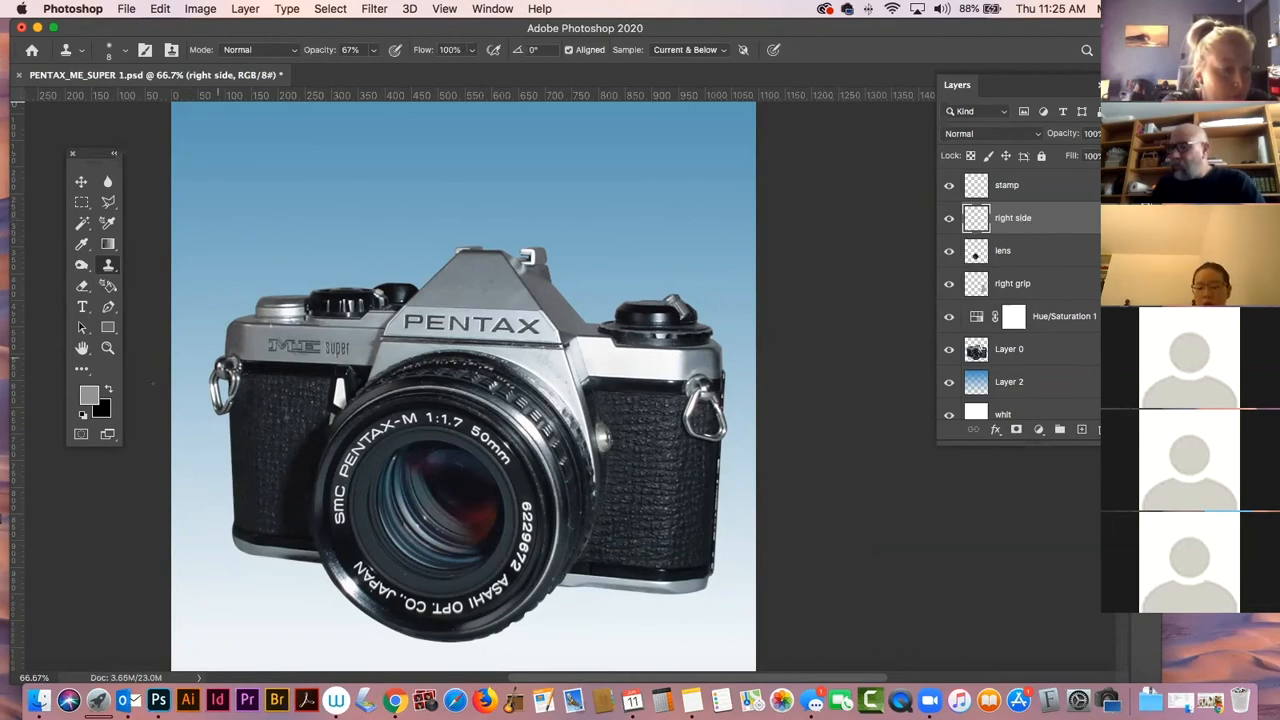
Start a pen path below the PENTAX lettering and trace the silver body's upper edge to the dial, redoing the misplaced corner.
key("z")
left_click(632, 416)
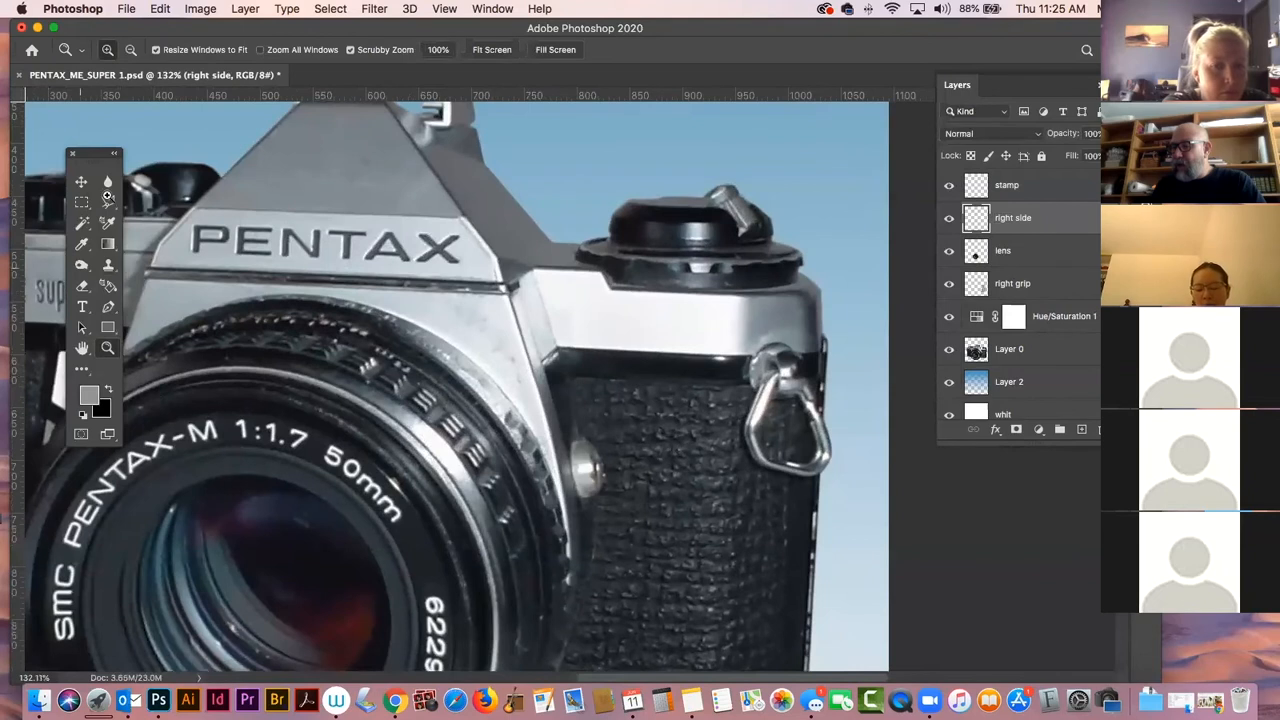
left_click(109, 307)
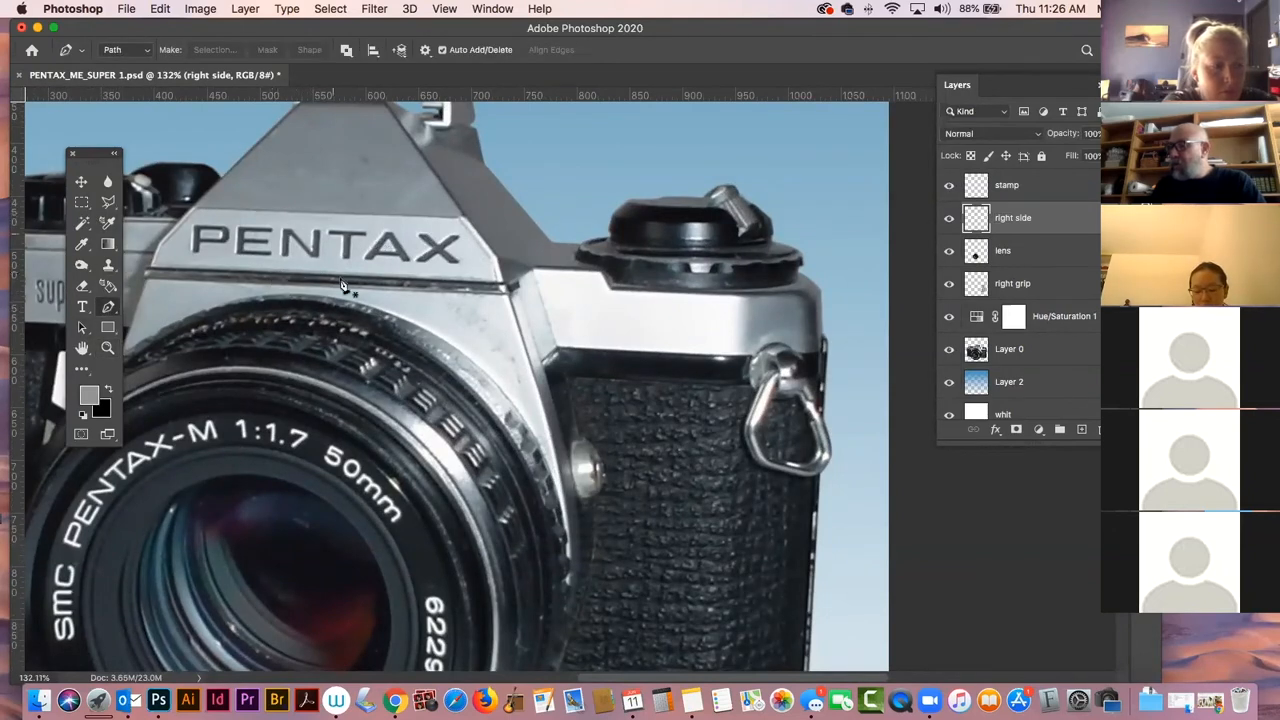
left_click(305, 289)
left_click(507, 289)
left_click(535, 271)
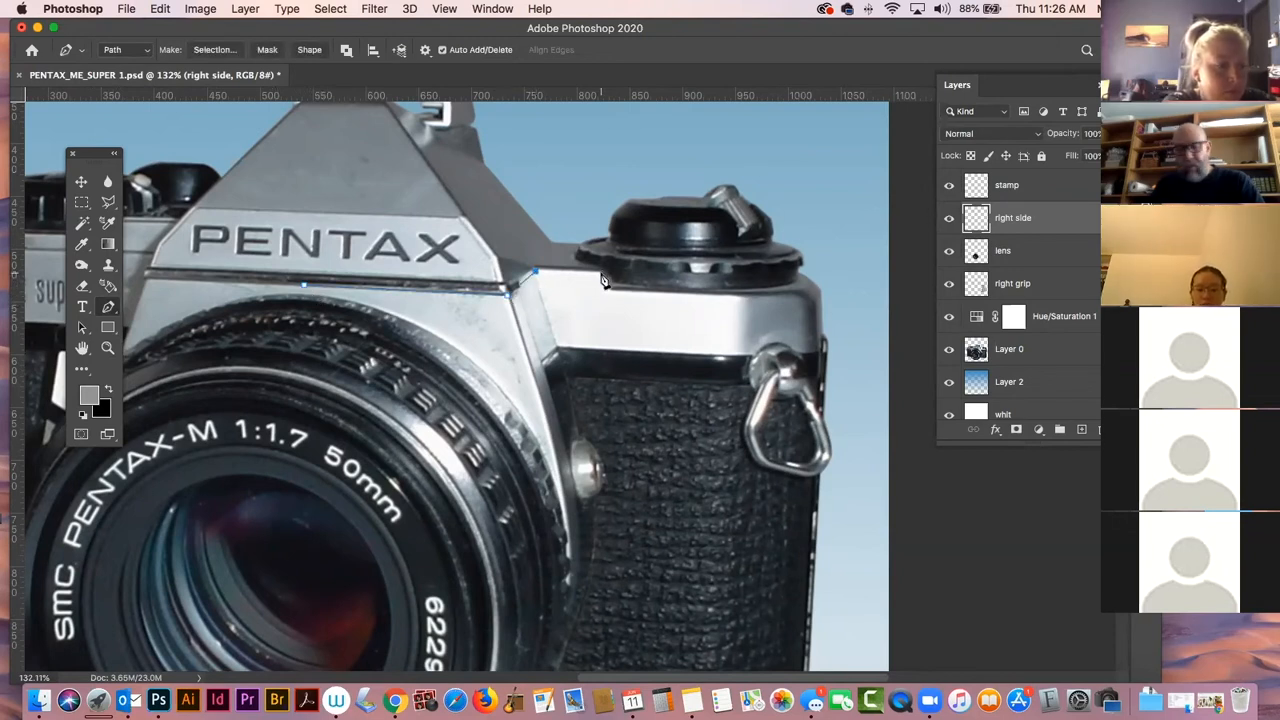
left_click(528, 278)
key("super+z")
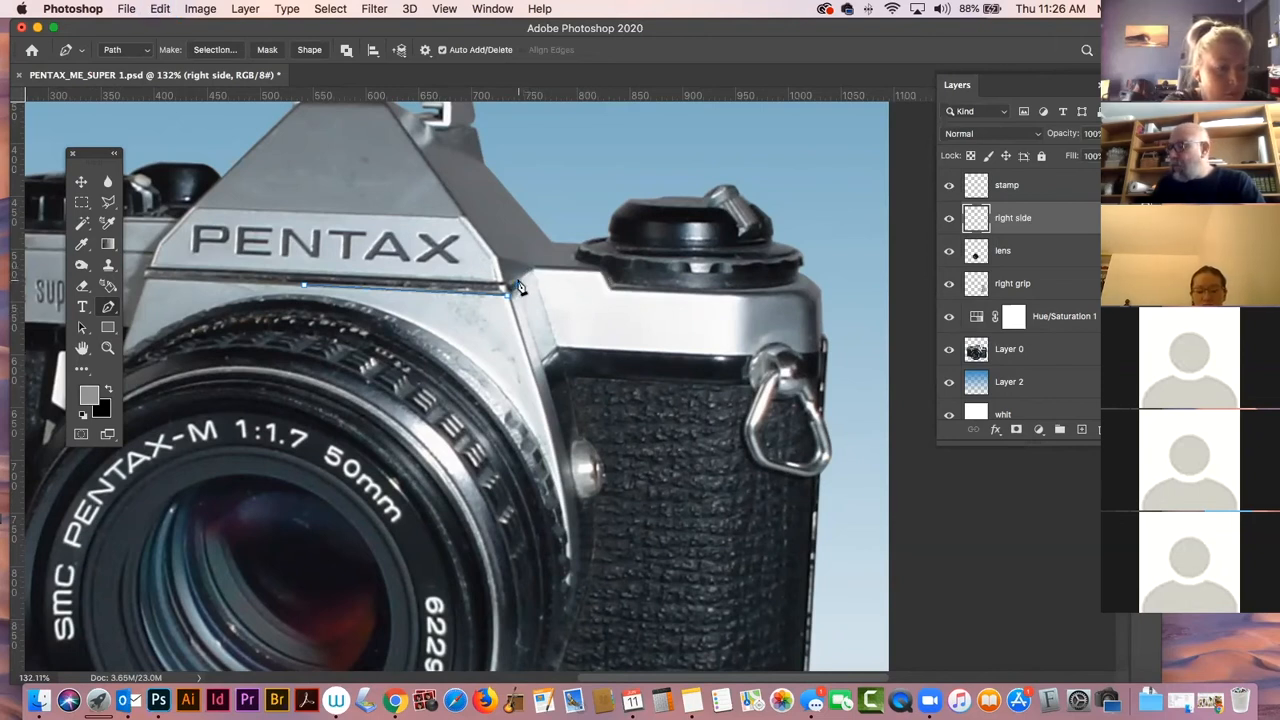
left_click(533, 269)
left_click(606, 284)
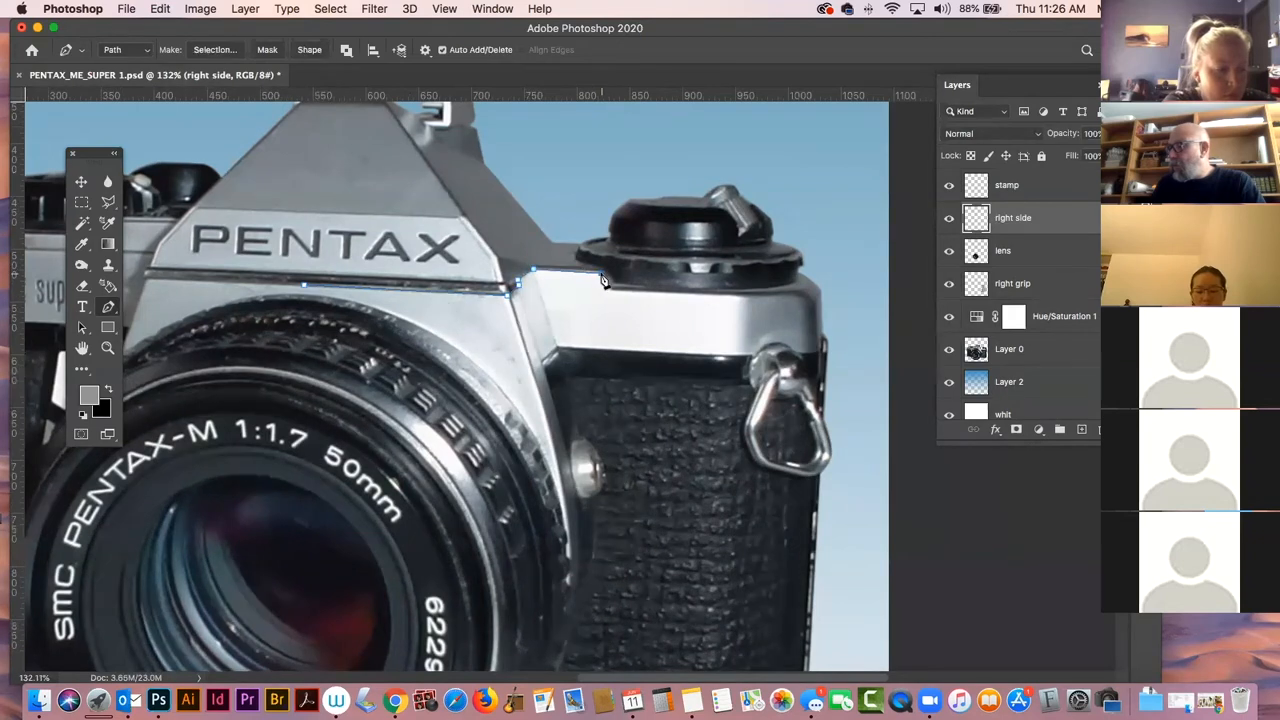
Continue the path under the dial, around the silver plate's outer end and strap lug, and back along its lower edge.
left_click(740, 295)
left_click(806, 296)
left_click(819, 339)
left_click(805, 350)
left_click(796, 350)
left_click_drag(773, 344, 758, 347)
left_click(752, 355)
left_click(558, 349)
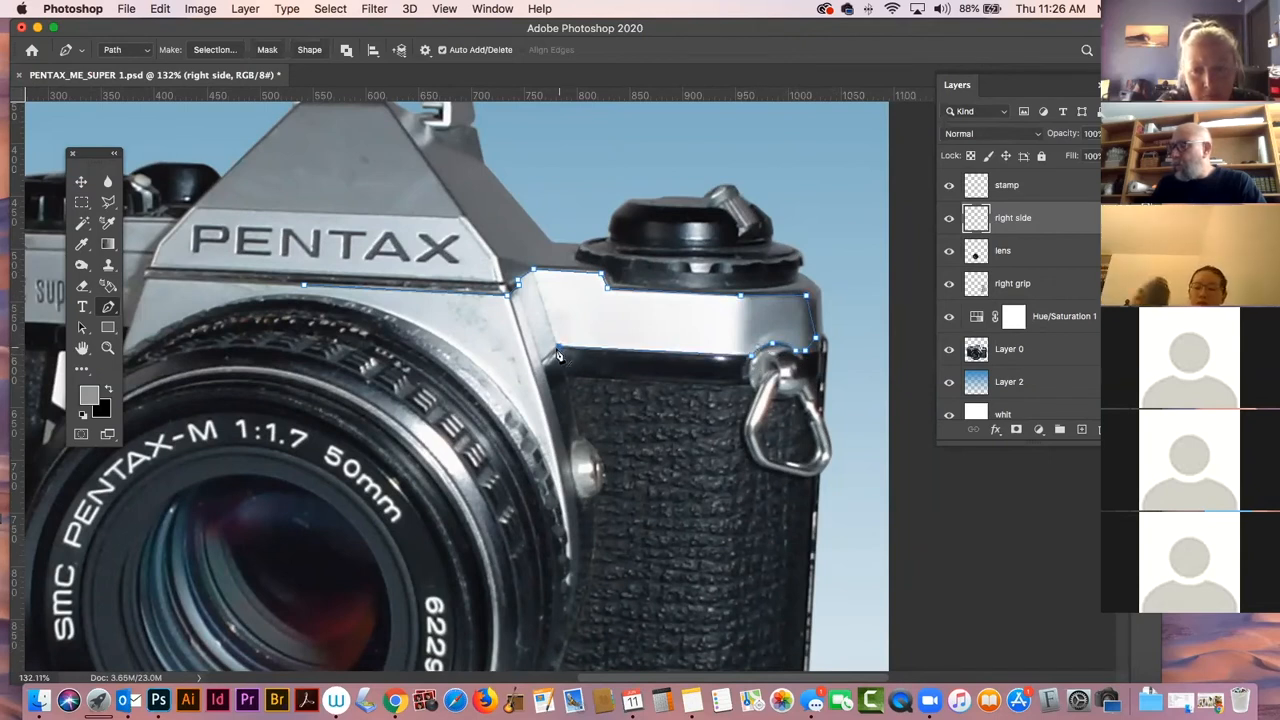
Trace down the silver front beside the grip and back around the lens to close the path, and try loading the right side layer's selection.
left_click(546, 405)
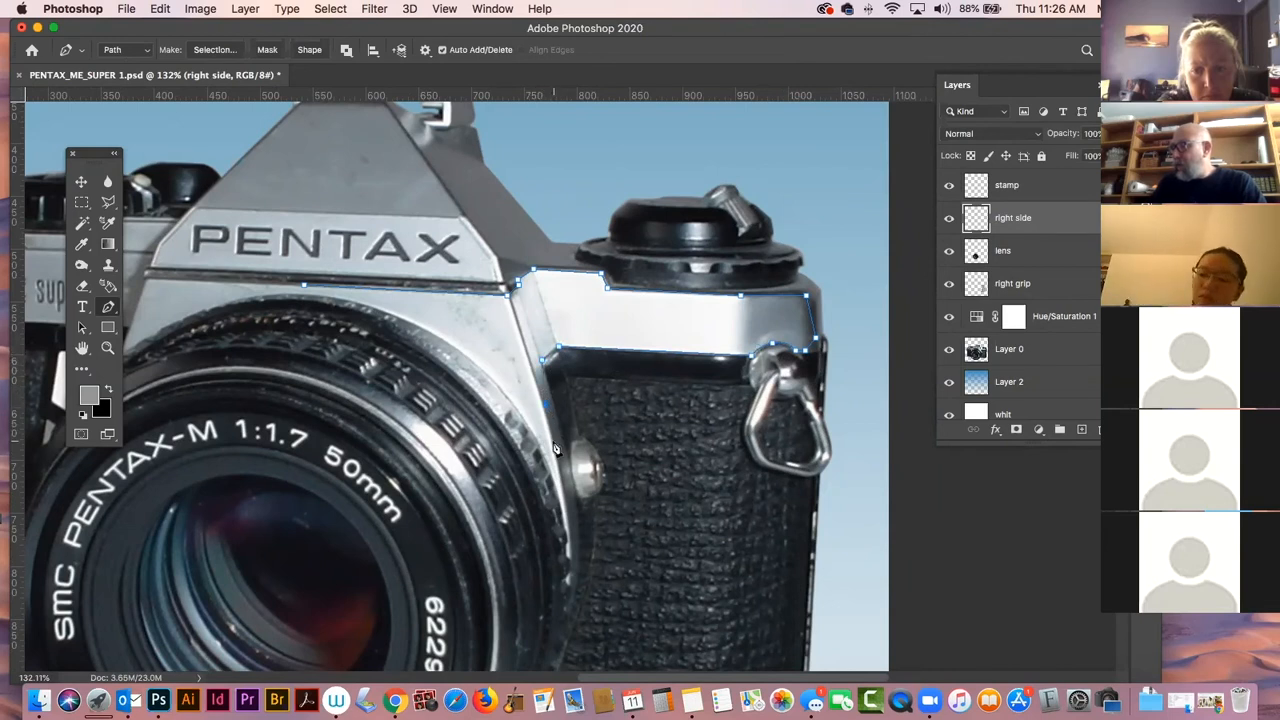
left_click(567, 553)
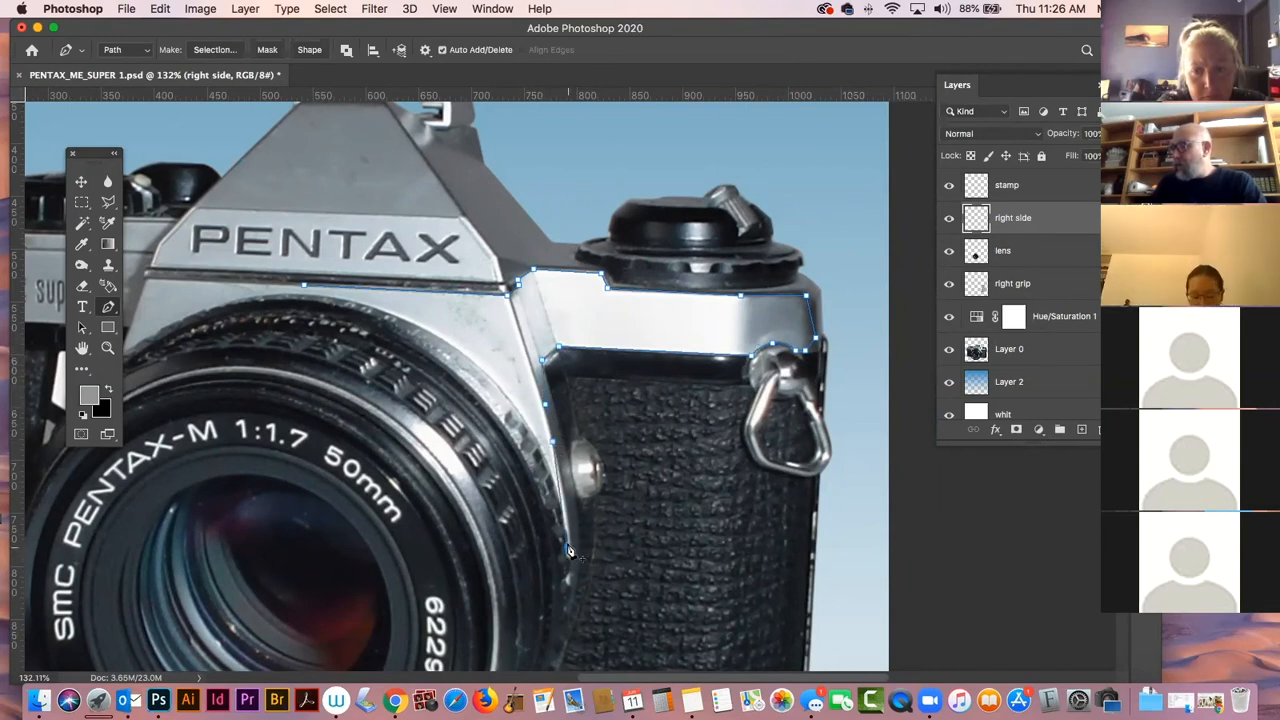
left_click_drag(496, 385, 432, 326)
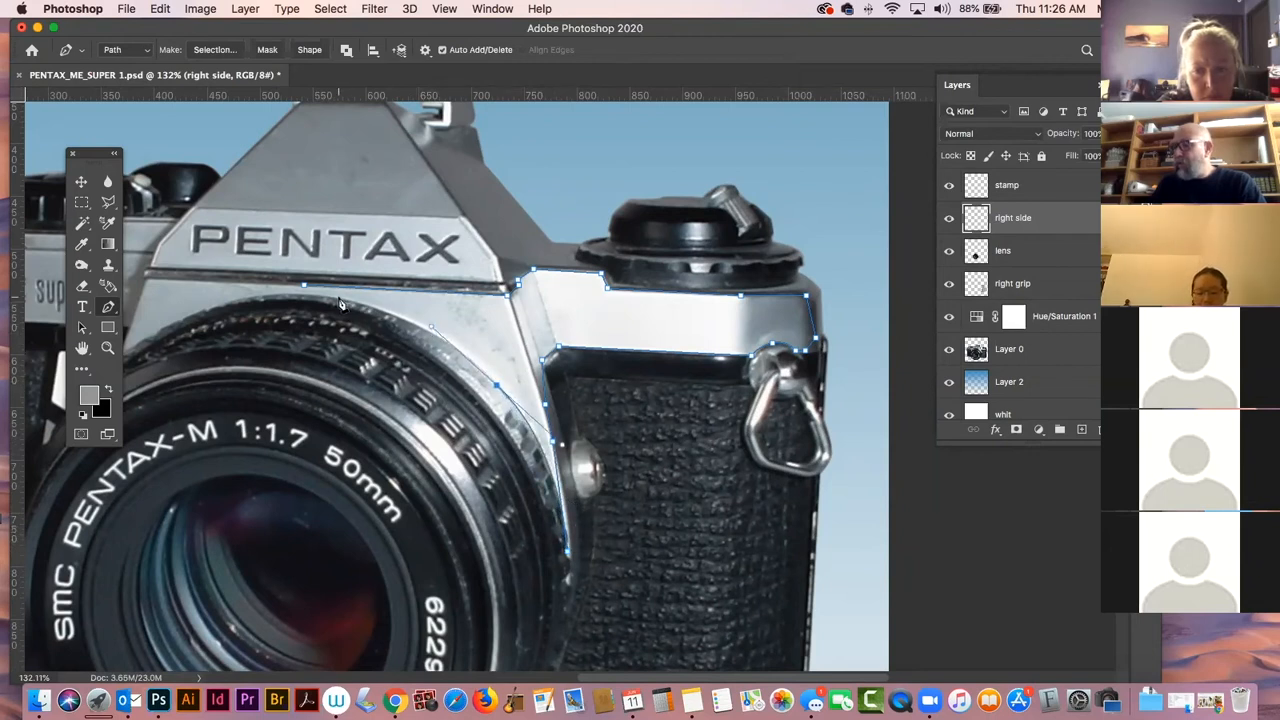
mouse_move(308, 292)
left_mouse_down()
mouse_move(298, 296)
mouse_move(308, 290)
left_mouse_up()
left_click(305, 286)
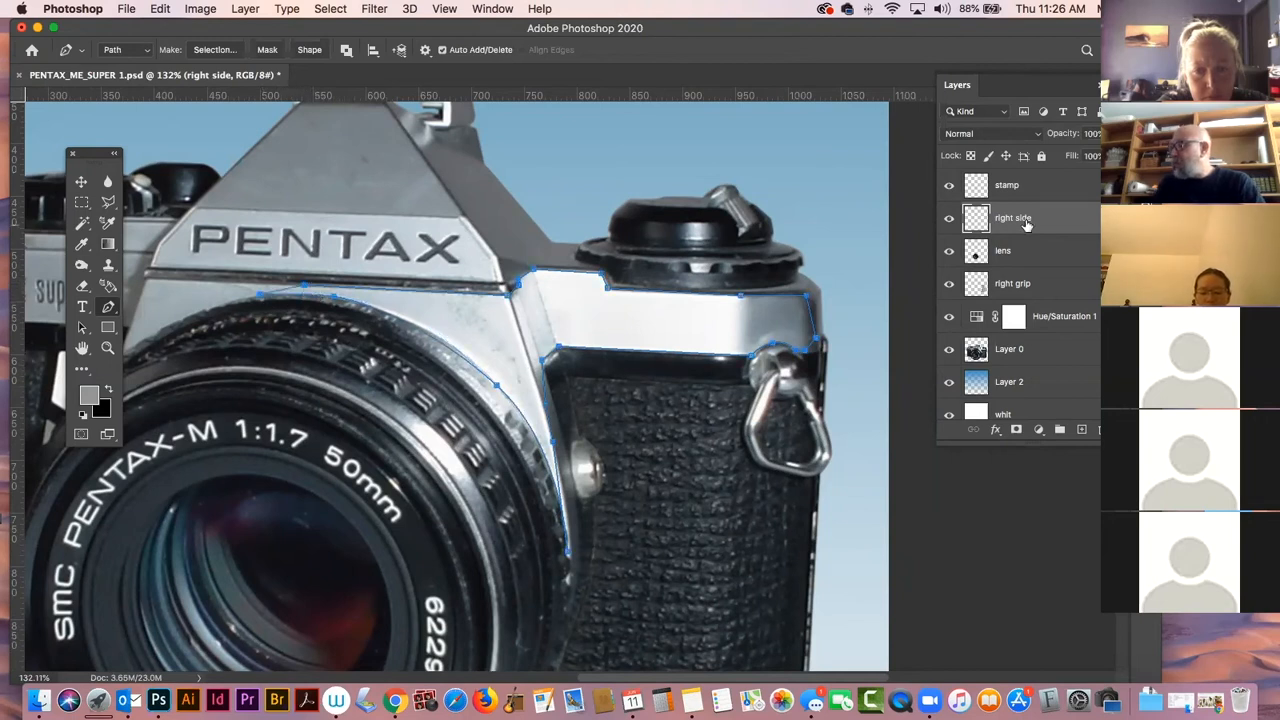
left_click(973, 222, "super")
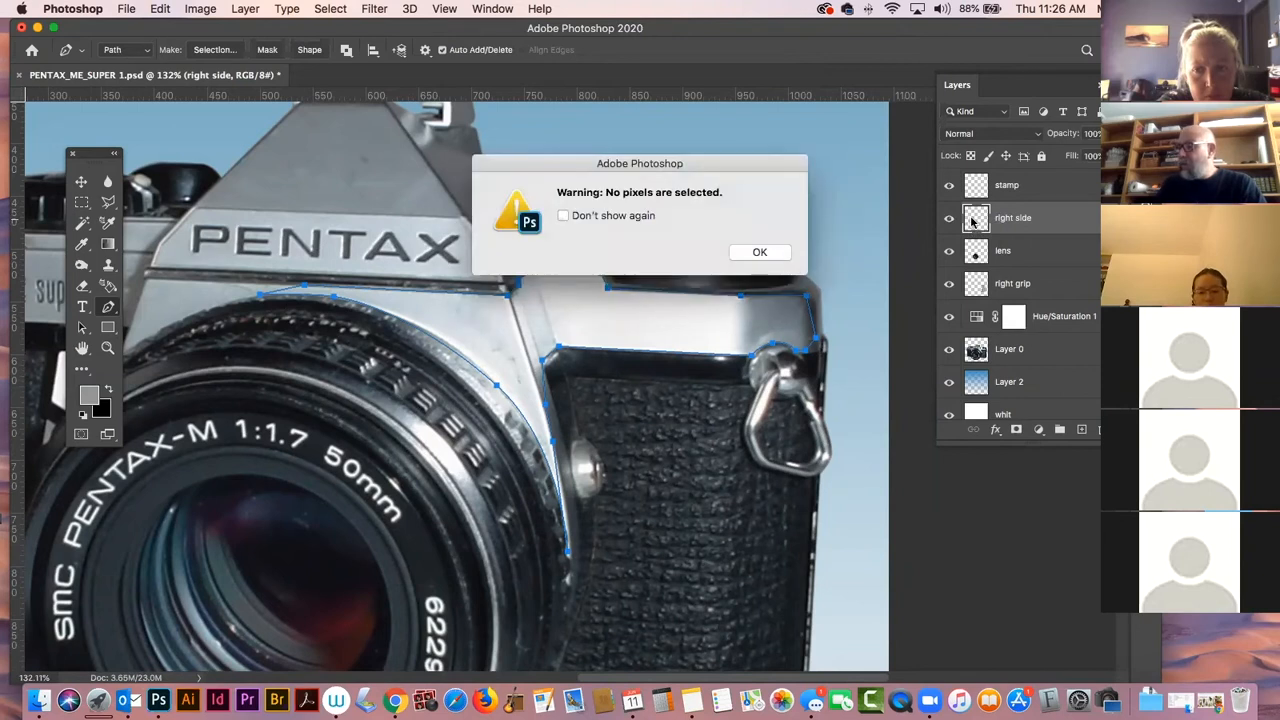
Dismiss the no-pixels warning and load the Work Path of the silver right side as a selection.
left_click(746, 255)
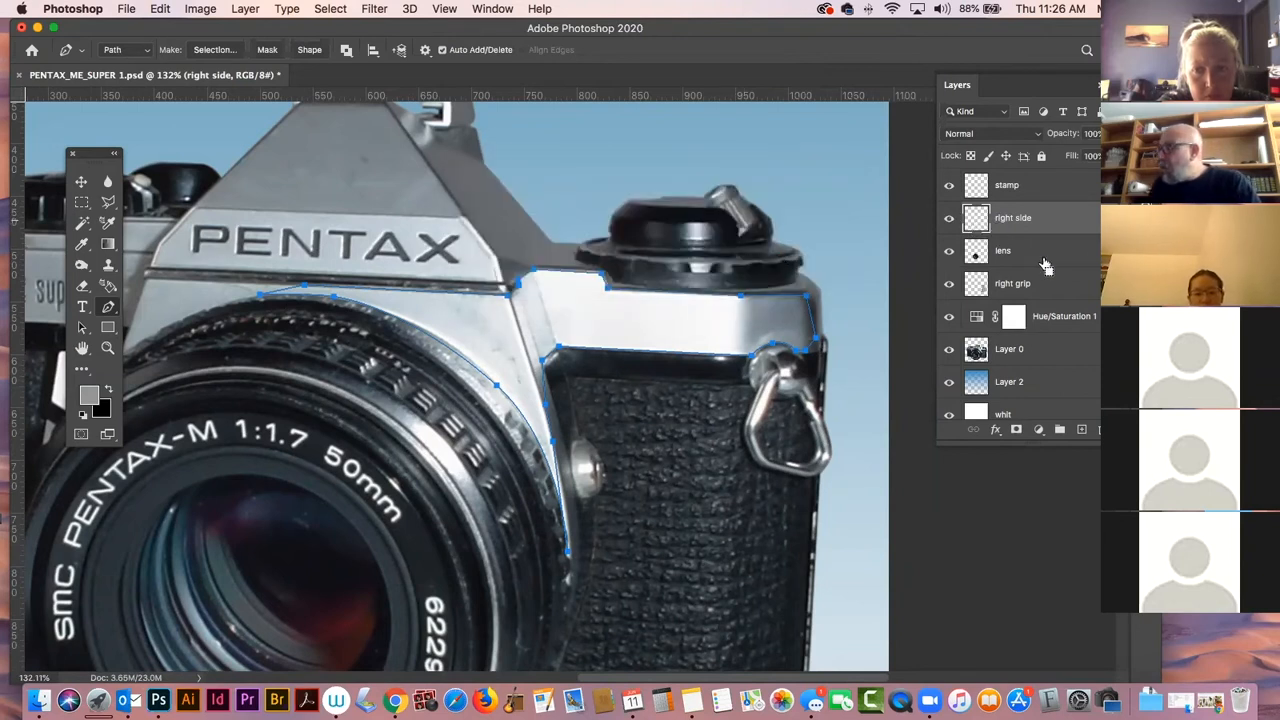
left_click(1140, 434)
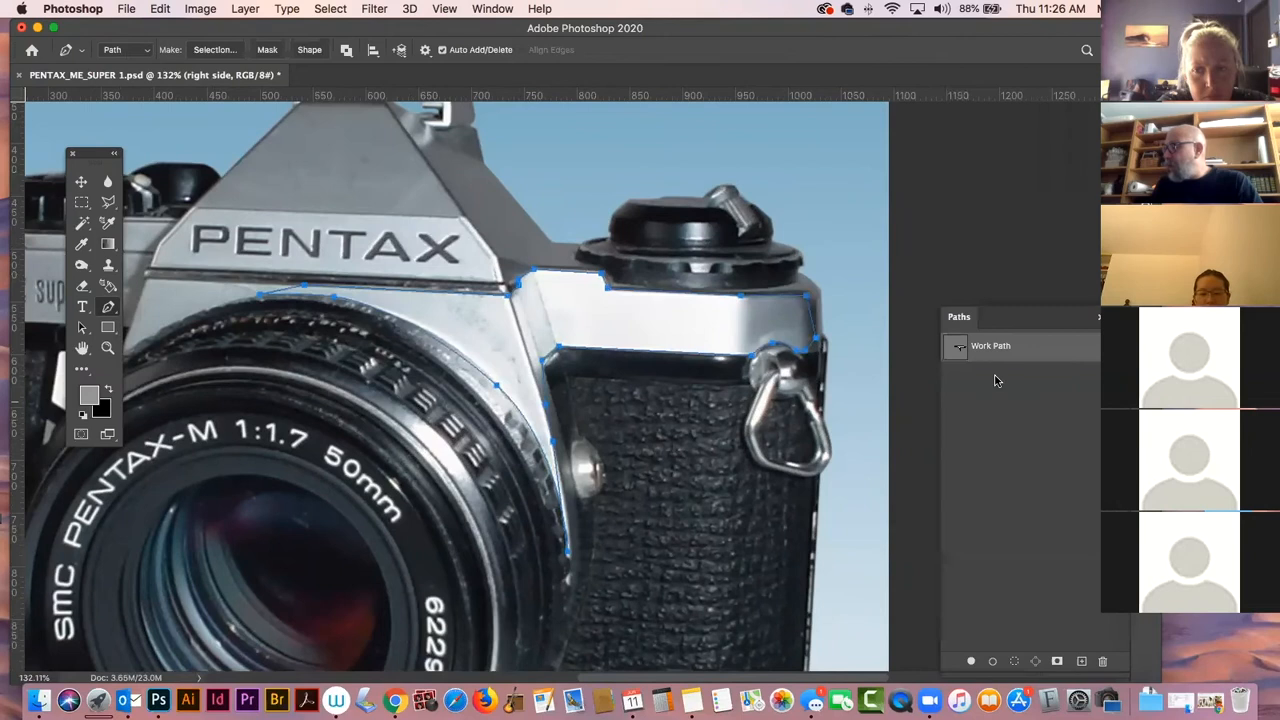
left_click(964, 348, "super")
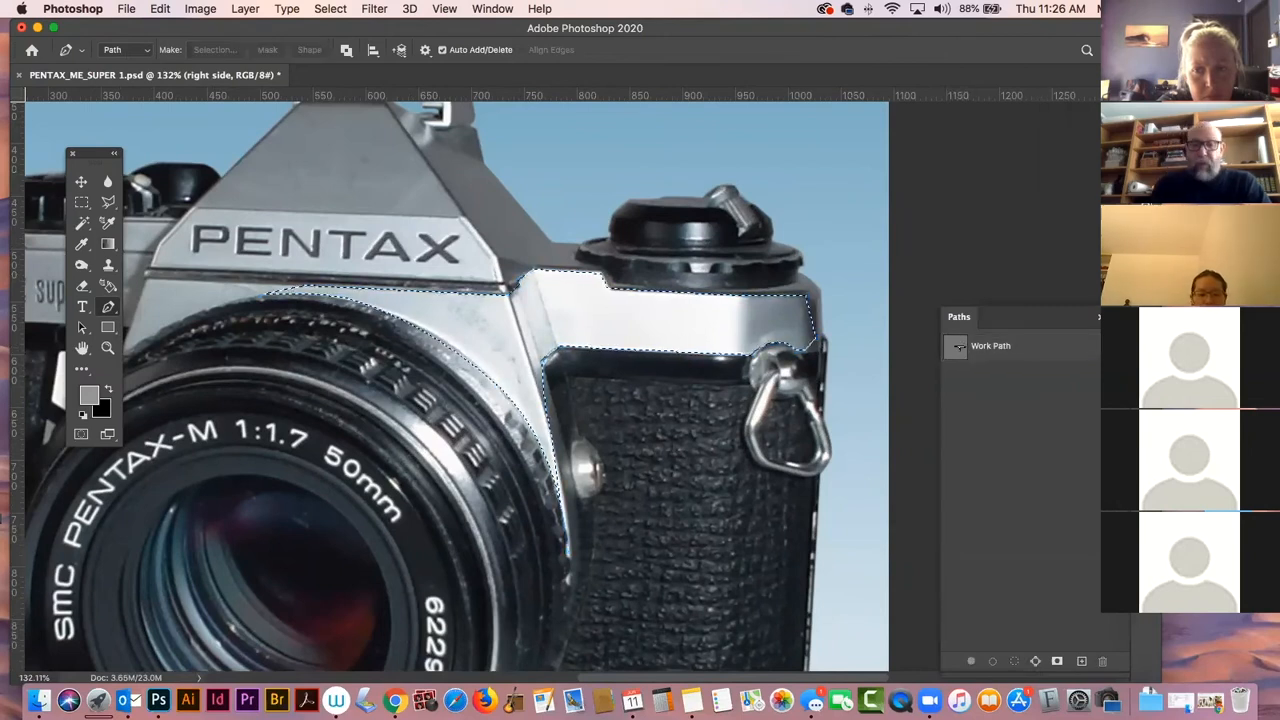
Fill the selected silver right side with a horizontal grey gradient on the right side layer, running across the plate to its outer end.
key("super+minus")
key("super+minus")
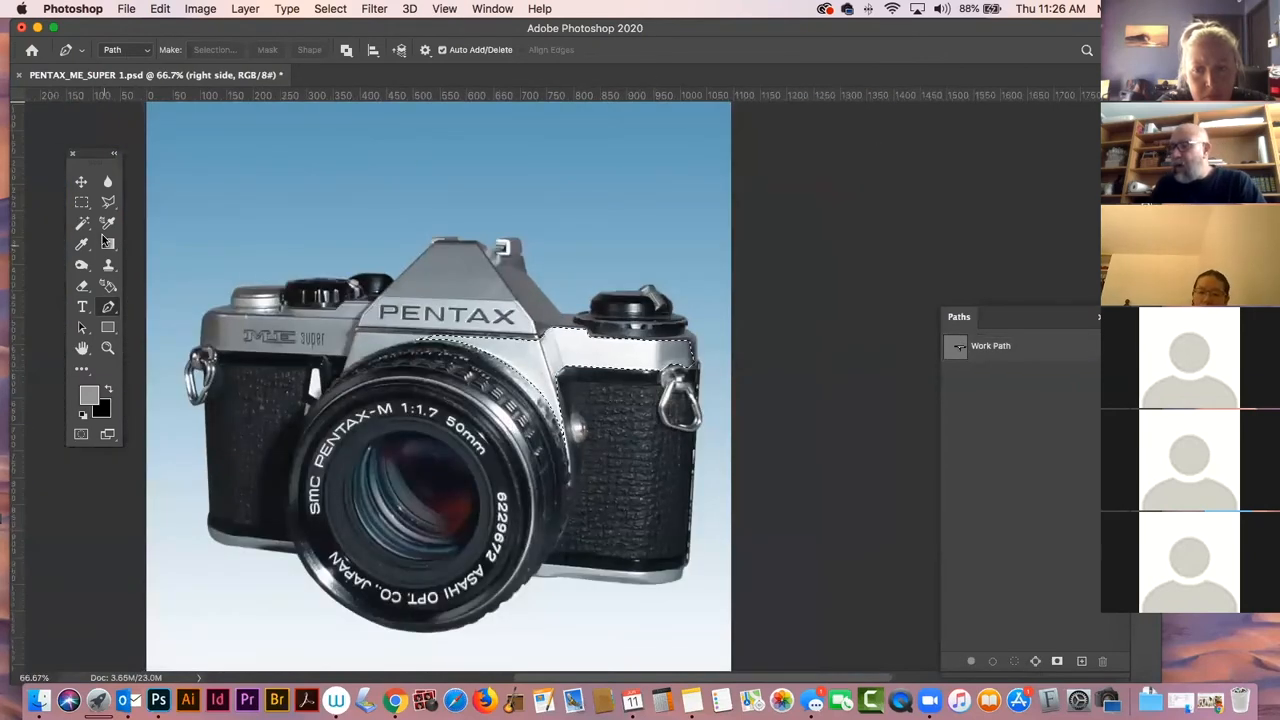
left_click(107, 243)
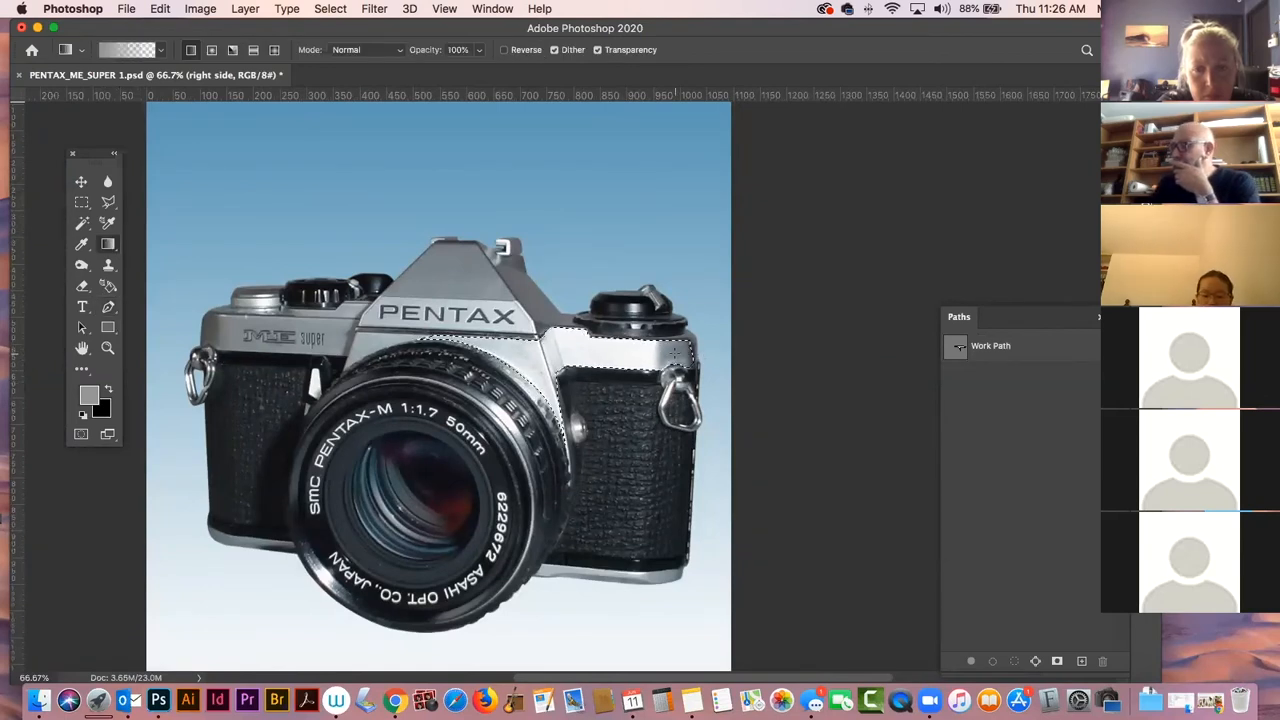
left_click_drag(542, 351, 756, 352)
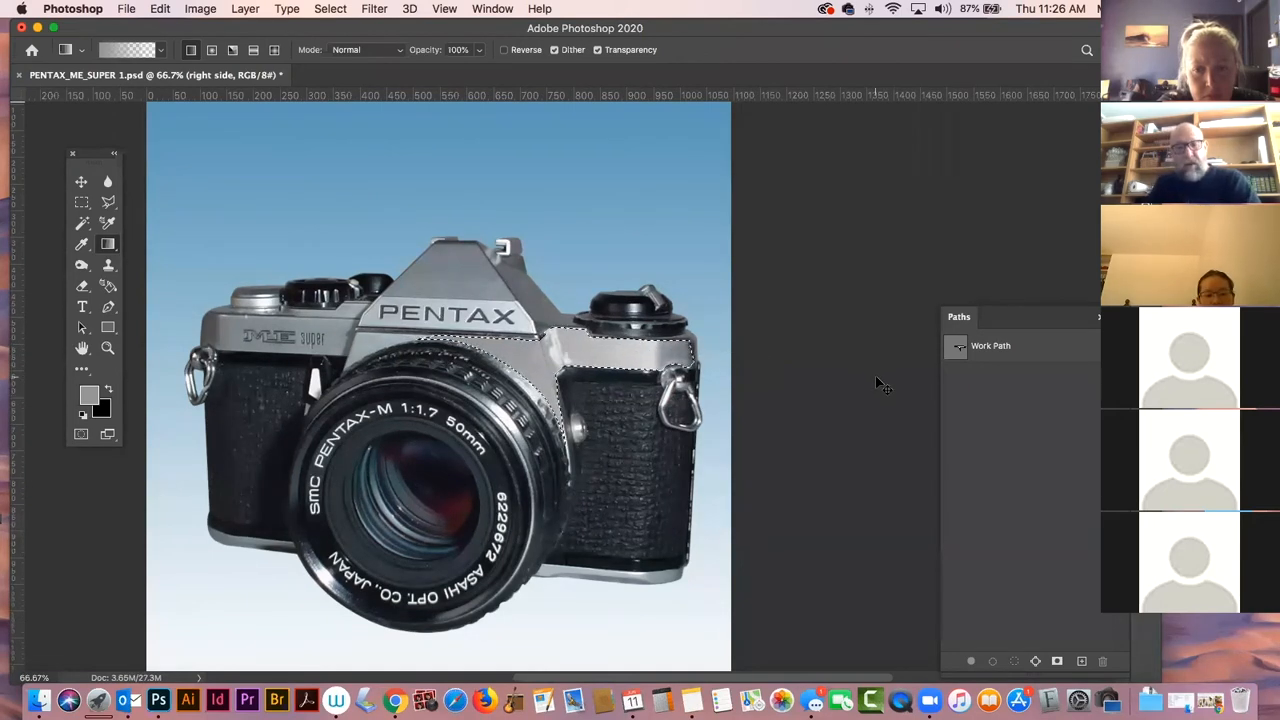
Deselect the silver area and move the right side layer above the stamp layer.
key("super+d")
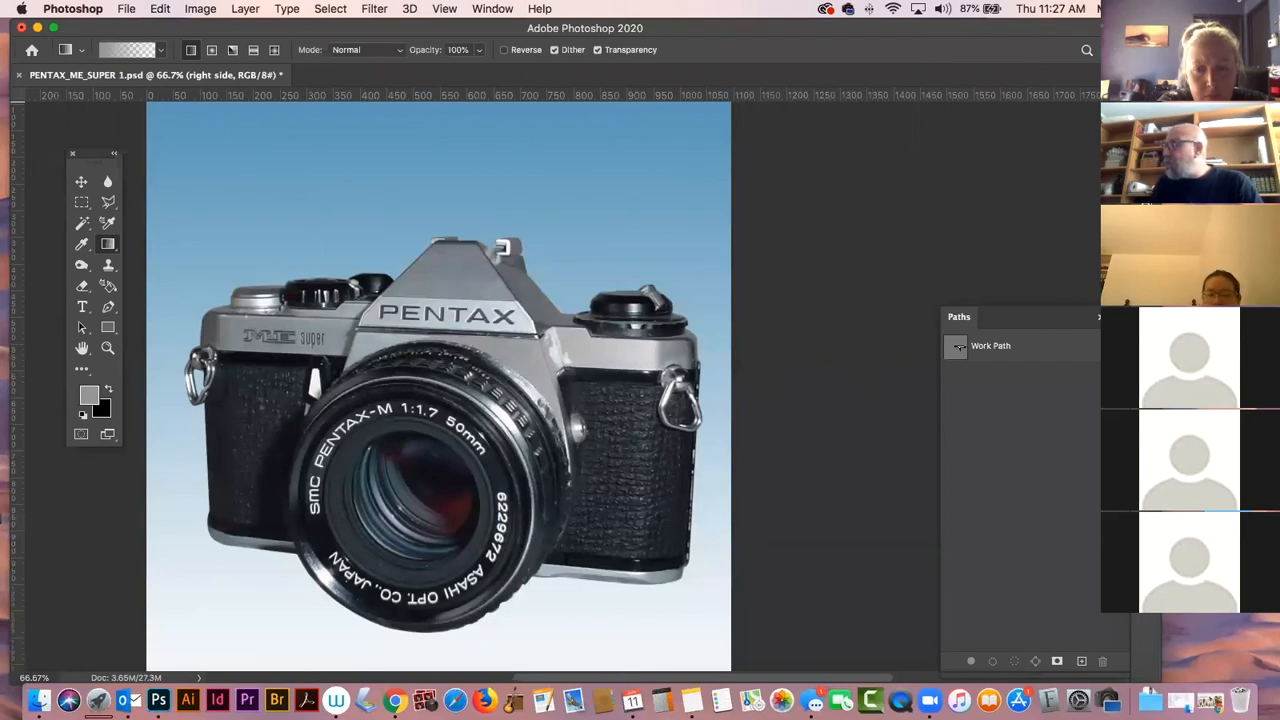
key("F7")
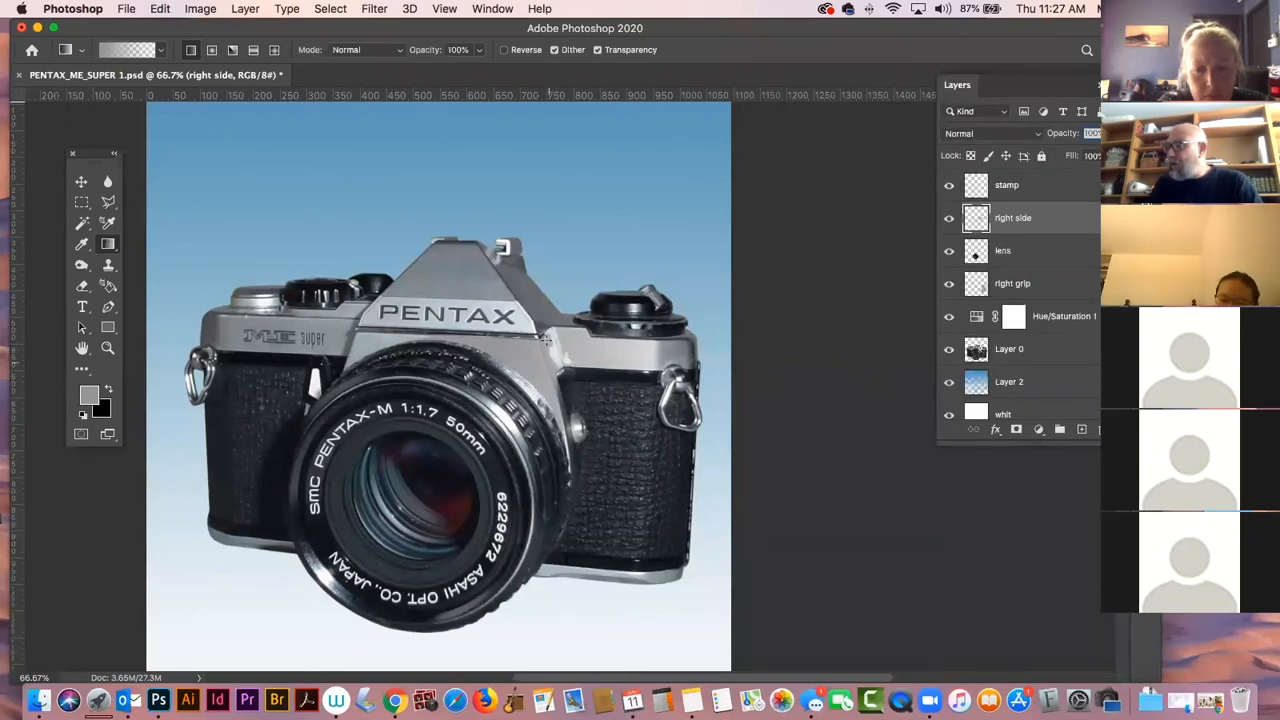
left_click_drag(1052, 222, 1056, 180)
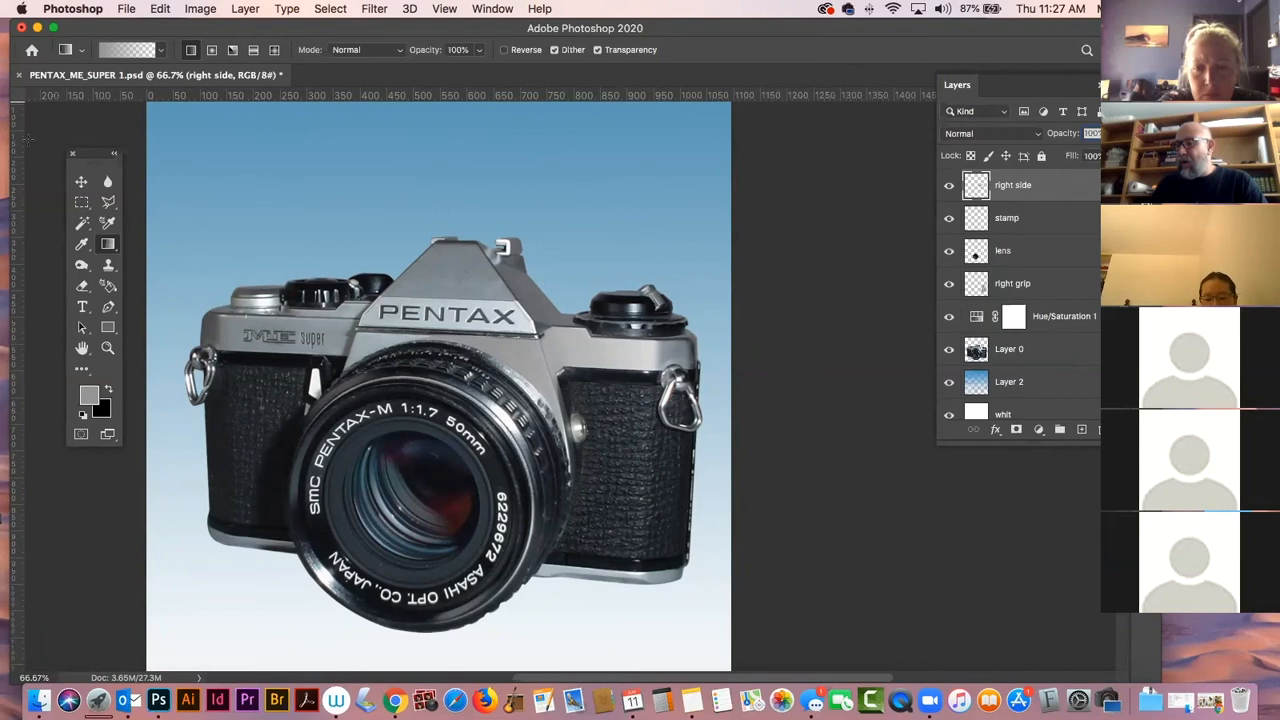
Select the camera photo on Layer 0 and reduce its saturation to -33 with Hue/Saturation.
left_click(81, 180)
left_click(408, 287)
key("super+u")
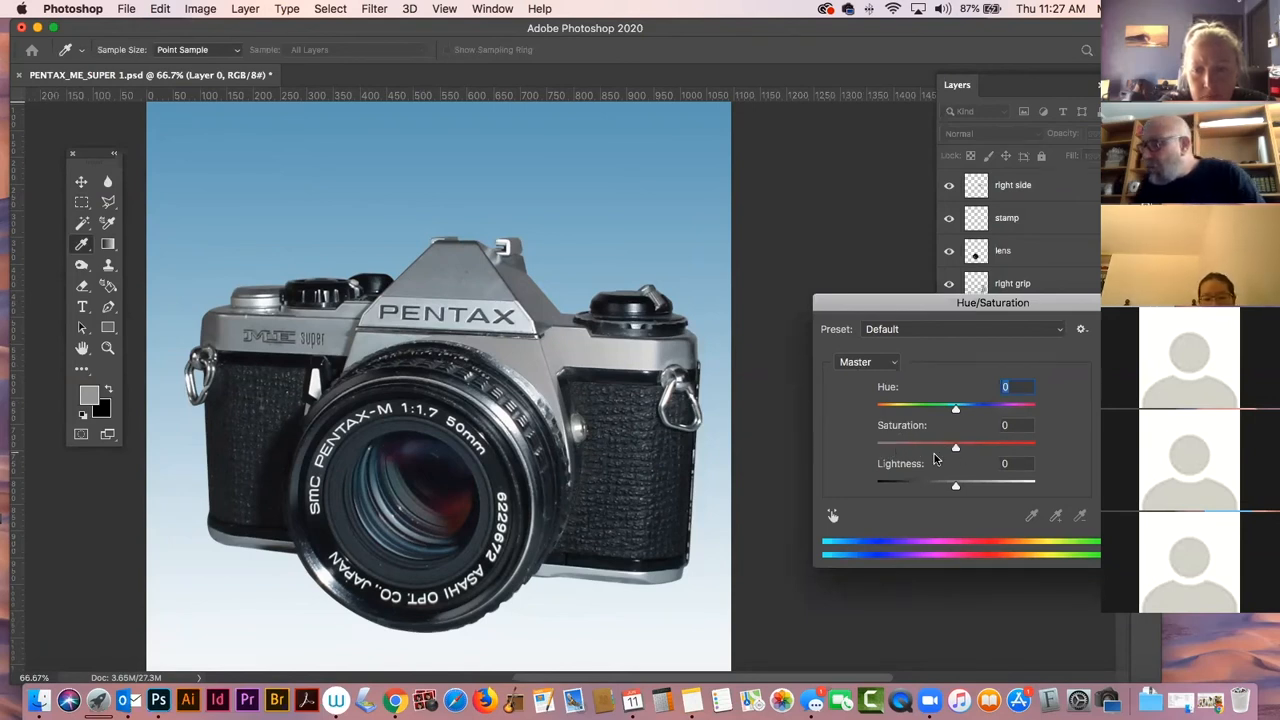
left_click_drag(957, 448, 931, 451)
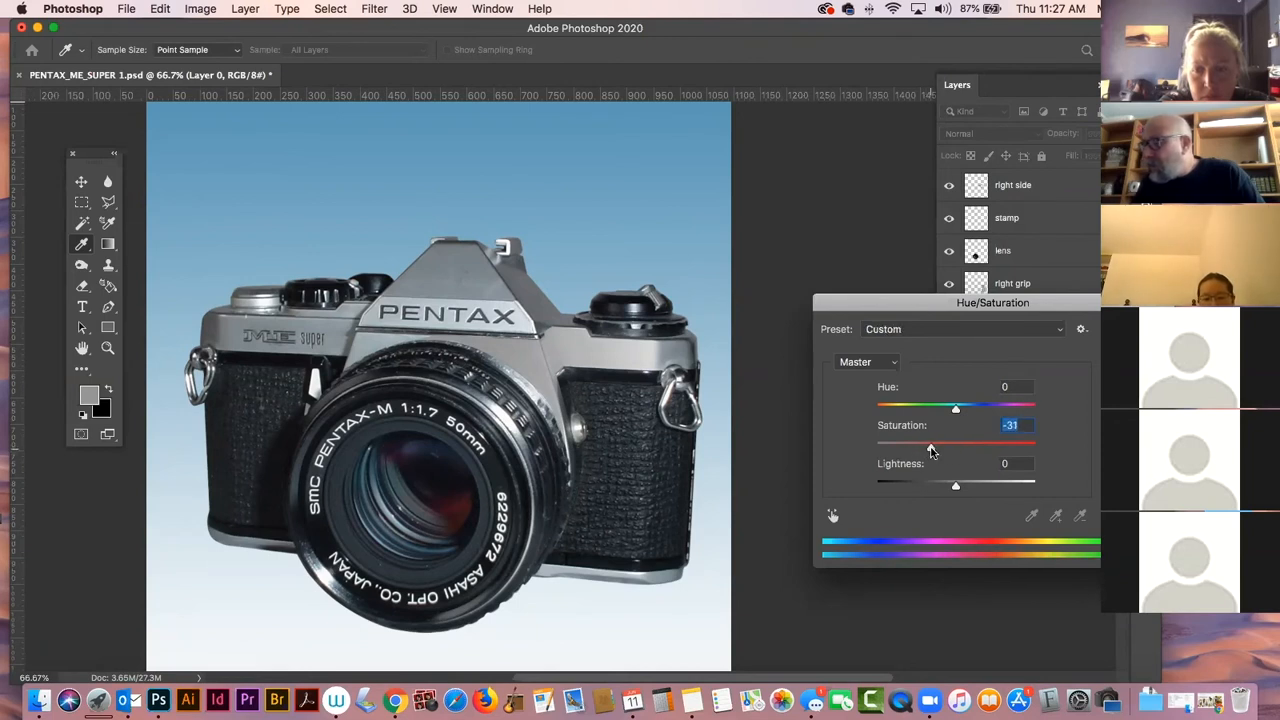
key("Return")
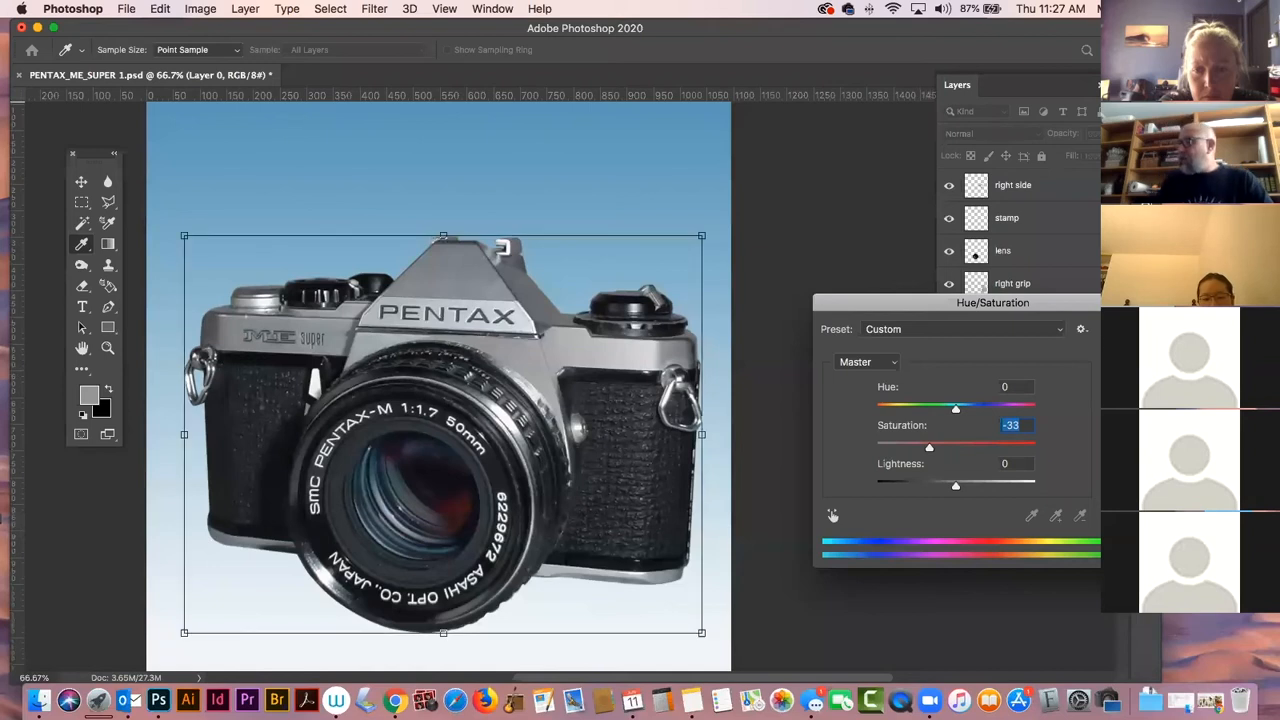
Set the right side layer's blend mode to Multiply and deselect all layers.
left_click(1018, 221)
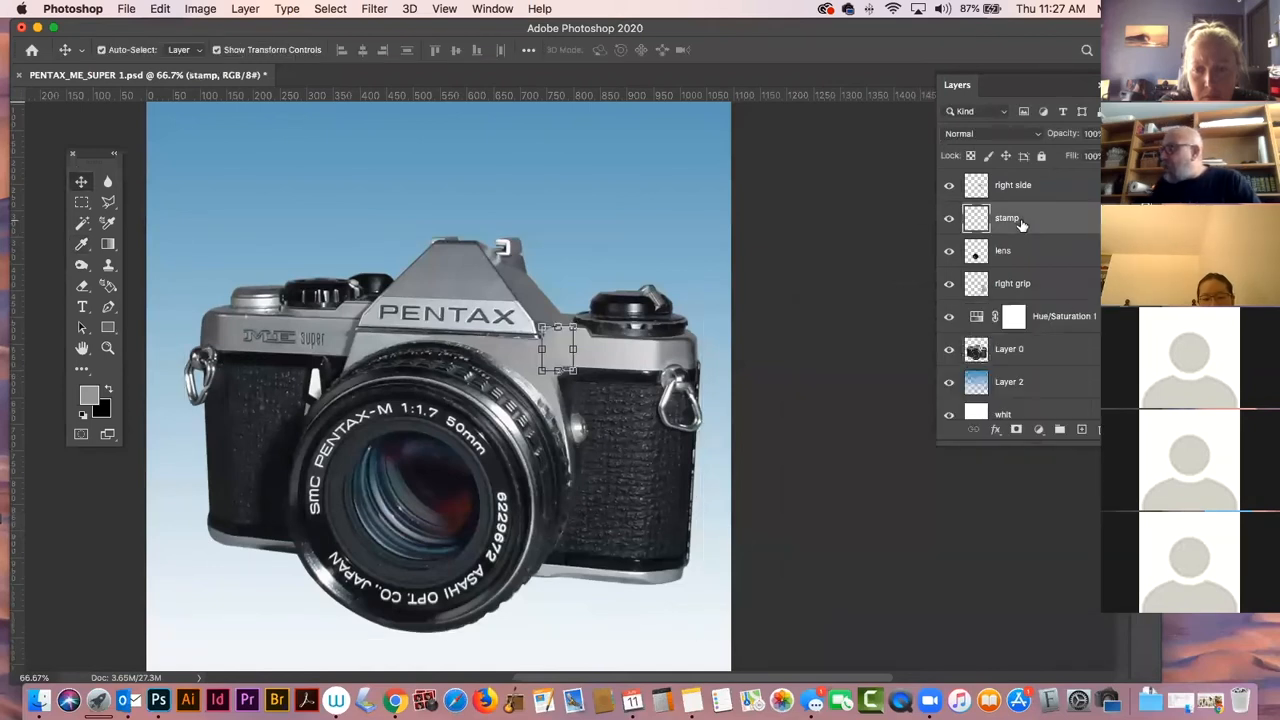
left_click(1020, 184)
left_click(993, 133)
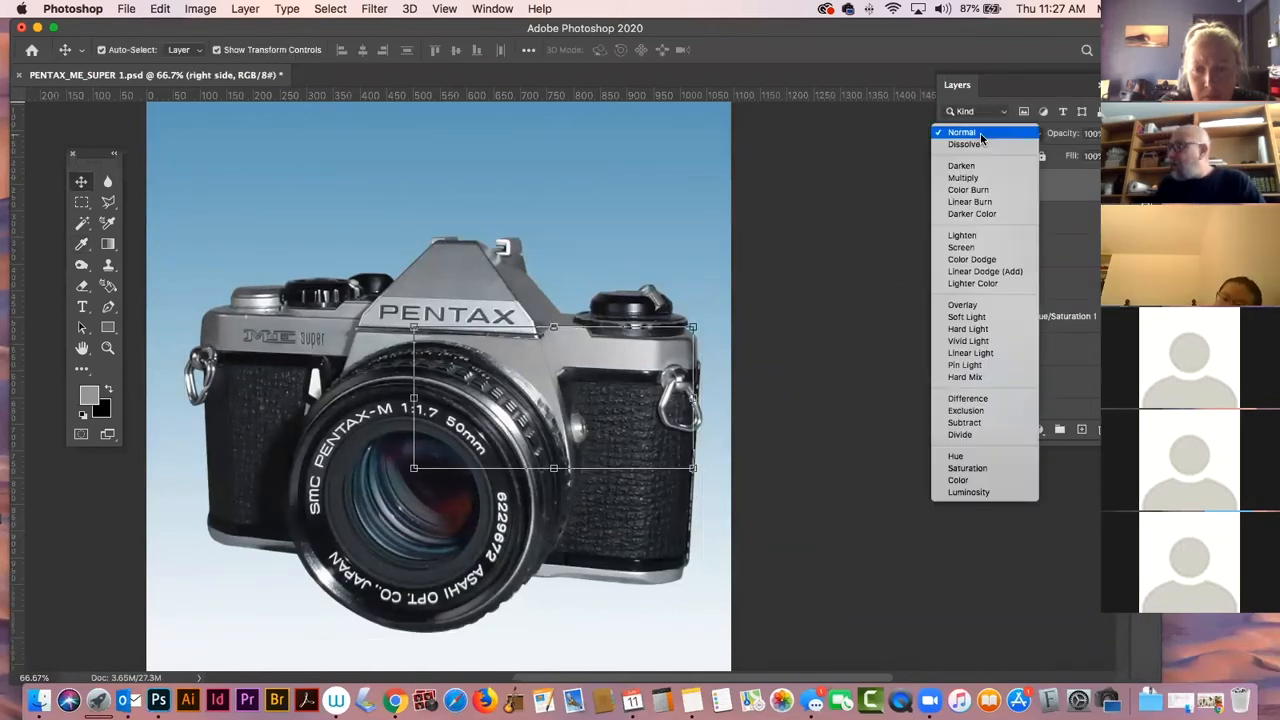
left_click(963, 178)
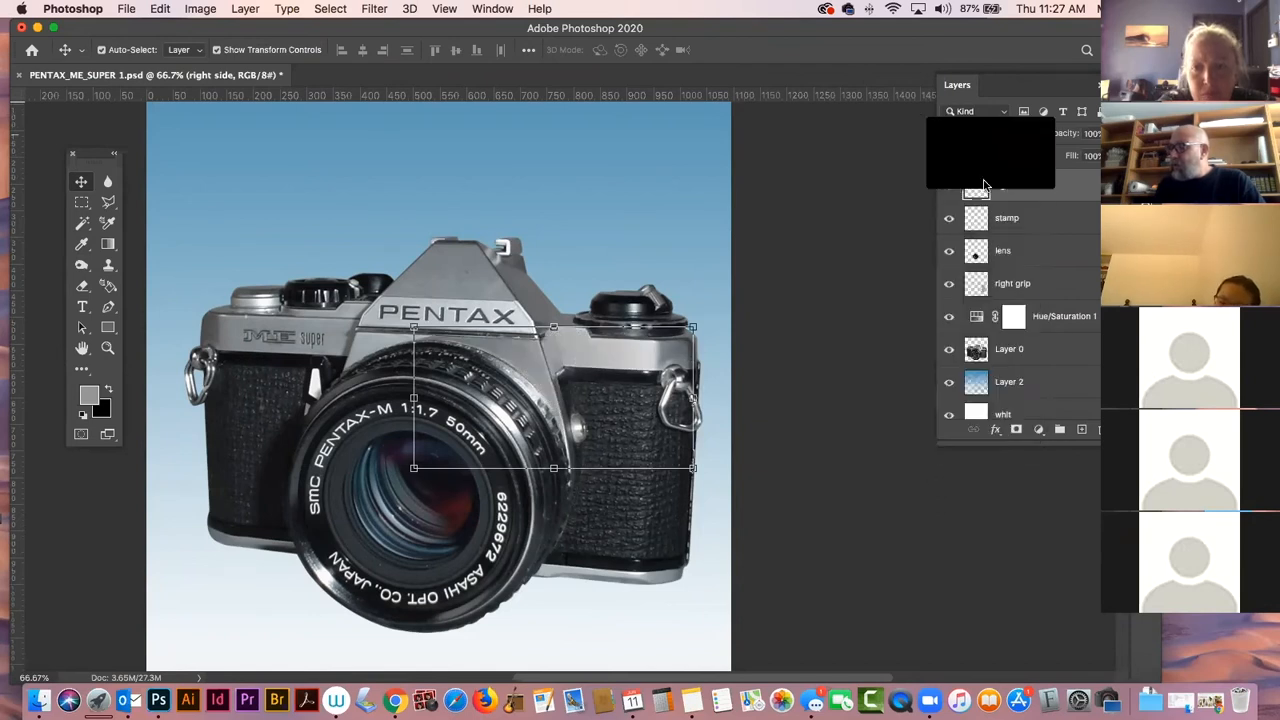
left_click(93, 123)
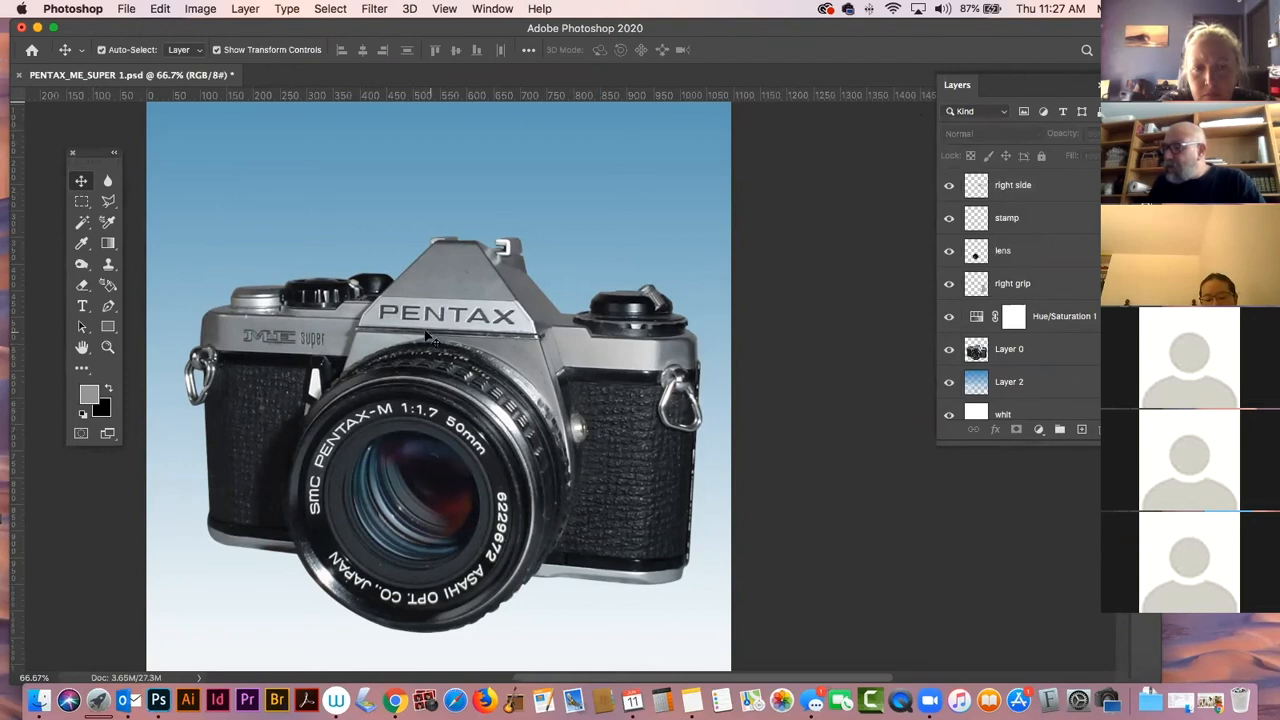
Lighten the right side layer with Levels by setting the midtone input to 1.48, and deselect the layer.
left_click(518, 350)
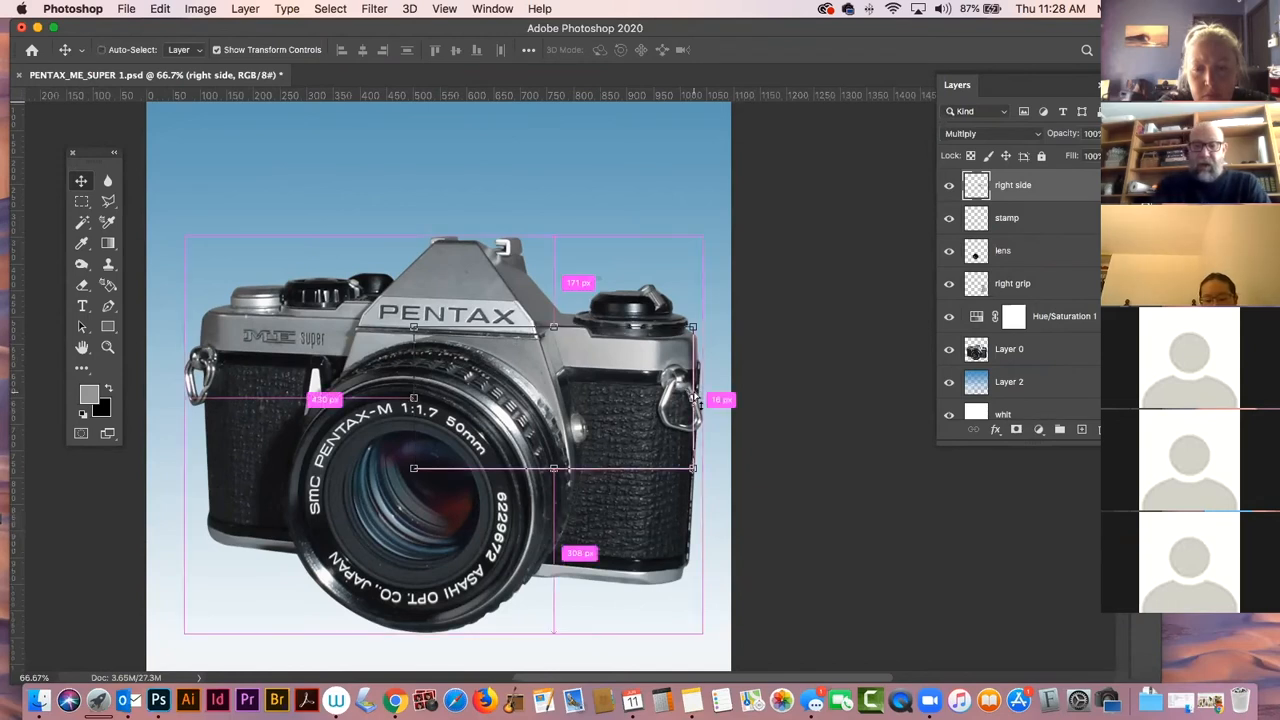
key("super+l")
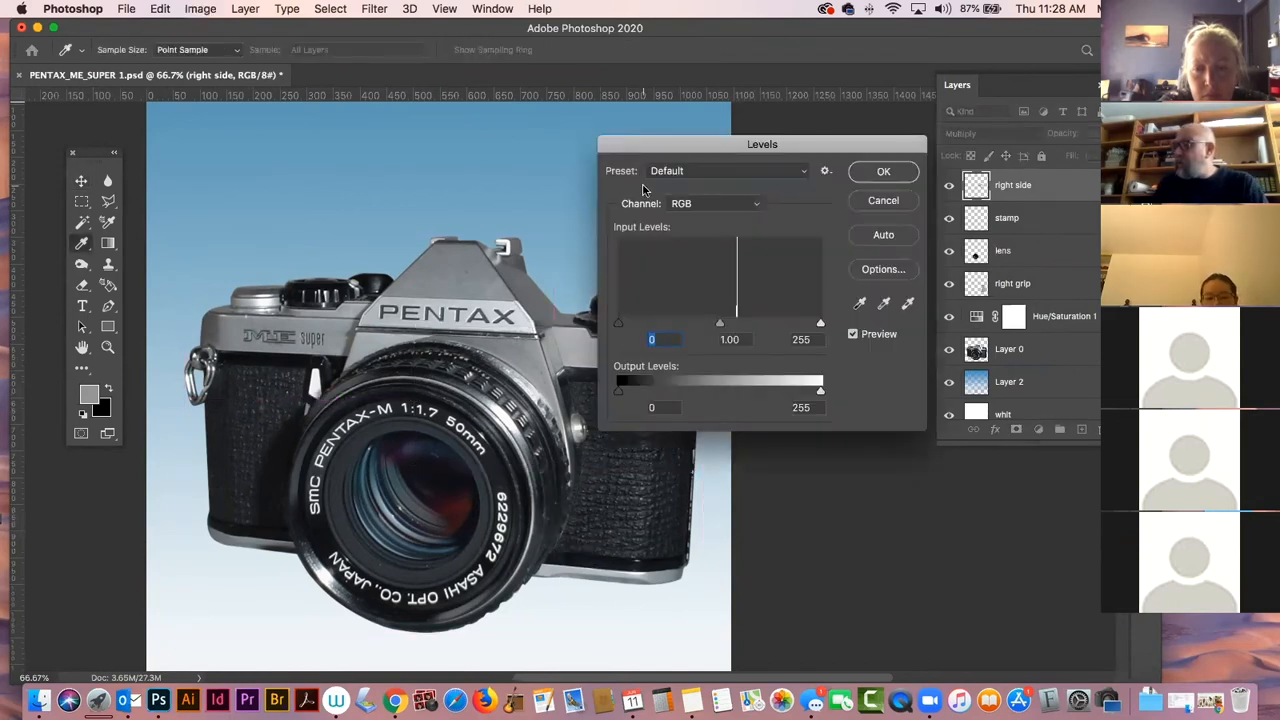
left_click_drag(669, 147, 817, 250)
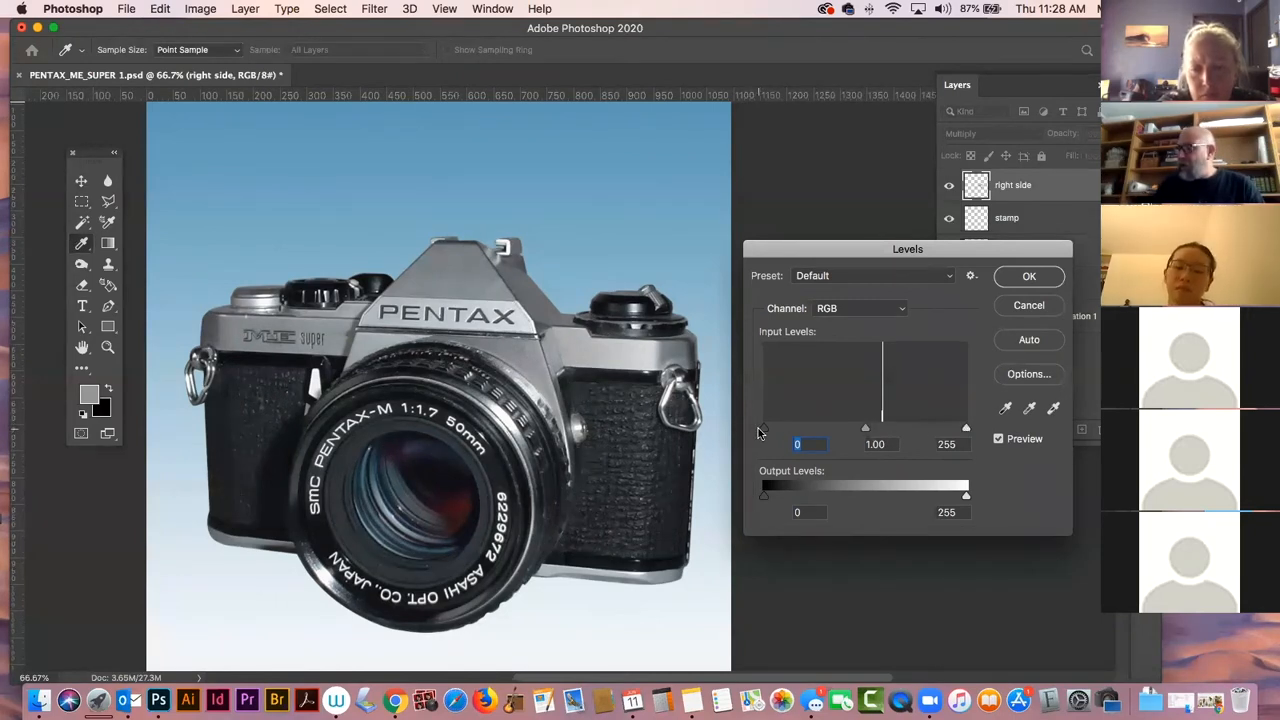
left_click_drag(865, 432, 839, 428)
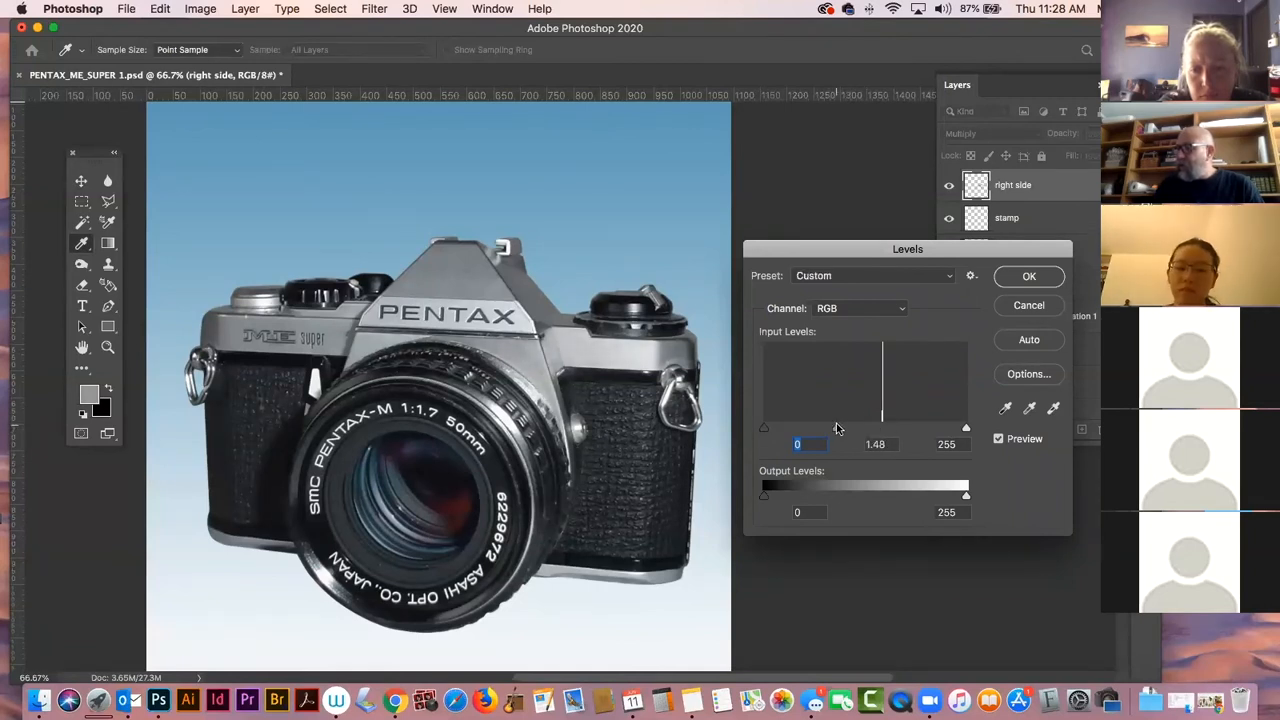
left_click(1029, 276)
key("v")
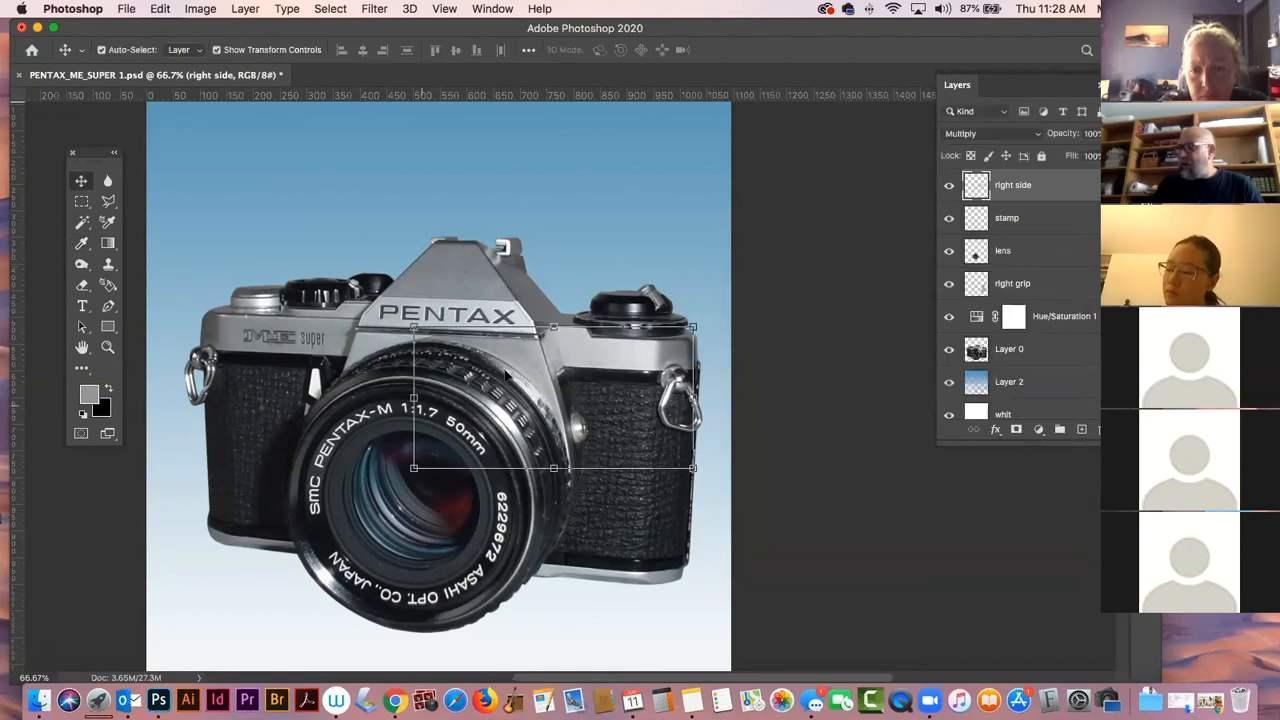
left_click(760, 302)
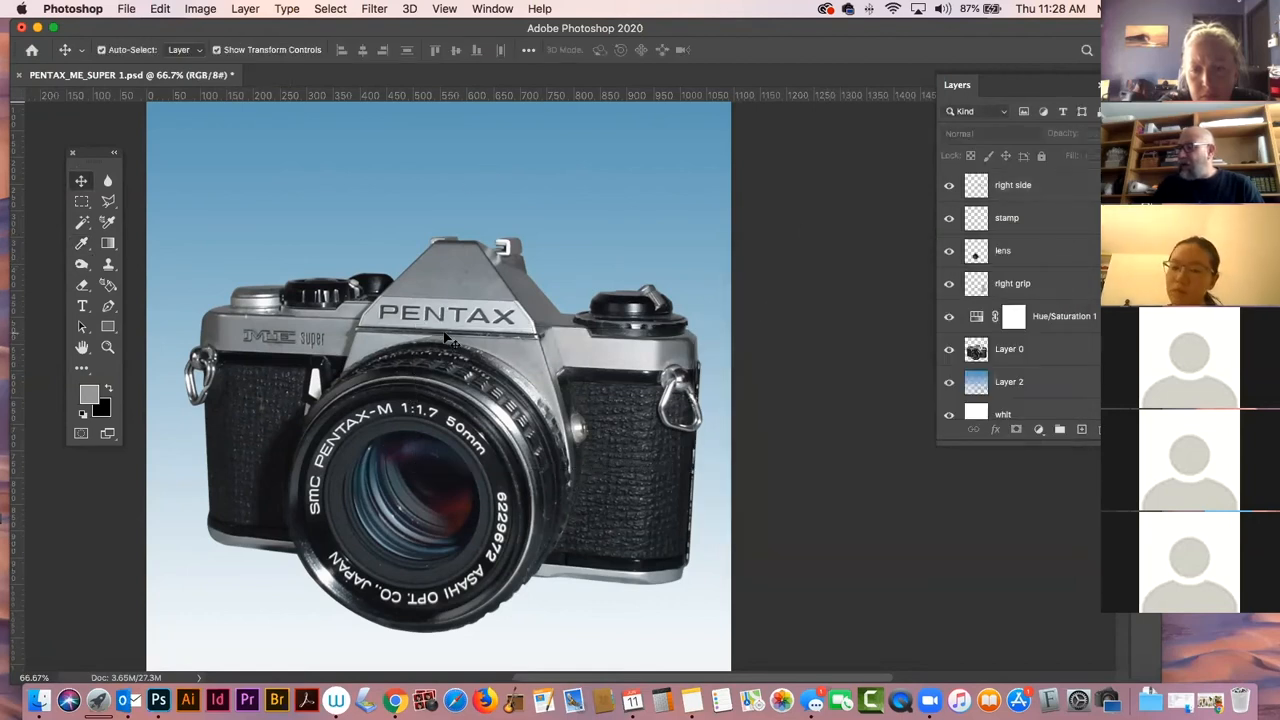
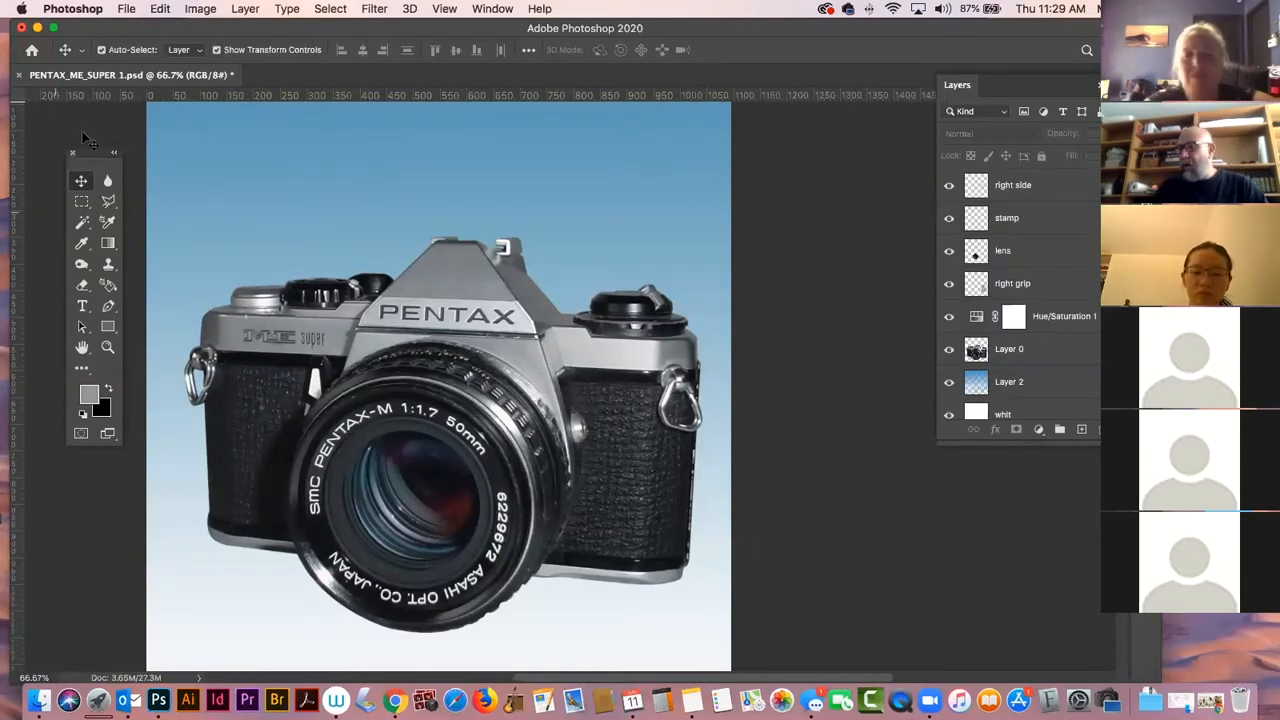
Hide the right side layer and outline the silver area under the dial, beside the grip and around the lens with the Polygonal Lasso.
left_click(548, 380)
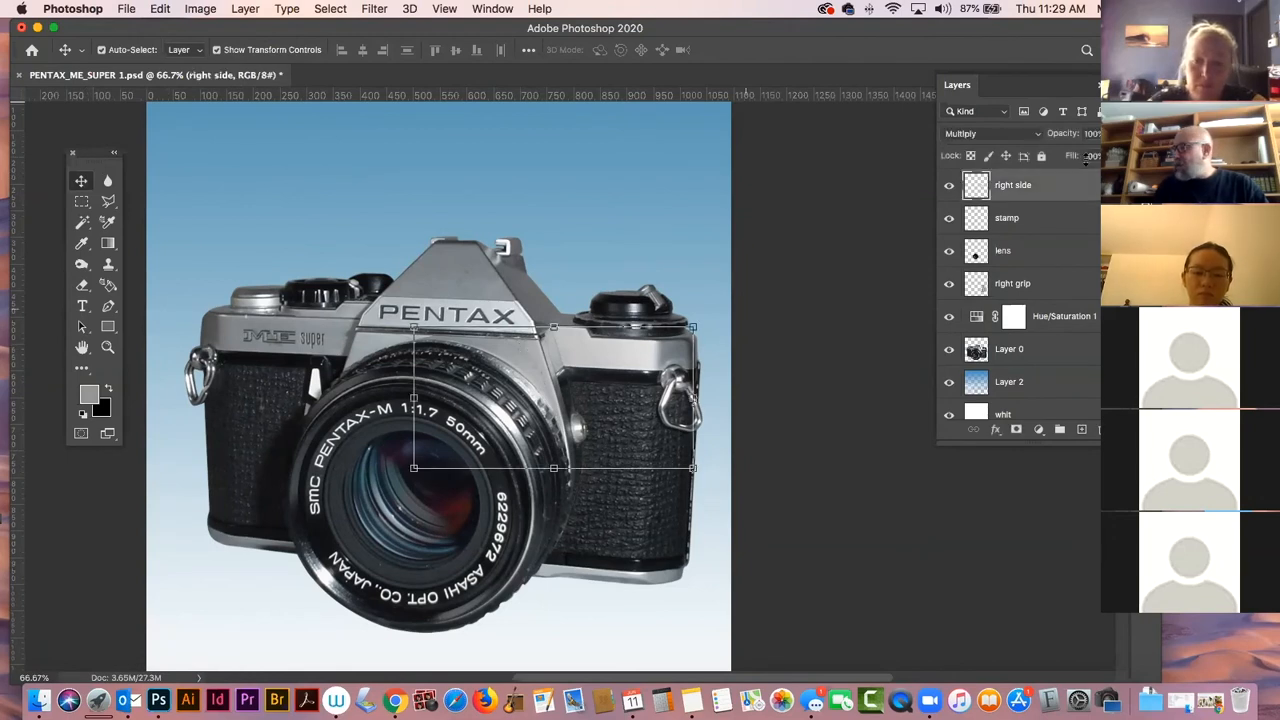
left_click(949, 185)
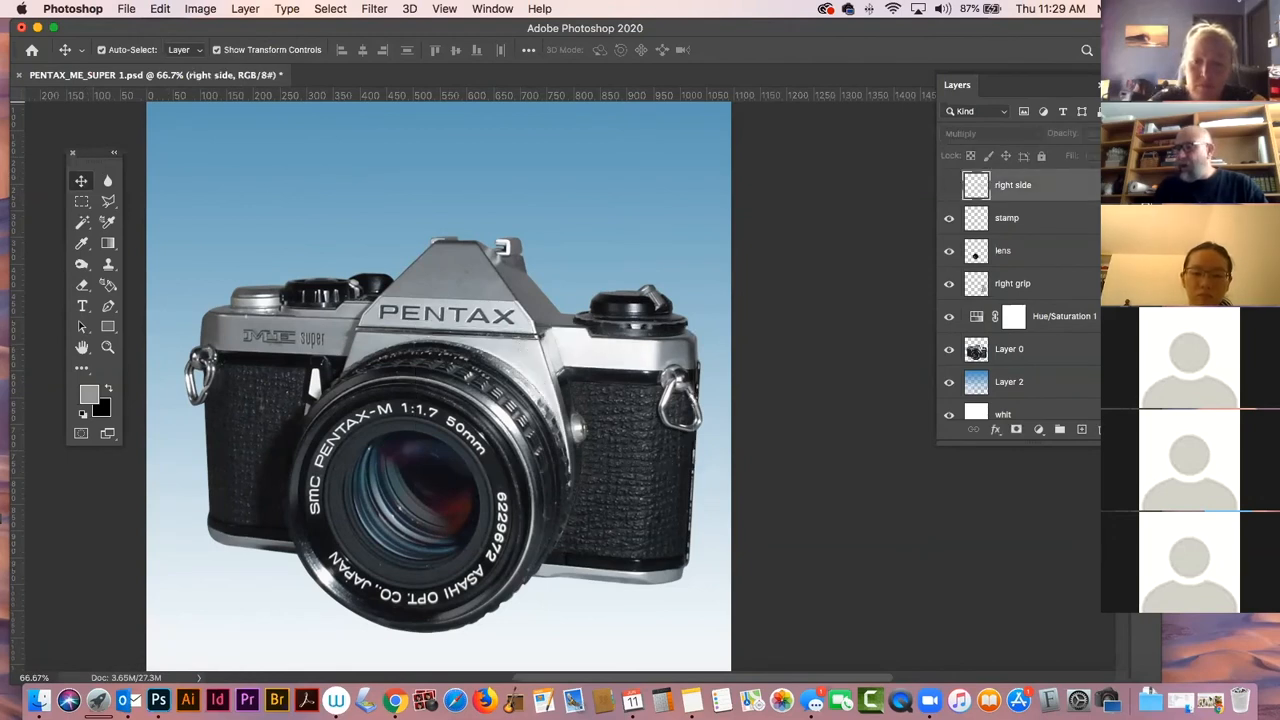
left_click(108, 201)
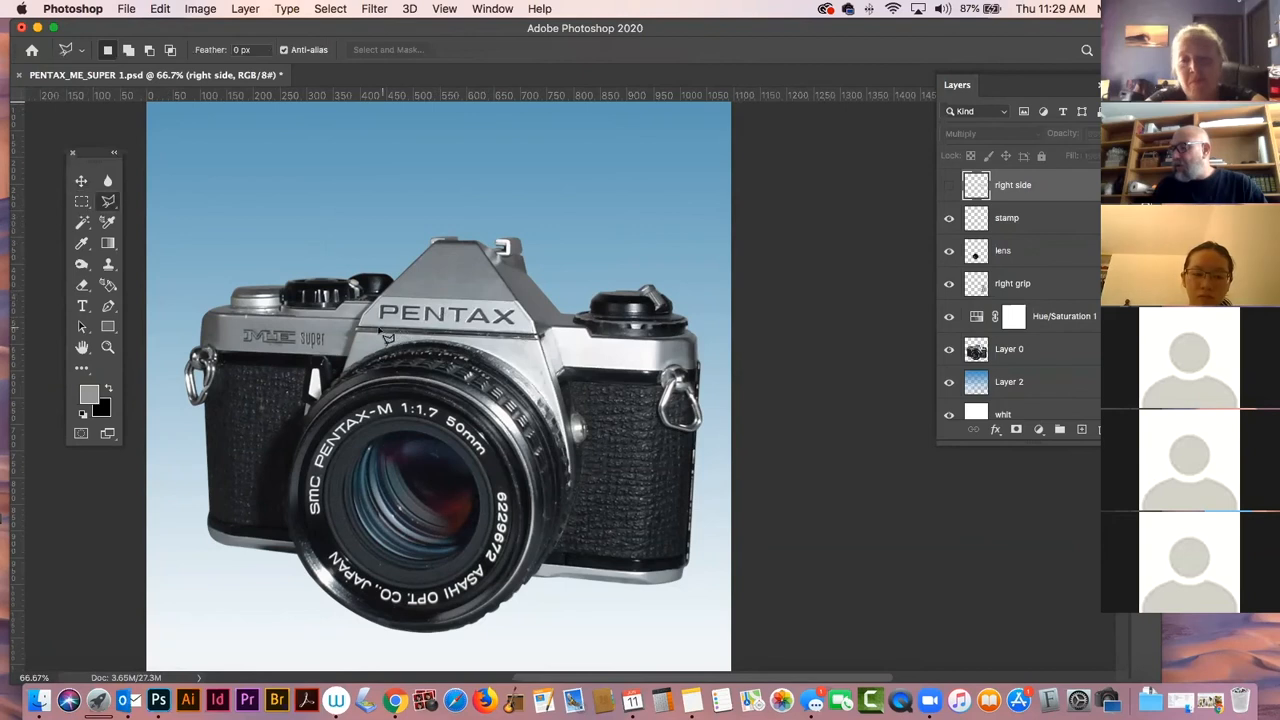
left_click(549, 328)
left_click(586, 330)
left_click(590, 339)
left_click(659, 342)
left_click(659, 368)
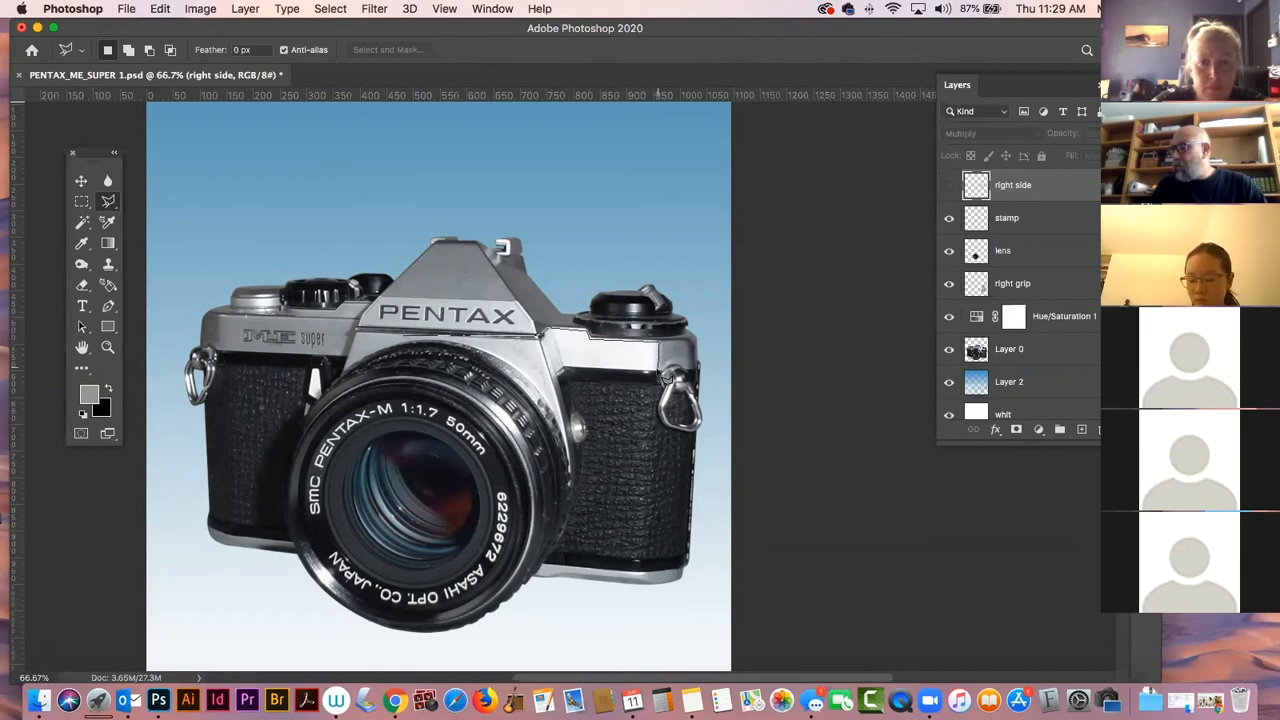
left_click(558, 374)
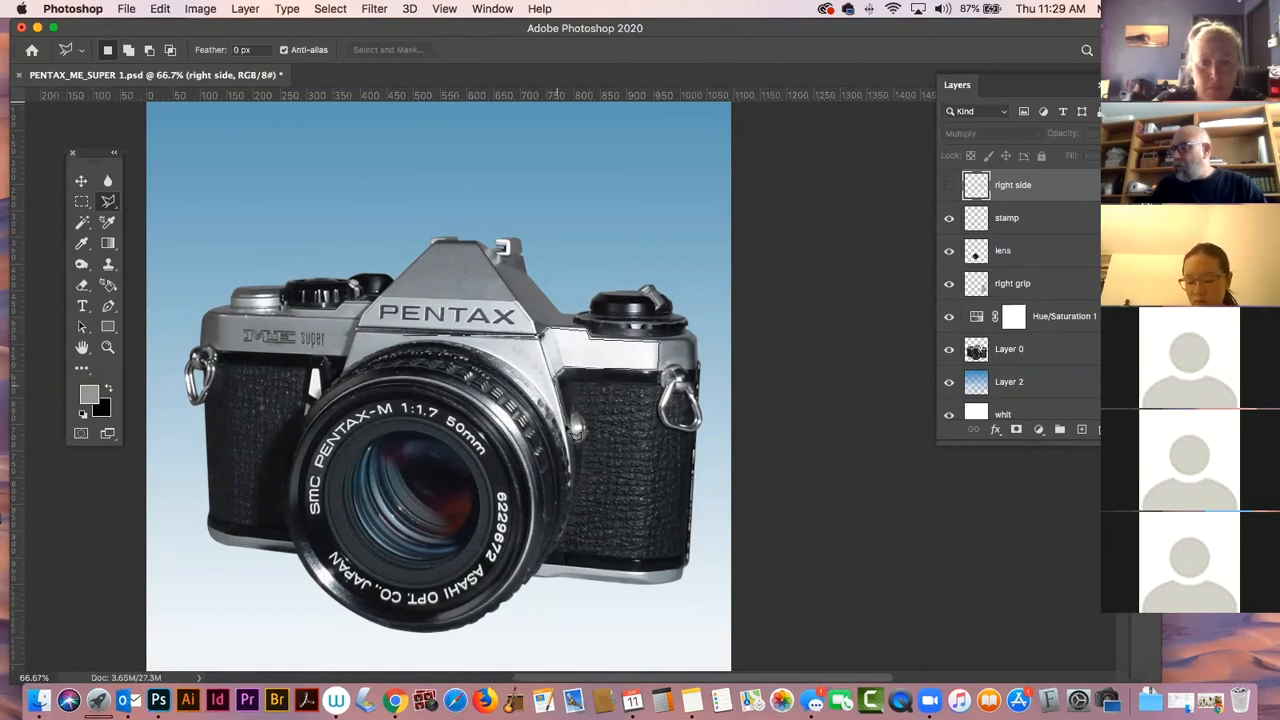
left_click(569, 465)
left_click(532, 379)
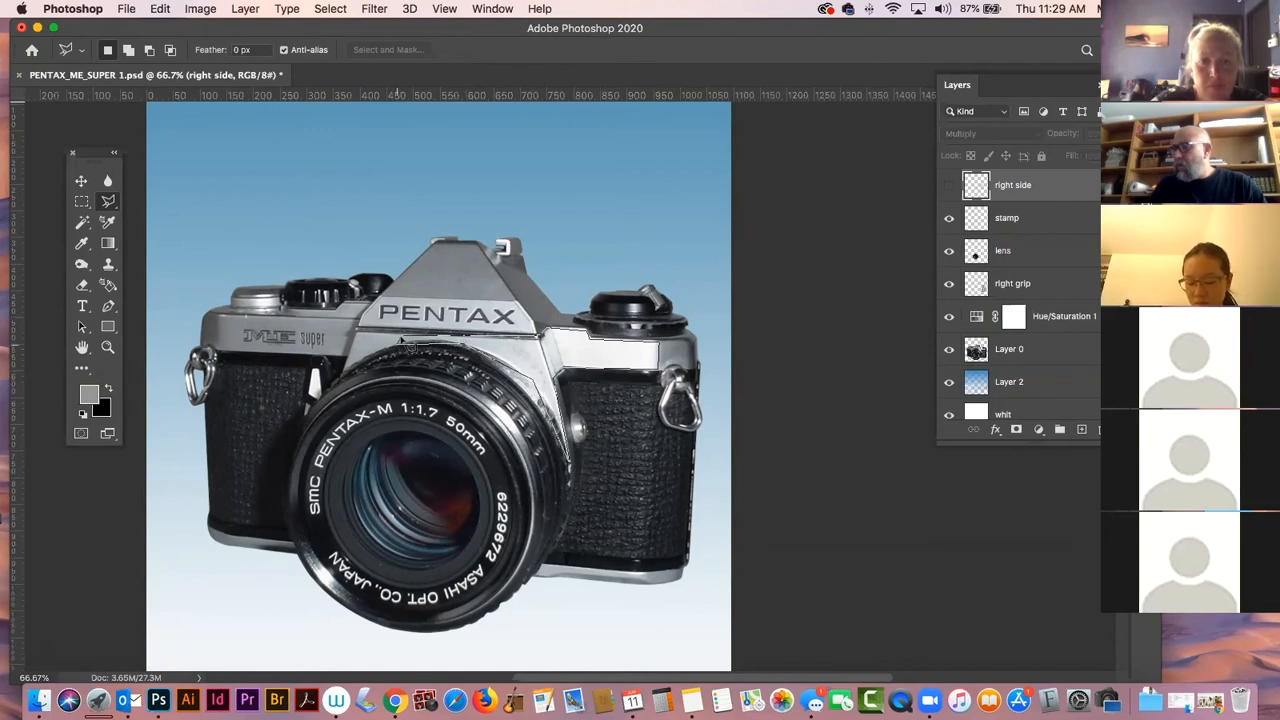
double_click(404, 341)
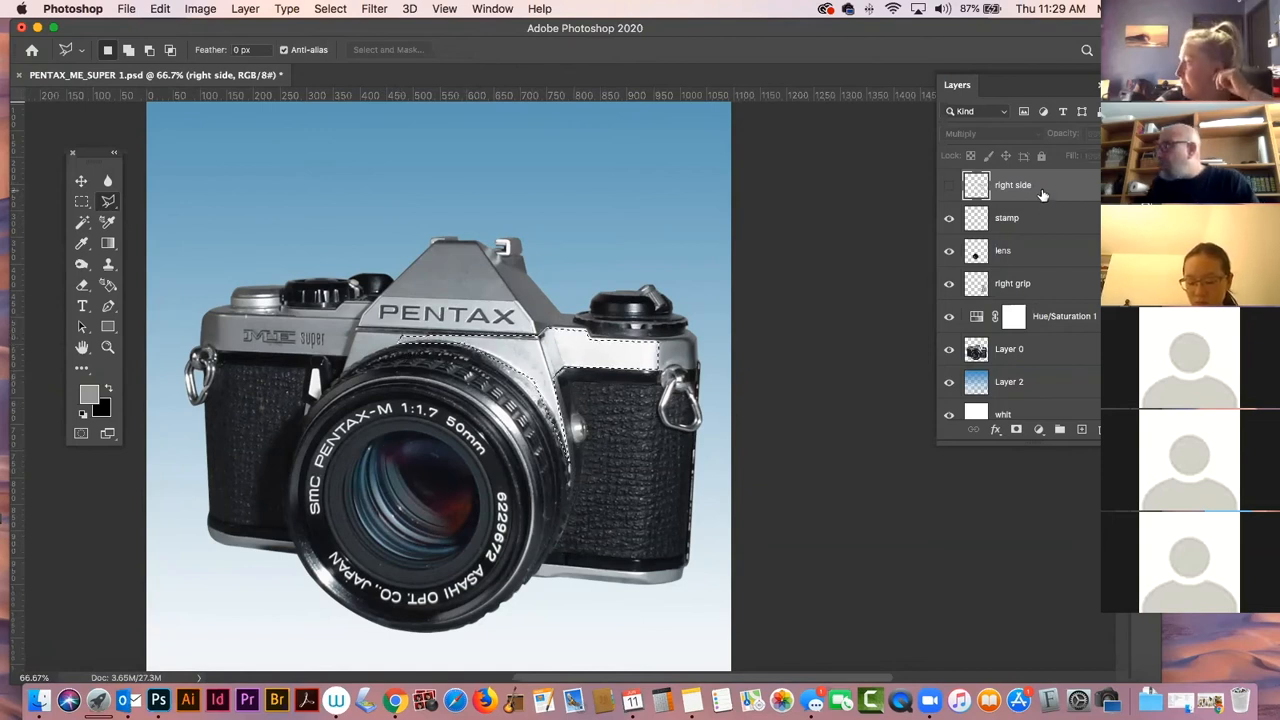
Fill the lassoed area with the grey foreground colour on a new layer and set that layer's blend mode to Multiply.
left_click(1081, 429)
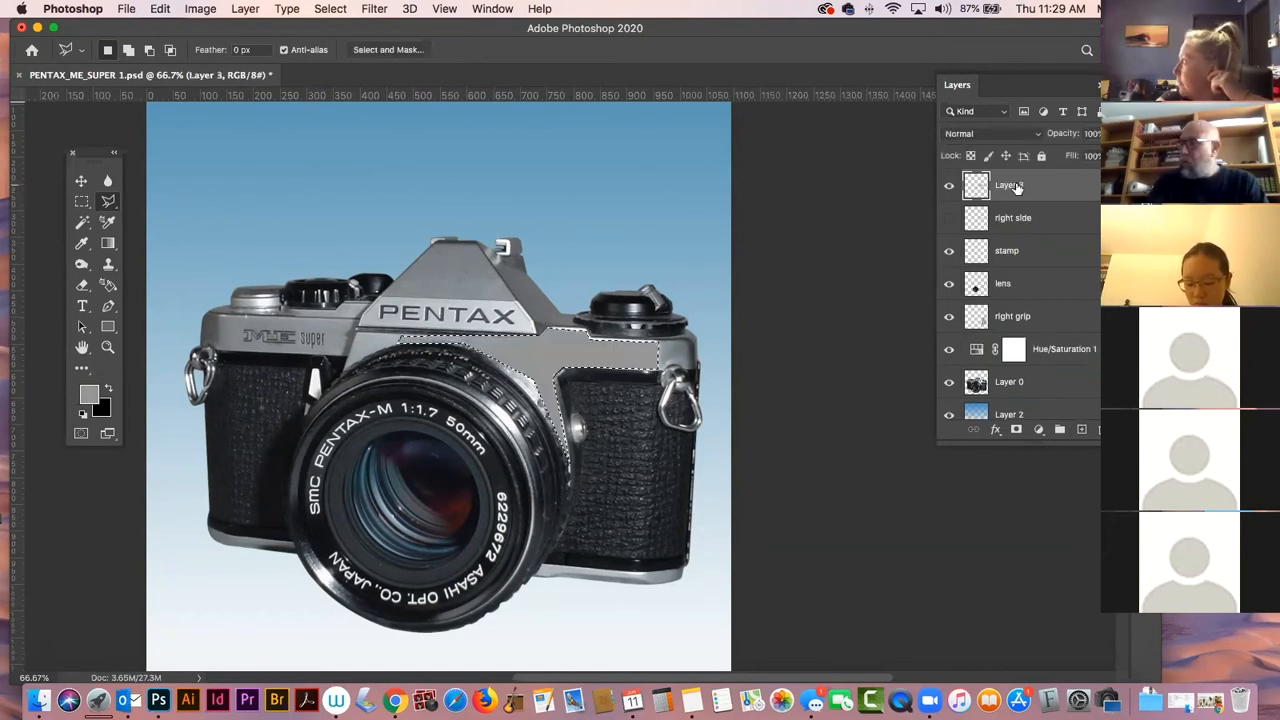
key("super+d")
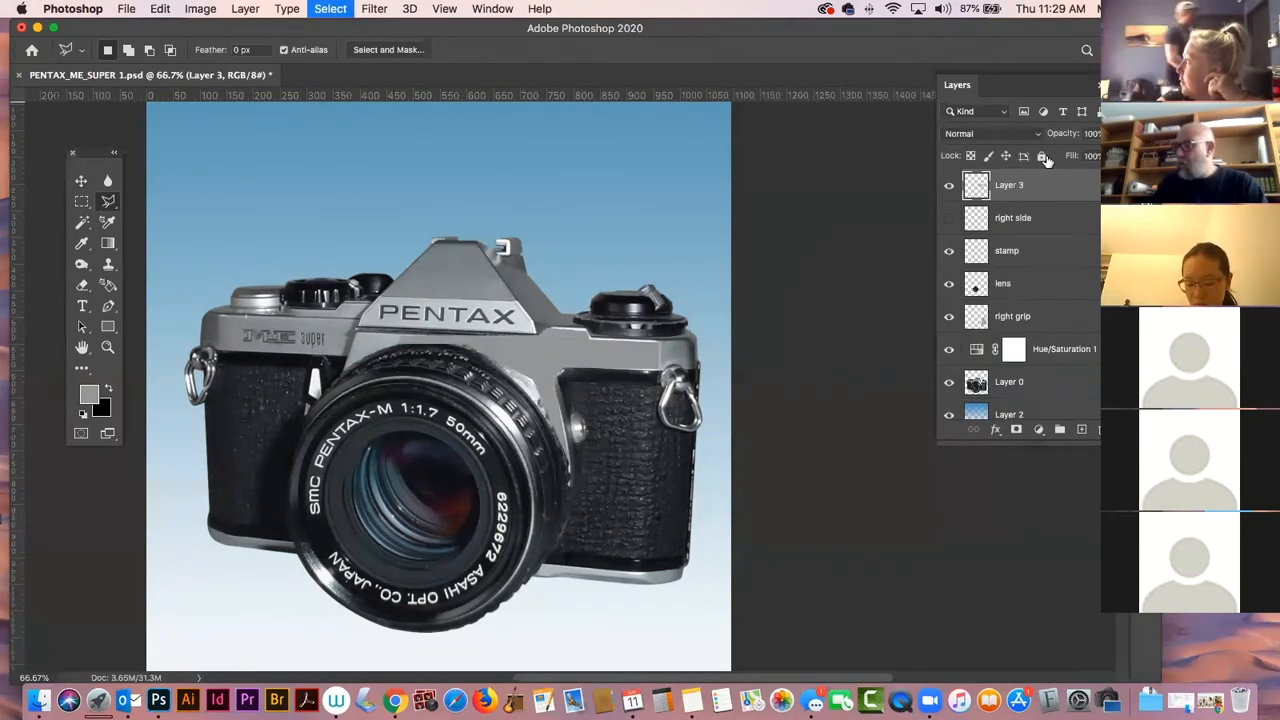
left_click(1018, 133)
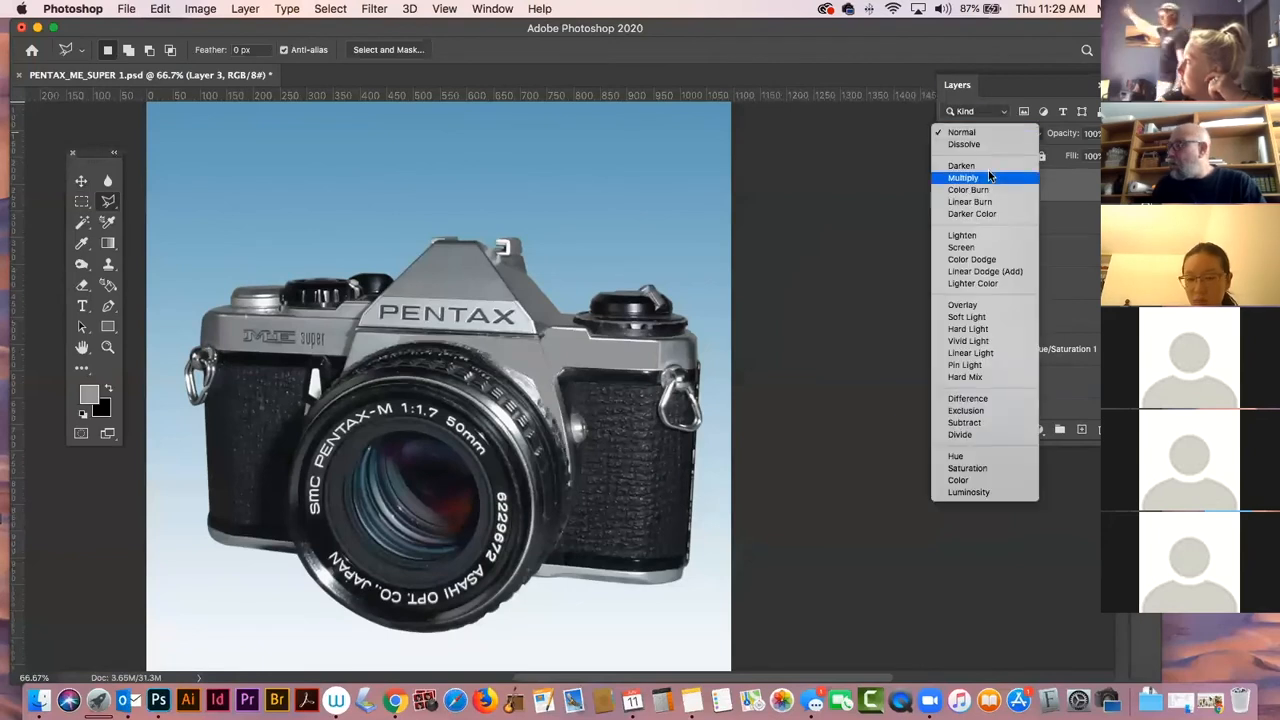
left_click(987, 177)
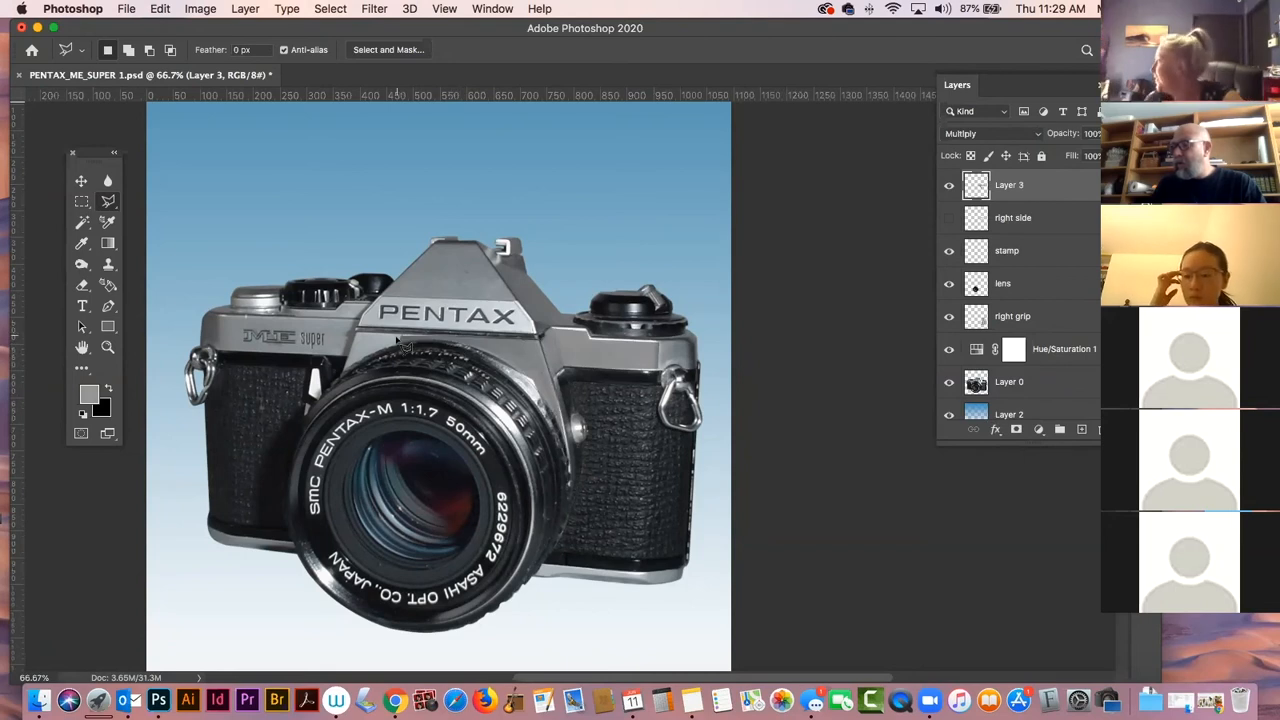
left_click(81, 180)
left_click(110, 148)
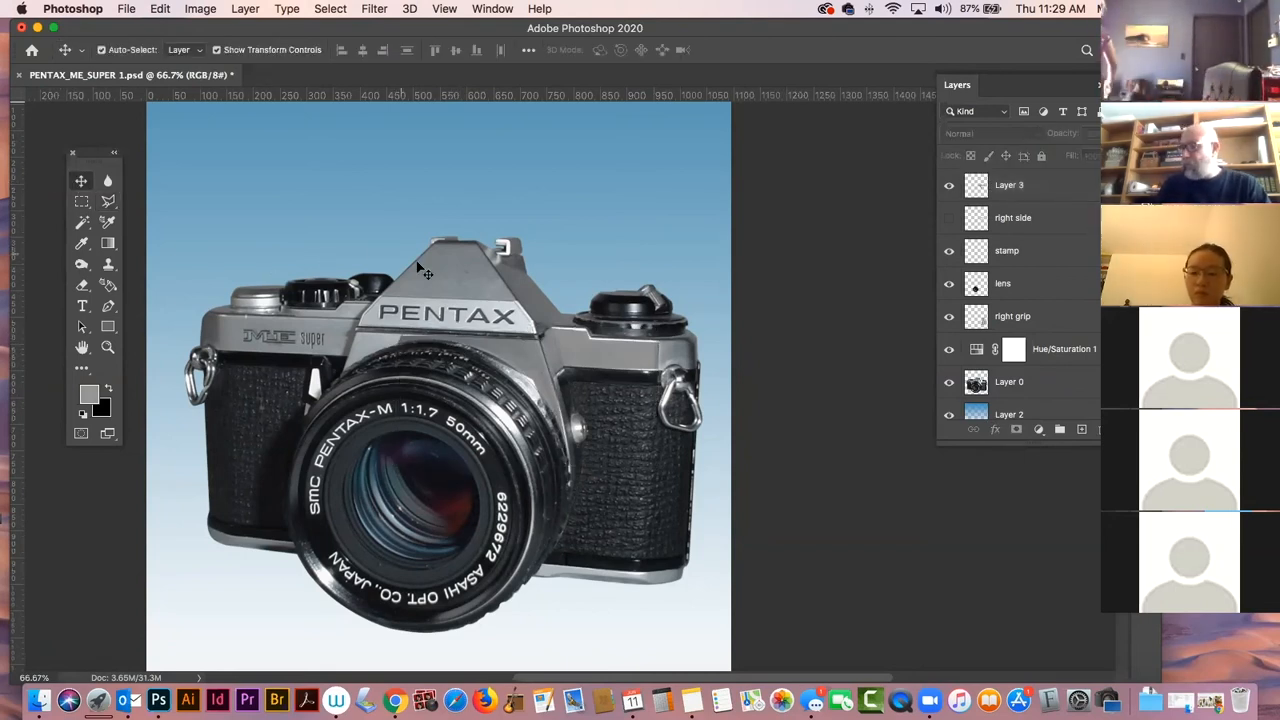
Delete the grey fill layer, Layer 3, and make the right side layer visible again with no layer selected.
left_click(559, 350)
key("Delete")
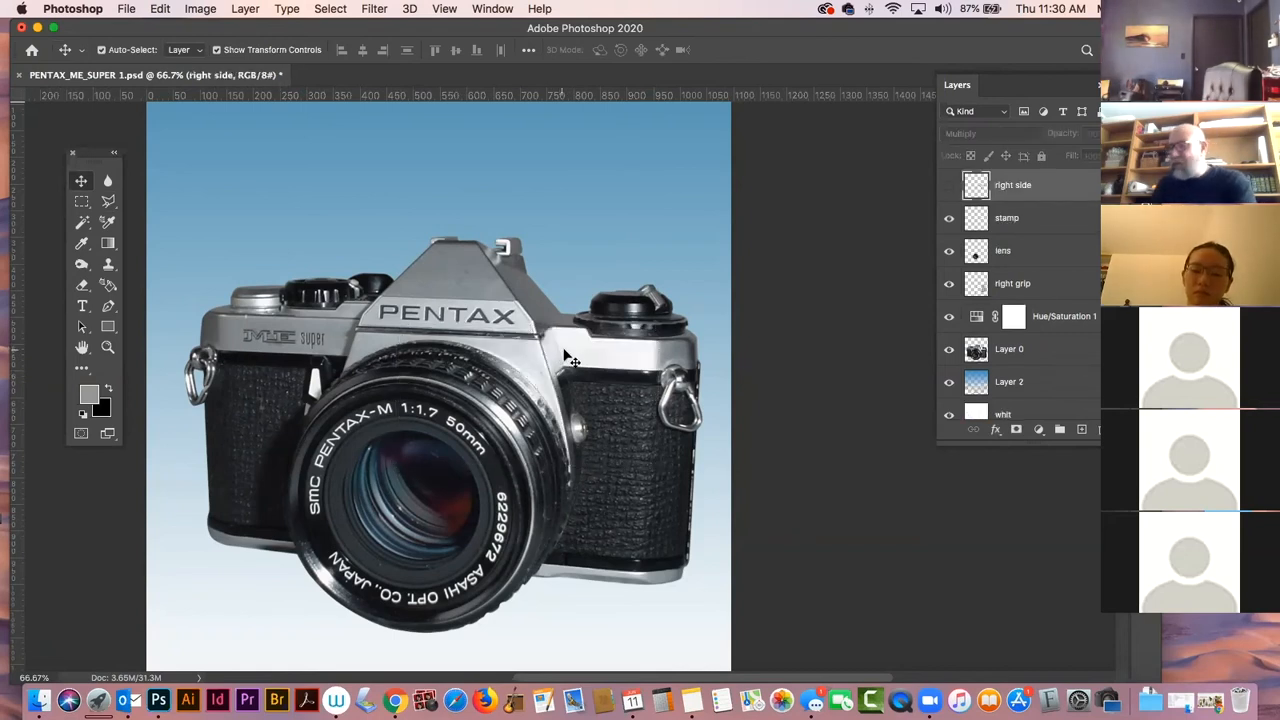
left_click(949, 188)
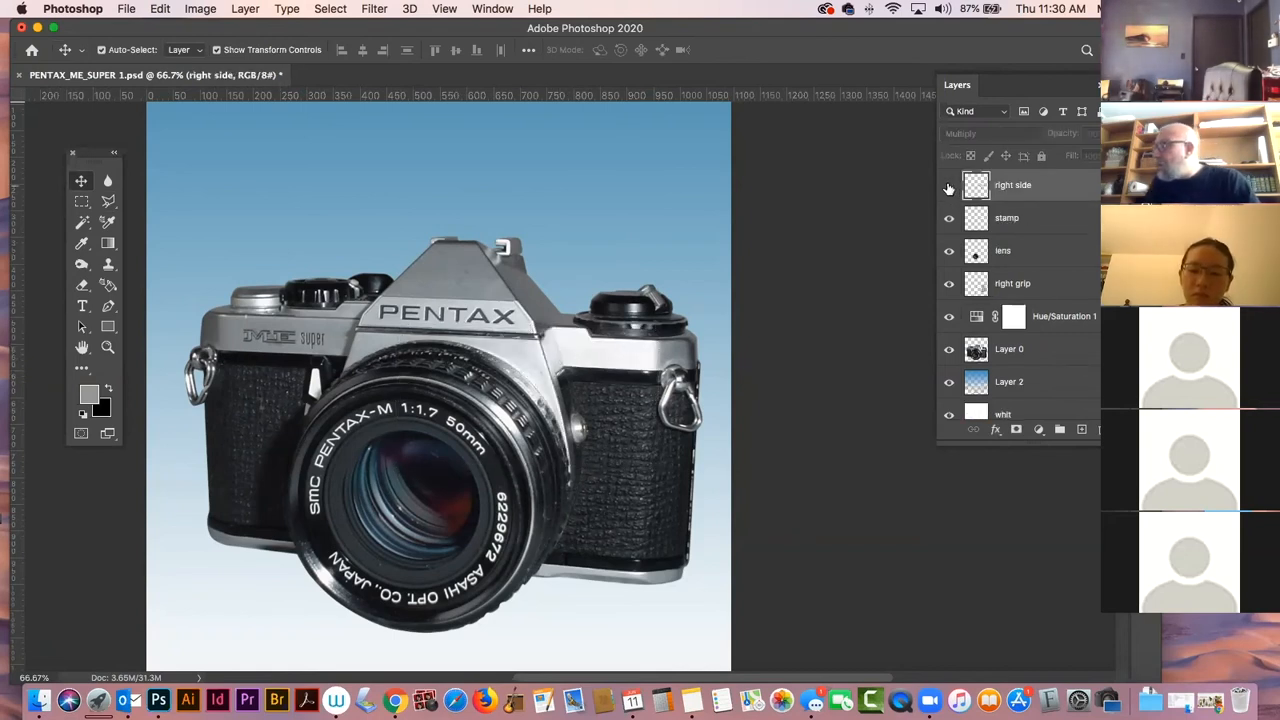
left_click(800, 335)
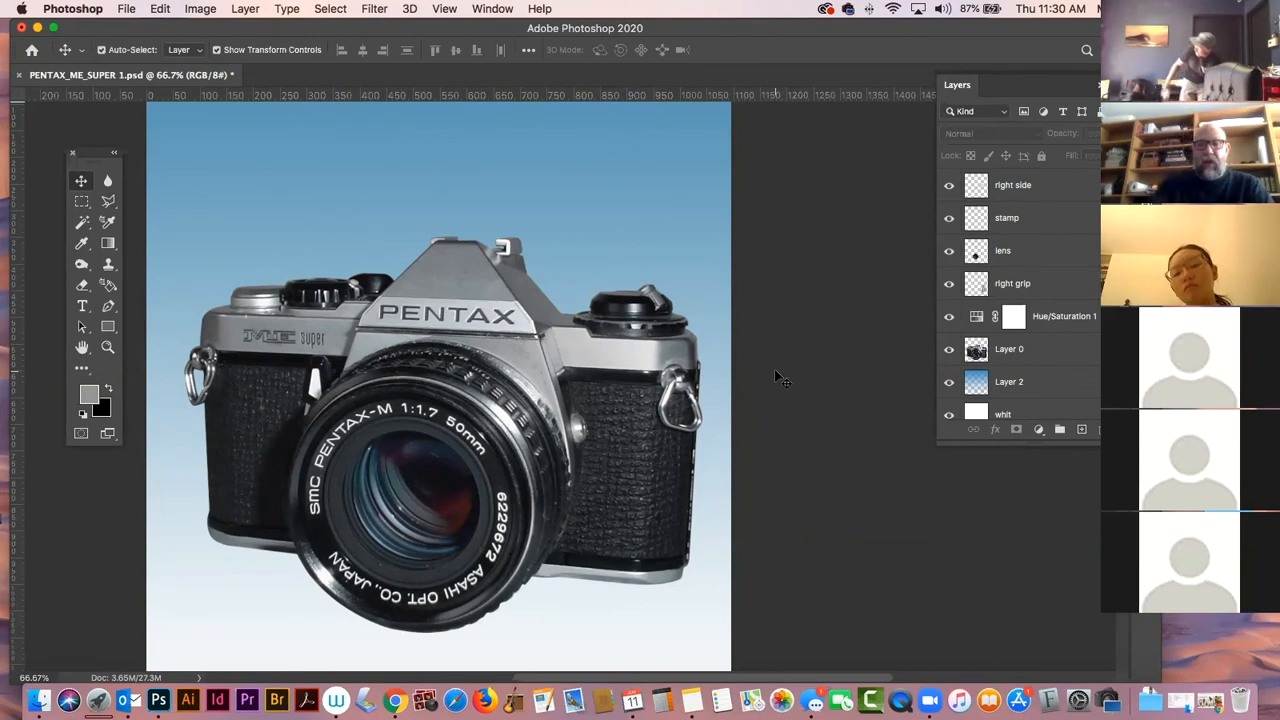
Bring the blue texture image shutterstock_539880832 into the camera document as a placed layer.
key("super+minus")
key("super+minus")
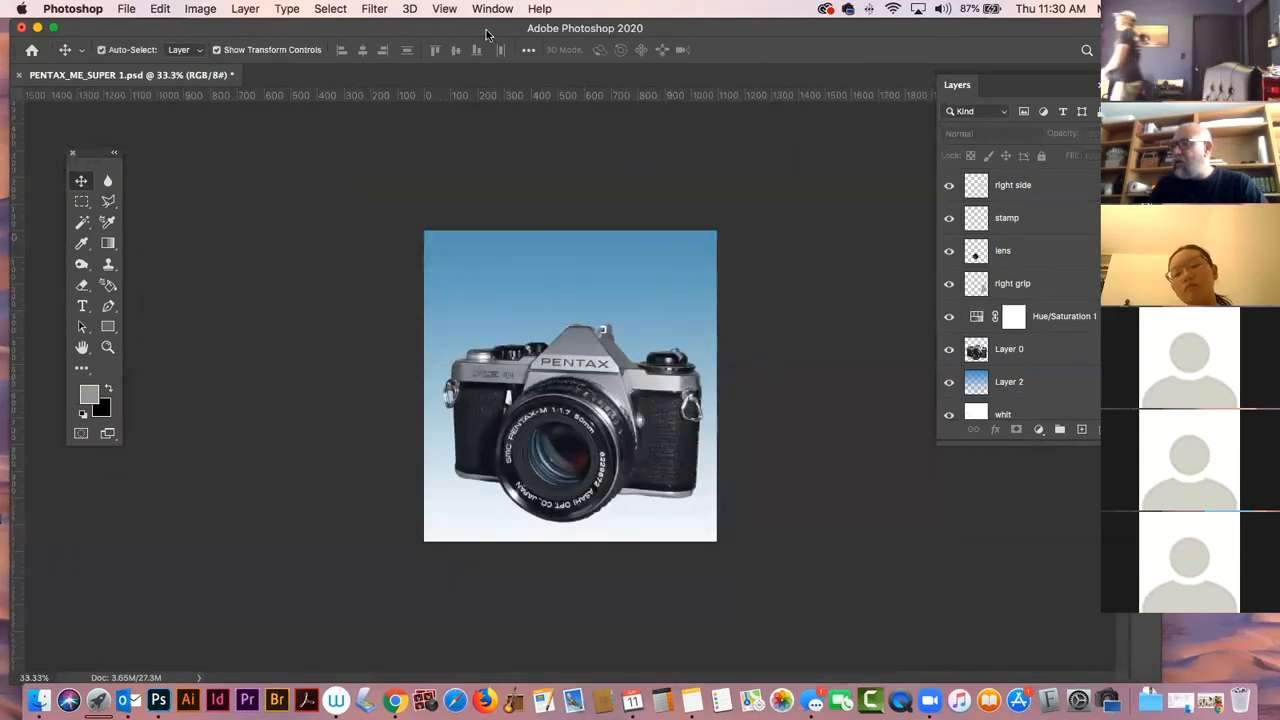
left_click_drag(486, 29, 444, 146)
left_click_drag(427, 334, 486, 29)
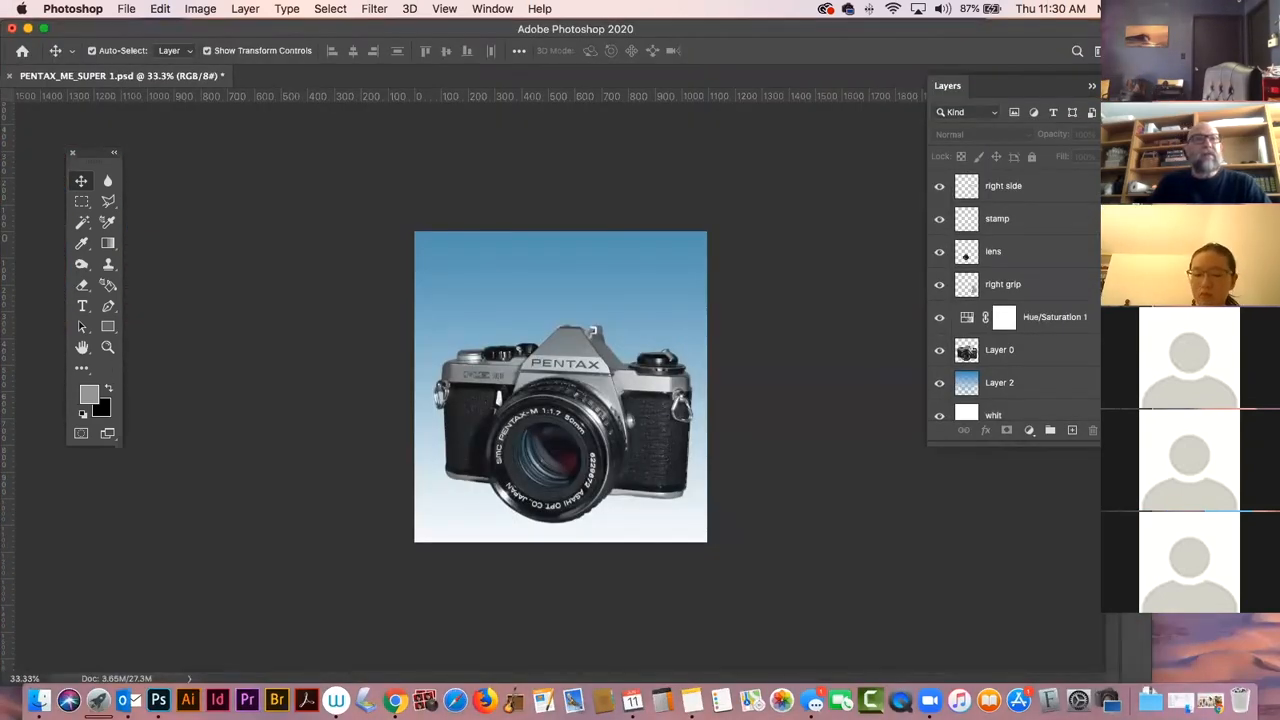
key("Tab")
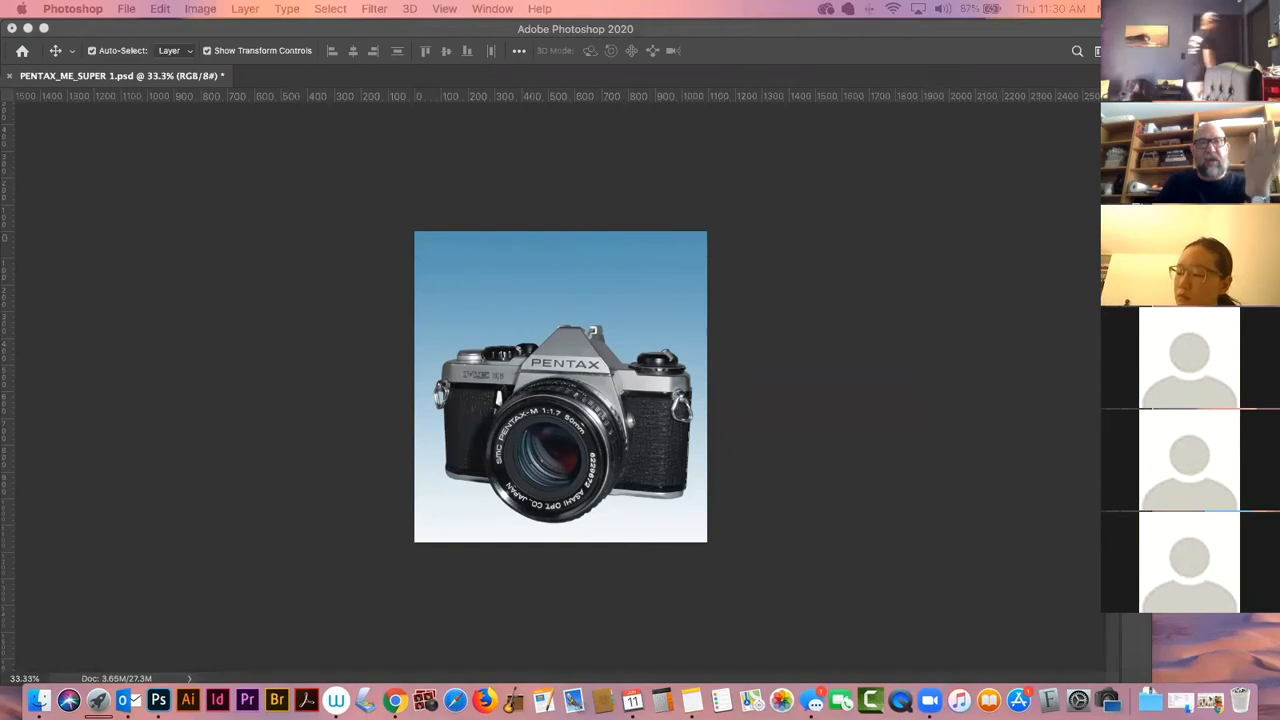
left_click_drag(5, 332, 391, 392)
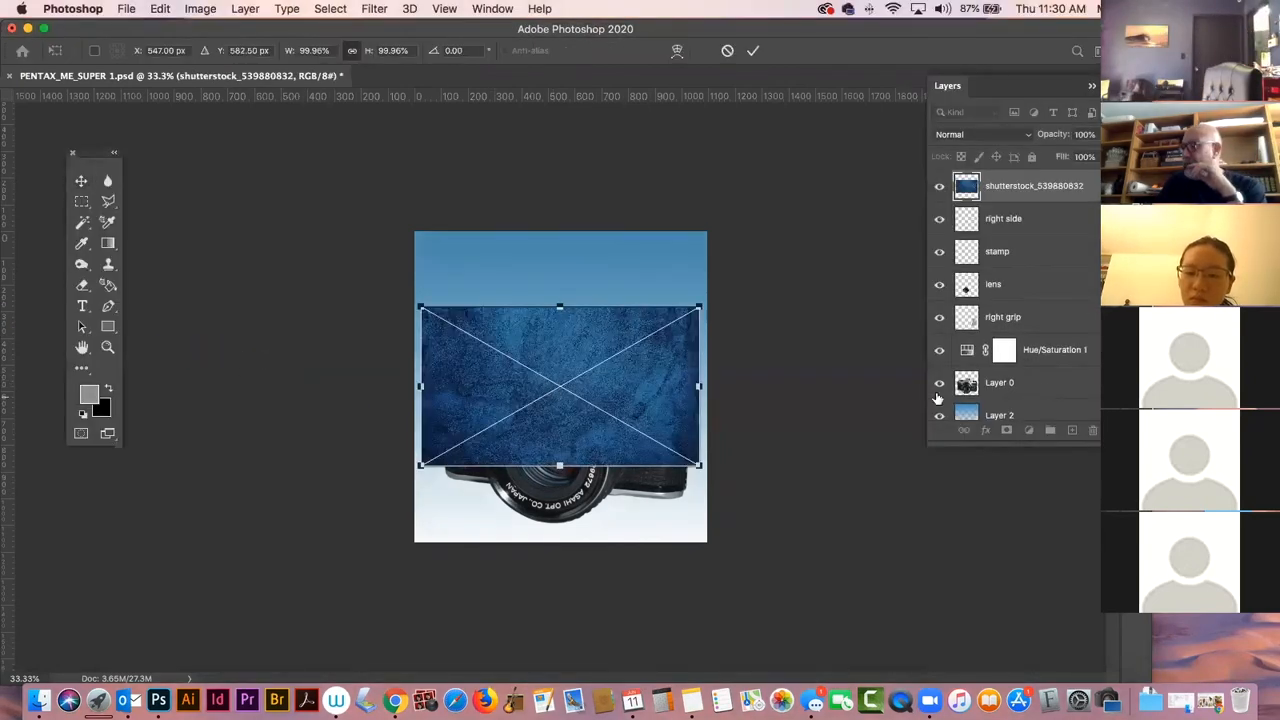
Rotate the placed texture to -90° and stretch it non-proportionally to cover the whole canvas, about 153% by 210%, and commit the placement.
left_click_drag(712, 310, 544, 208)
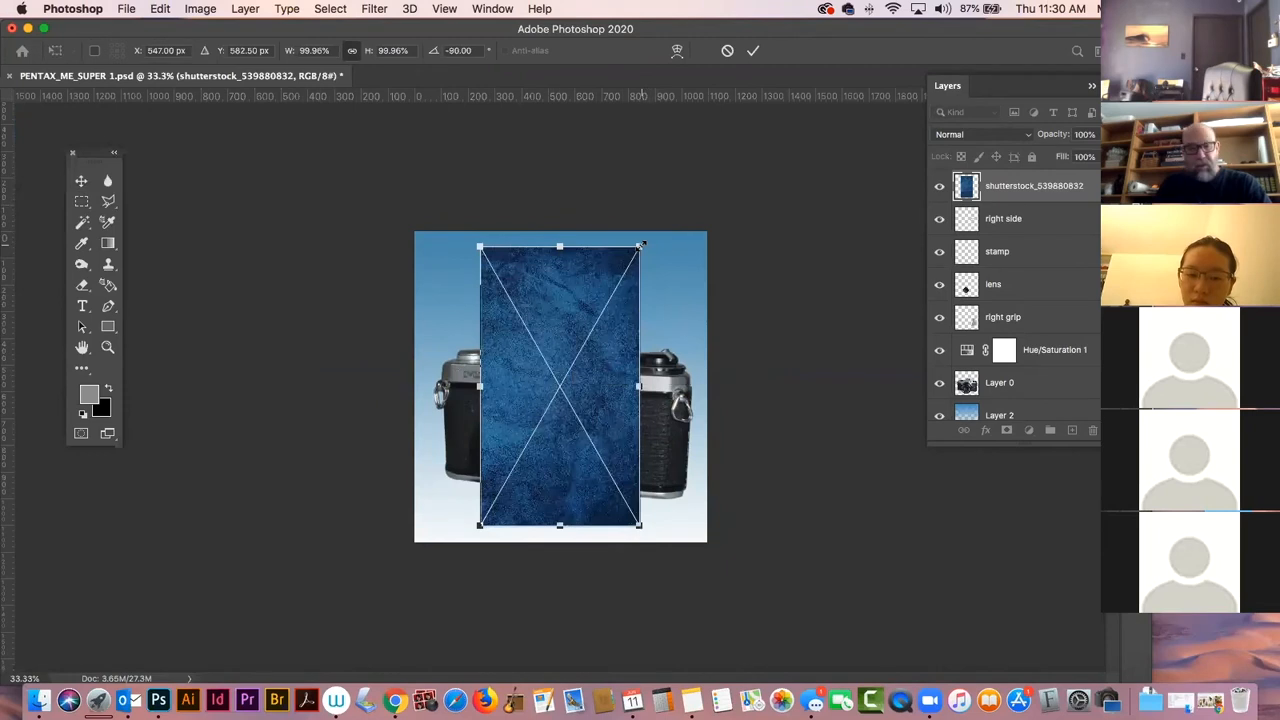
left_click_drag(640, 246, 763, 246)
key("super+z")
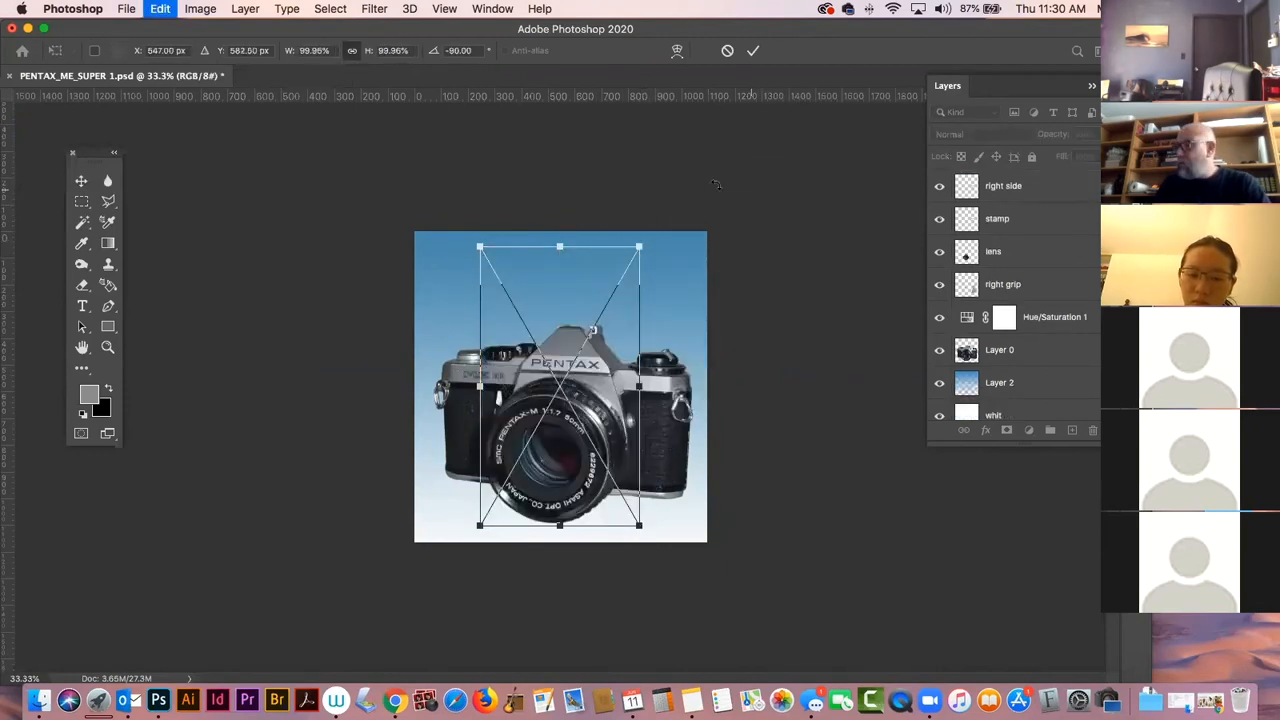
left_click_drag(640, 246, 726, 173)
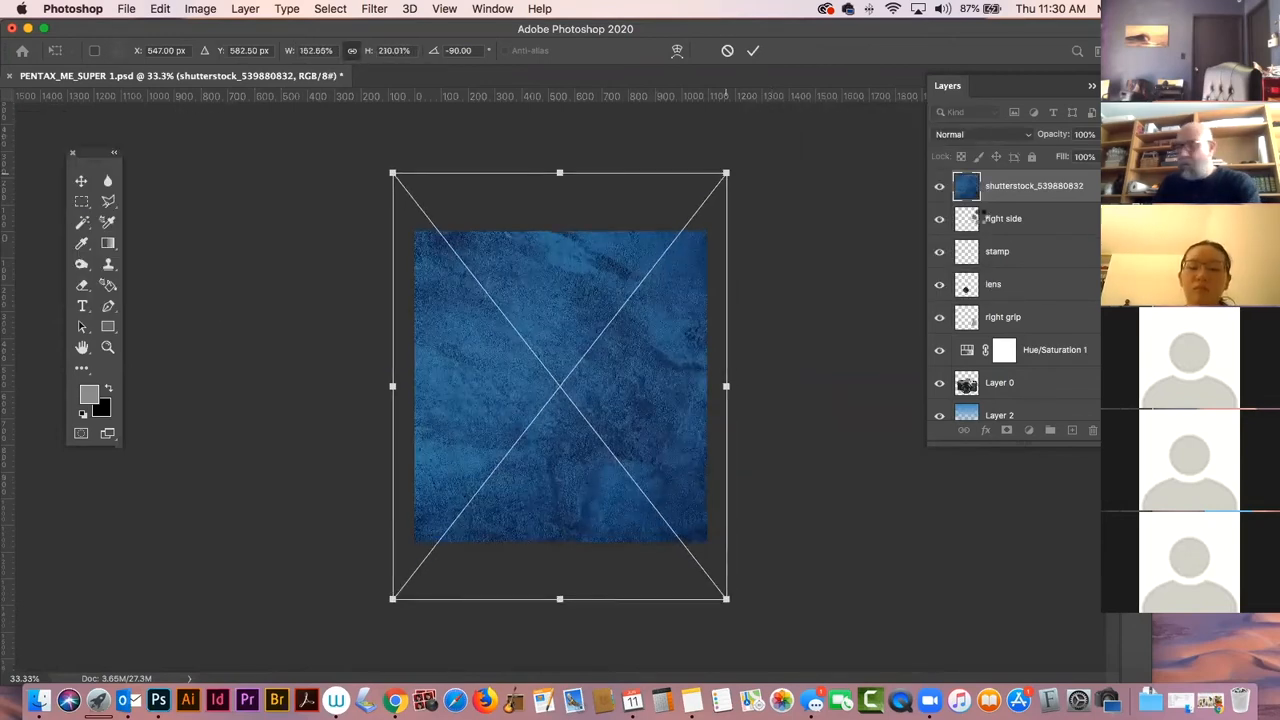
key("Return")
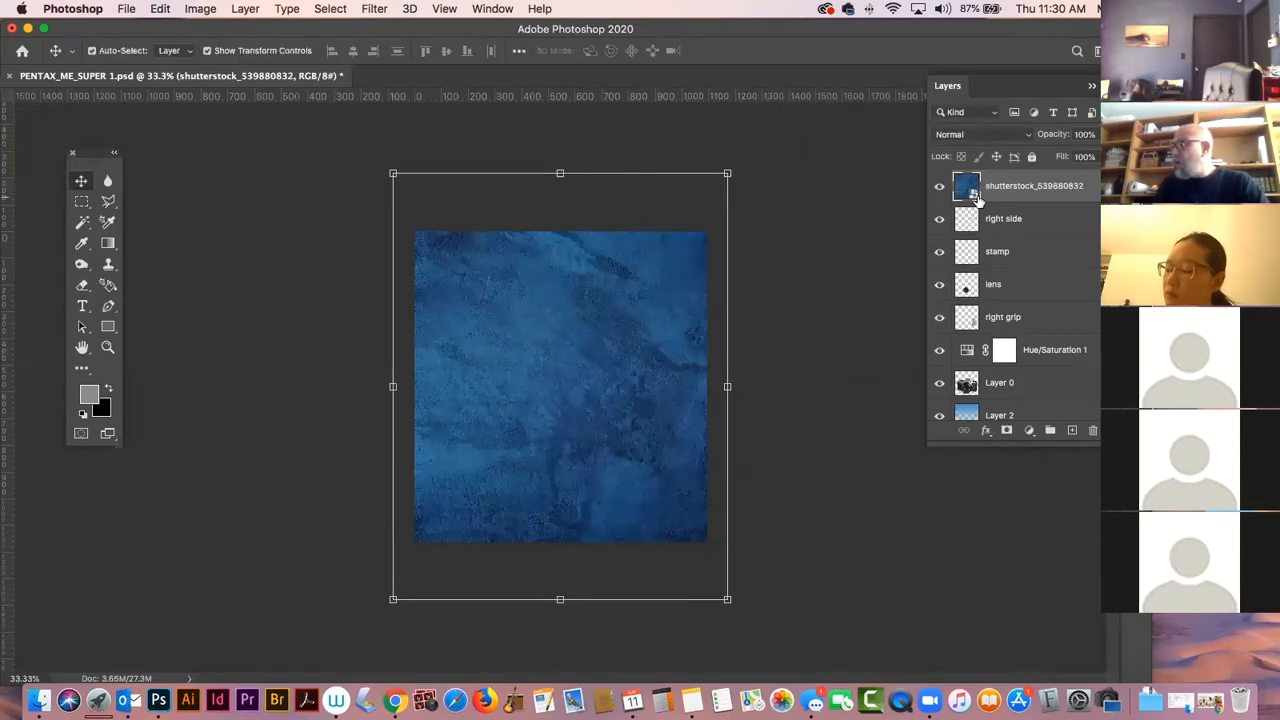
left_click(883, 225)
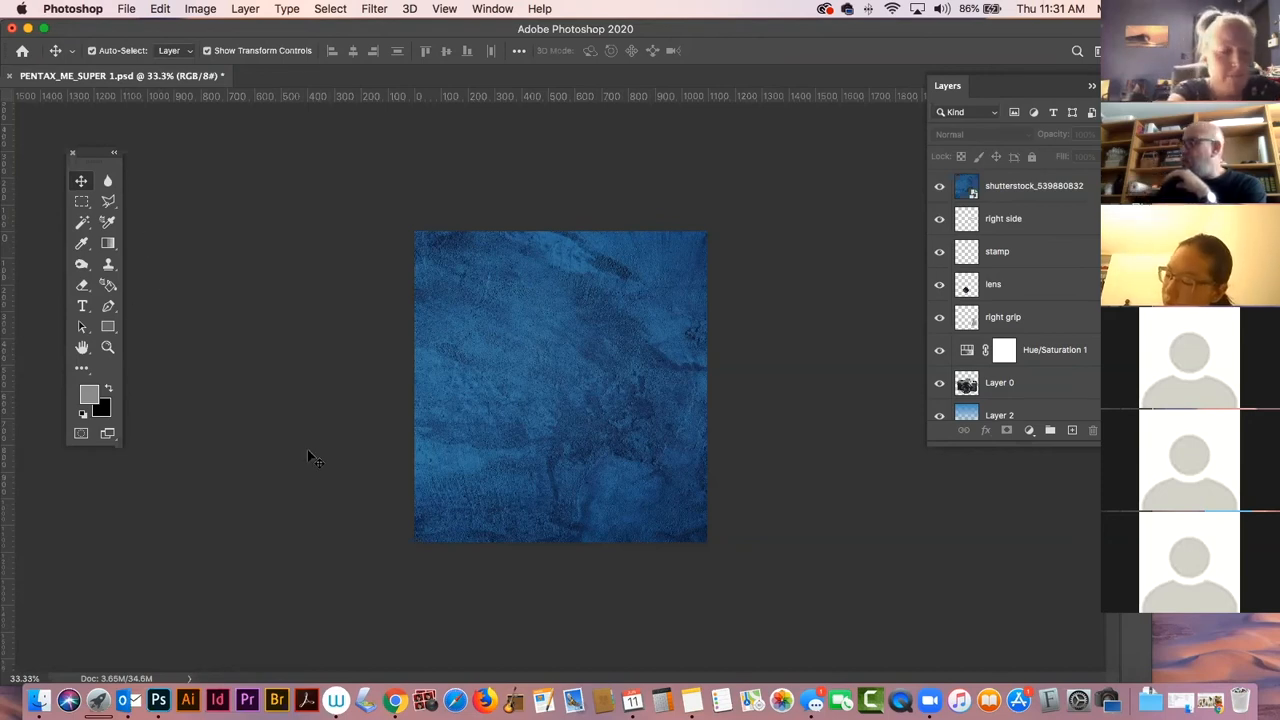
Rasterize the shutterstock_539880832 layer and deselect it.
right_click(1031, 188)
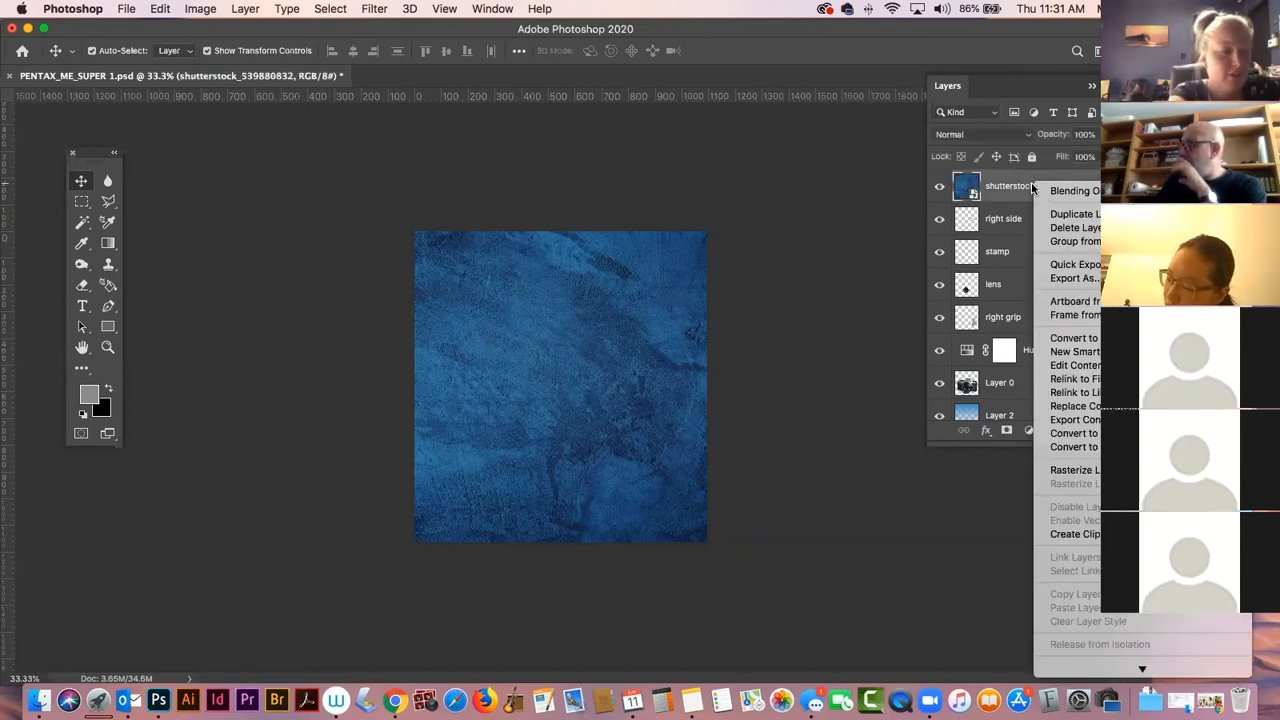
left_click(1066, 471)
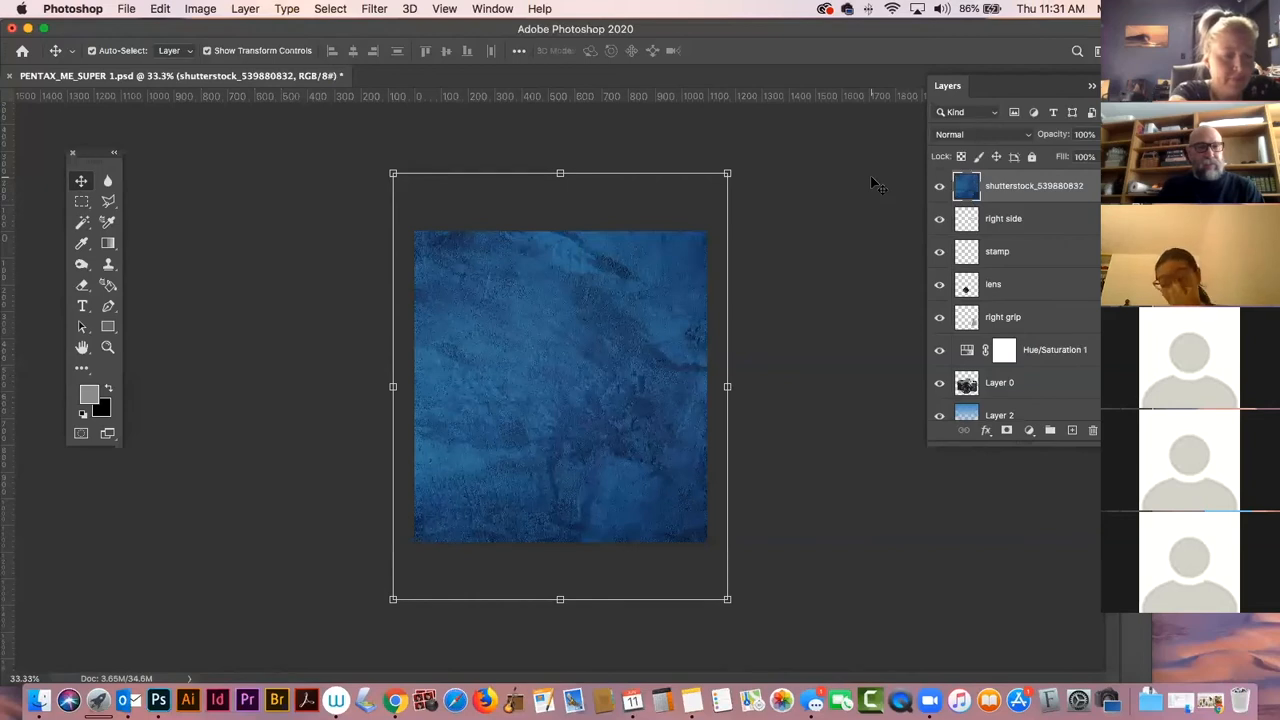
left_click(851, 192)
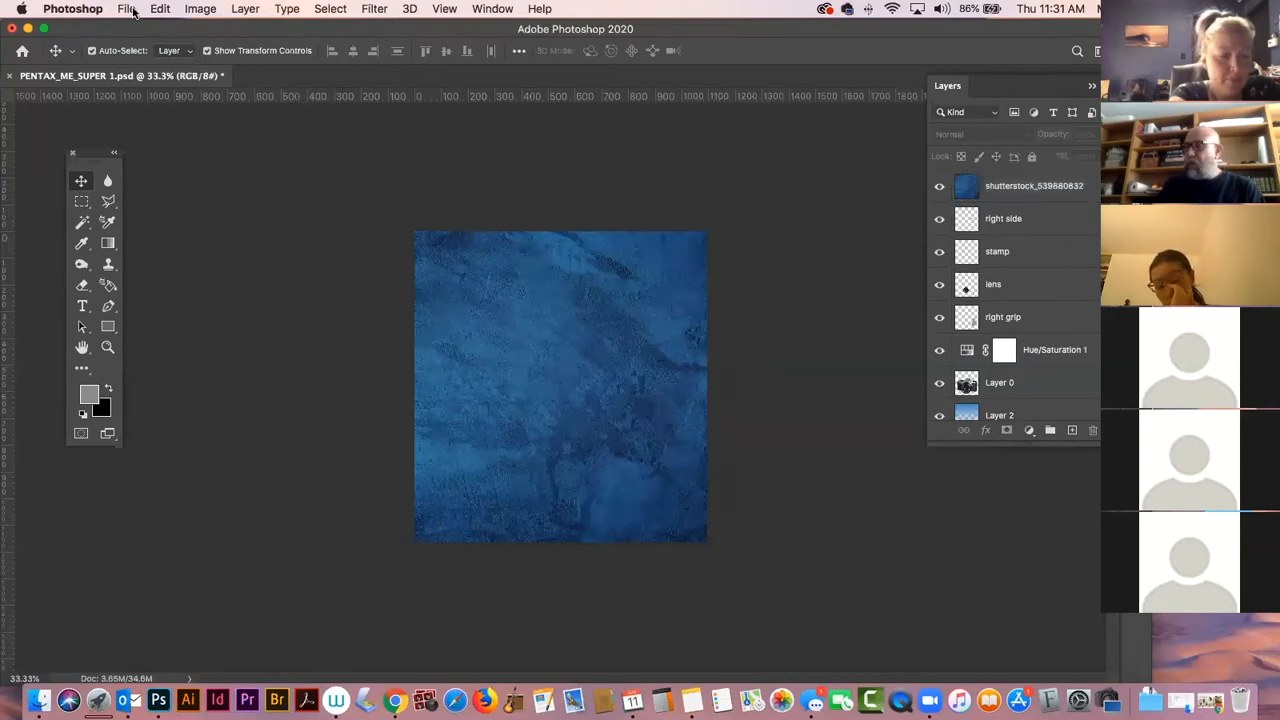
left_click(245, 9)
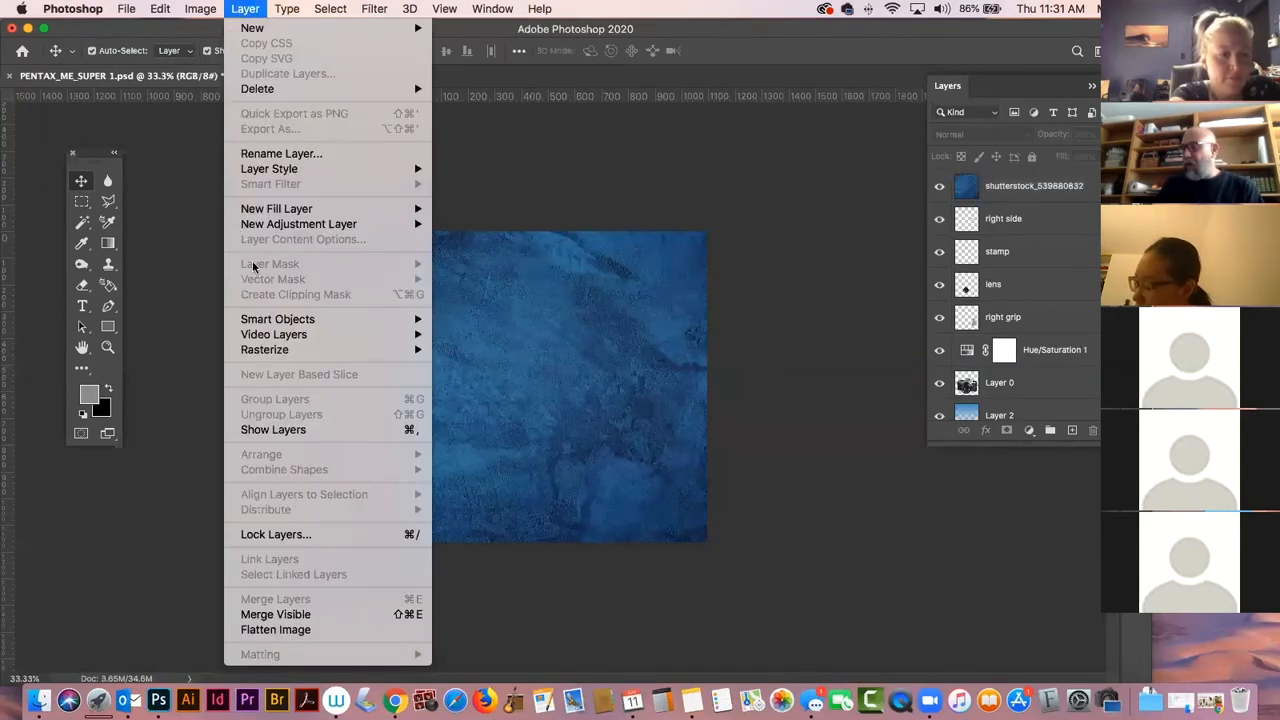
mouse_move(264, 352)
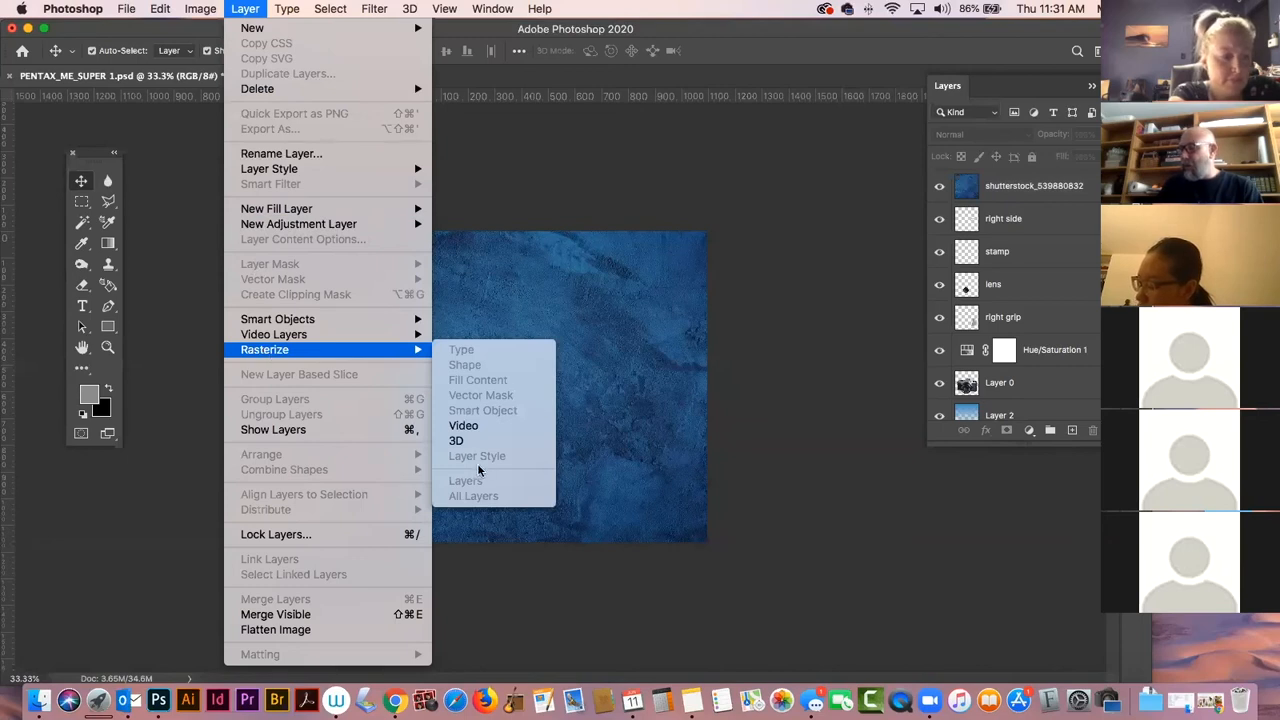
left_click(810, 398)
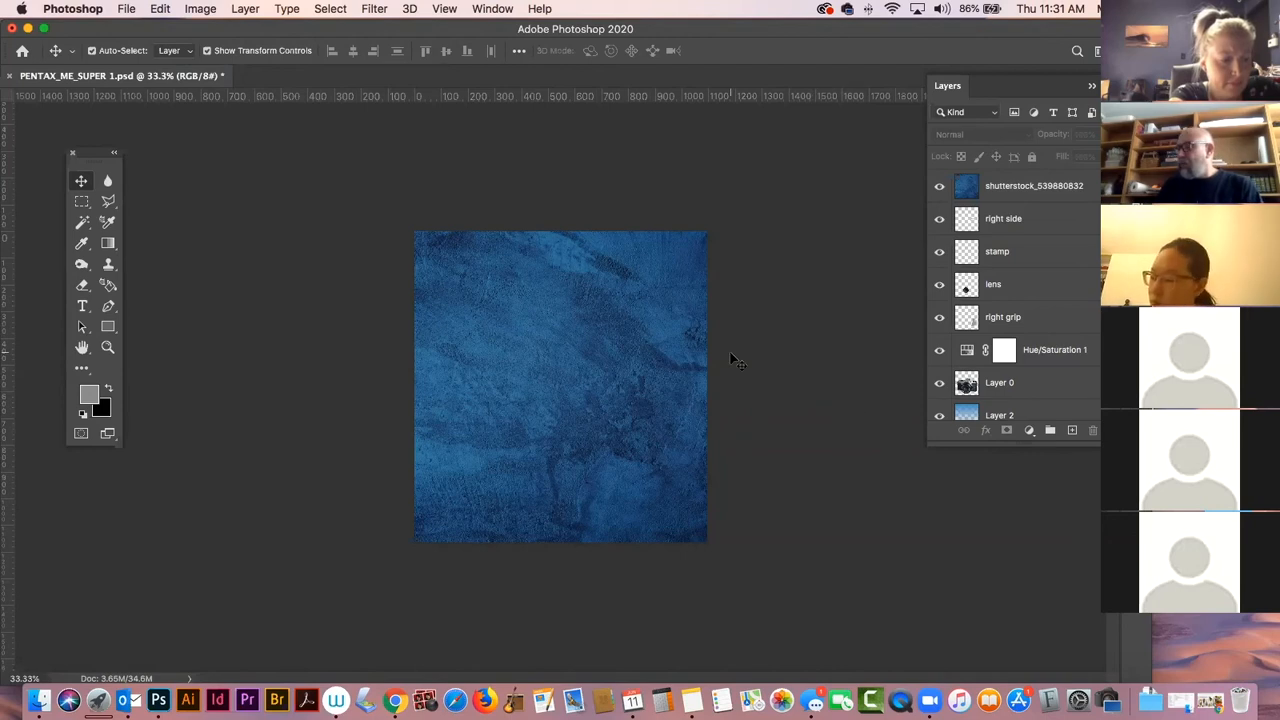
Move the texture layer directly beneath Layer 0, behind the camera, and add a layer mask to it.
left_click(575, 341)
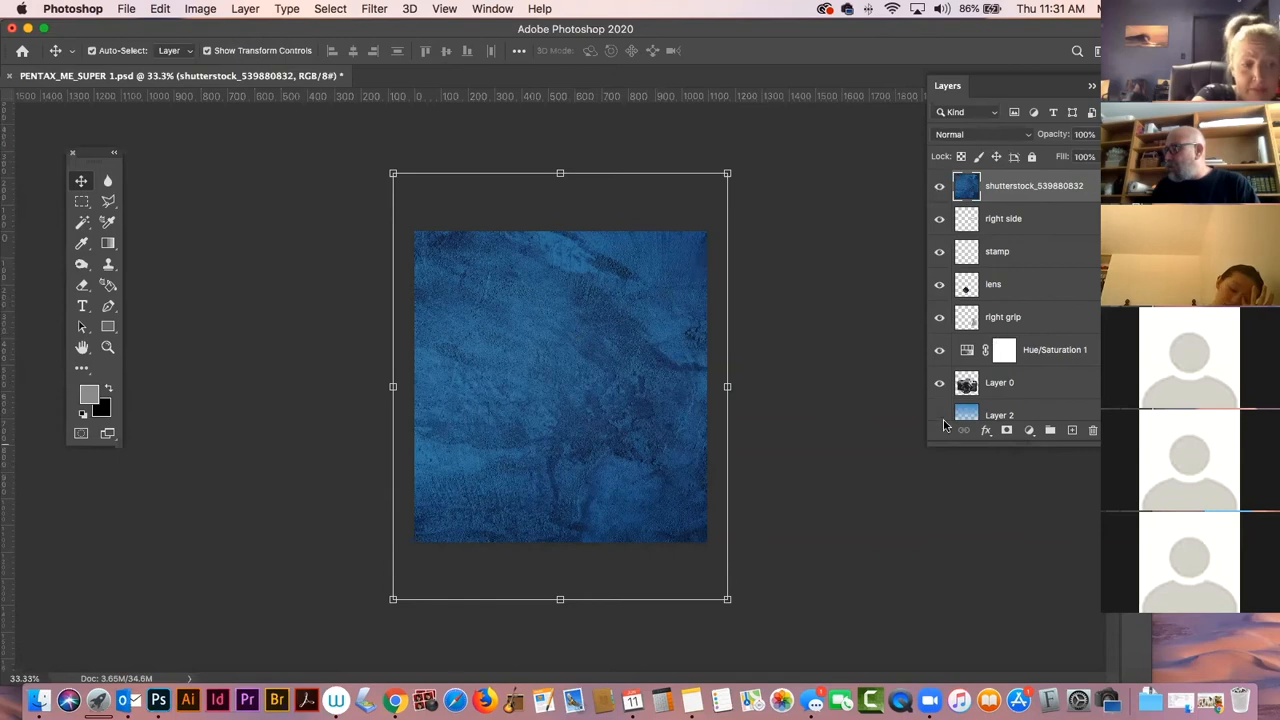
left_click_drag(1046, 192, 1015, 410)
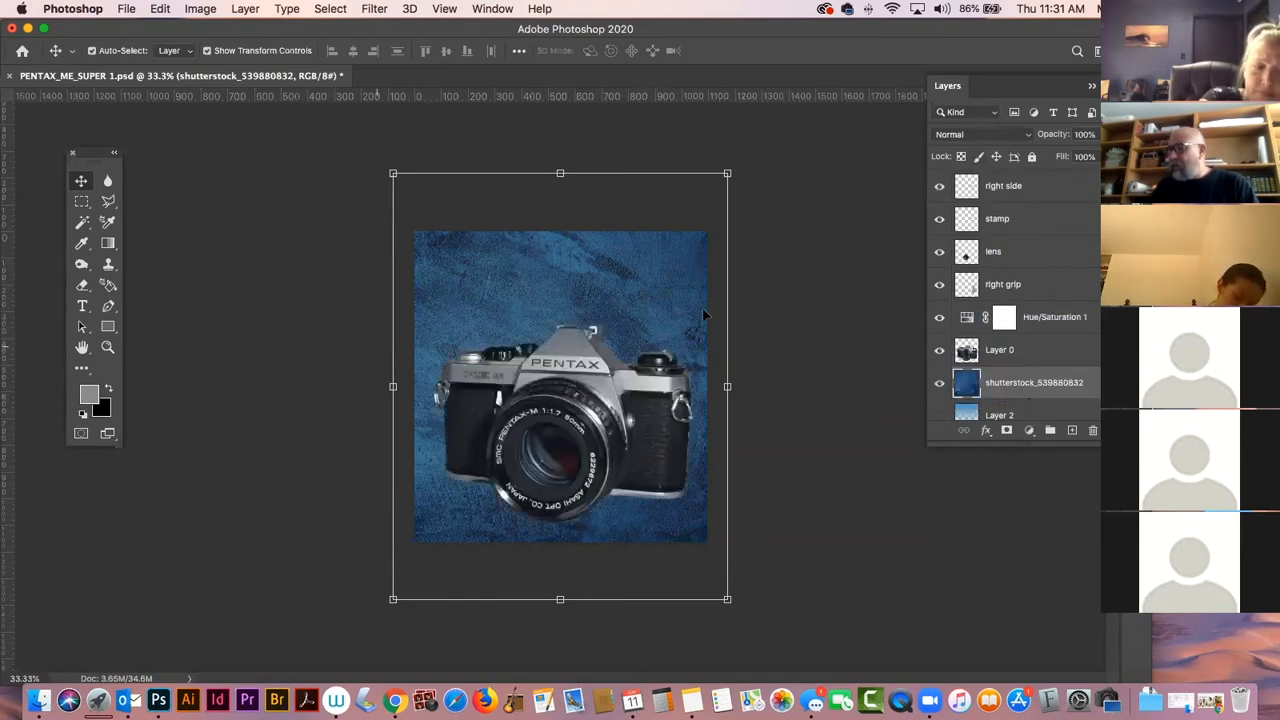
left_click(1006, 430)
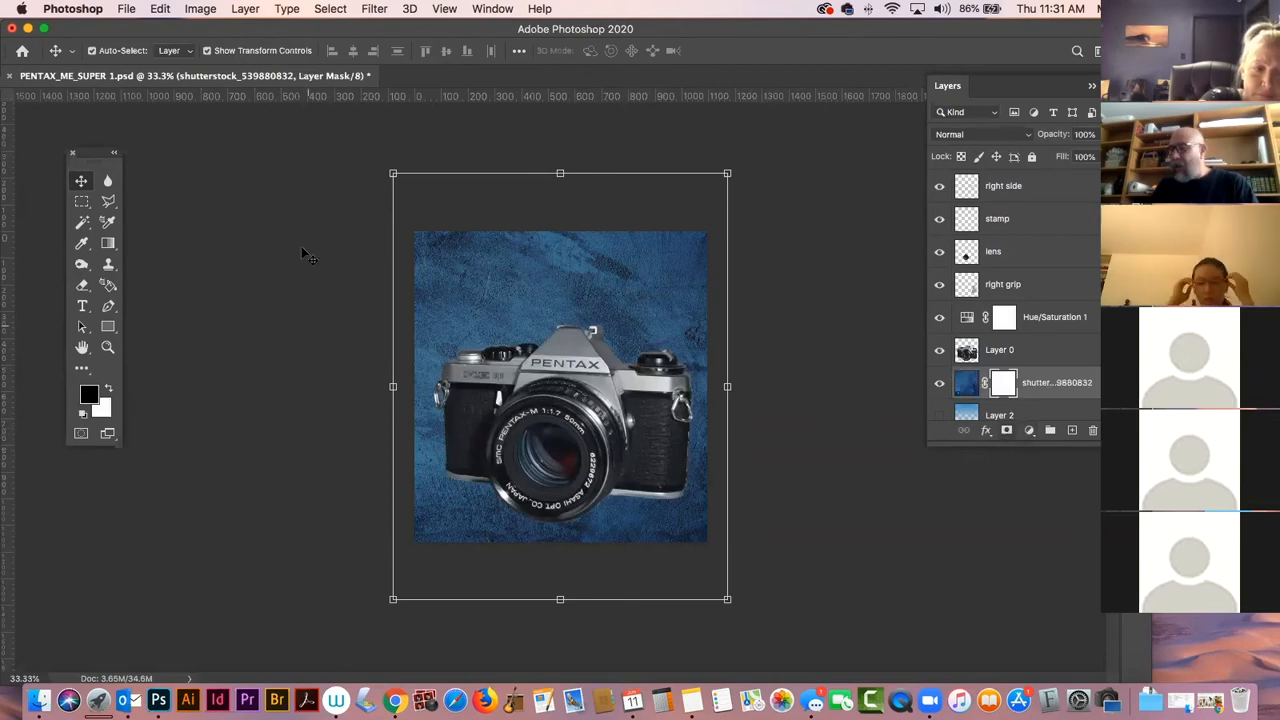
Fade the texture with a black-to-white linear gradient on its mask from the canvas's bottom edge to just above the camera, and save the document.
left_click(116, 246)
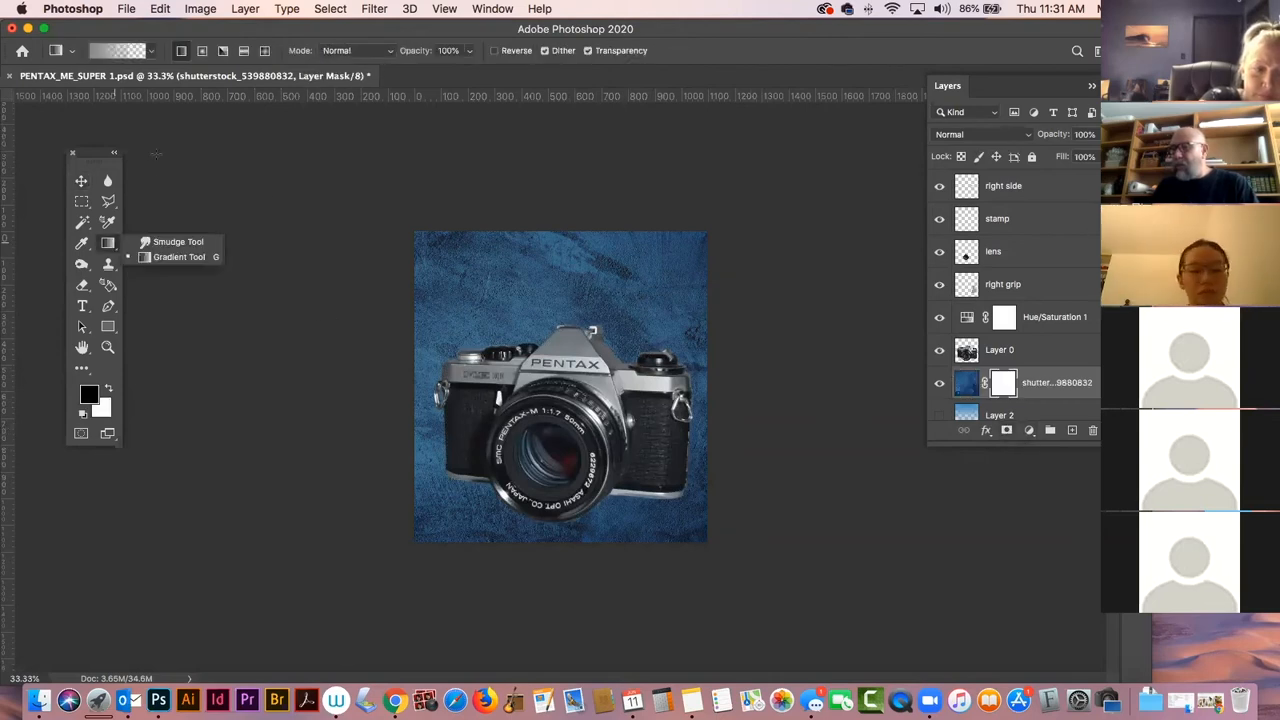
left_click(151, 51)
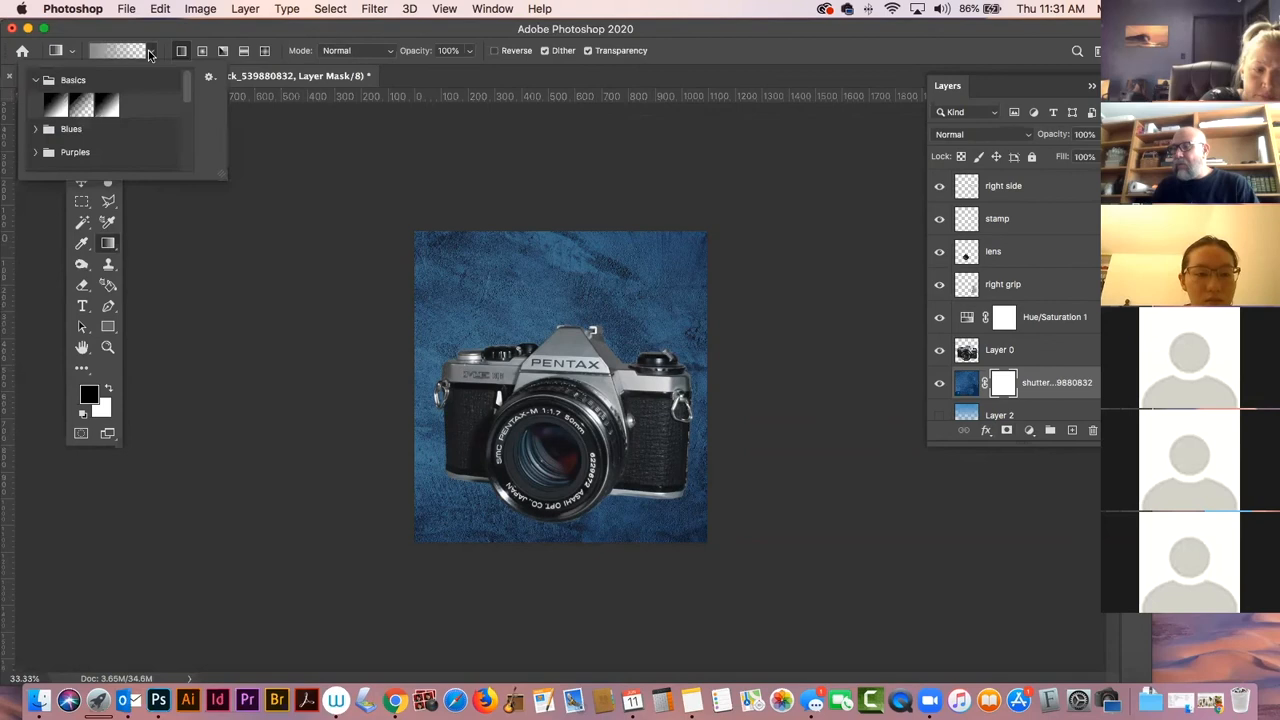
left_click(55, 105)
left_click(195, 33)
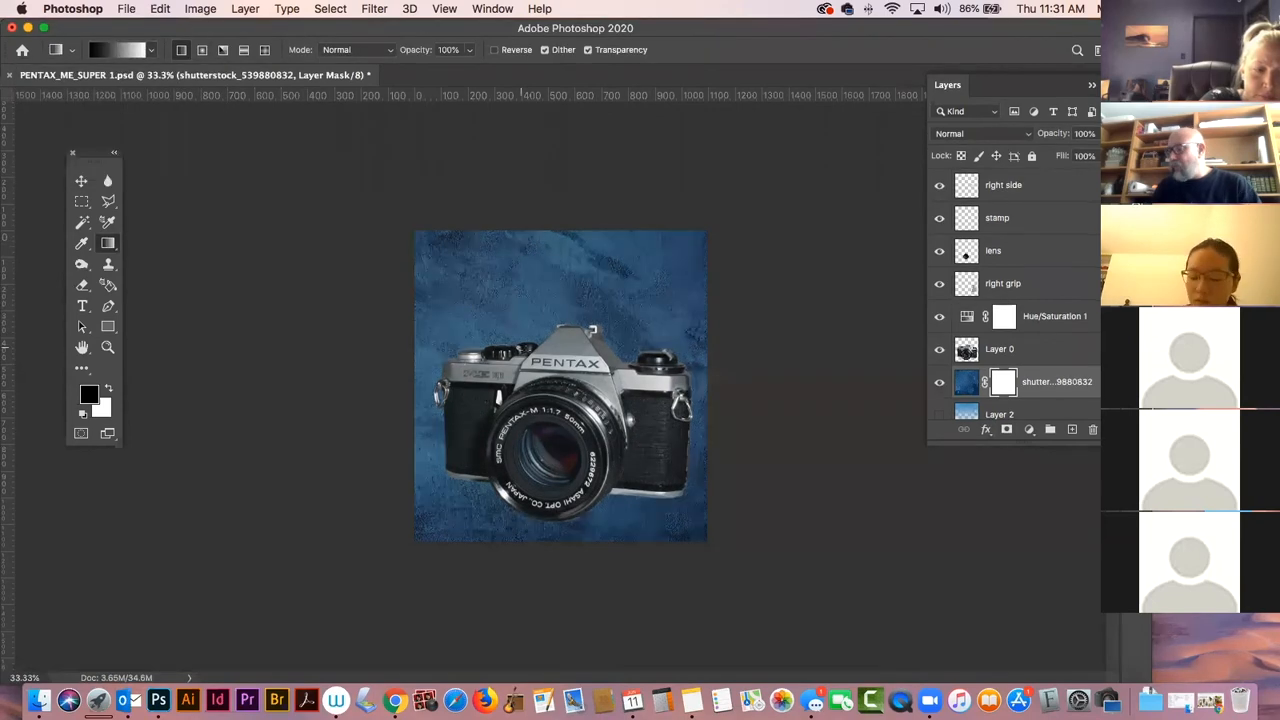
left_click_drag(605, 541, 606, 302)
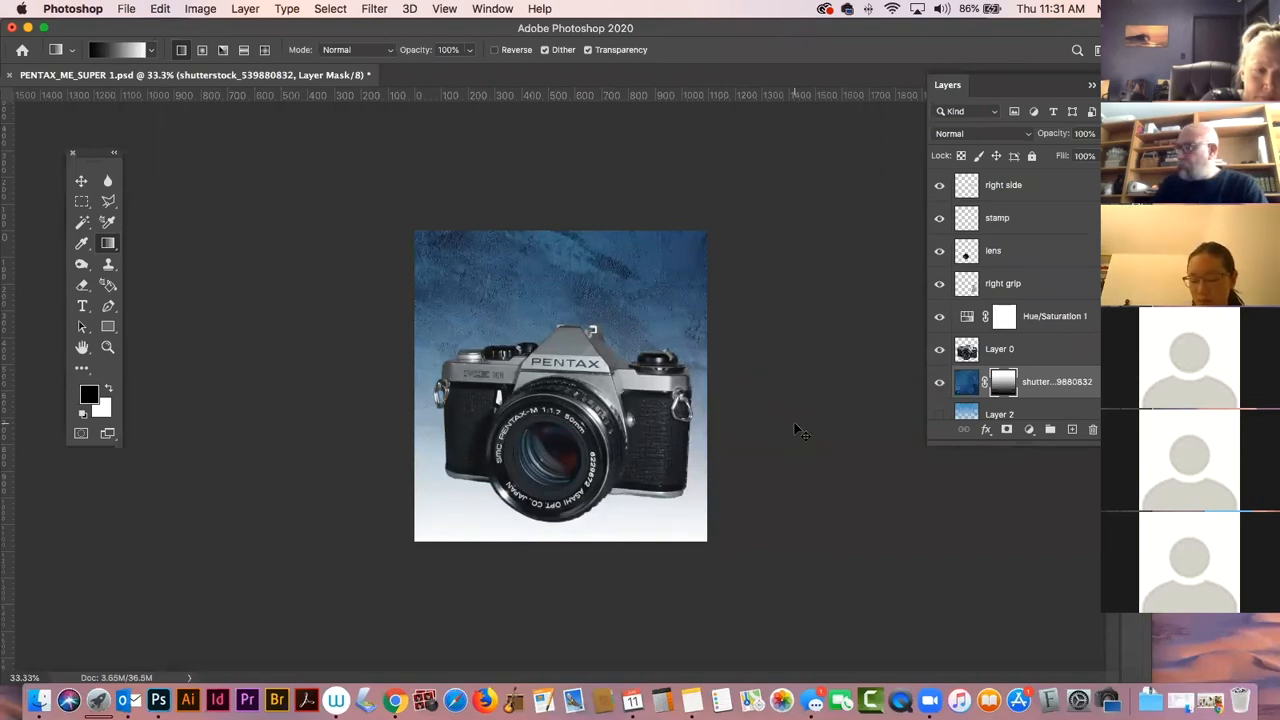
key("super+s")
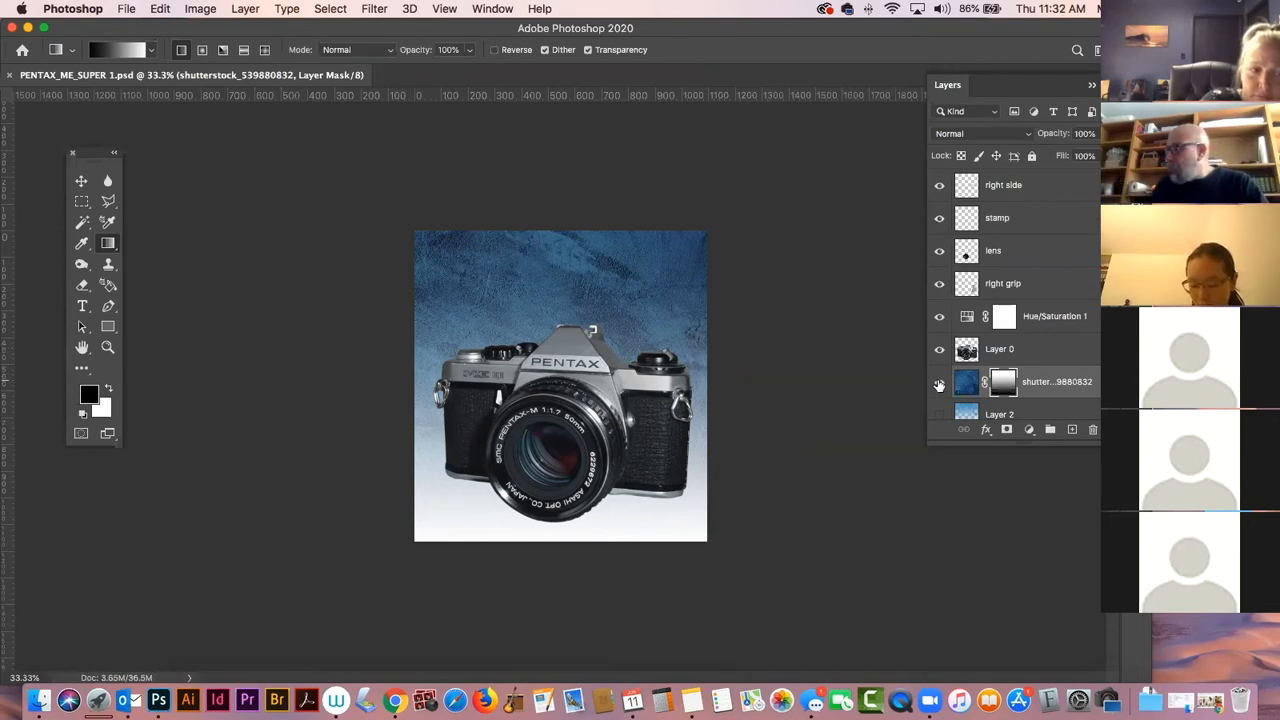
Hide the texture layer, show the blue gradient background Layer 2, and deselect all layers.
left_click(939, 381)
left_click(939, 414)
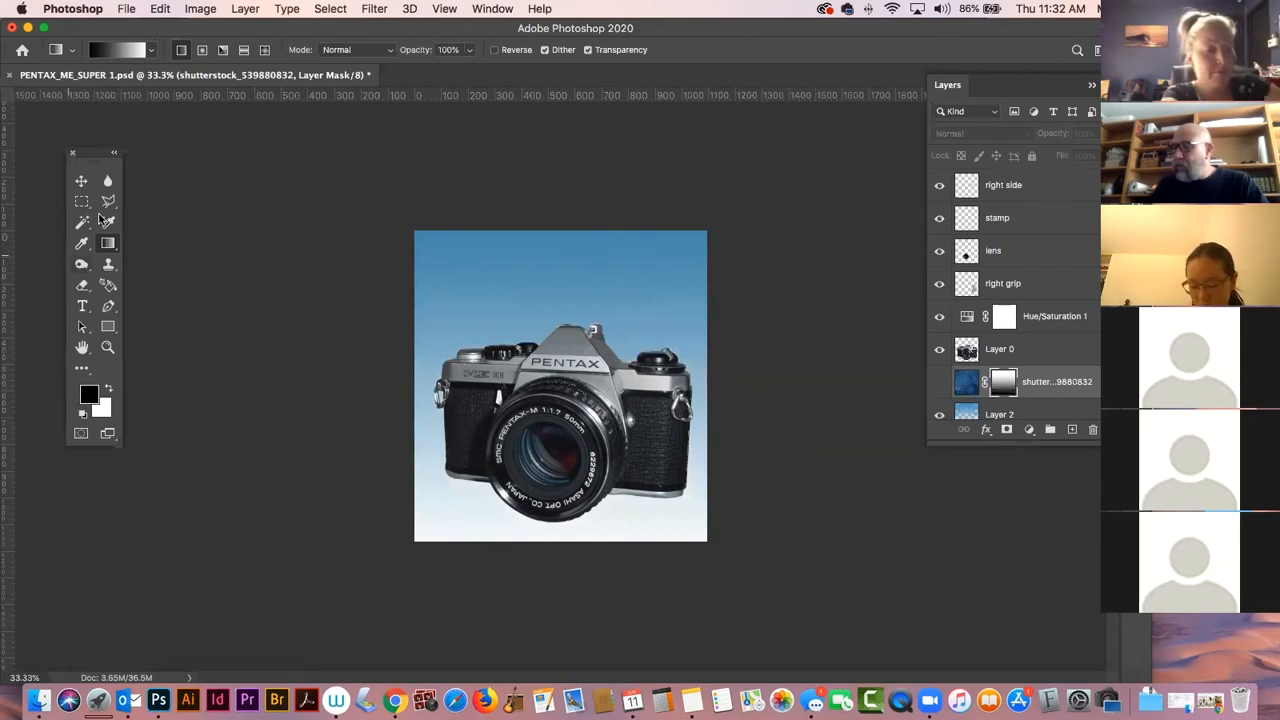
left_click(82, 181)
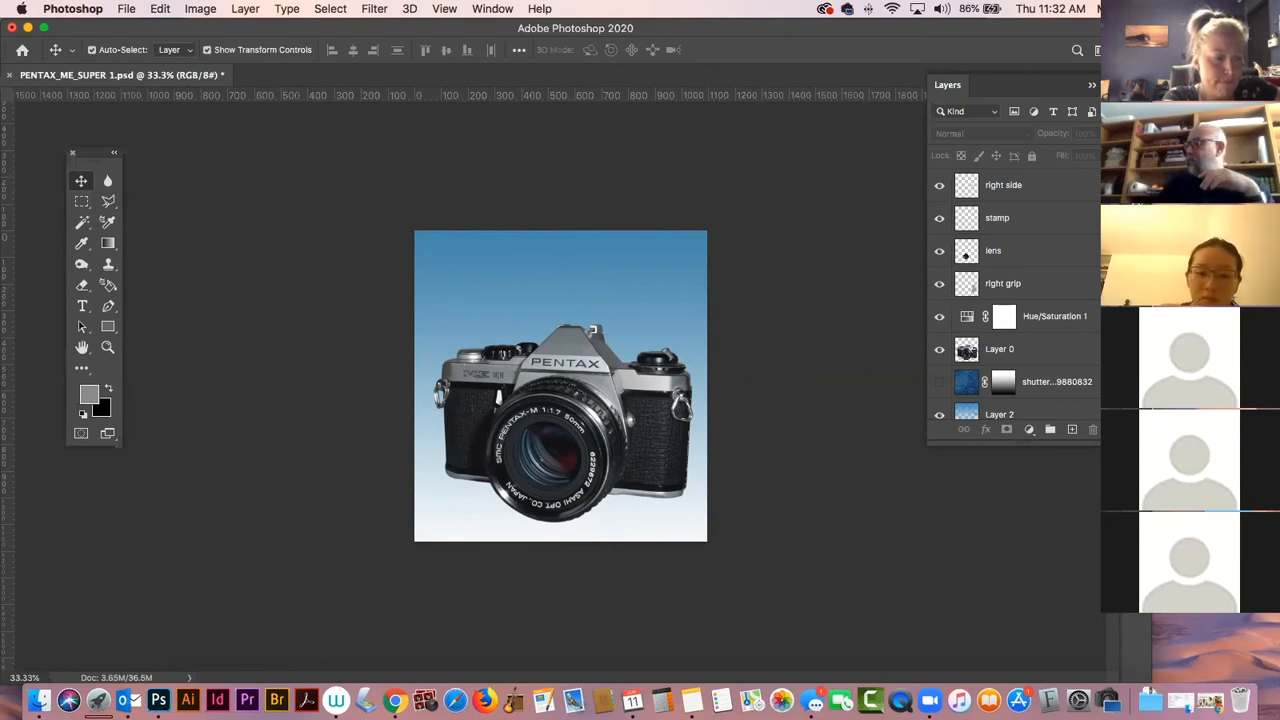
Examine the retouched camera without the layer list, checking the lens and the silver top around the PENTAX lettering up close.
key("F7")
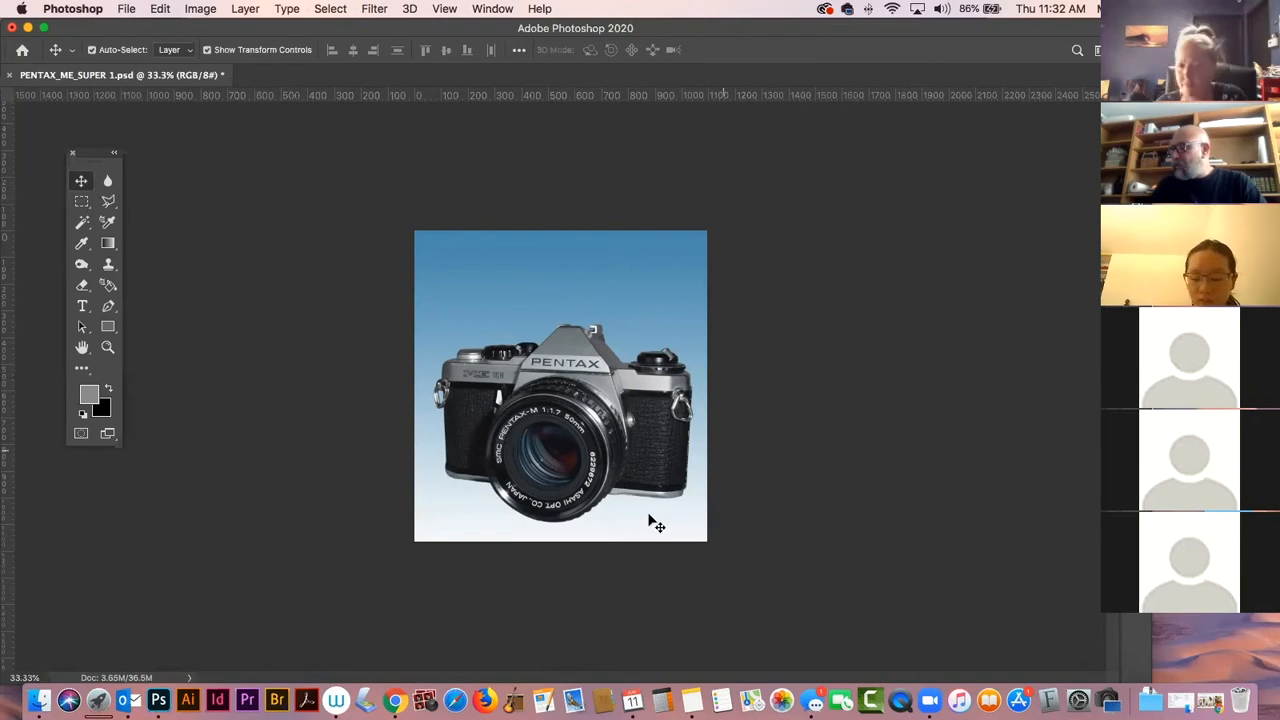
left_click(108, 347)
left_click_drag(600, 441, 530, 400)
left_click(81, 183)
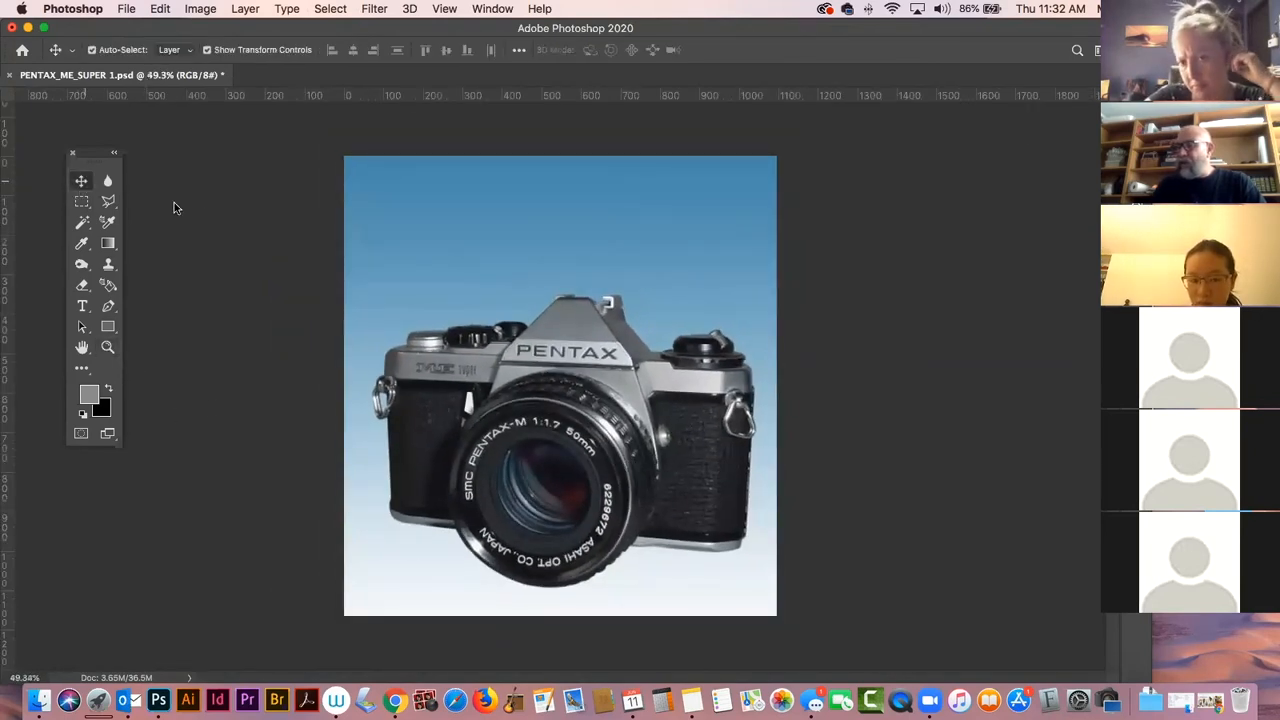
left_click(580, 512)
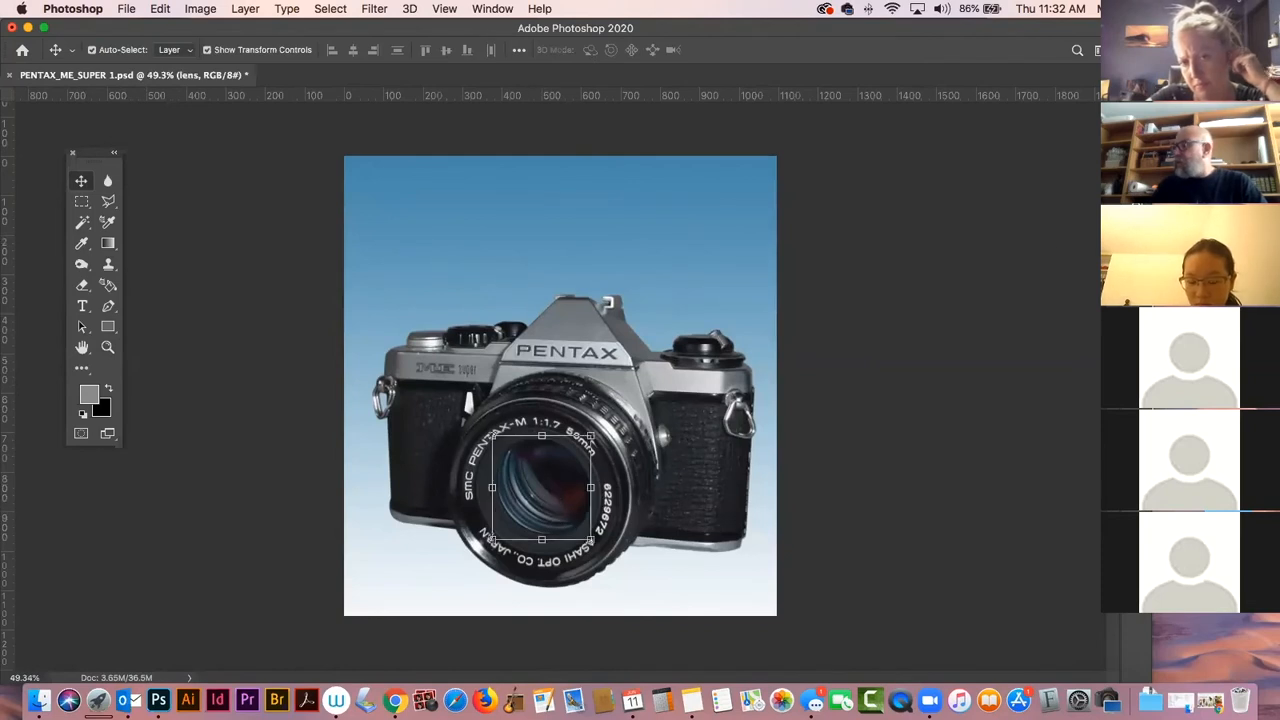
left_click(973, 223)
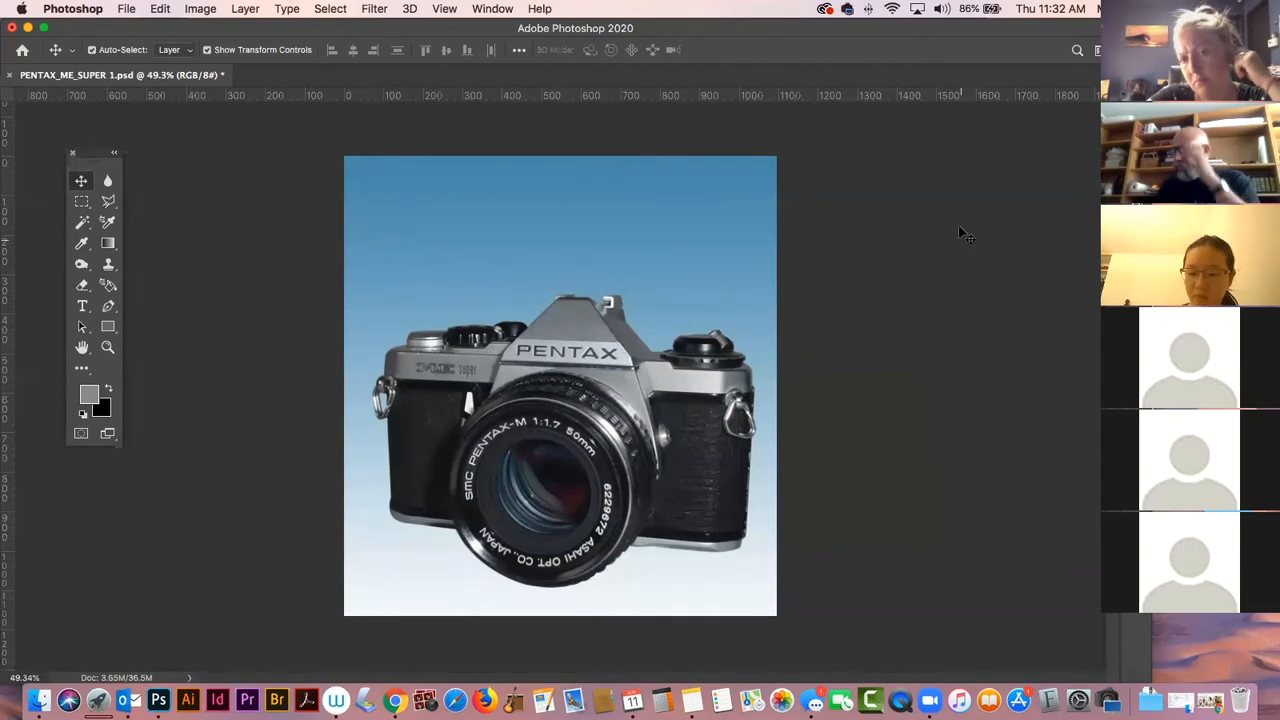
left_click(107, 347)
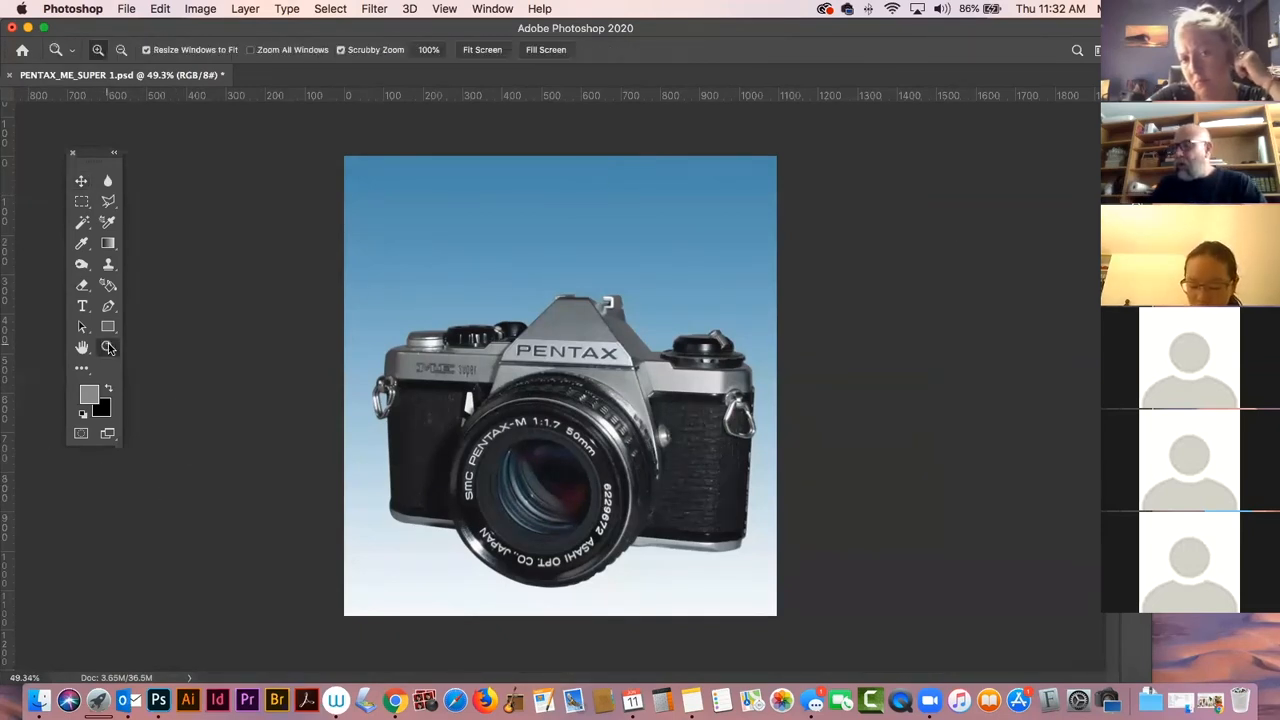
left_click(643, 374)
left_click_drag(643, 374, 686, 409)
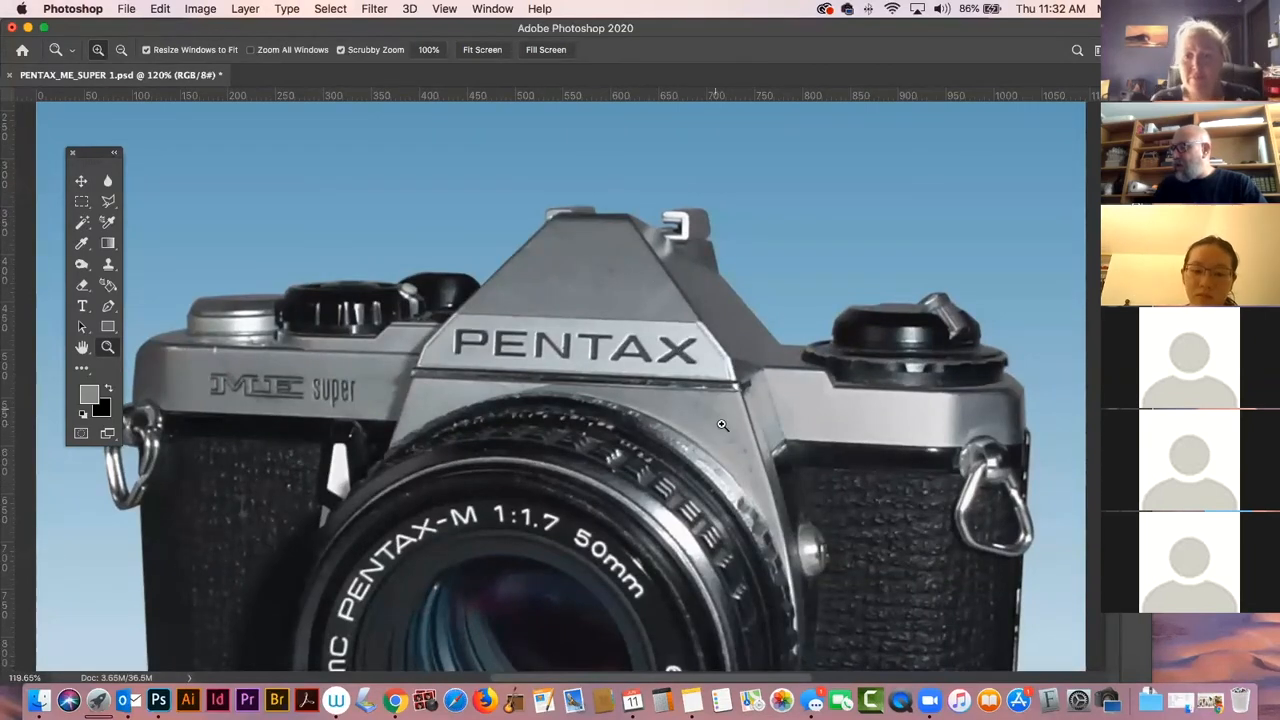
left_click(81, 180)
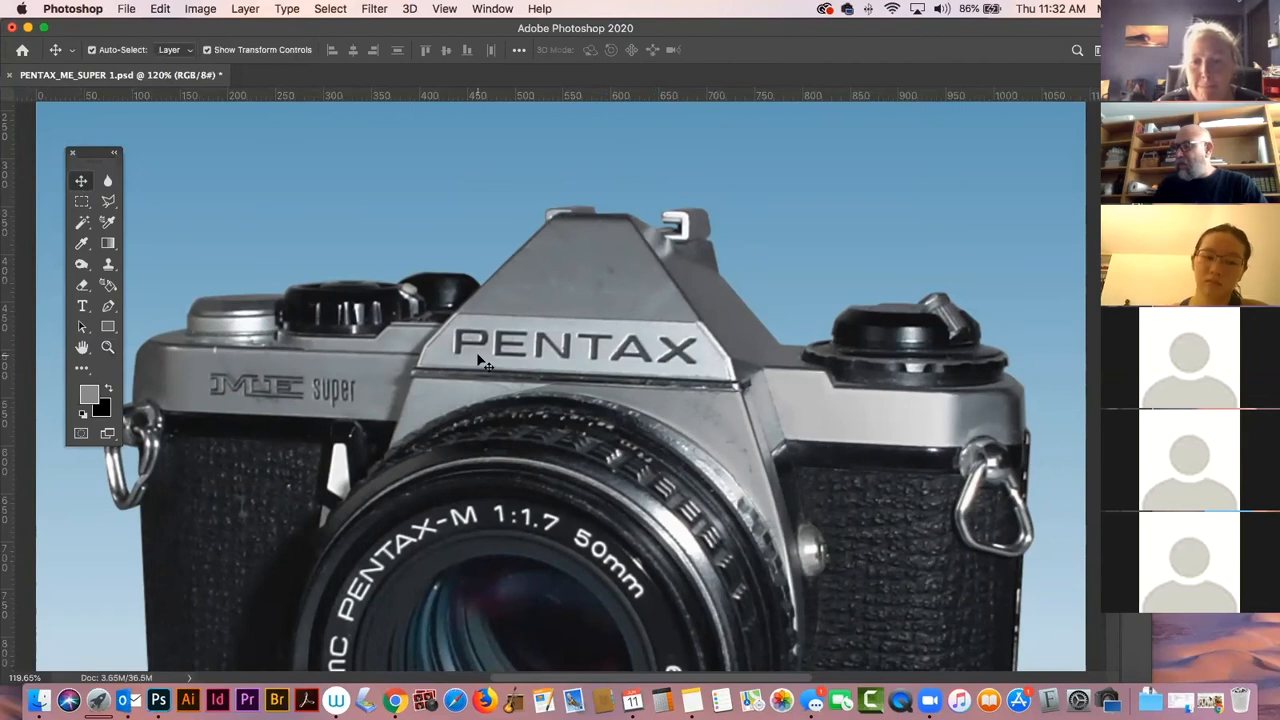
Burn the PENTAX lettering and the seam beneath it darker on Layer 0, using the Shadows range and a 35-pixel brush.
left_click(488, 380)
left_click(81, 264)
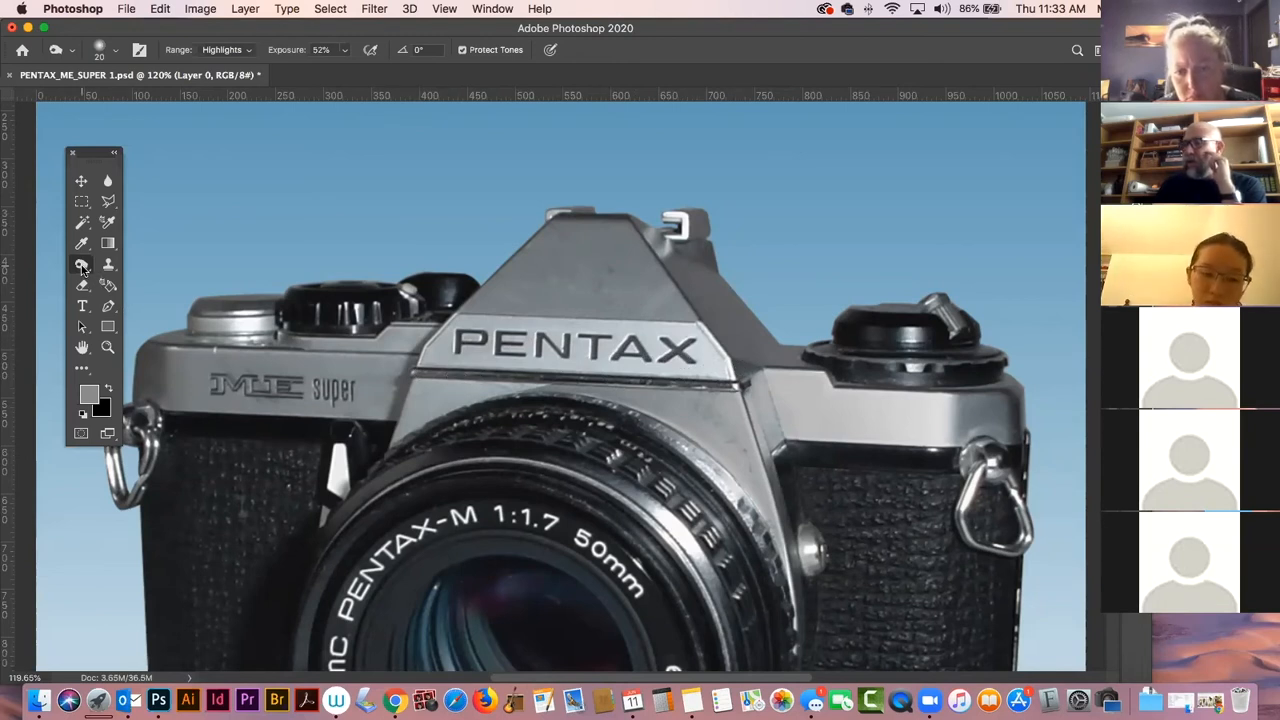
left_click(243, 50)
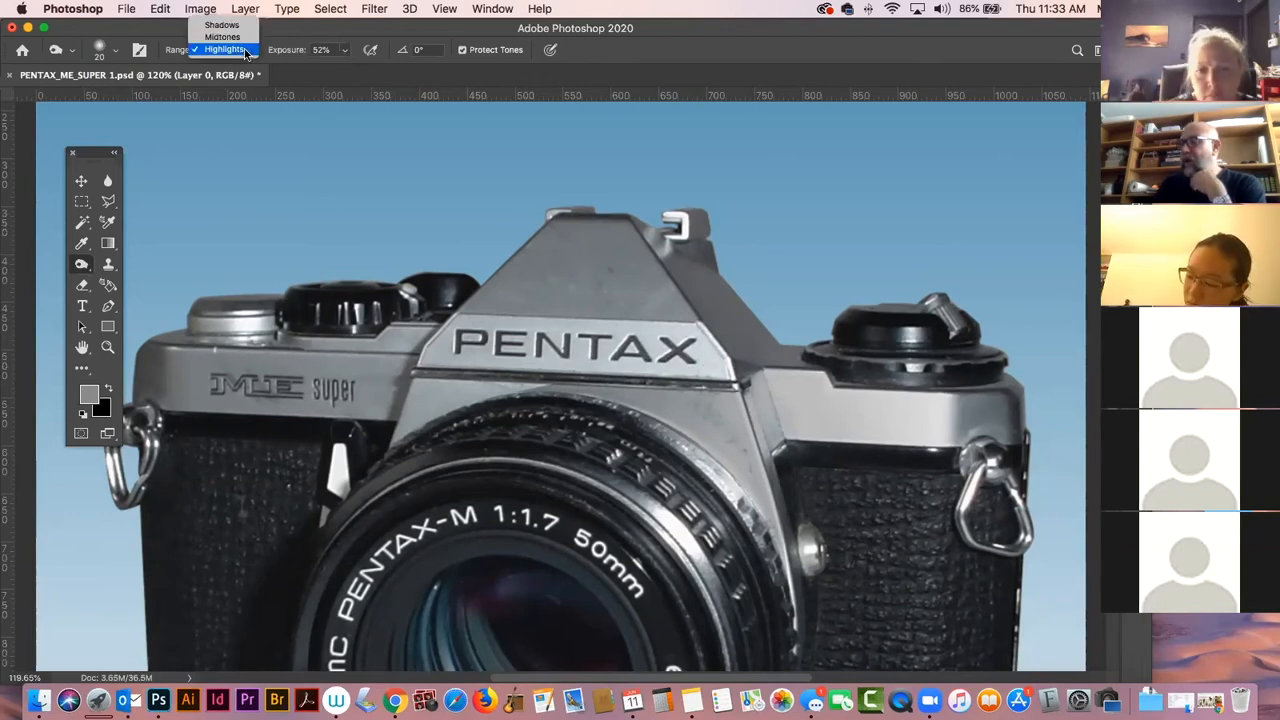
left_click(243, 33)
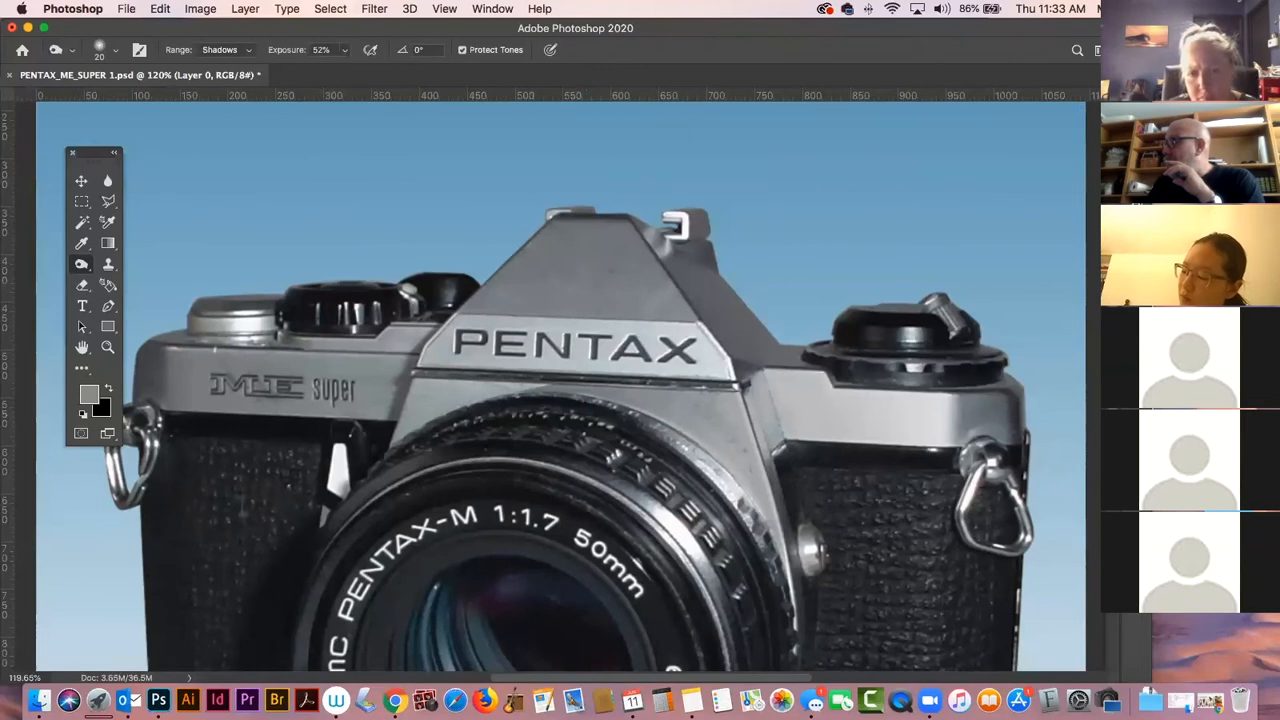
key("F7")
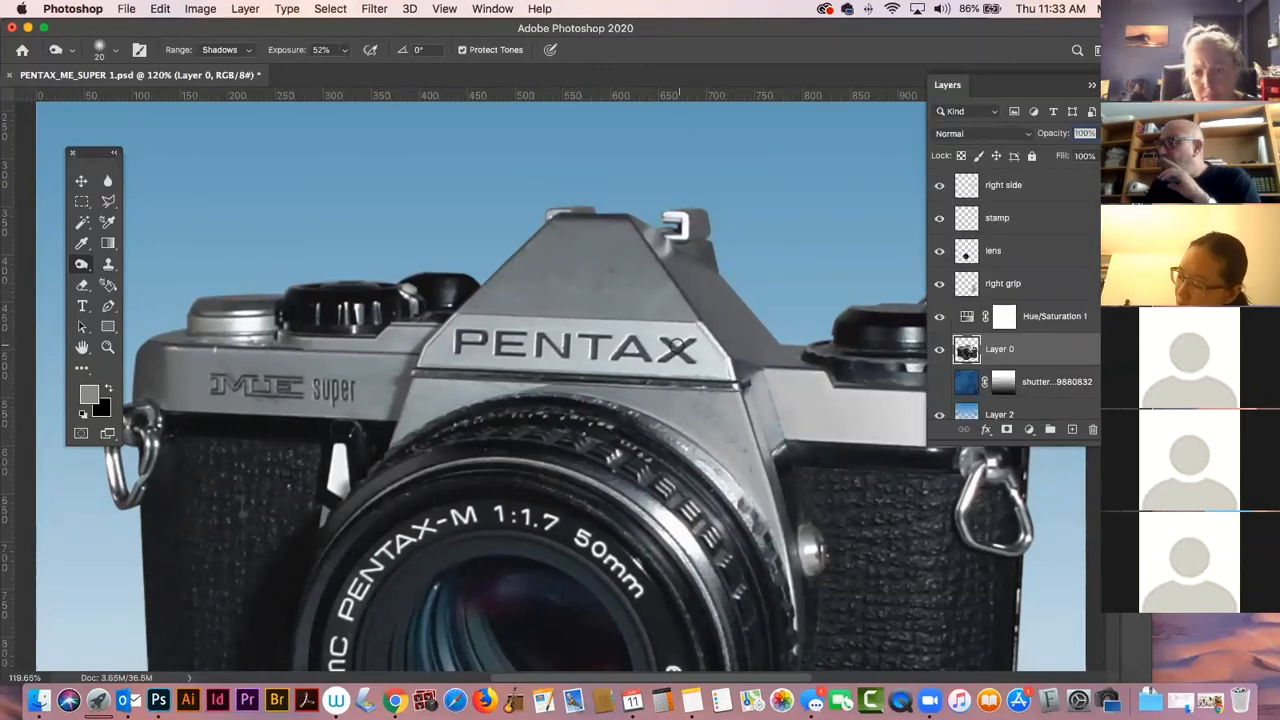
key("]")
key("]")
key("]")
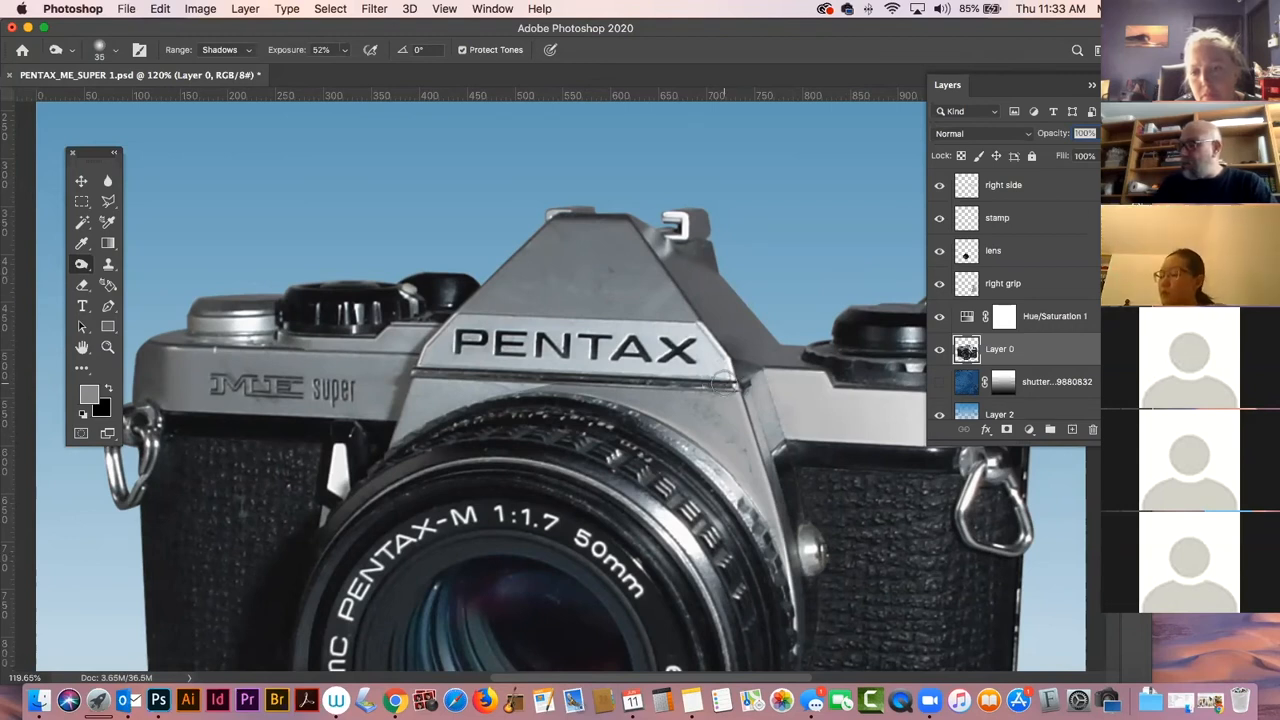
left_click(436, 371, "shift")
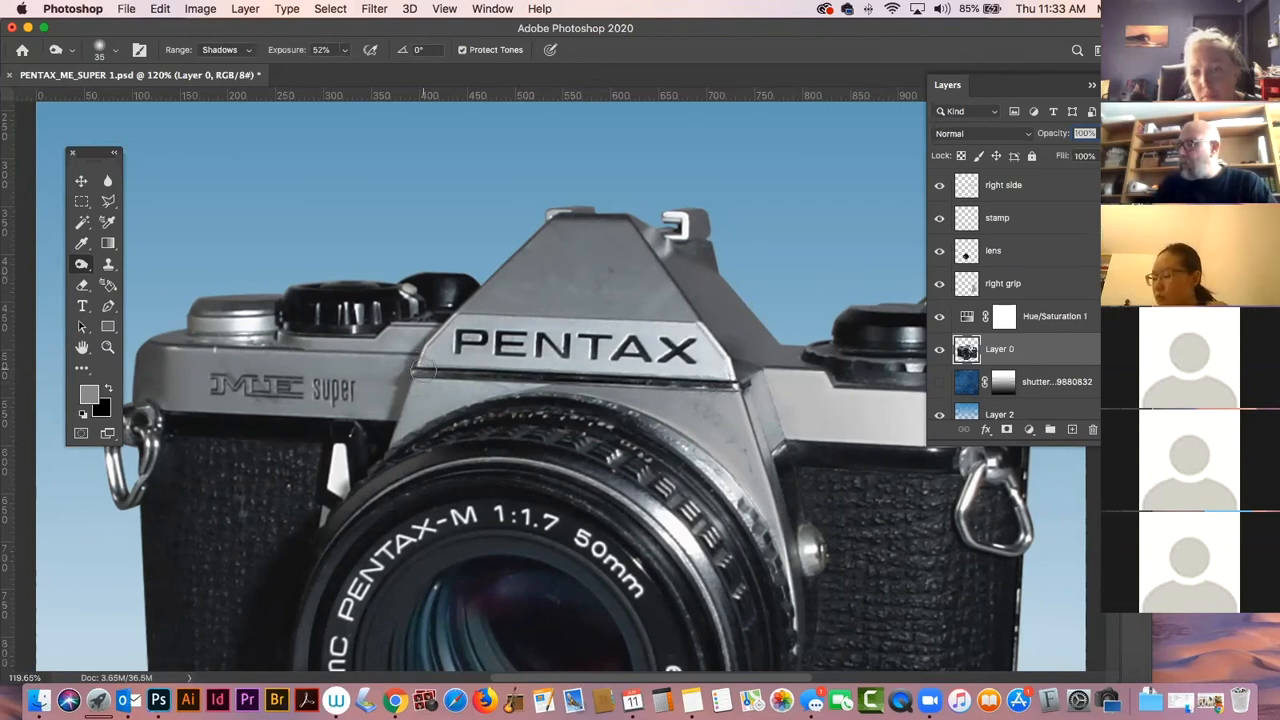
left_click(720, 382, "shift")
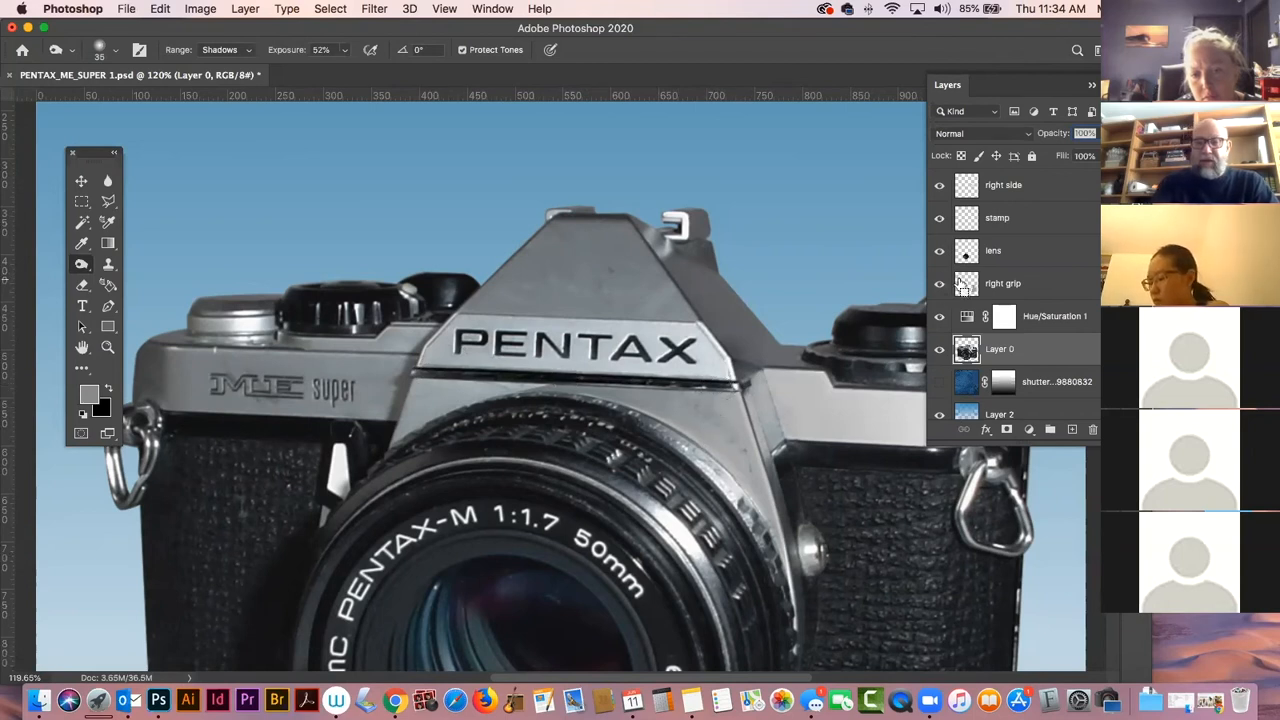
Try burning the ME super lettering on the camera's silver top with the Shadows range.
key("super+0")
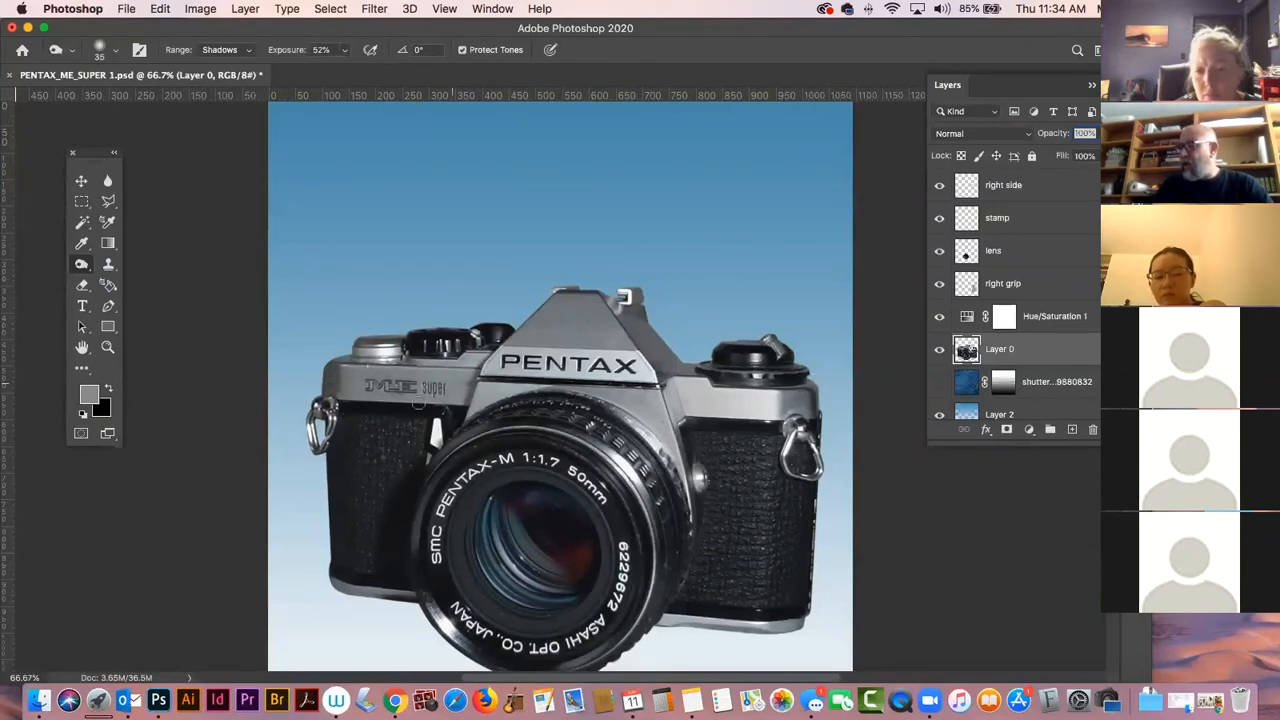
mouse_move(408, 386)
left_mouse_down()
mouse_move(340, 380)
mouse_move(447, 381)
left_mouse_up()
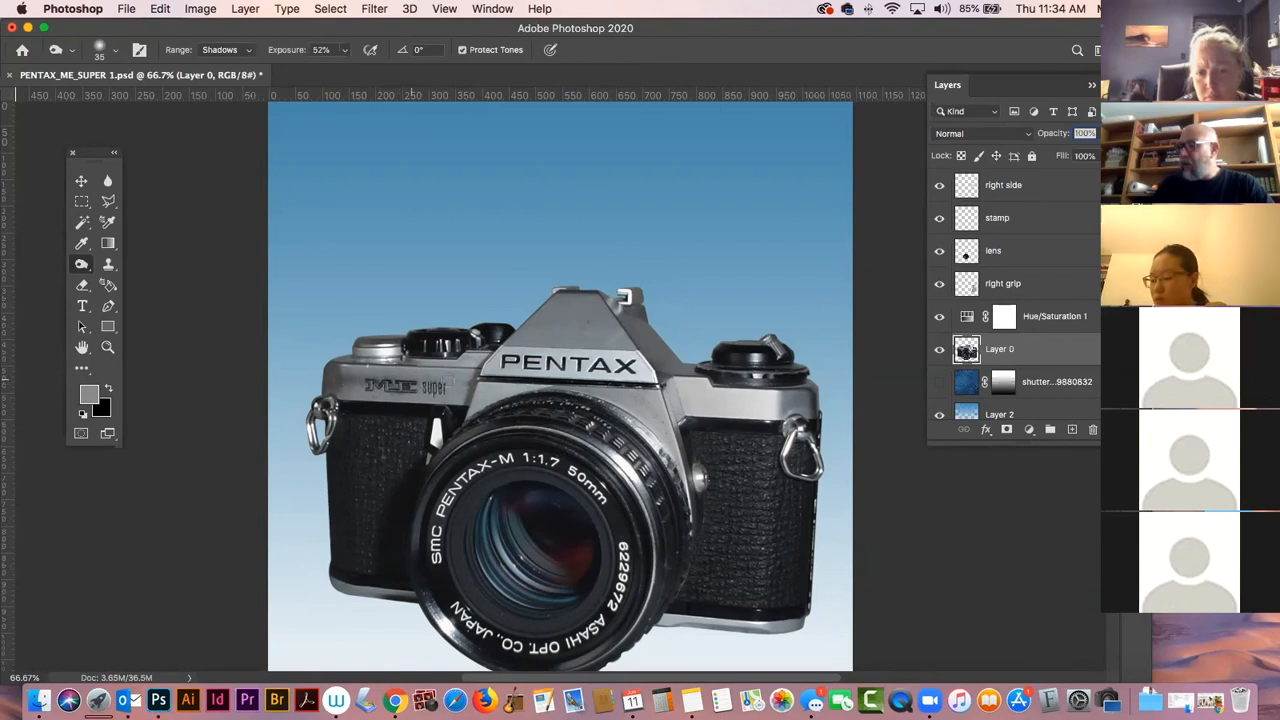
key("super+z")
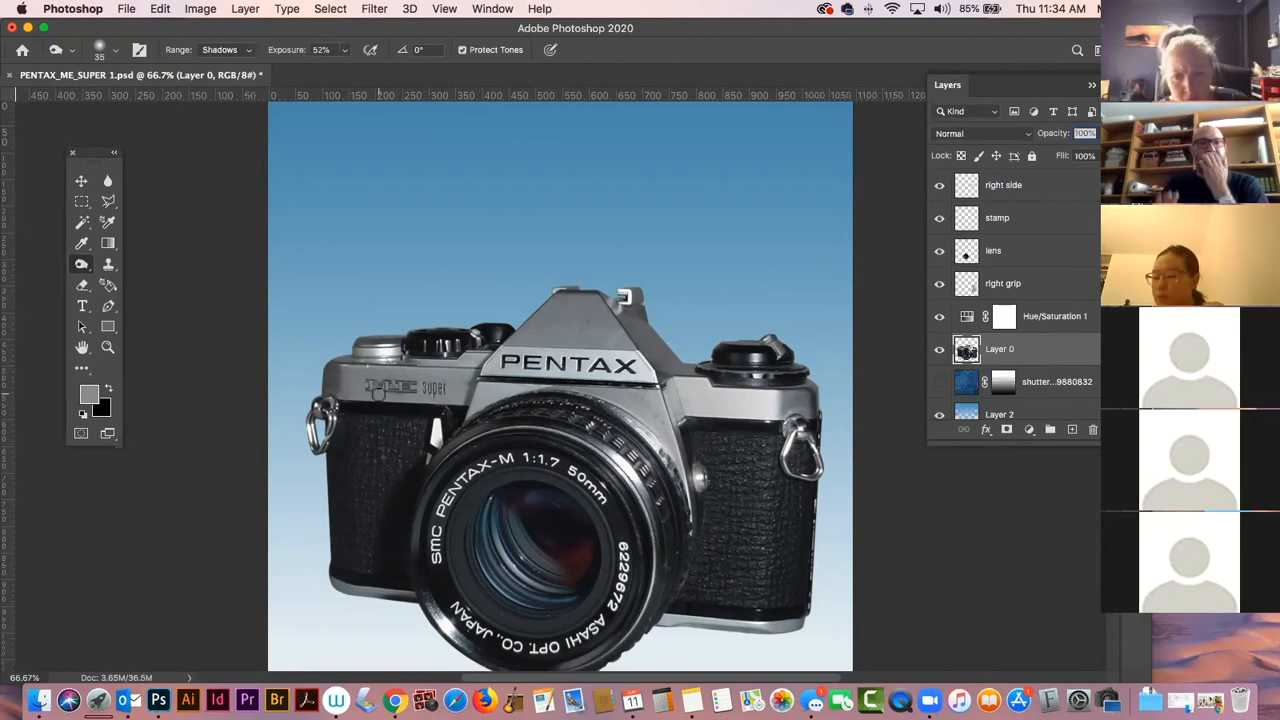
Burn the ME super lettering on Layer 0 with the Midtones range and again with the Highlights range.
left_click(230, 50)
left_click(222, 61)
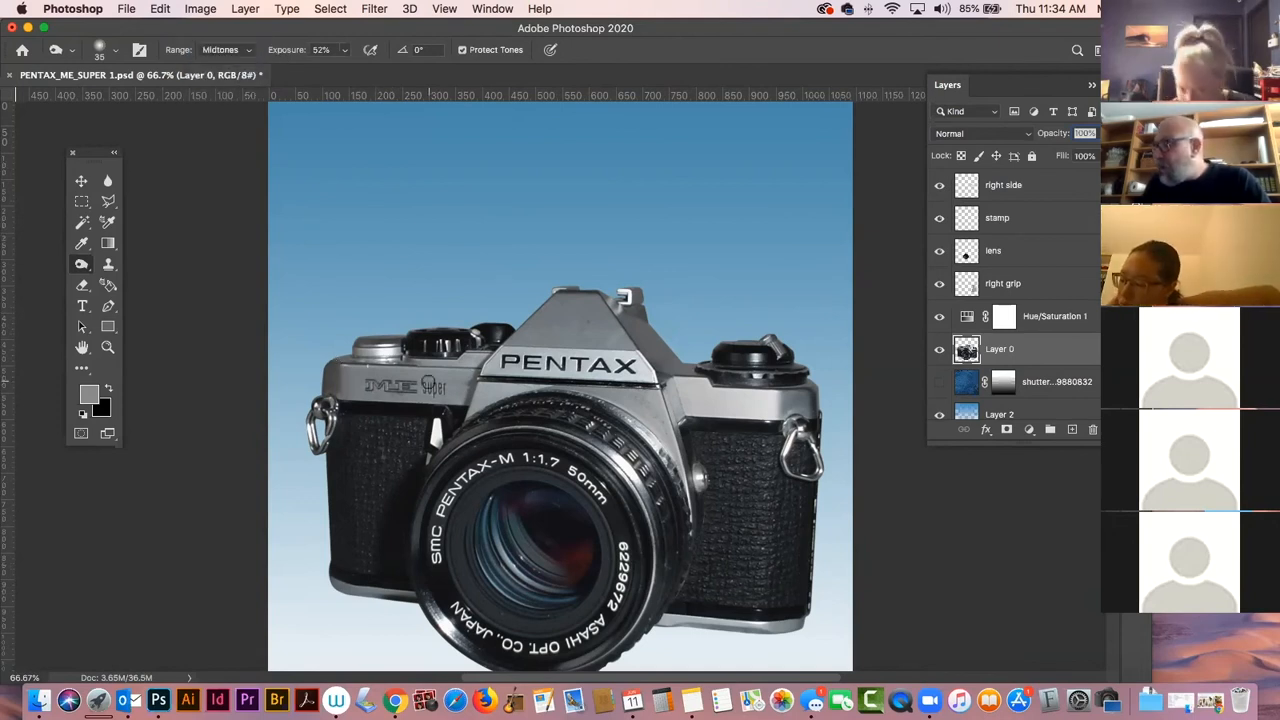
left_click_drag(445, 387, 342, 381)
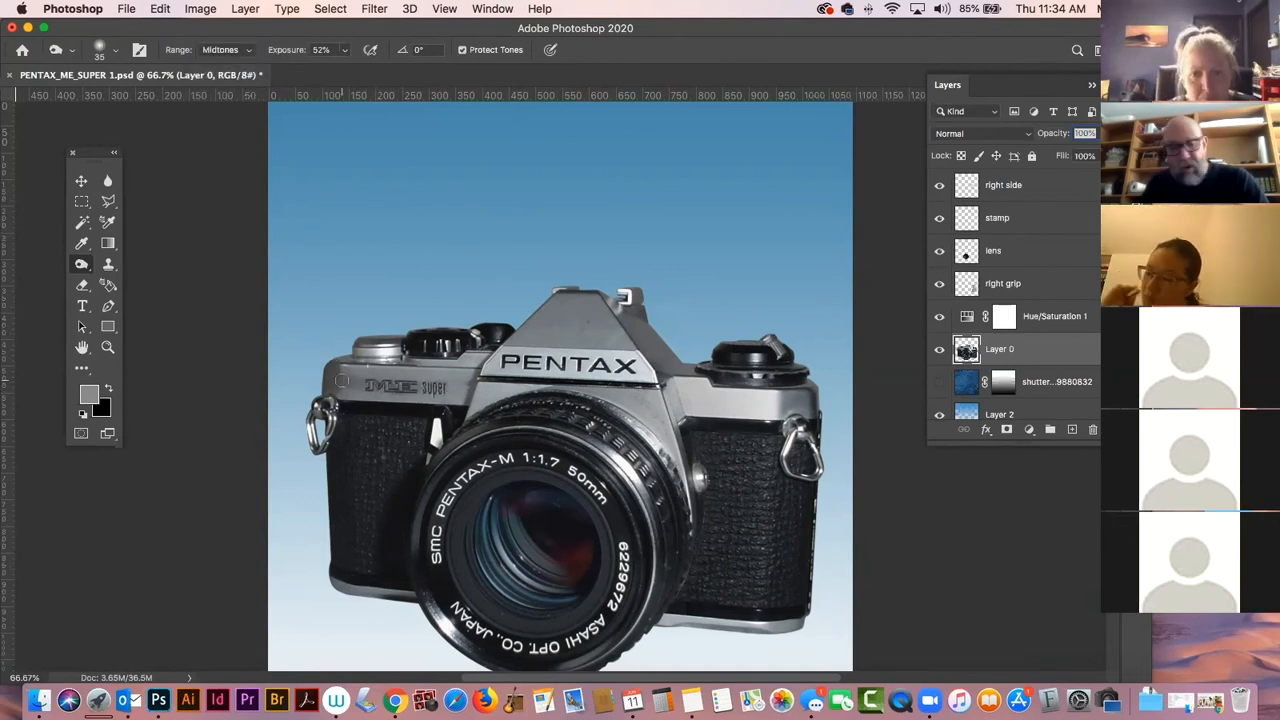
left_click(112, 50)
left_click(214, 51)
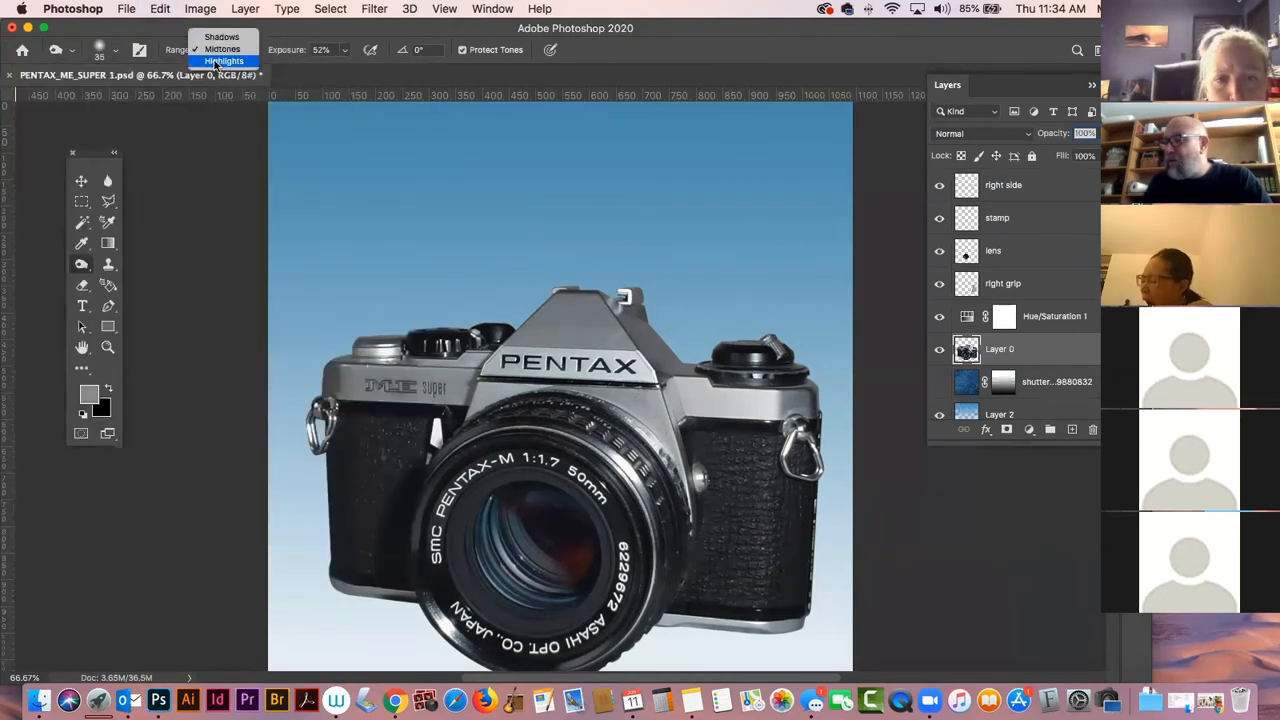
left_click(214, 60)
left_click_drag(422, 385, 370, 384)
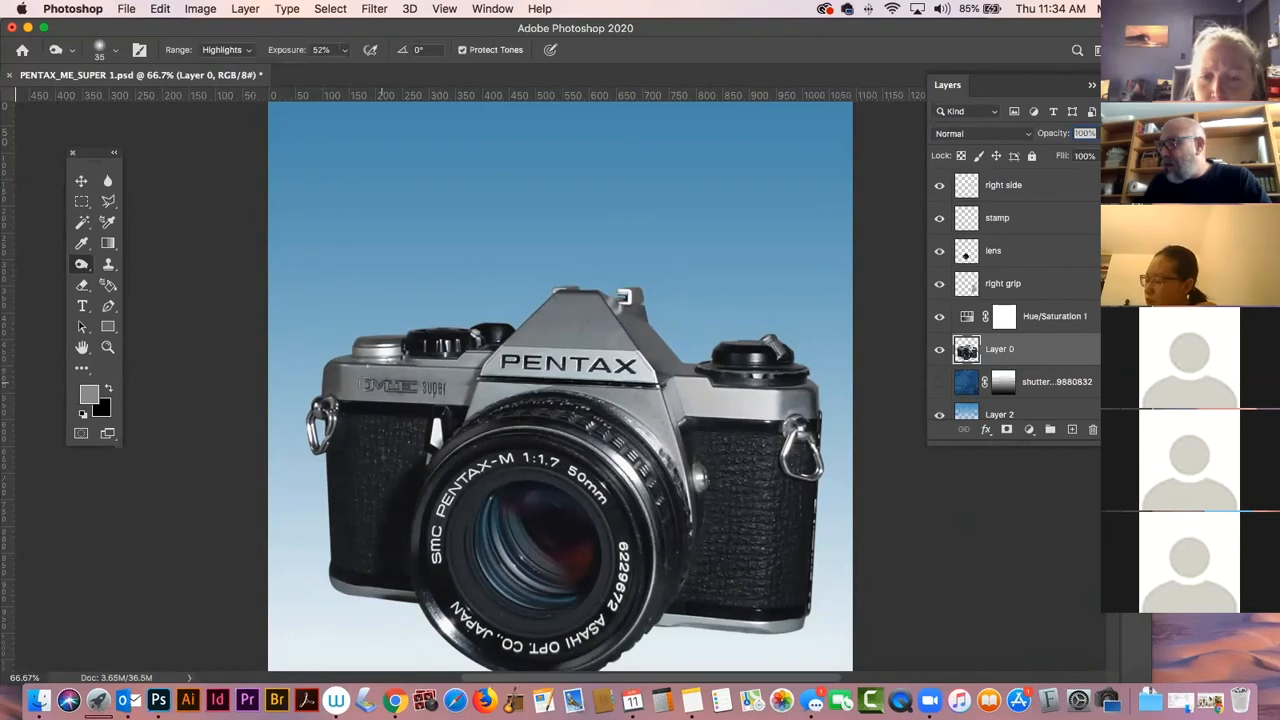
left_click(81, 183)
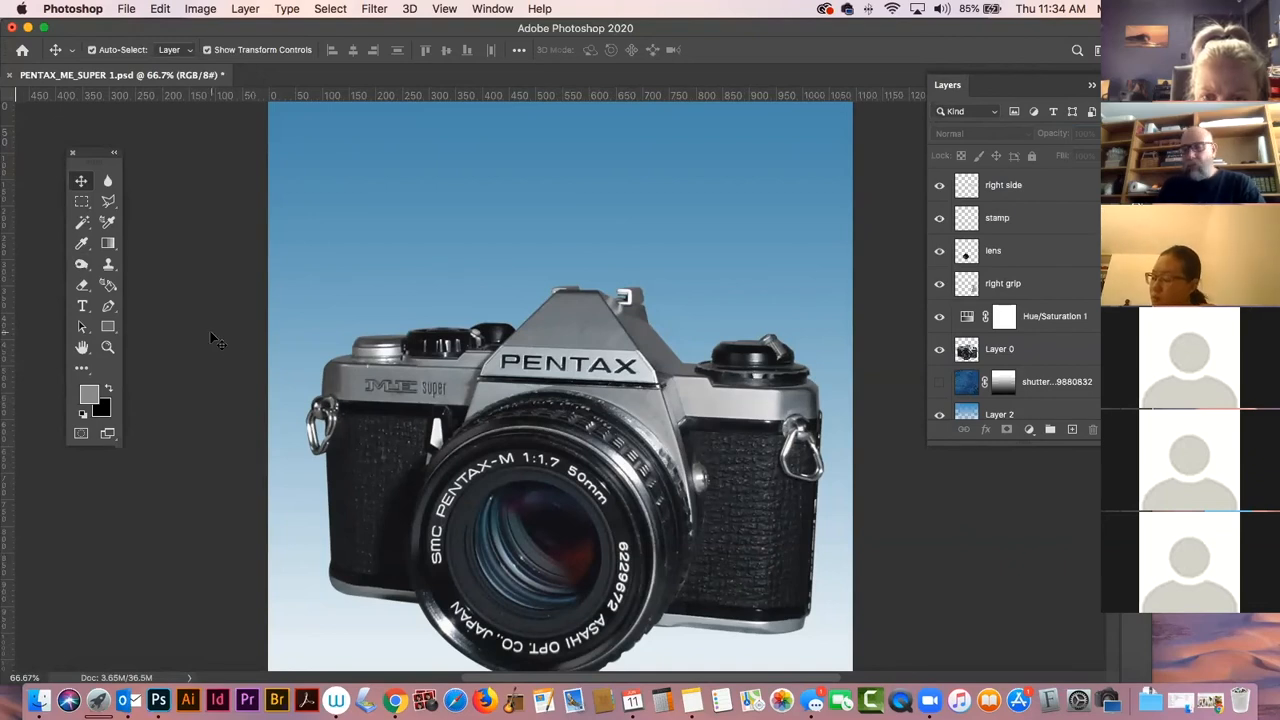
scroll(215, 340, "down", 3)
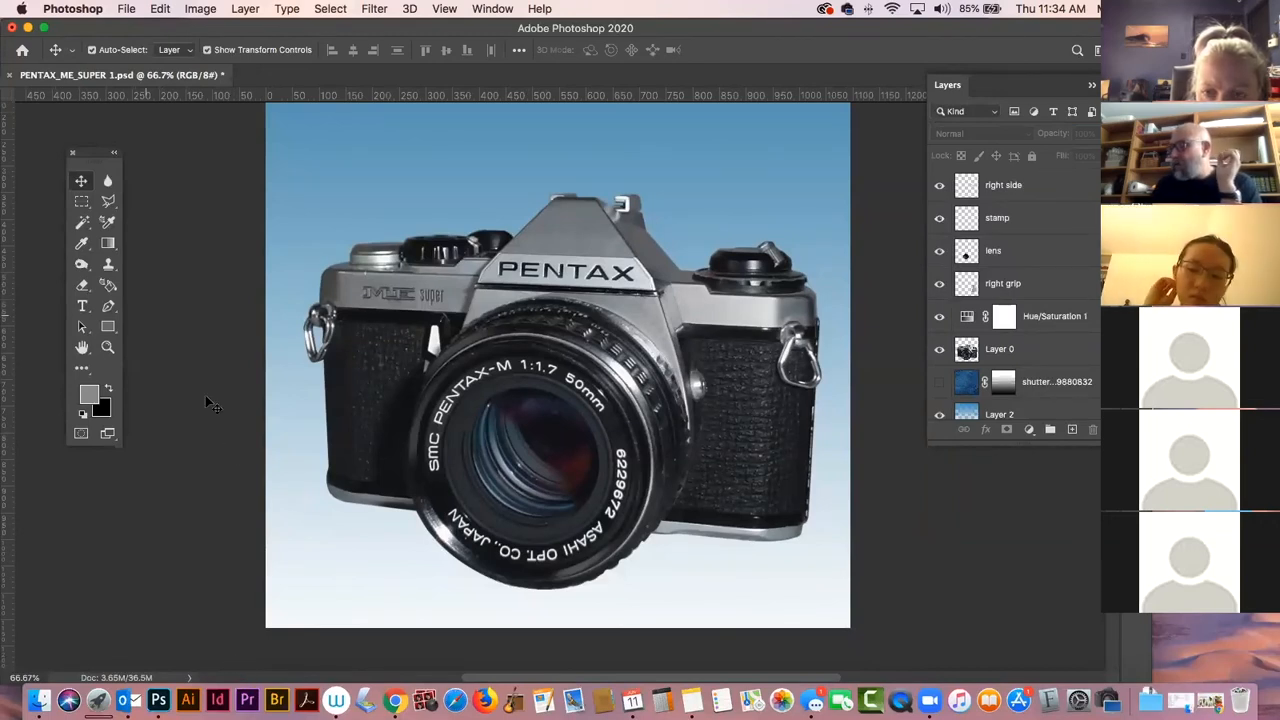
left_click(533, 426)
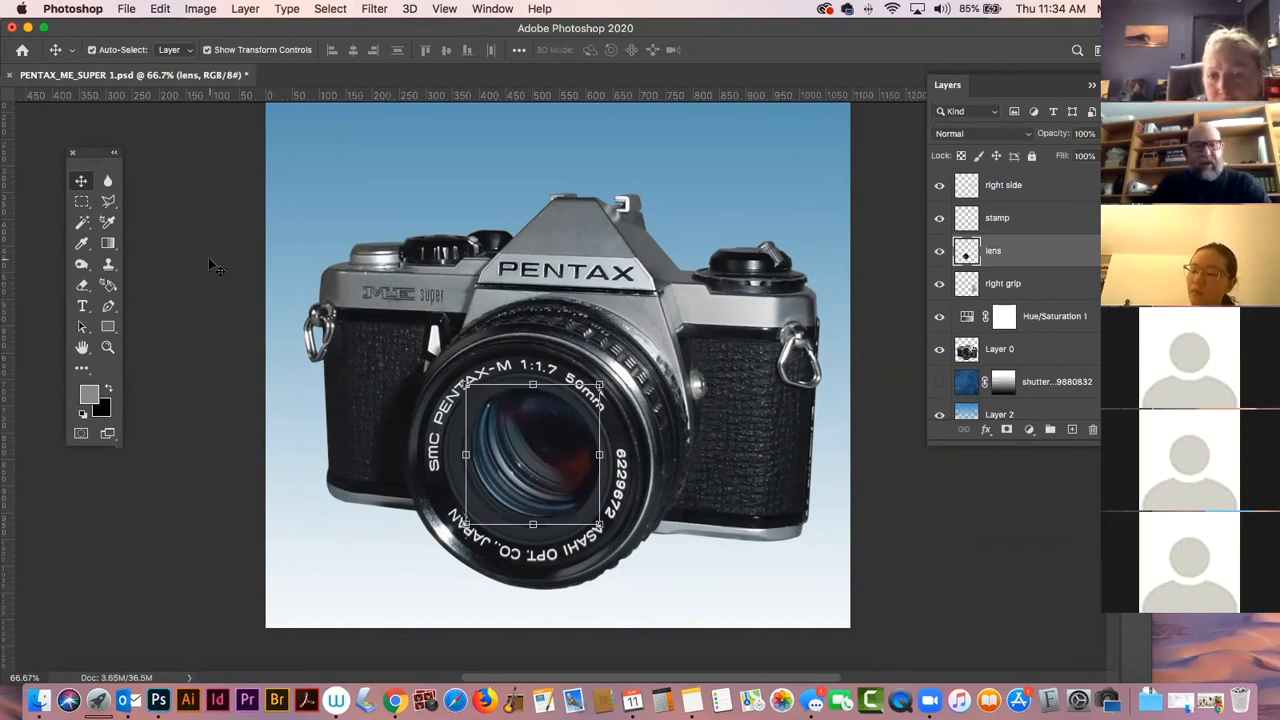
key("super+minus")
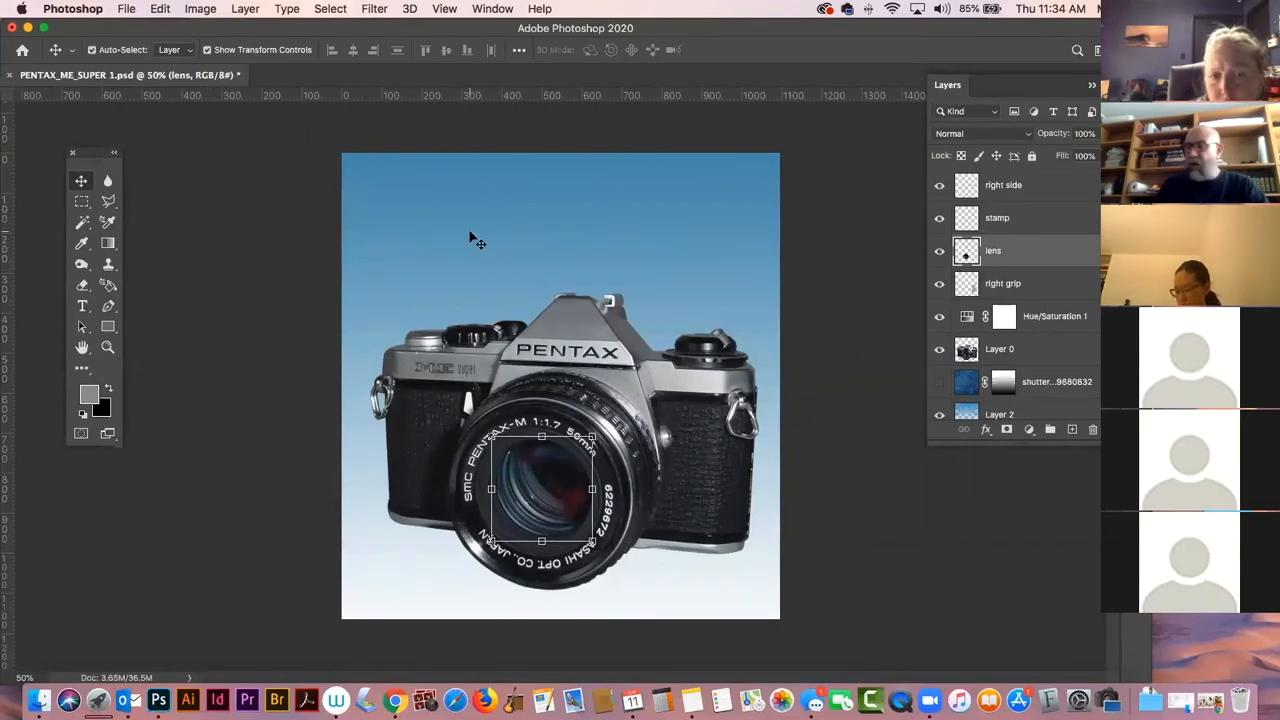
key("Return")
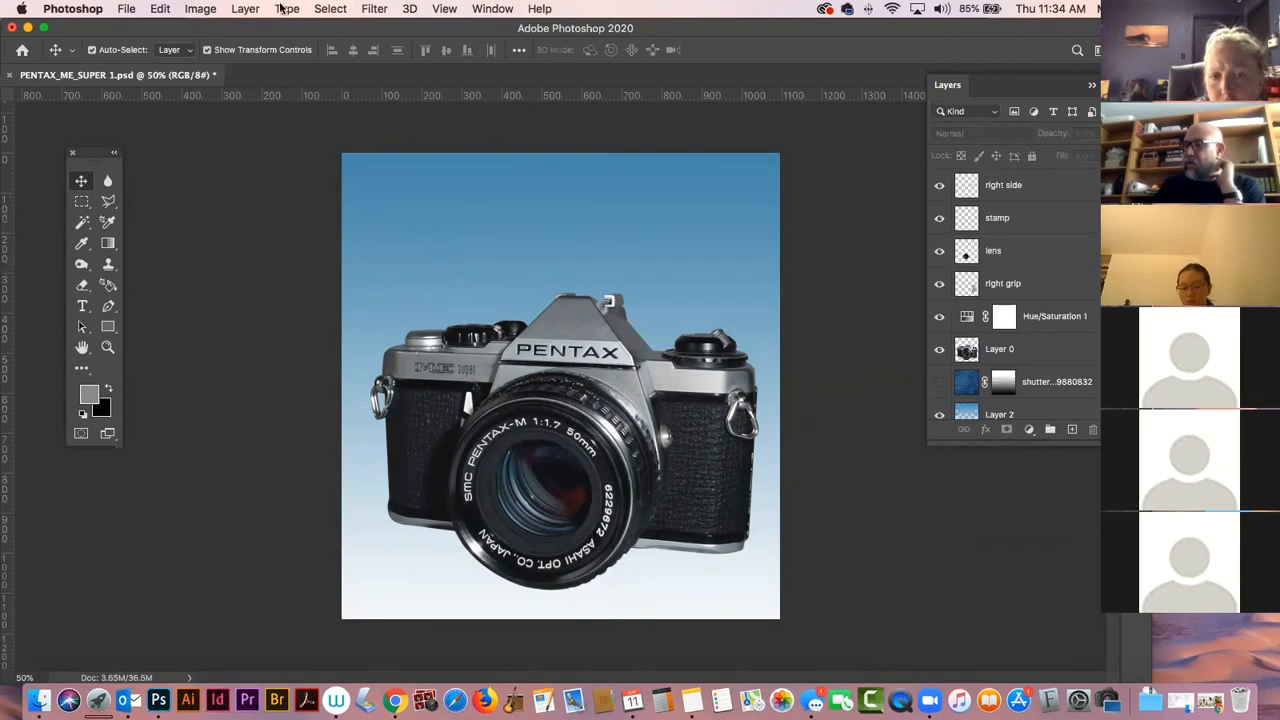
left_click(196, 9)
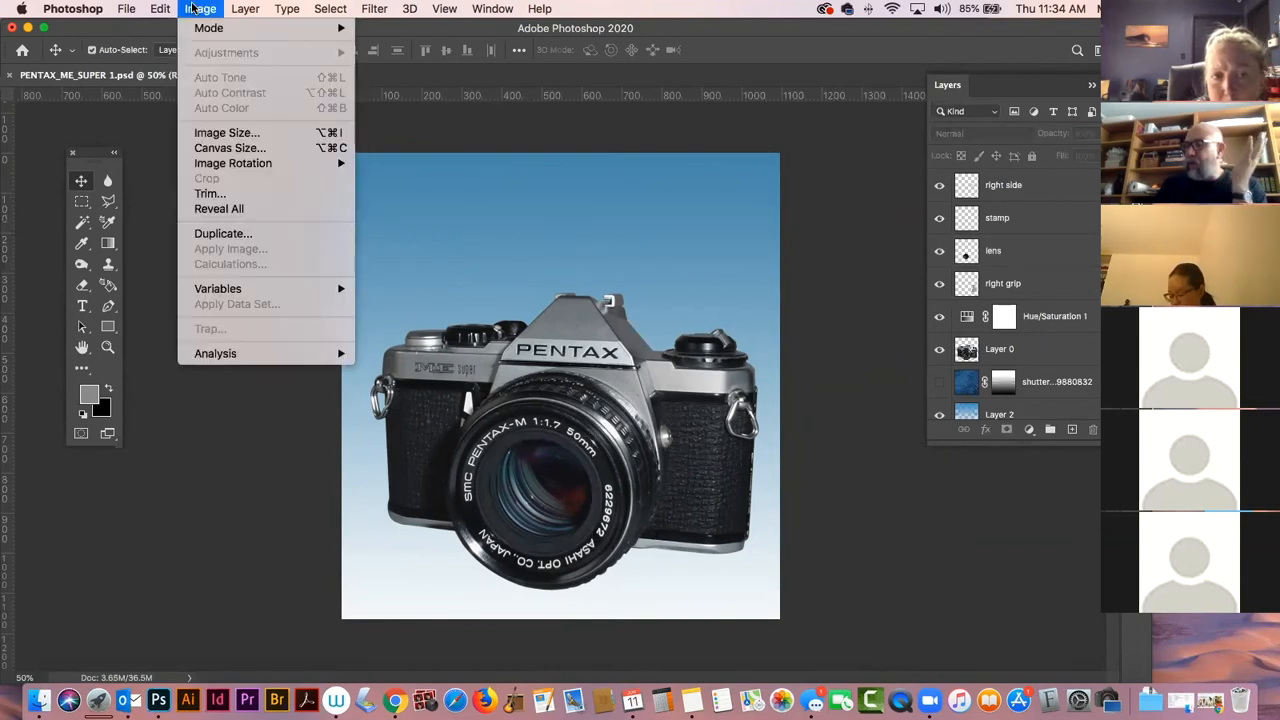
left_click(193, 9)
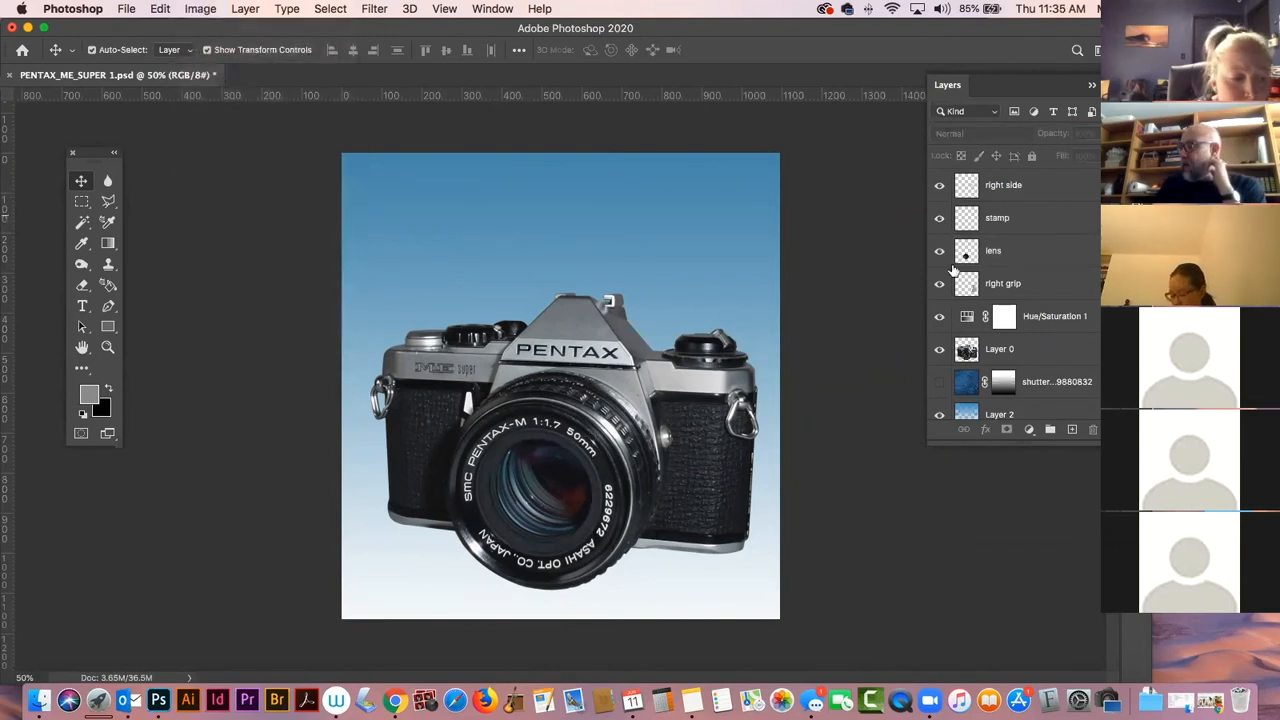
Select the lens layer and sample the blue near the background's upper edge as the foreground color, with white as the background color.
left_click(522, 479)
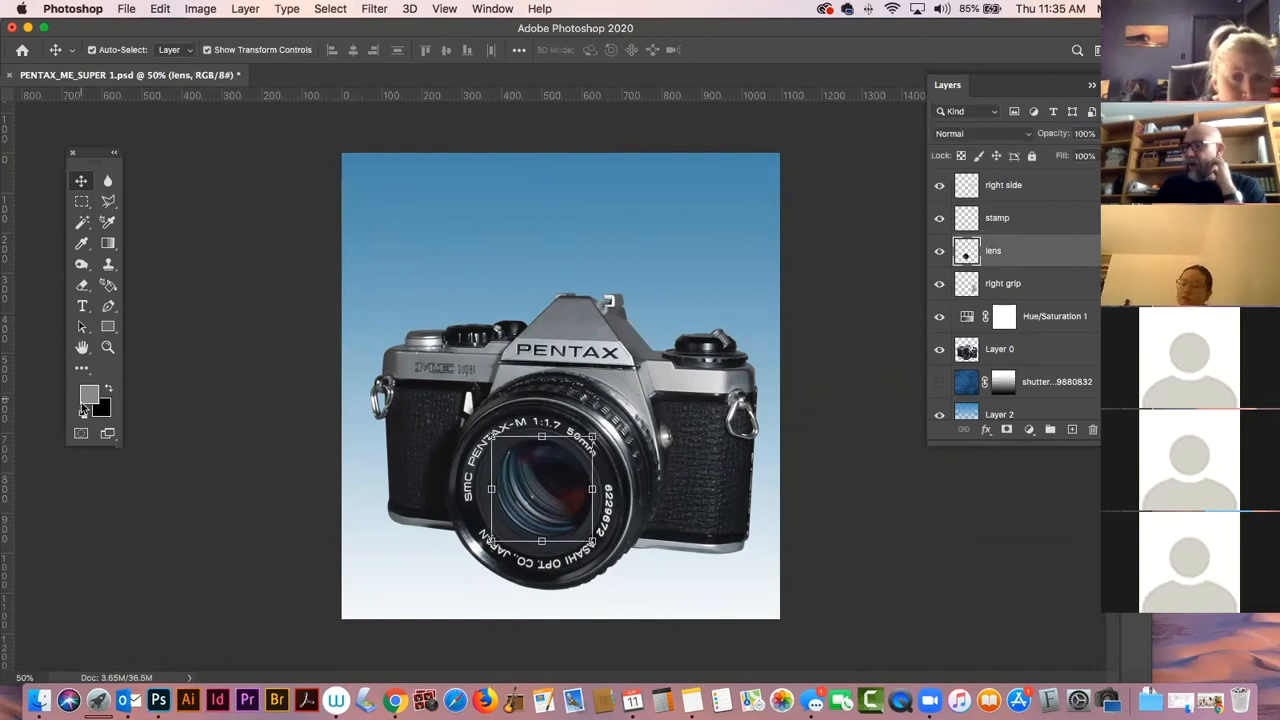
left_click(84, 414)
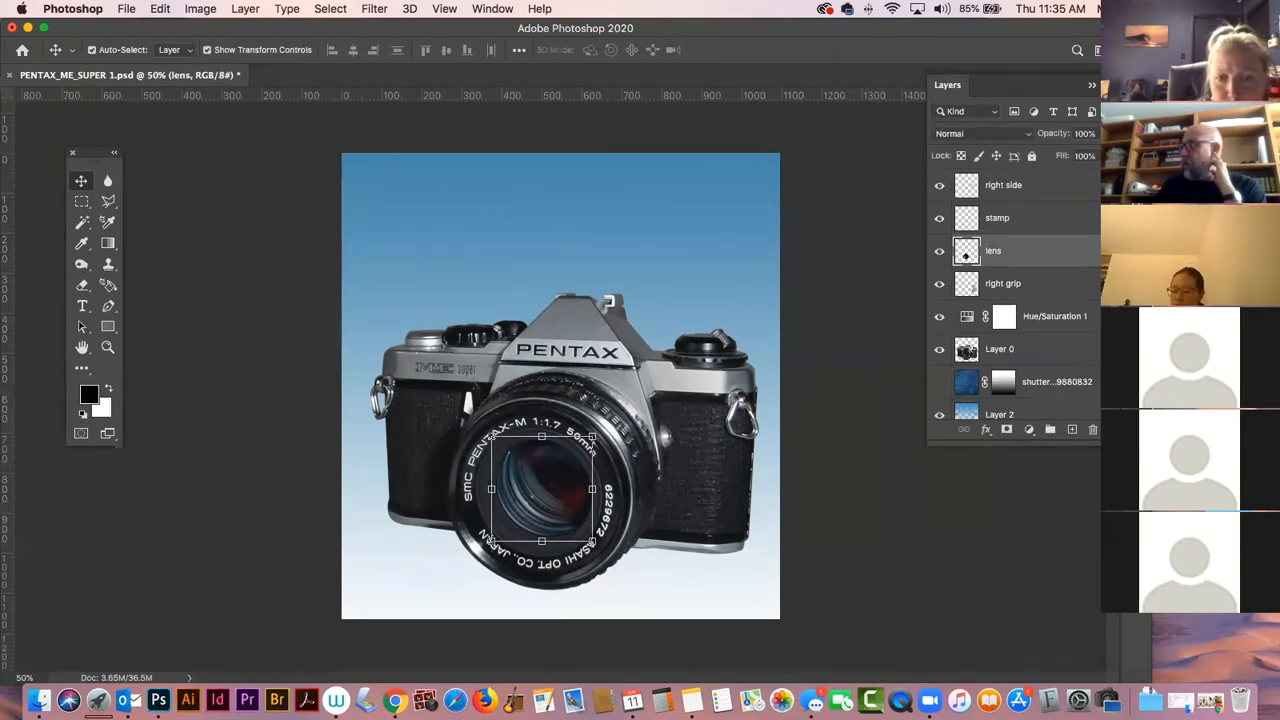
left_click(1112, 118)
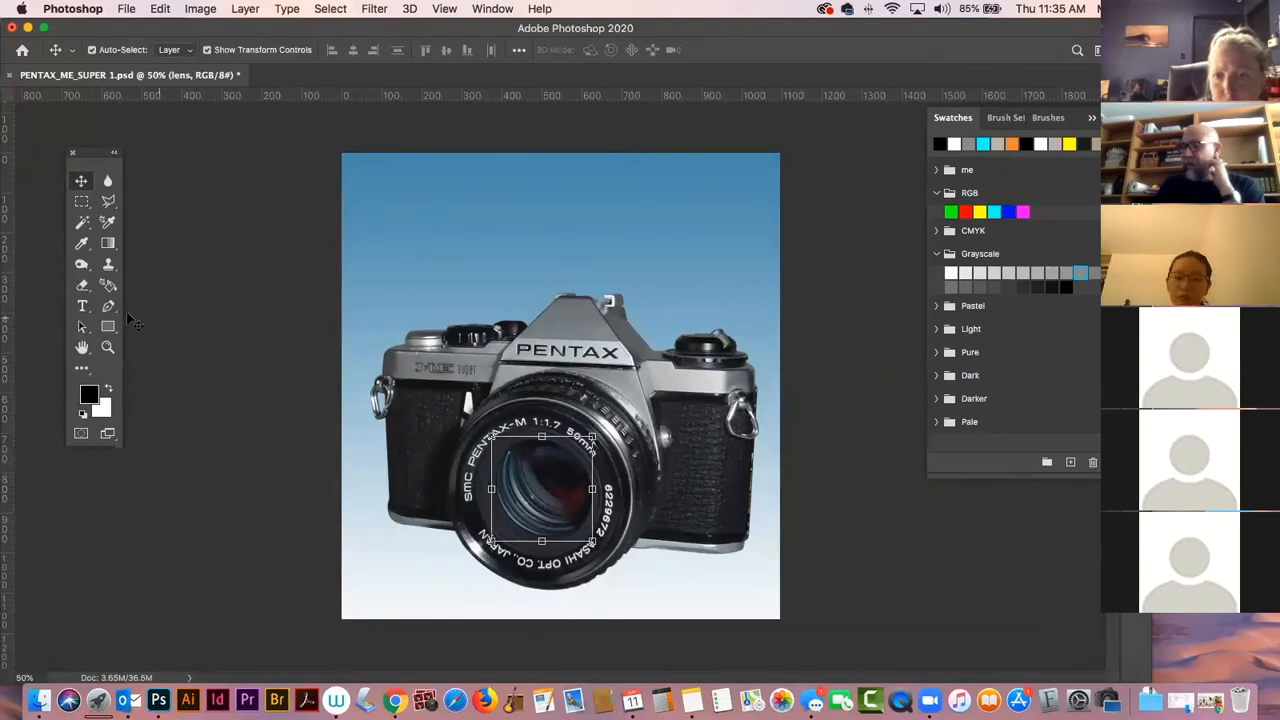
left_click(82, 245)
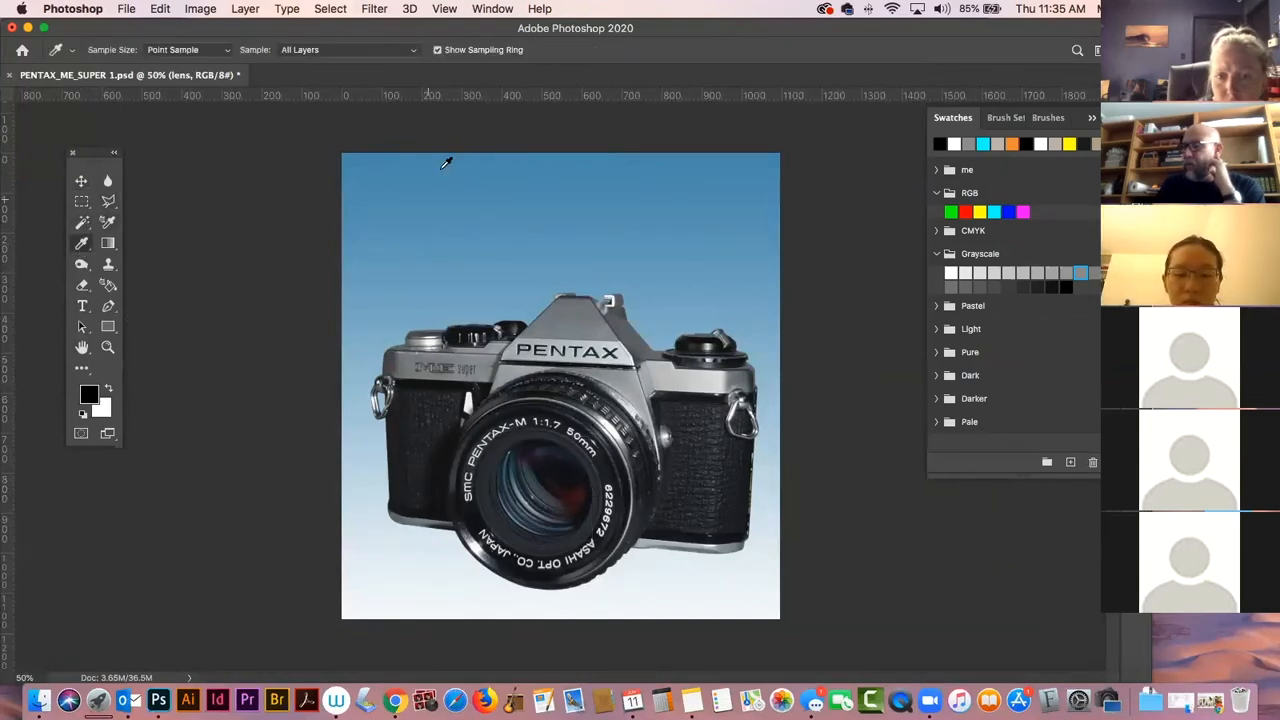
left_click(468, 168)
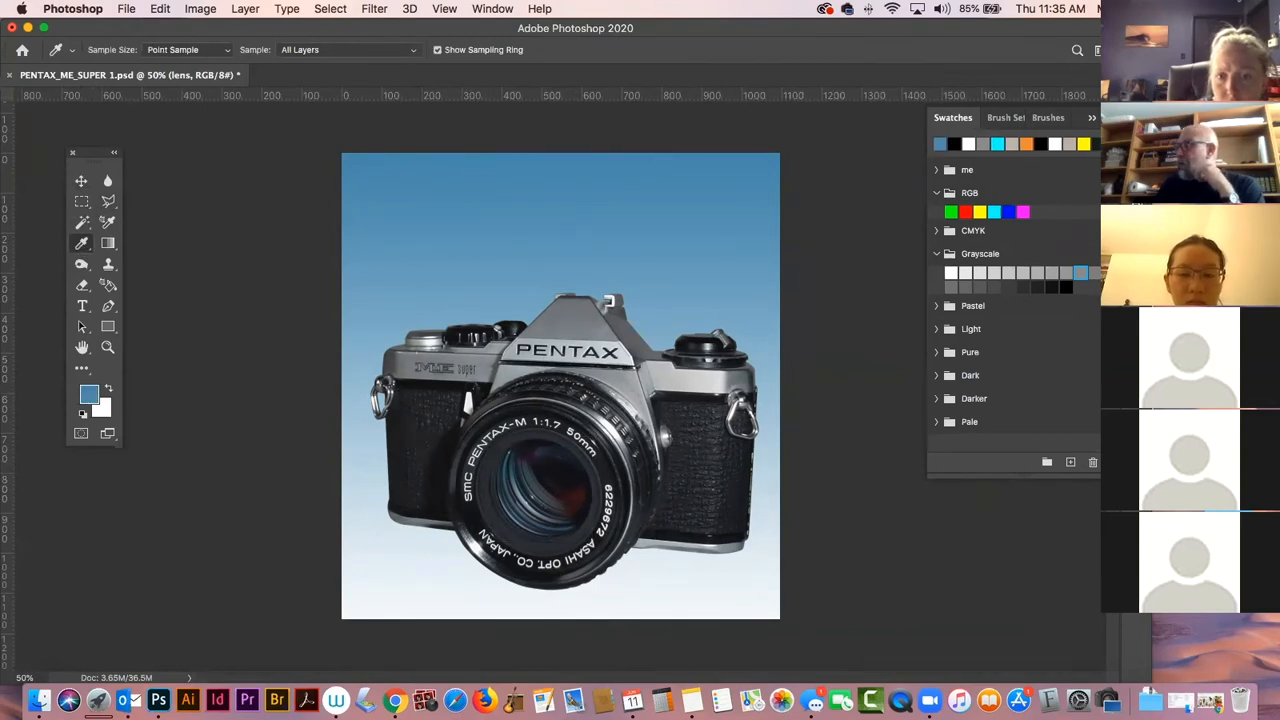
Colorize the lens layer with a Hue/Saturation adjustment at hue 200 and saturation 25.
key("F7")
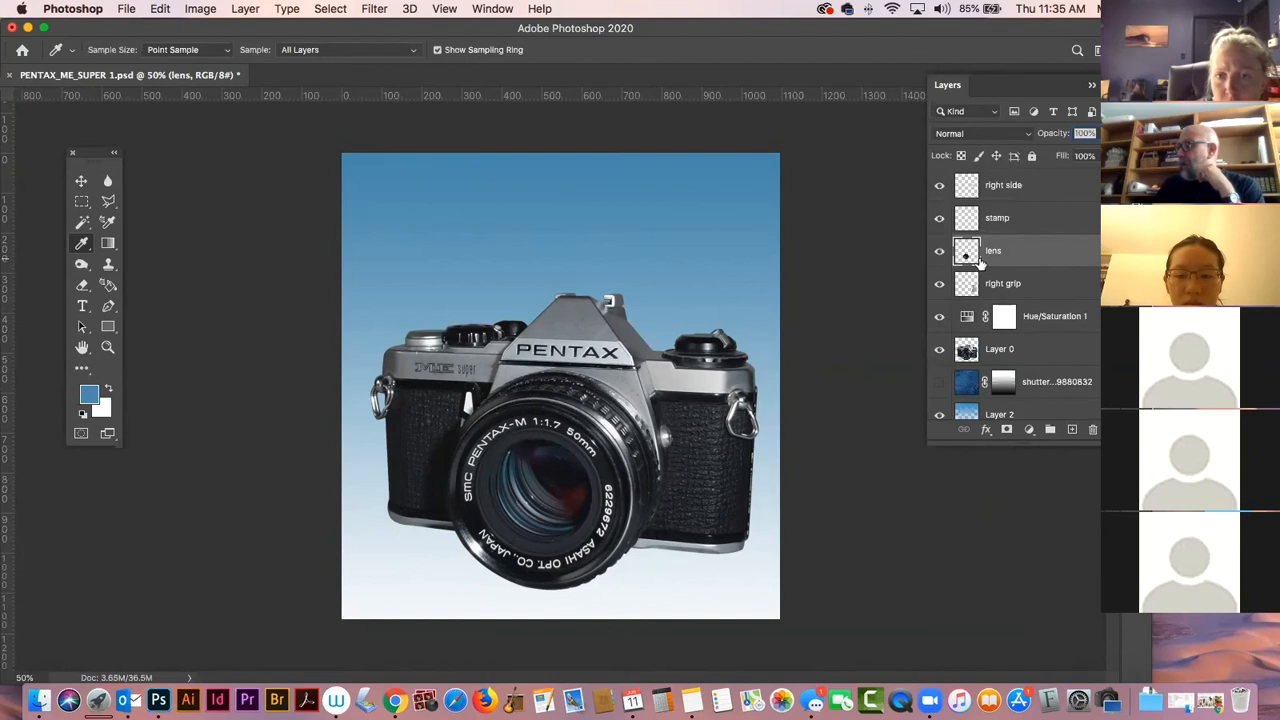
left_click(201, 9)
mouse_move(214, 52)
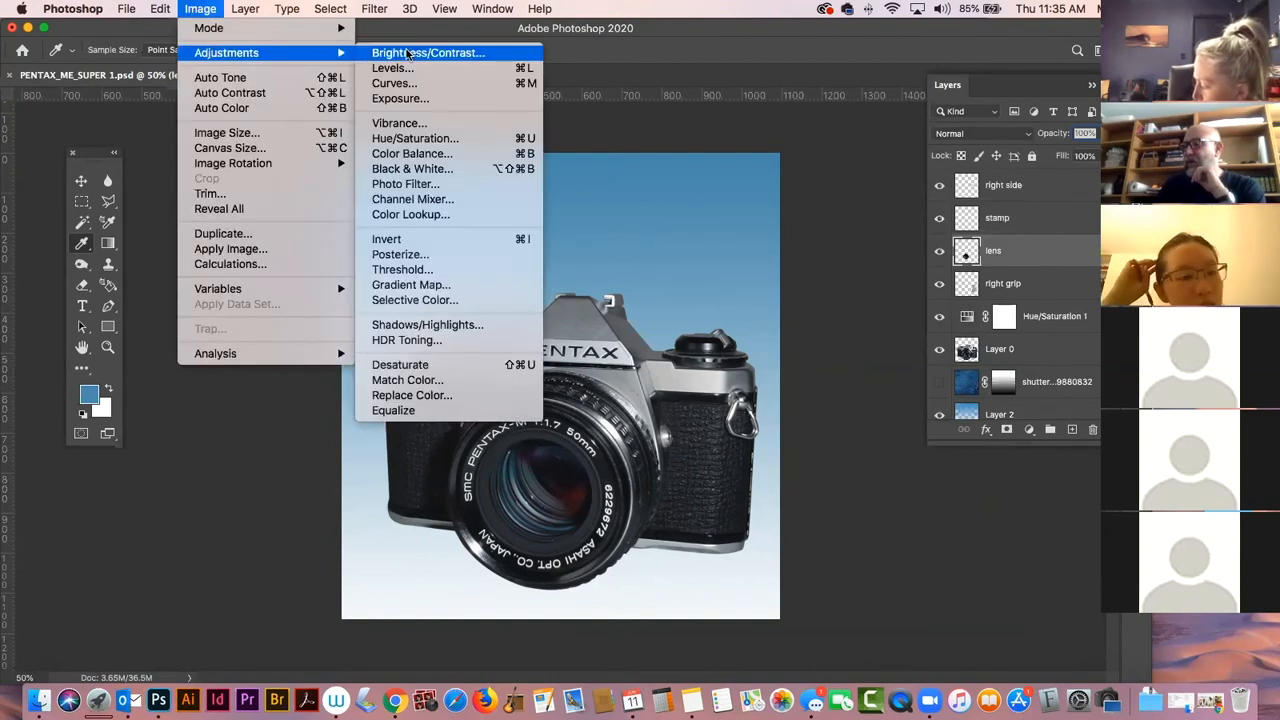
left_click(425, 138)
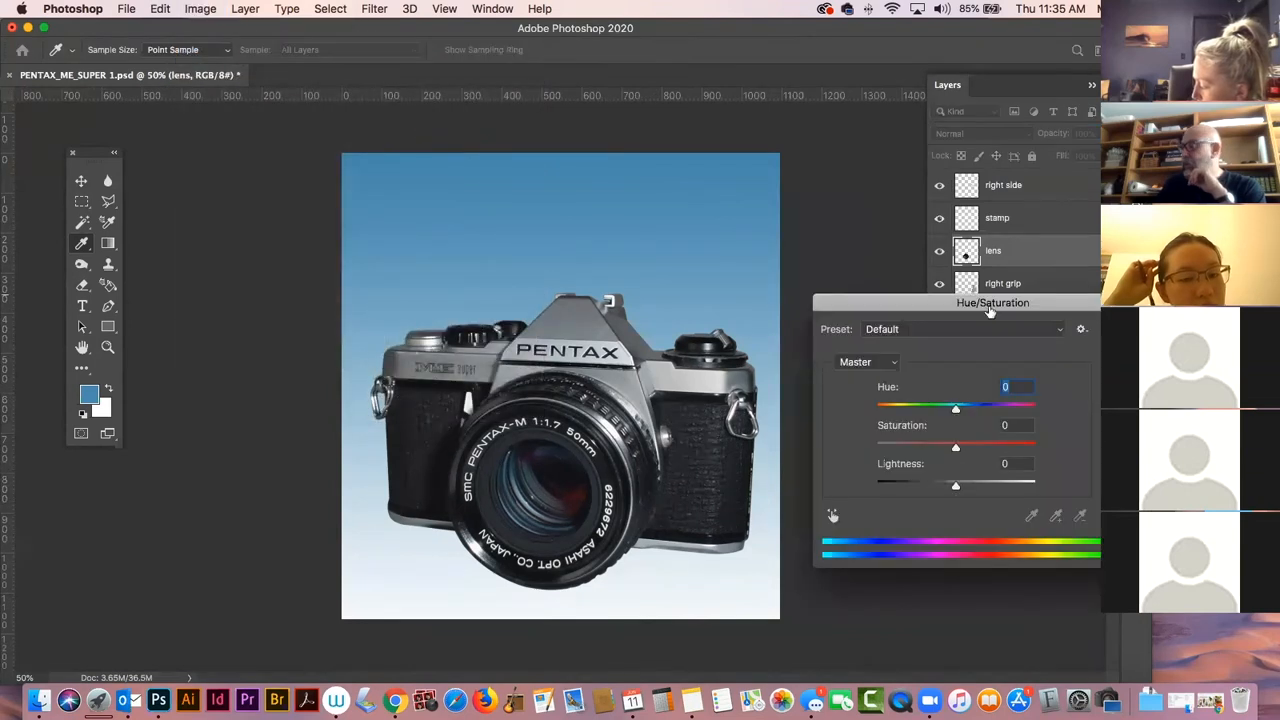
left_click_drag(1025, 302, 265, 8)
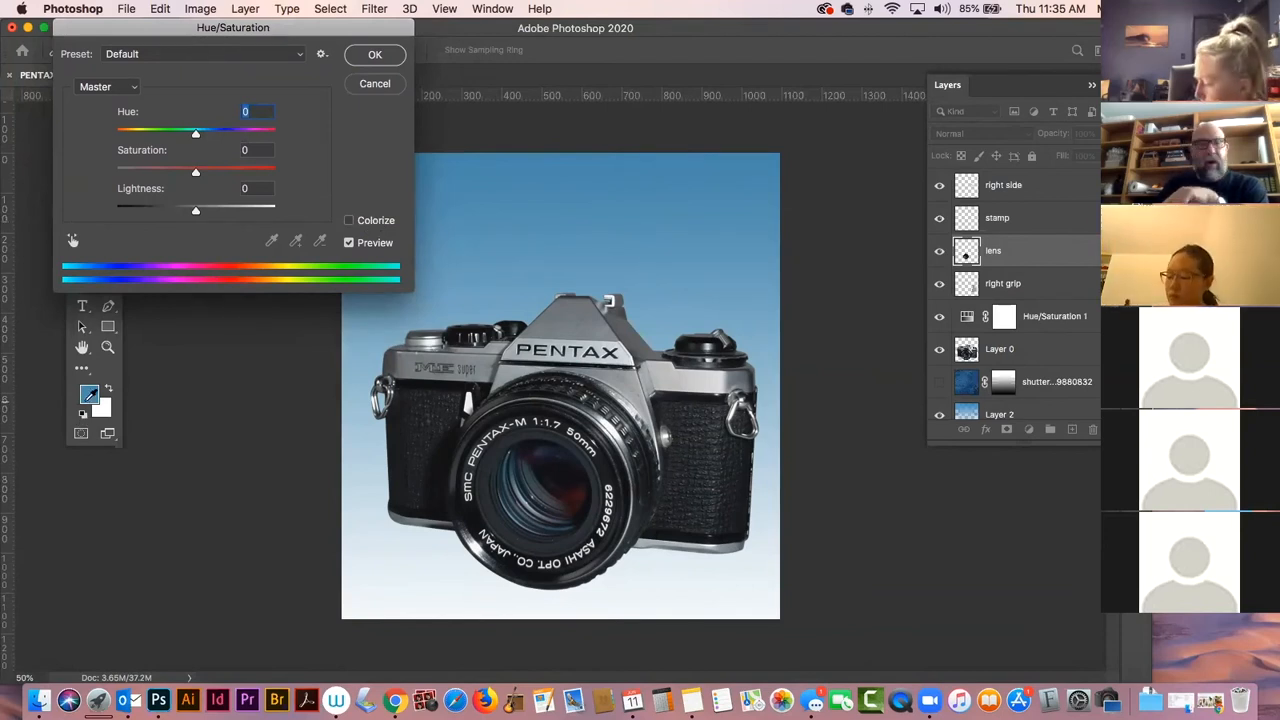
left_click(349, 221)
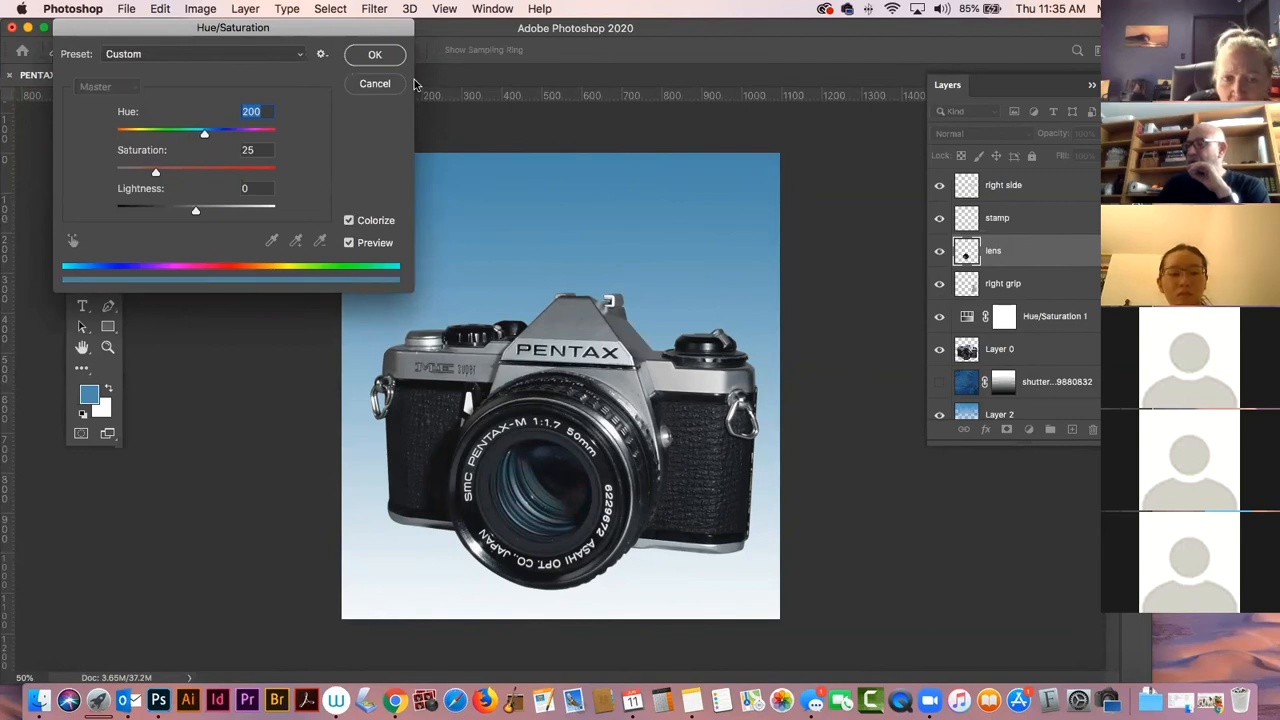
left_click(375, 57)
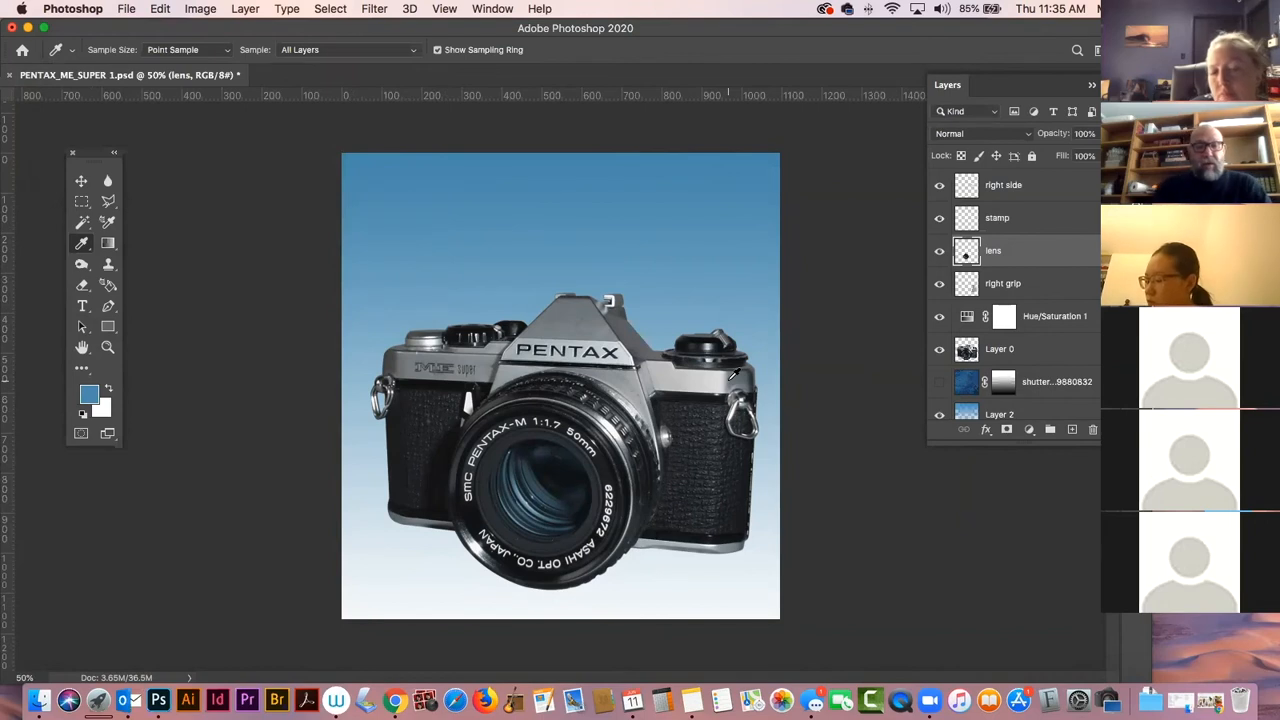
Recolor the lens layer golden brown with a Hue/Saturation adjustment, using hue about -168 and saturation +31.
key("super+u")
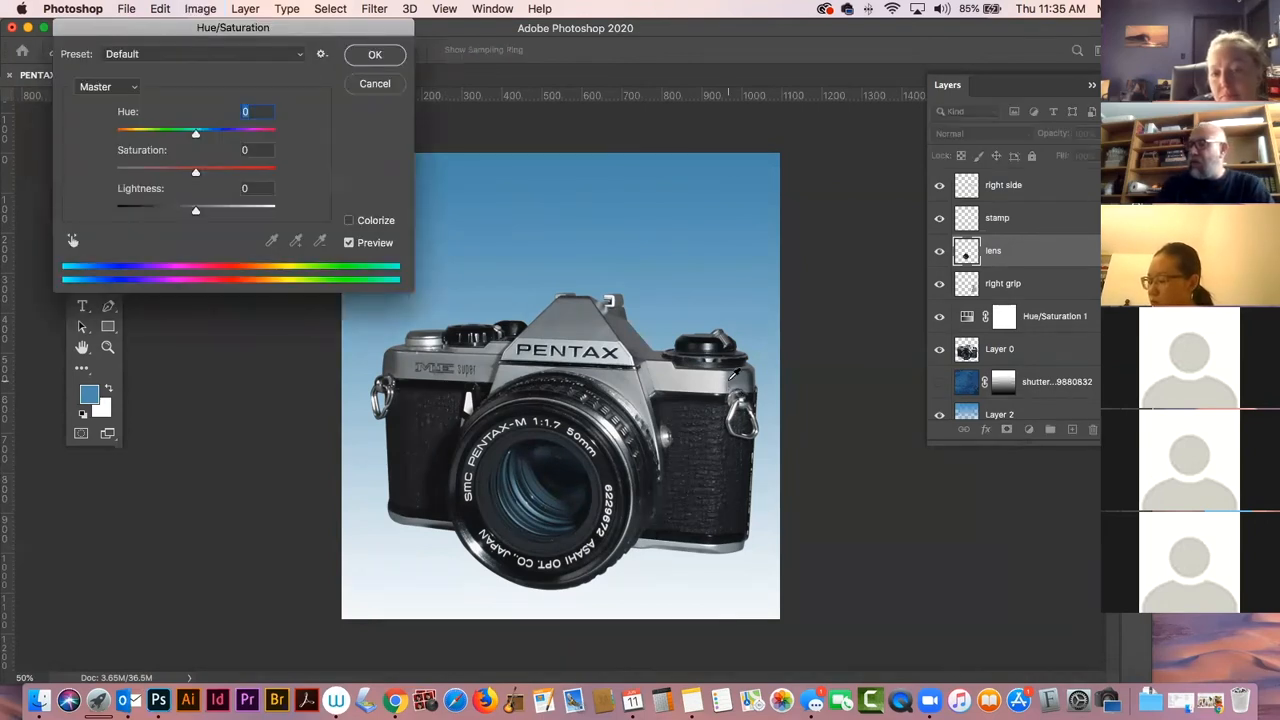
mouse_move(197, 175)
left_mouse_down()
mouse_move(248, 176)
mouse_move(220, 180)
left_mouse_up()
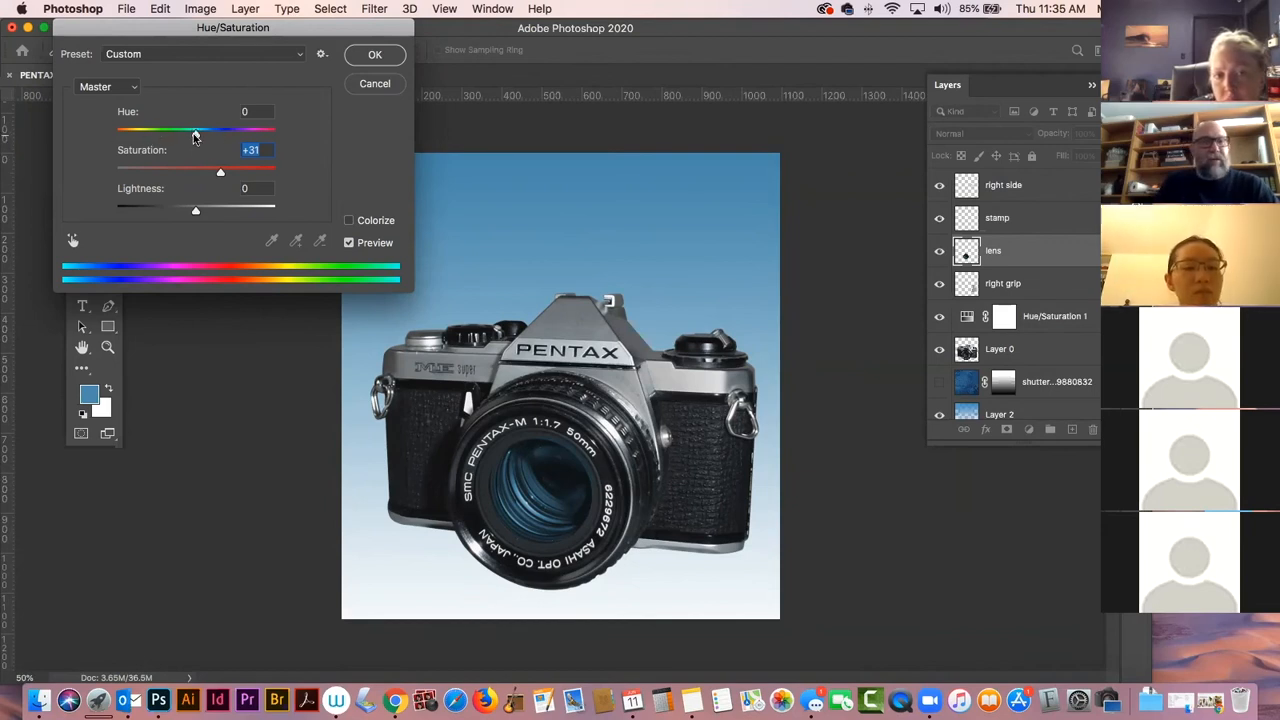
left_click_drag(195, 135, 120, 135)
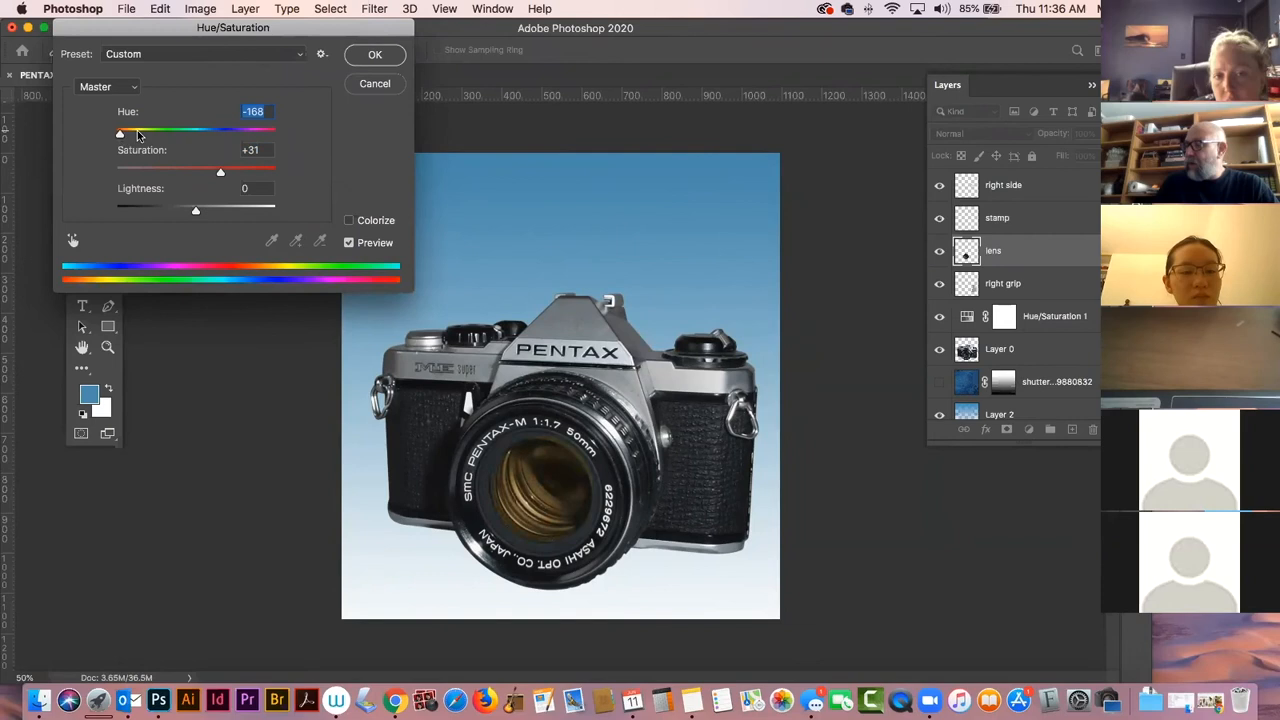
left_click(374, 55)
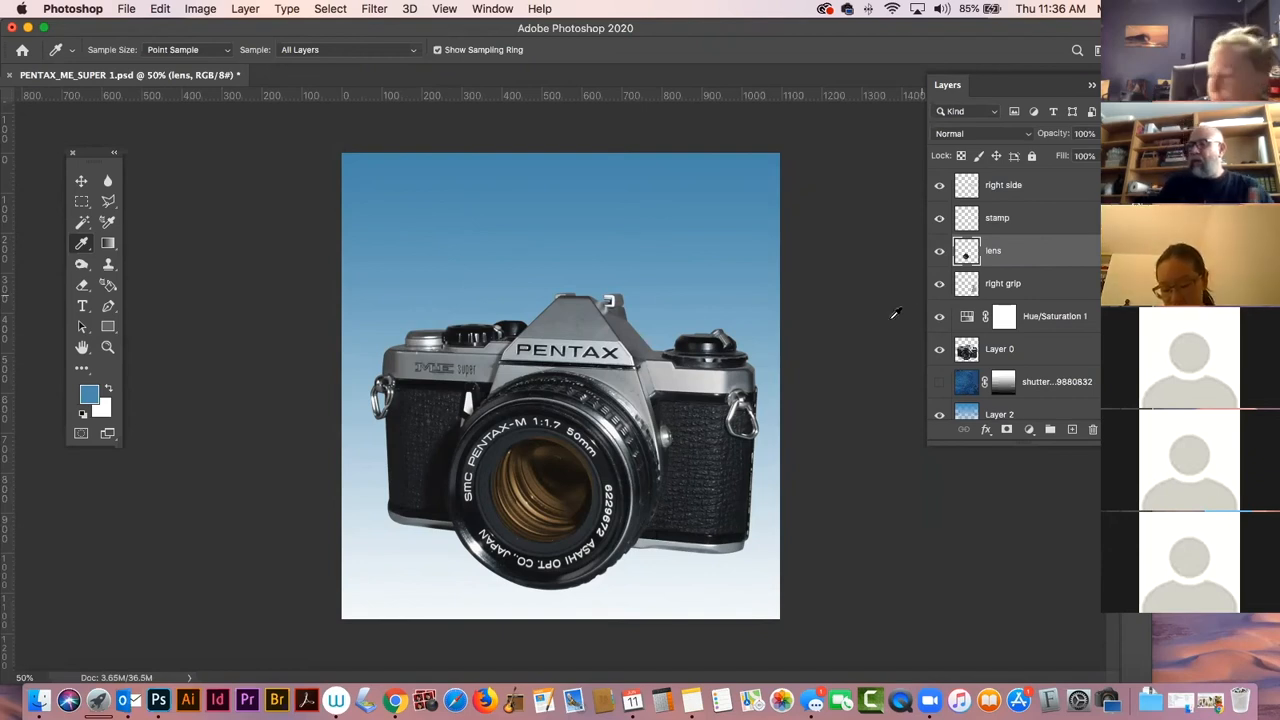
Duplicate the camera on Layer 0 and offset the copy upward from the original.
left_click(81, 180)
left_click(213, 213)
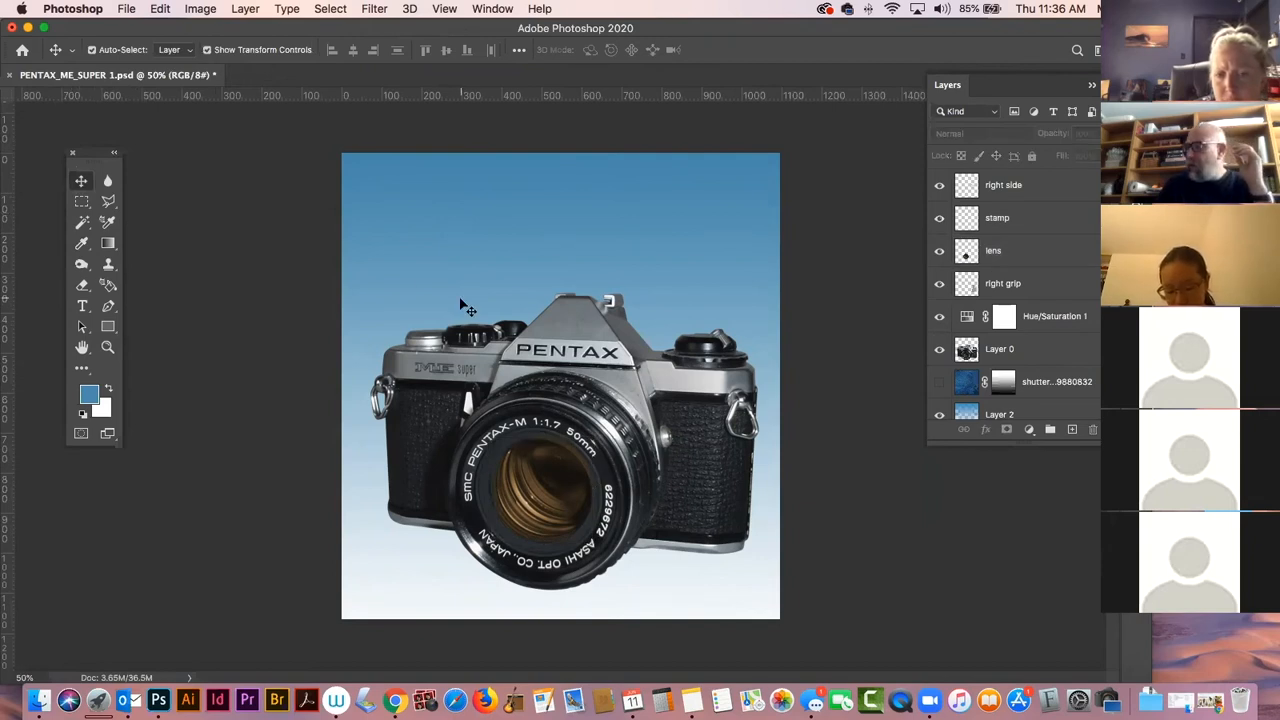
left_click(564, 345)
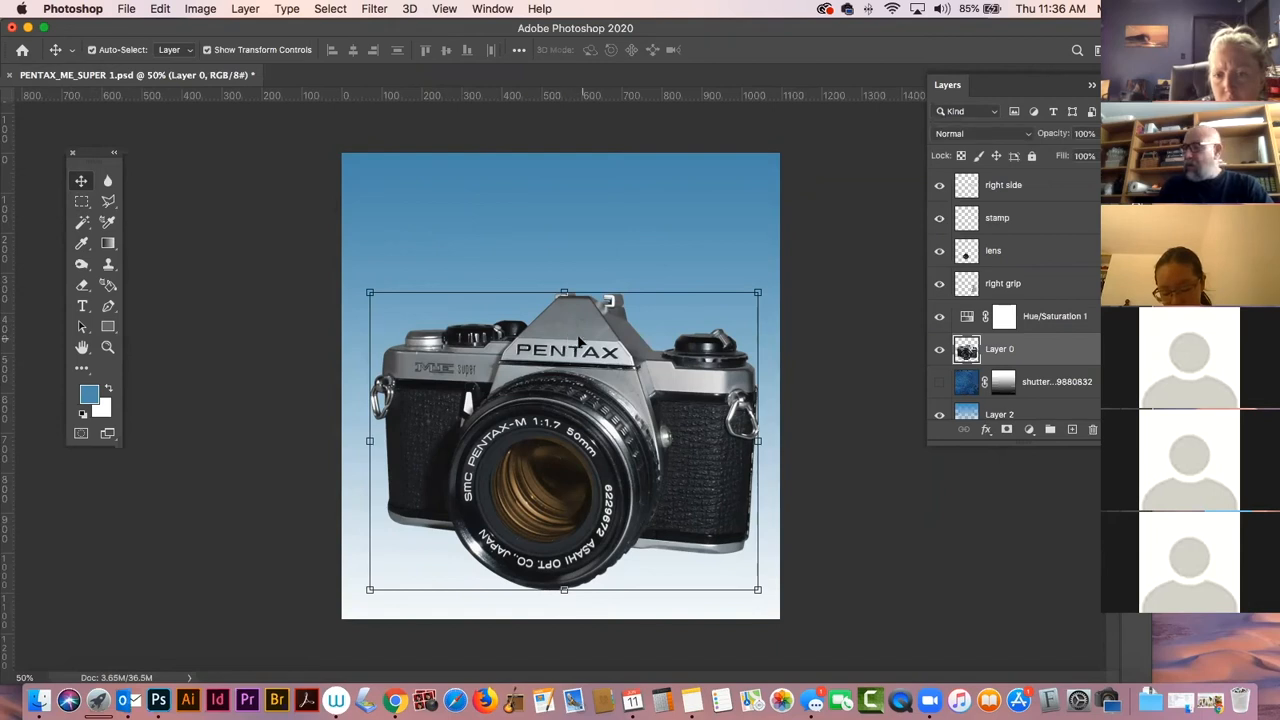
left_click_drag(580, 345, 588, 256)
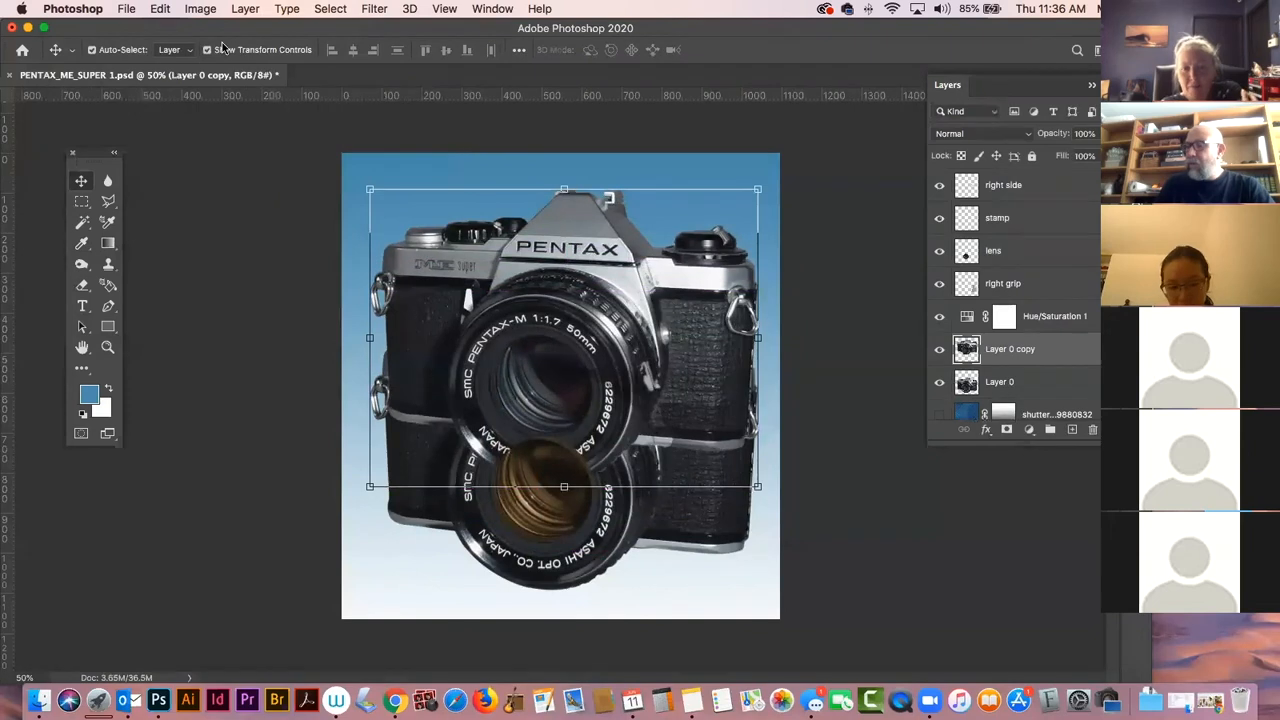
Flip the camera copy vertically and place it as a reflection below the camera, stacked beneath Layer 0.
left_click(196, 8)
mouse_move(160, 8)
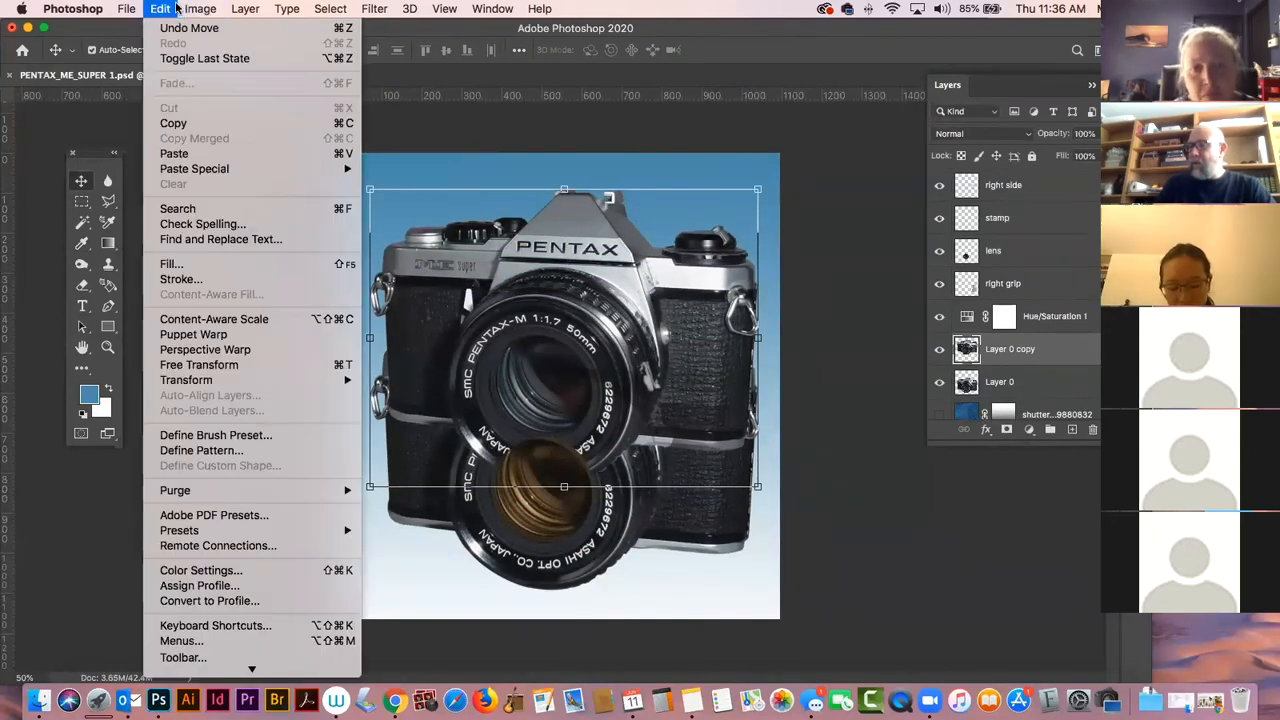
mouse_move(300, 380)
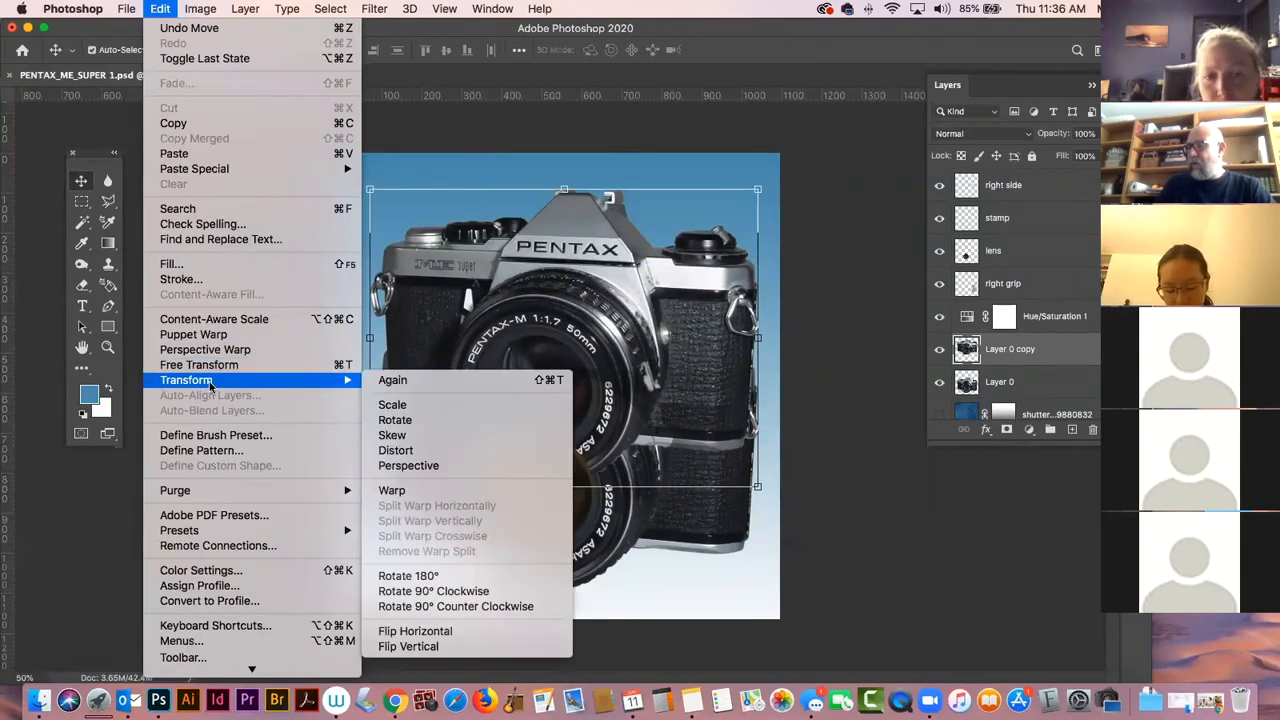
left_click(461, 648)
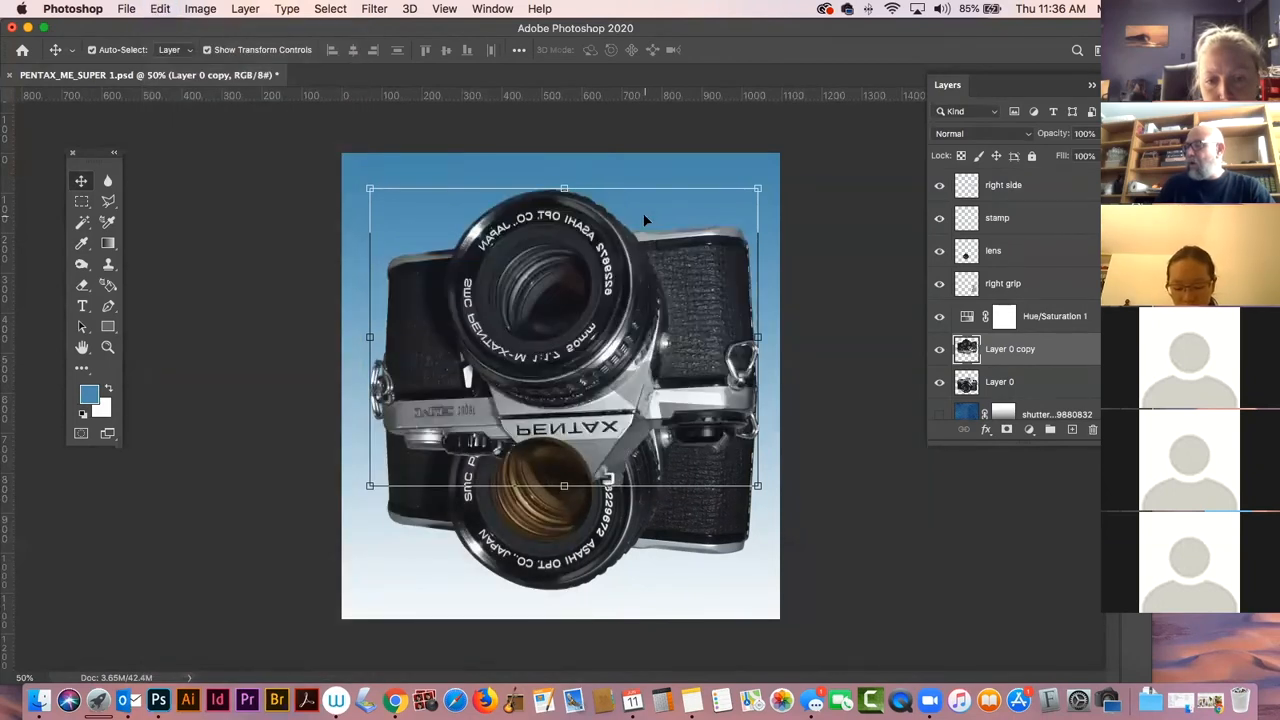
left_click_drag(618, 239, 615, 563)
left_click_drag(1098, 364, 1090, 391)
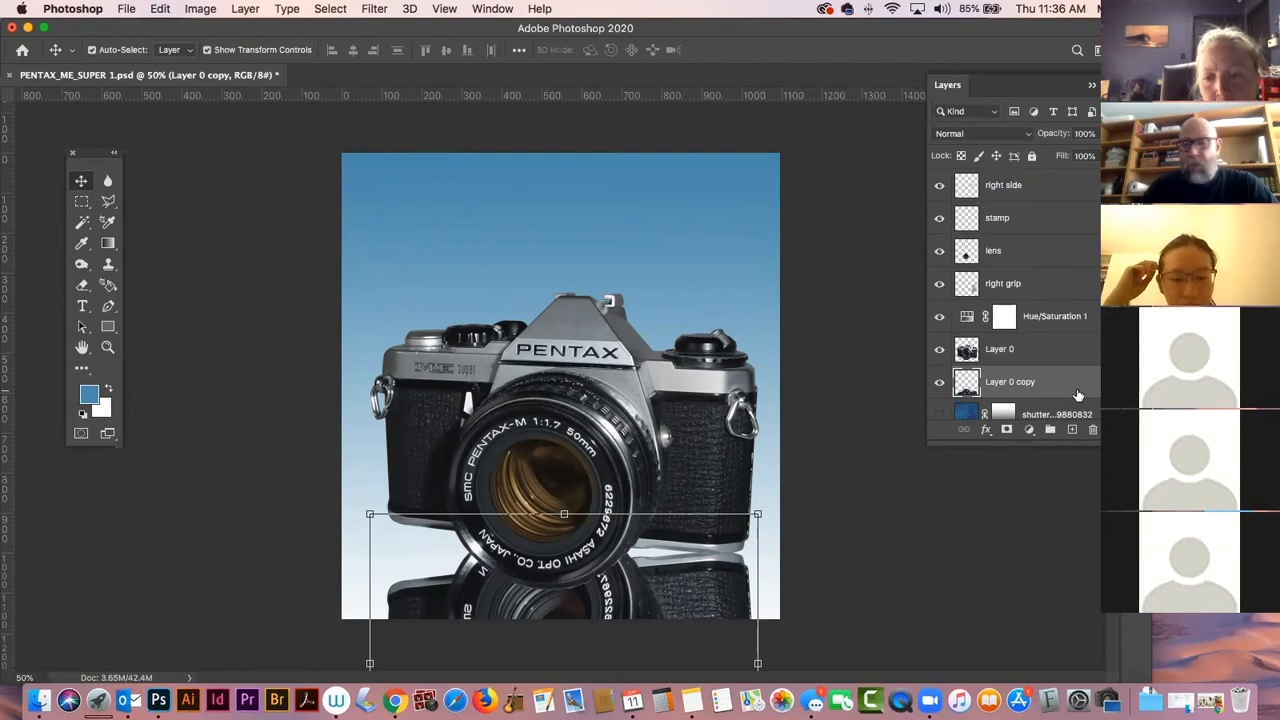
Skew the reflected copy vertically by about 9.8 degrees, raising its left side toward the camera base, and select Layer 0.
left_click(152, 9)
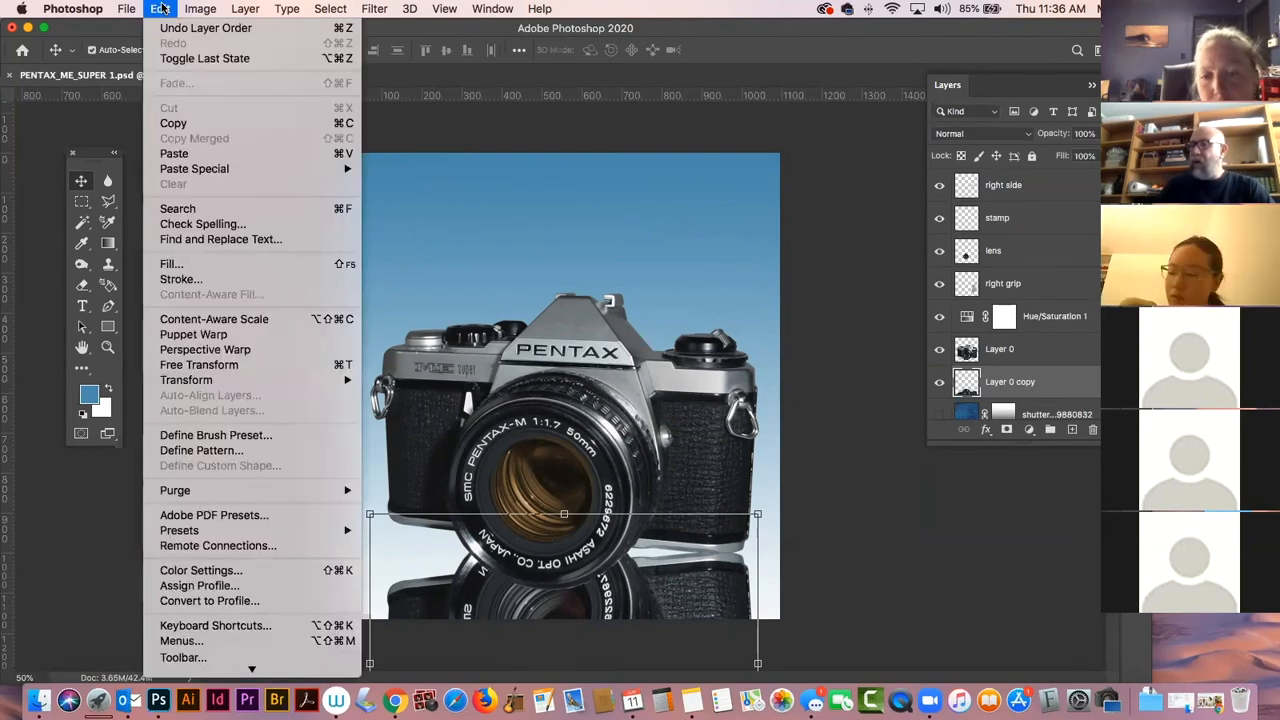
mouse_move(212, 383)
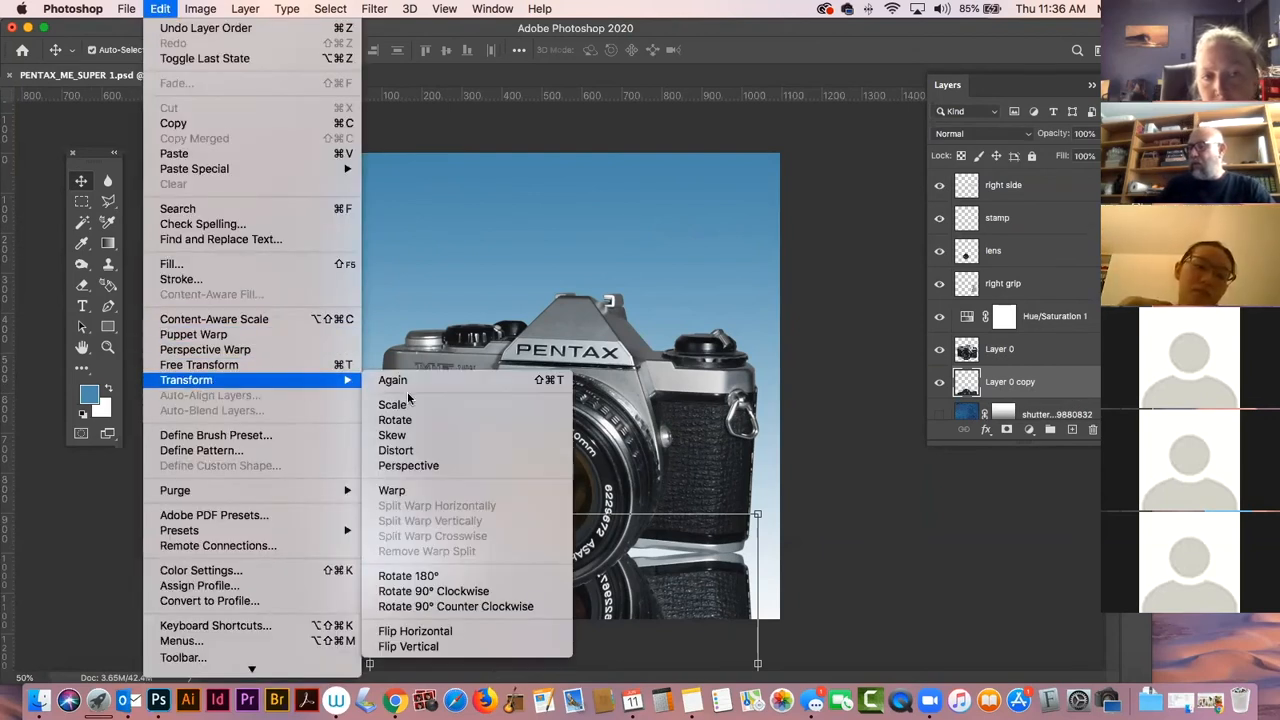
left_click(392, 449)
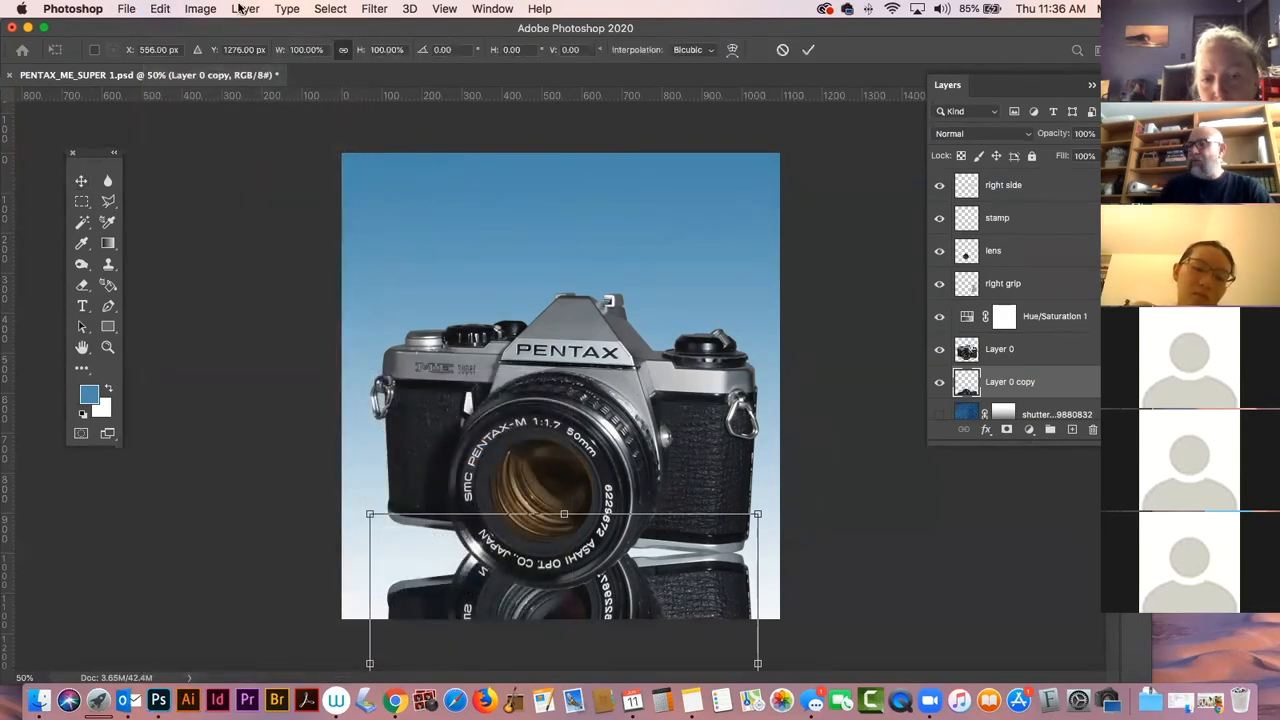
left_click(161, 9)
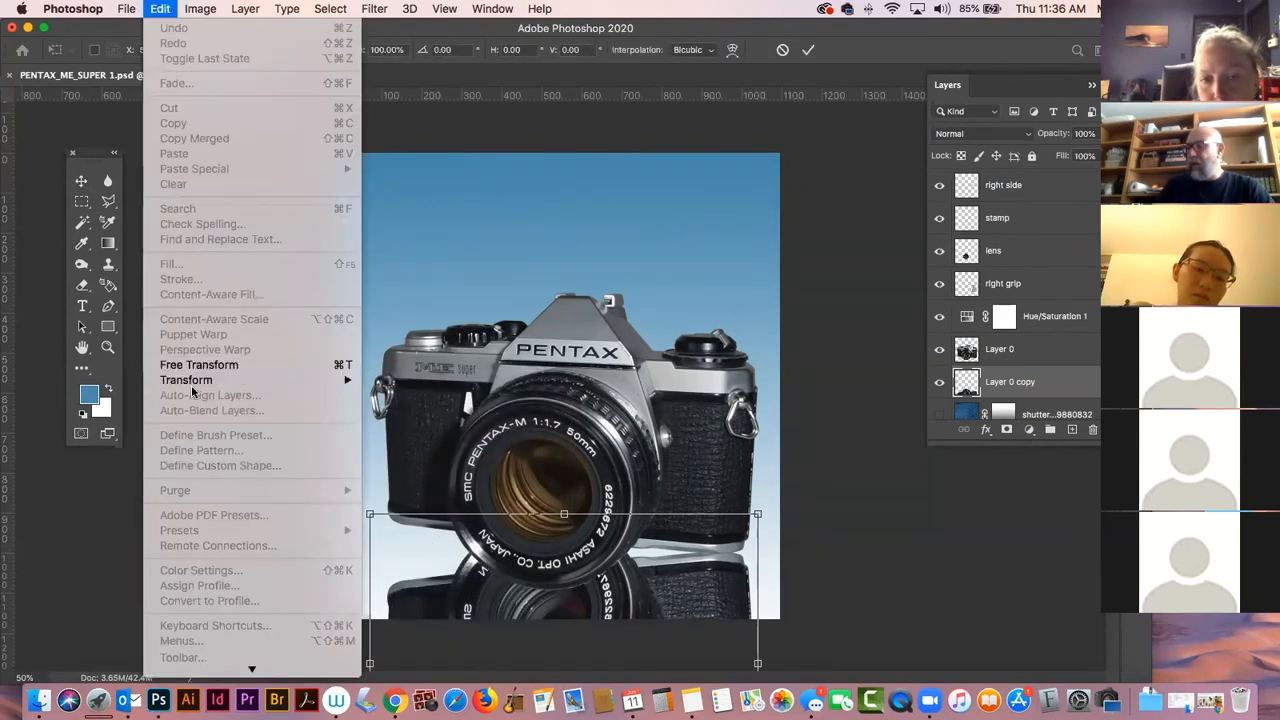
mouse_move(201, 386)
left_click(405, 441)
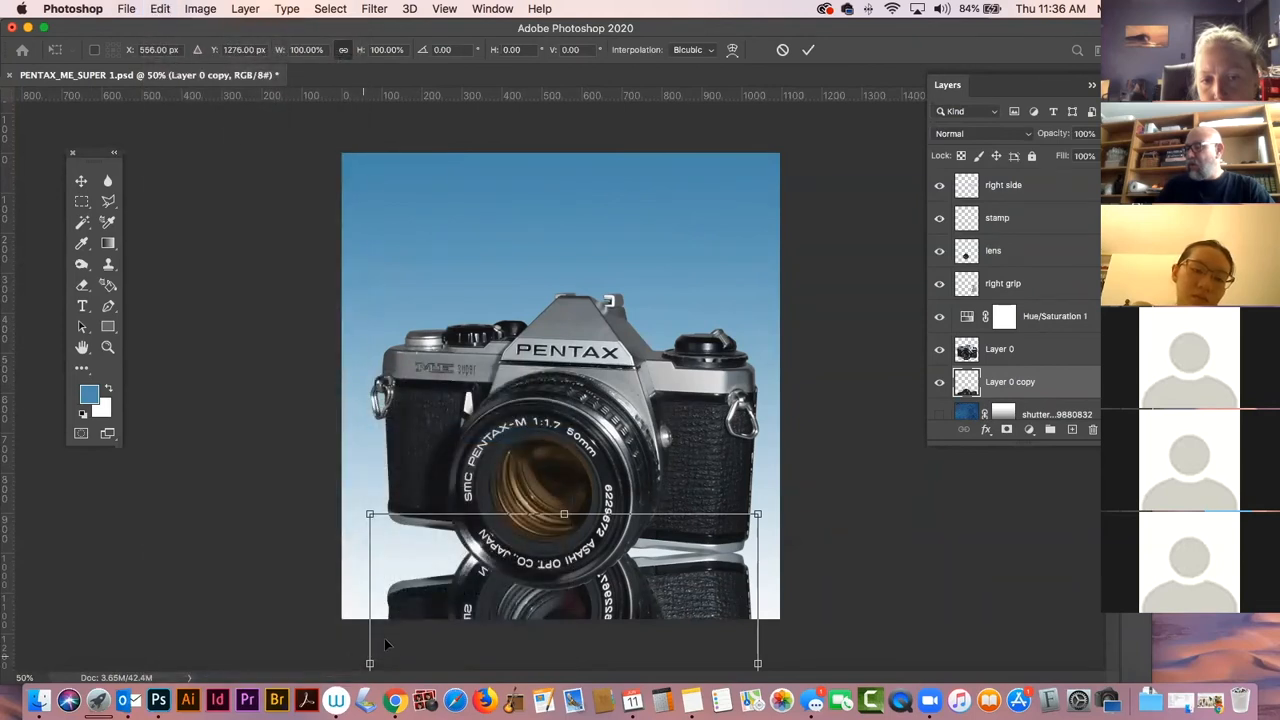
left_click_drag(370, 663, 375, 597)
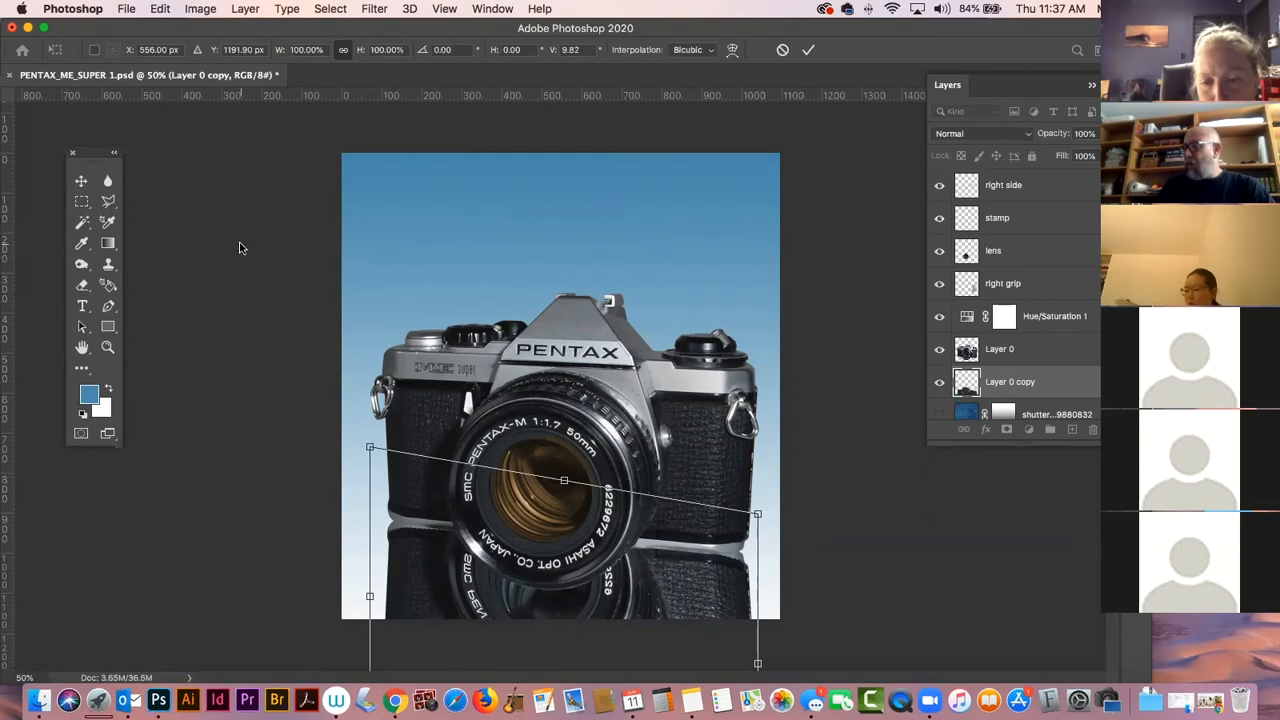
left_click(249, 295)
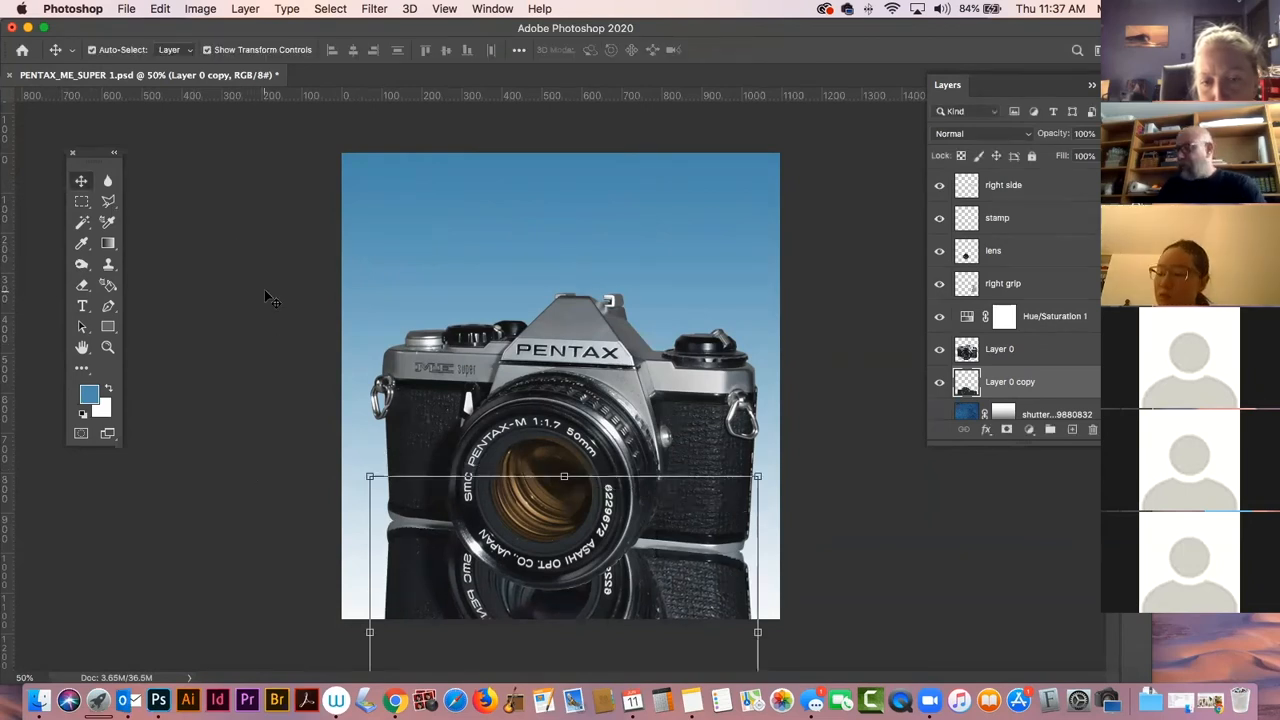
left_click(622, 420)
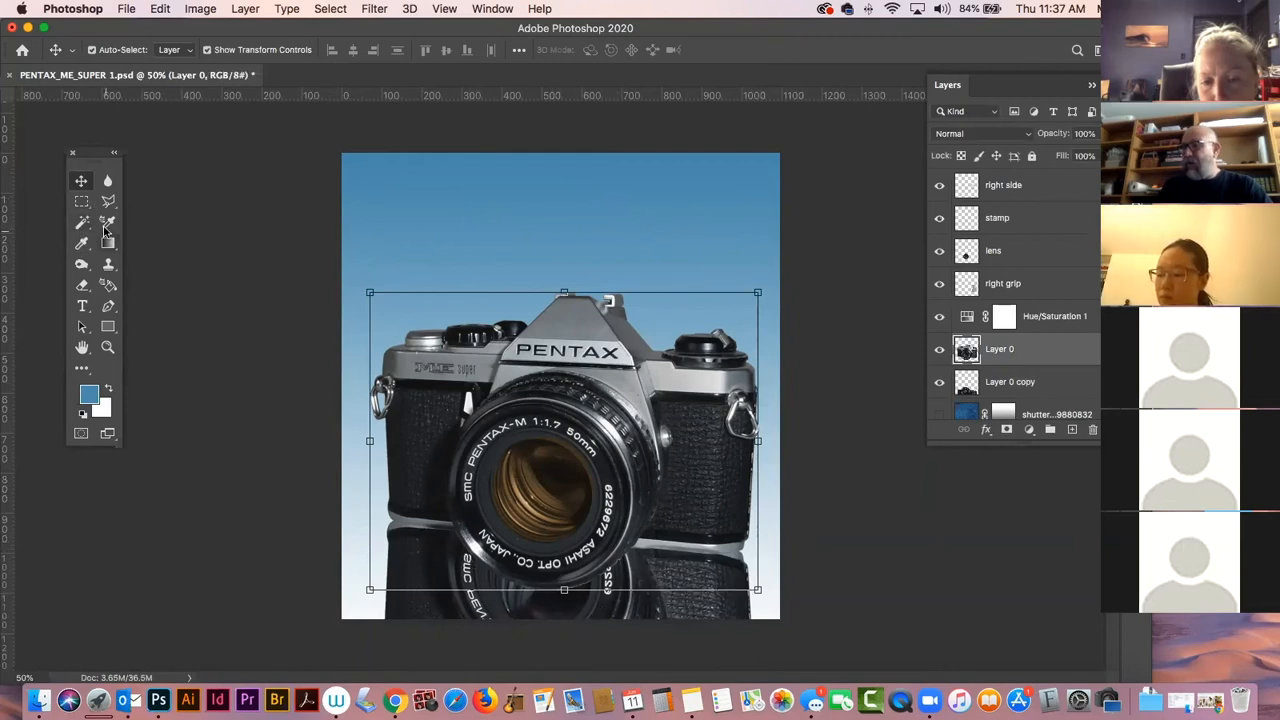
left_click(82, 201)
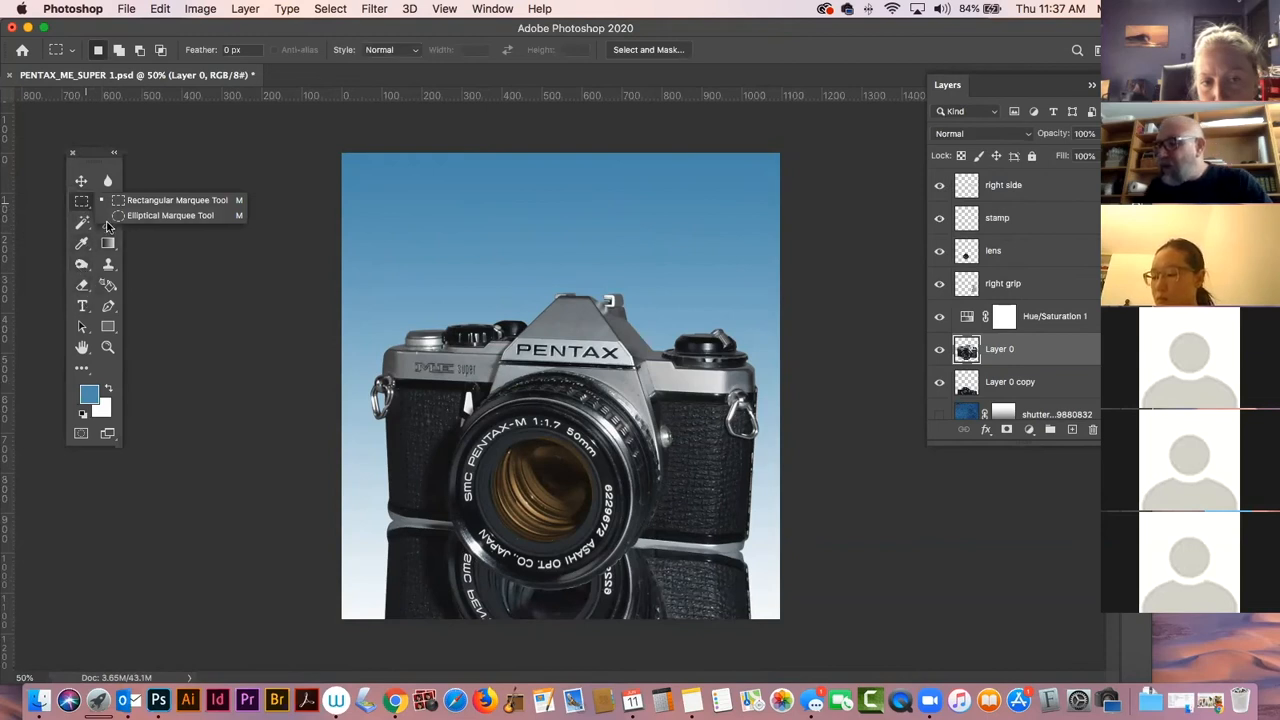
left_click(94, 154)
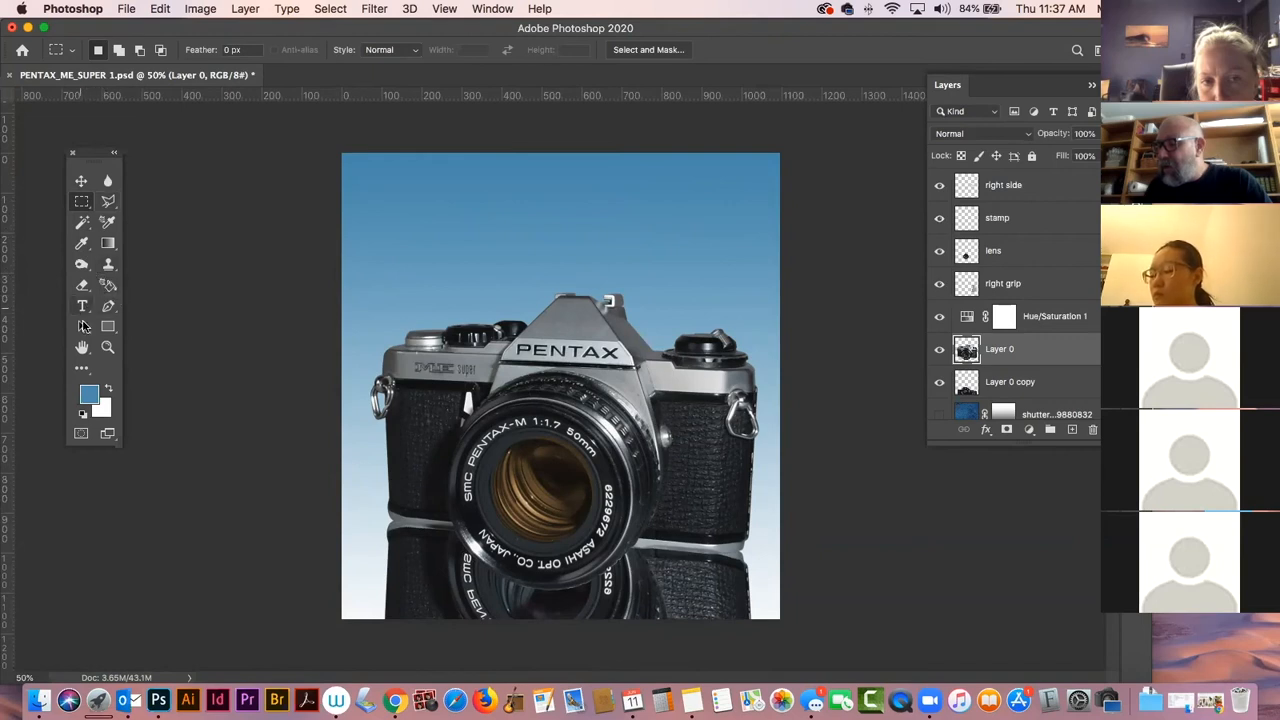
left_click(82, 286)
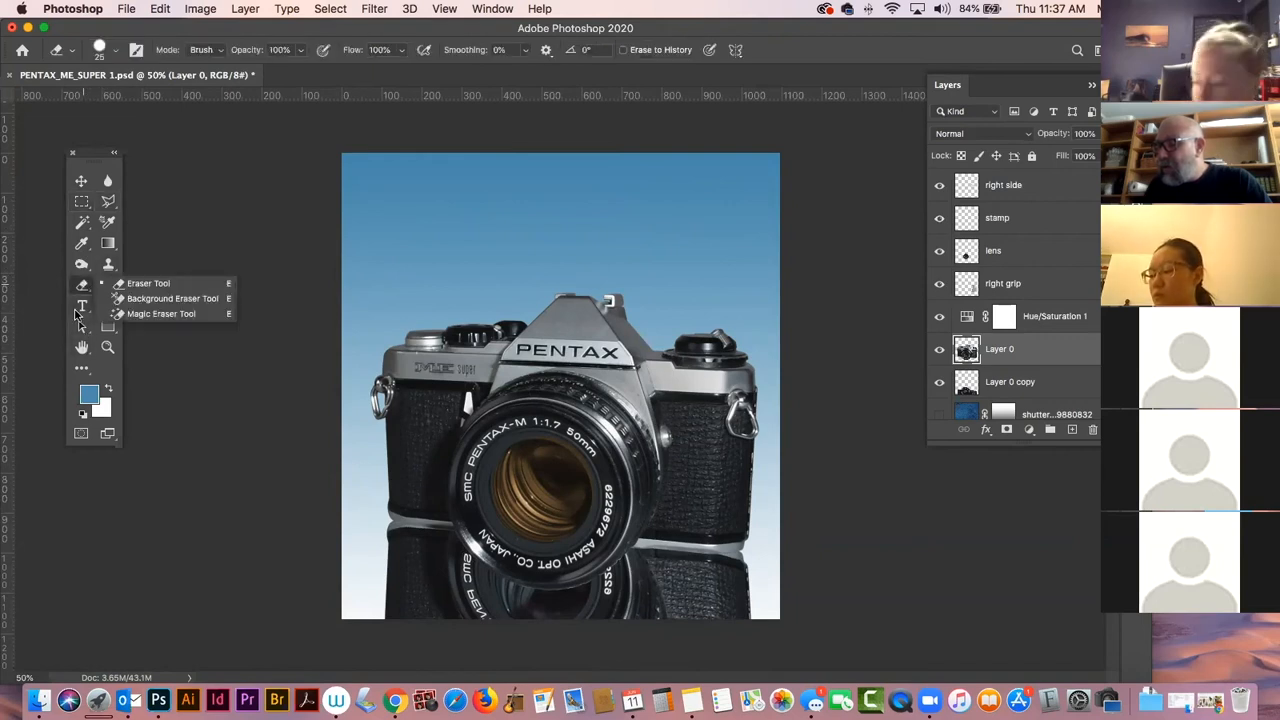
left_click(82, 306)
left_click(84, 308)
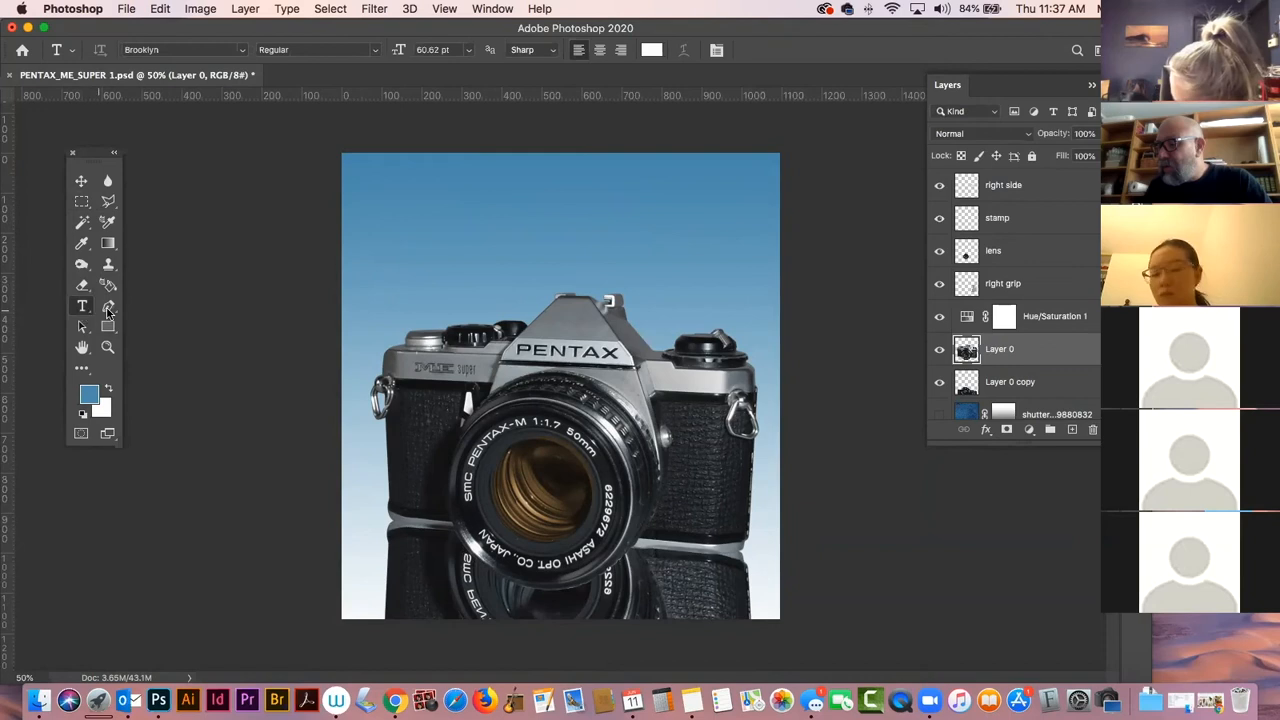
Trace a closed curved path around the outer edge of the lens barrel with the Pen tool.
left_click(108, 306)
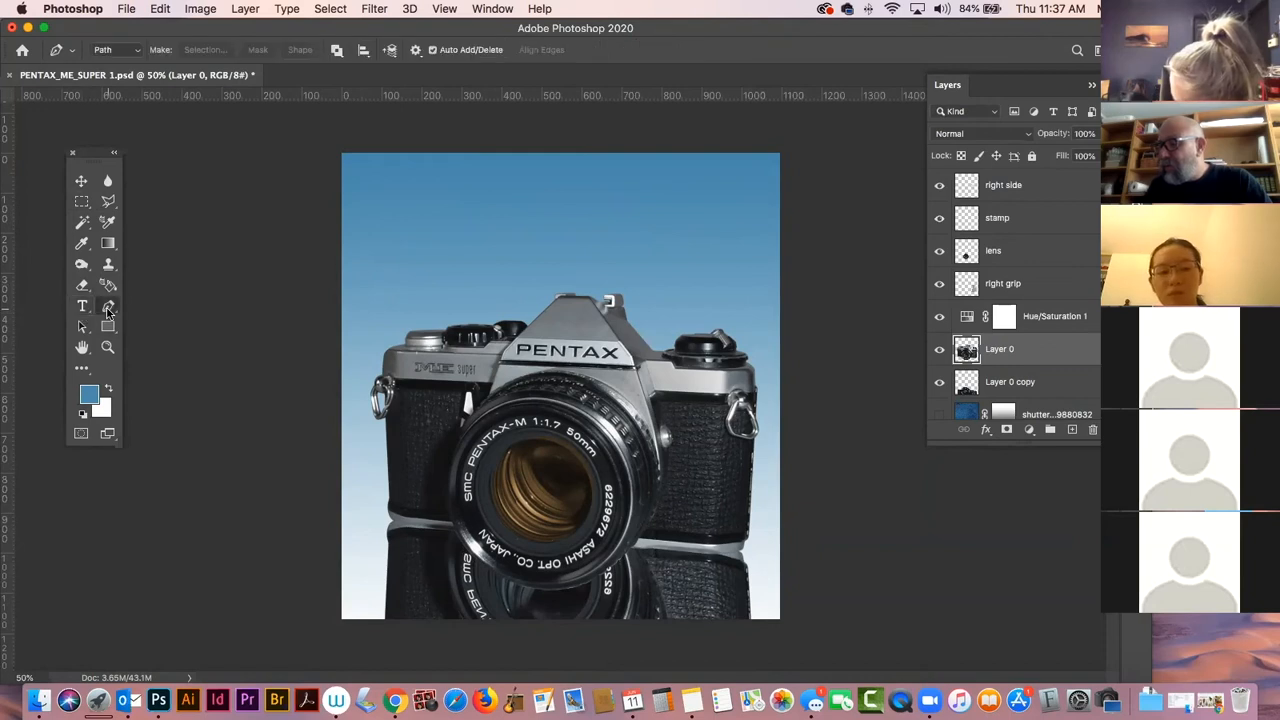
left_click(552, 371)
left_click_drag(482, 400, 464, 424)
left_click_drag(451, 527, 569, 590)
left_click_drag(652, 520, 670, 483)
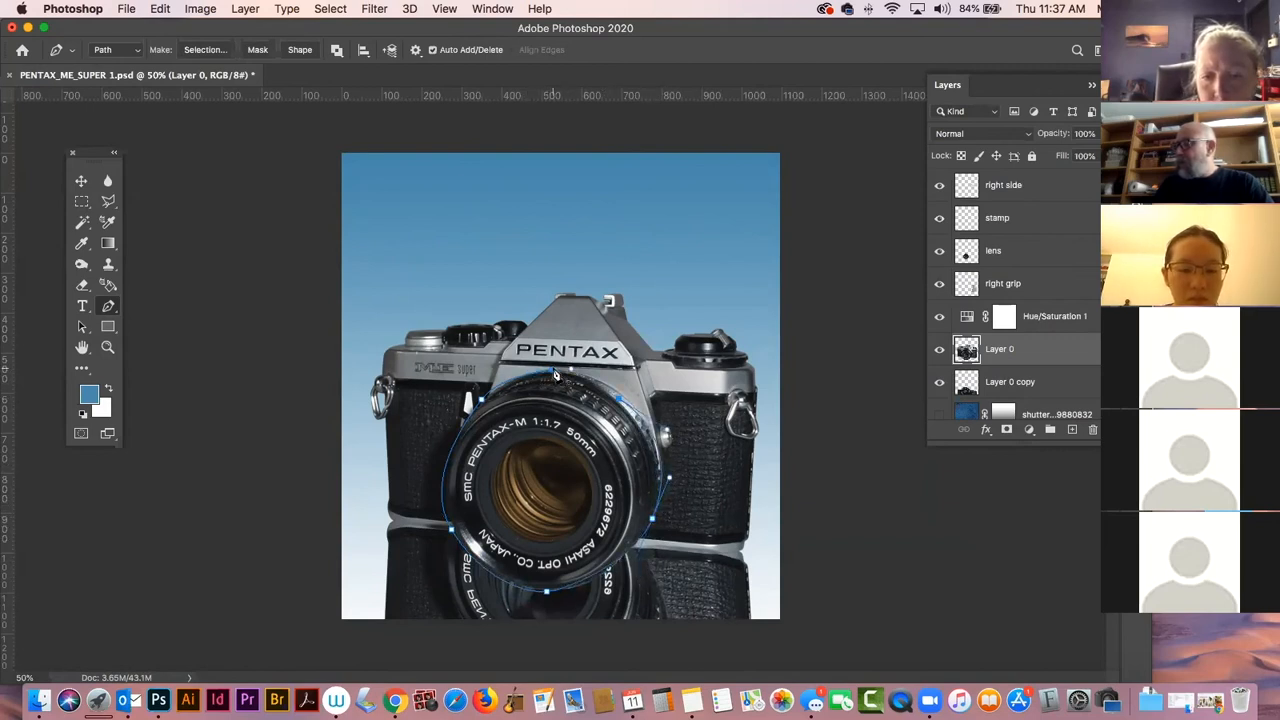
Load the lens work path as a selection and copy that area of Layer 0 onto a new layer.
left_click(82, 181)
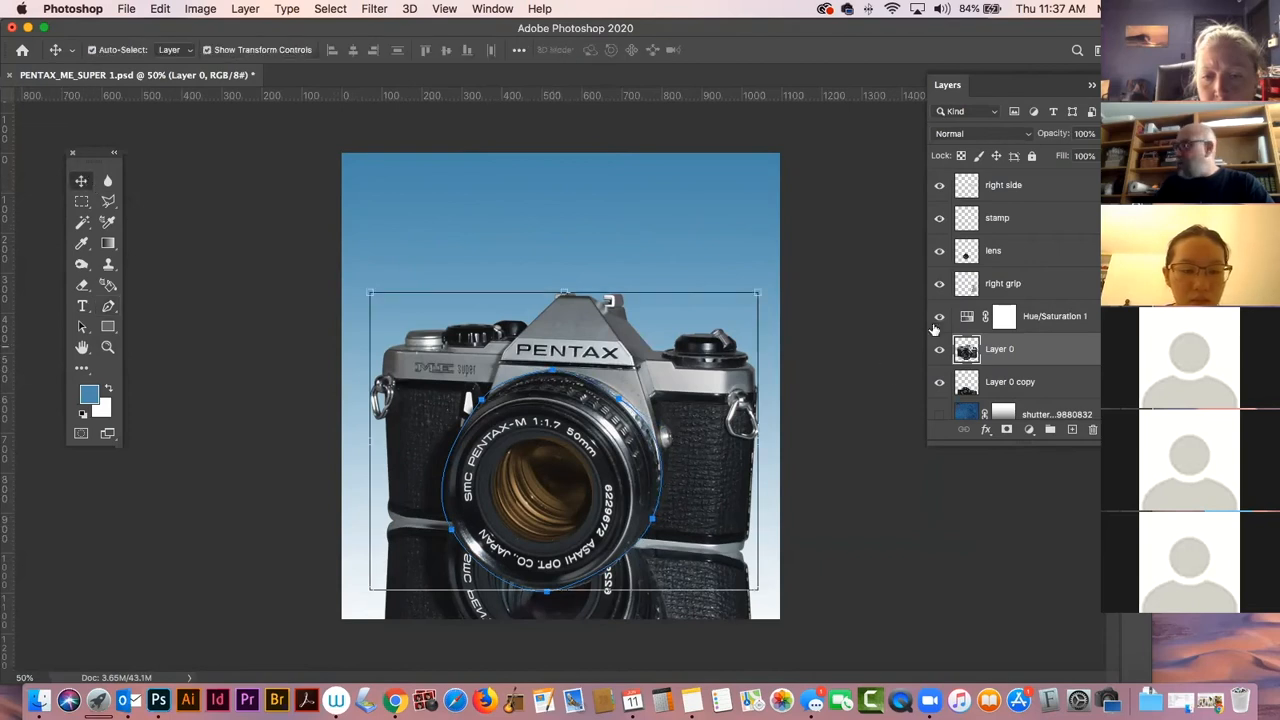
left_click(1132, 318)
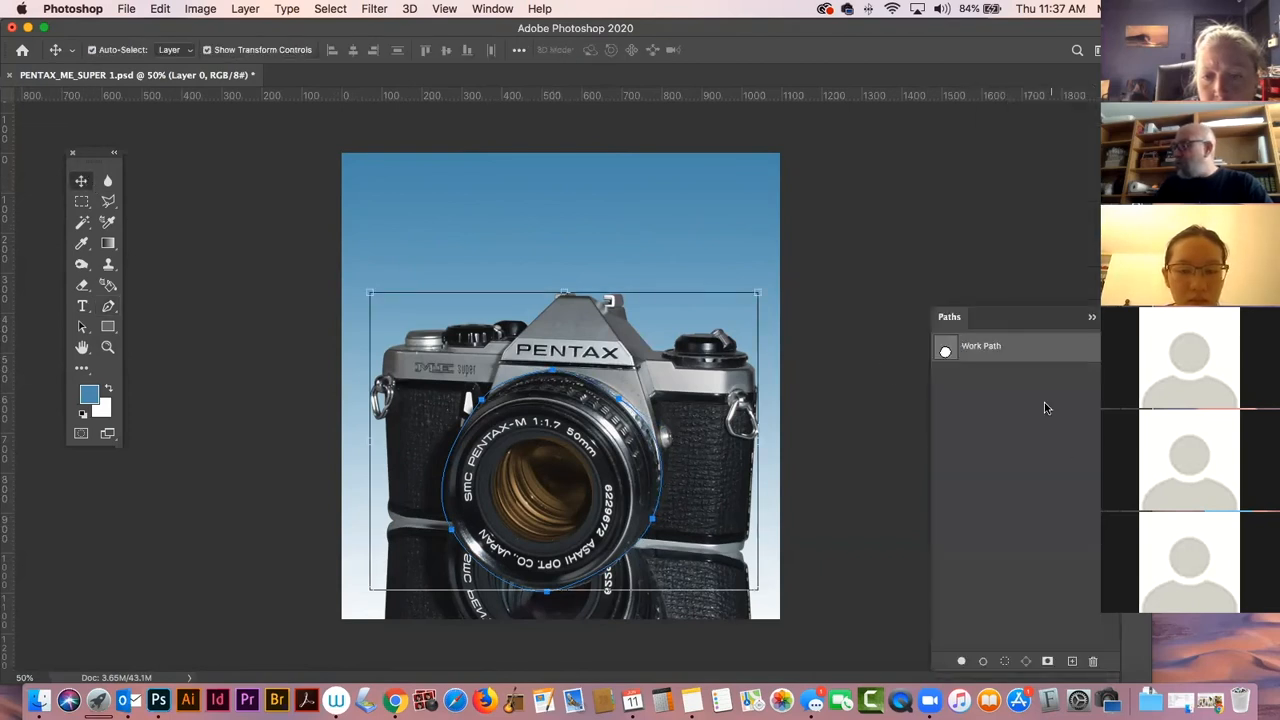
left_click(944, 350, "super")
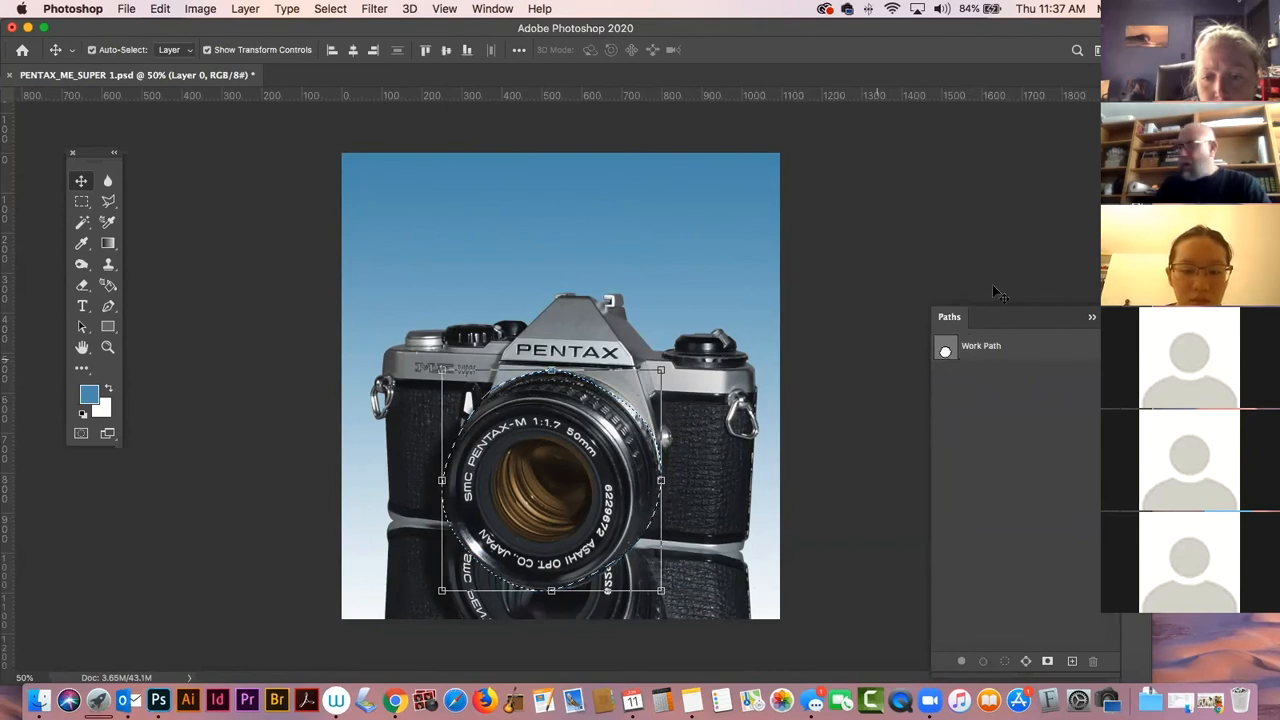
left_click(1132, 86)
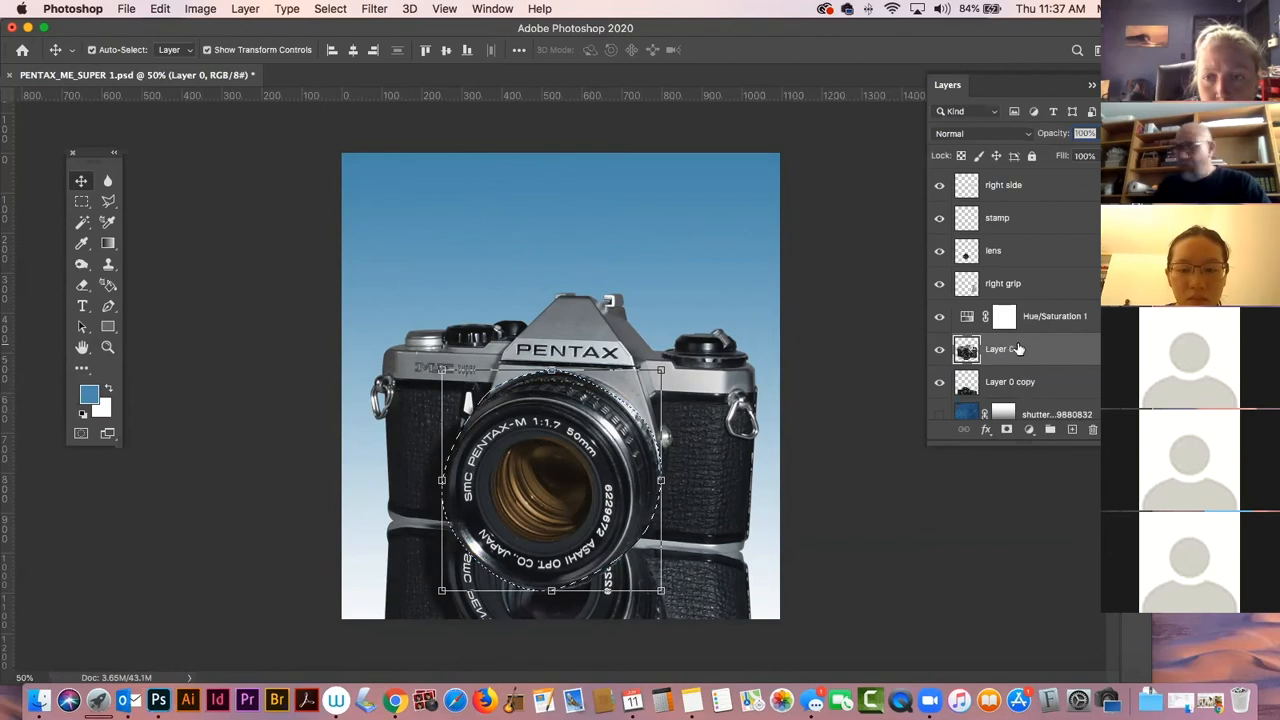
key("super+j")
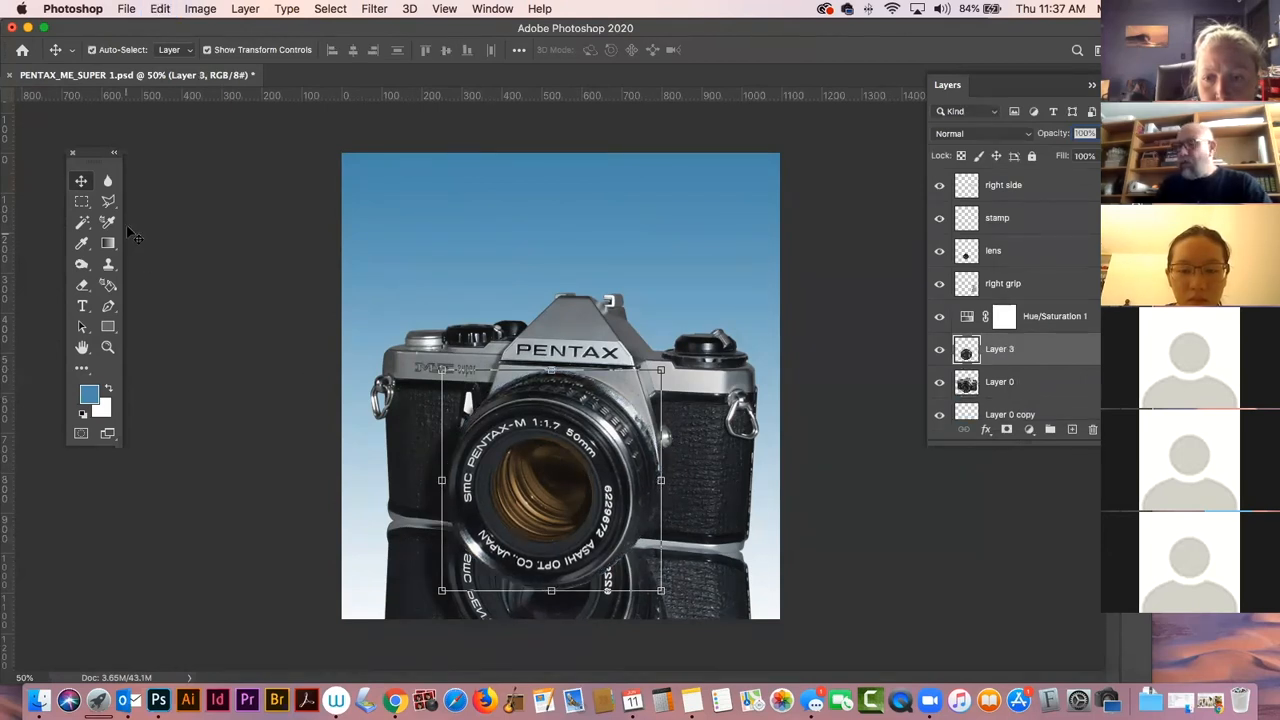
Try placing the copied lens over the reflection below the camera, and discard the lens copy.
left_click_drag(604, 432, 588, 638)
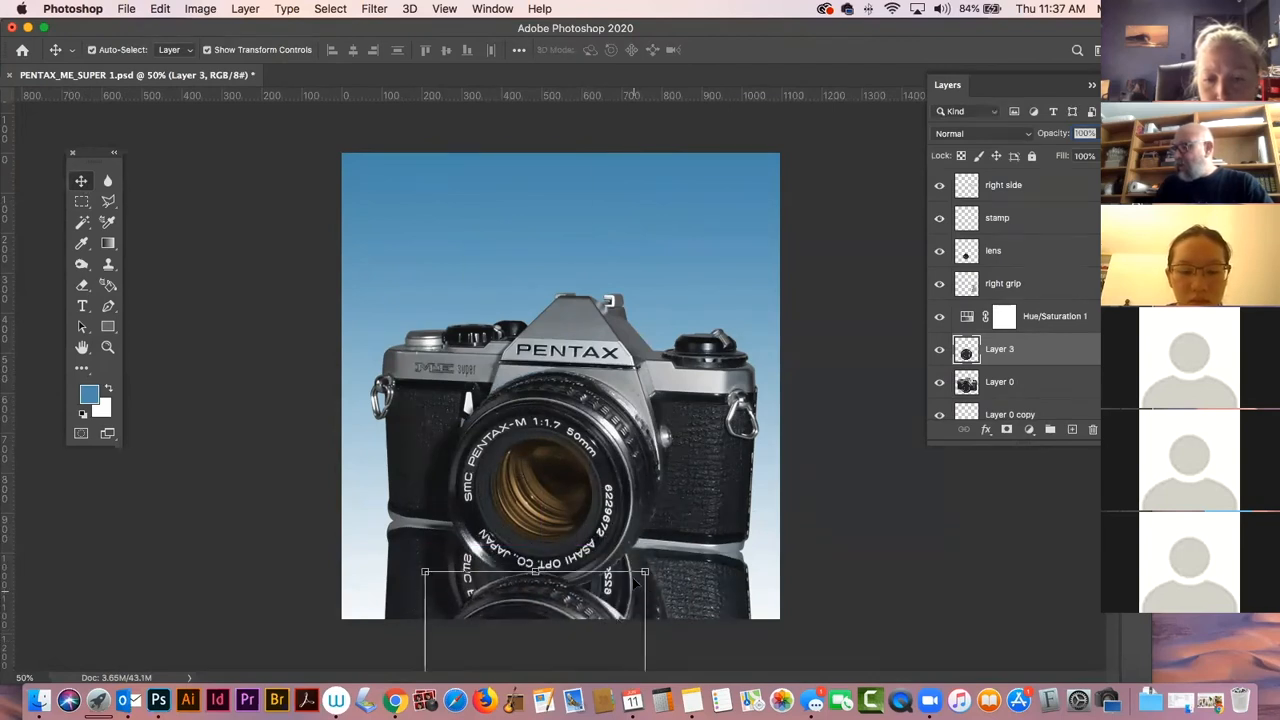
left_click(553, 598)
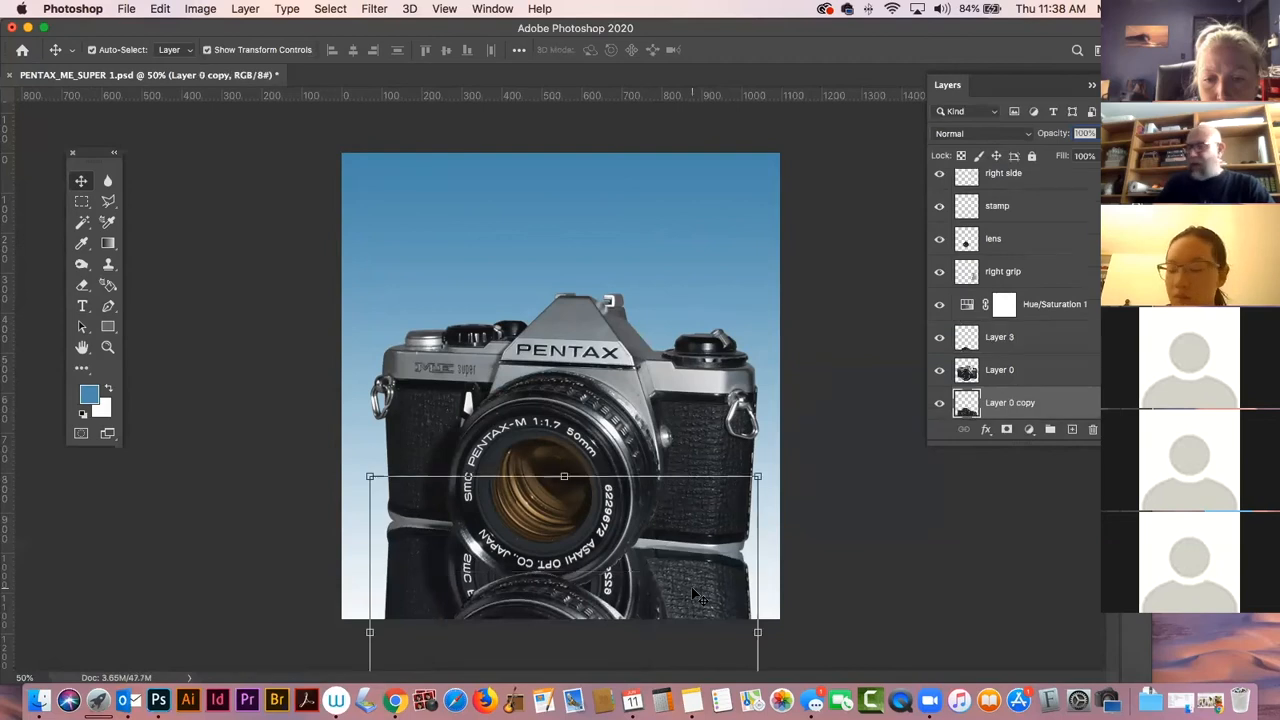
left_click(553, 598)
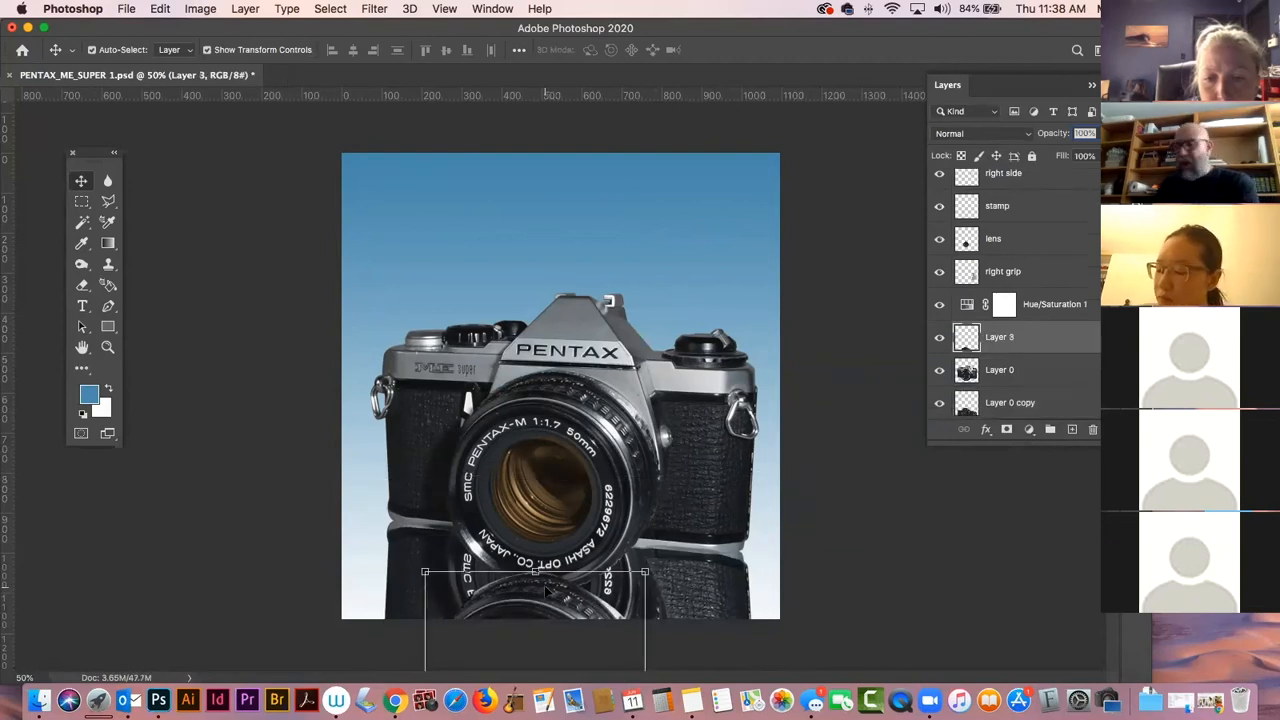
left_click(544, 585)
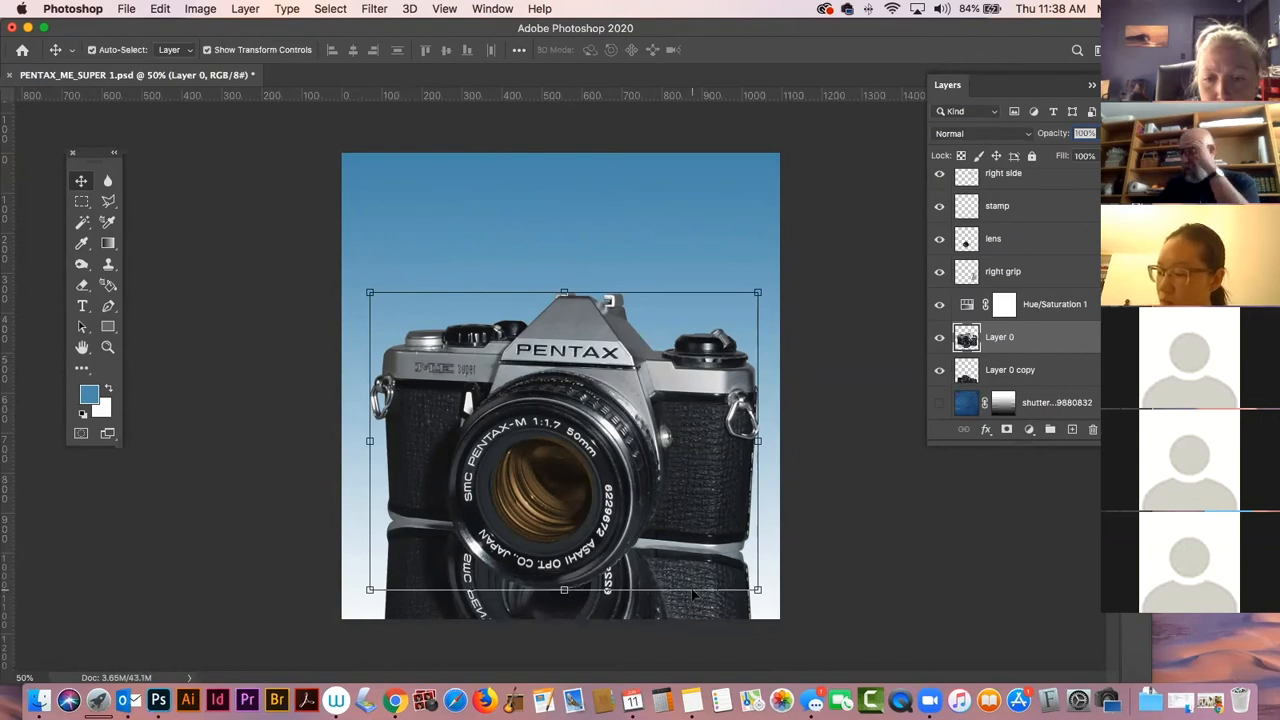
left_click(878, 590)
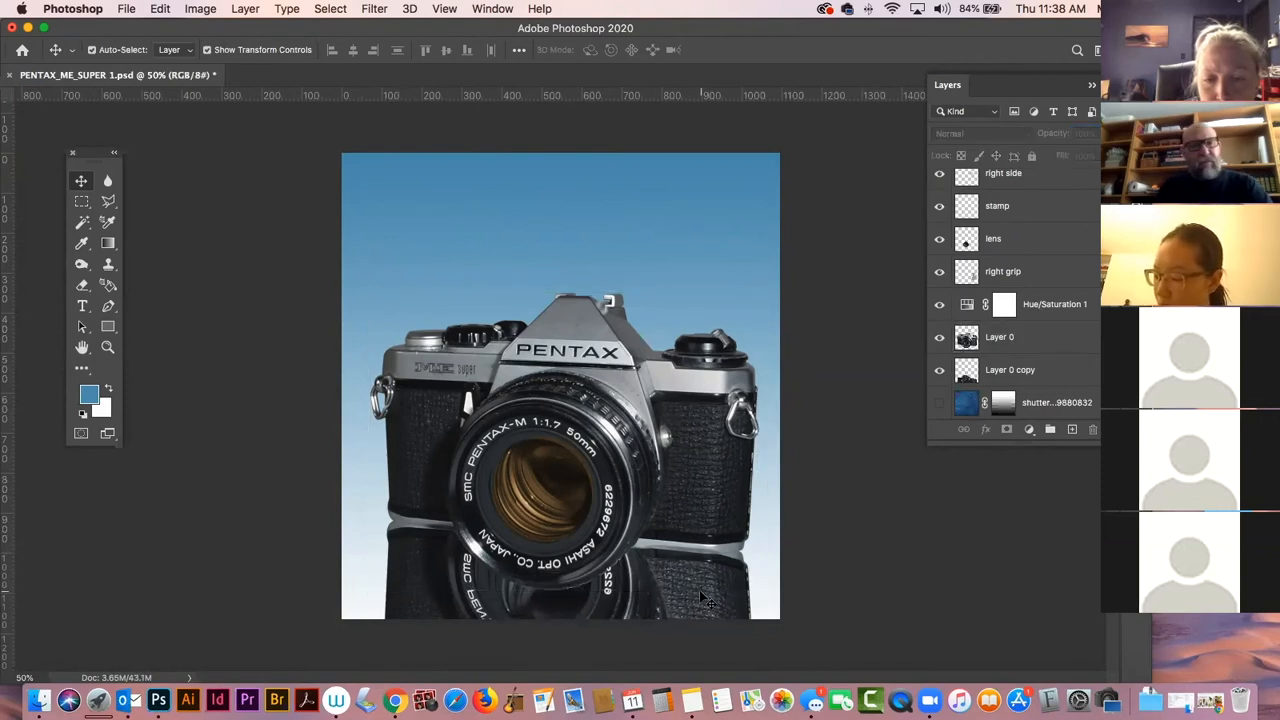
Add a layer mask to Layer 0 copy and fade the reflection out downward with a black-to-white linear gradient.
left_click(705, 598)
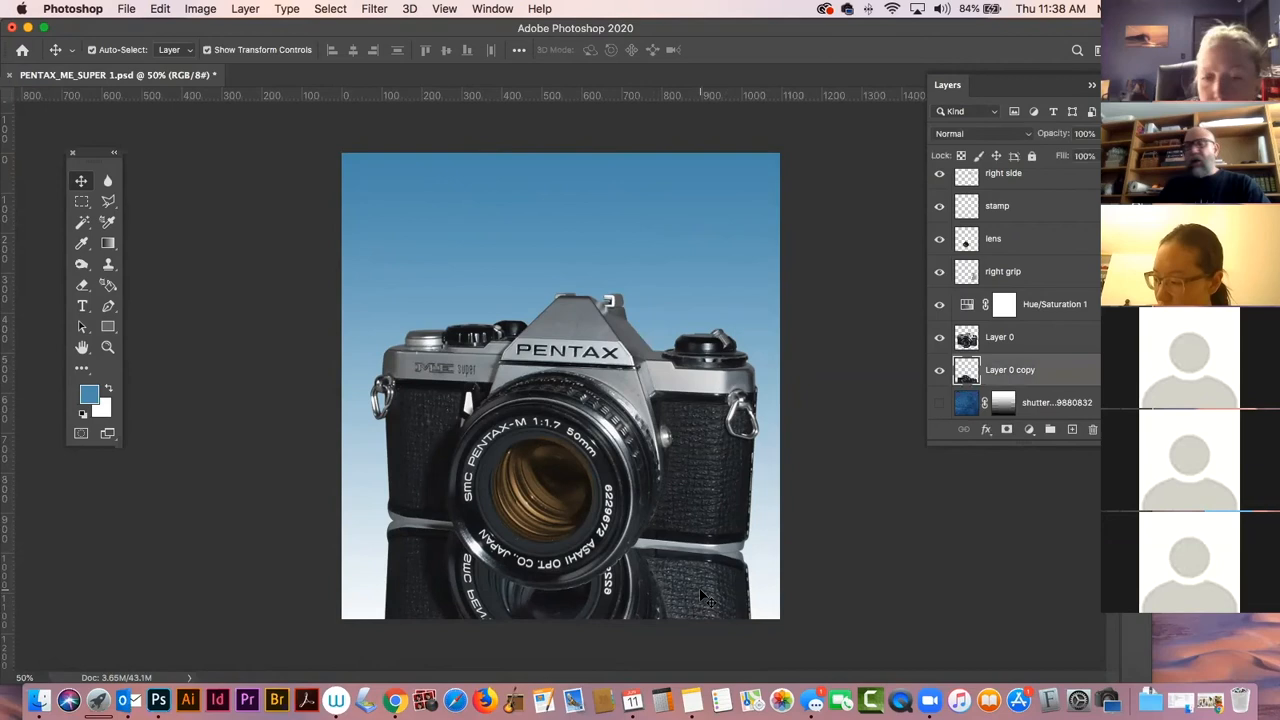
left_click(699, 588)
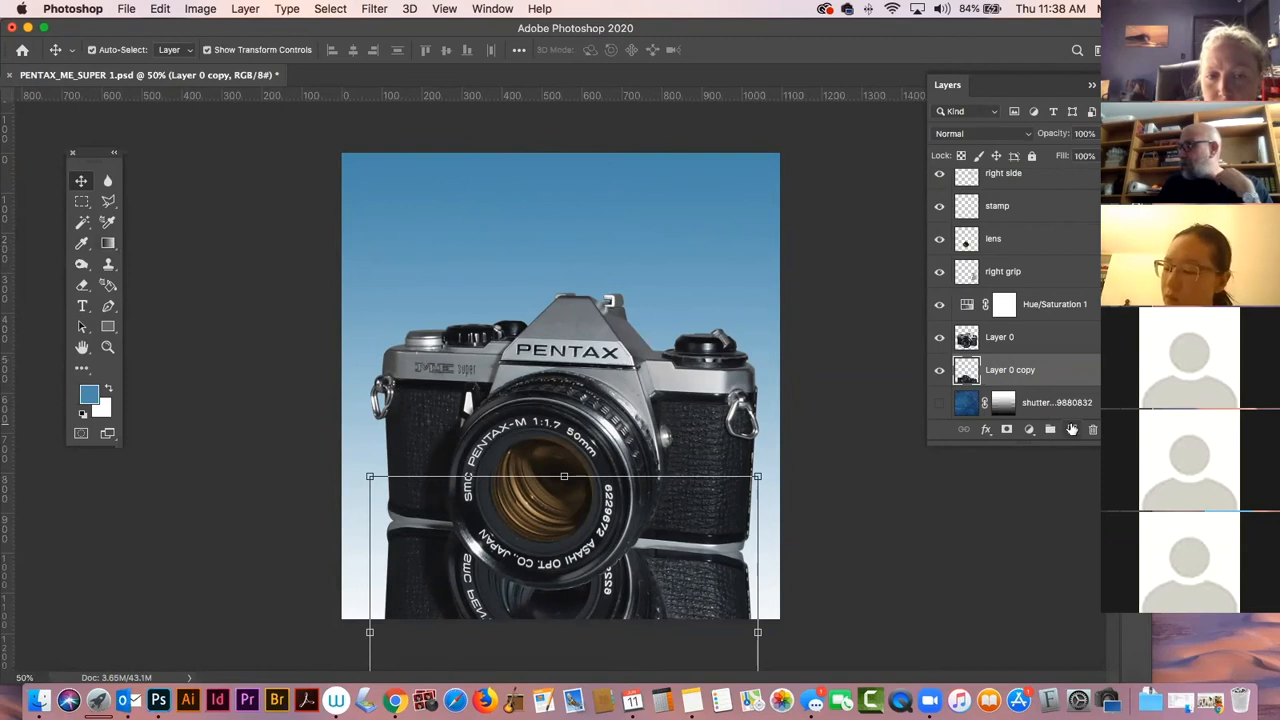
left_click(1008, 431)
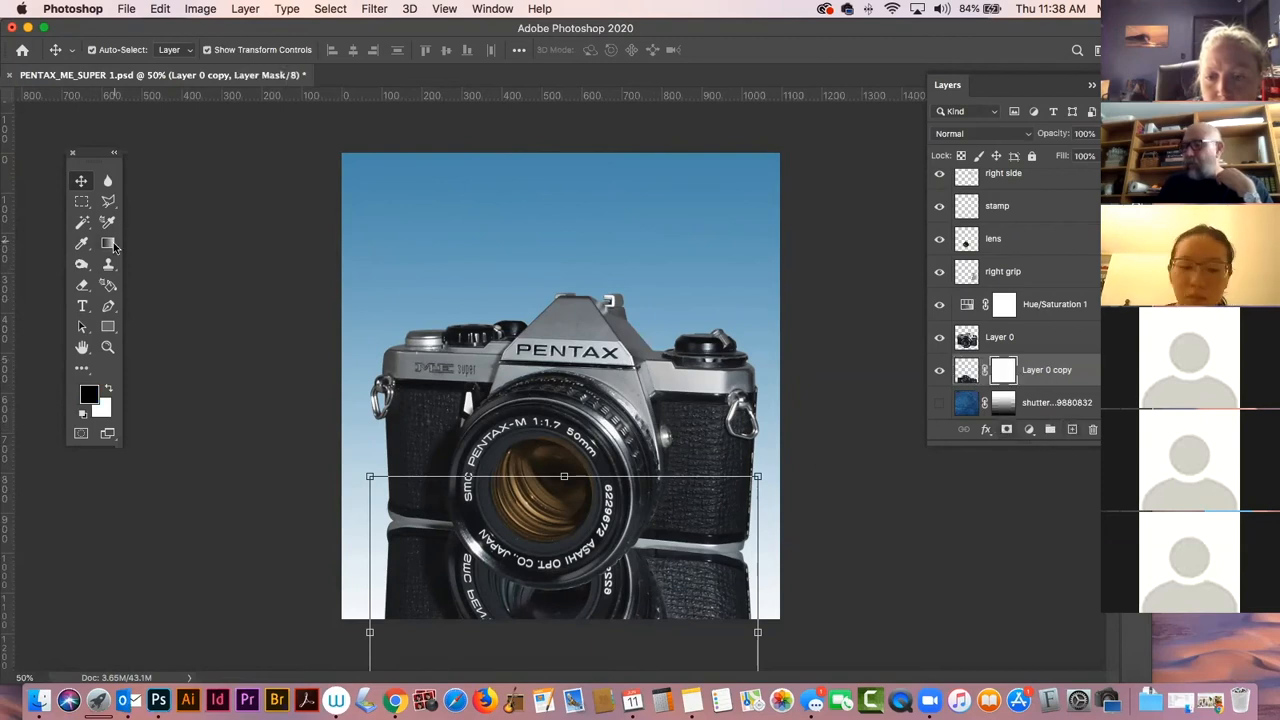
left_click(109, 244)
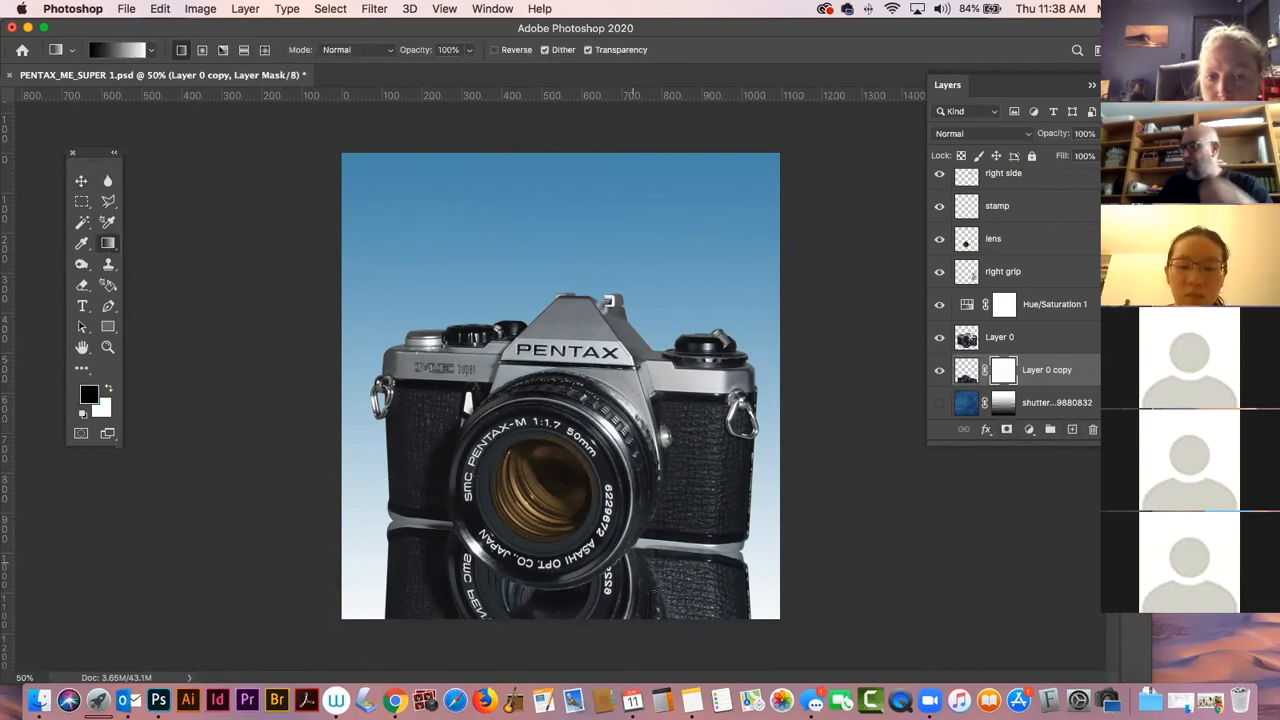
left_click_drag(577, 633, 578, 384)
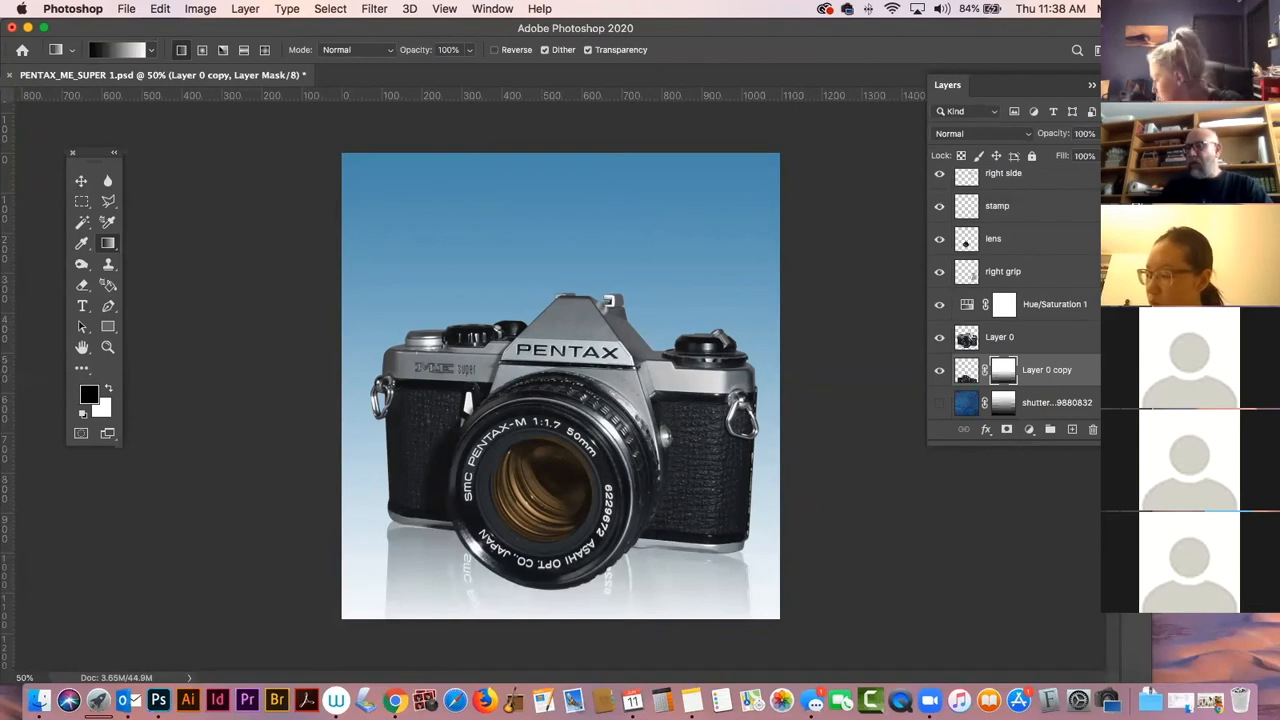
Duplicate the camera on Layer 0, placing the copy straight above the original.
left_click(81, 180)
left_click(556, 362)
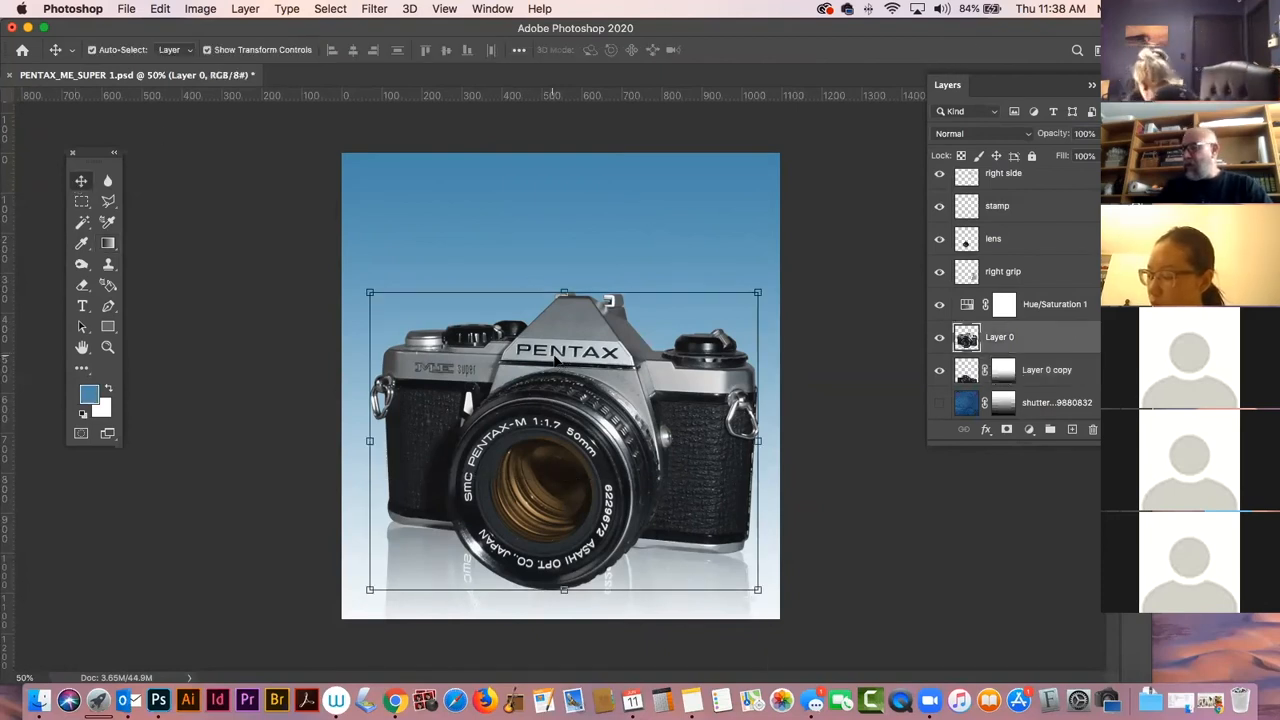
left_click_drag(556, 362, 593, 262)
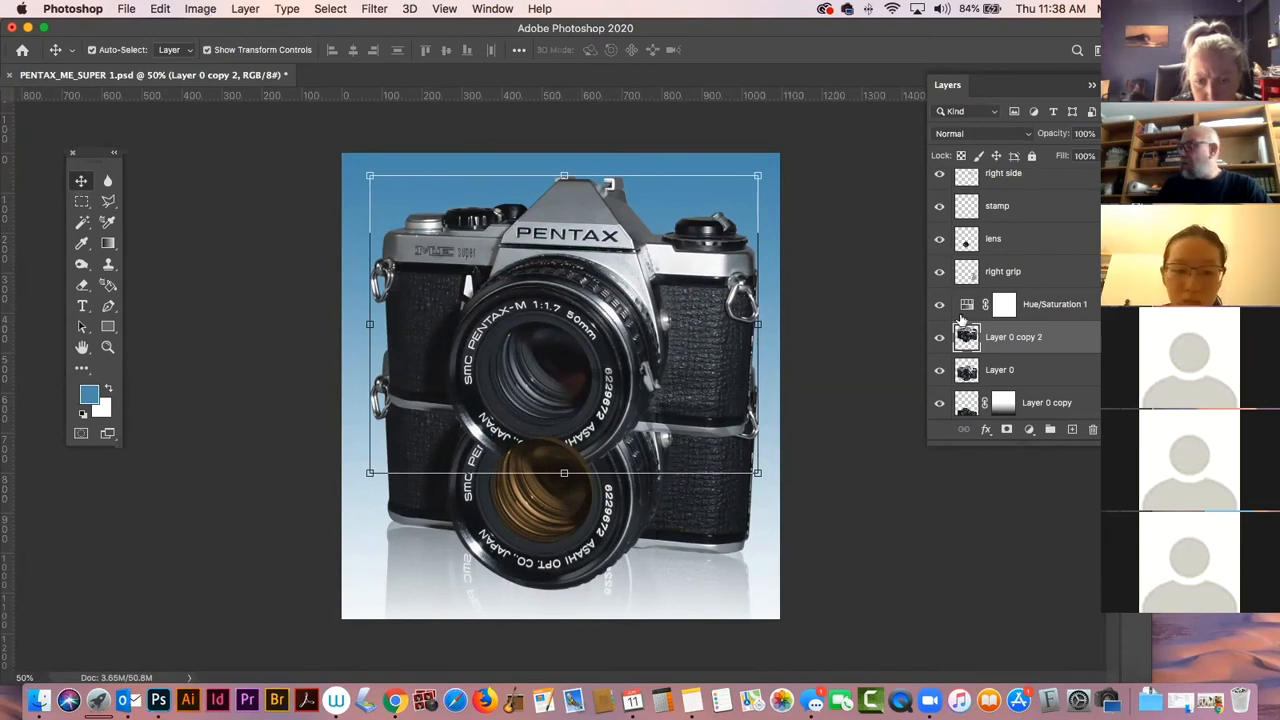
Load the outline of Layer 0 copy 2 as a selection and fill it with a medium gray grayscale swatch.
left_click(966, 337, "super")
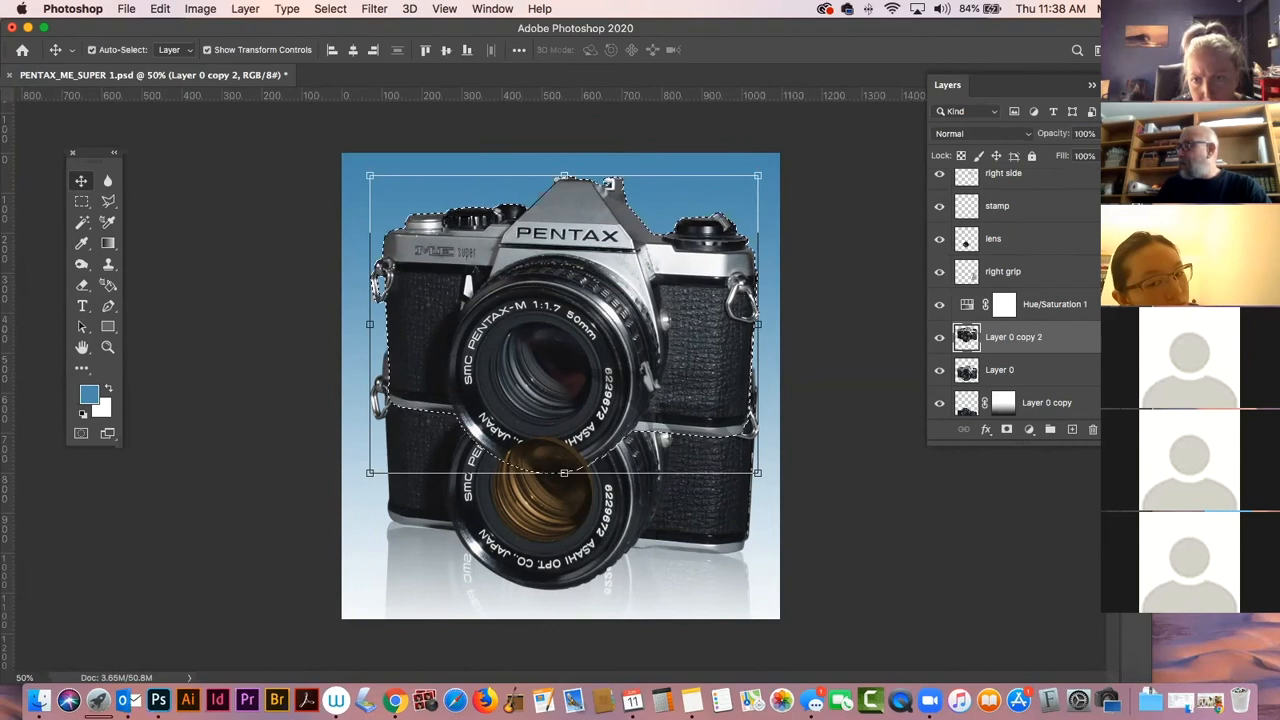
left_click(1112, 124)
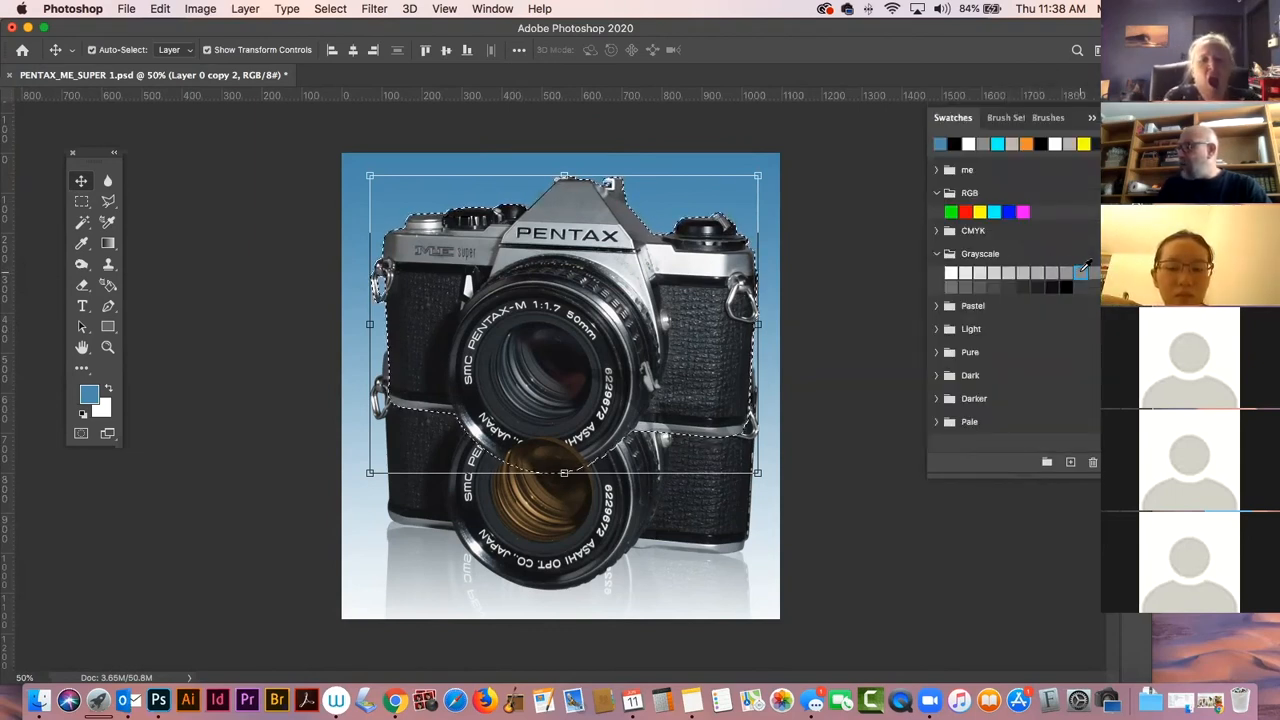
left_click(1081, 268)
key("alt+BackSpace")
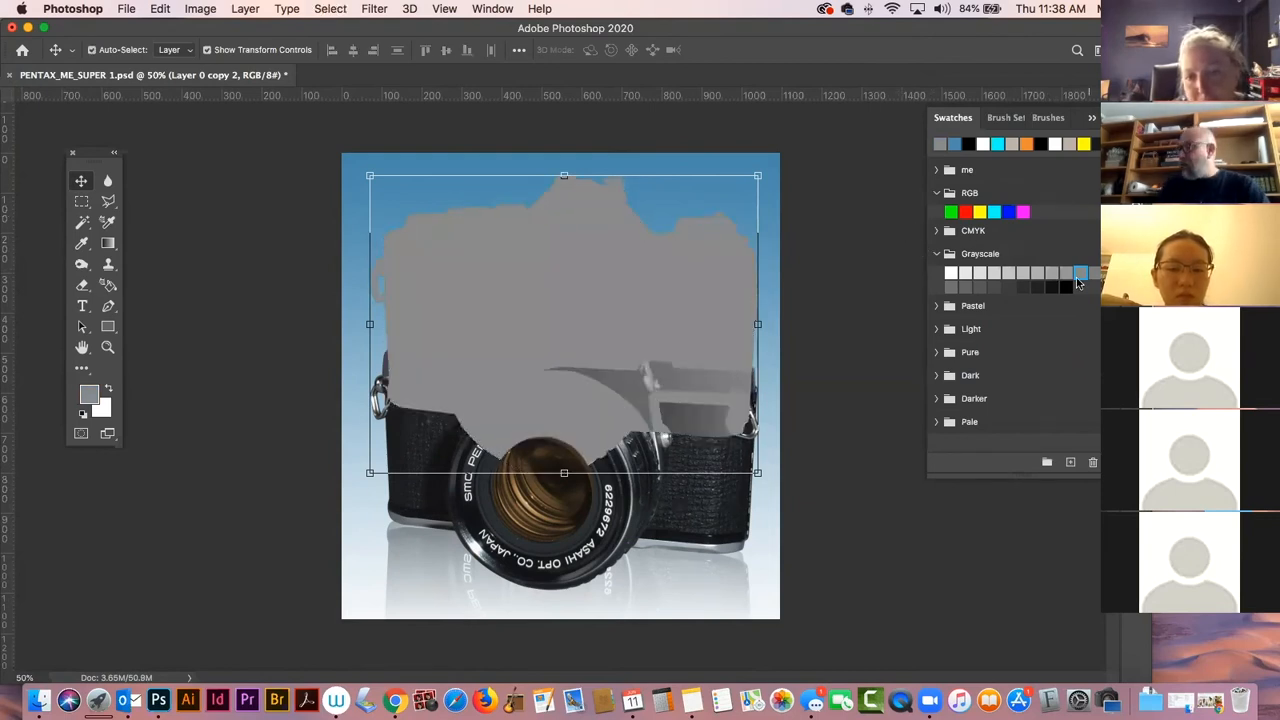
Move the gray silhouette back over the camera, slightly up and left of it, and order its layer beneath Layer 0.
left_click_drag(661, 292, 655, 401)
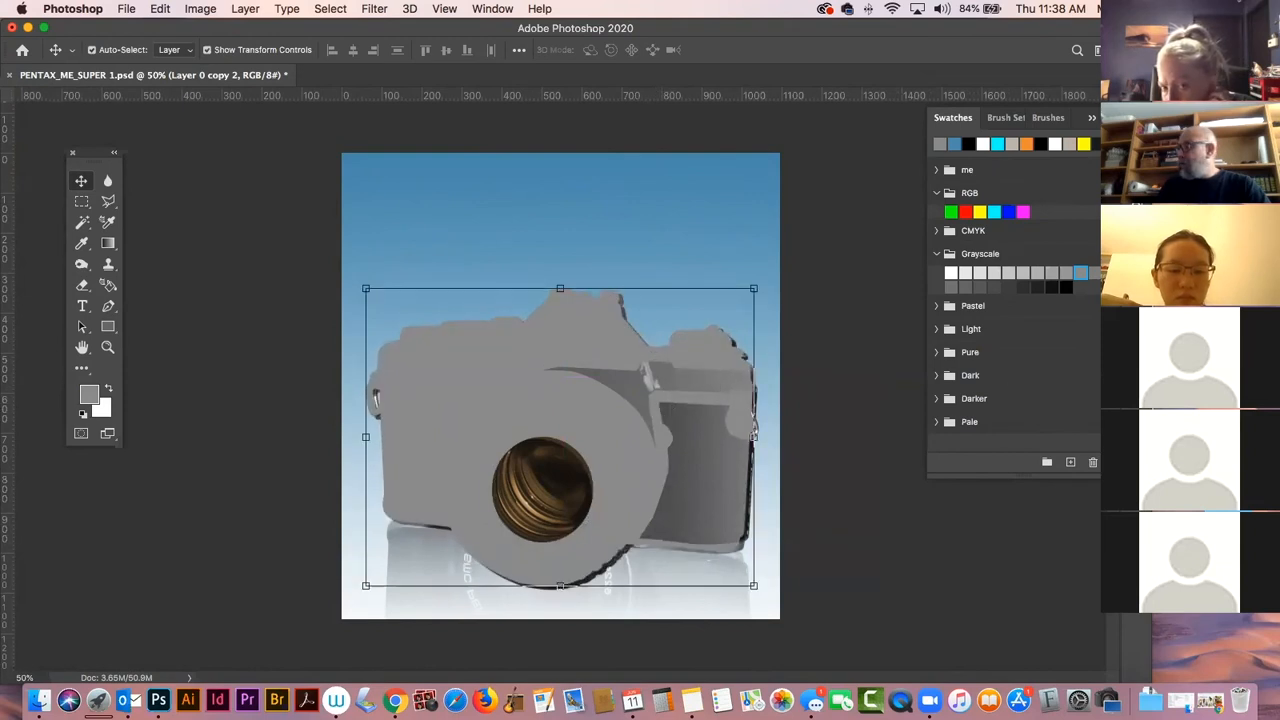
key("F7")
left_click_drag(1063, 338, 1069, 386)
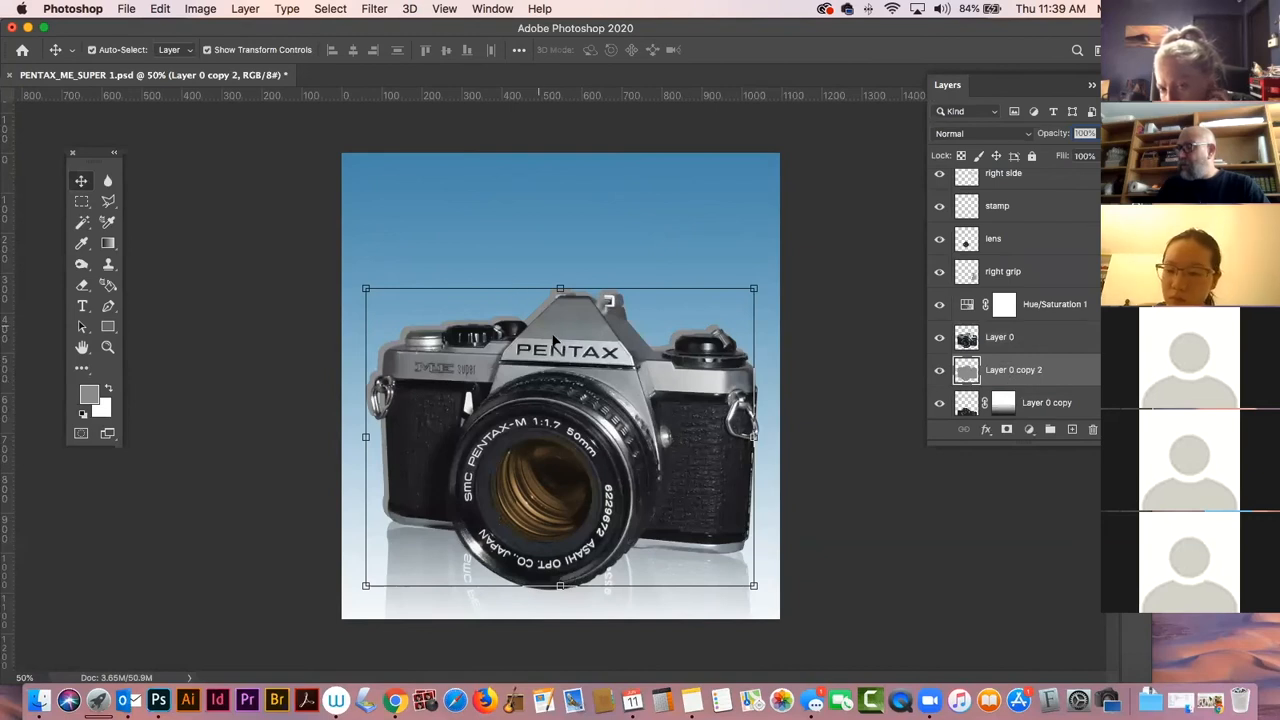
left_click(1044, 338)
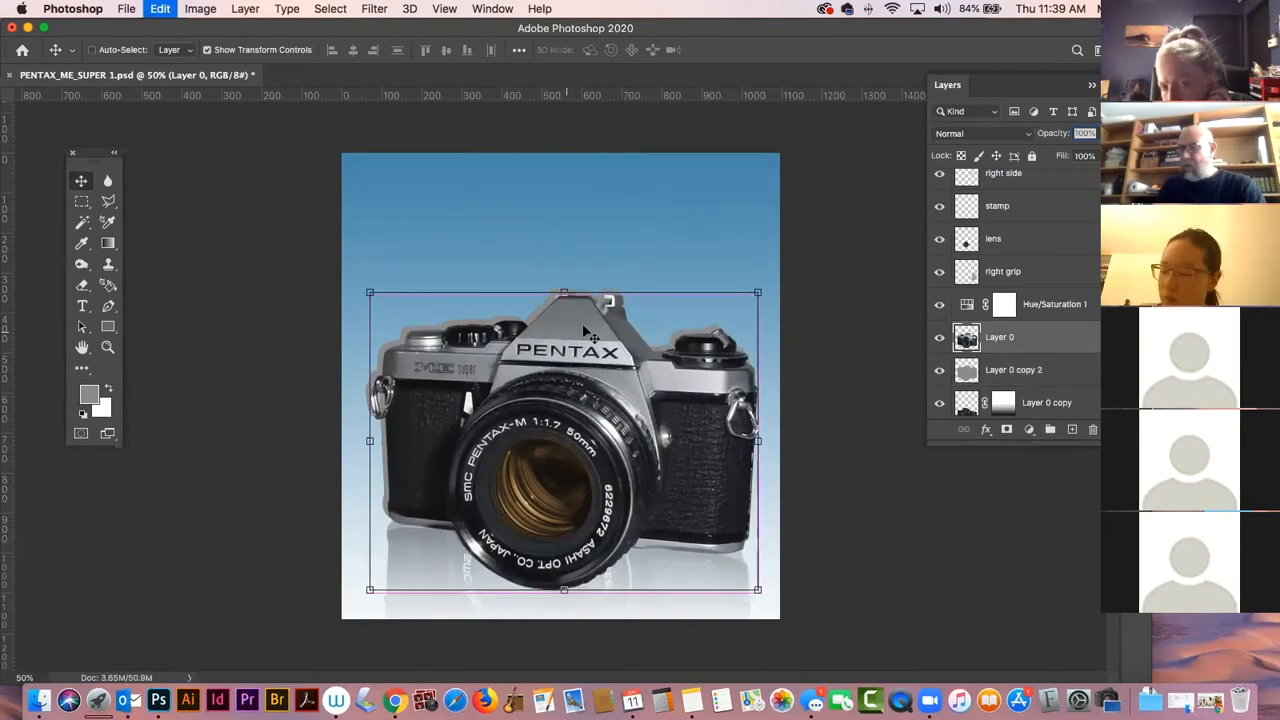
left_click(1044, 370)
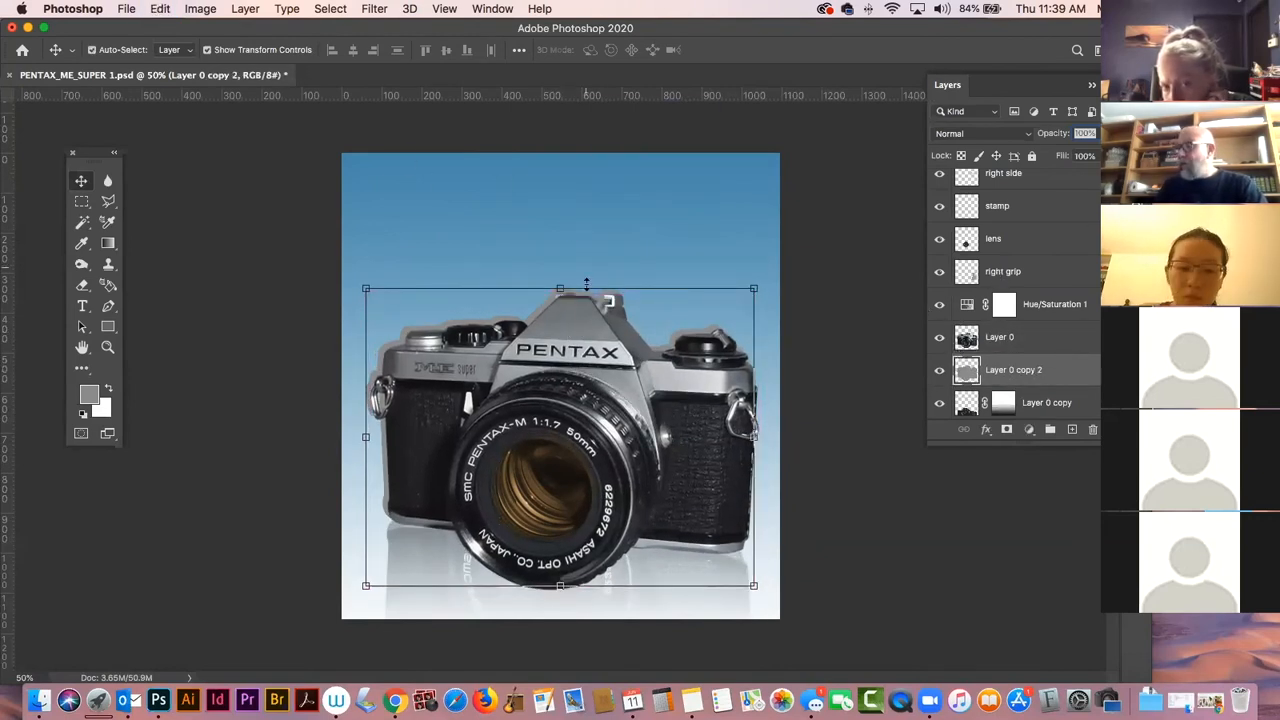
Distort the gray silhouette into a flattened cast shadow on the ground, slanting out to the right behind the camera base.
left_click(158, 9)
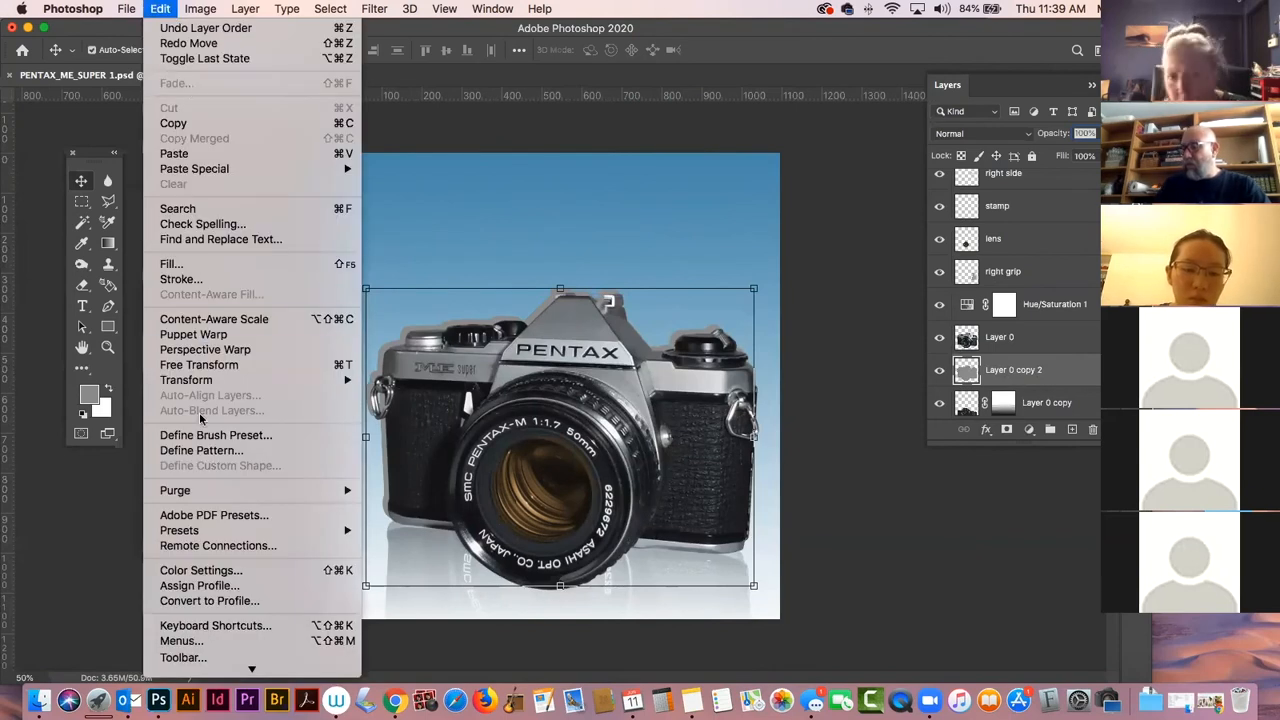
mouse_move(203, 385)
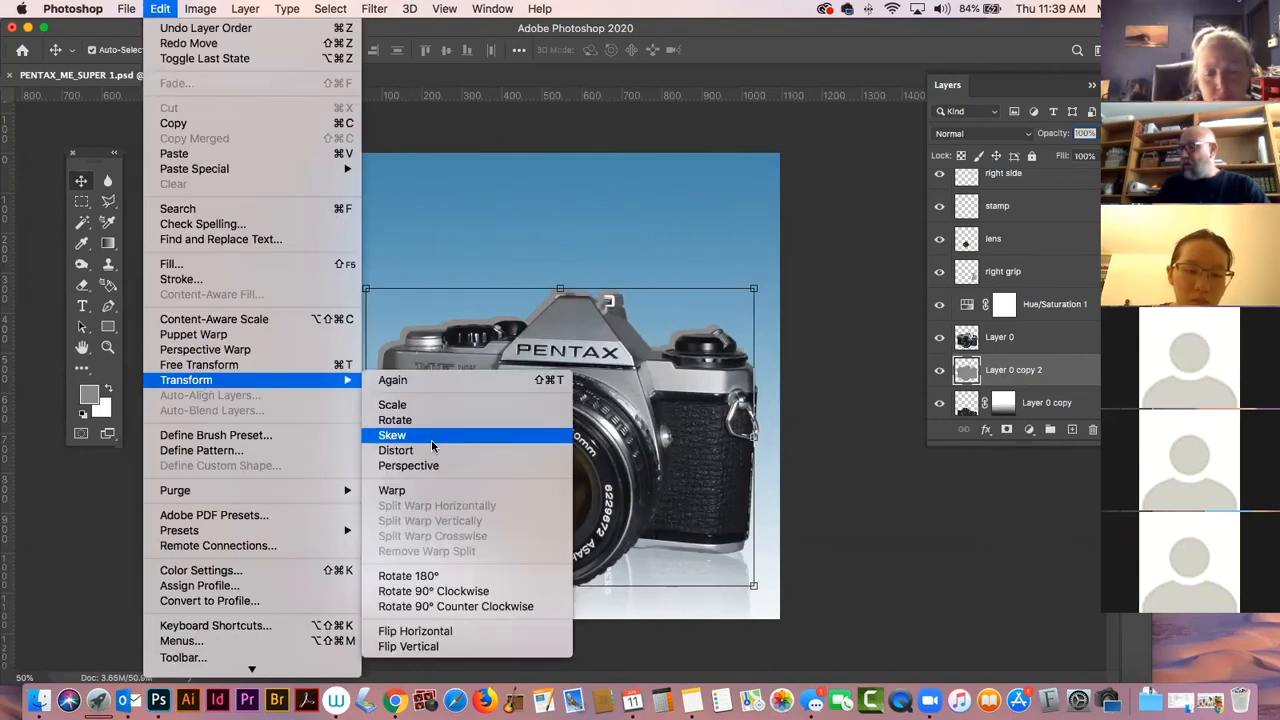
left_click(398, 450)
left_click_drag(561, 289, 683, 522)
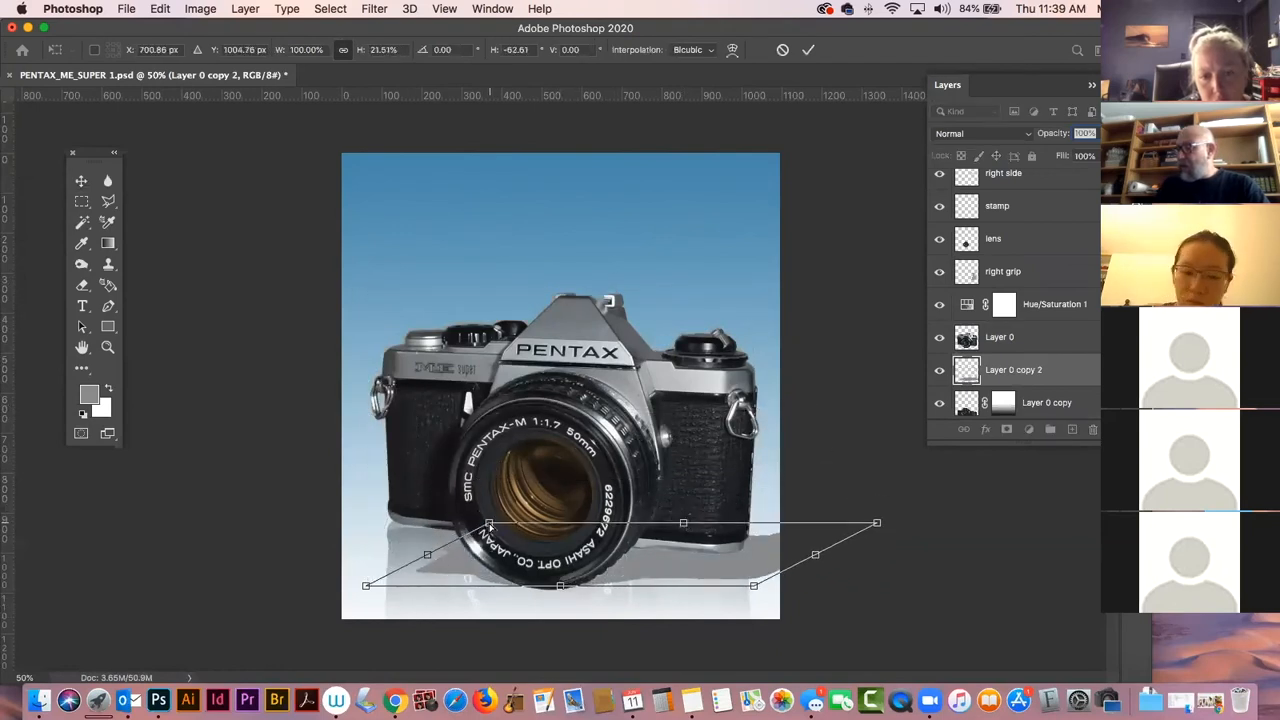
left_click_drag(368, 581, 347, 526)
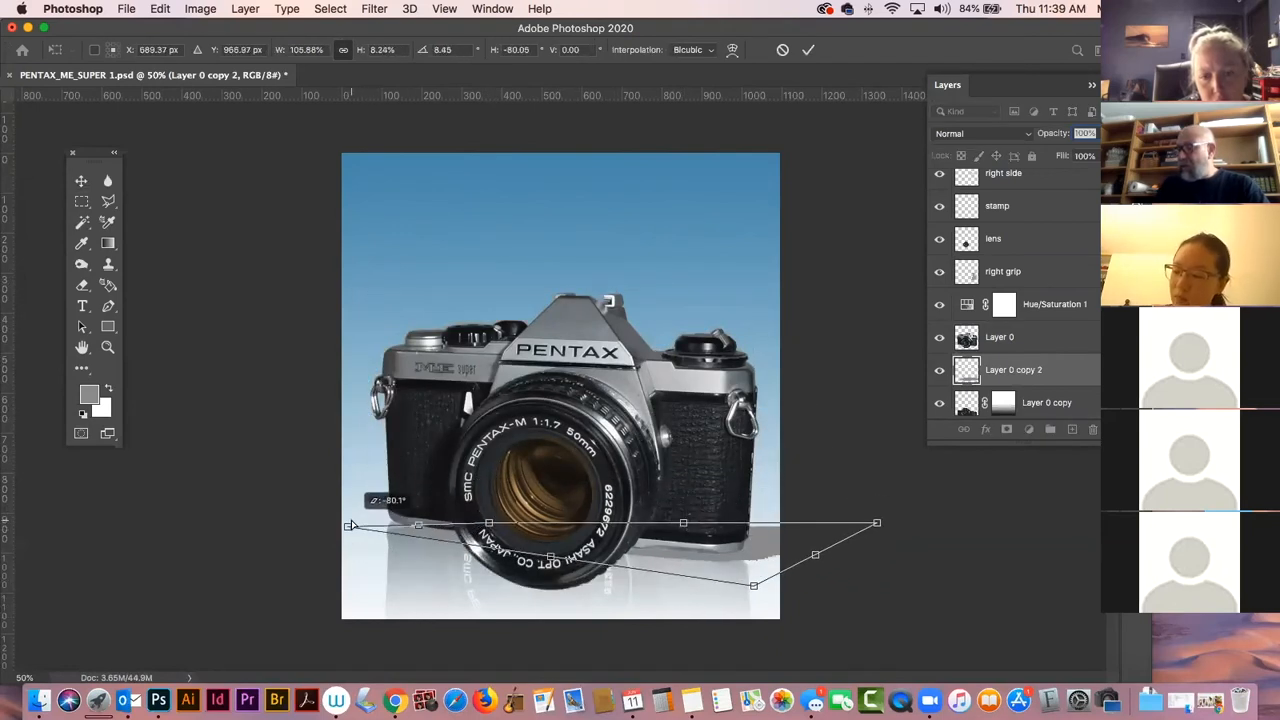
left_click_drag(458, 494, 464, 497)
mouse_move(754, 587)
left_mouse_down()
mouse_move(755, 576)
mouse_move(622, 616)
mouse_move(745, 588)
left_mouse_up()
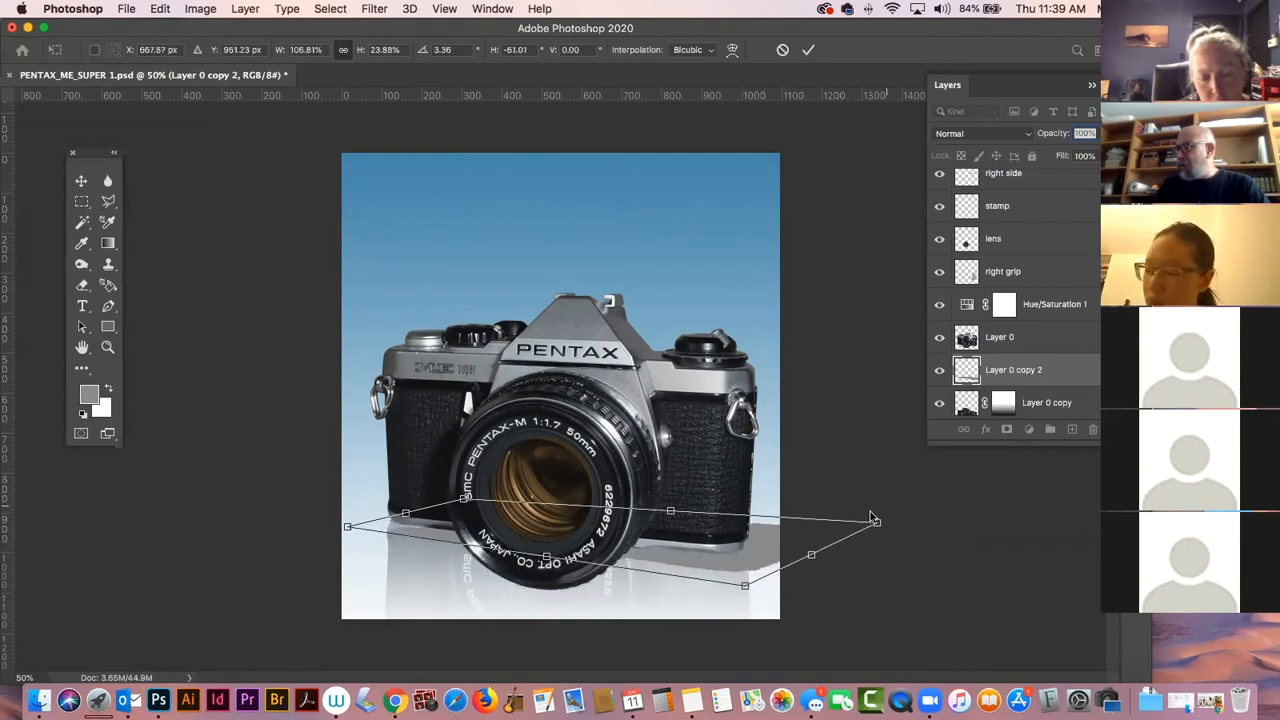
left_click_drag(463, 498, 451, 462)
key("Escape")
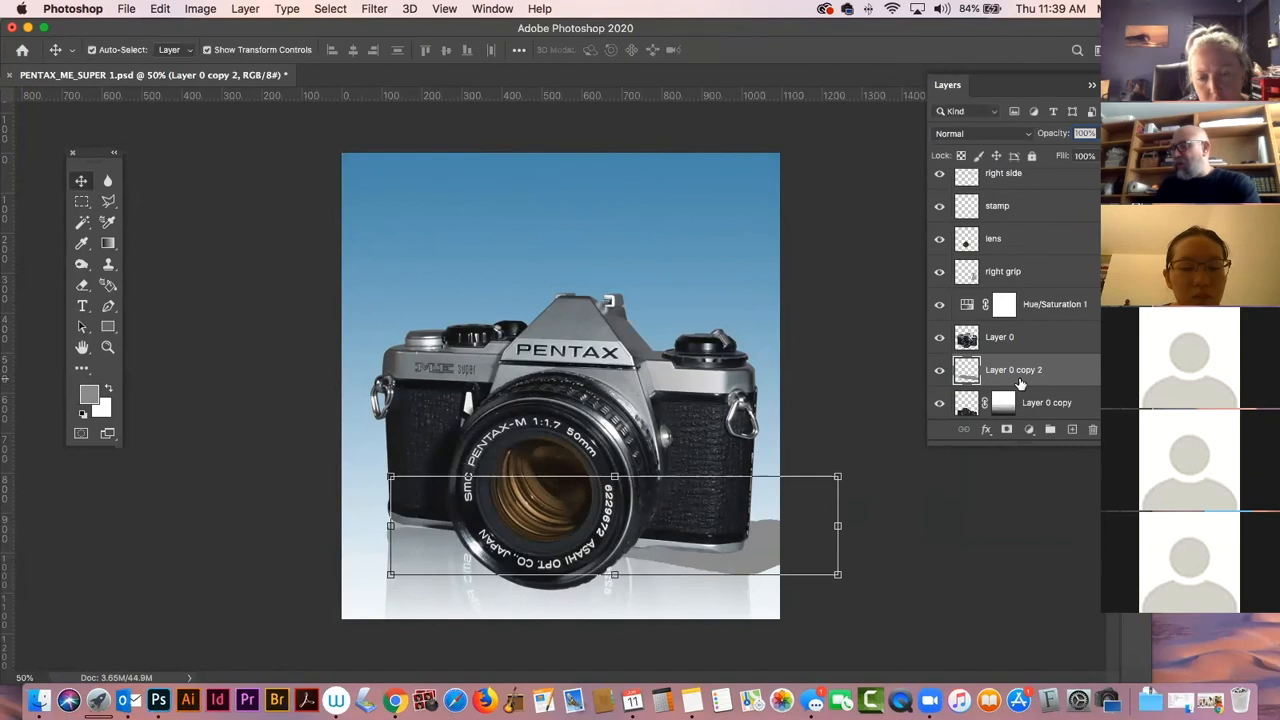
Set the blend mode of the shadow layer, Layer 0 copy 2, to Multiply.
left_click(862, 413)
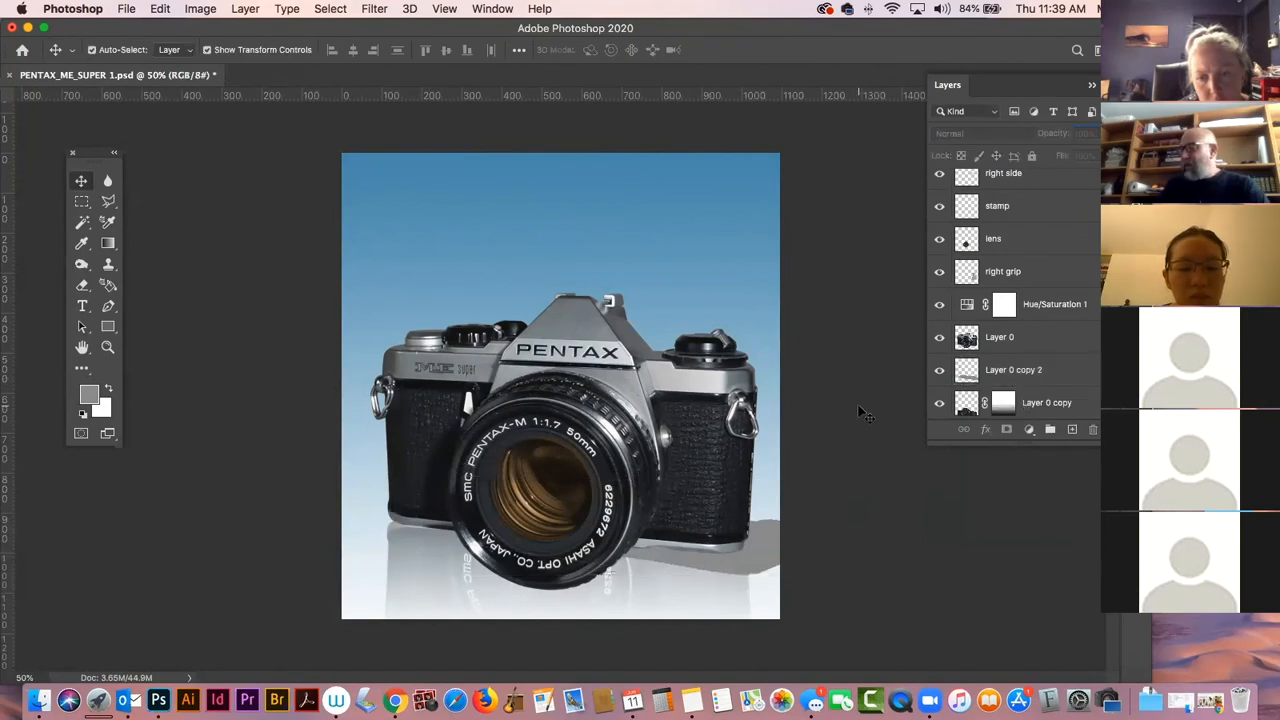
left_click(772, 548)
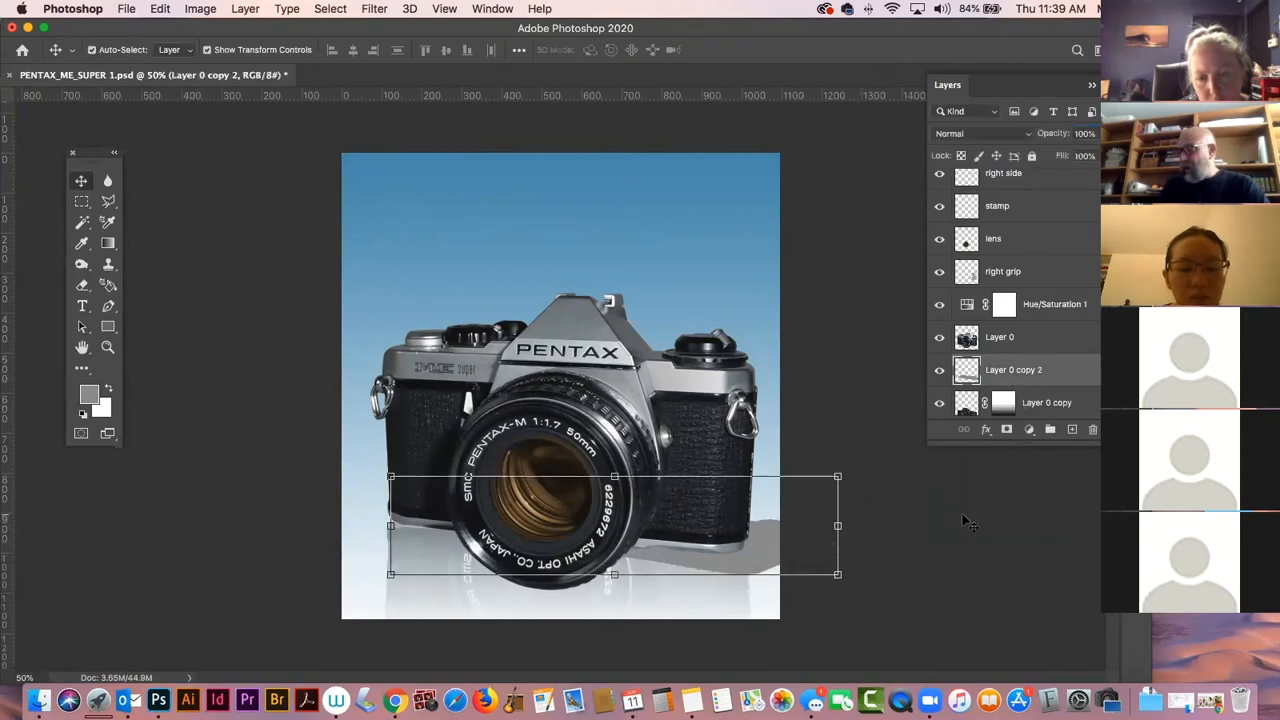
left_click(976, 134)
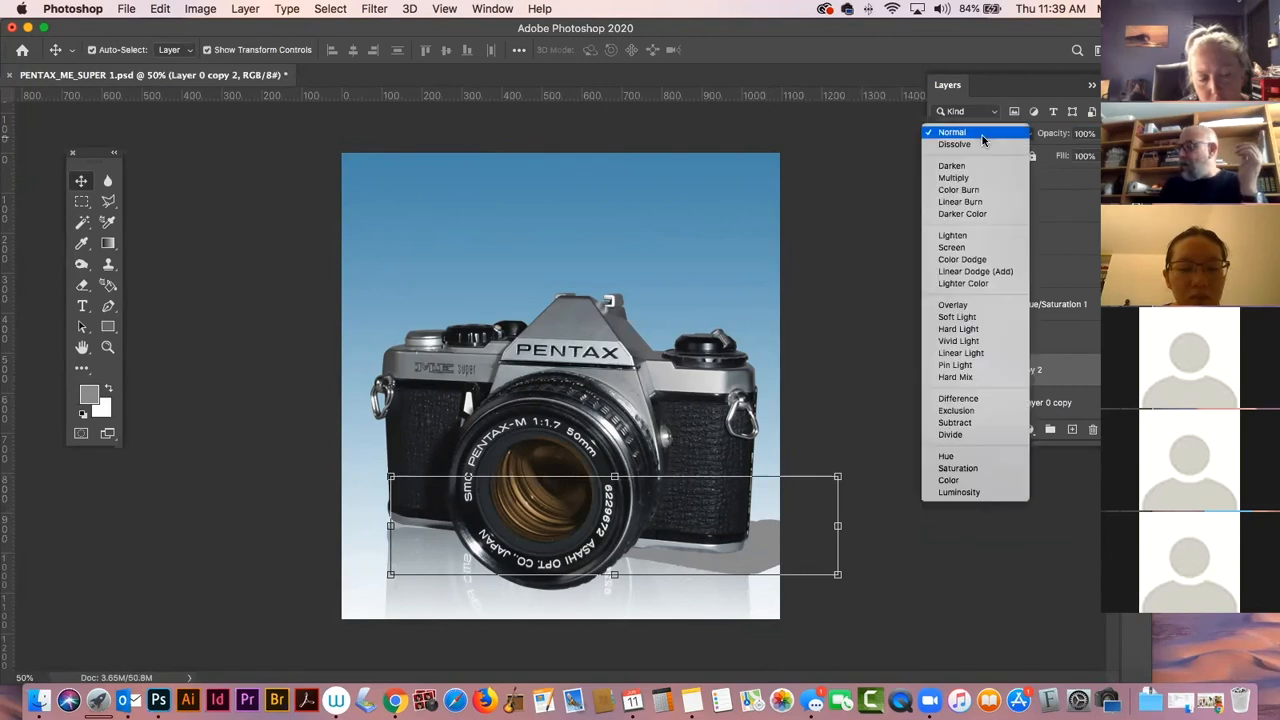
left_click(953, 177)
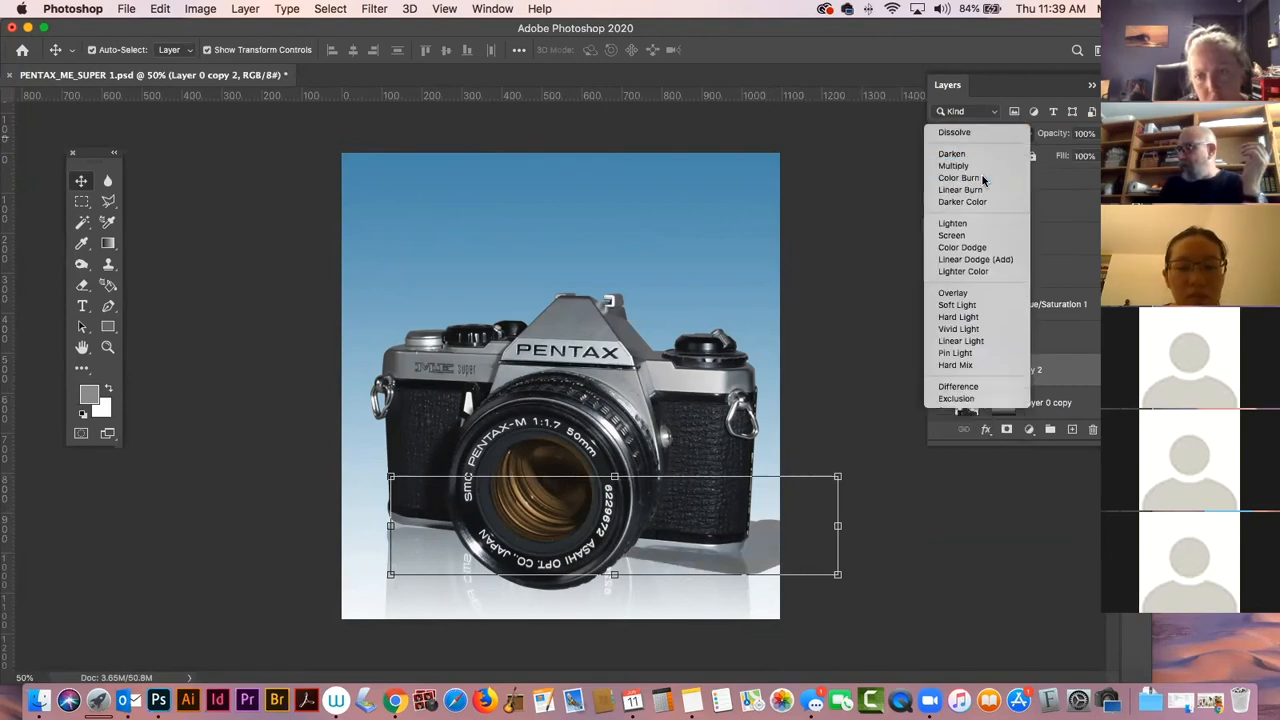
left_click(836, 263)
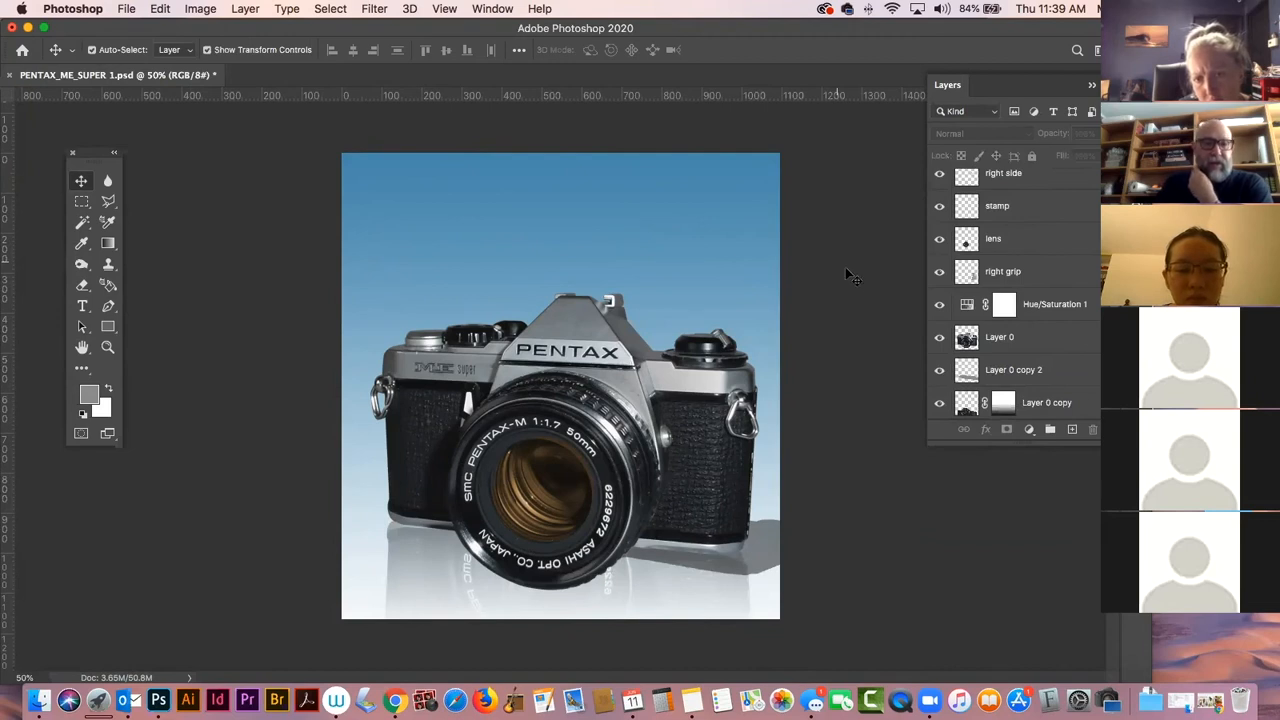
left_click(775, 558)
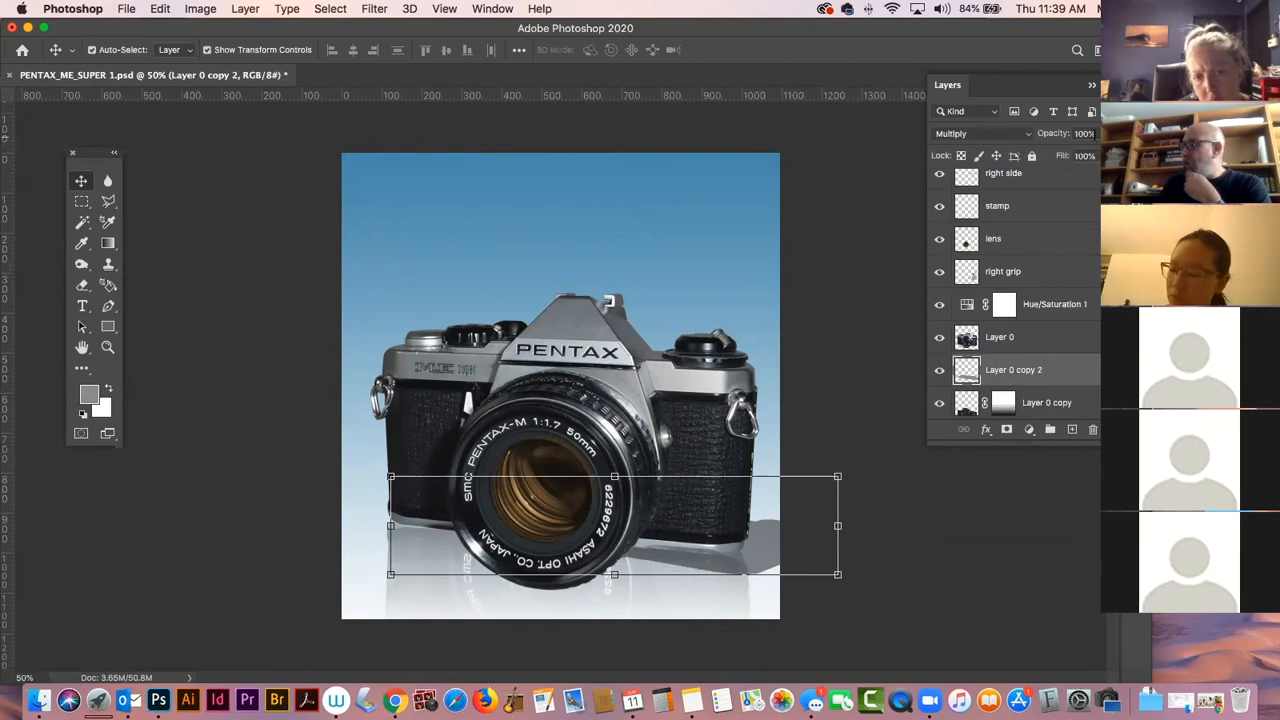
left_click(840, 212)
Lighten the shadow on Layer 0 copy 2 with Levels, setting the midtone input to 1.78.
left_click(770, 560)
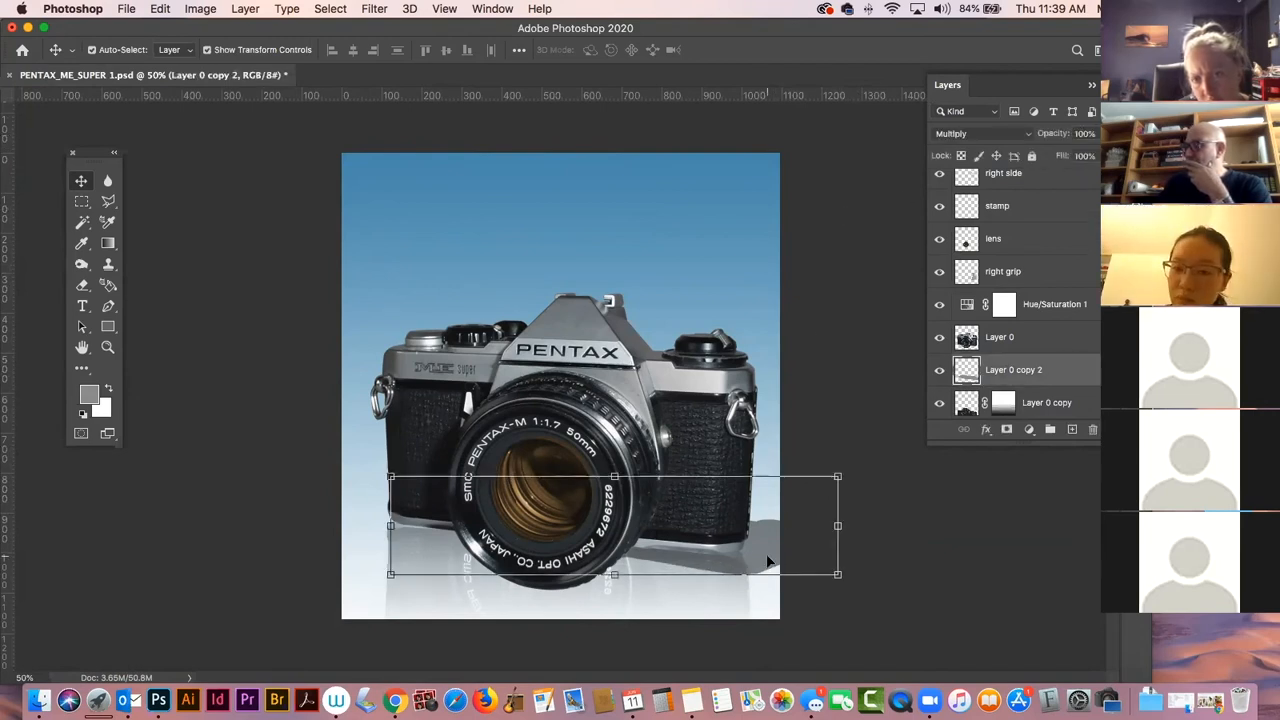
key("super+l")
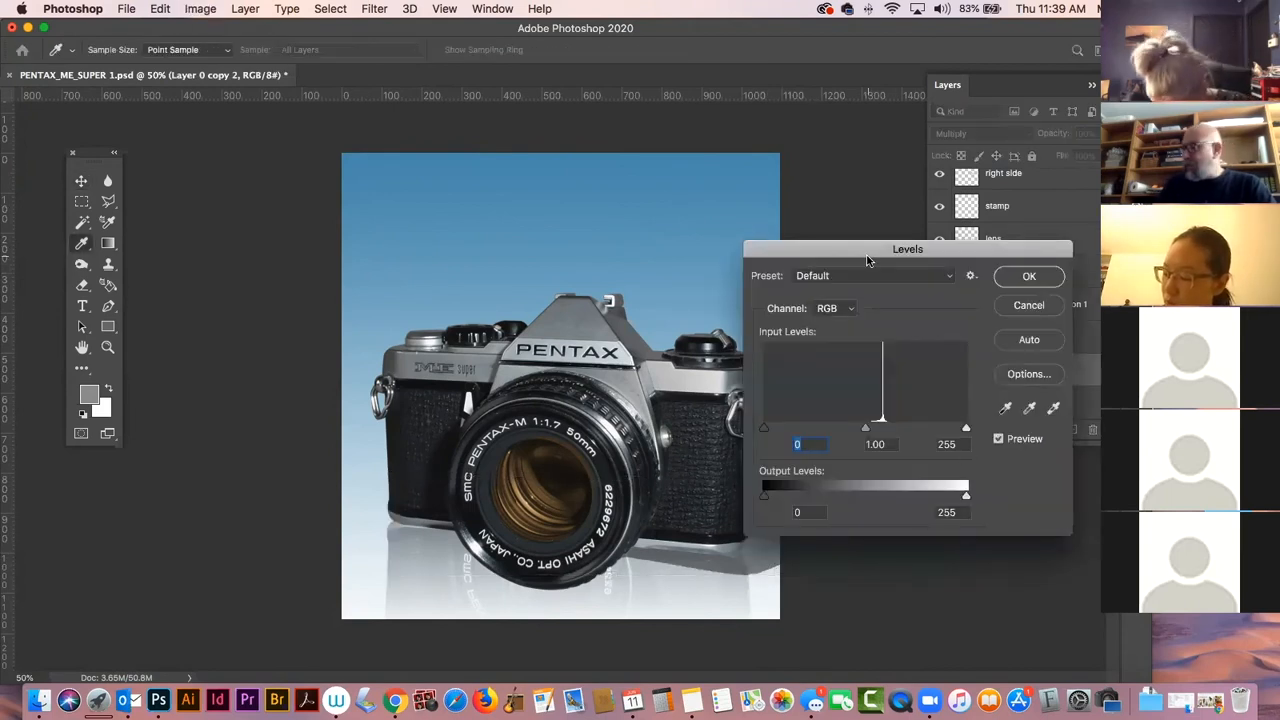
left_click_drag(856, 252, 911, 240)
left_click_drag(922, 418, 873, 421)
left_click(1066, 266)
key("v")
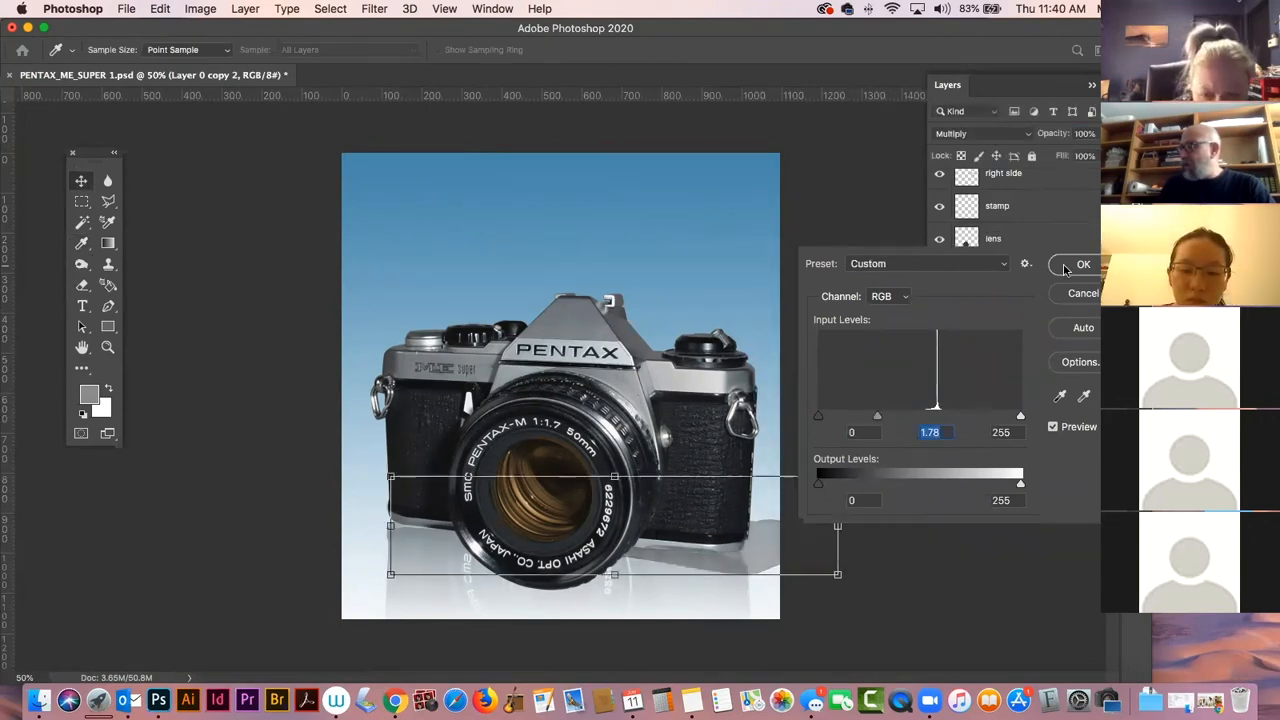
Soften the shadow with a Gaussian Blur of 4.0 pixels radius and deselect the layer.
left_click(374, 8)
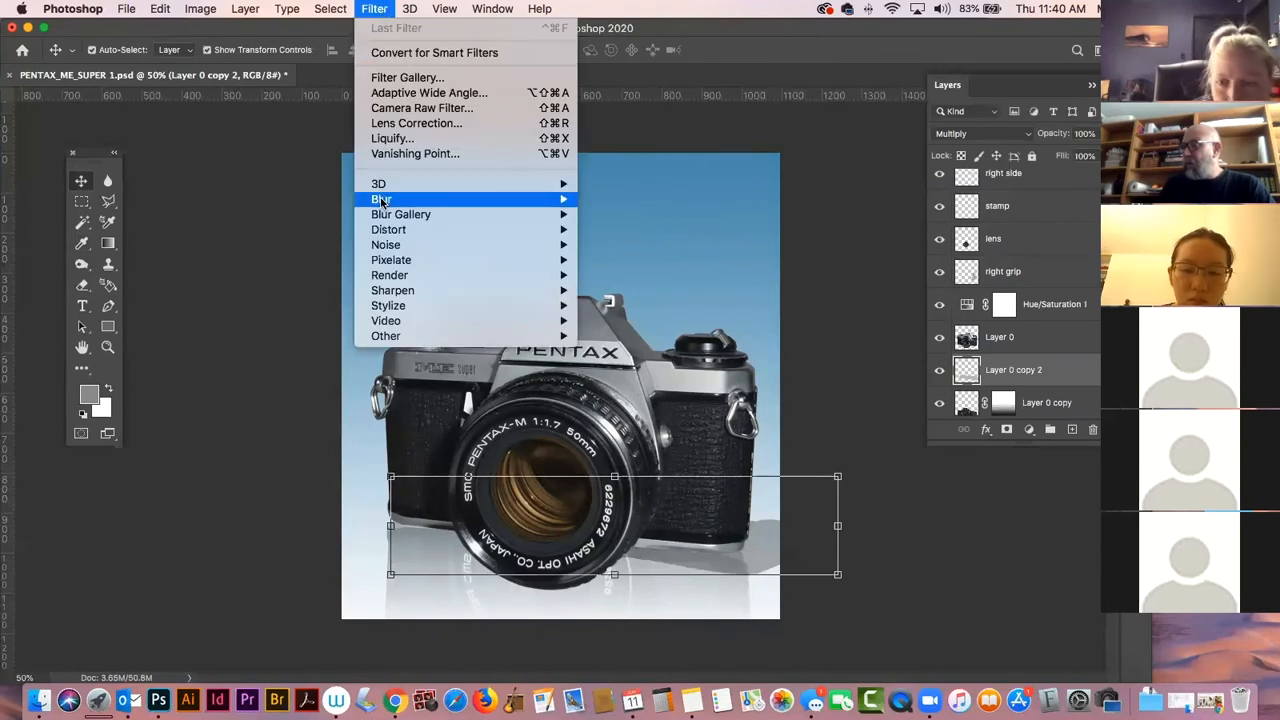
mouse_move(381, 200)
left_click(640, 260)
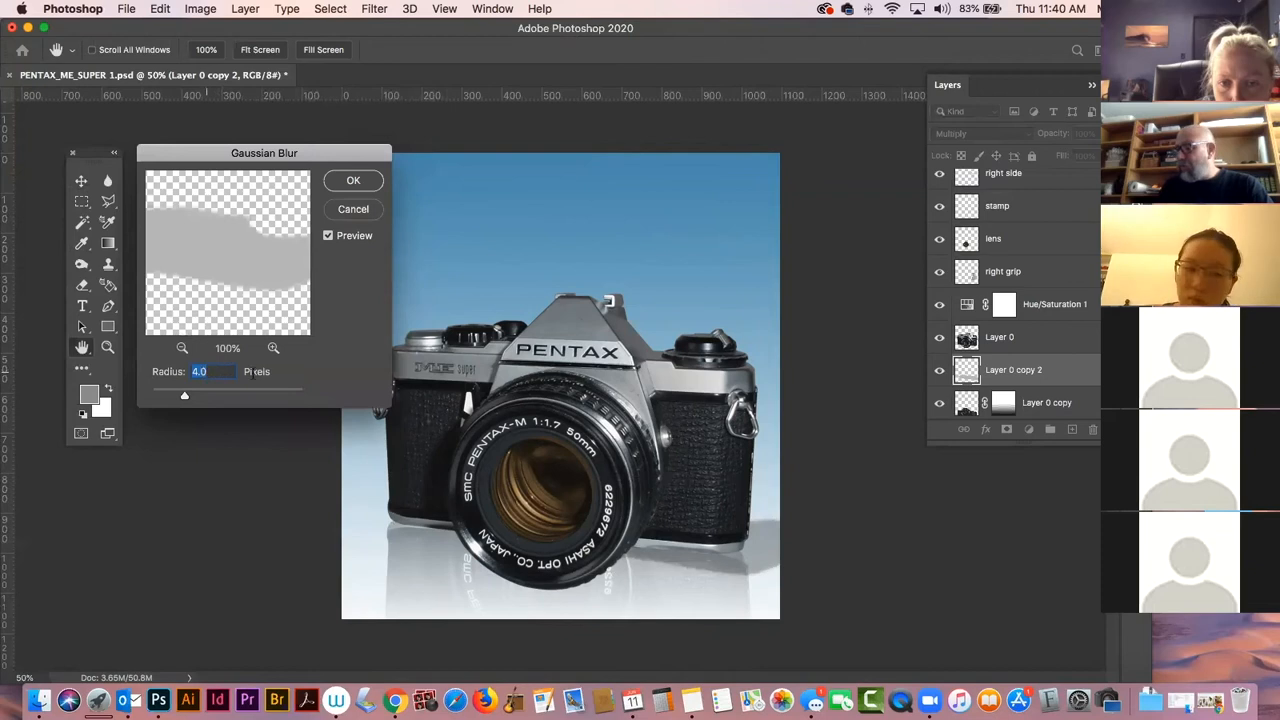
left_click(350, 182)
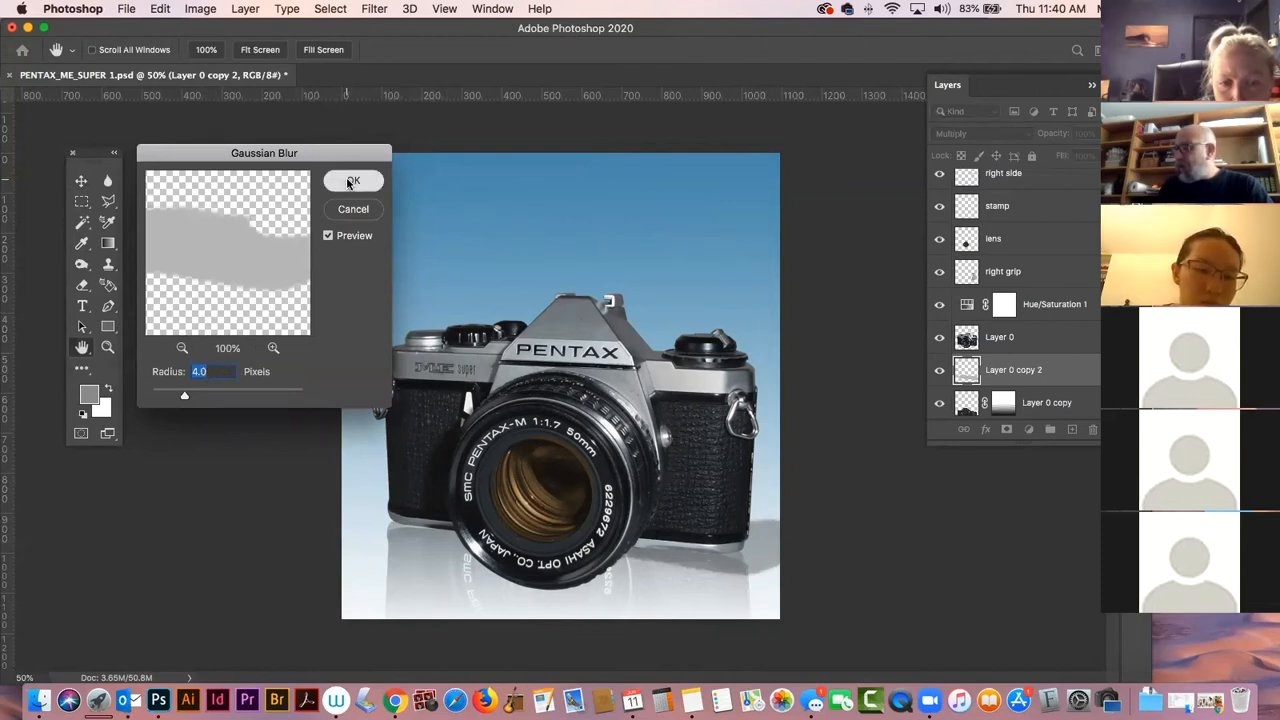
left_click(973, 526)
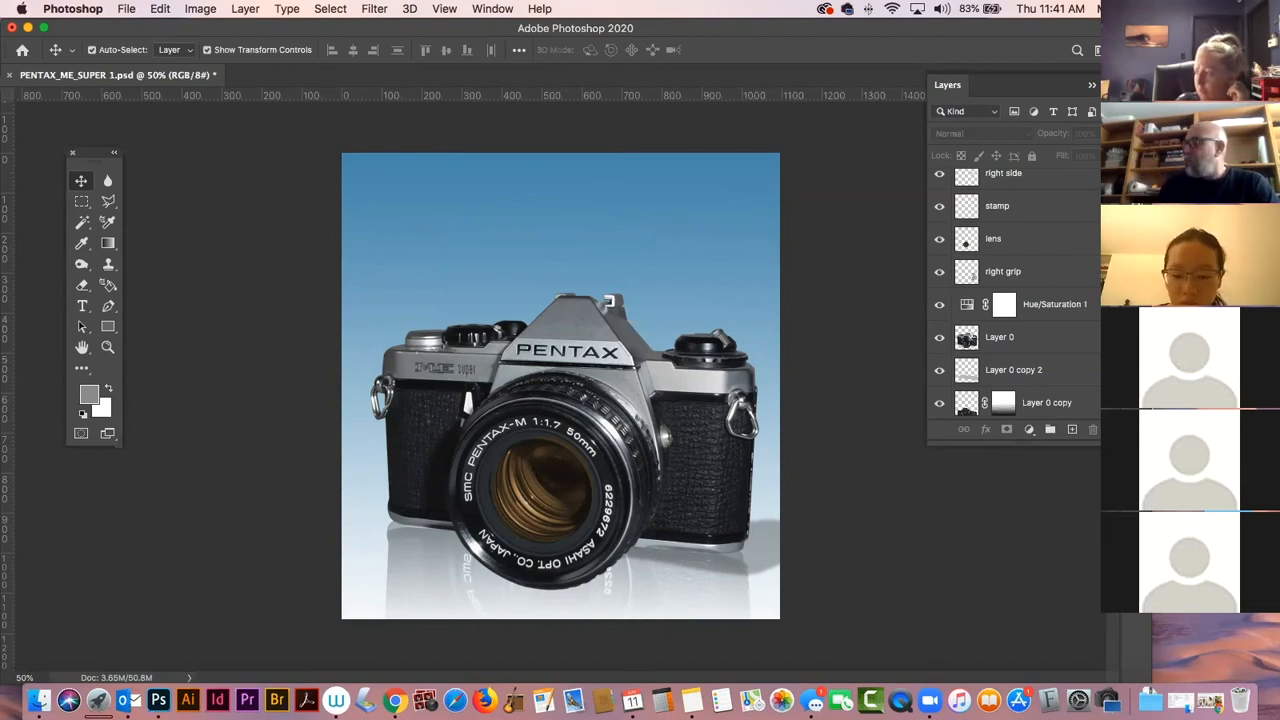
Draw a closed pen path around the glare area on the upper-right part of the lens barrel.
key("shift+Tab")
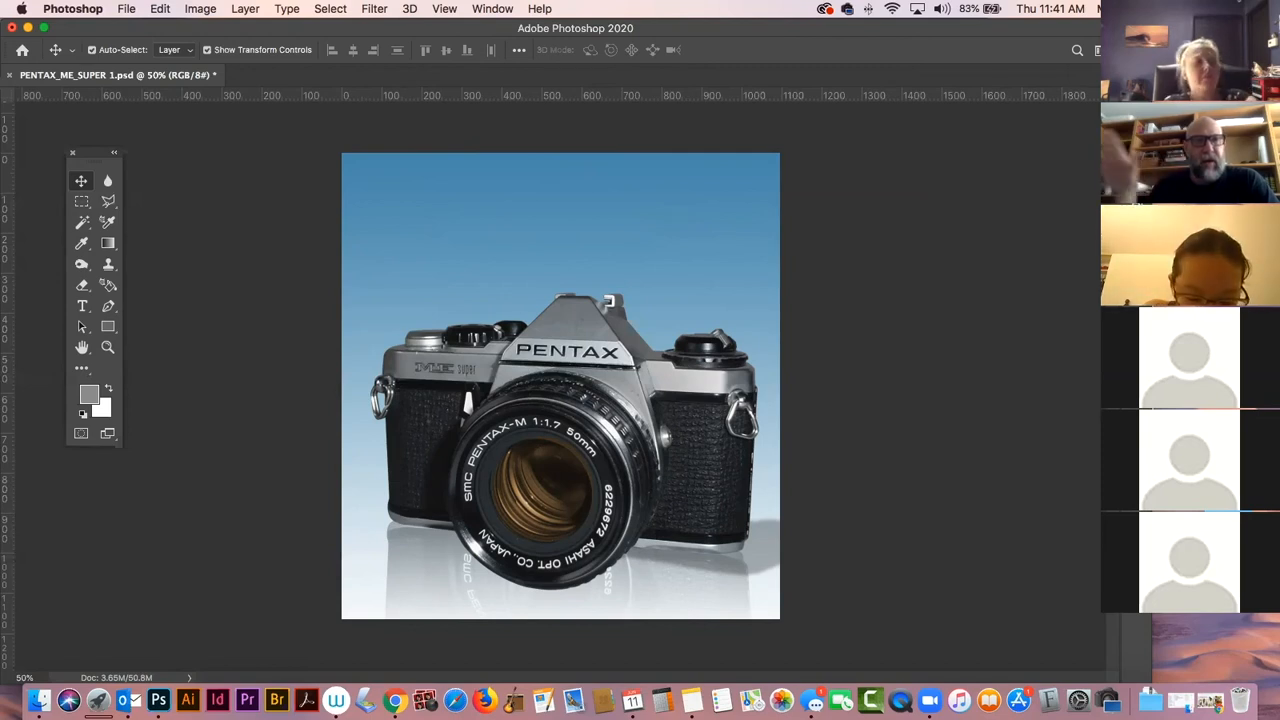
left_click(107, 347)
left_click_drag(427, 396, 568, 383)
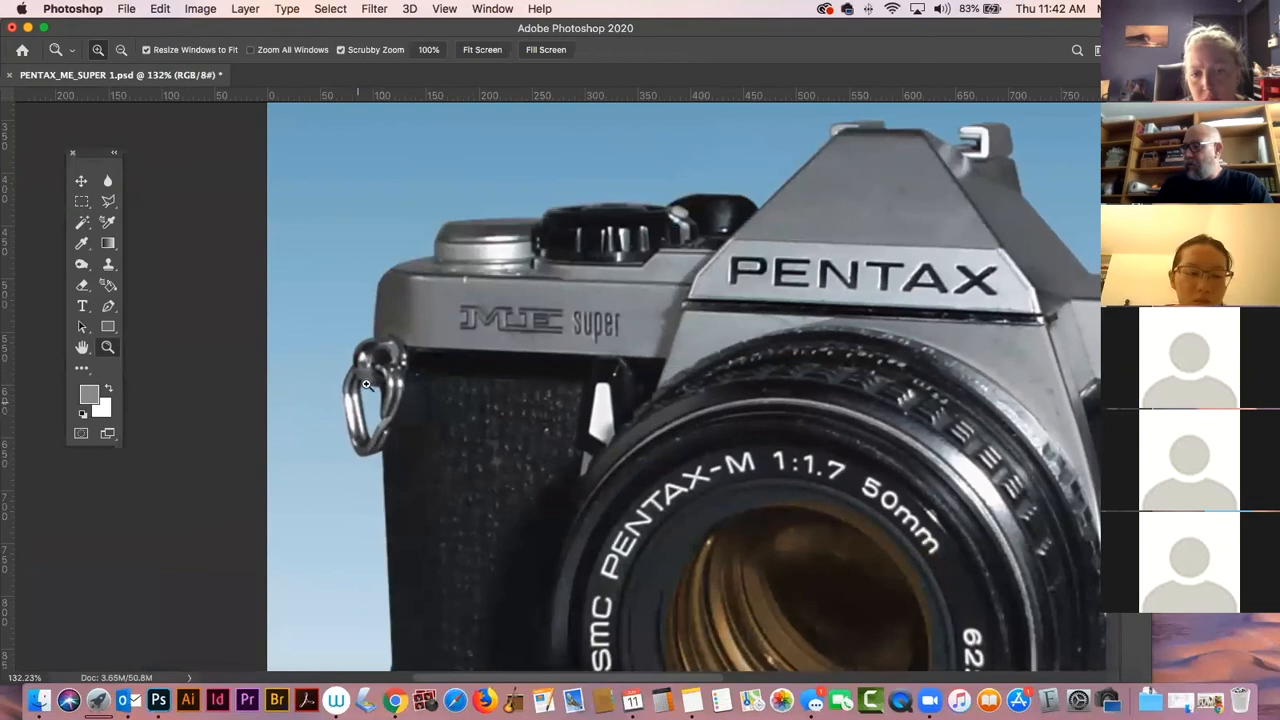
left_click(81, 181)
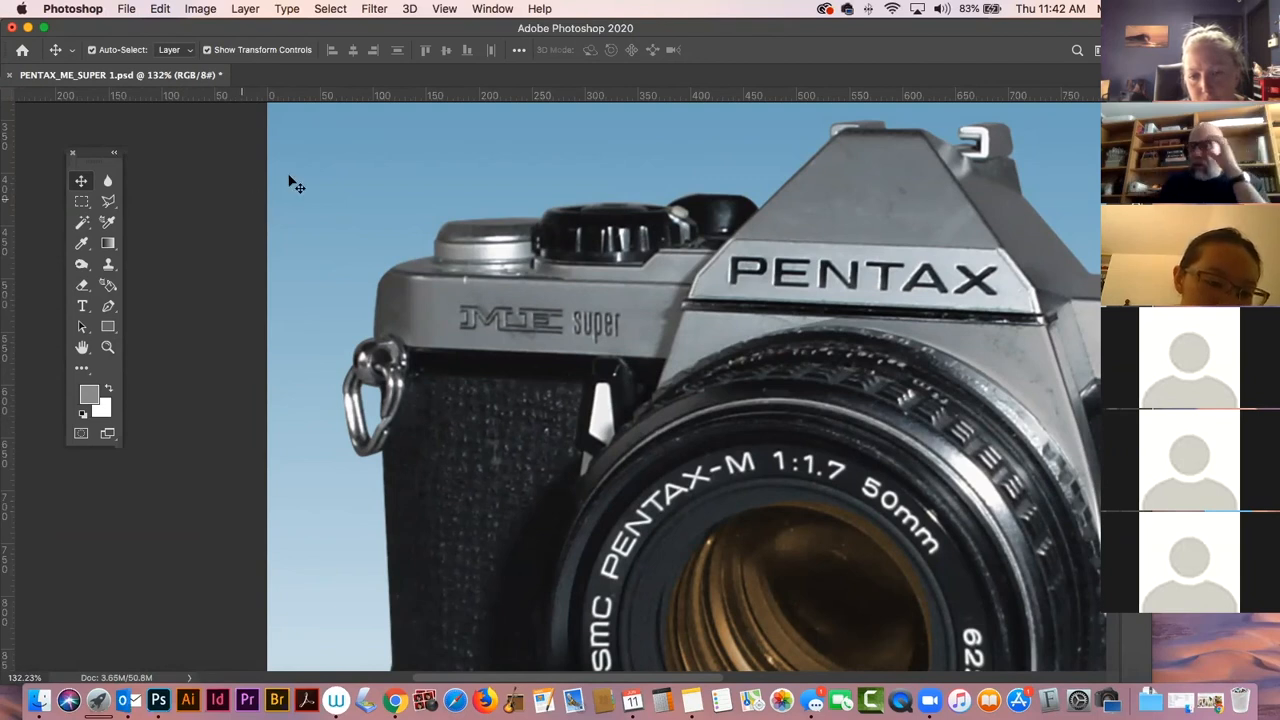
left_click_drag(928, 444, 603, 389)
left_click_drag(757, 424, 612, 383)
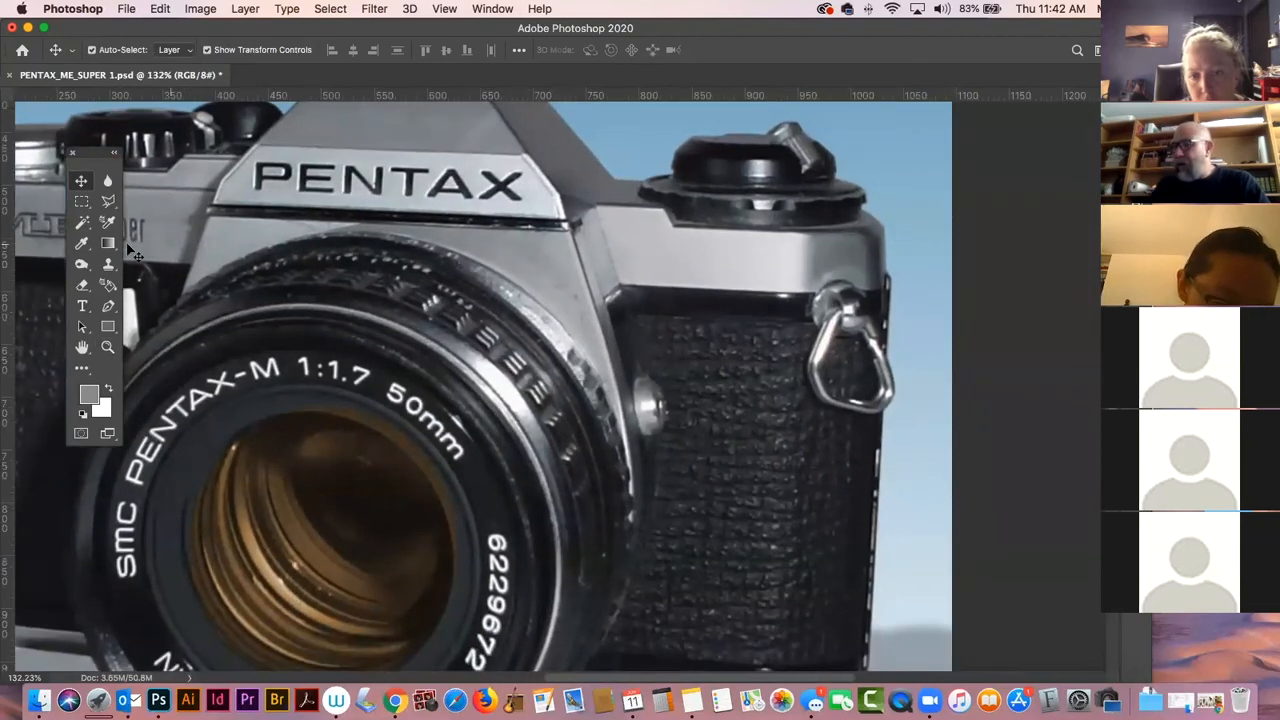
left_click(108, 307)
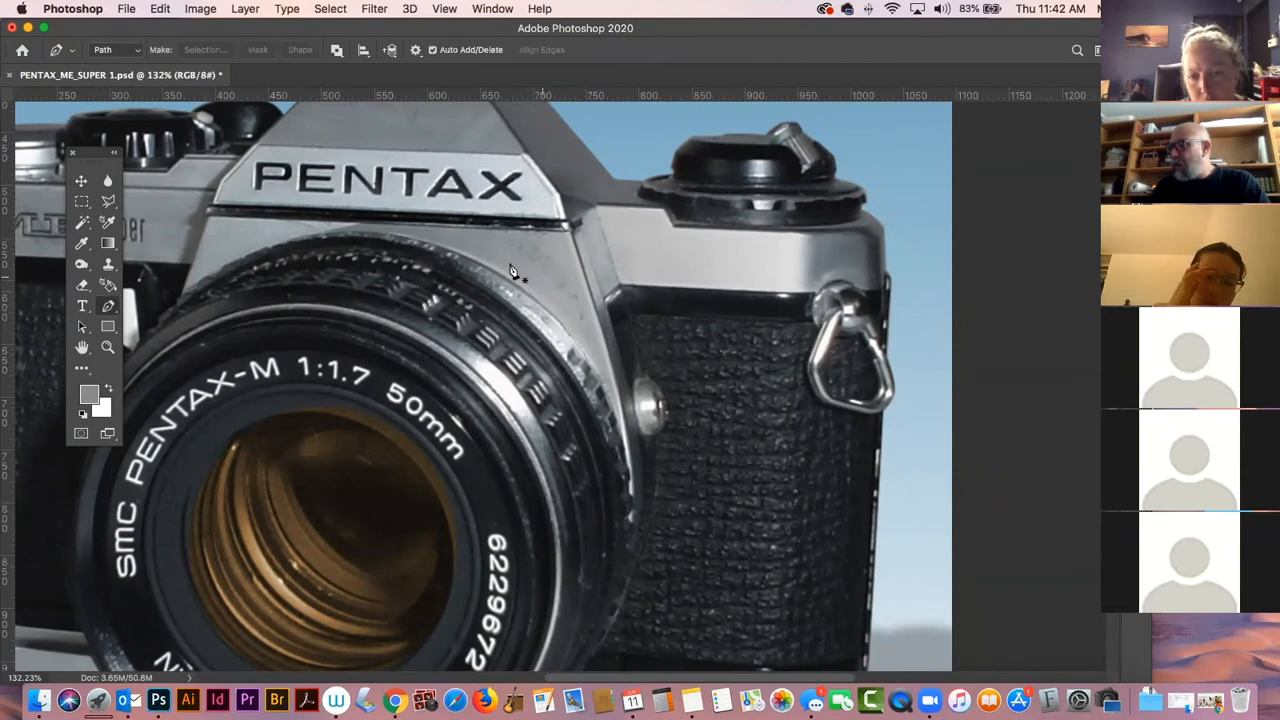
left_click(424, 241)
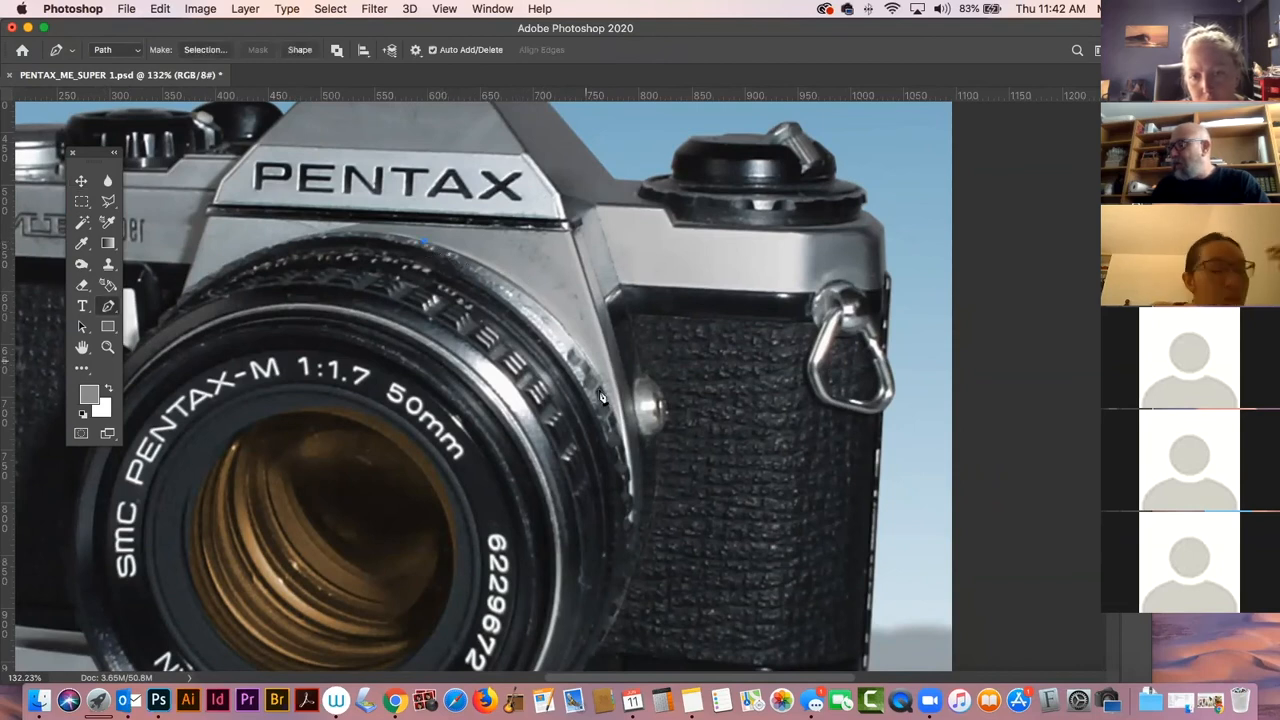
left_click_drag(618, 424, 664, 568)
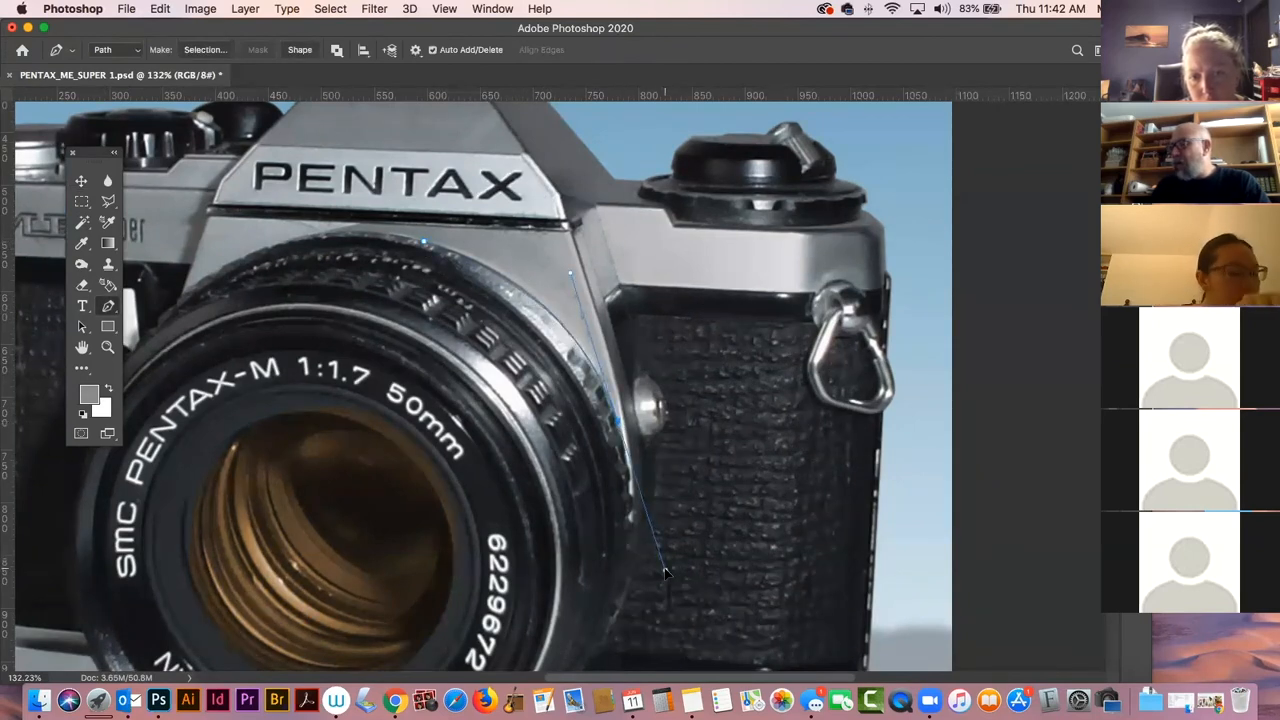
left_click(559, 556)
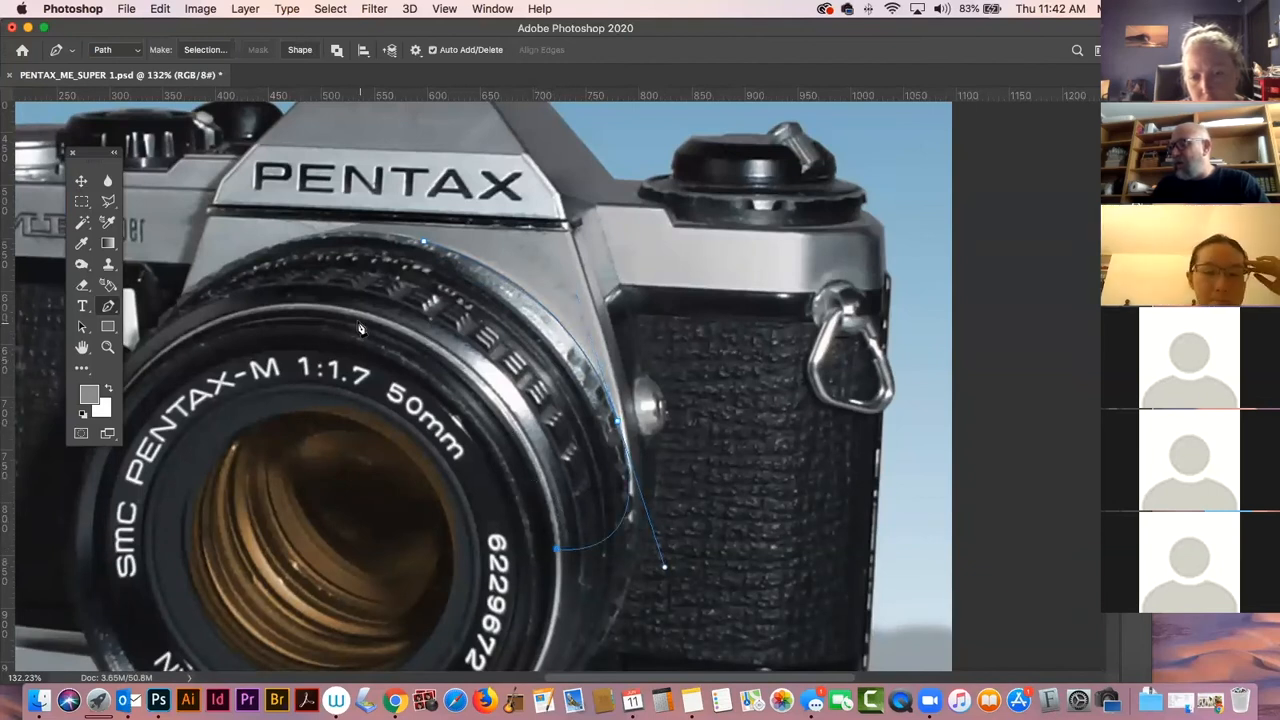
left_click_drag(345, 320, 145, 262)
left_click(420, 246)
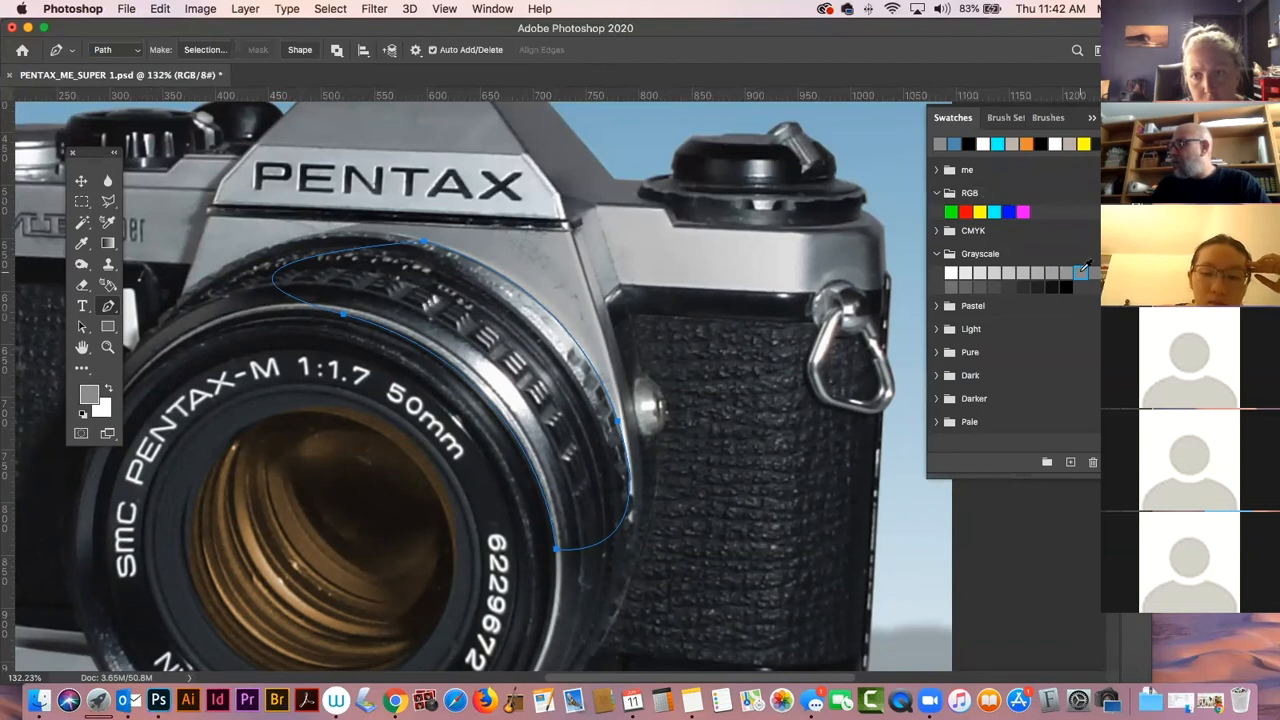
Add a new layer above the stamp layer and name it lens glare.
key("F7")
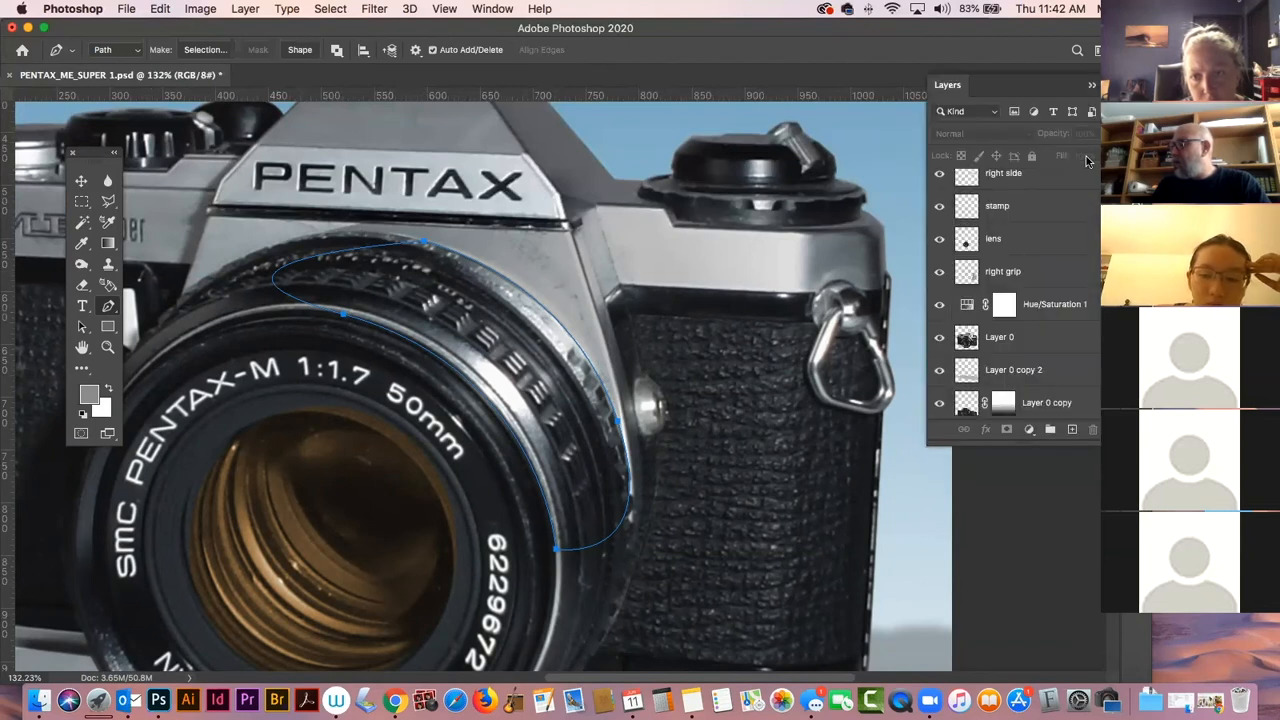
left_click(1049, 218)
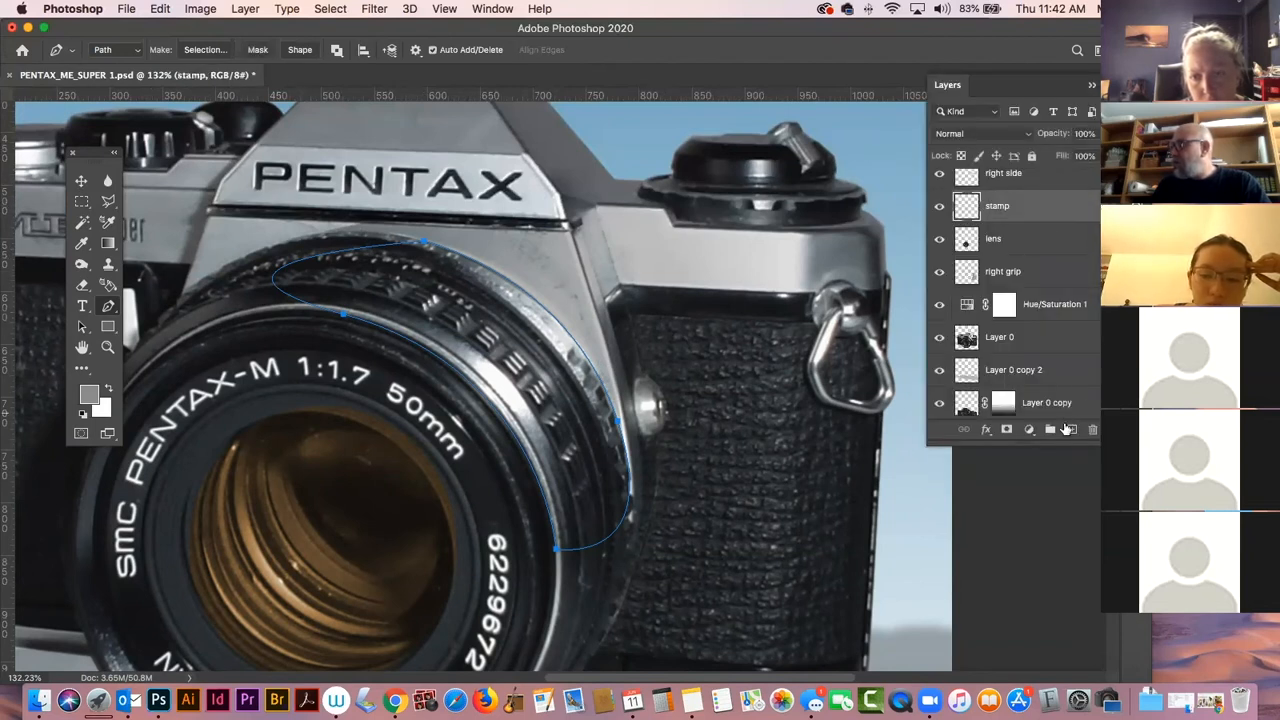
left_click(1072, 429)
double_click(999, 207)
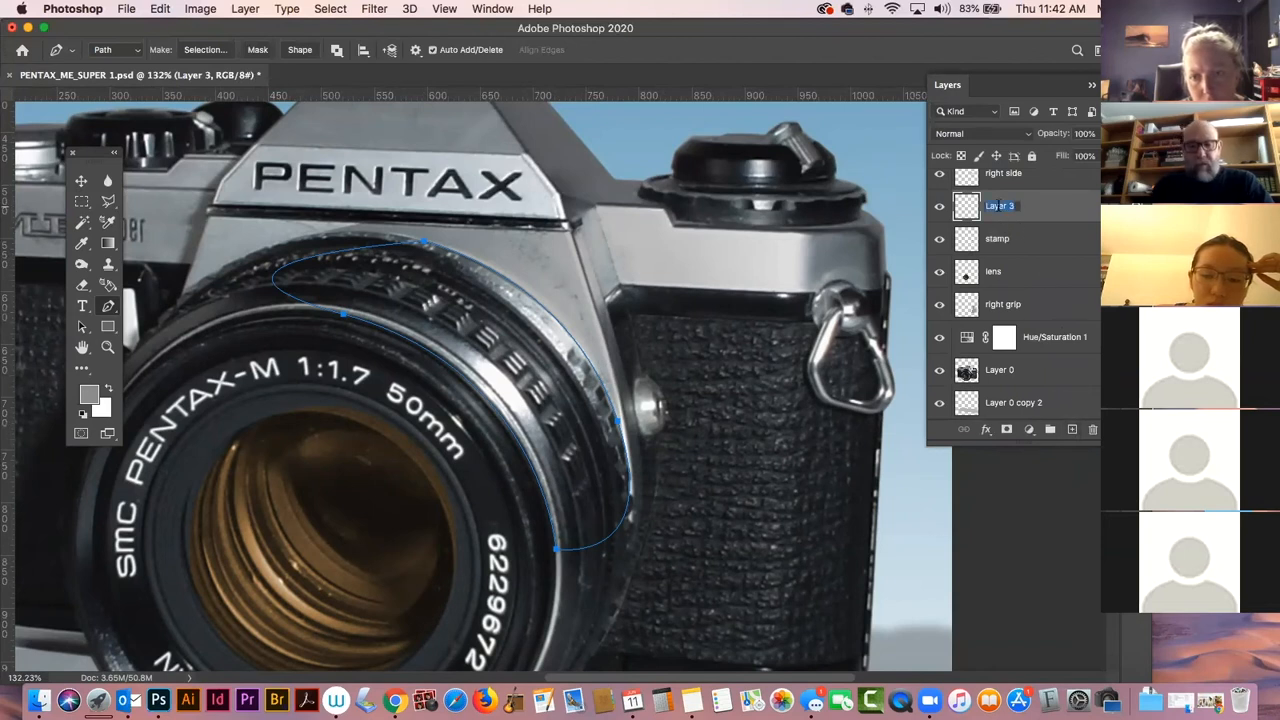
type("lens")
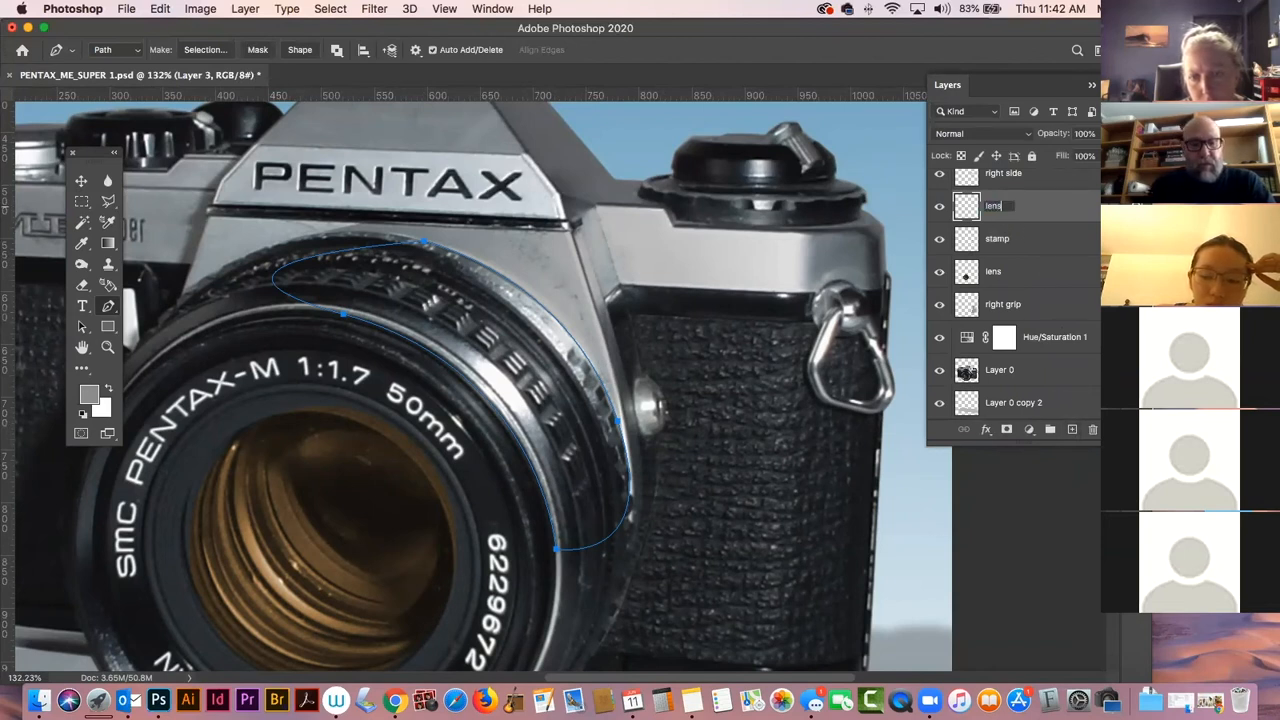
type(" glare")
key("Return")
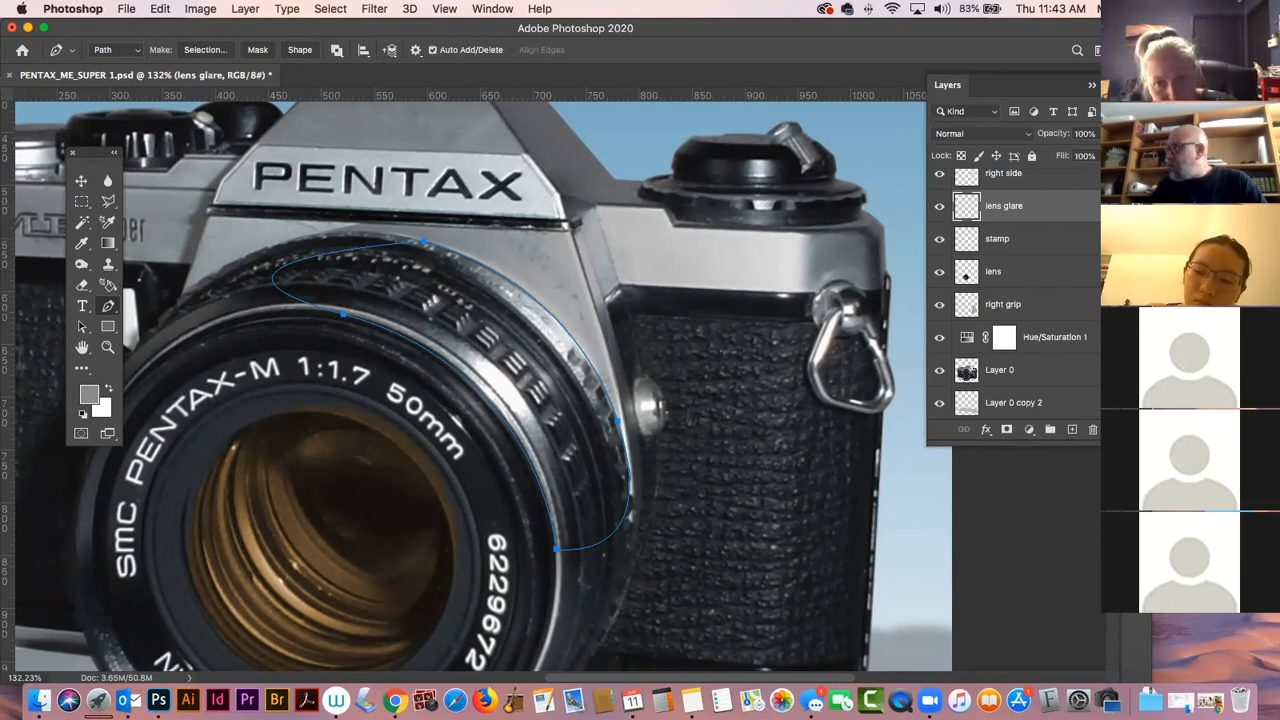
Load the work path around the lens barrel glare as a selection.
left_click(1125, 316)
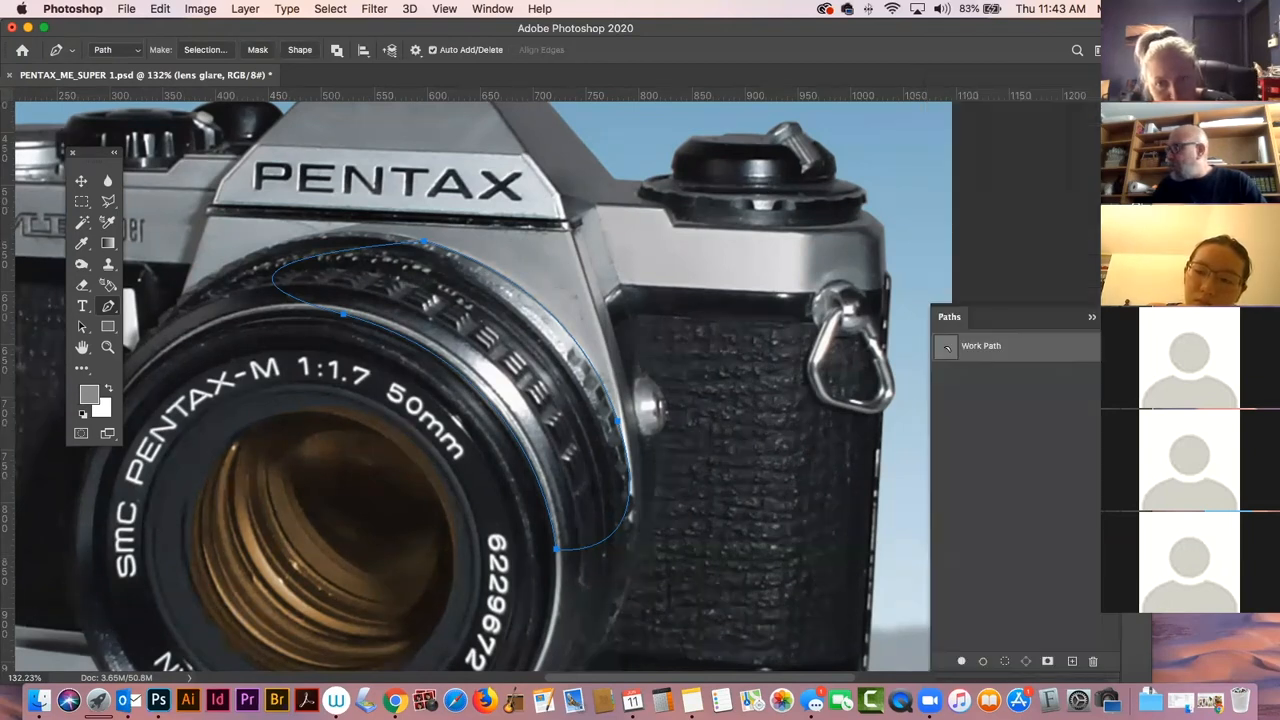
left_click(948, 347, "super")
key("super+minus")
key("super+minus")
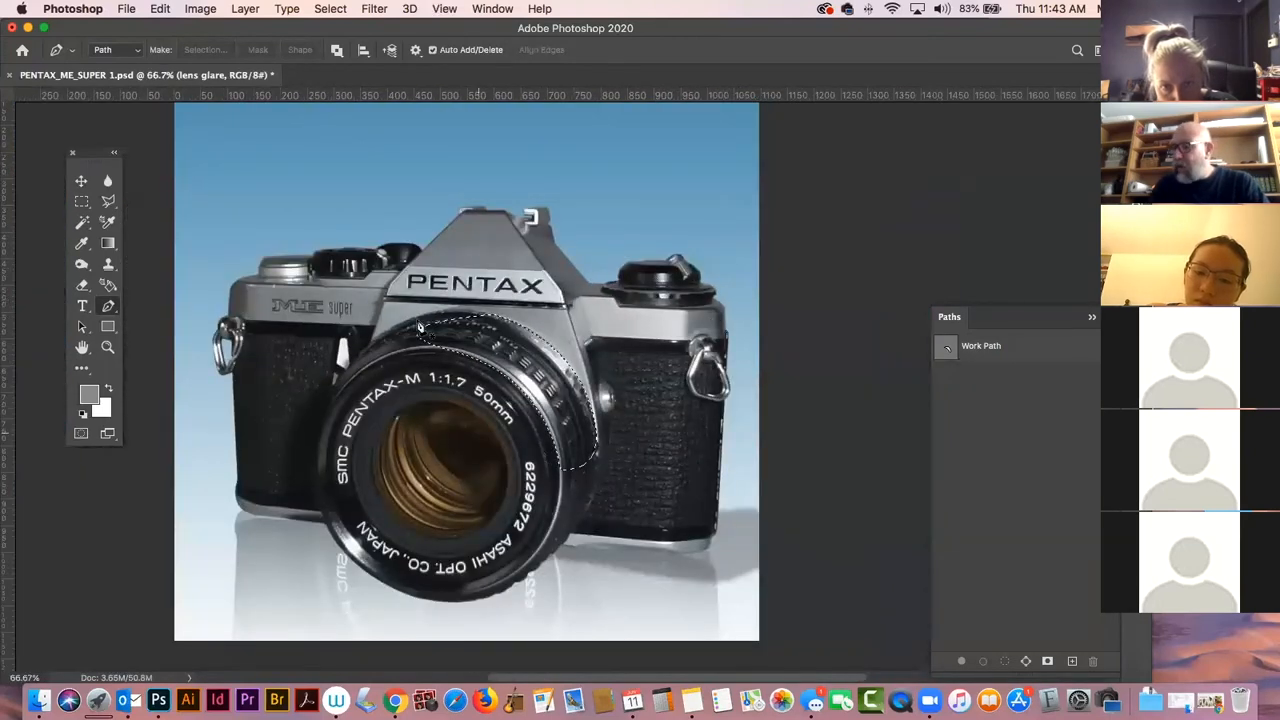
key("F7")
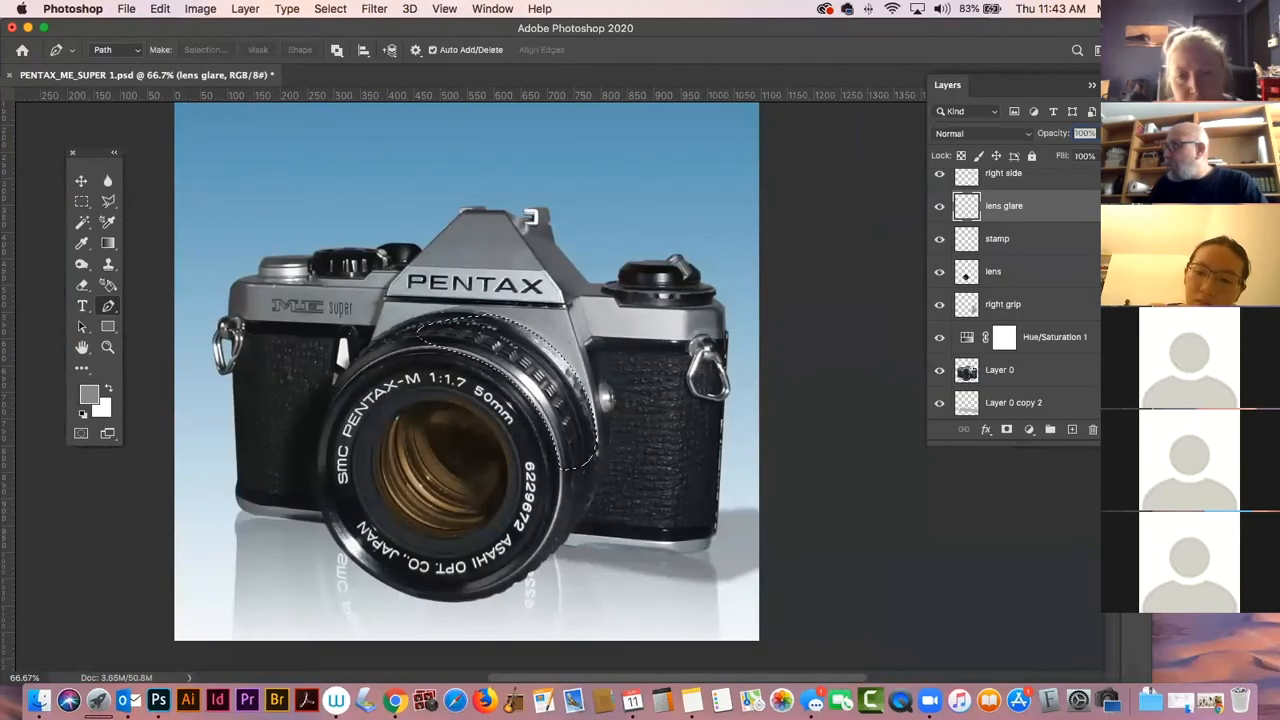
key("F7")
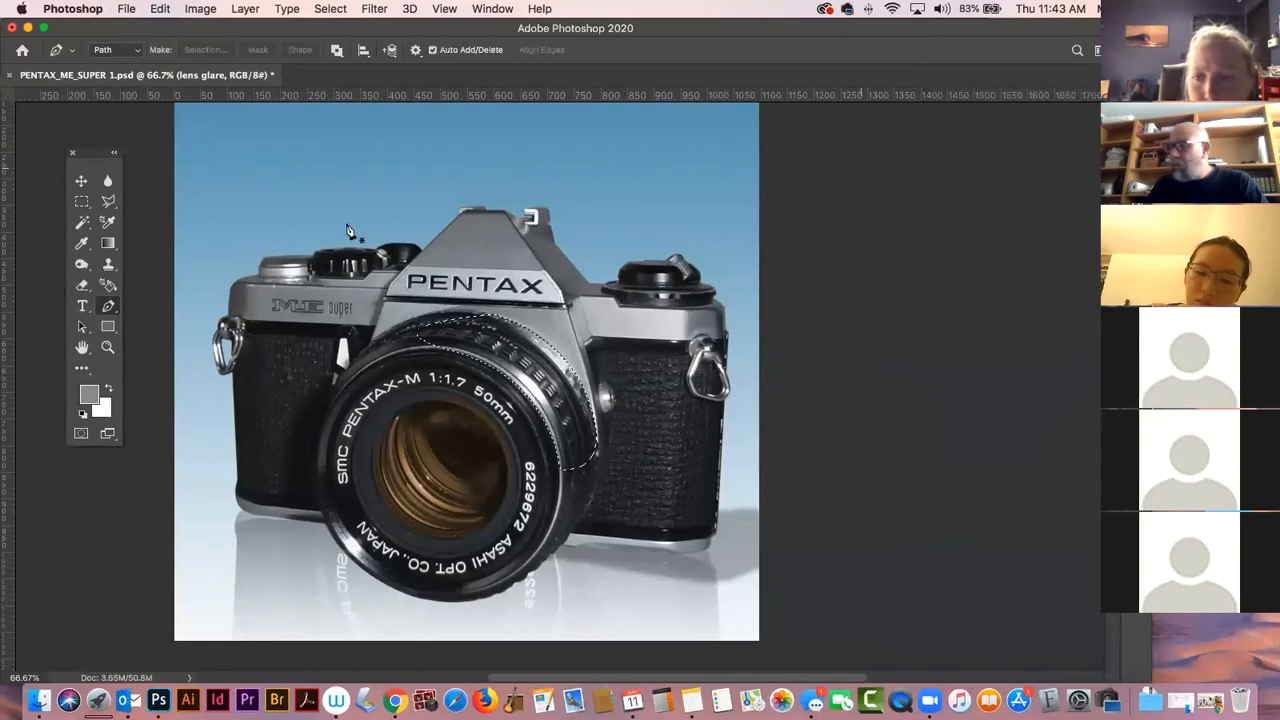
Fill the selection with a gray foreground-to-transparent linear gradient running diagonally down to the right across the lens barrel, and deselect.
left_click(109, 243)
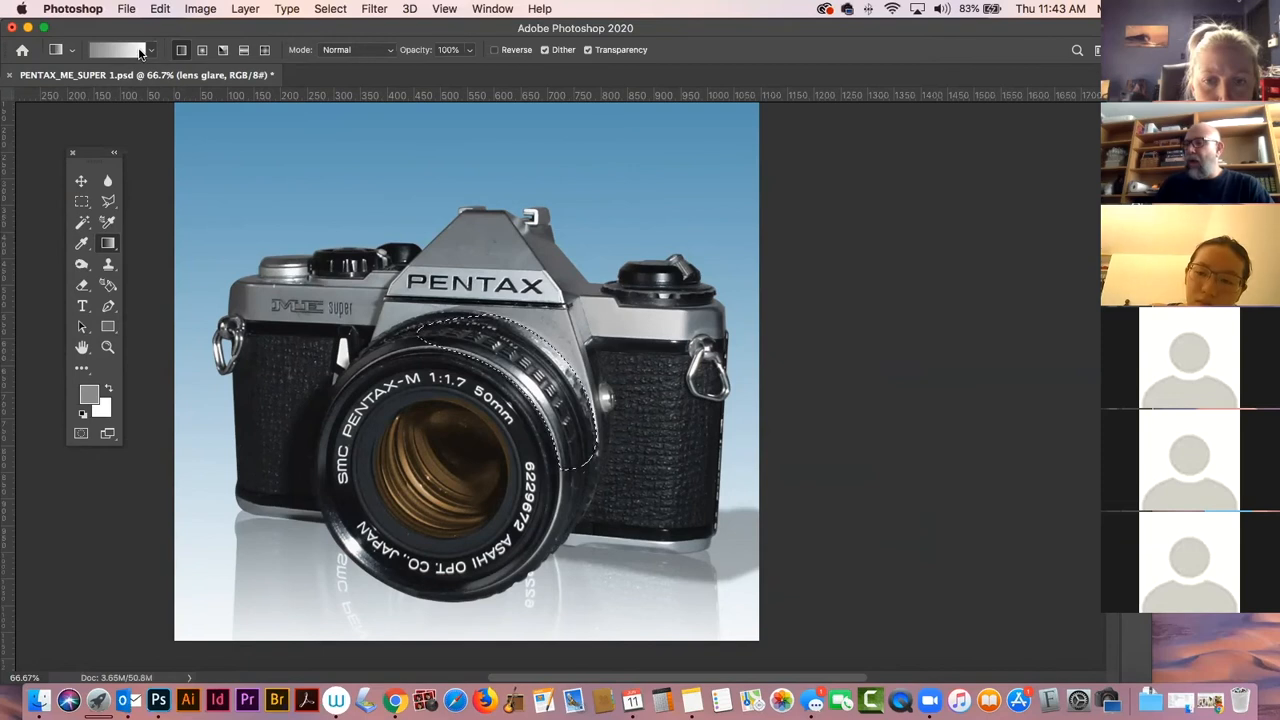
left_click(151, 50)
left_click(82, 104)
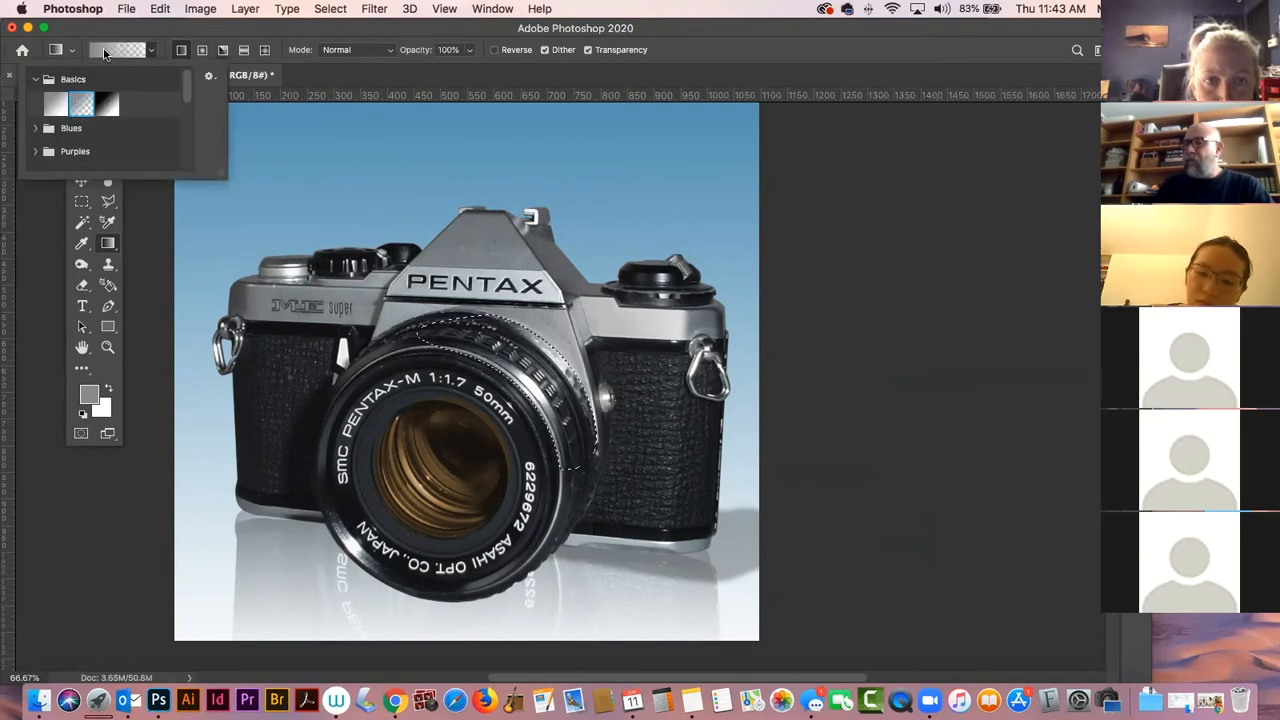
left_click(224, 30)
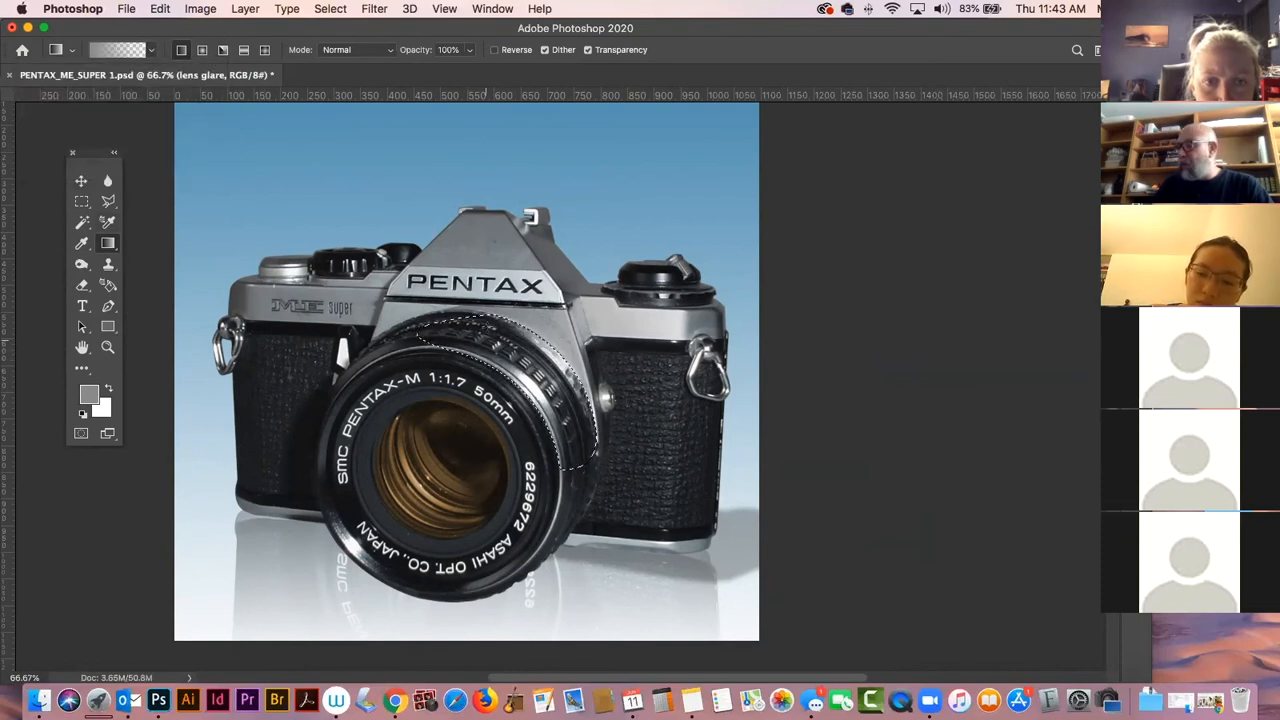
left_click_drag(425, 298, 530, 400)
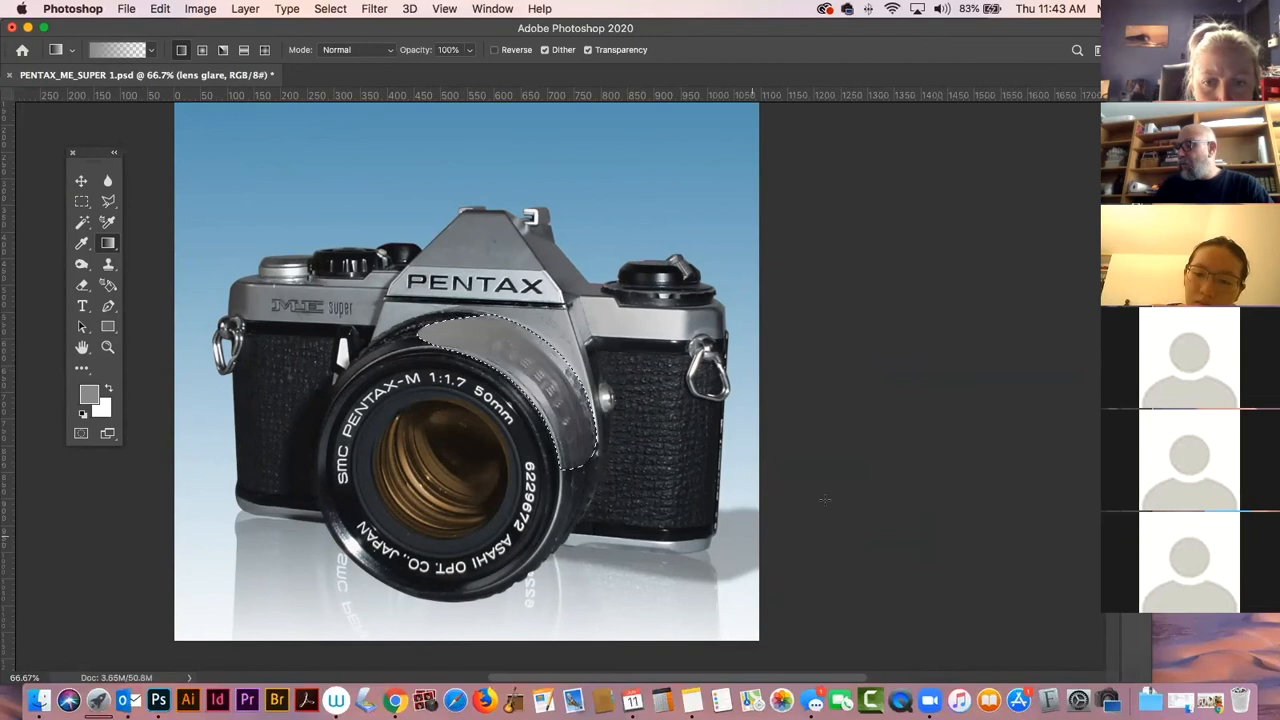
key("super+d")
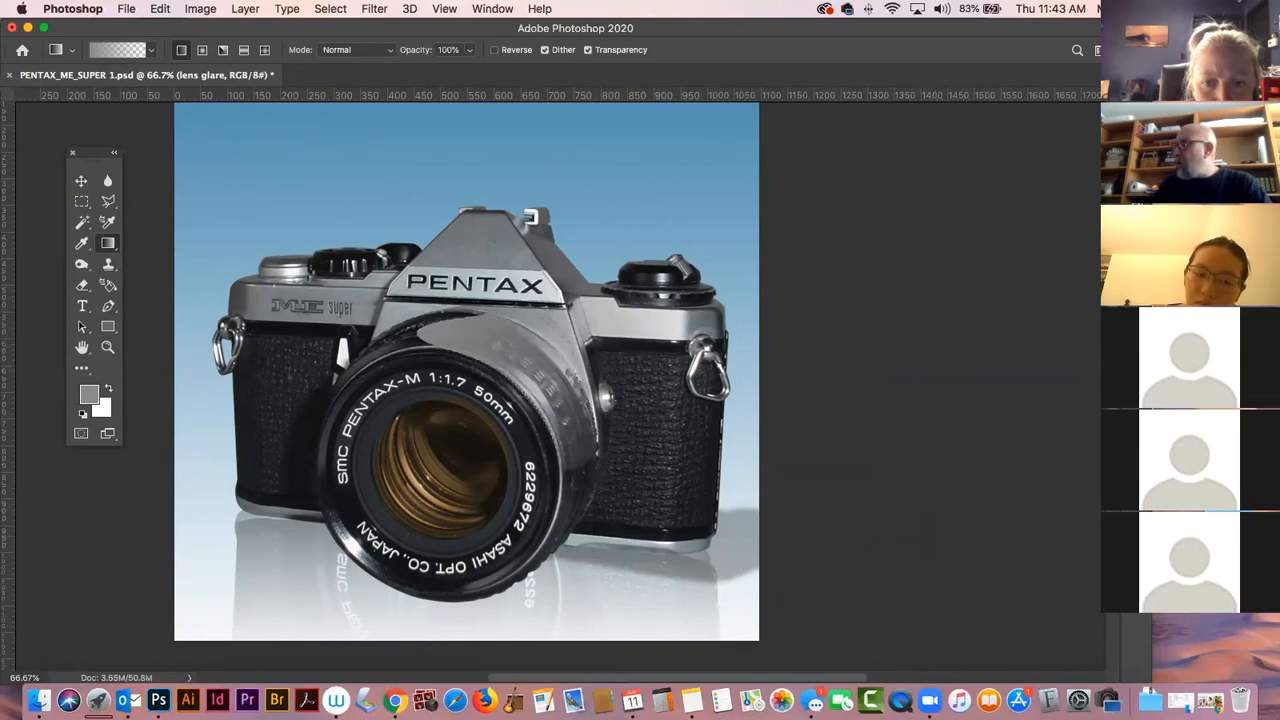
Set the blend mode of the lens glare layer to Multiply and compare the lens with the layer hidden and shown.
key("F7")
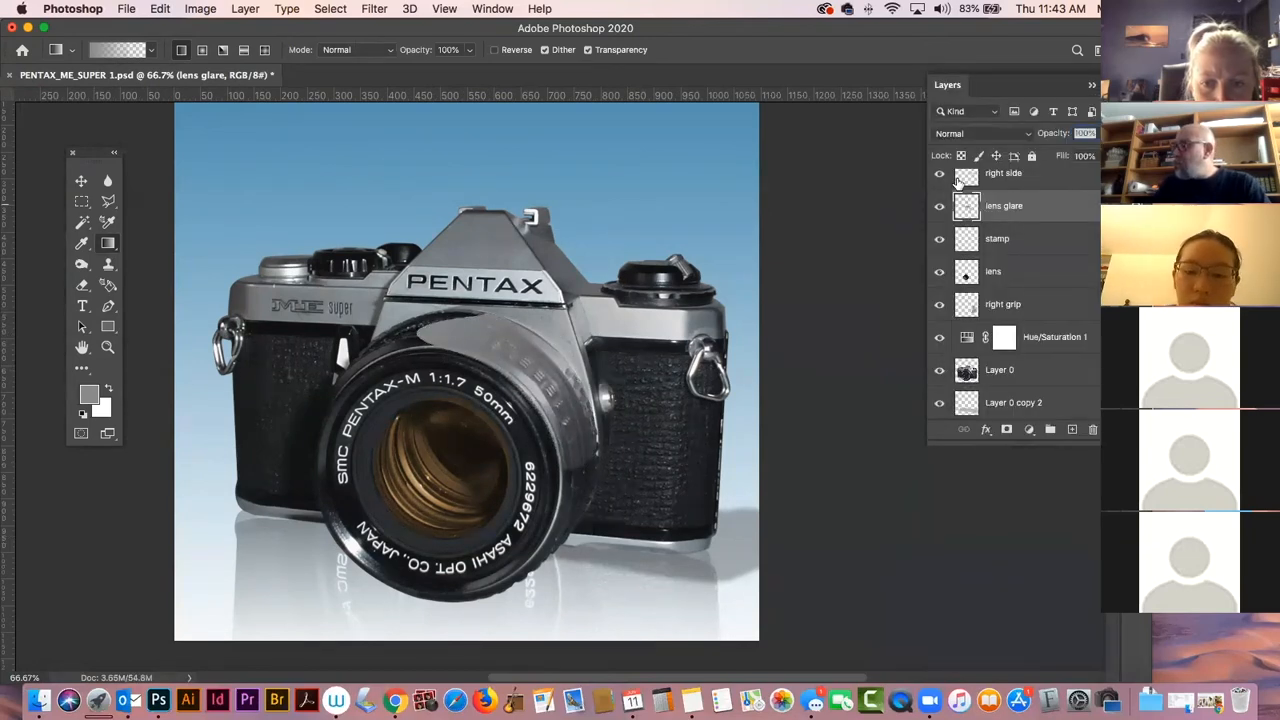
left_click(982, 136)
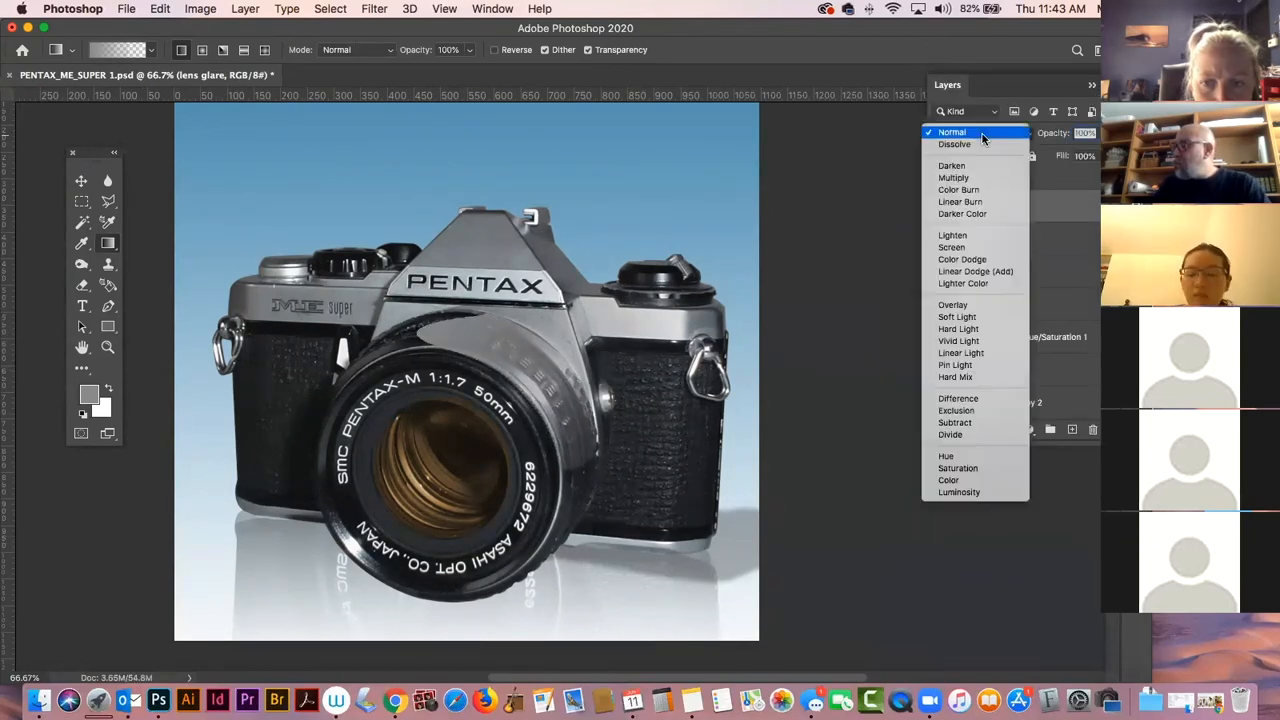
left_click(952, 177)
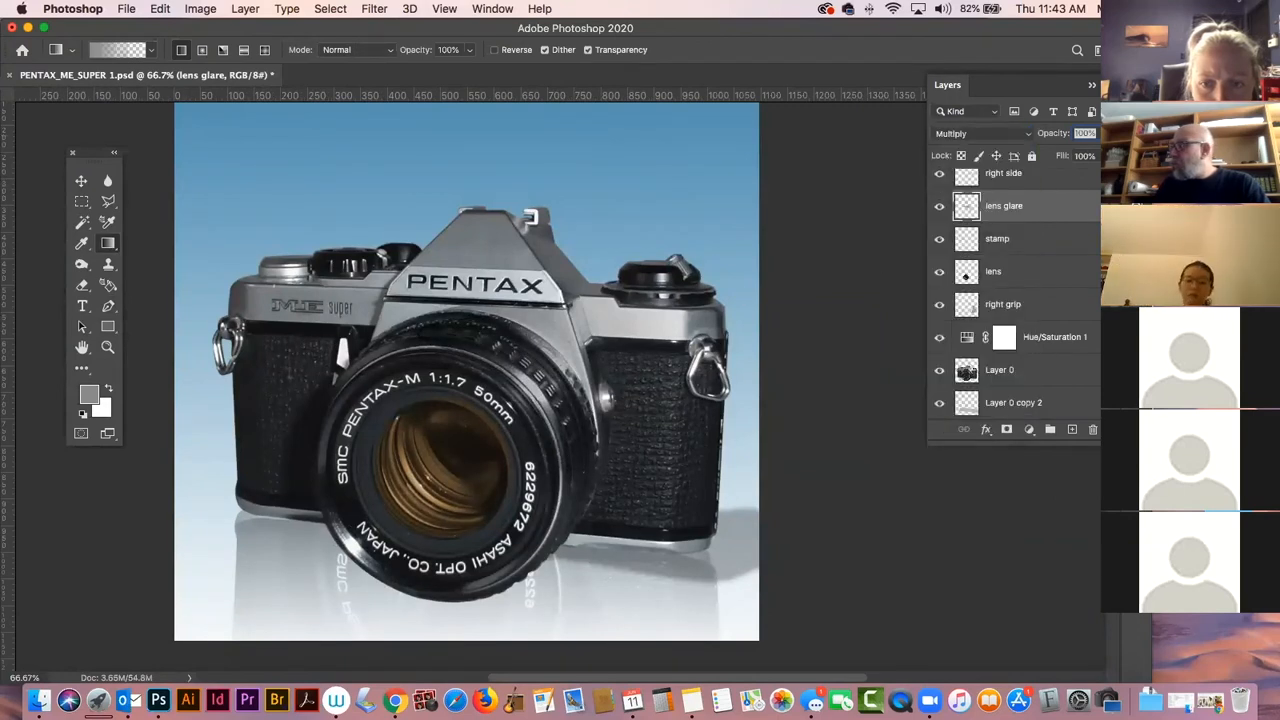
left_click(939, 206)
left_click(939, 206)
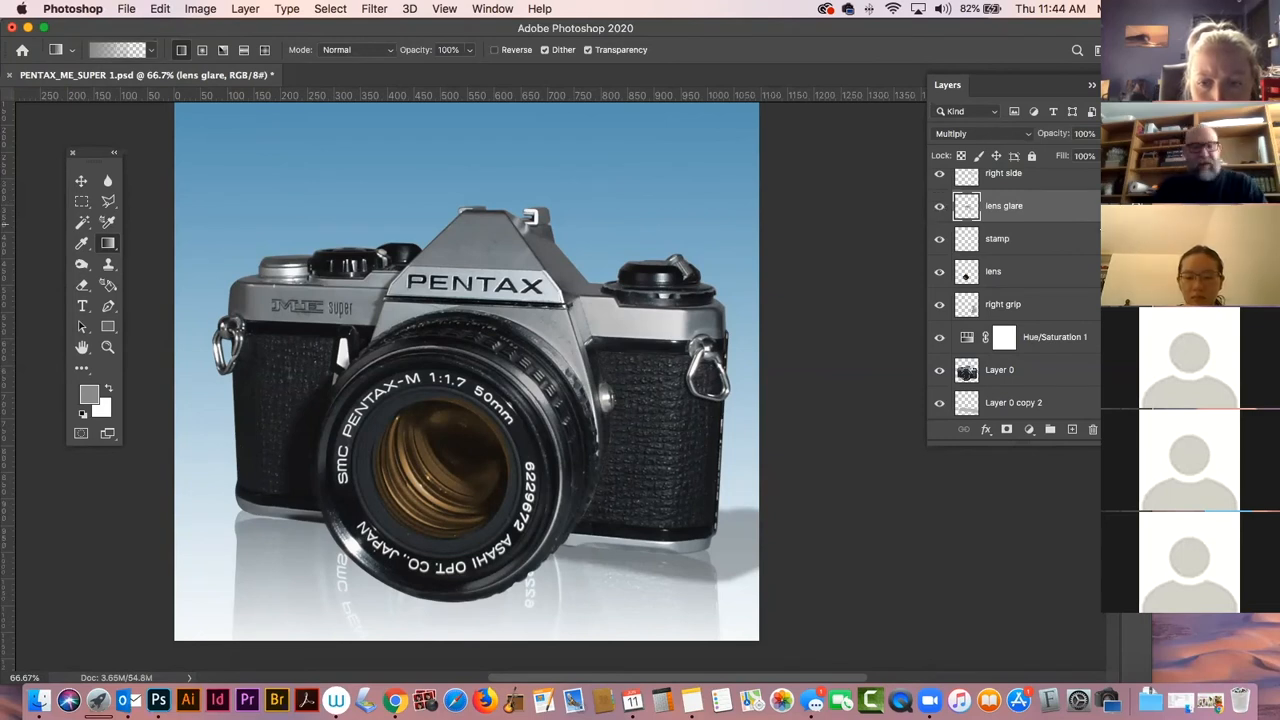
Deselect all layers and examine the glare correction in the whole camera composite at a reduced size and closer up.
key("super+minus")
key("super+minus")
key("super+minus")
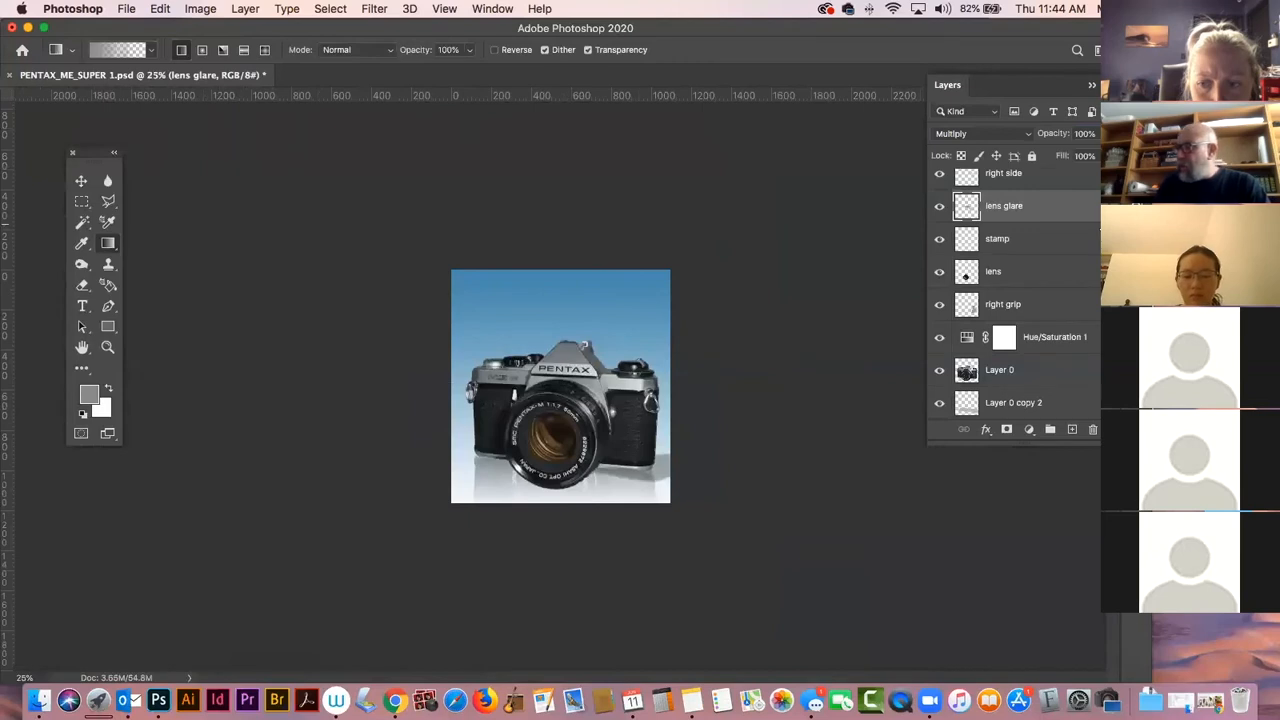
left_click(81, 181)
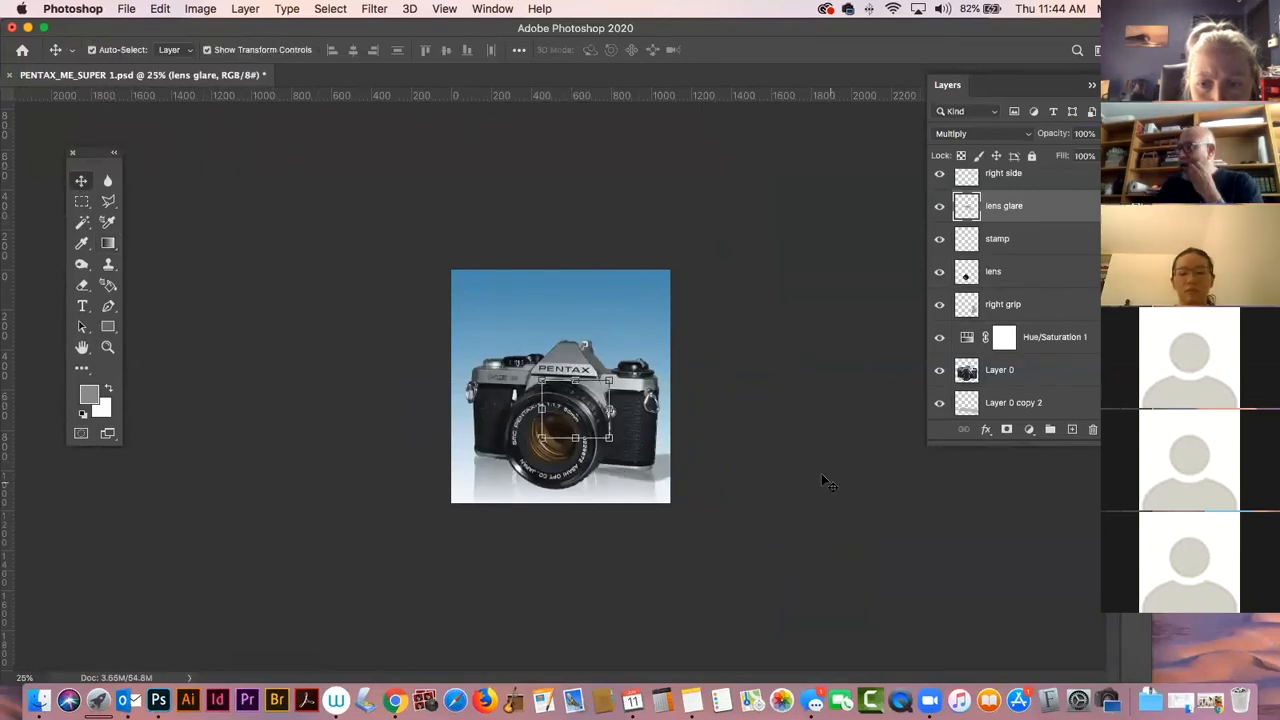
key("super+alt+a")
key("super+equal")
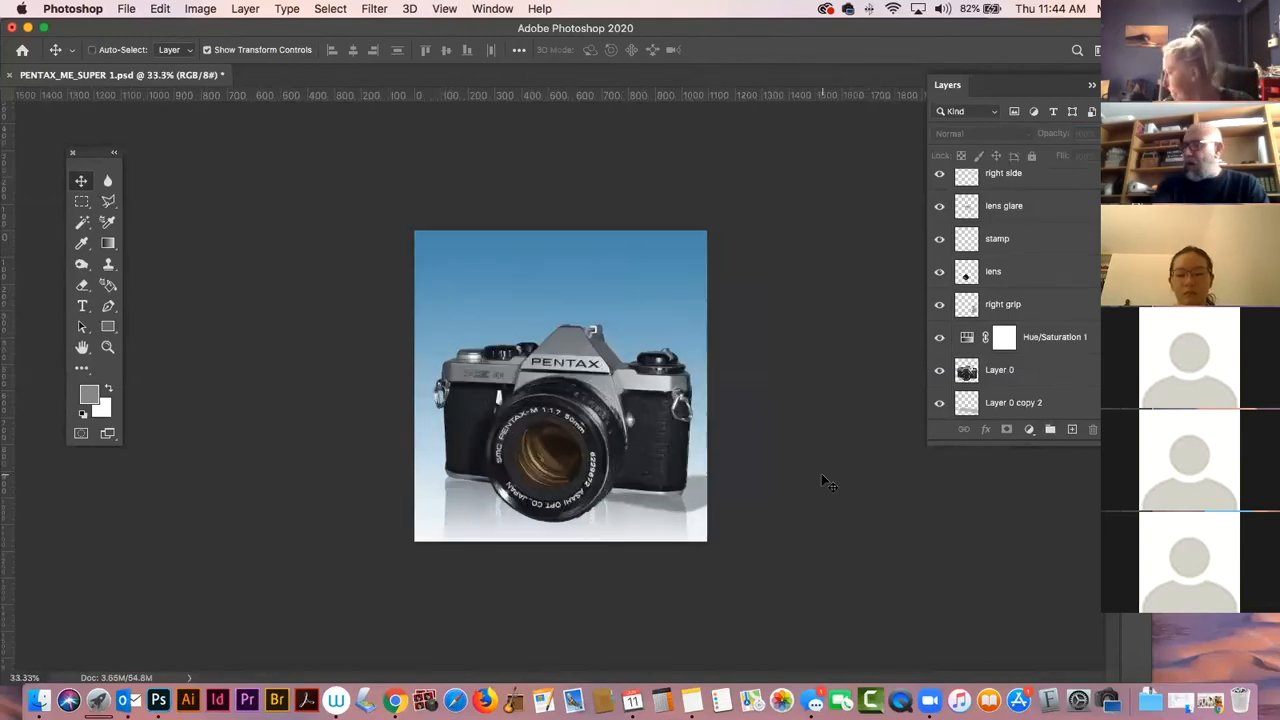
key("super+equal")
key("super+equal")
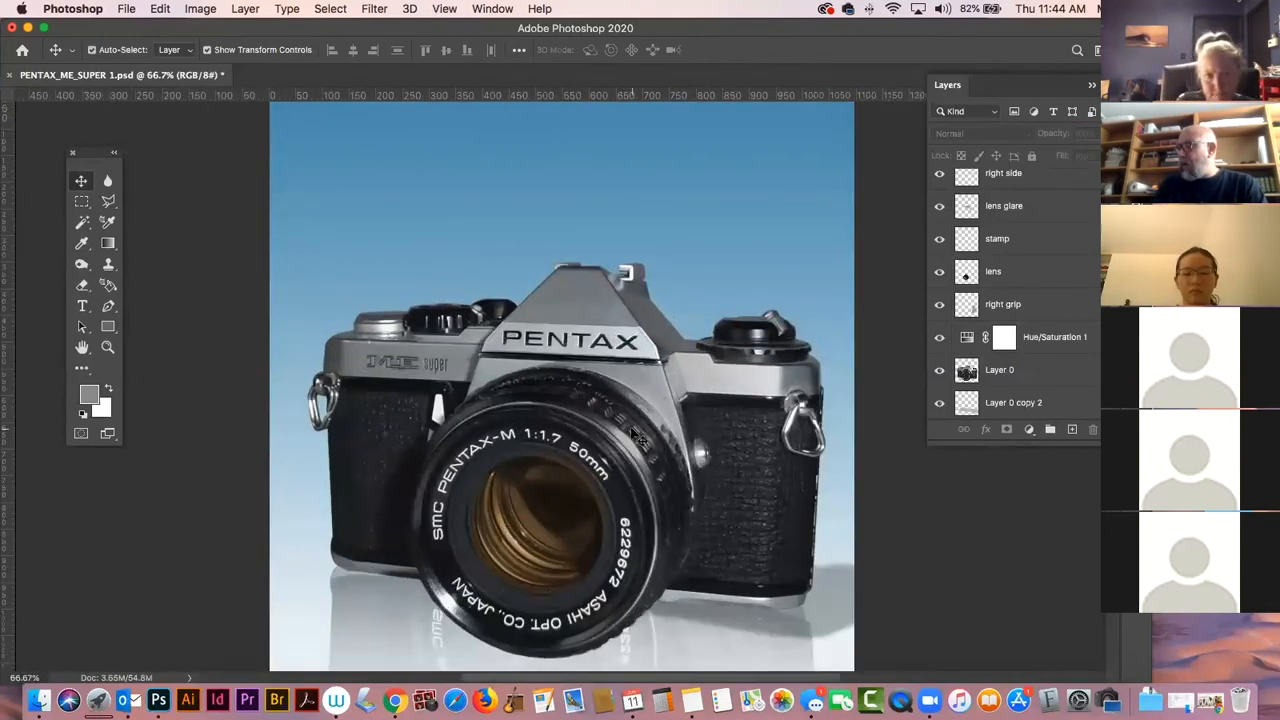
Lighten the lens glare layer with Levels, setting the midtone input to 1.31, and deselect the layer.
left_click(638, 445)
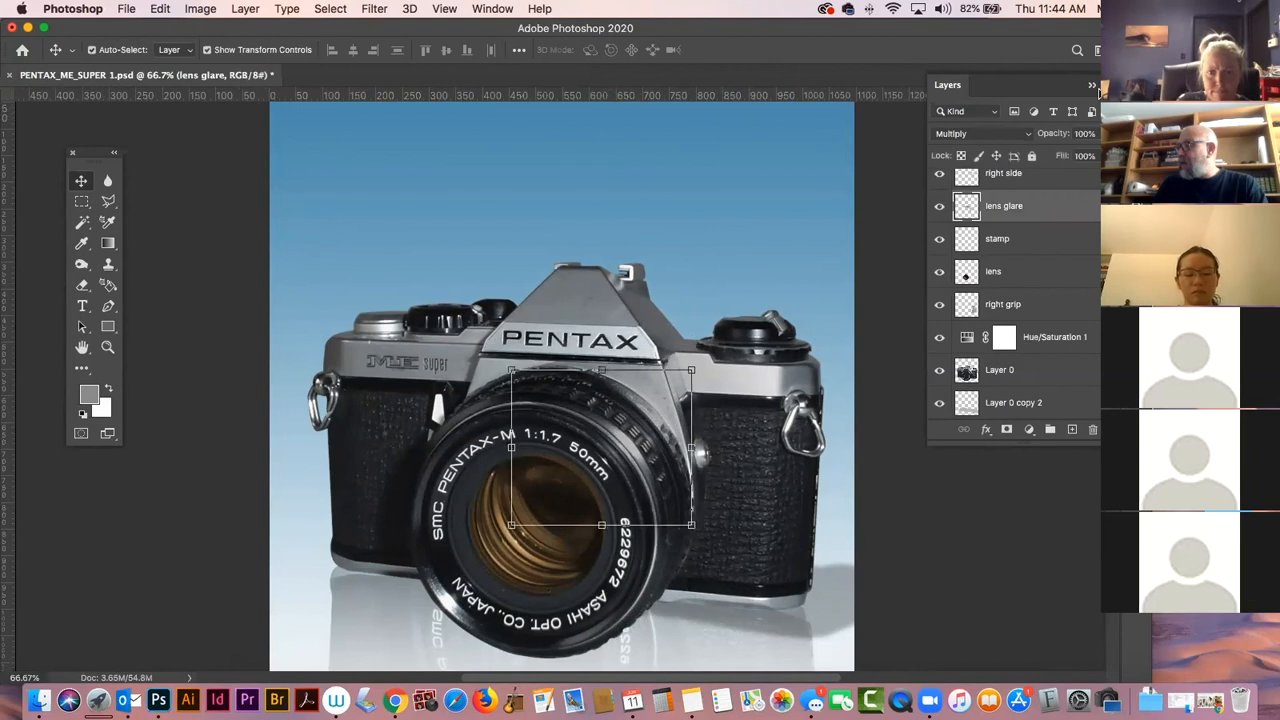
left_click(939, 206)
left_click(940, 206)
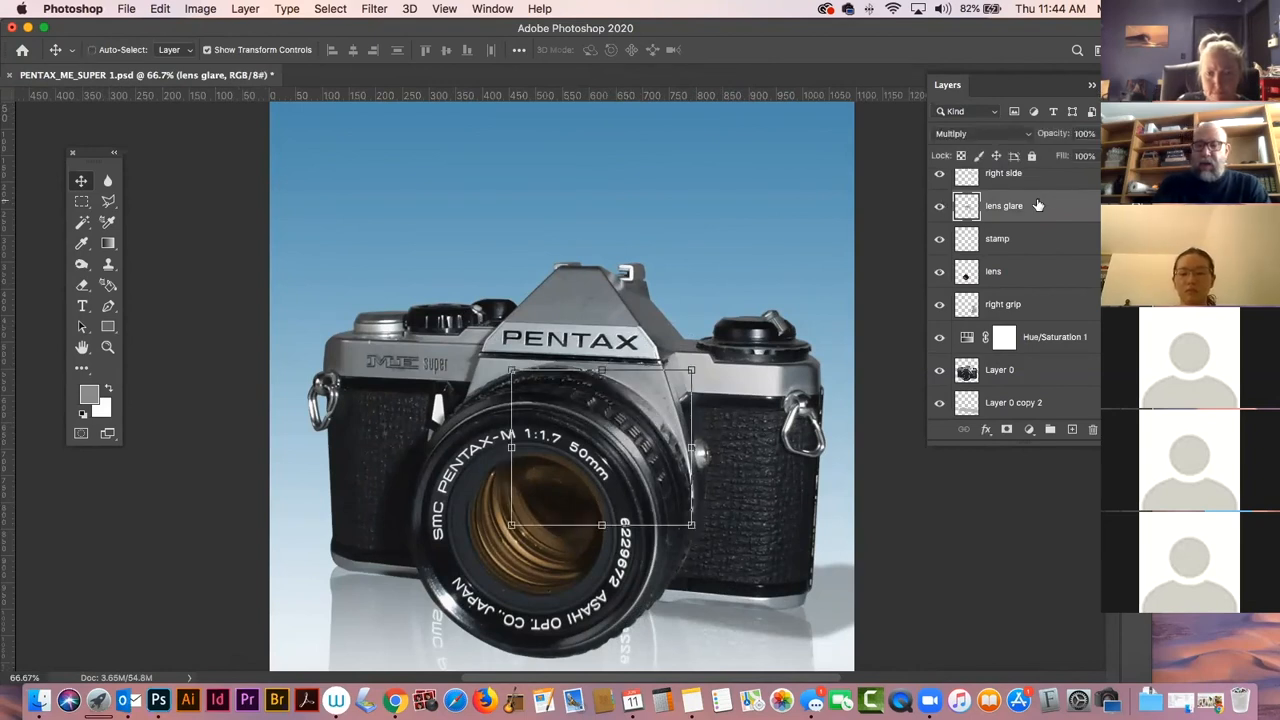
key("super+l")
mouse_move(920, 418)
left_mouse_down()
mouse_move(966, 418)
mouse_move(900, 410)
left_mouse_up()
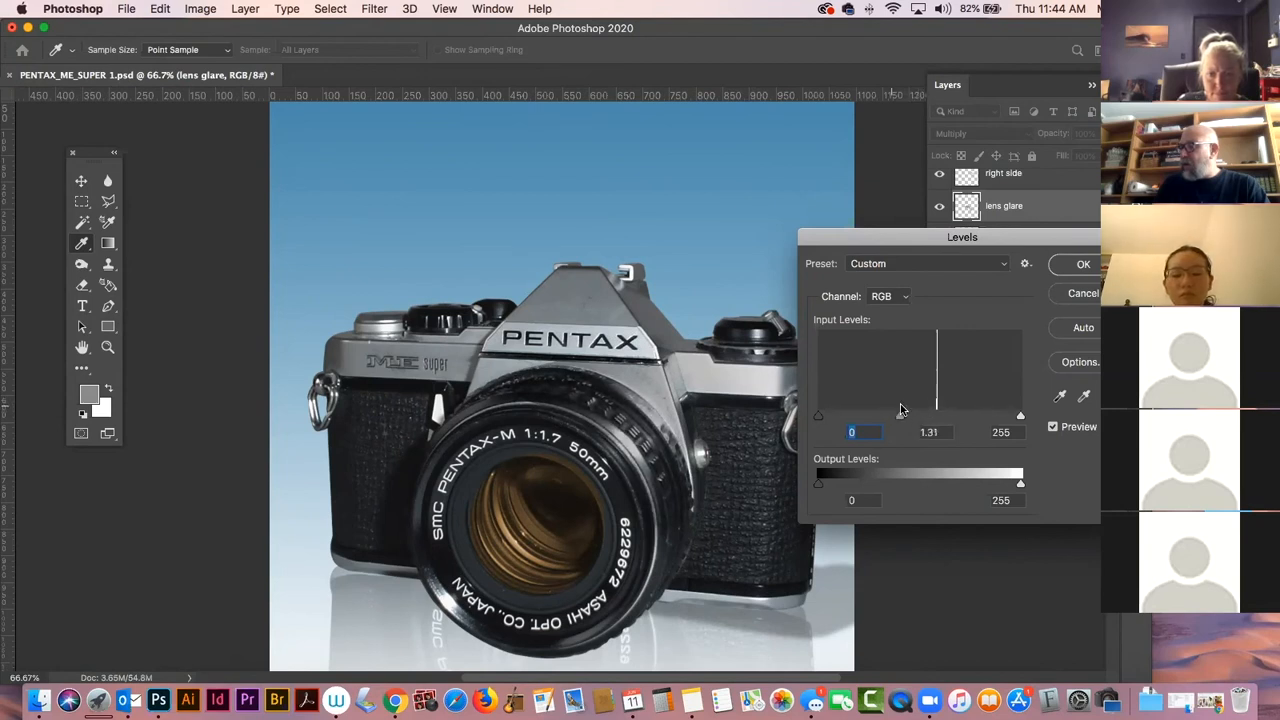
left_click(1083, 264)
left_click(897, 260)
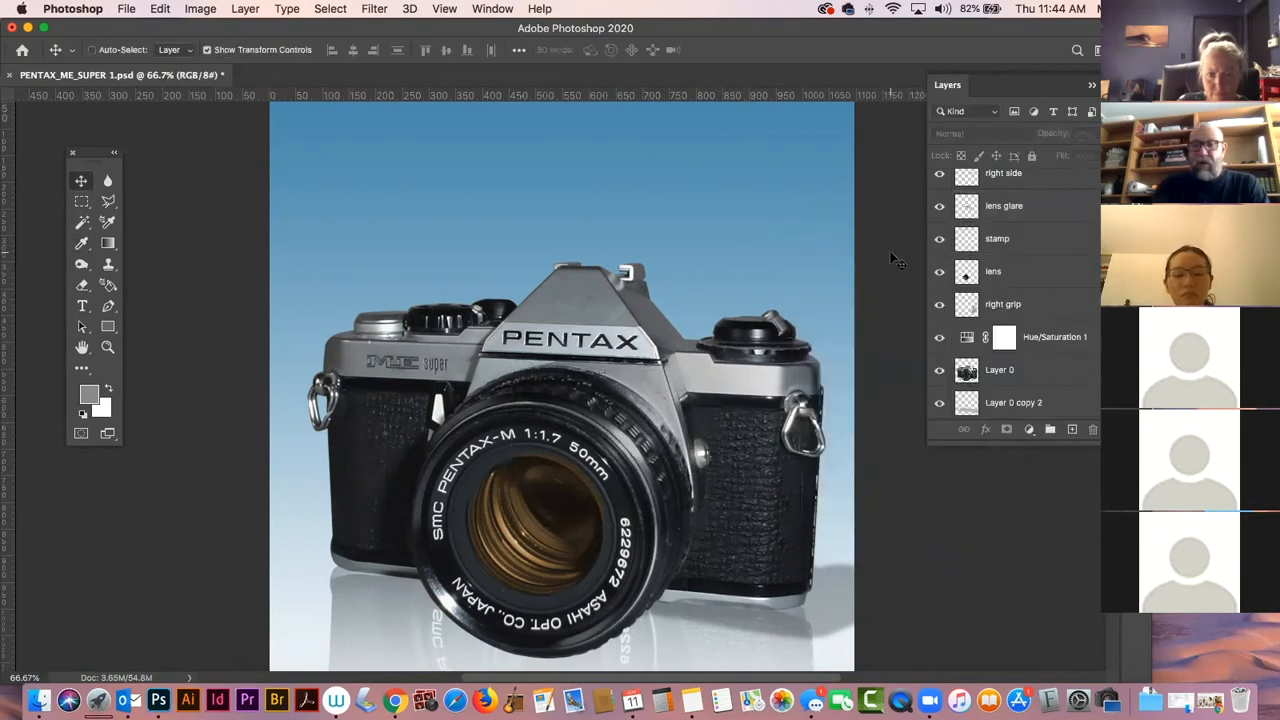
Draw a closed curved Pen path around the camera's upper left corner, with a smaller closed path inside it.
key("super+minus")
key("super+minus")
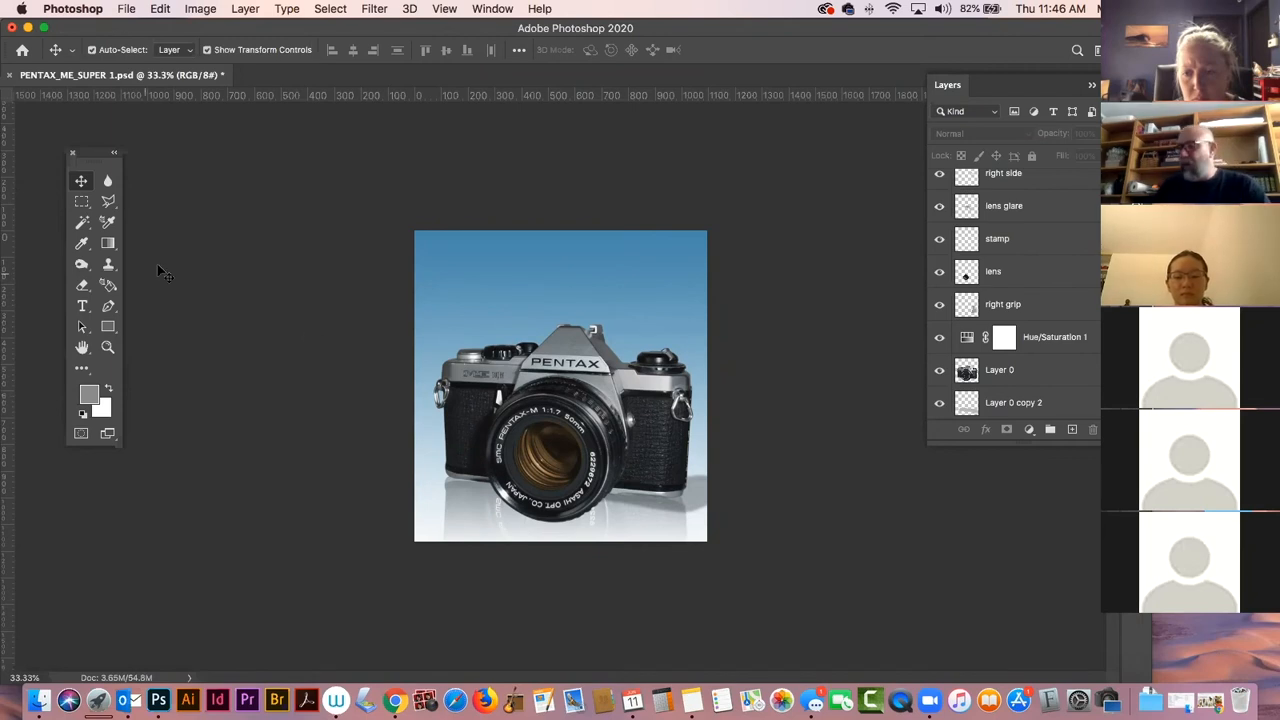
left_click(108, 349)
left_click_drag(474, 385, 596, 457)
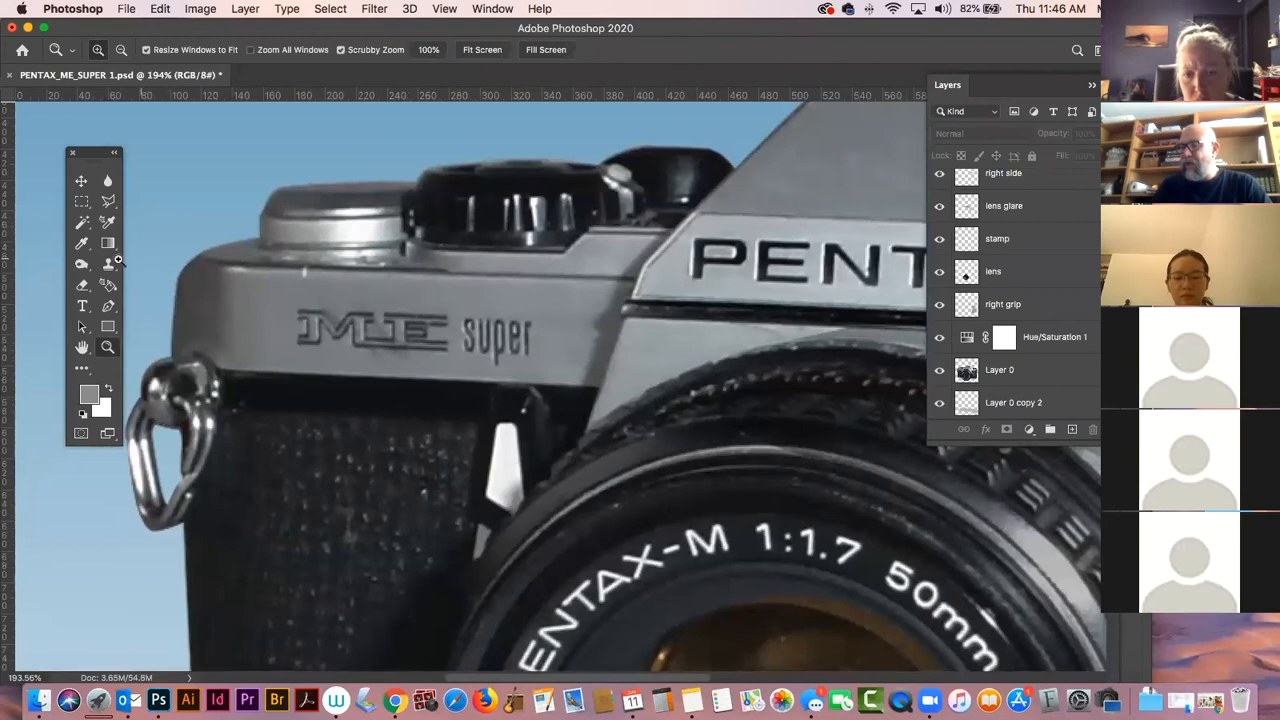
left_click(108, 306)
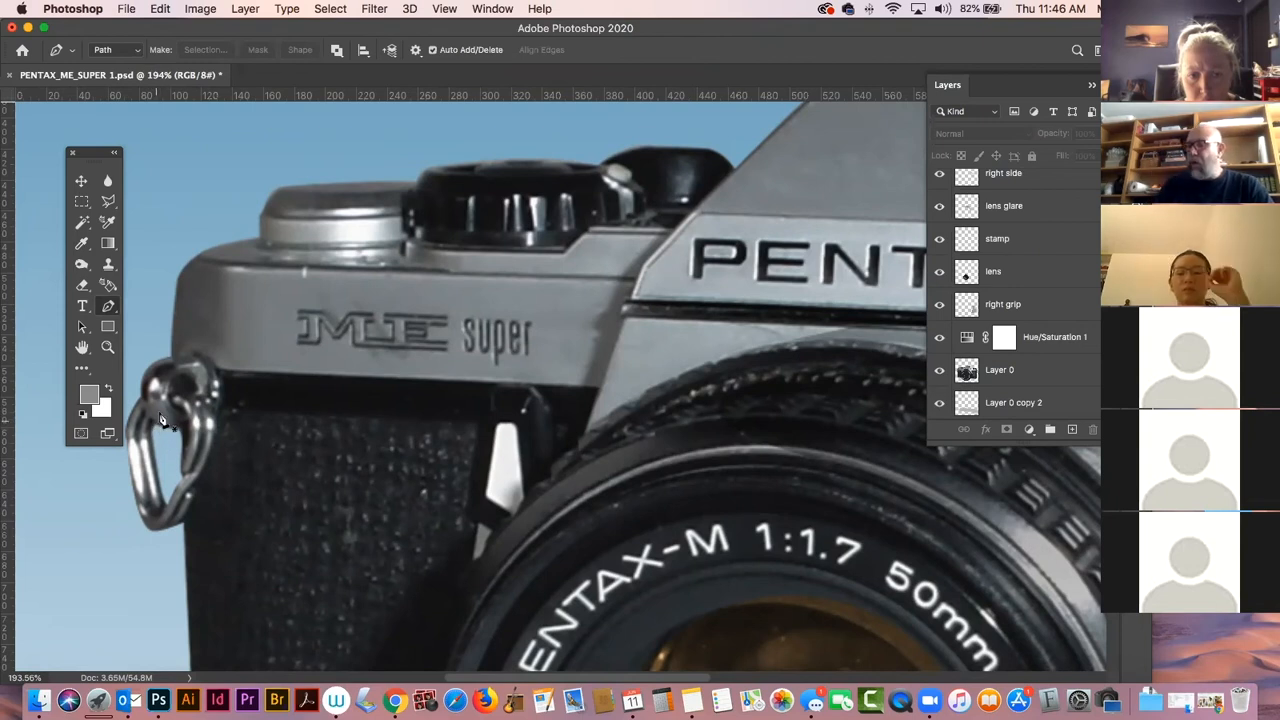
left_click_drag(214, 171, 226, 118)
left_click_drag(309, 177, 352, 232)
mouse_move(357, 326)
left_mouse_down()
mouse_move(280, 327)
mouse_move(190, 280)
left_mouse_up()
left_click(171, 229)
mouse_move(179, 202)
left_mouse_down()
mouse_move(193, 192)
mouse_move(242, 234)
mouse_move(226, 240)
left_mouse_up()
left_click(214, 172)
left_click(208, 214)
left_click(216, 232)
left_click(208, 214)
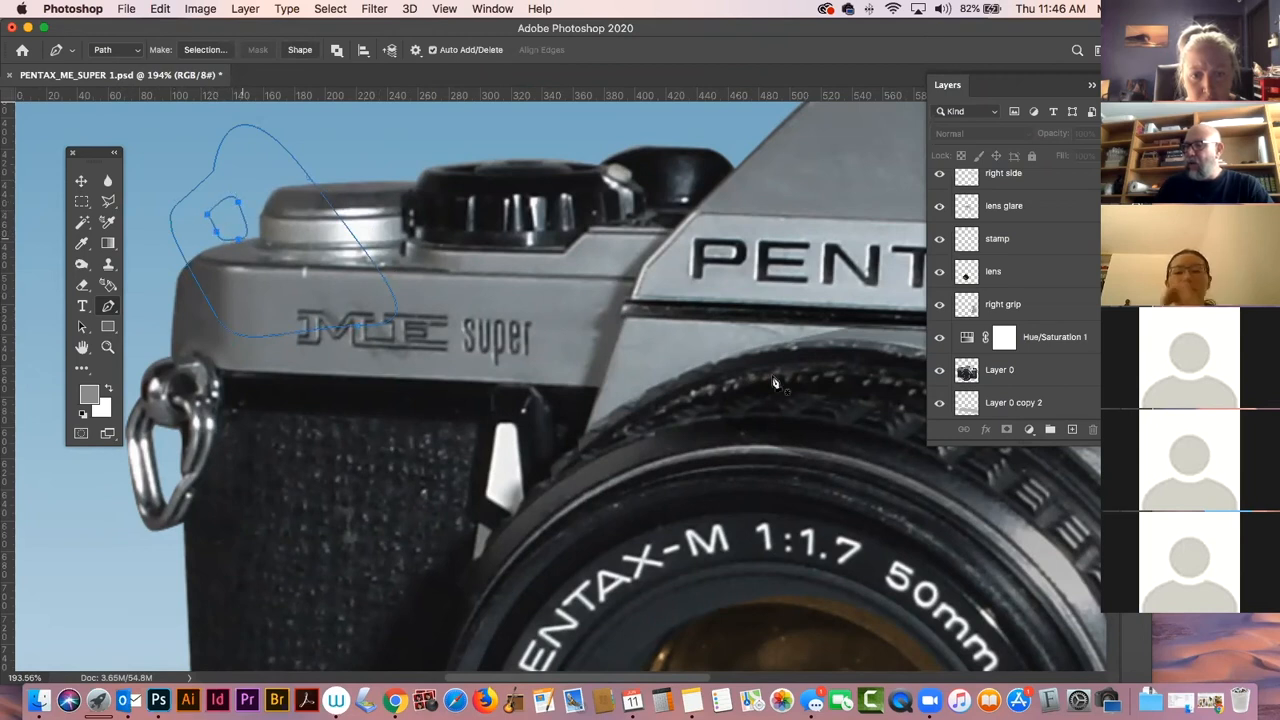
Load the work path as a selection, and deselect it.
left_click(1134, 318)
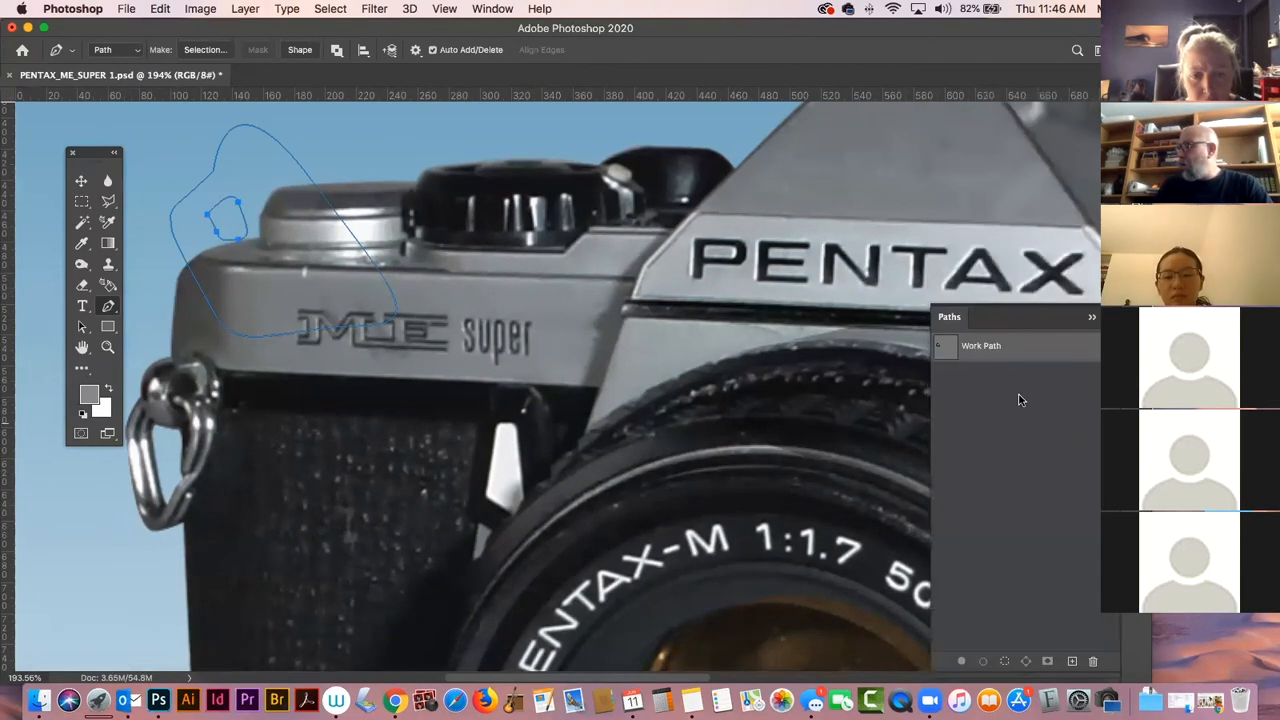
left_click(949, 348, "super")
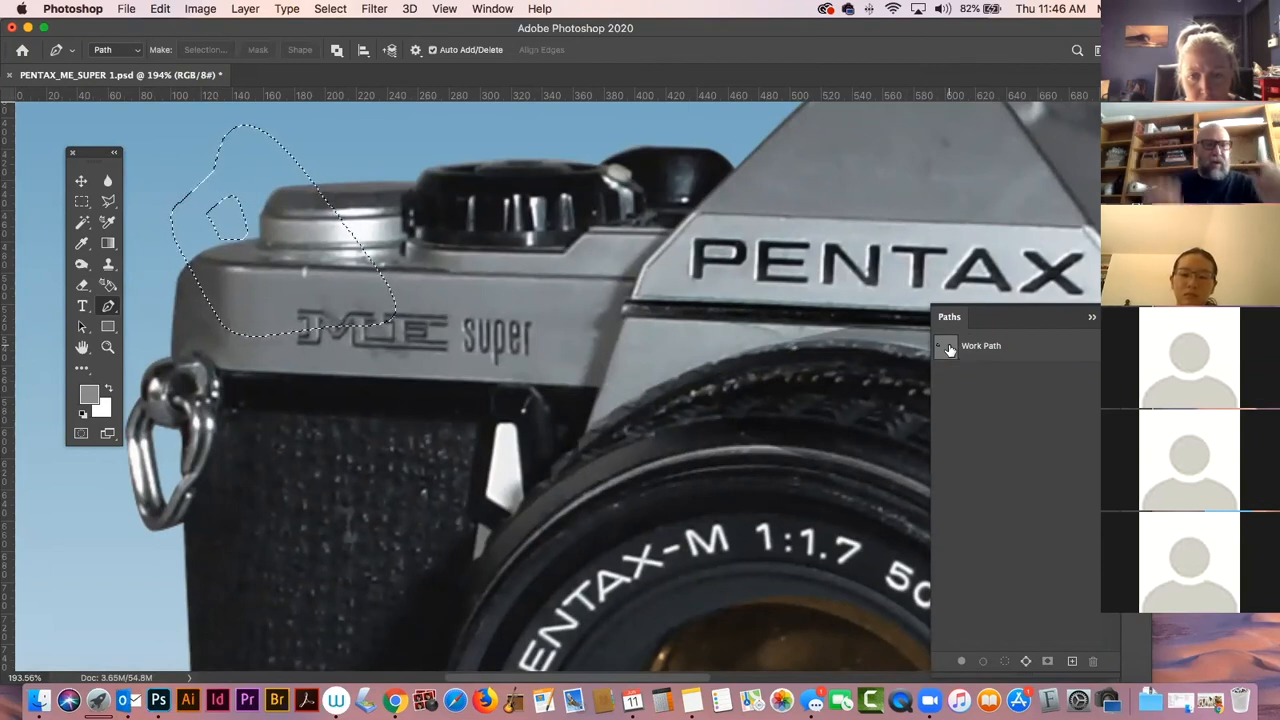
key("super+d")
key("super+minus")
key("super+minus")
key("super+minus")
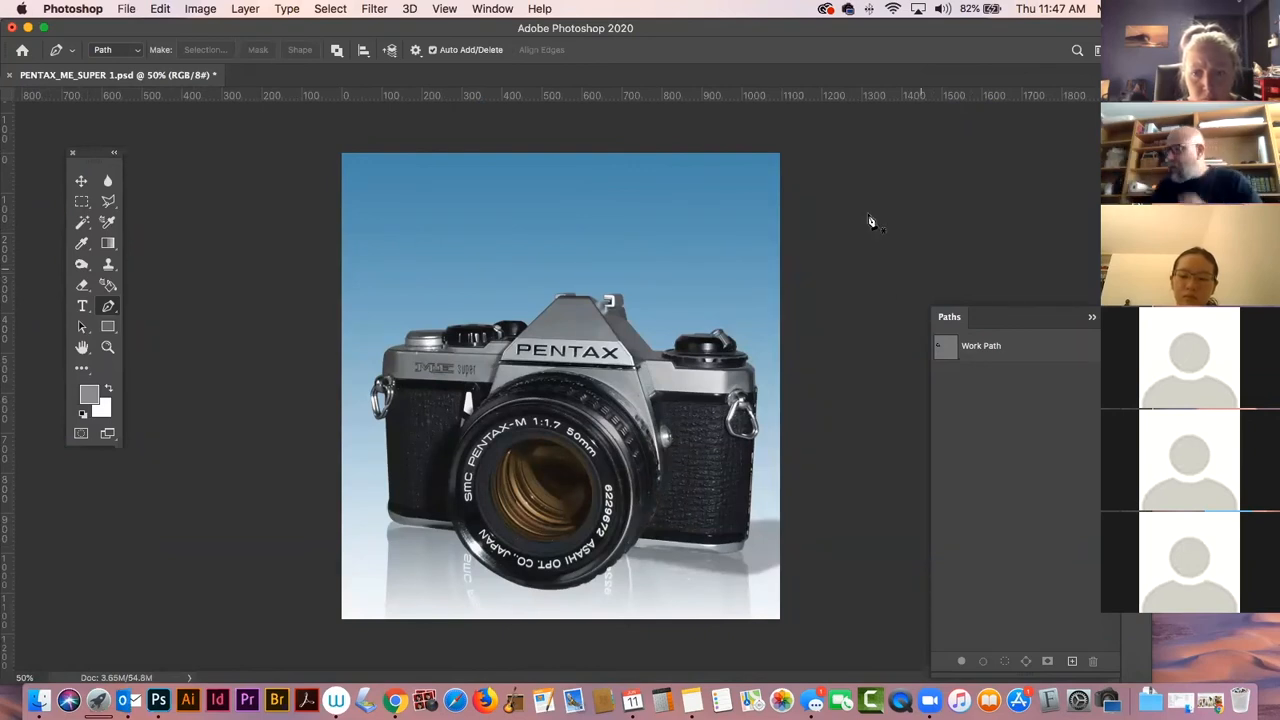
left_click(835, 192)
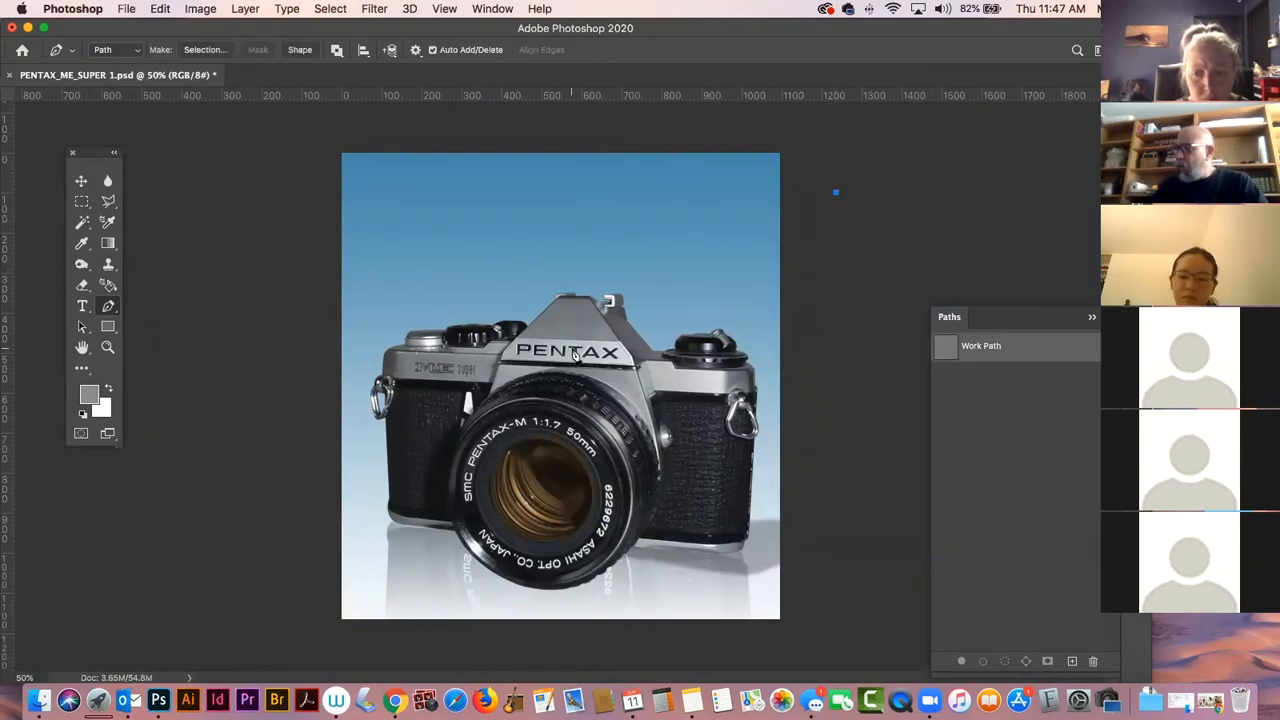
Select the front face of the prism housing above the PENTAX lettering with the Polygonal Lasso.
left_click(108, 347)
left_click_drag(660, 345, 608, 366)
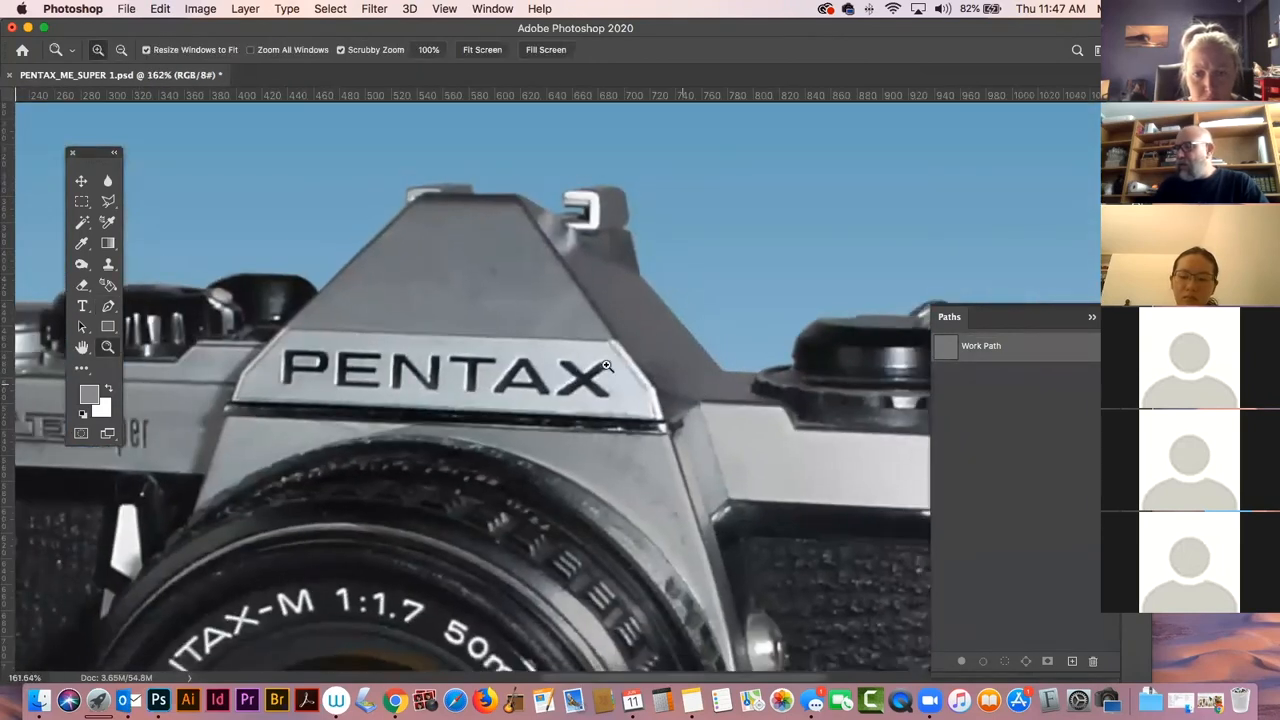
left_click(108, 201)
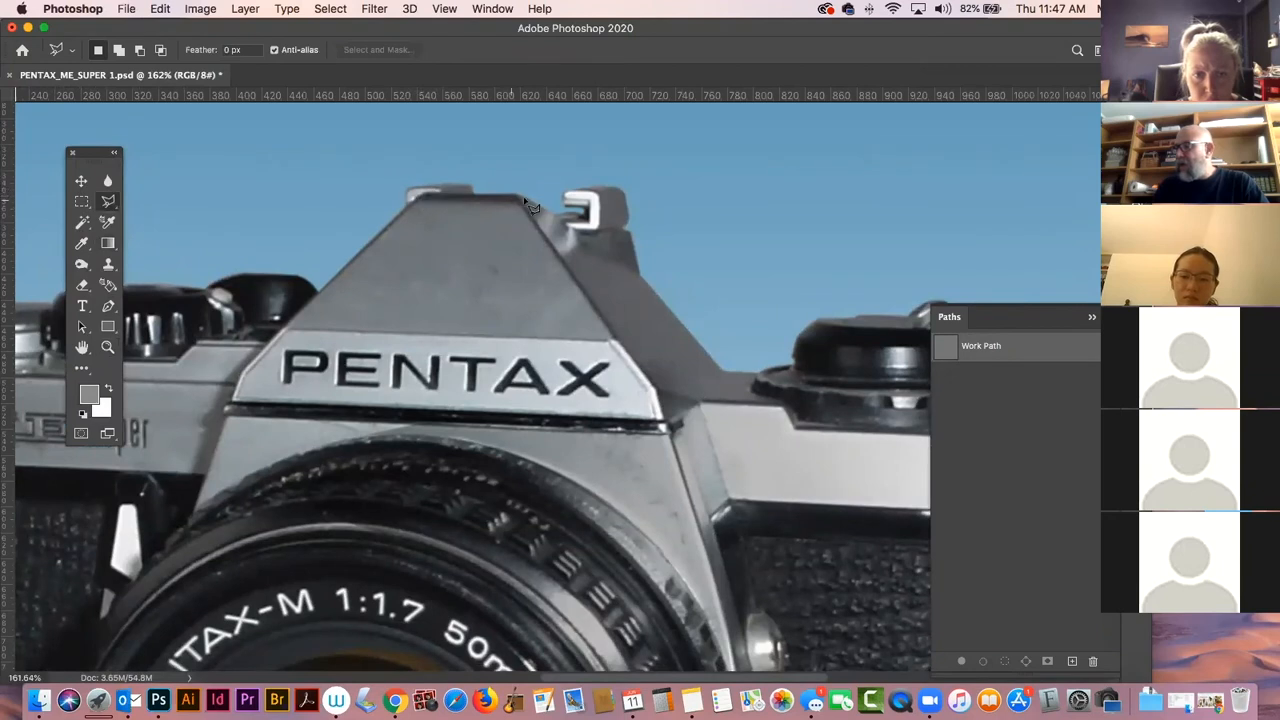
left_click(607, 338)
left_click(292, 322)
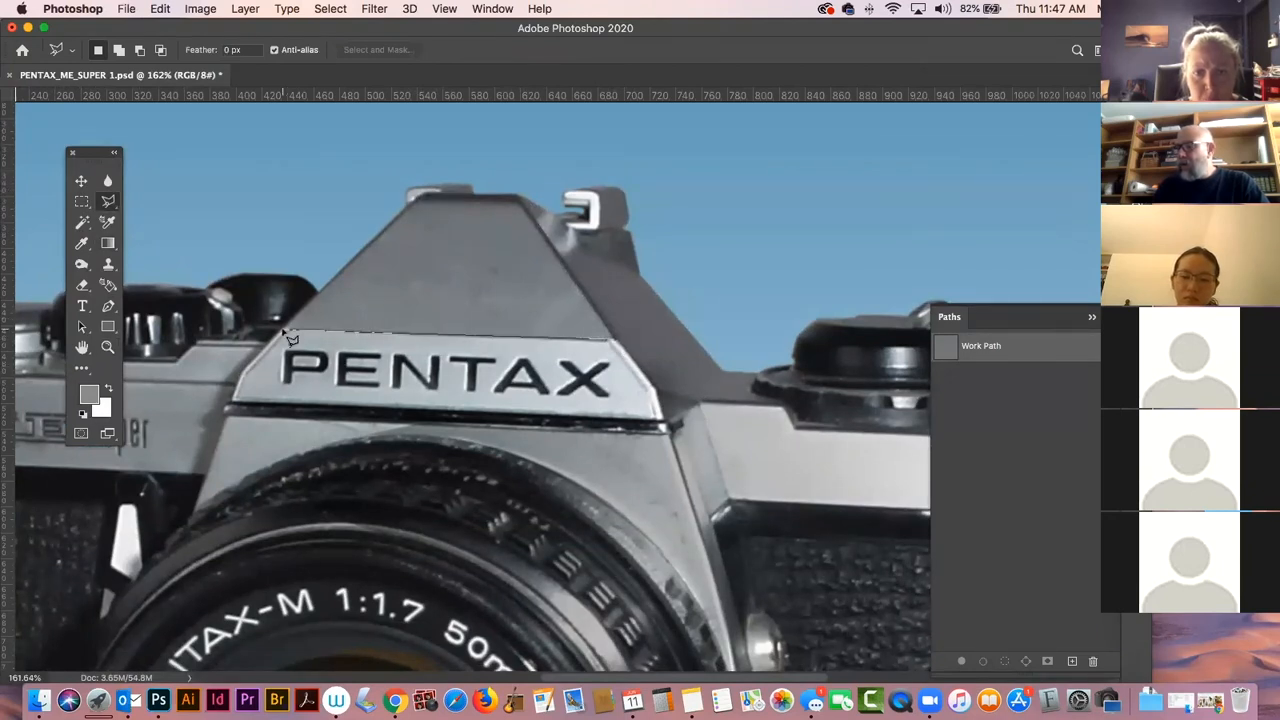
double_click(412, 196)
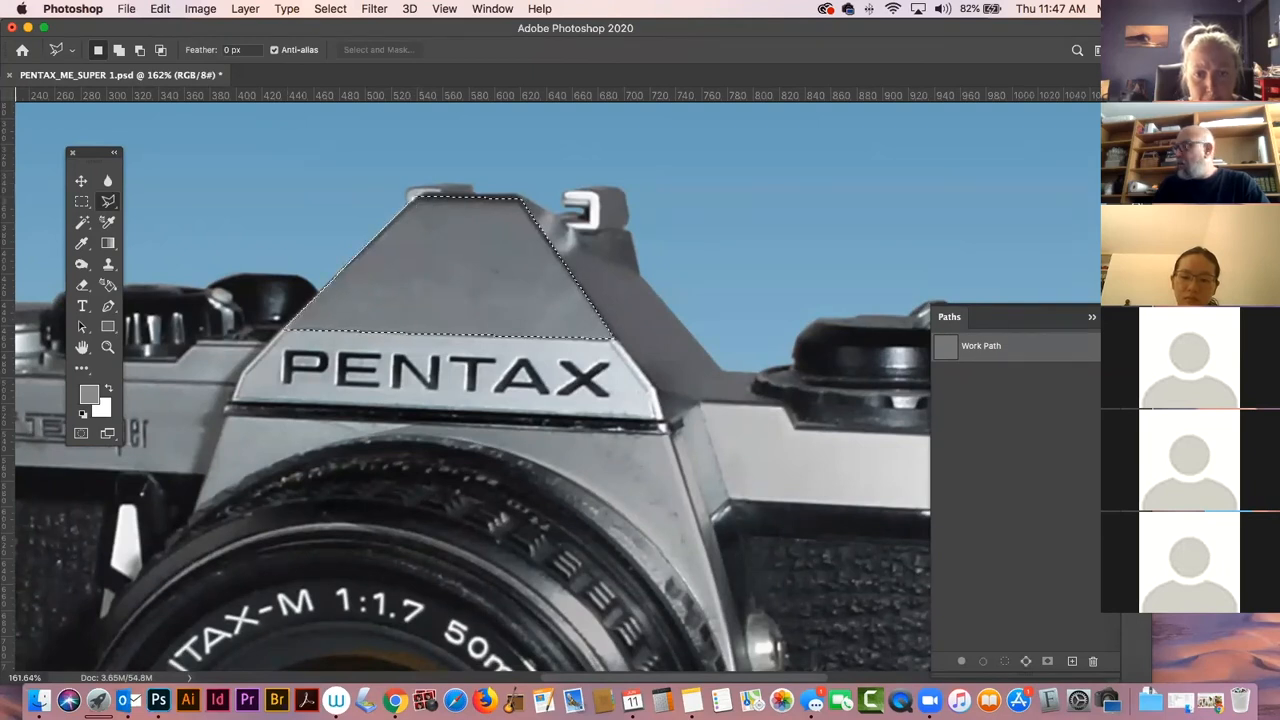
Add a new empty layer directly above the lens glare layer.
key("F7")
left_click(1040, 185)
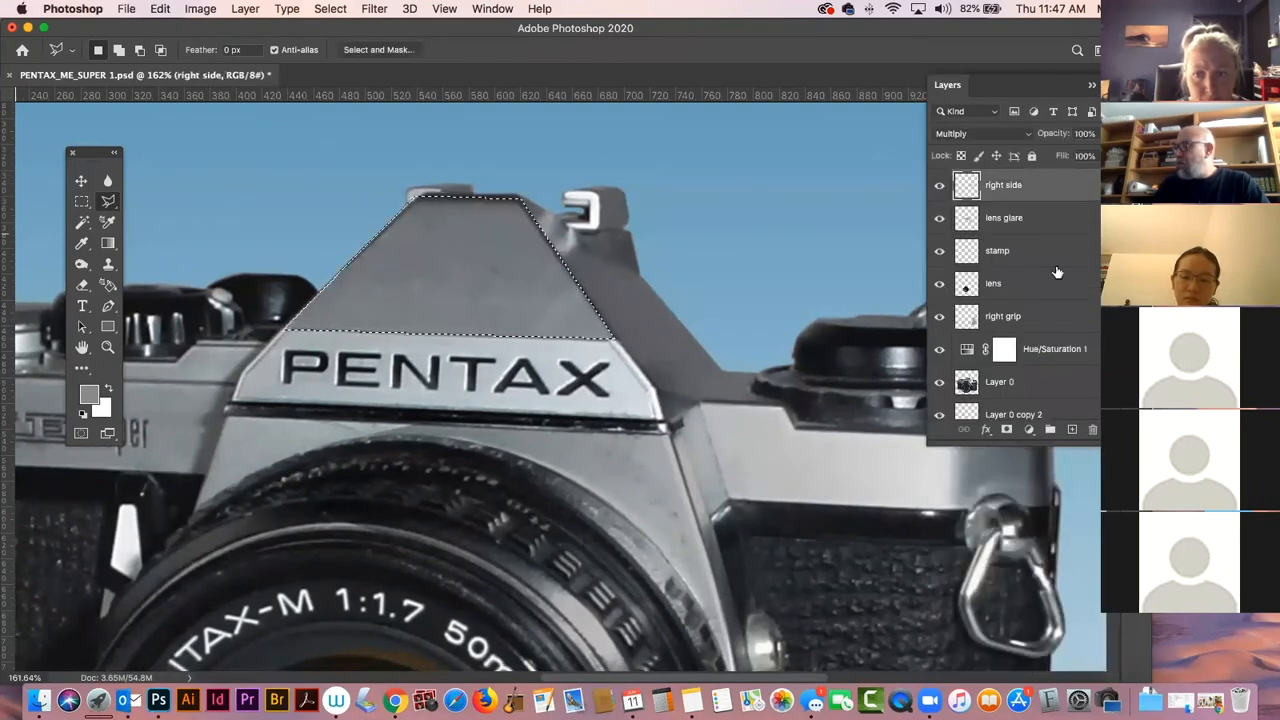
left_click(1045, 218)
left_click(1072, 429)
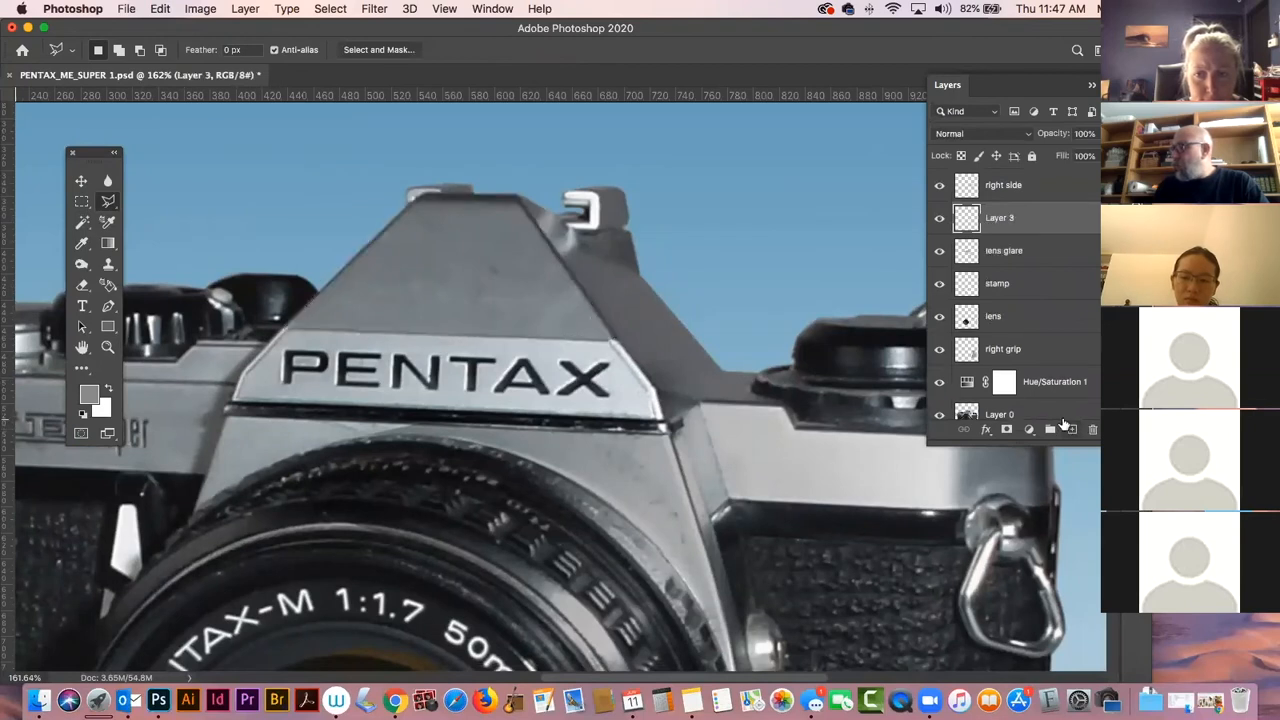
Fill the prism face selection with a gray foreground-to-transparent linear gradient running from its top edge down past the PENTAX plate's upper edge, and deselect.
left_click(108, 243)
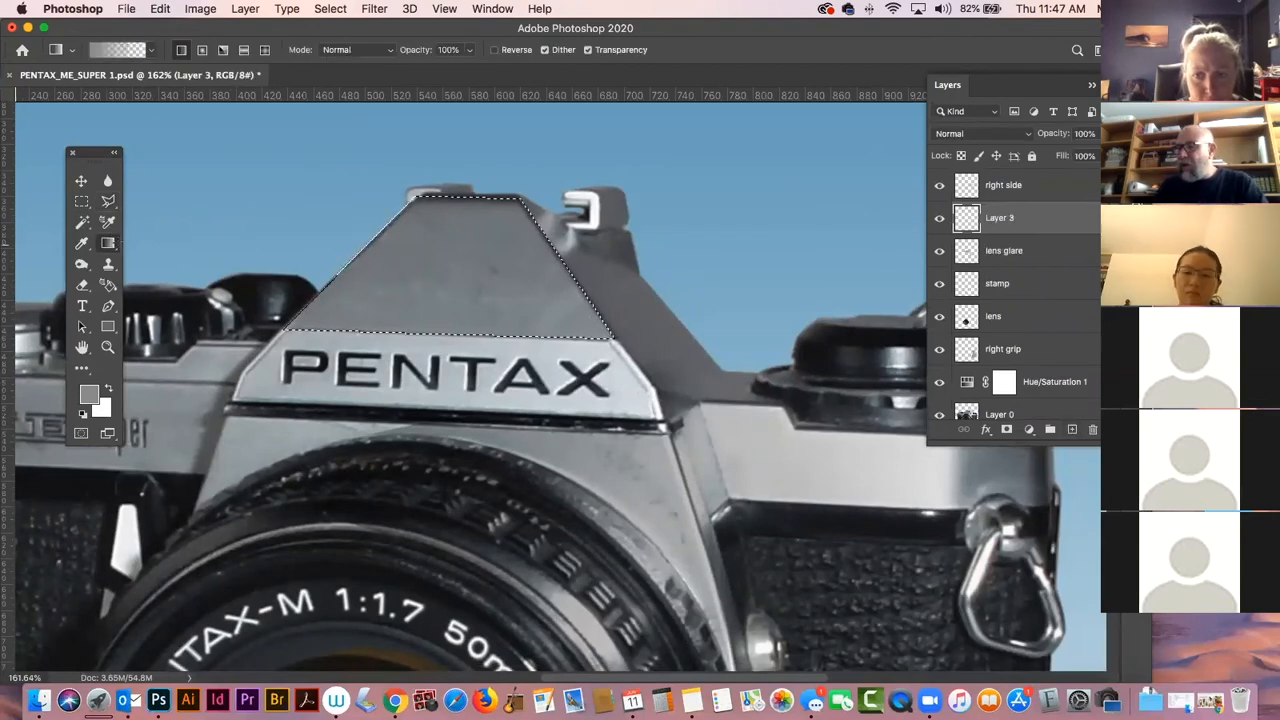
left_click_drag(468, 175, 432, 332)
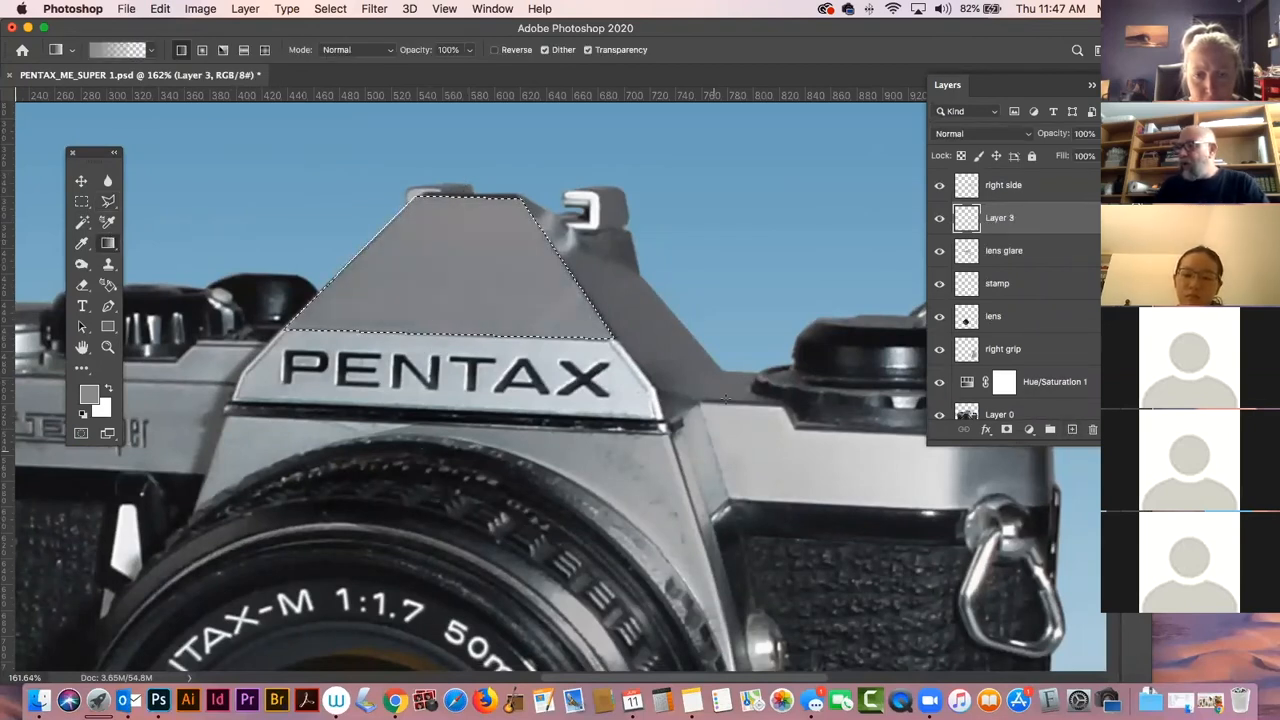
key("super+z")
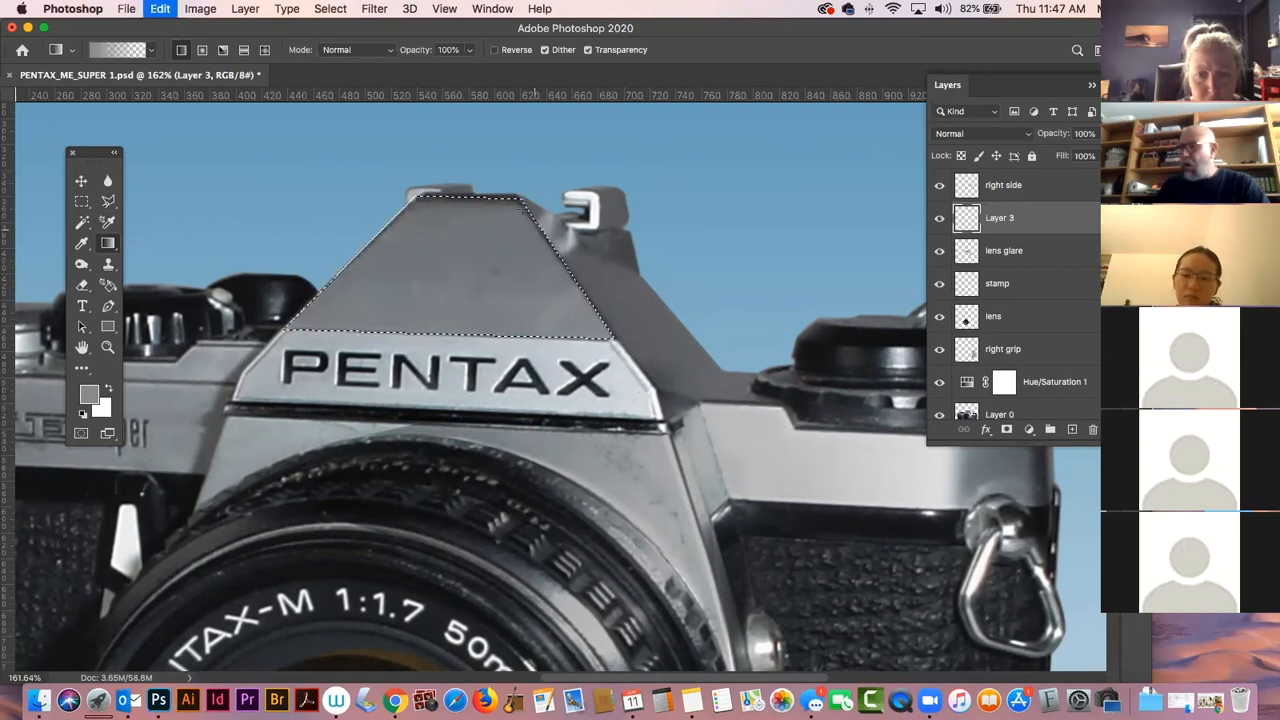
left_click_drag(478, 166, 431, 361)
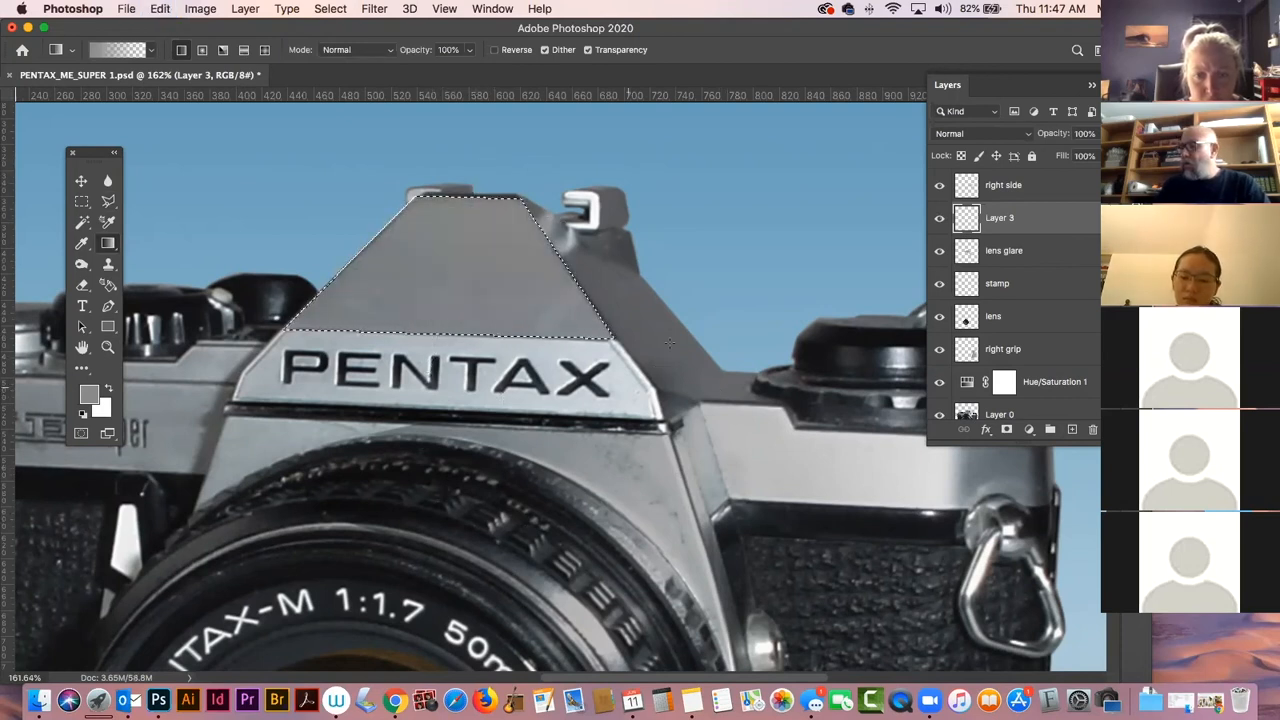
key("super+d")
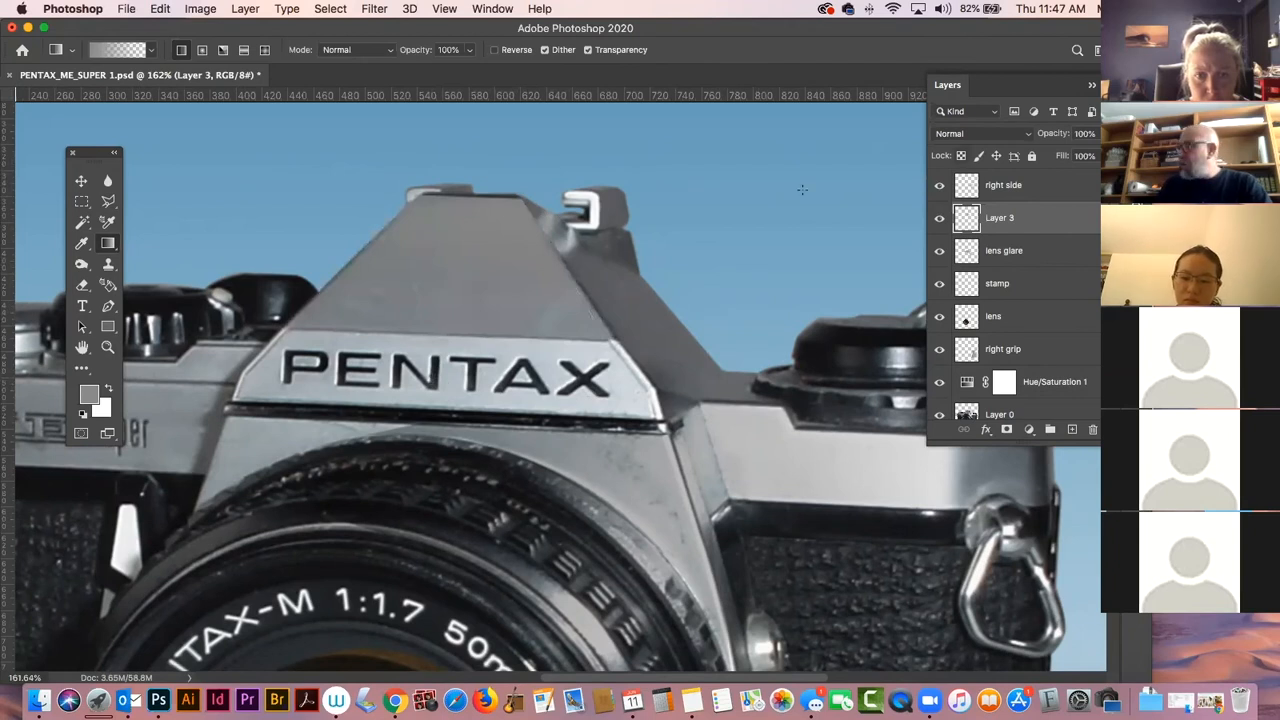
Set the prism gradient layer's blend mode to Multiply and lighten the layer with Levels.
left_click(984, 137)
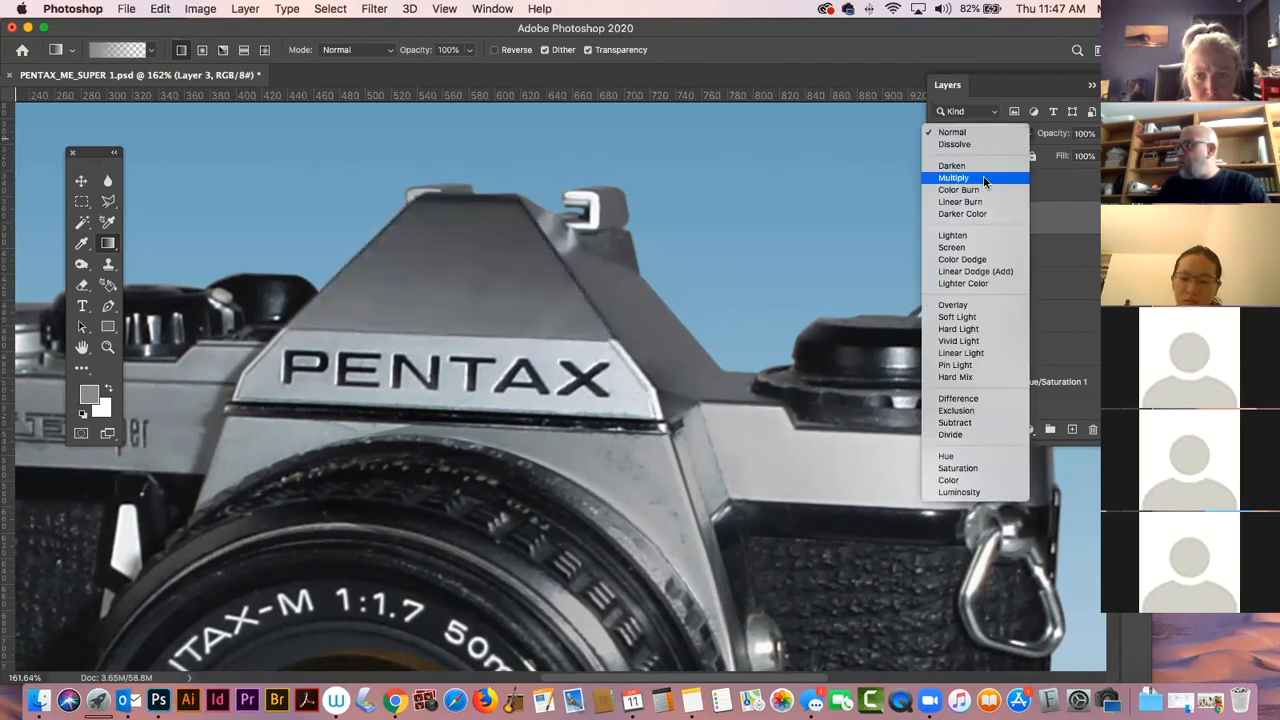
left_click(982, 178)
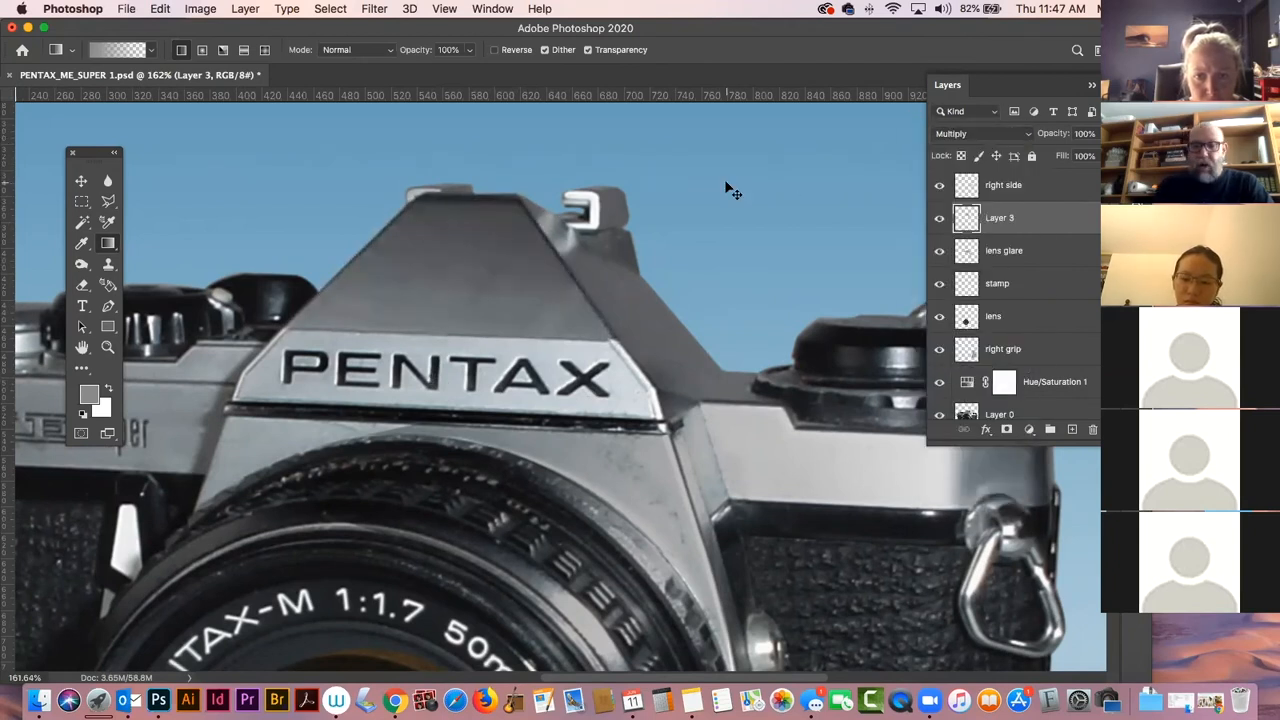
key("super+1")
key("super+minus")
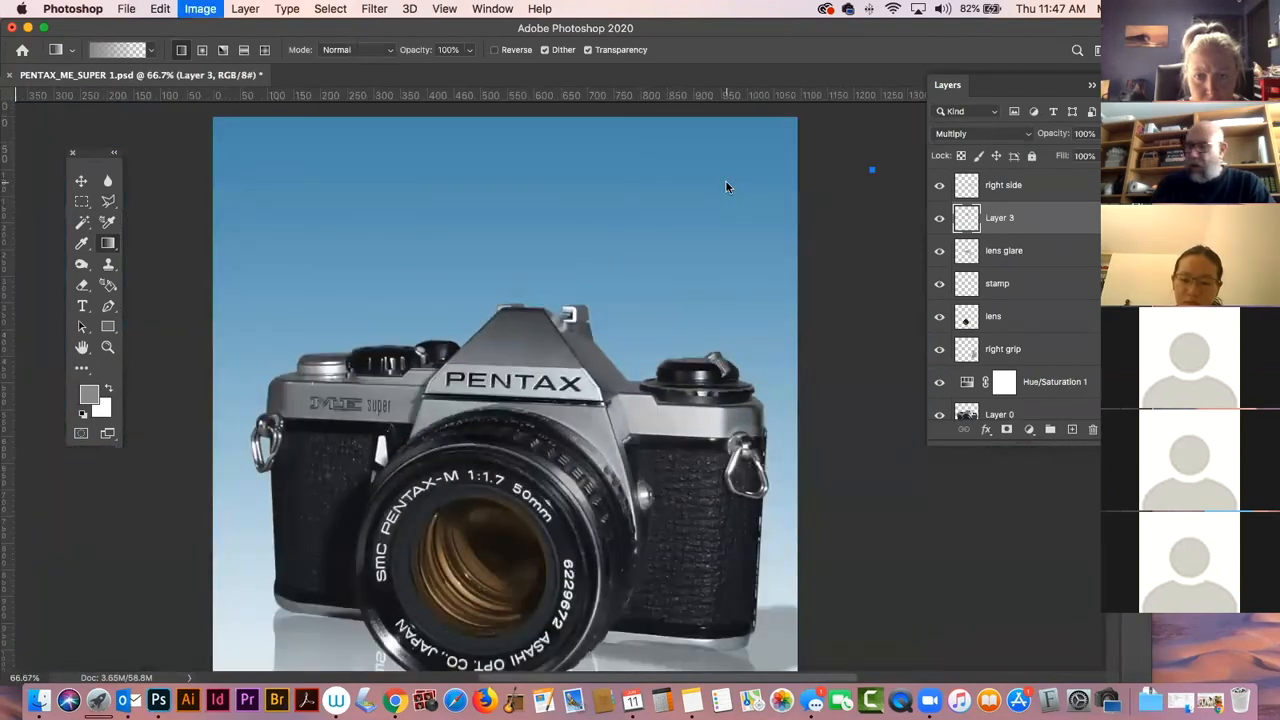
key("super+l")
left_click_drag(922, 417, 822, 408)
left_click(1083, 296)
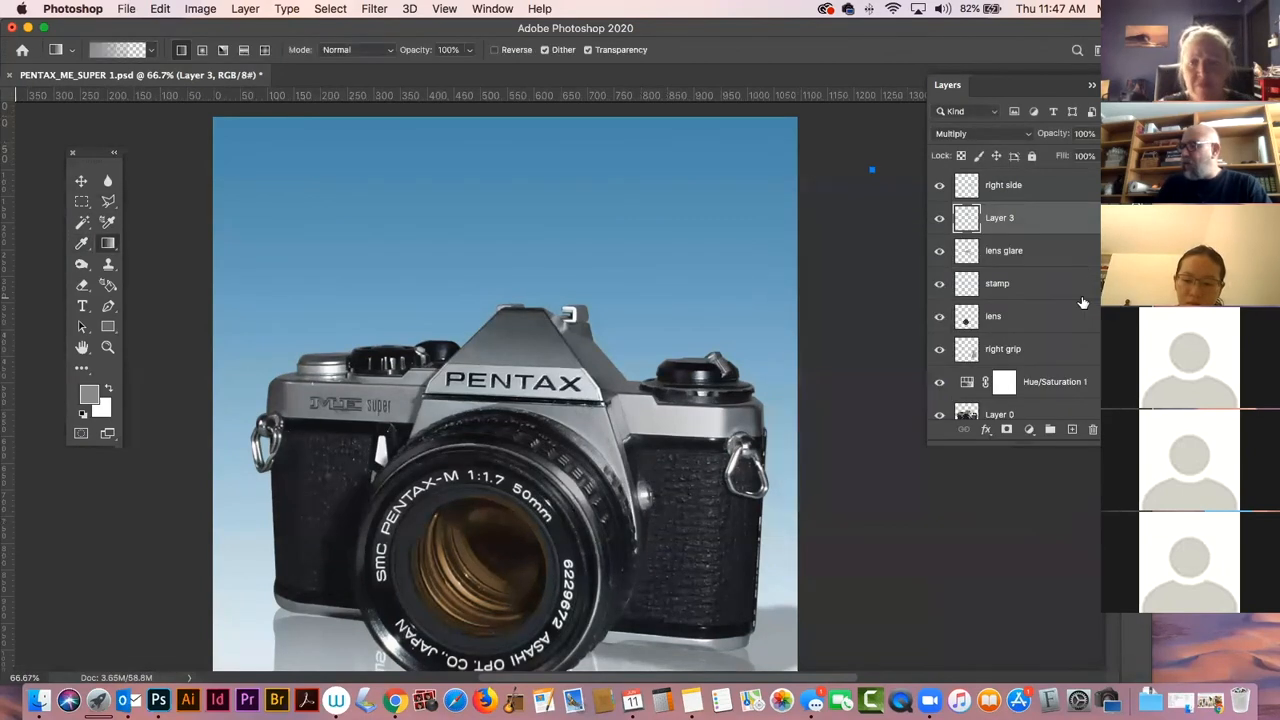
Hide the prism gradient layer and deselect all layers.
left_click(939, 218)
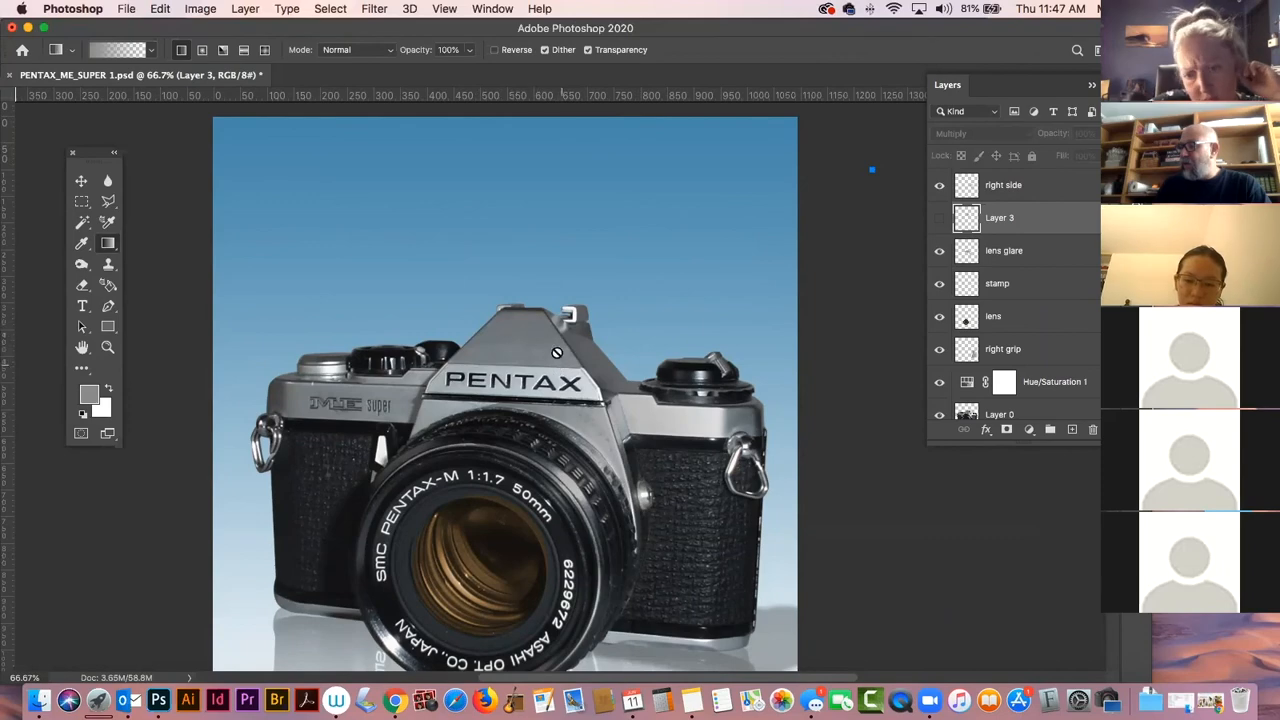
left_click(108, 346)
left_click_drag(559, 324, 543, 354)
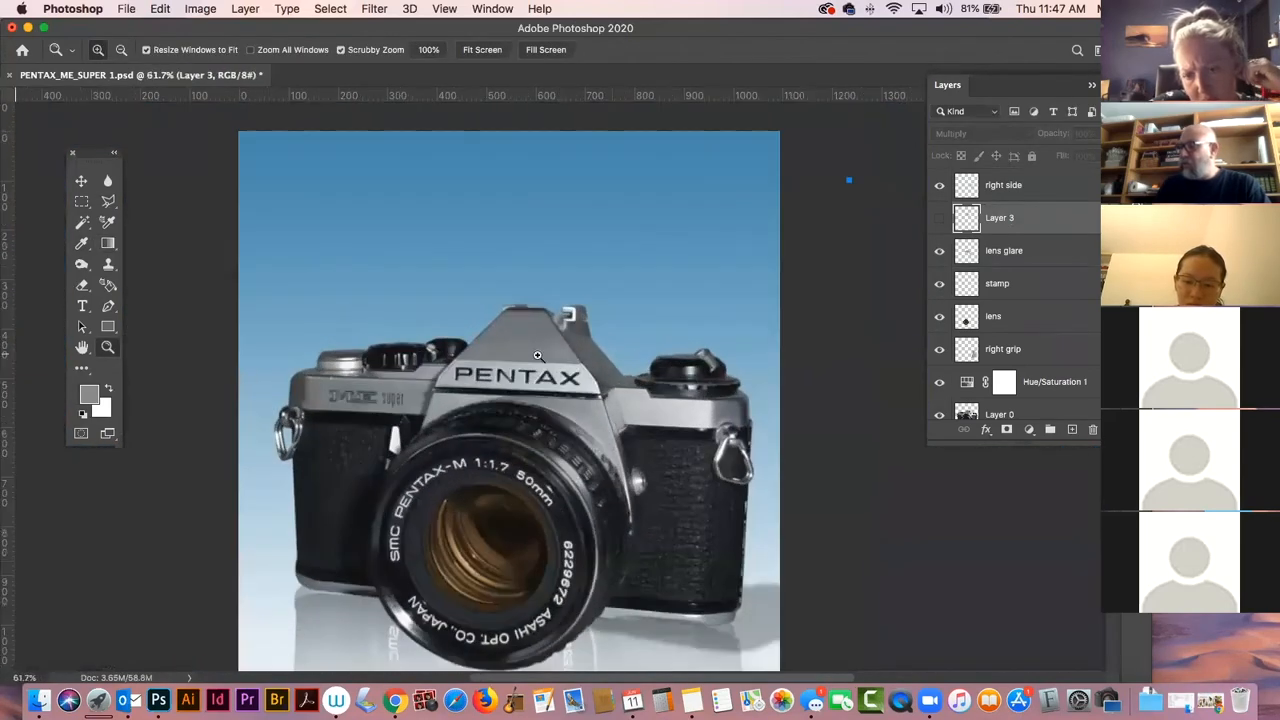
left_click(80, 182)
left_click(191, 189)
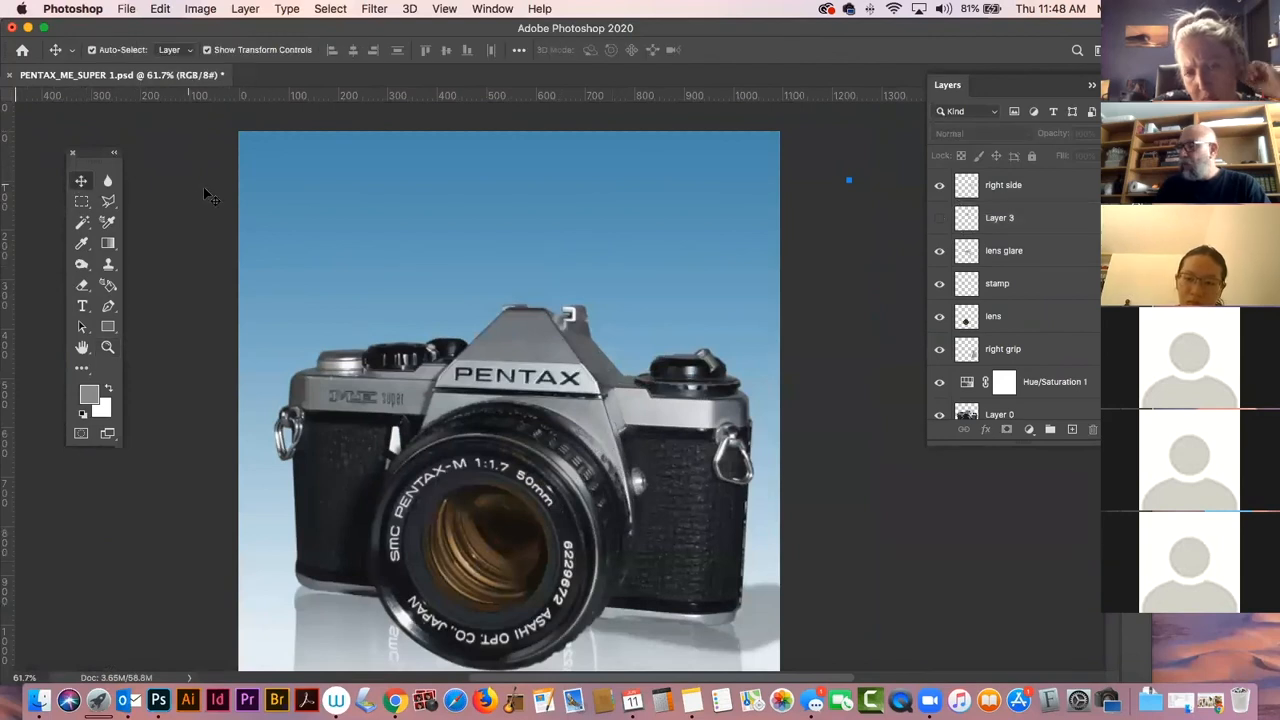
Examine the prism housing up close and the whole camera composite with the gradient layer hidden.
left_click_drag(620, 277, 586, 257)
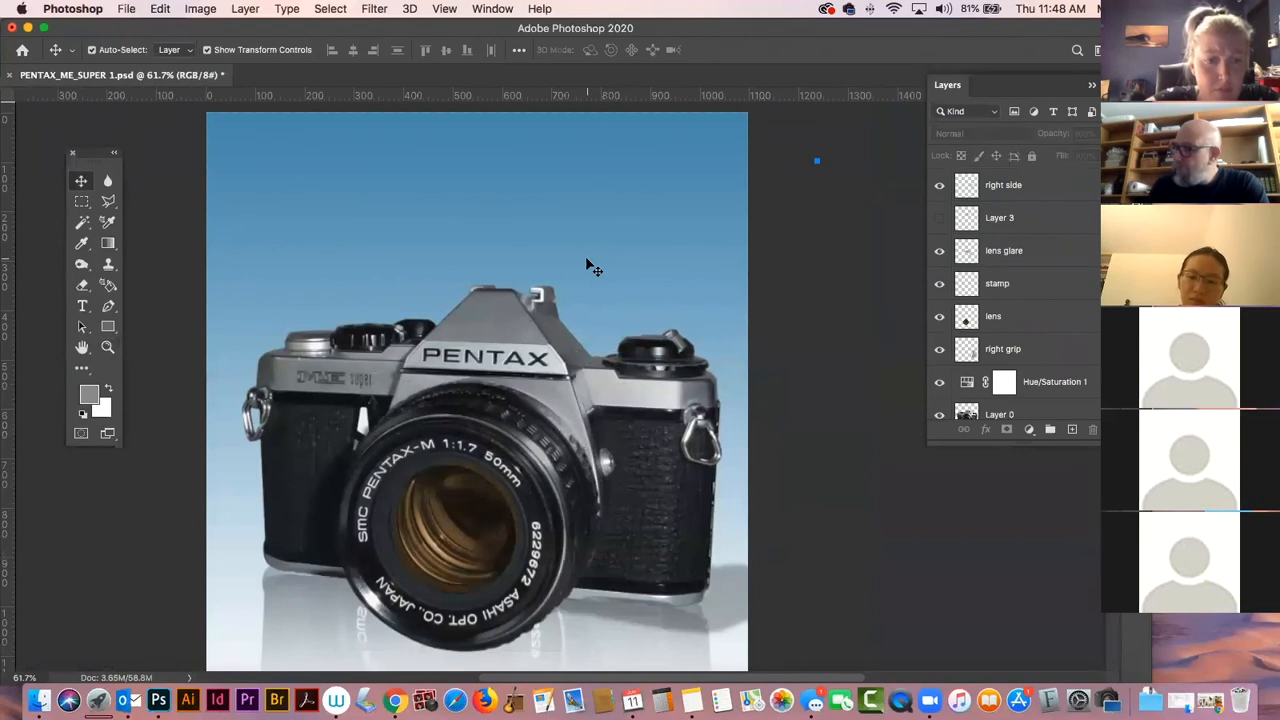
left_click(108, 347)
left_click_drag(494, 312, 594, 406)
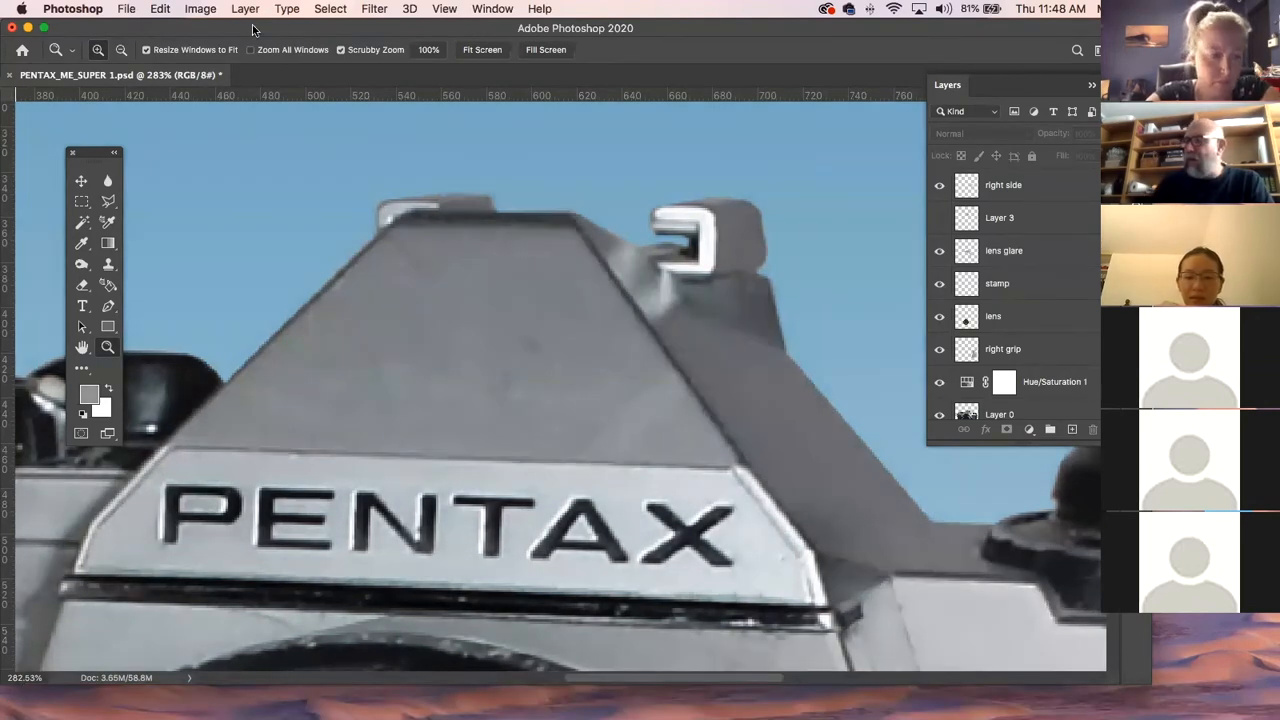
key("super+0")
key("super+r")
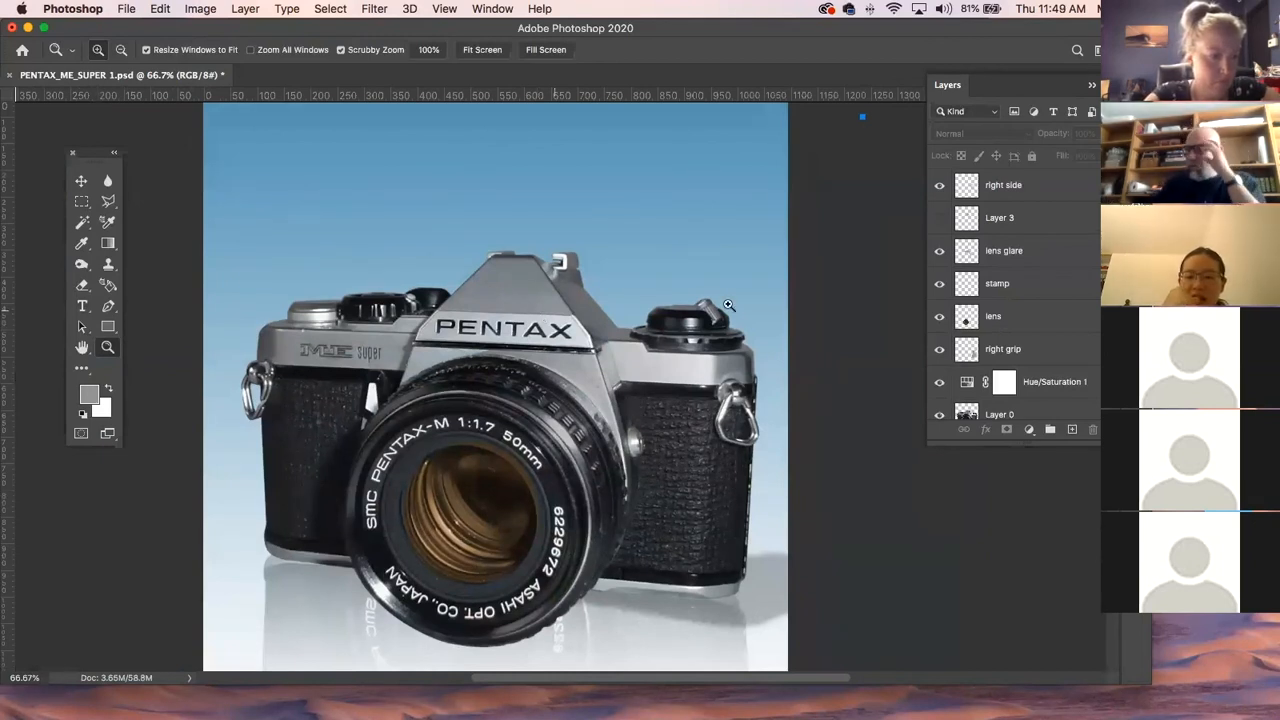
key("super+1")
left_click_drag(396, 347, 726, 372)
key("super+minus")
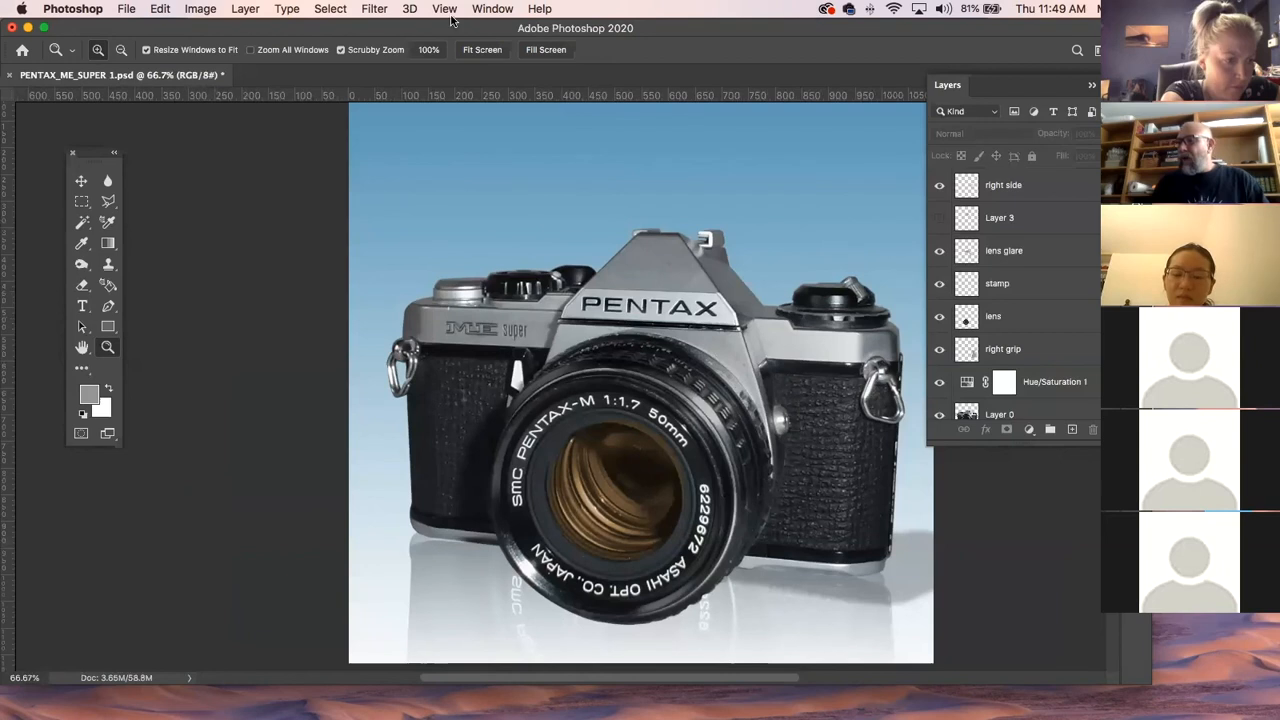
Reposition the application window on the desktop and close the set.png document.
left_click_drag(243, 34, 349, 72)
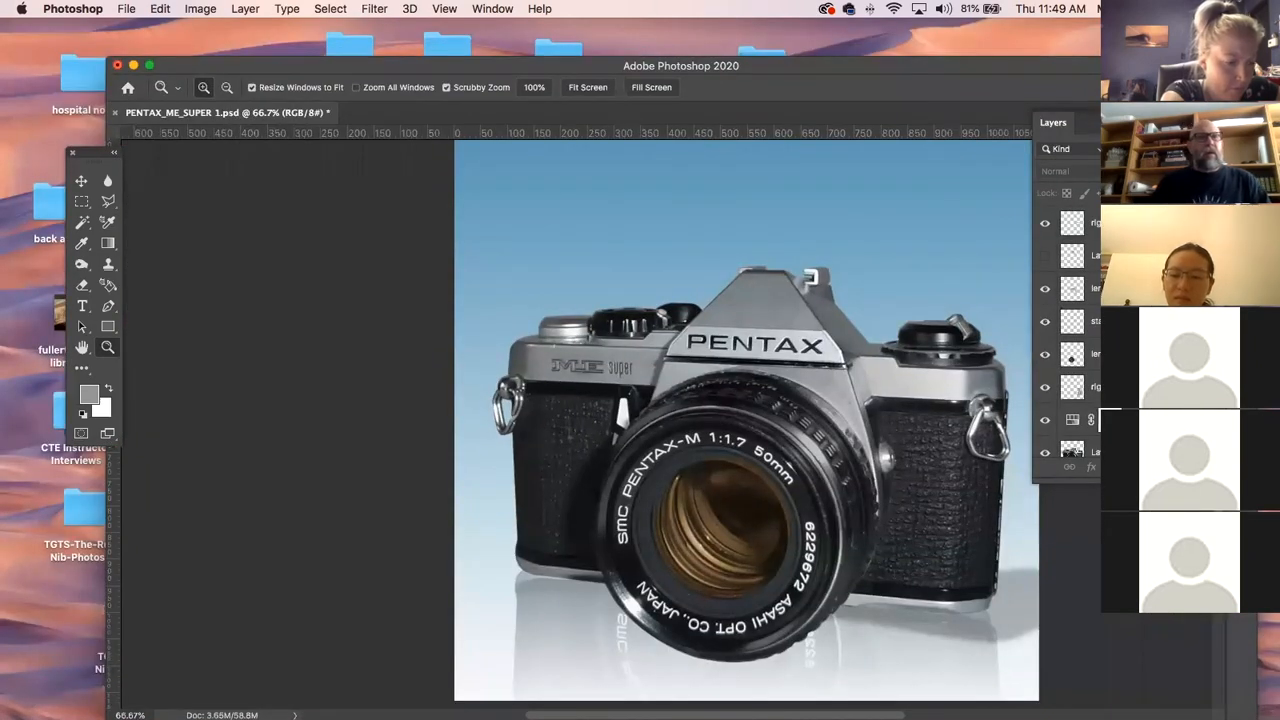
key("Tab")
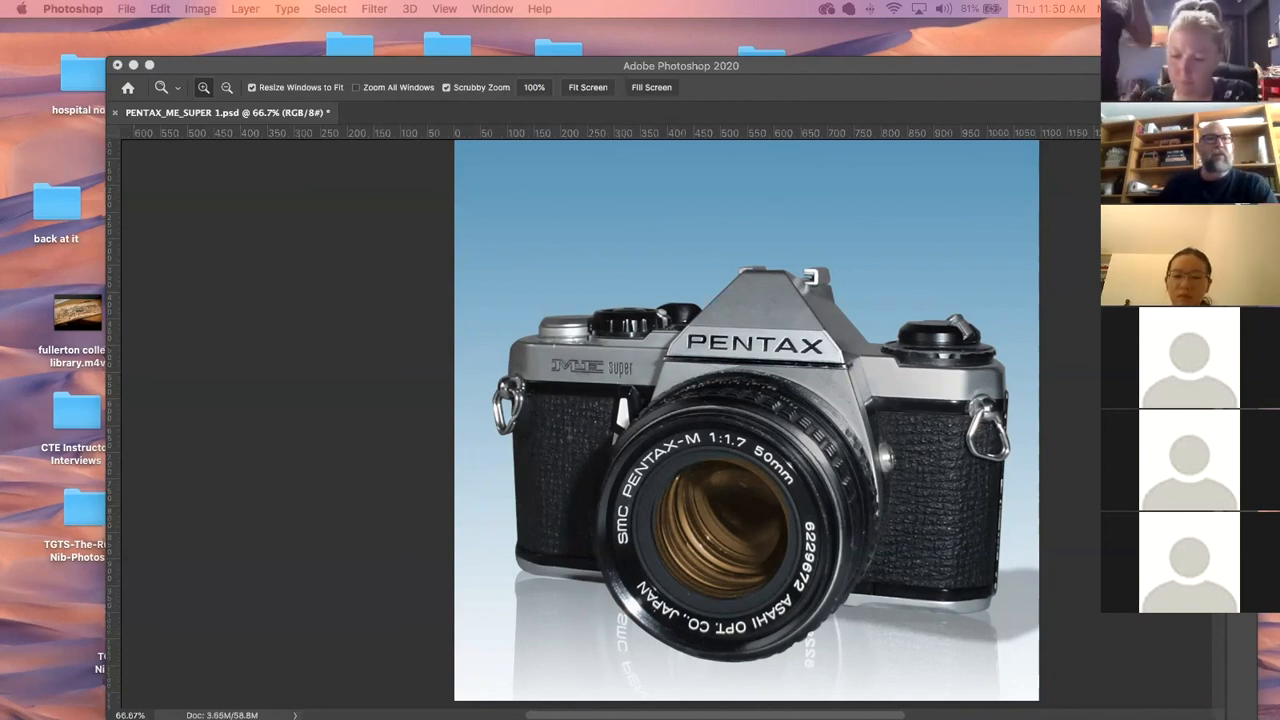
key("super+Tab")
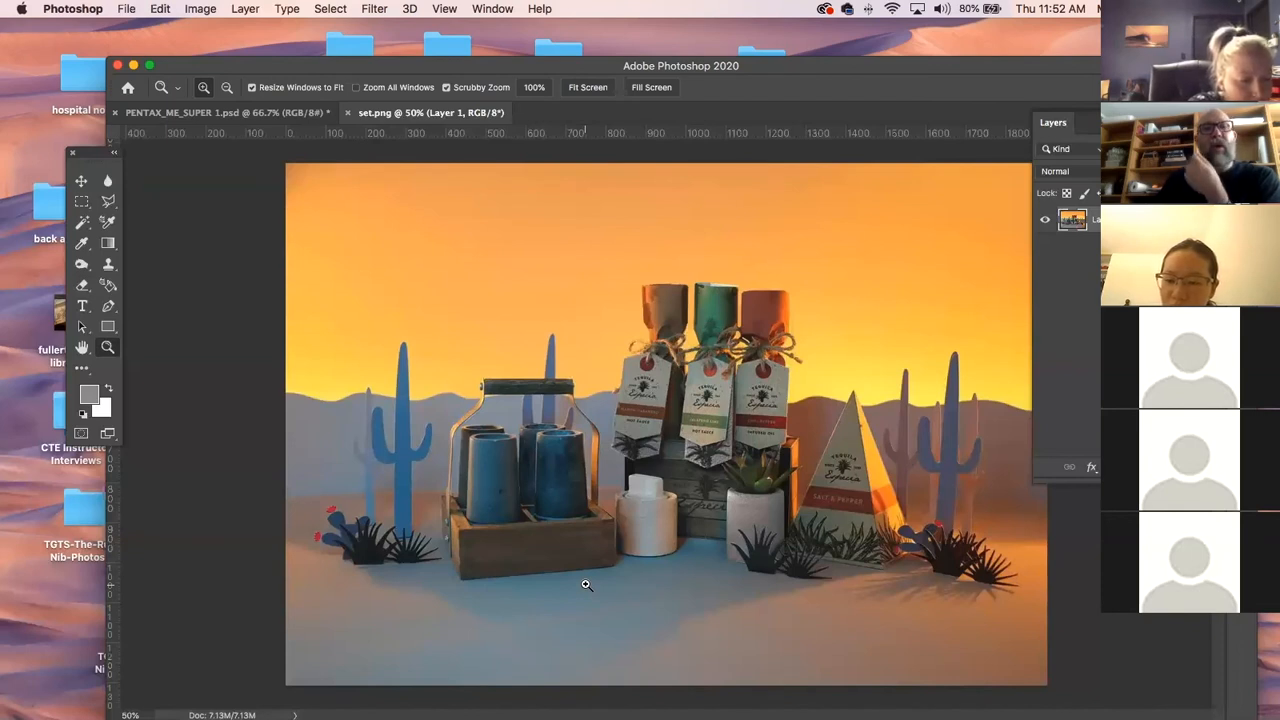
left_click(347, 112)
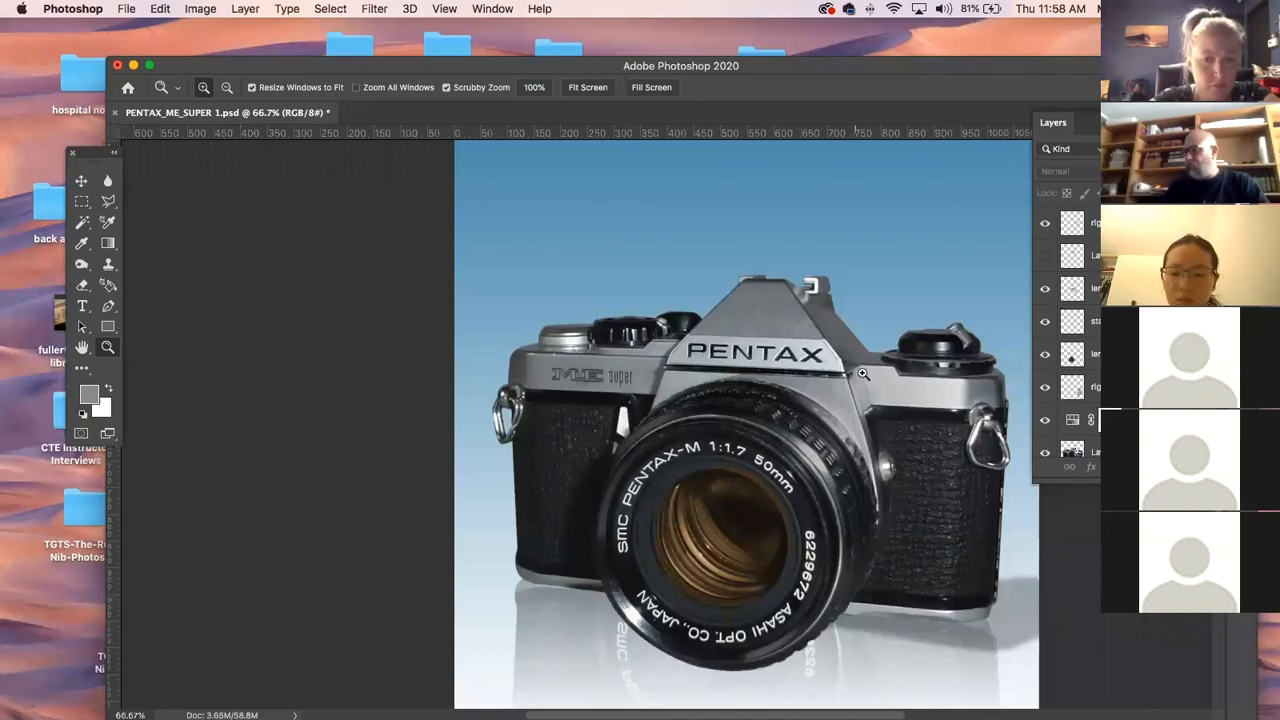
left_click_drag(337, 60, 268, 60)
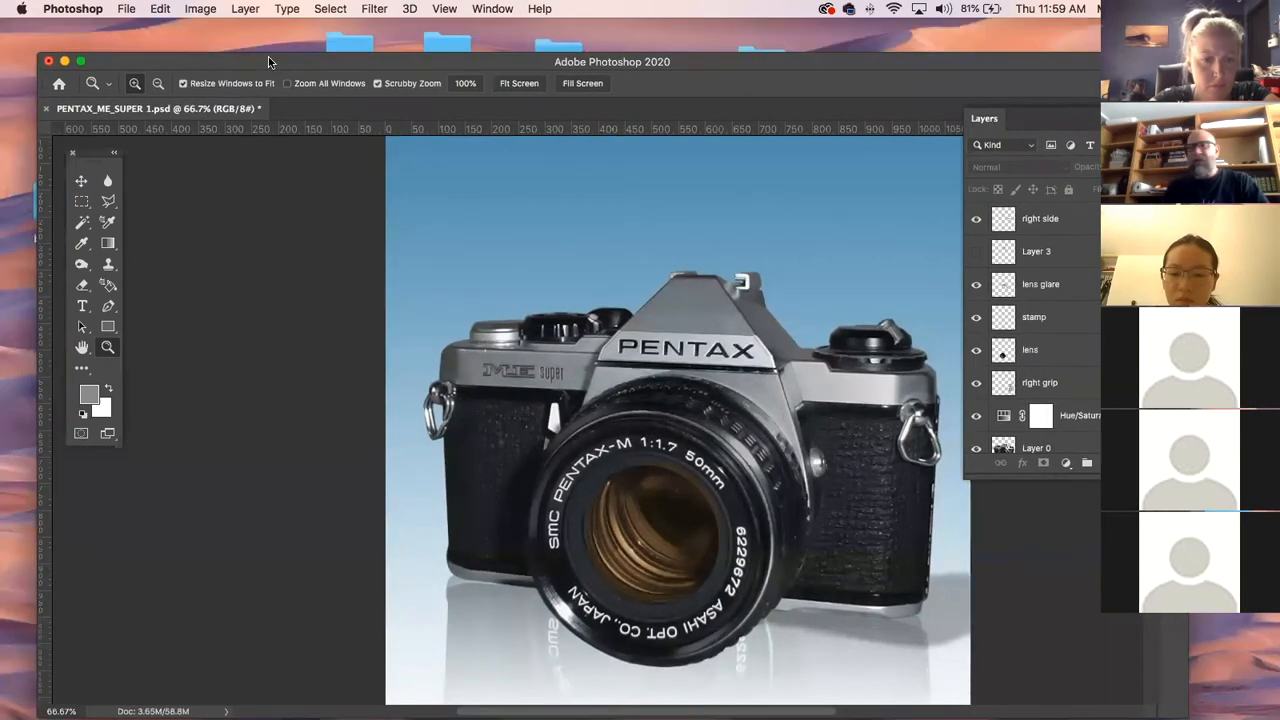